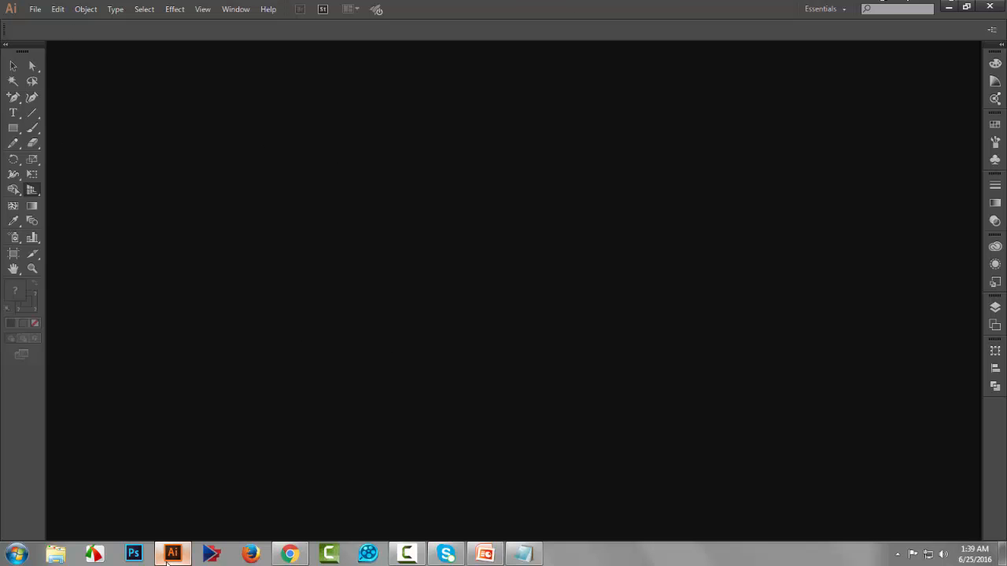
Expand the panel dock to view its panels and collapse it back to icons
mouse_move(173, 559)
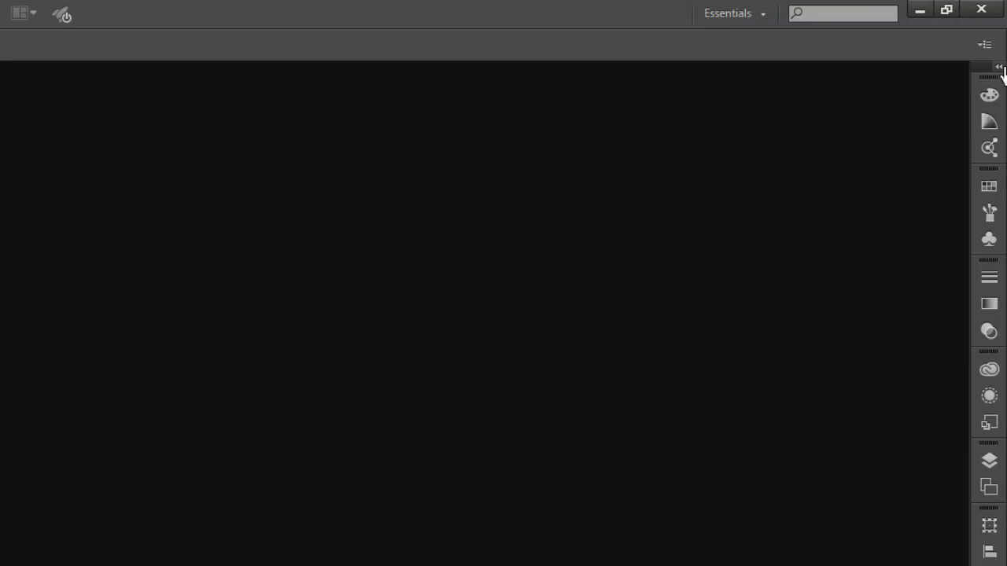
click(999, 67)
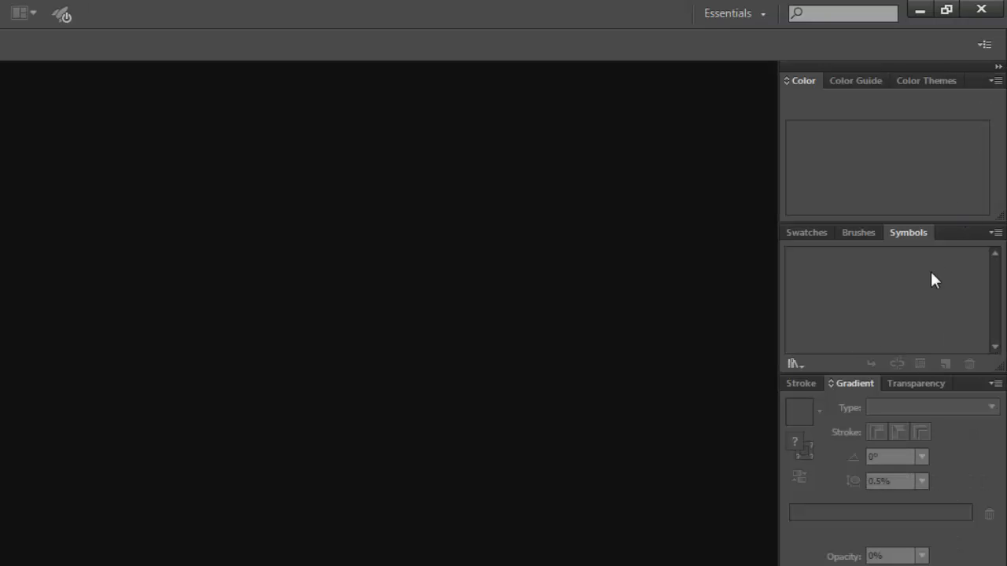
click(996, 68)
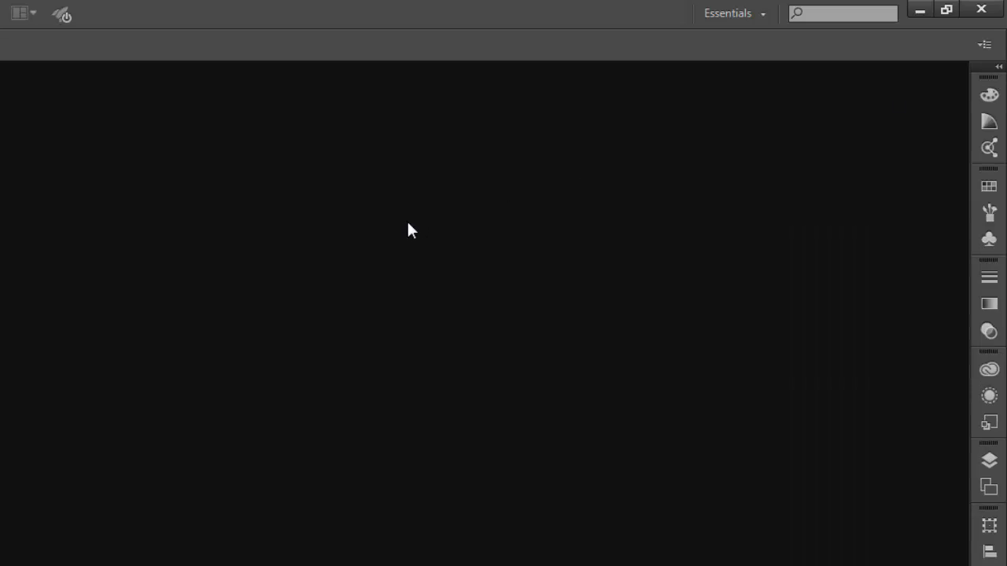
Examine the available application commands, from file and edit operations to effects, view options and the list of panels
click(46, 14)
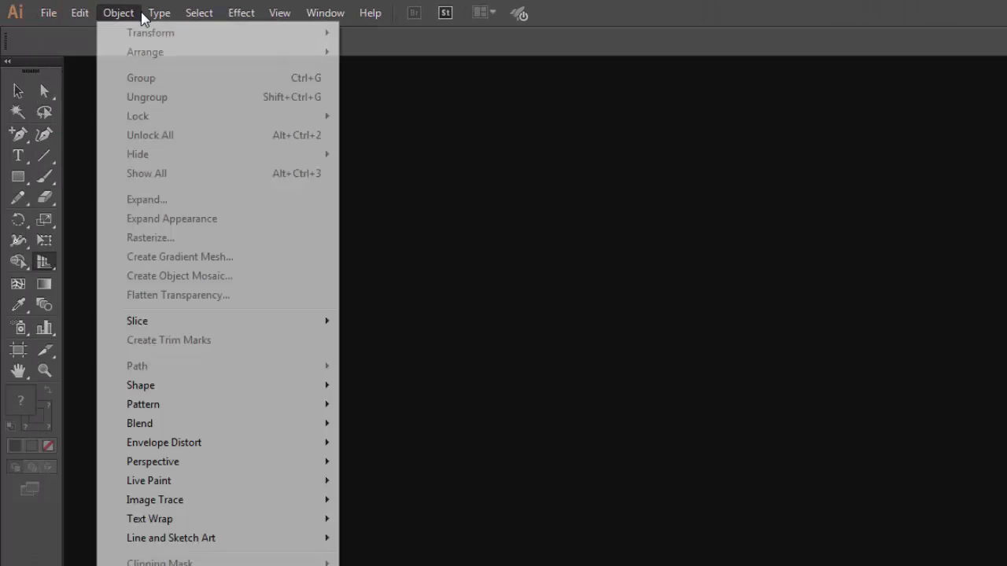
mouse_move(46, 16)
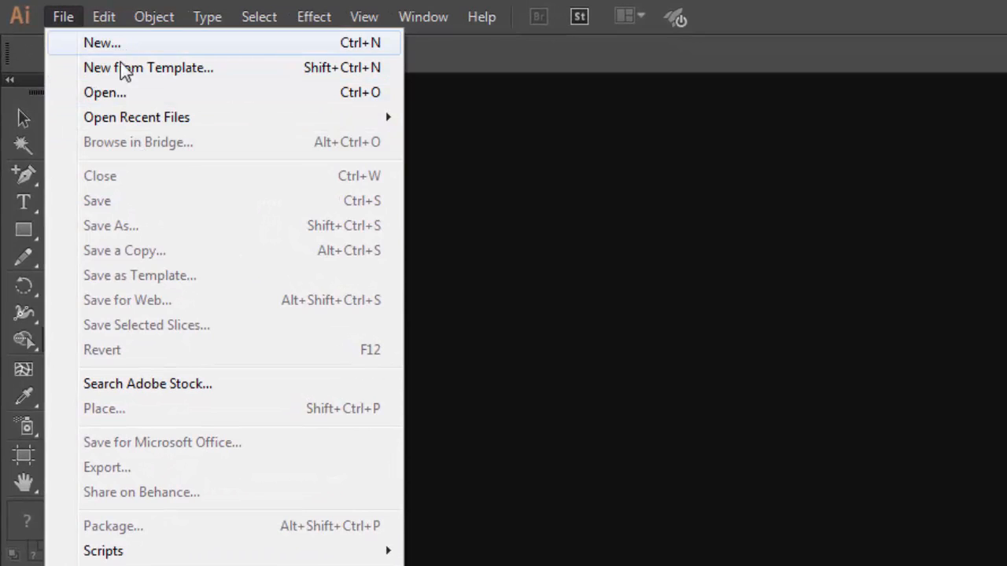
mouse_move(136, 120)
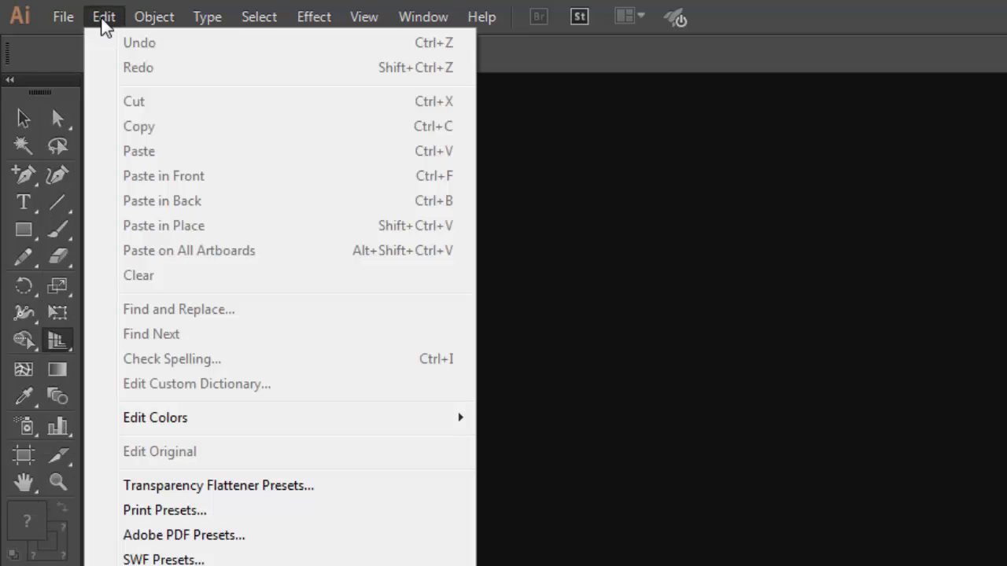
mouse_move(132, 20)
mouse_move(276, 31)
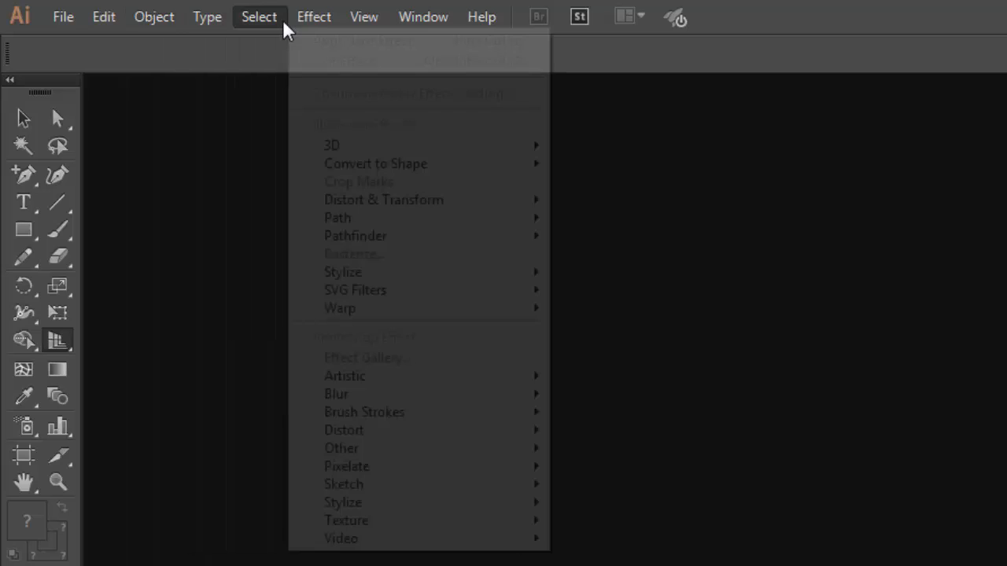
mouse_move(321, 26)
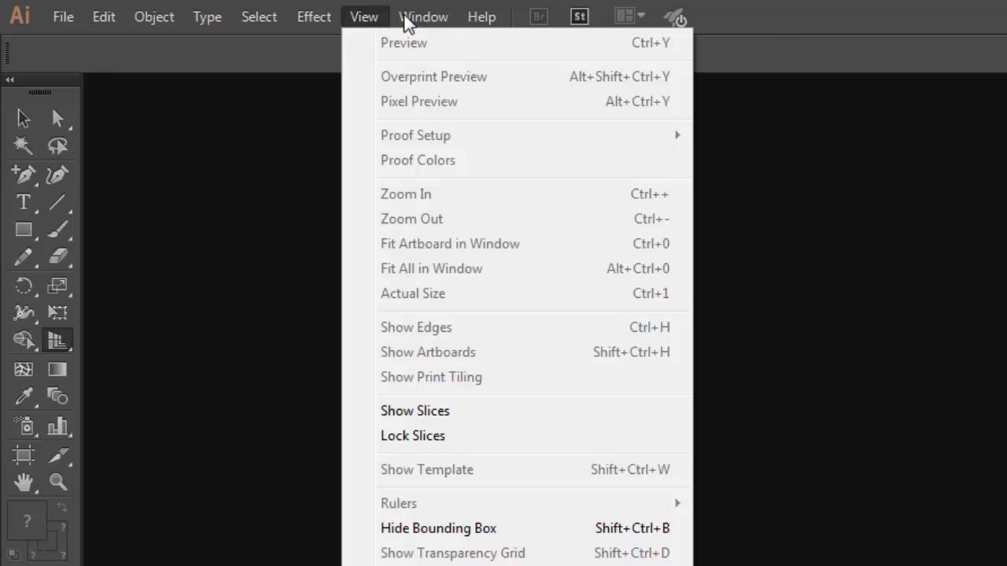
mouse_move(414, 20)
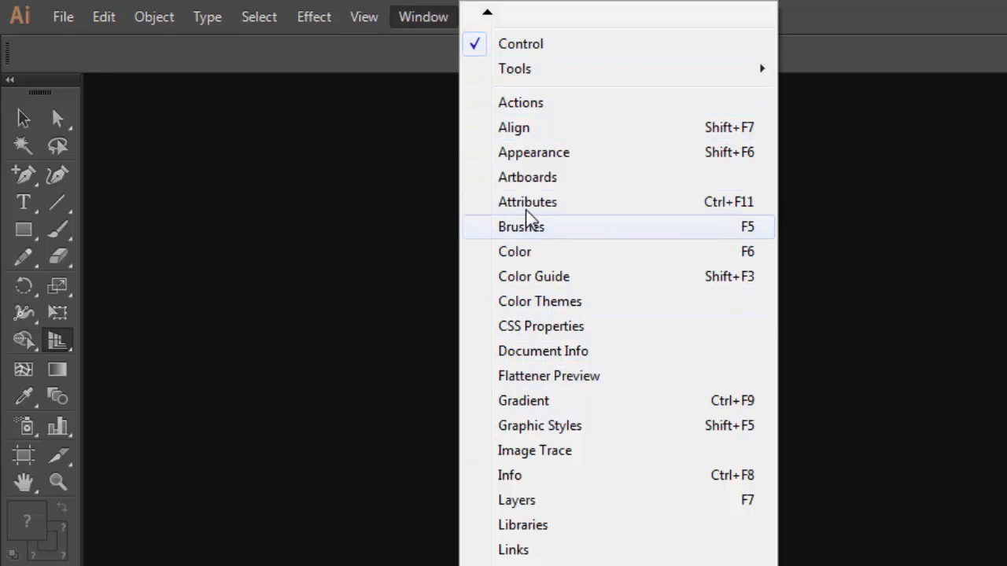
mouse_move(548, 69)
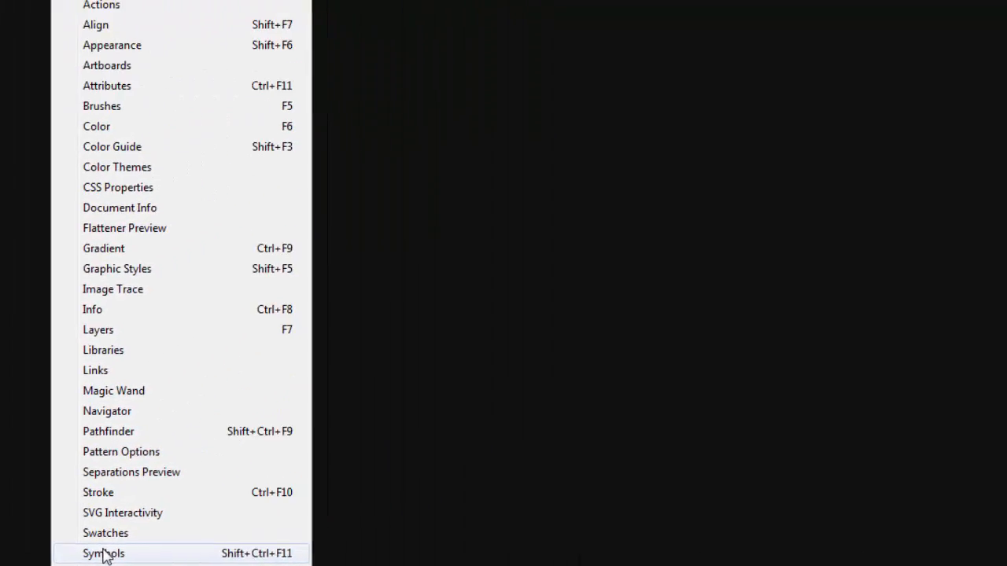
Show and collapse the Symbols panel, and view the whole panel dock expanded before returning it to icons
click(103, 553)
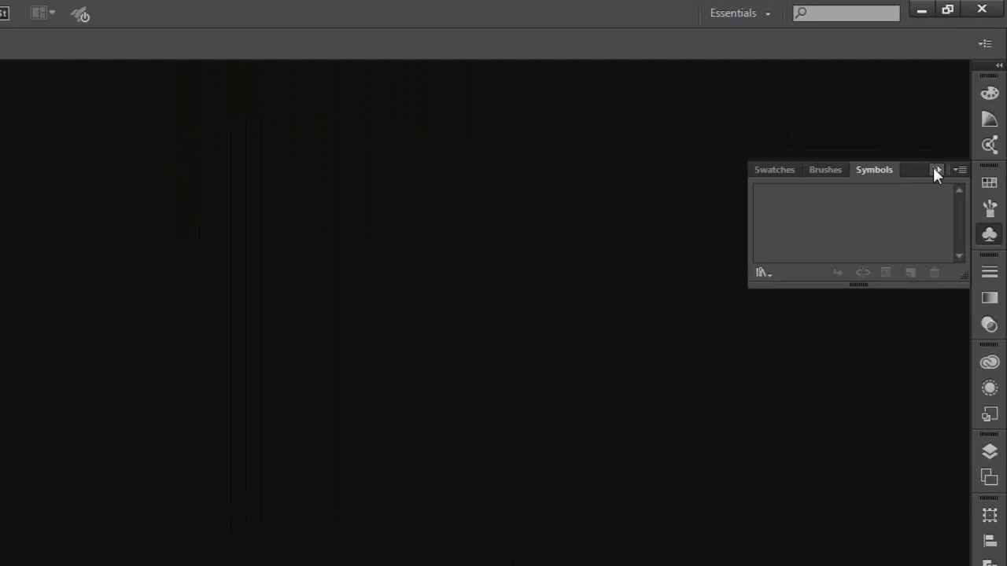
click(936, 171)
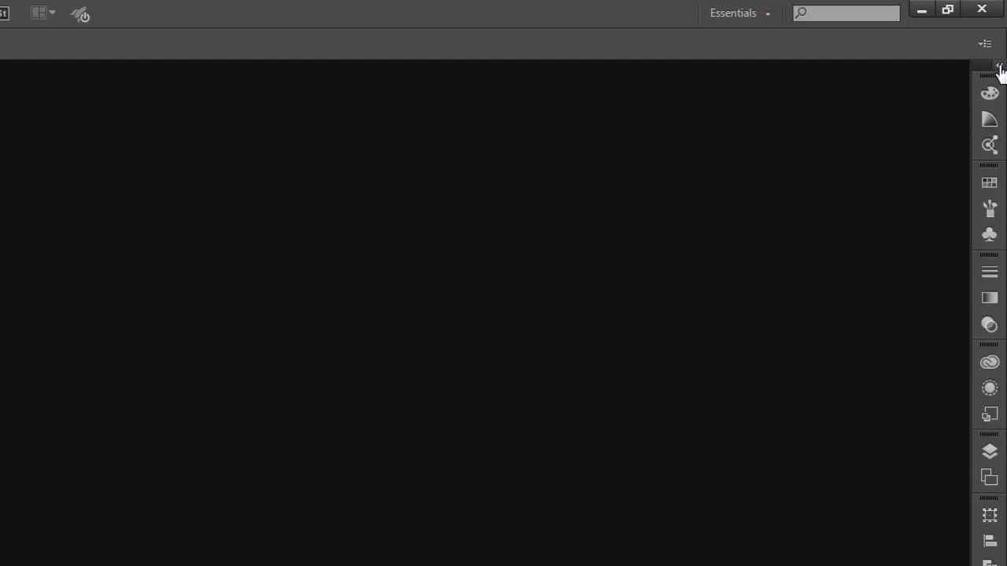
click(999, 66)
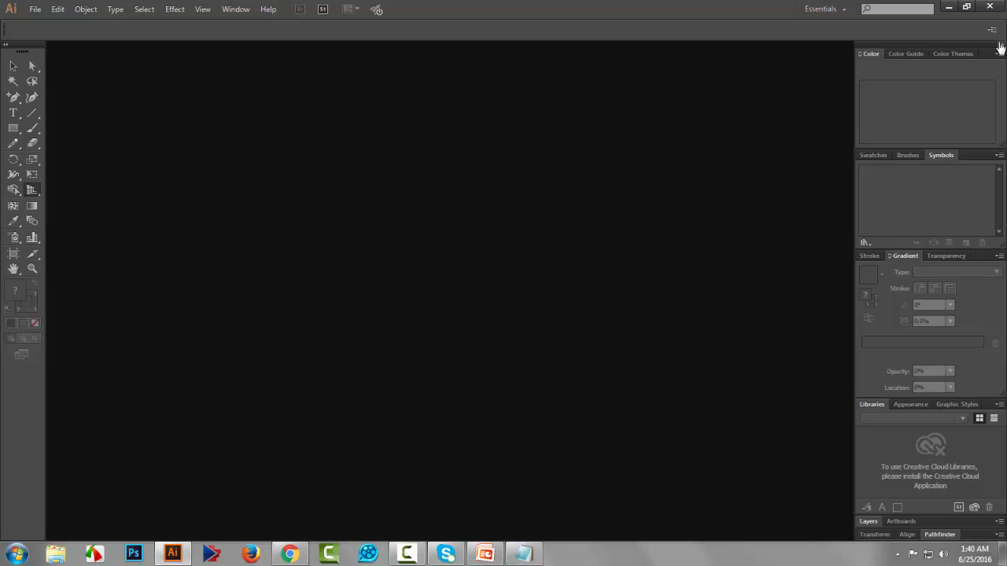
click(1000, 45)
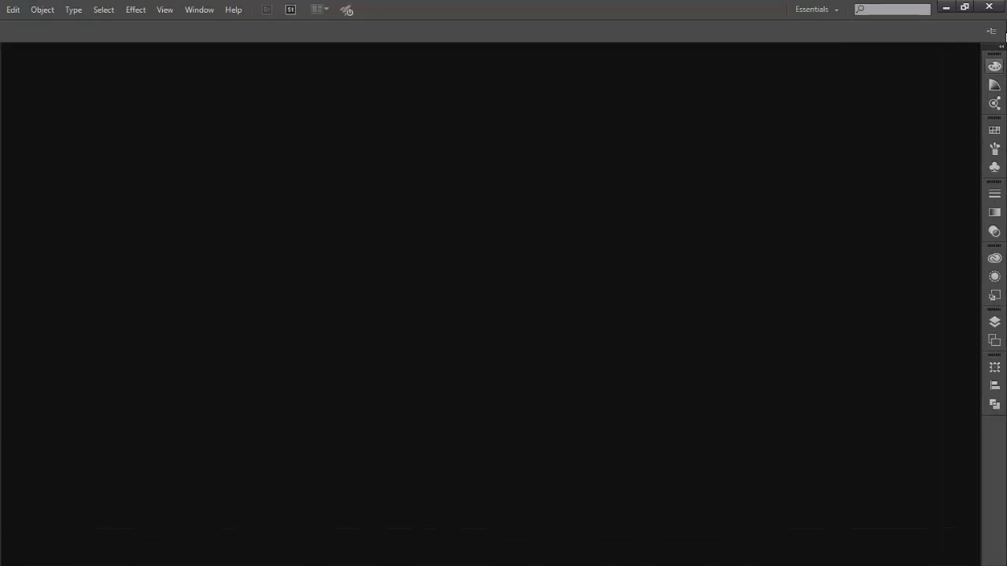
click(1002, 45)
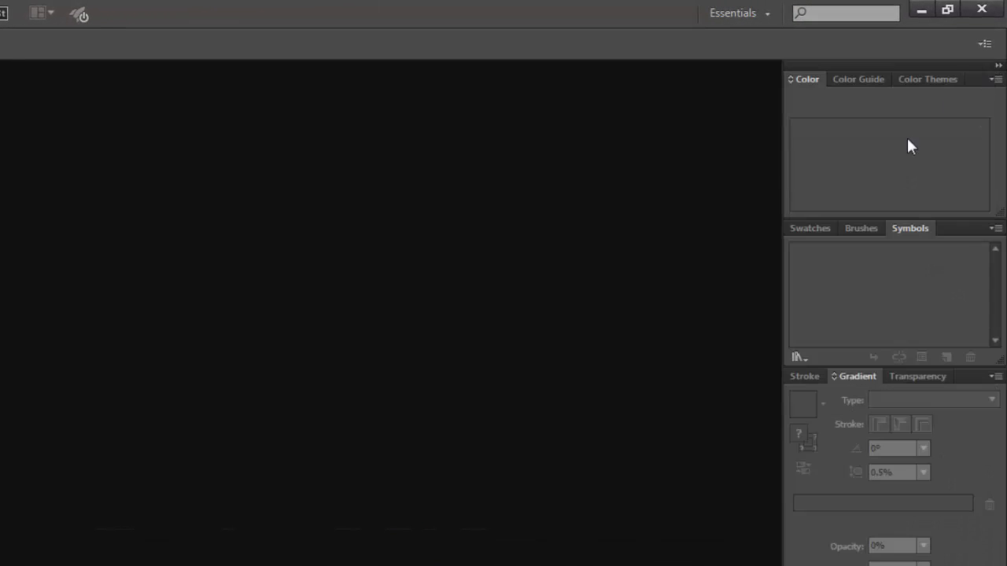
click(999, 66)
Undock the collapsed panels as a floating column and separate the Pathfinder panel into its own group below the others
mouse_move(978, 71)
mouse_down()
mouse_move(827, 70)
mouse_move(982, 68)
mouse_up()
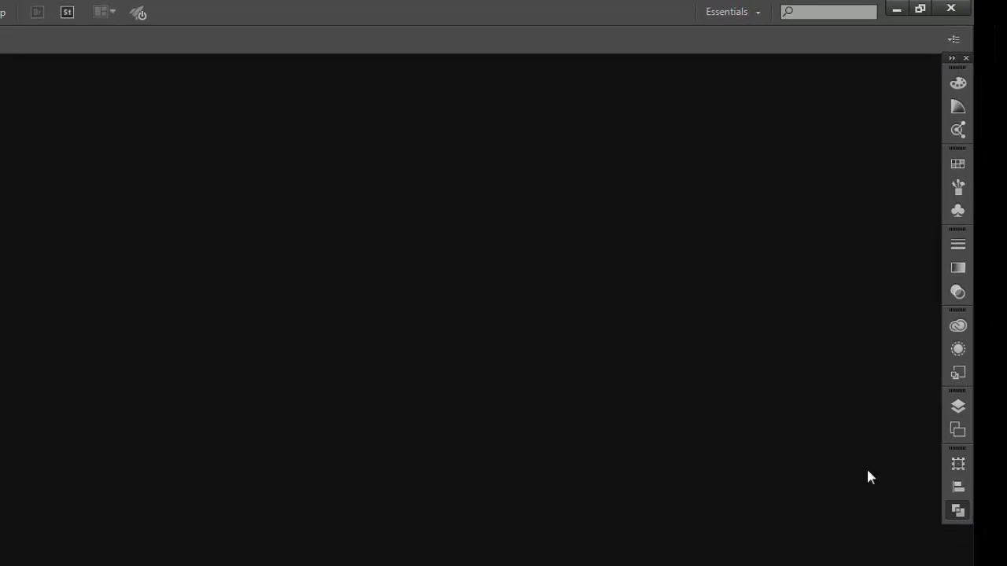
drag(958, 510, 969, 533)
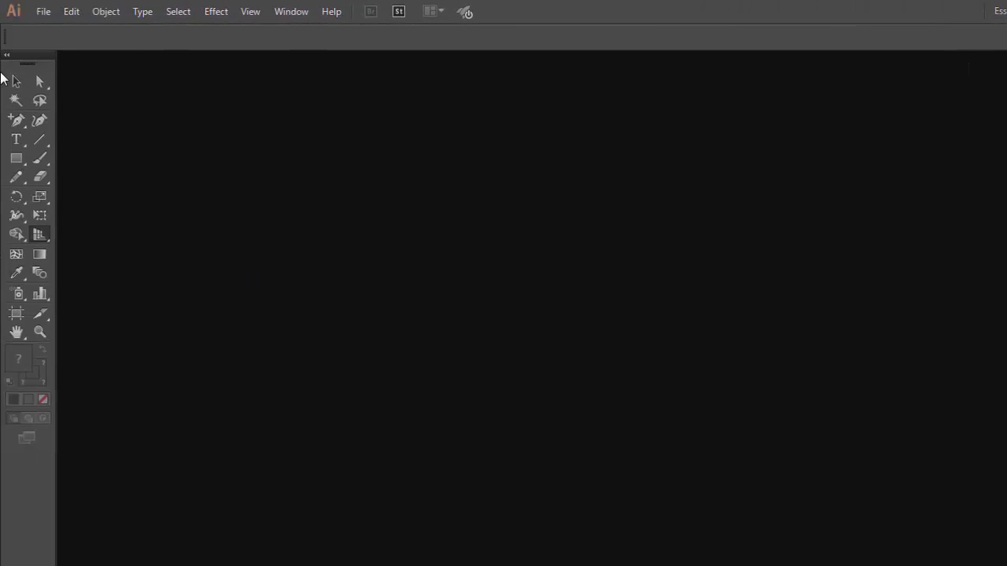
Switch the toolbox to a single column and back to two columns
click(7, 56)
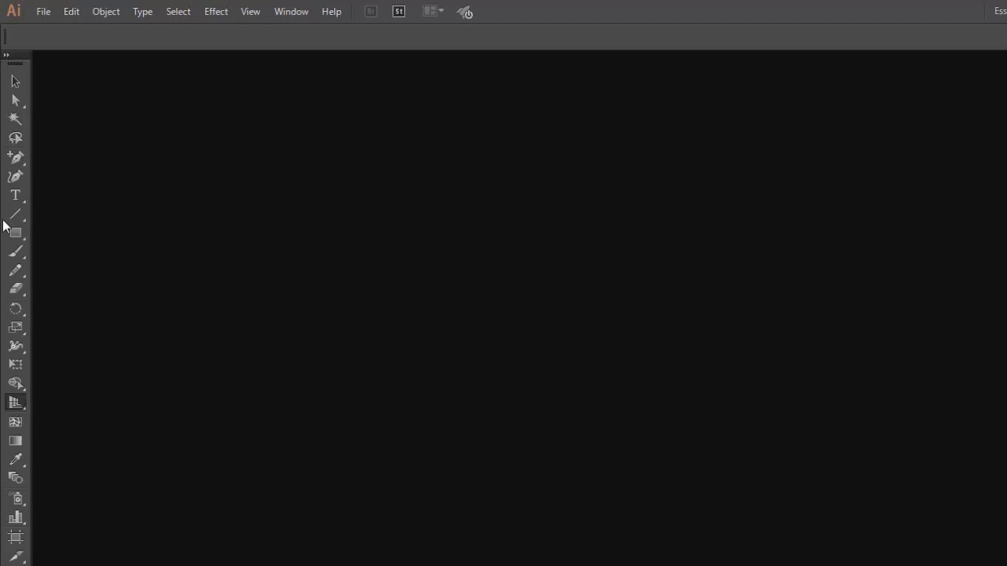
click(6, 55)
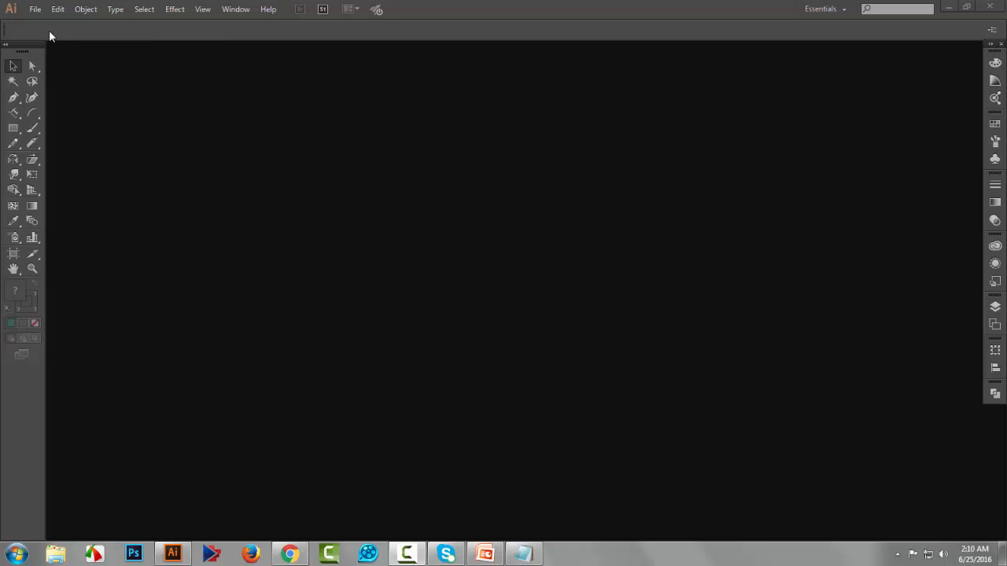
Start a new document with the Print profile and the Letter page size
click(36, 10)
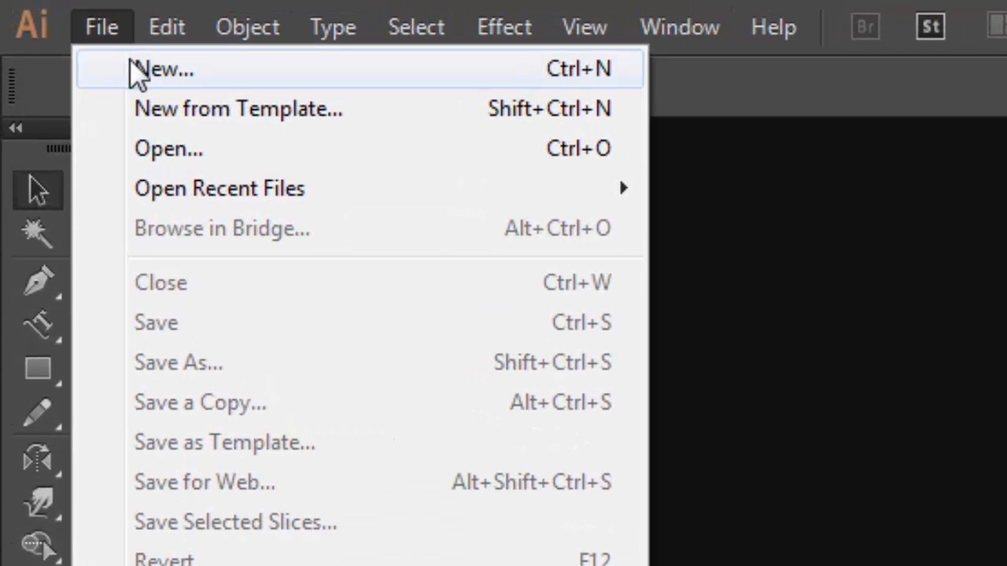
click(138, 71)
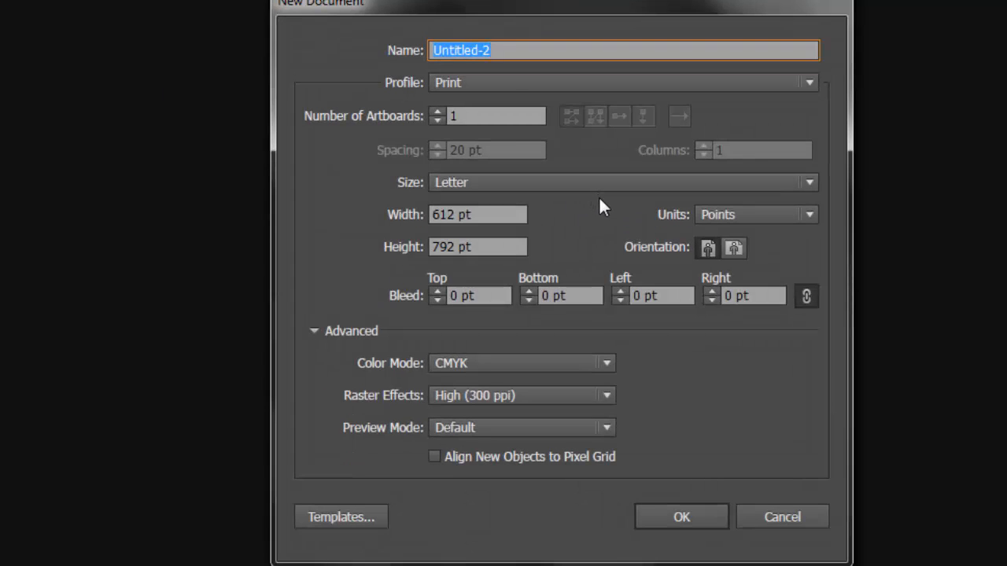
click(508, 84)
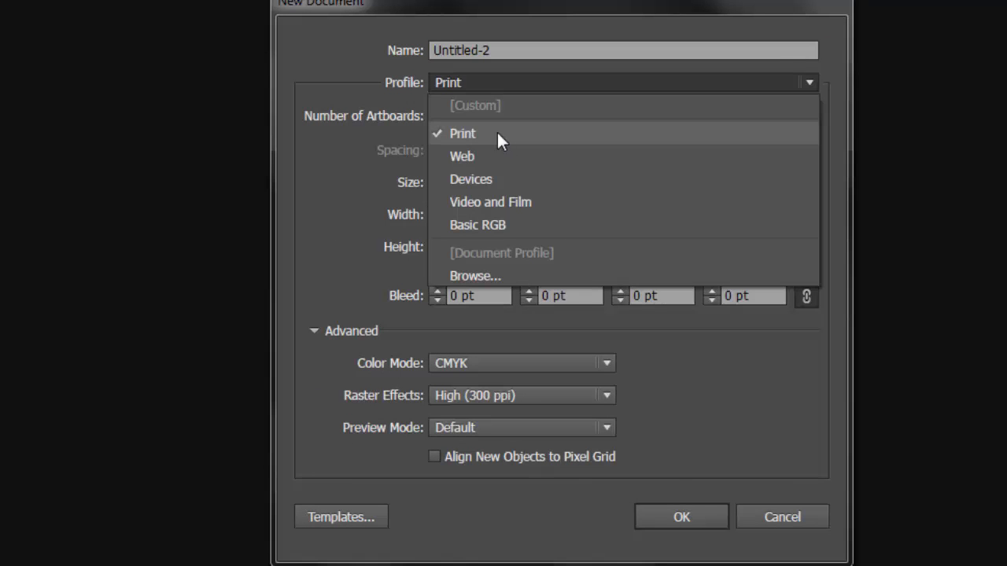
click(322, 151)
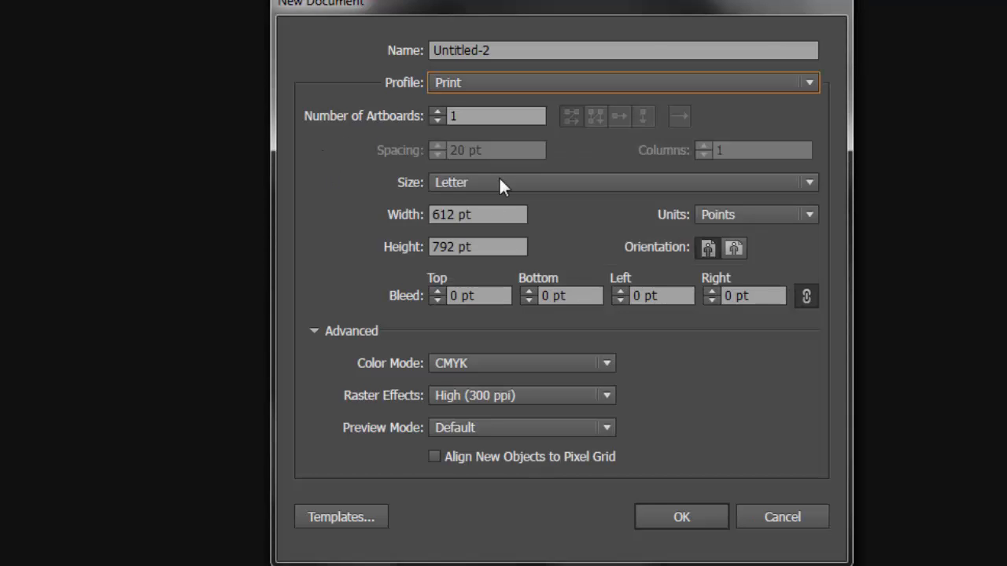
click(599, 83)
click(345, 181)
click(469, 182)
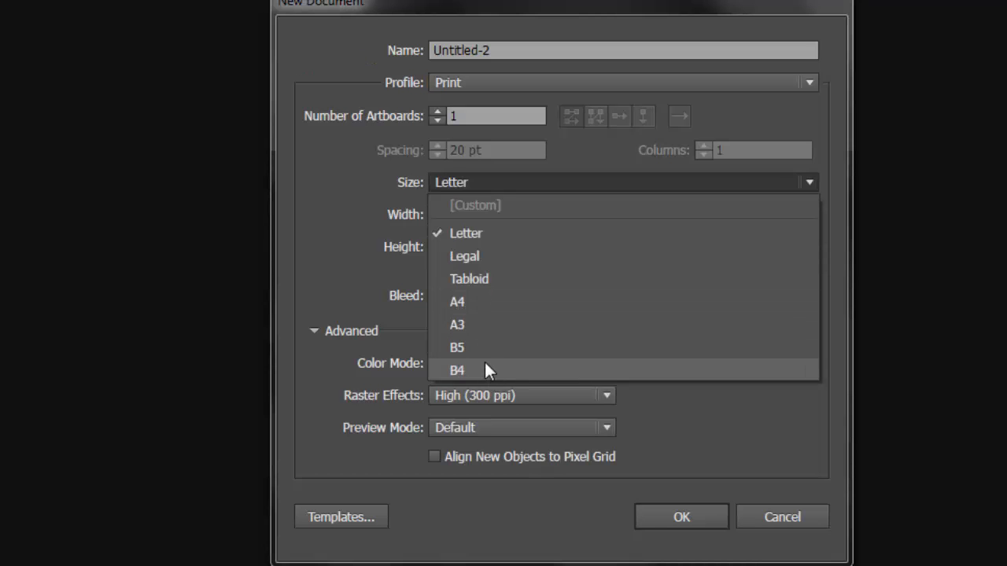
click(486, 231)
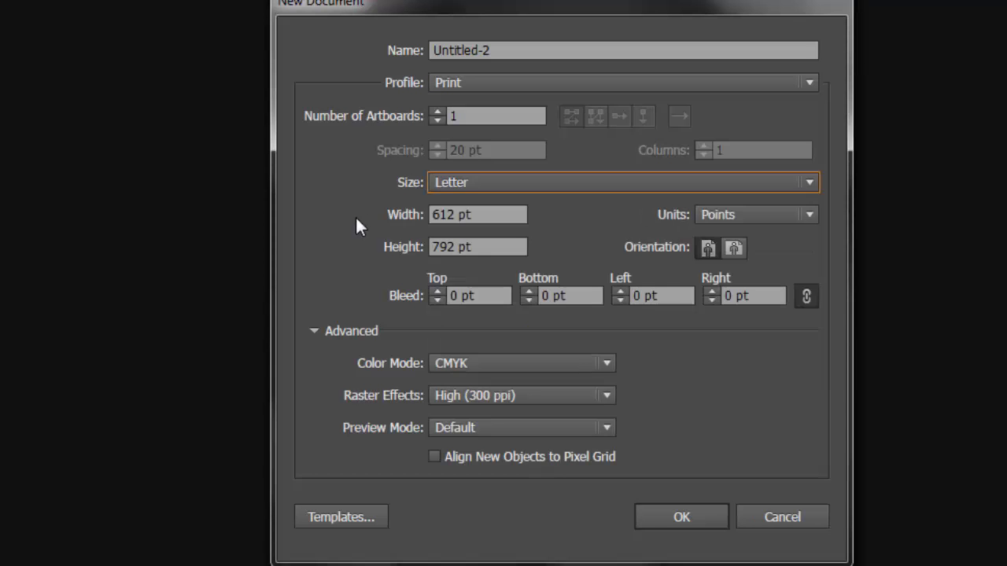
Set the new document's units to Pixels, collapse the advanced settings and create the document
double_click(455, 212)
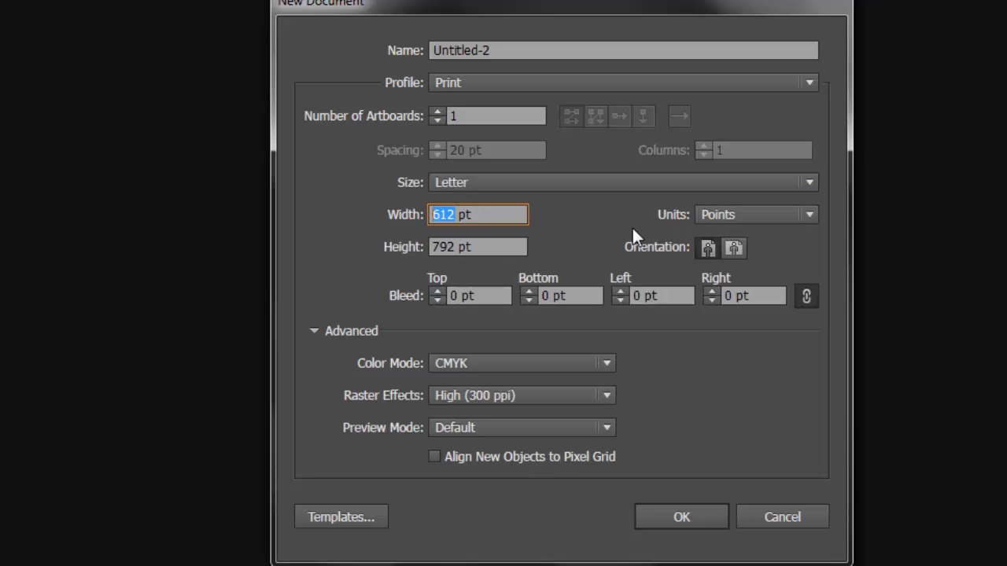
click(740, 216)
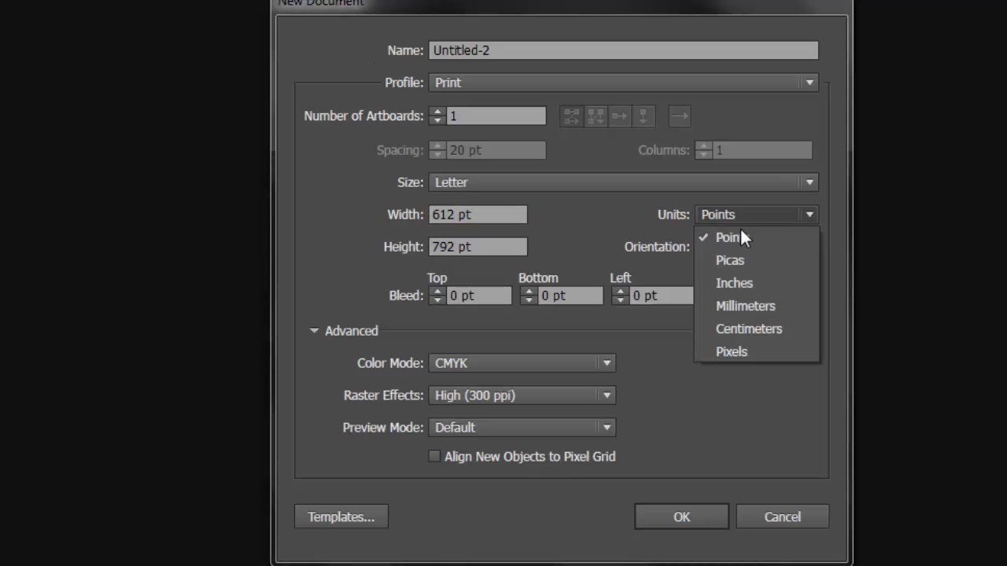
click(734, 354)
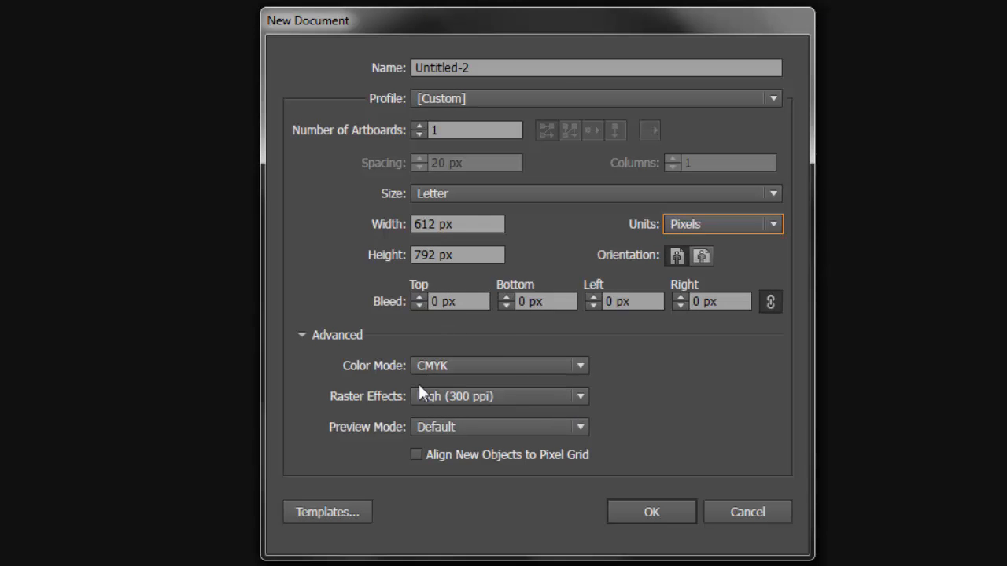
click(304, 331)
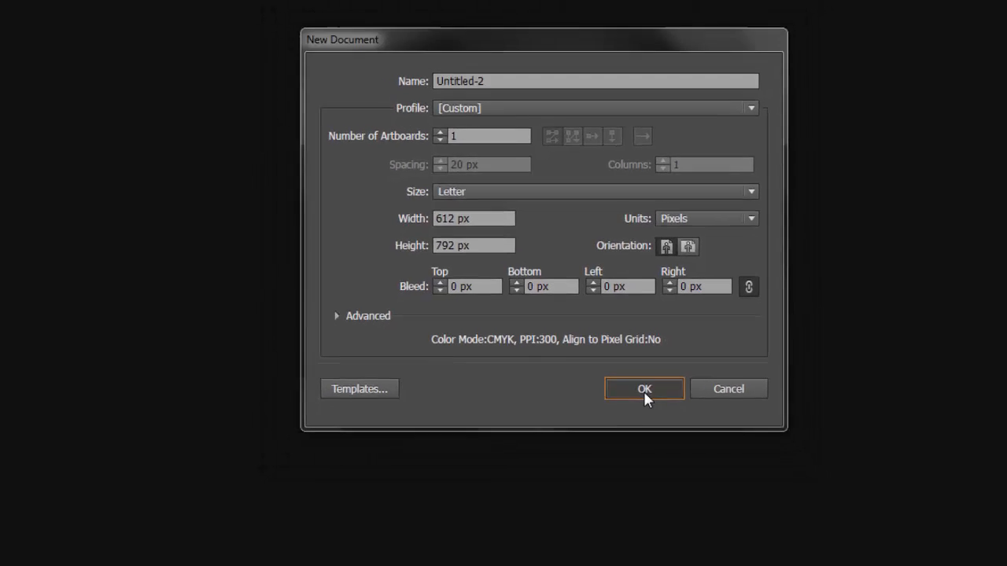
click(652, 419)
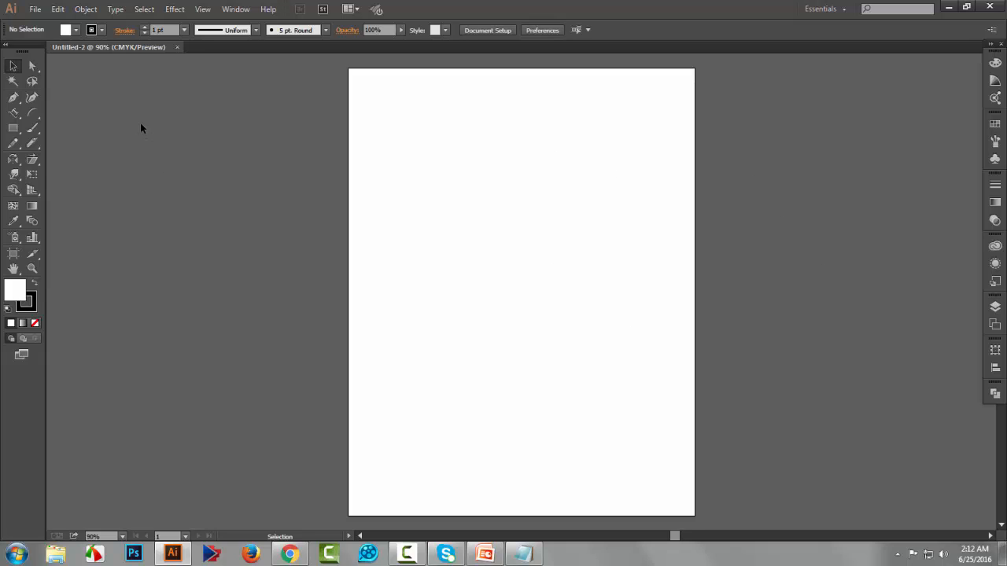
Draw a rectangle about 349 px wide on the upper part of the artboard and fill it with light blue
click(11, 65)
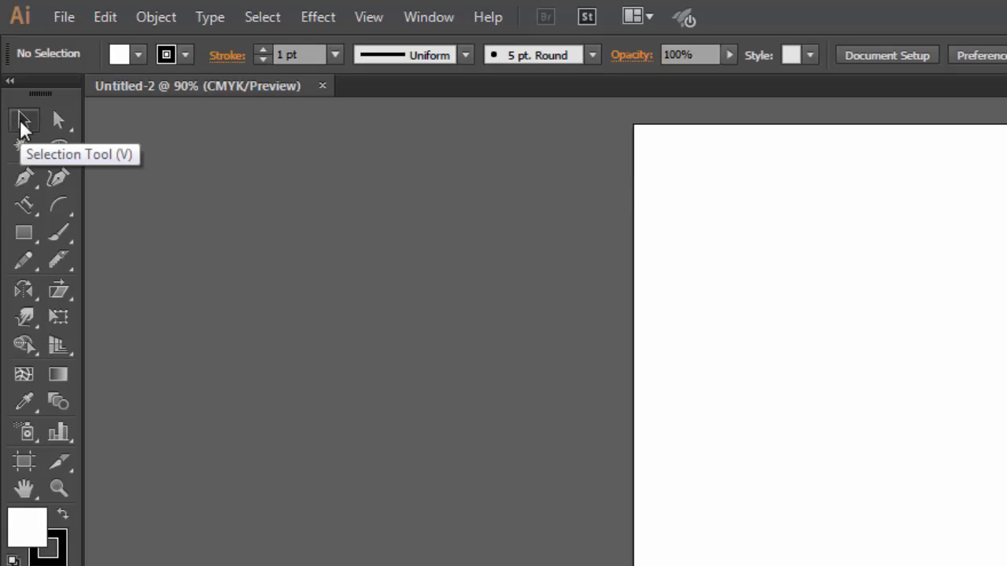
click(20, 233)
mouse_move(725, 246)
mouse_down()
mouse_move(761, 330)
mouse_move(769, 394)
mouse_up()
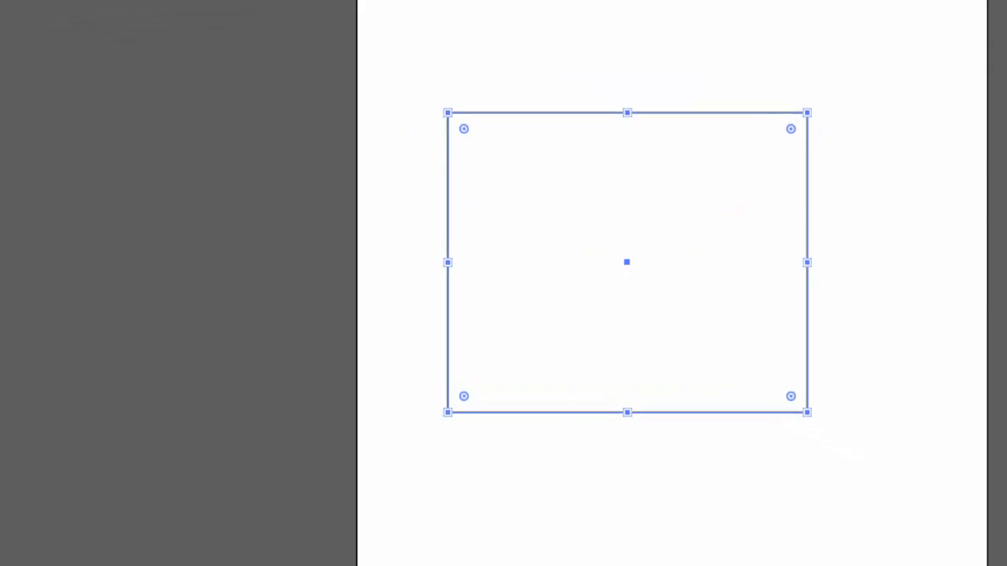
click(37, 9)
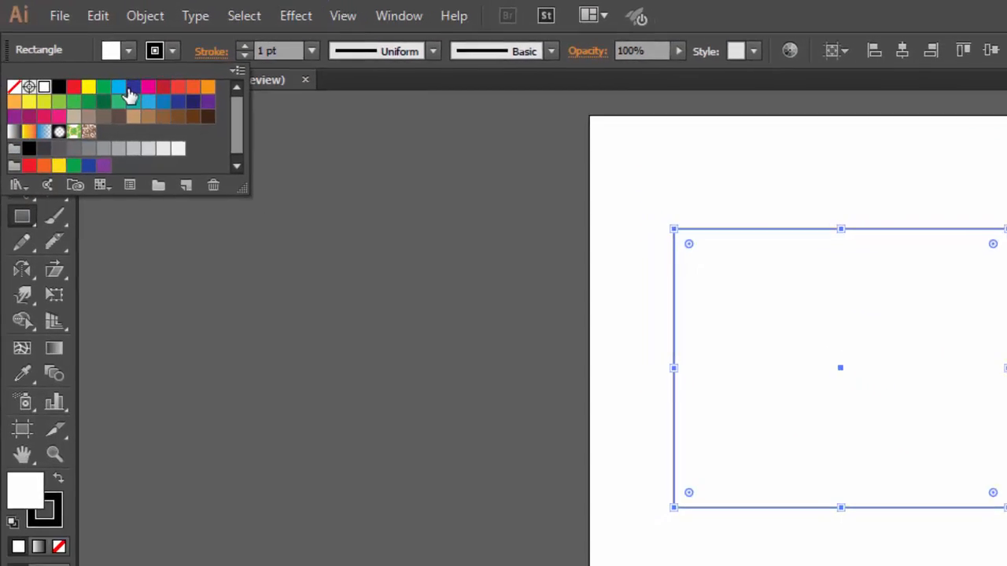
click(120, 89)
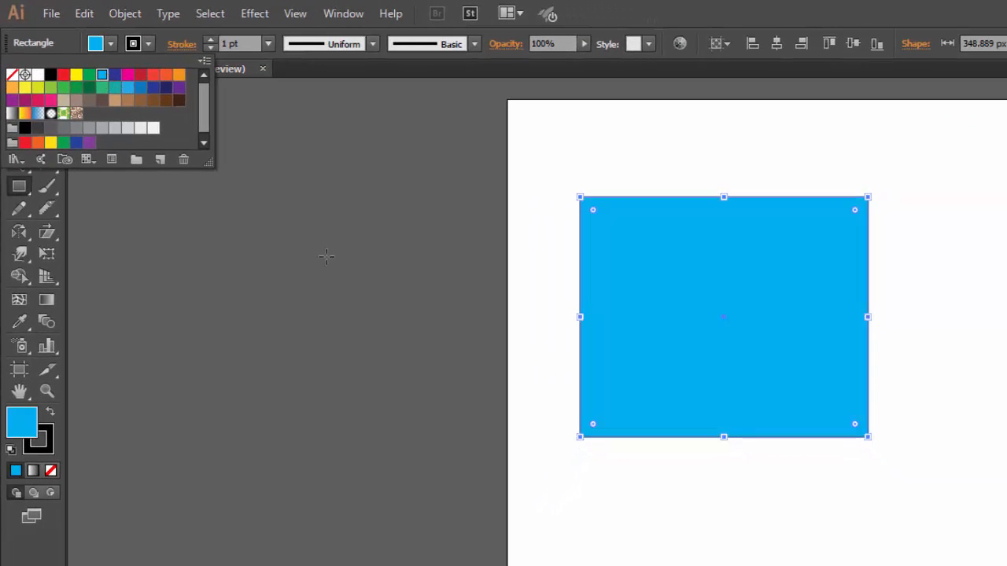
Shrink the blue rectangle from its upper-right corner and move it to the right on the artboard
click(19, 96)
click(202, 196)
click(712, 245)
drag(869, 197, 819, 215)
drag(733, 293, 870, 378)
Round all four corners of the blue rectangle to a radius of about 92 px with the Direct Selection tool
click(45, 97)
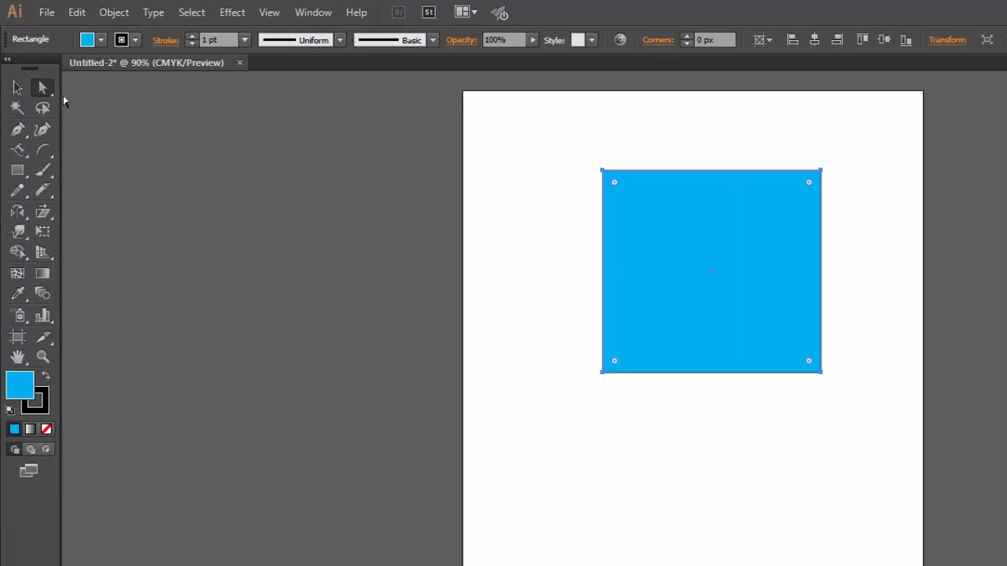
drag(615, 182, 666, 240)
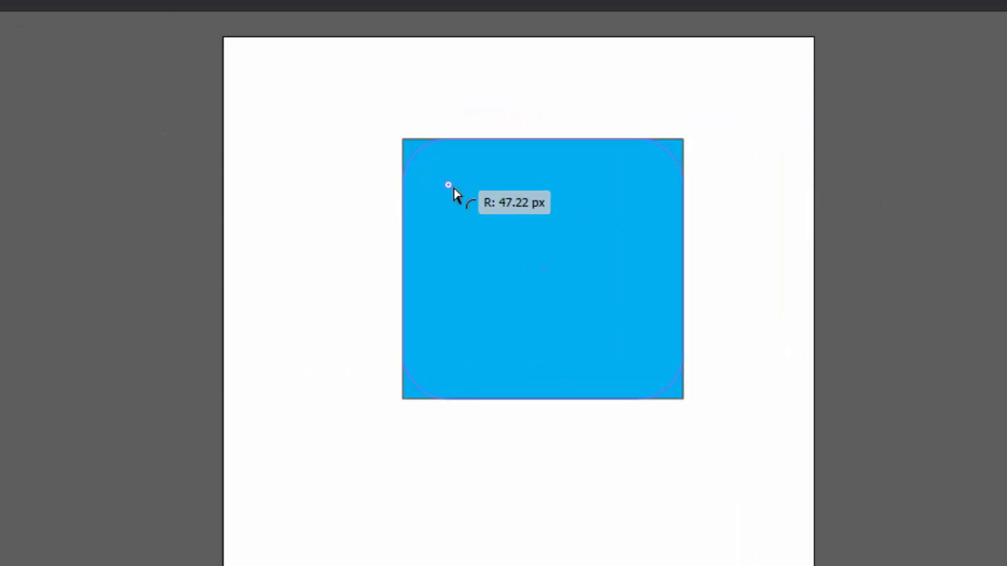
drag(485, 218, 162, 144)
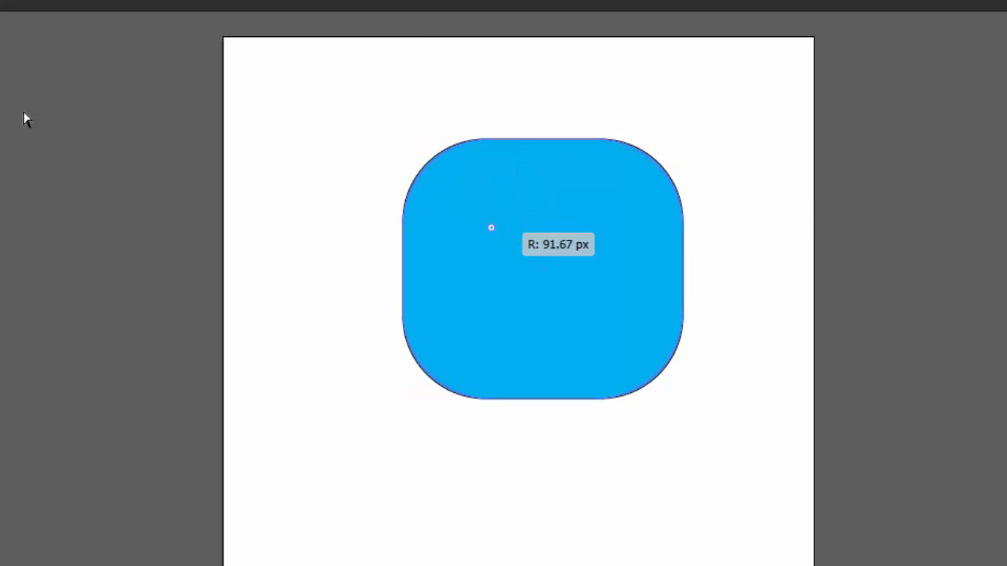
Enlarge the rounded blue shape from its upper-left corner with the Selection tool
key(v)
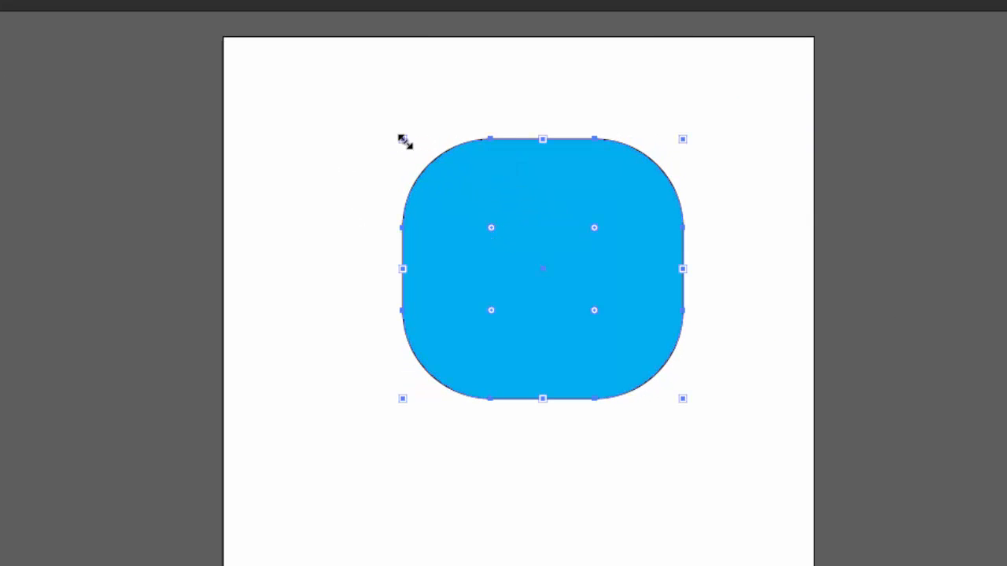
drag(468, 184, 317, 103)
drag(494, 92, 494, 92)
Reduce the radius of all the shape's corners to about 58 px and view the exact corner settings without changing them
key(a)
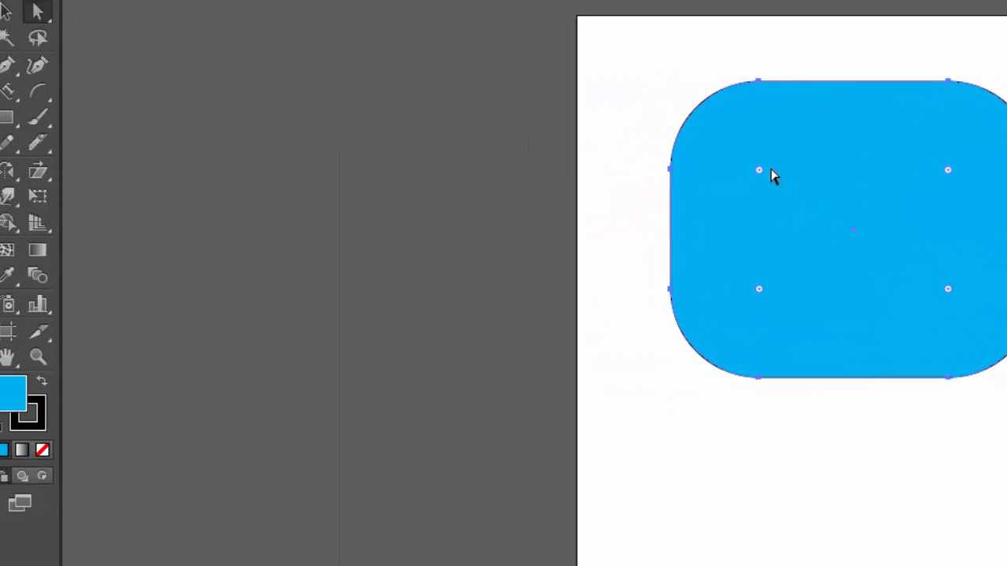
drag(741, 156, 710, 147)
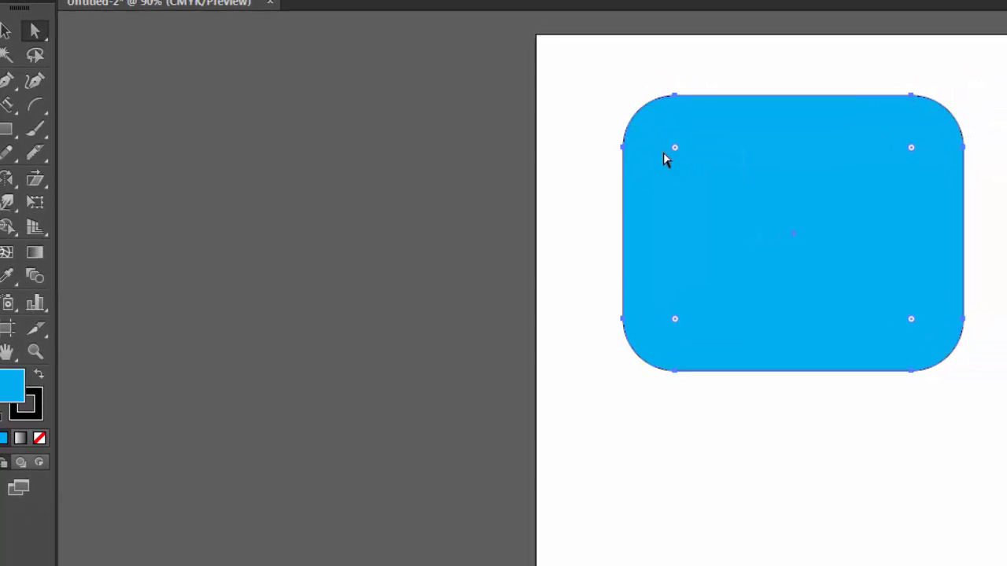
double_click(676, 150)
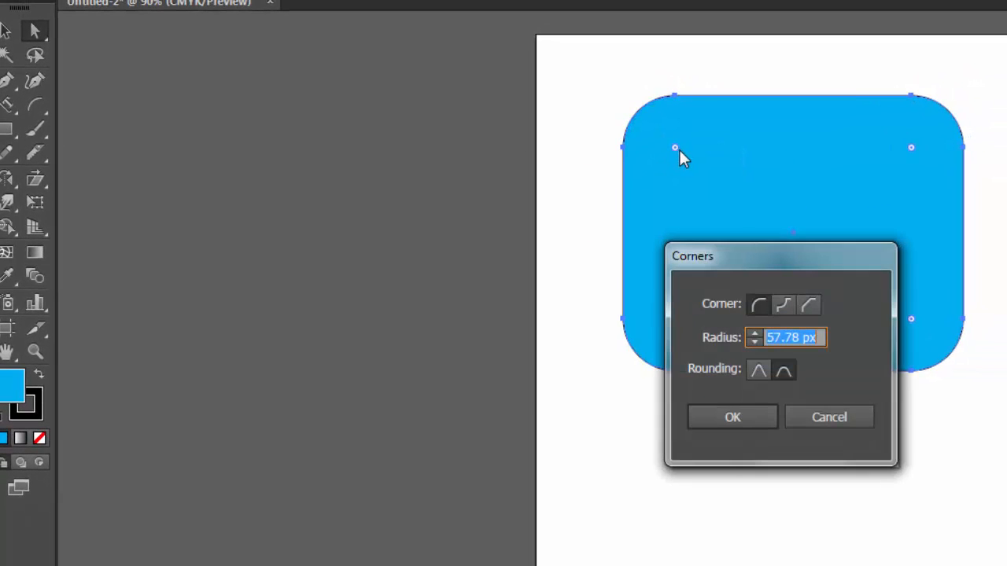
click(825, 416)
Select the shape's upper-left corner on its own and round it more strongly than the other three
click(675, 97)
drag(674, 152, 713, 190)
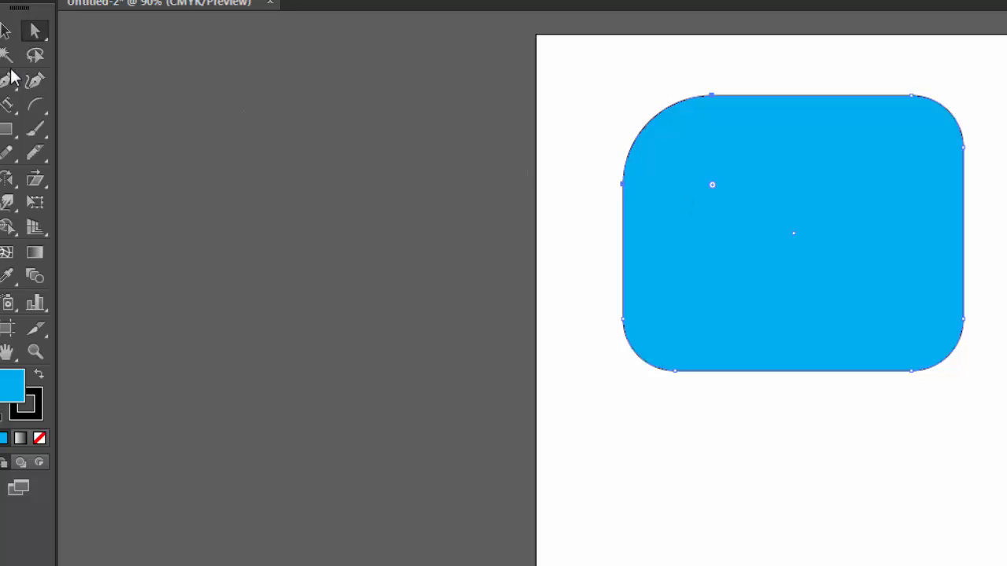
click(40, 36)
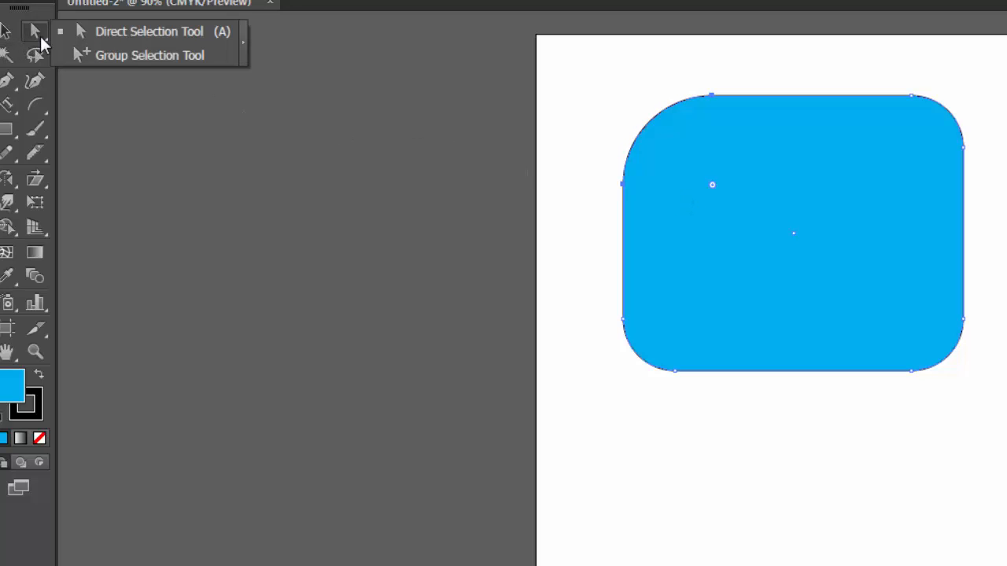
click(188, 195)
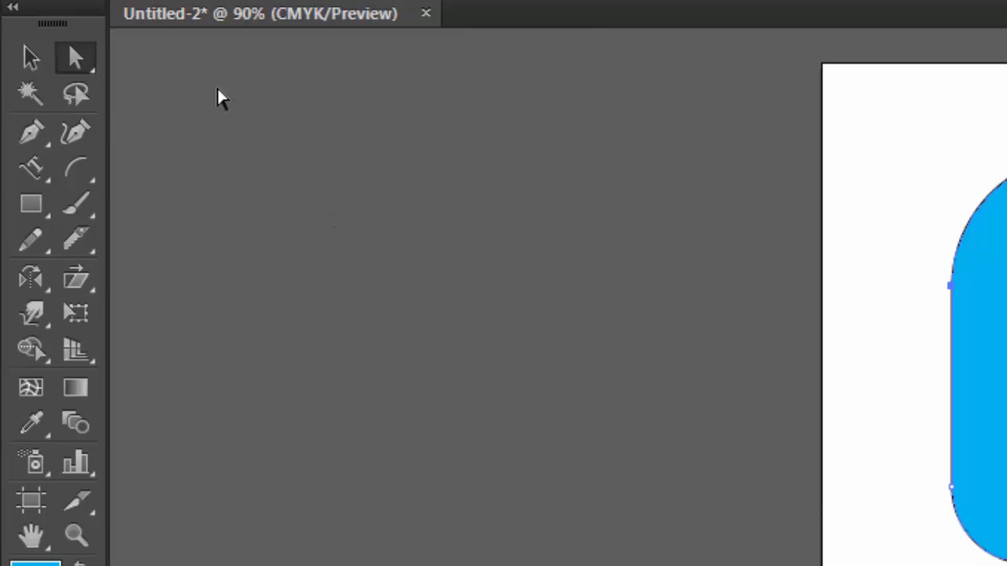
Draw two rectangles below the rounded shape and a narrow upright one along the artboard's right edge
click(44, 98)
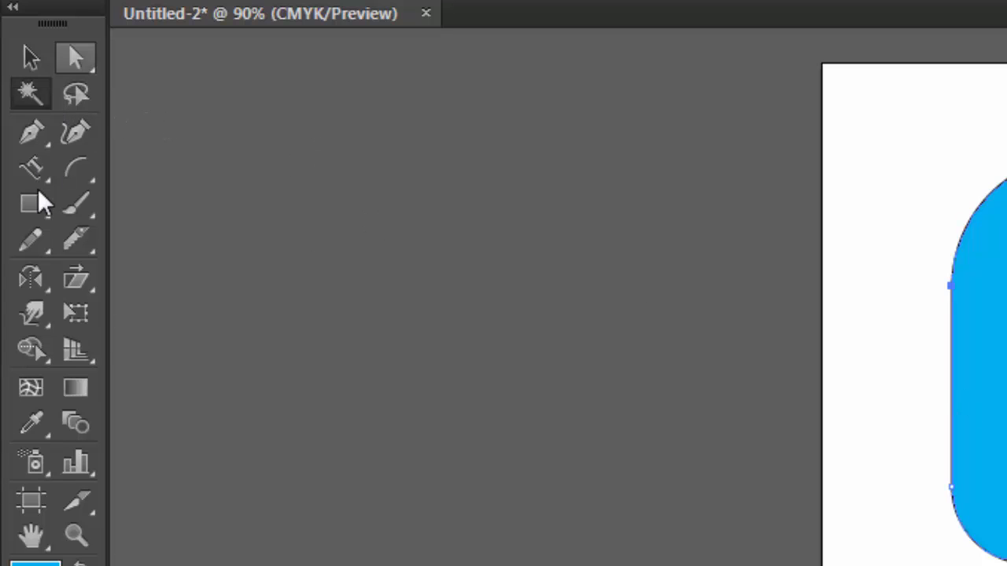
click(31, 208)
drag(574, 407, 757, 513)
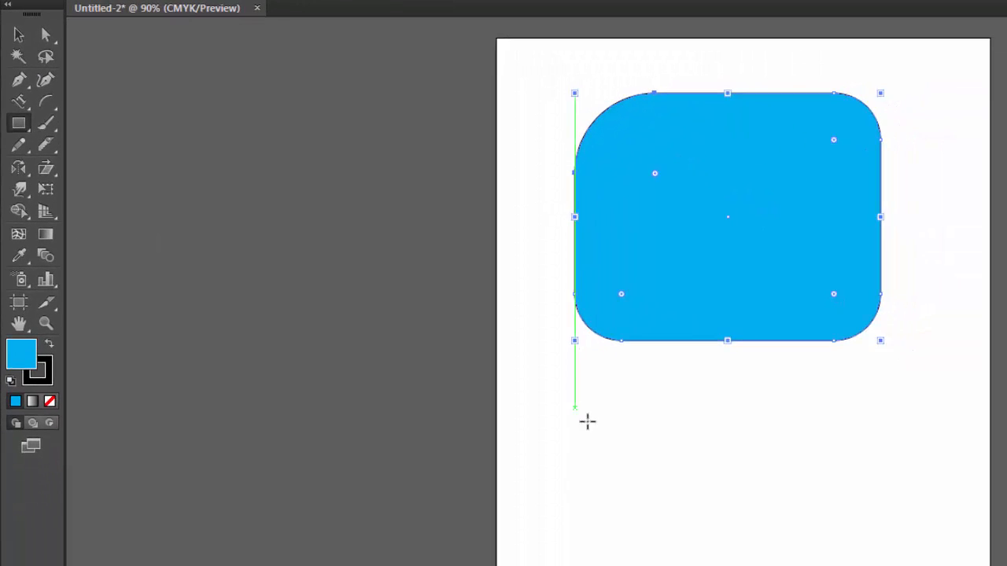
drag(925, 402, 851, 532)
drag(938, 281, 989, 415)
Fill the narrow rectangle at the artboard's right edge with dark blue
click(108, 0)
click(112, 15)
click(546, 274)
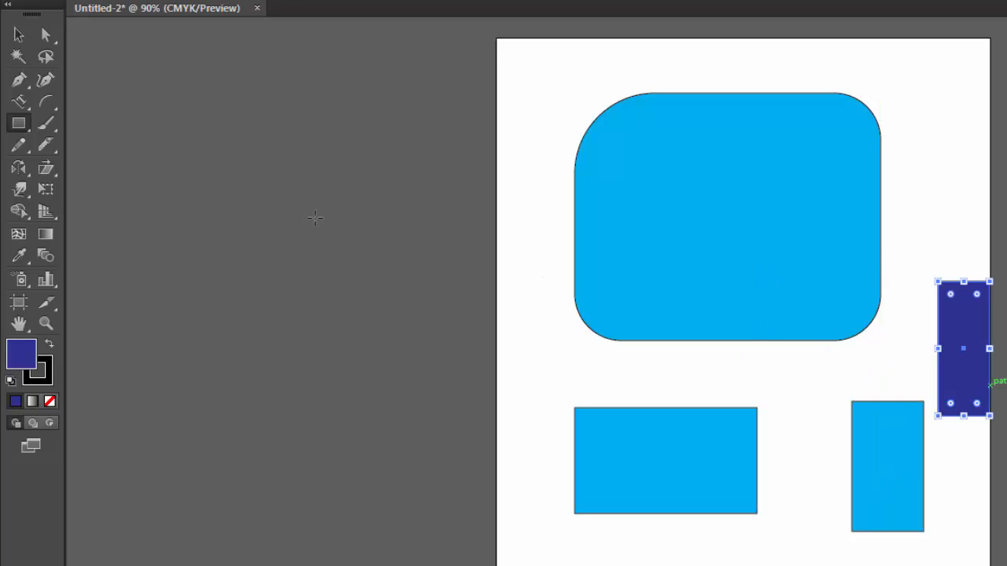
Select every light blue shape at once with the Magic Wand tool
click(20, 56)
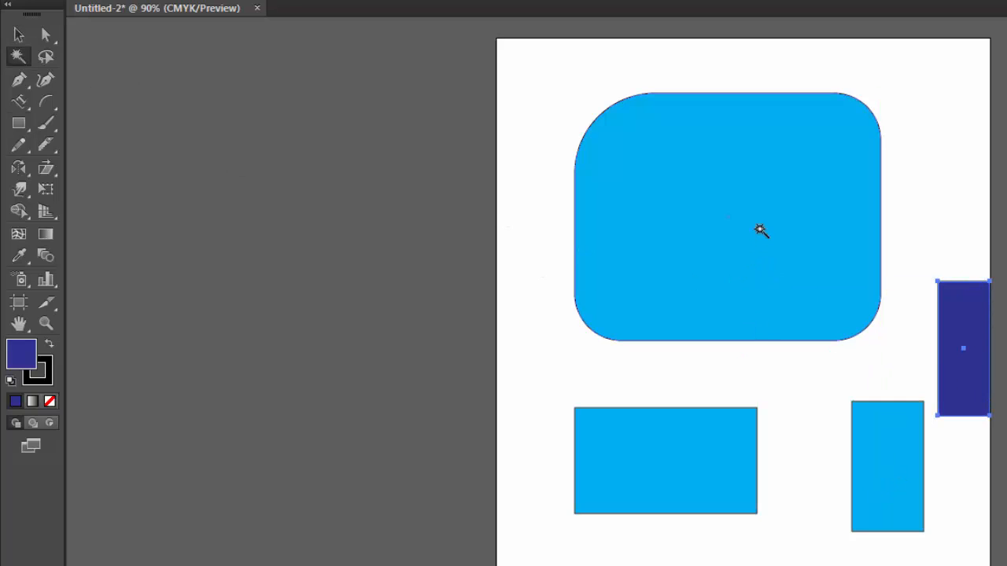
click(742, 203)
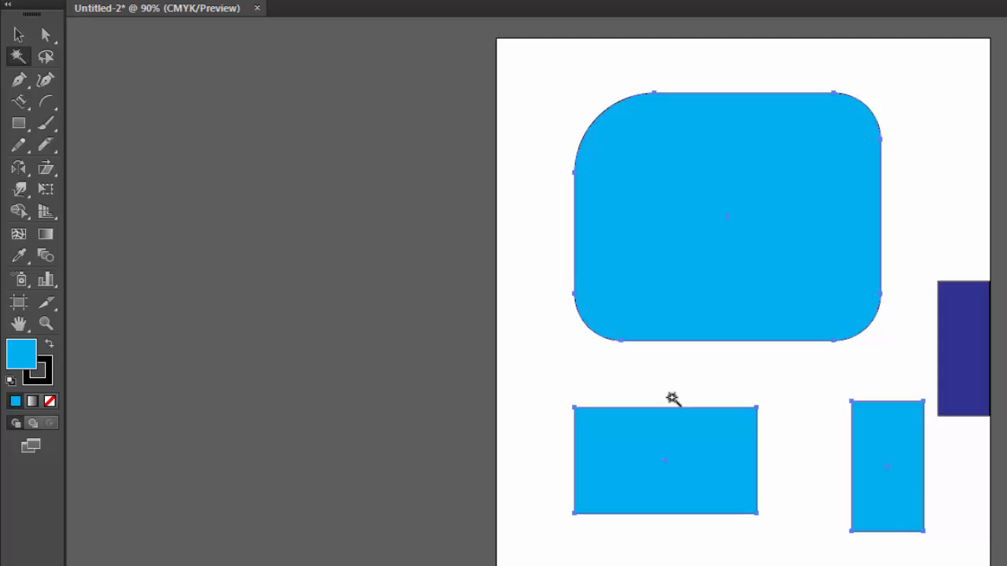
click(16, 35)
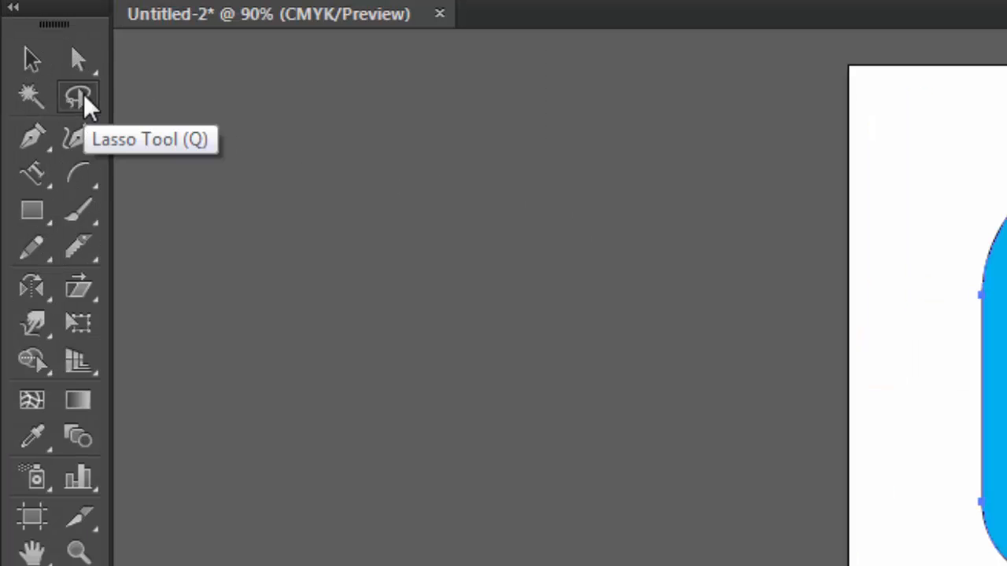
Deselect everything, then select only the two light blue rectangles below the rounded shape with the Lasso tool
click(84, 98)
click(456, 290)
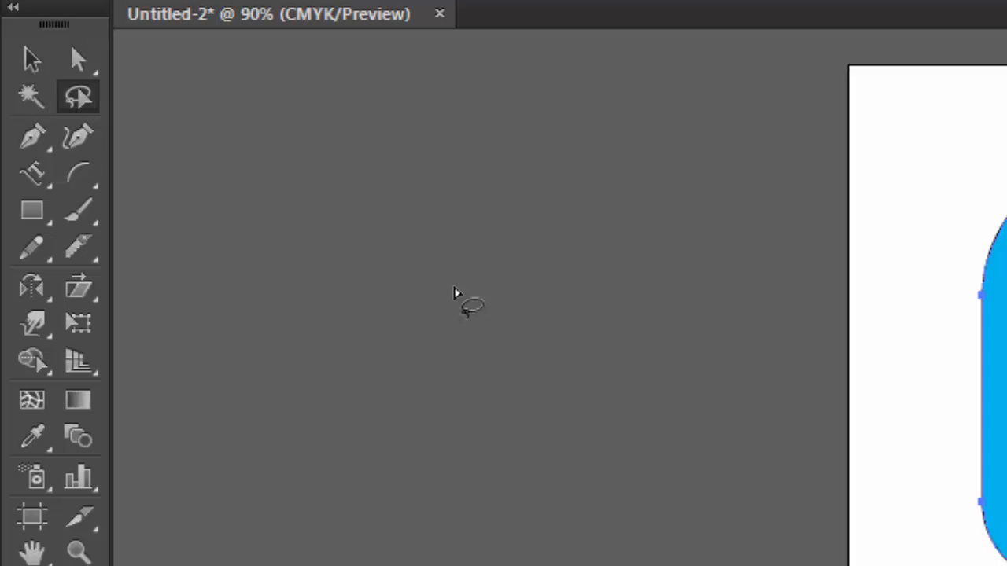
click(35, 63)
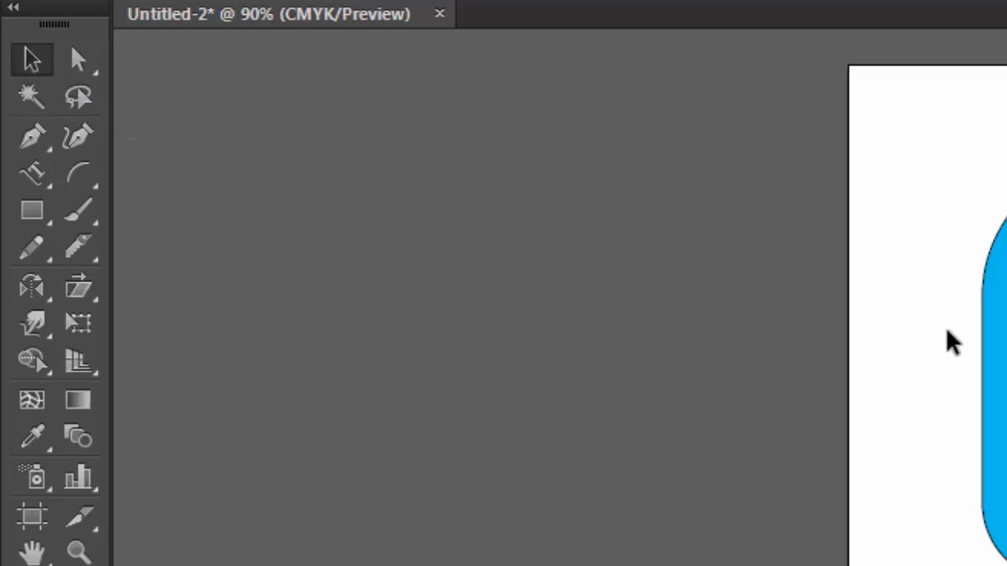
click(78, 97)
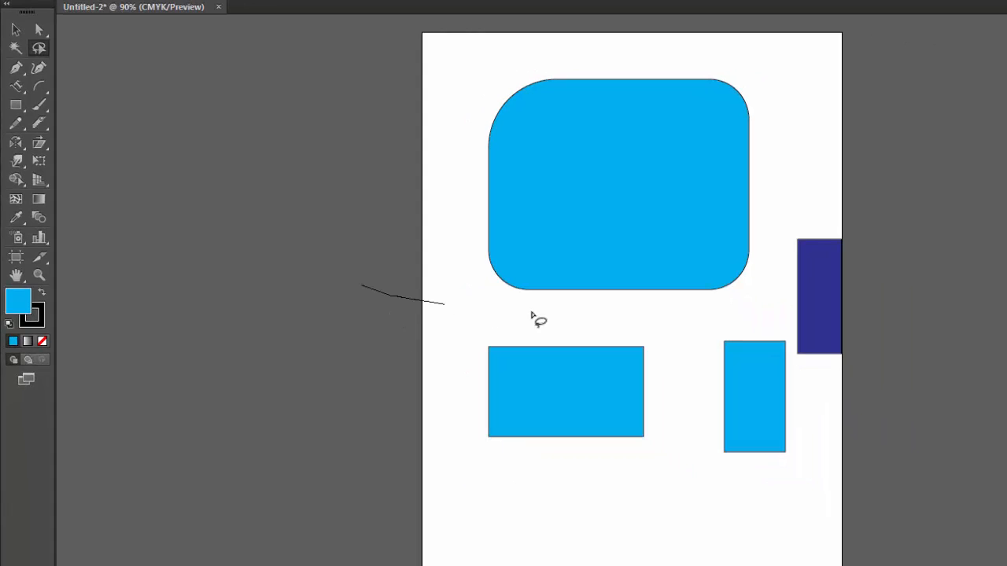
mouse_move(531, 313)
mouse_down()
mouse_move(780, 339)
mouse_move(810, 417)
mouse_move(528, 482)
mouse_move(485, 450)
mouse_move(463, 321)
mouse_up()
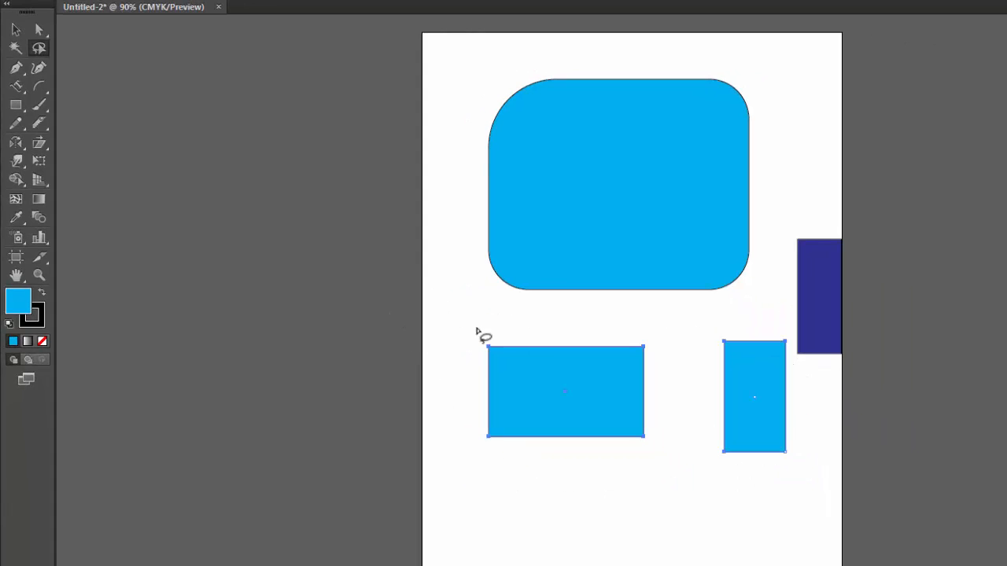
click(15, 29)
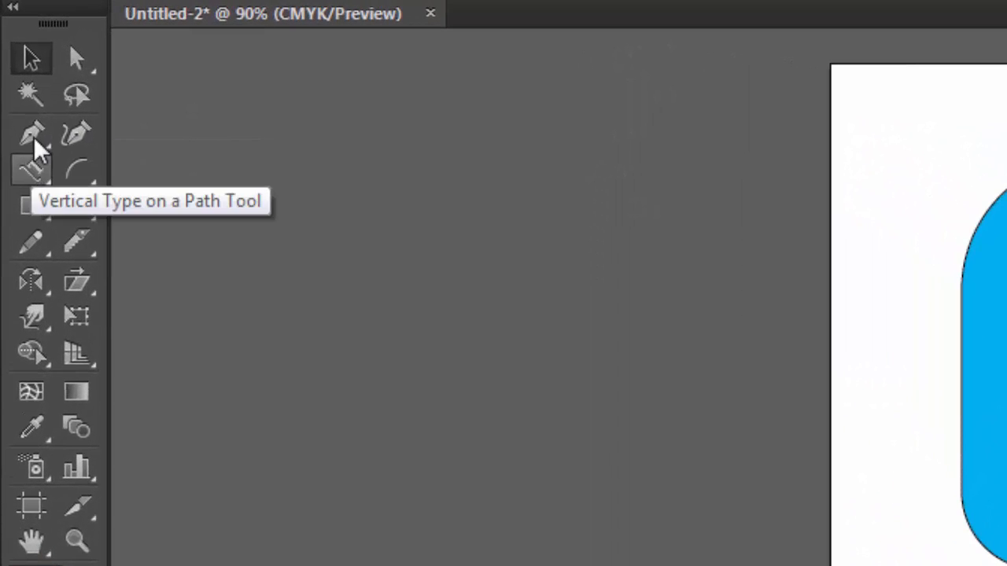
Select all the shapes on the artboard and delete them
click(43, 140)
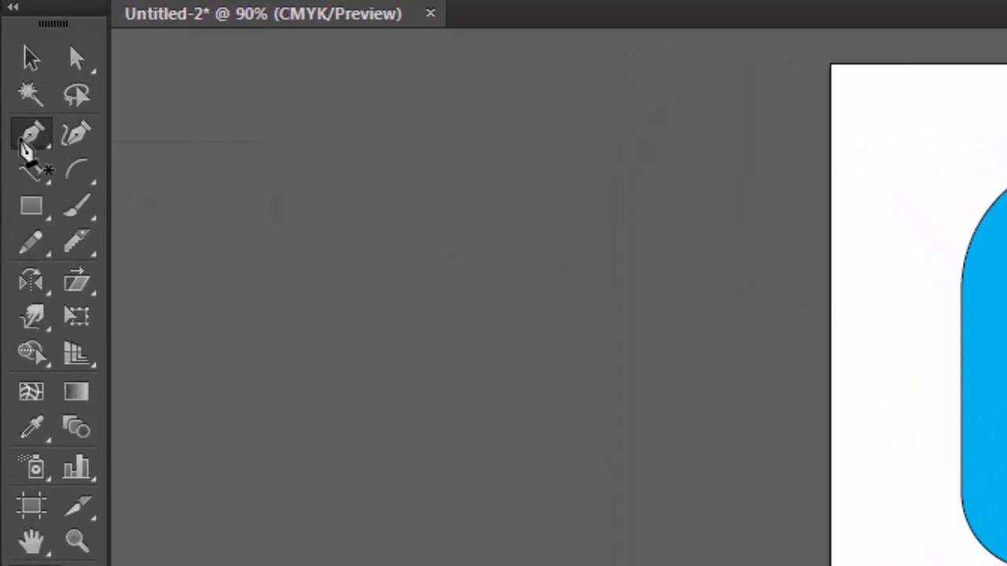
click(8, 58)
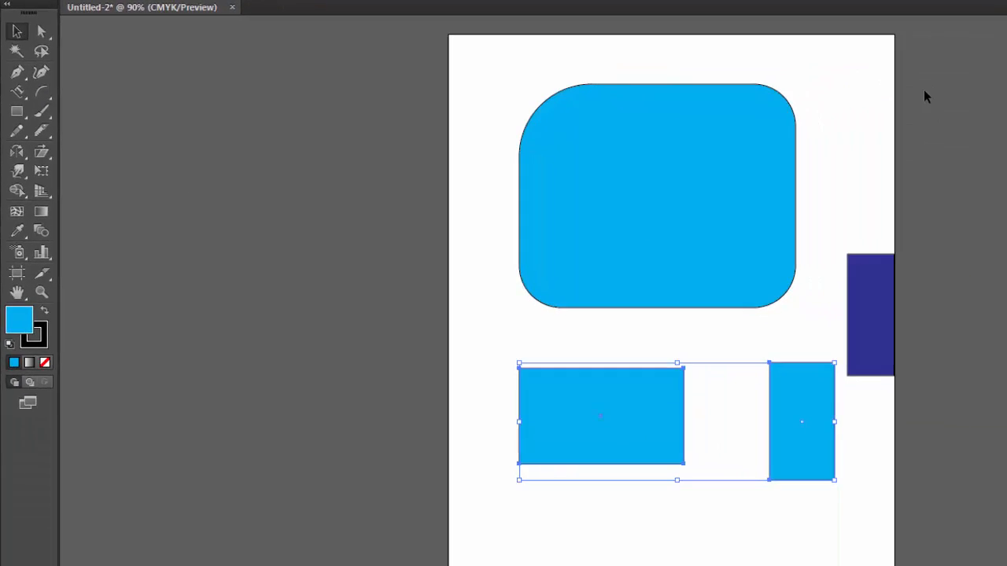
drag(556, 552, 522, 565)
key(Delete)
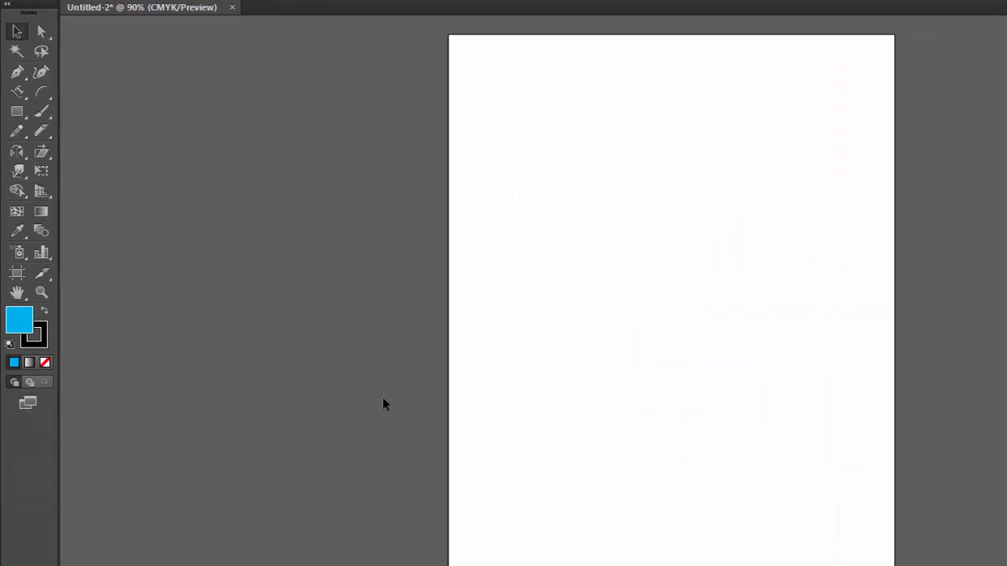
Draw the leaf's upper curved edge with the Pen tool and remove the outgoing handle from its end anchor
click(17, 72)
click(553, 236)
drag(666, 141, 767, 132)
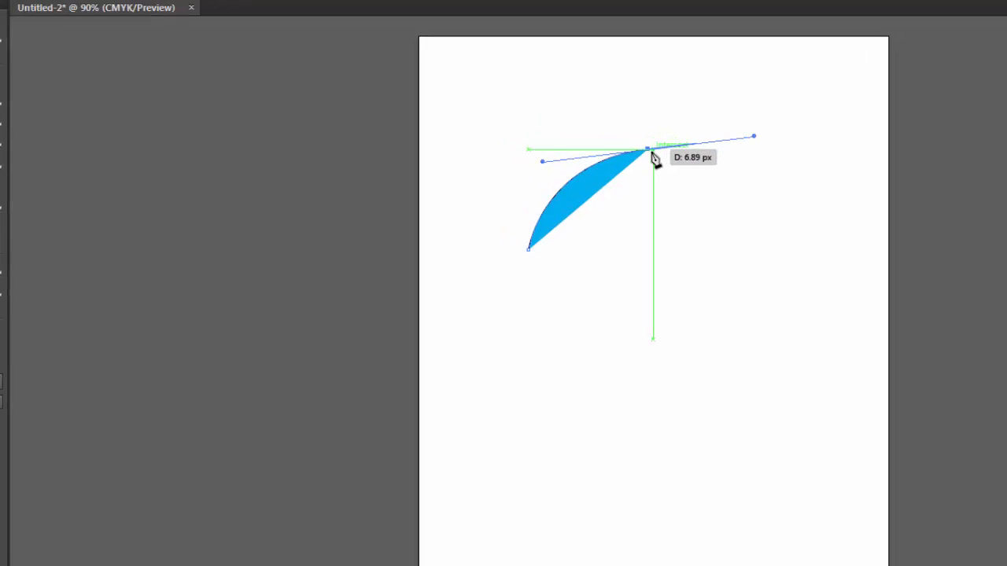
click(665, 141)
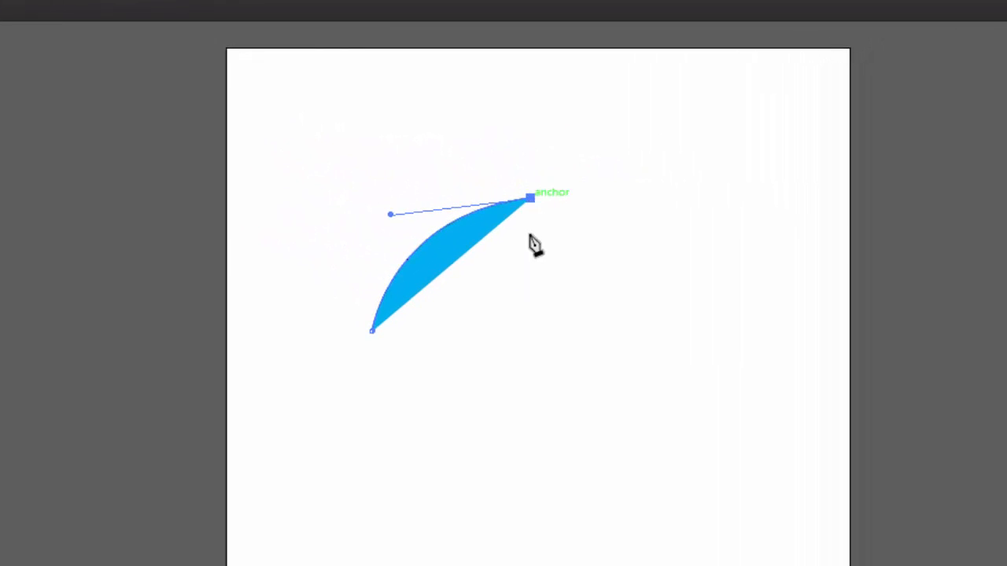
Continue the leaf path with a narrow notch to its middle and back, close it with a curved lower edge and deselect it
click(453, 267)
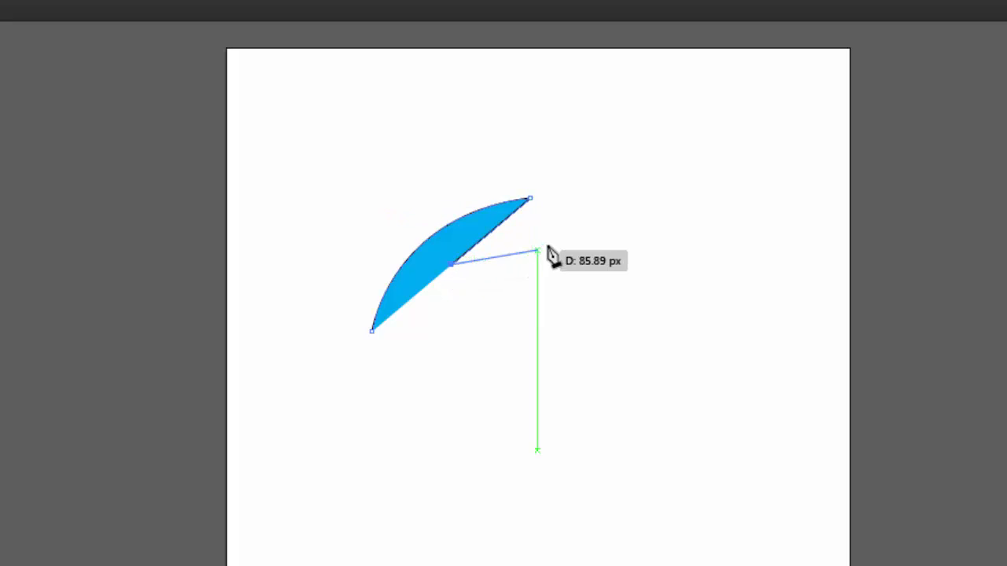
click(532, 202)
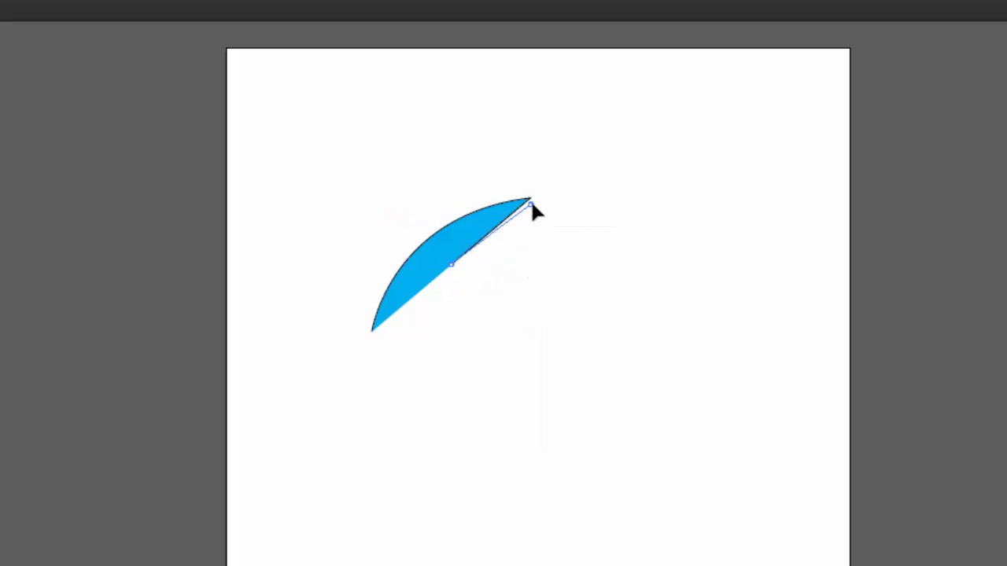
click(373, 333)
drag(337, 341, 213, 379)
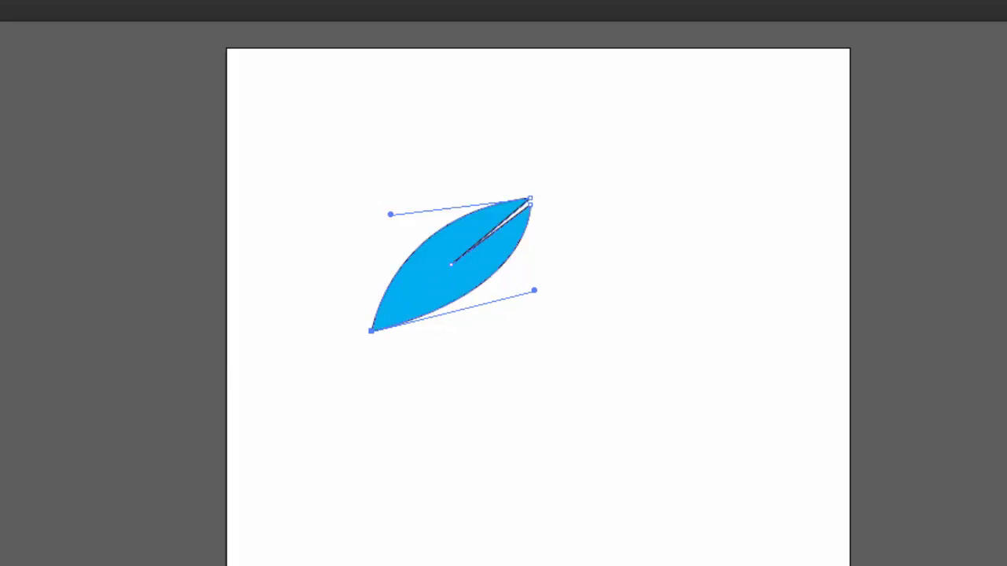
click(98, 387)
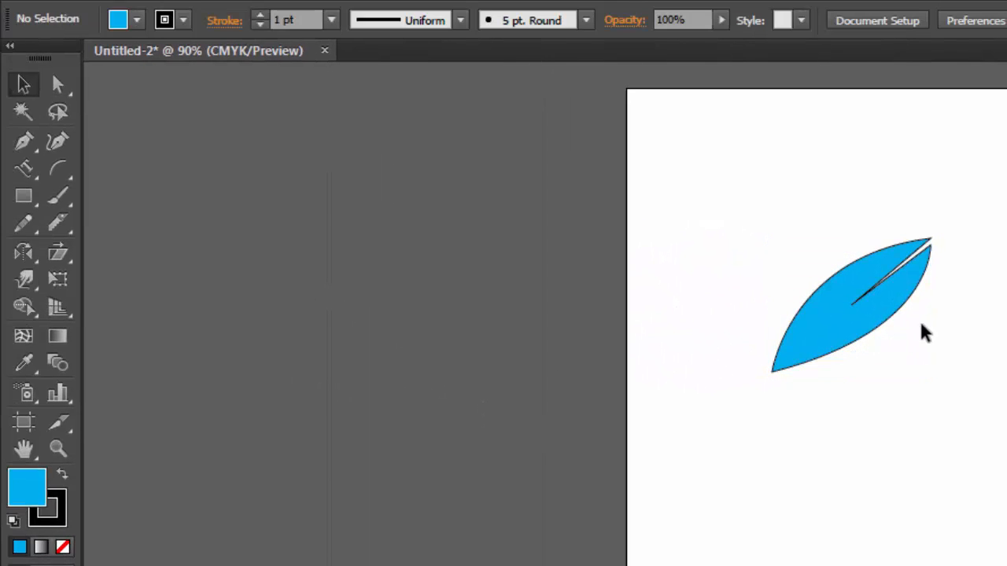
Select the leaf shape and fill it with green
key(ctrl+a)
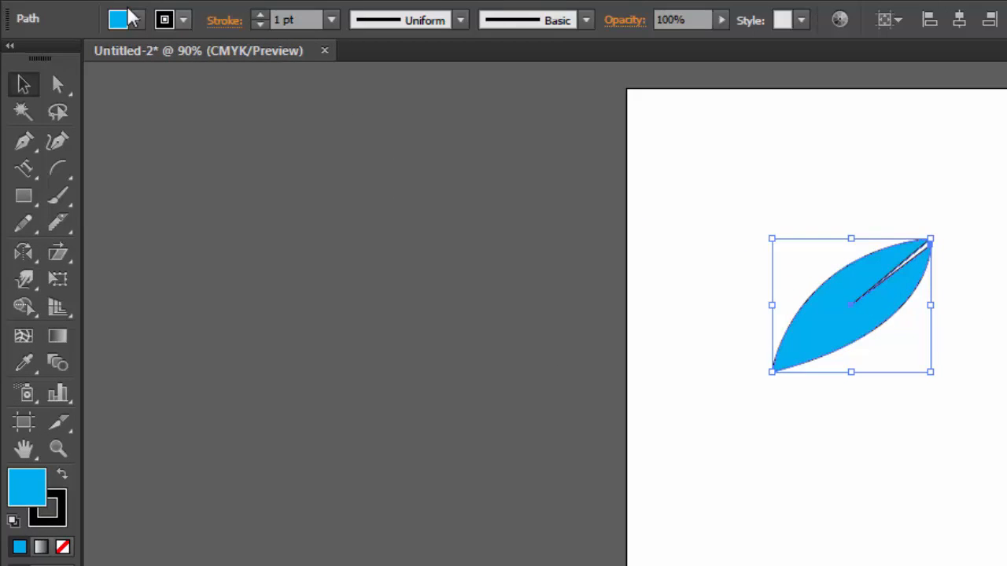
click(137, 20)
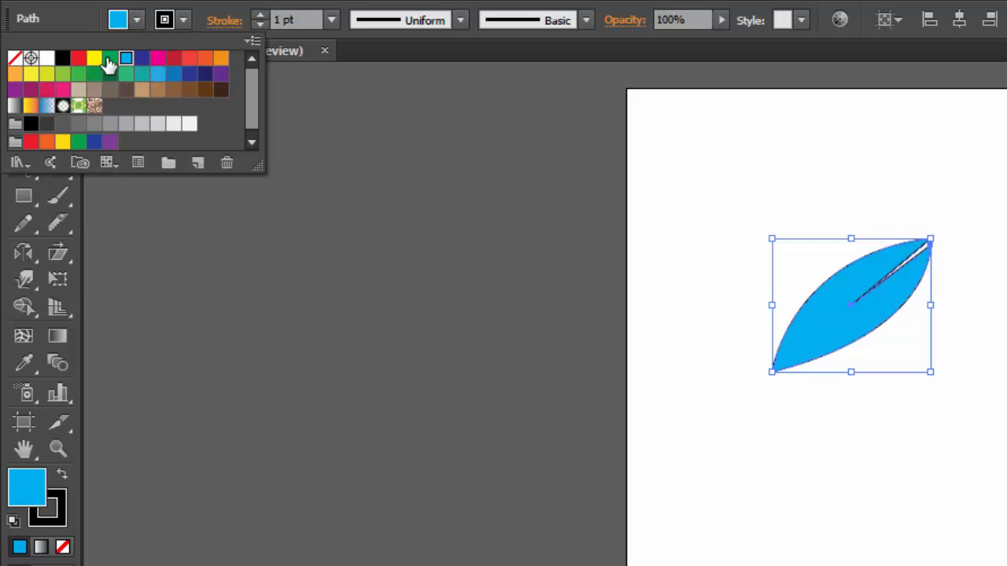
click(541, 349)
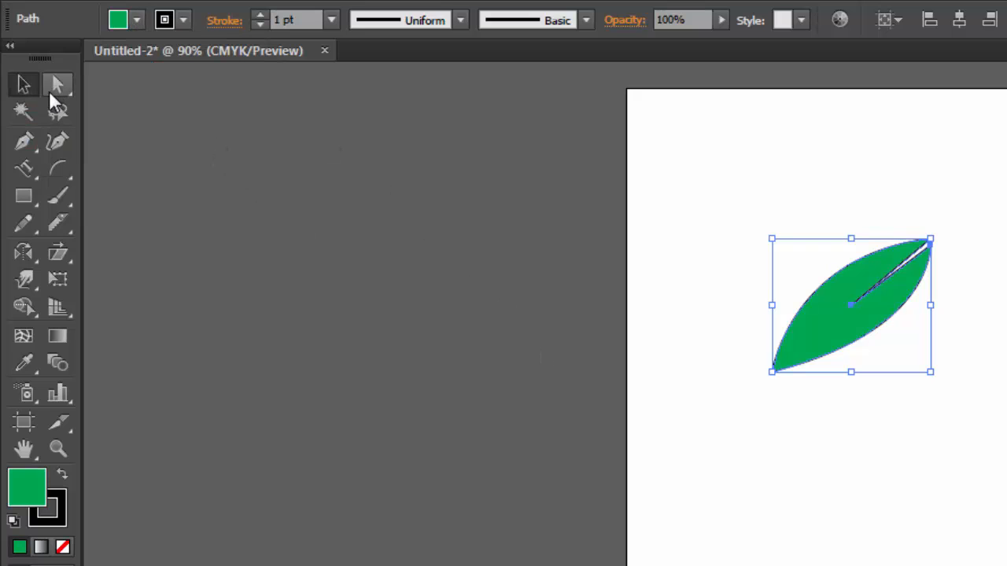
Select the anchor at the leaf's upper-right tip and pull the lower-left handle outward so the lower edge bulges
click(24, 142)
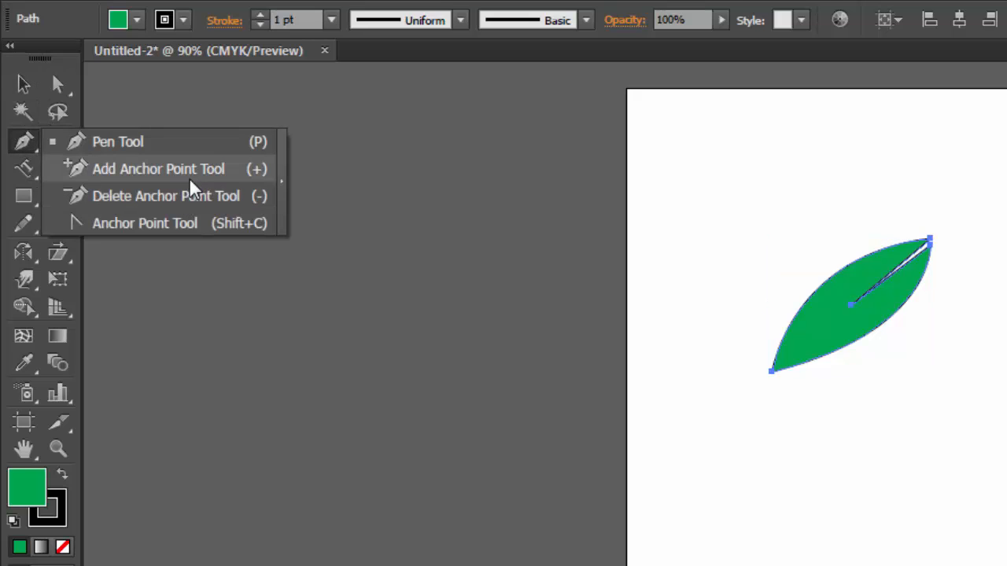
click(188, 169)
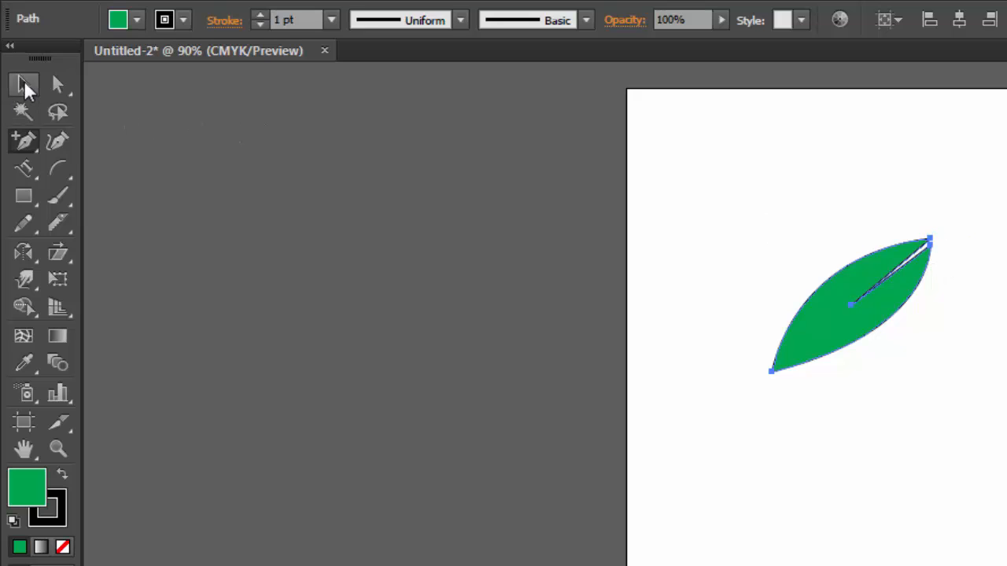
click(23, 84)
click(56, 85)
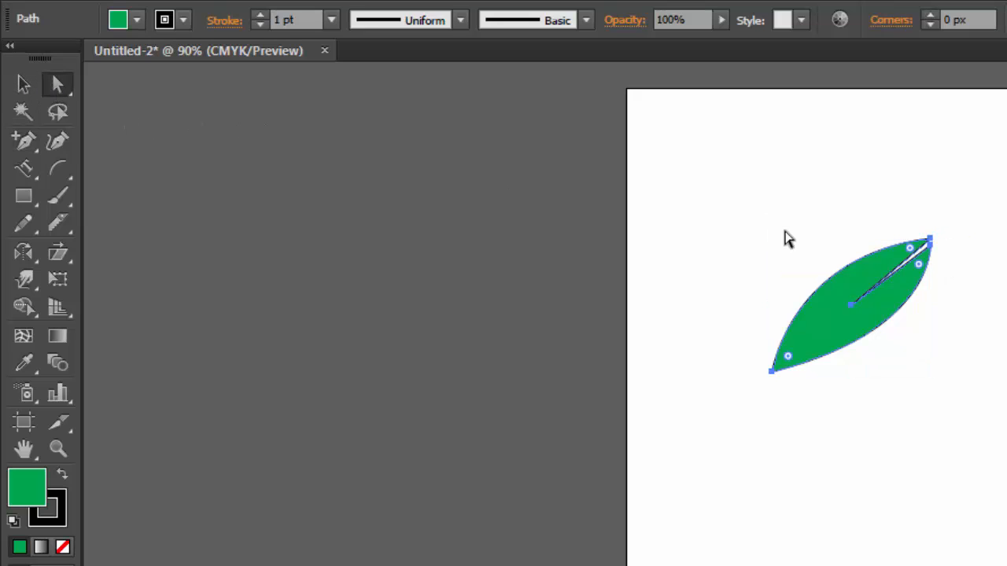
click(932, 243)
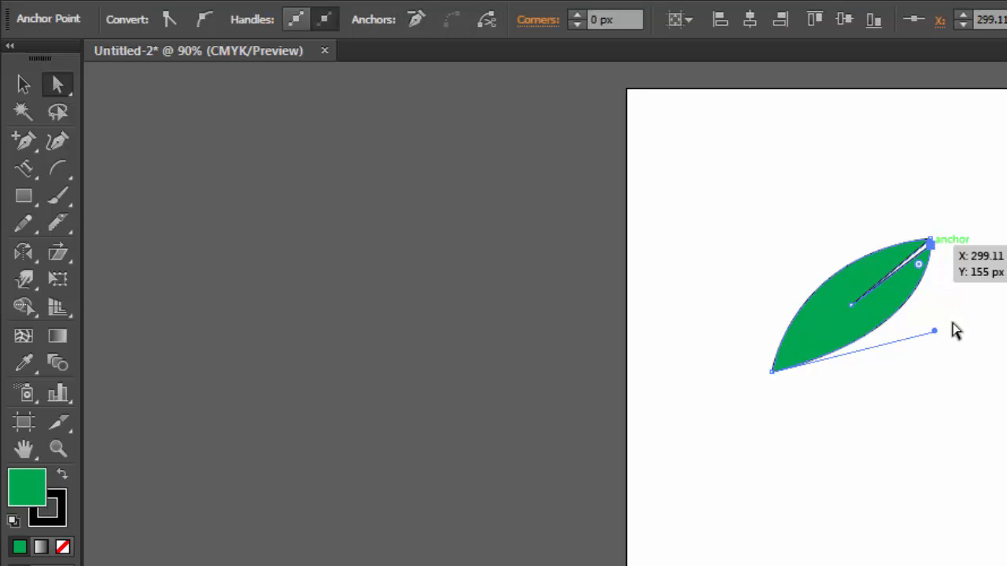
drag(934, 331, 1006, 422)
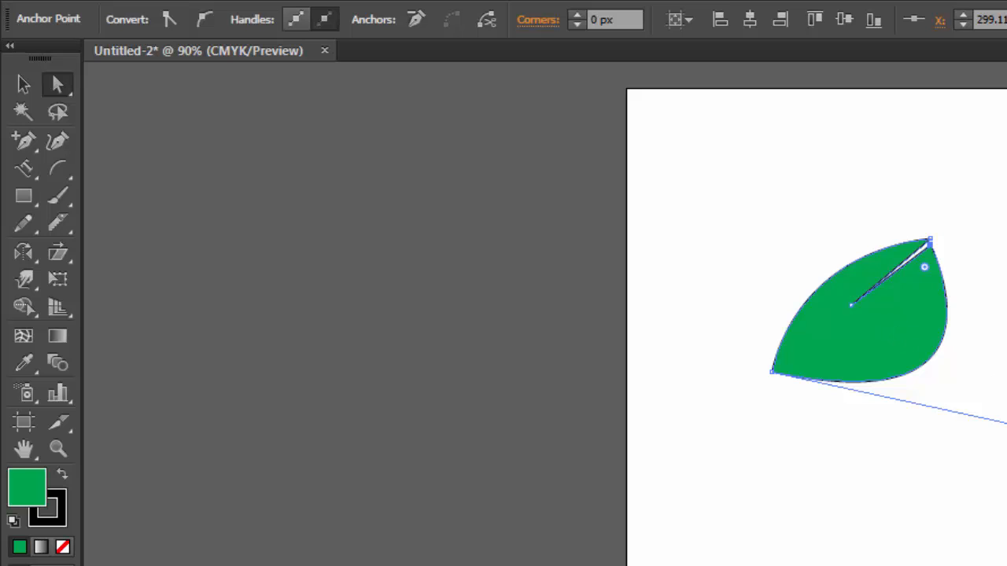
Add an anchor point on the leaf's lower-right edge and pull its upper handle outward so the edge becomes wavy
click(22, 144)
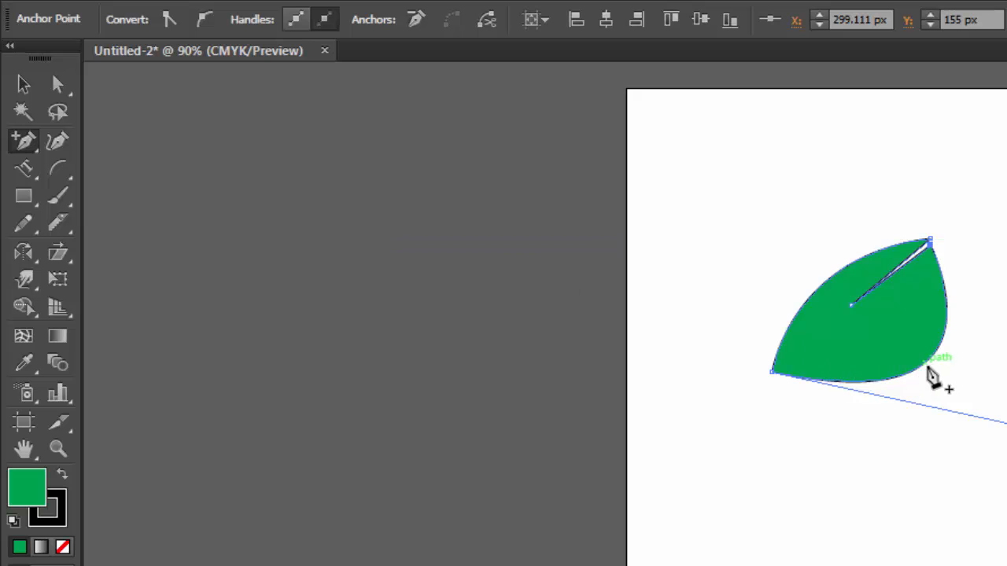
click(936, 368)
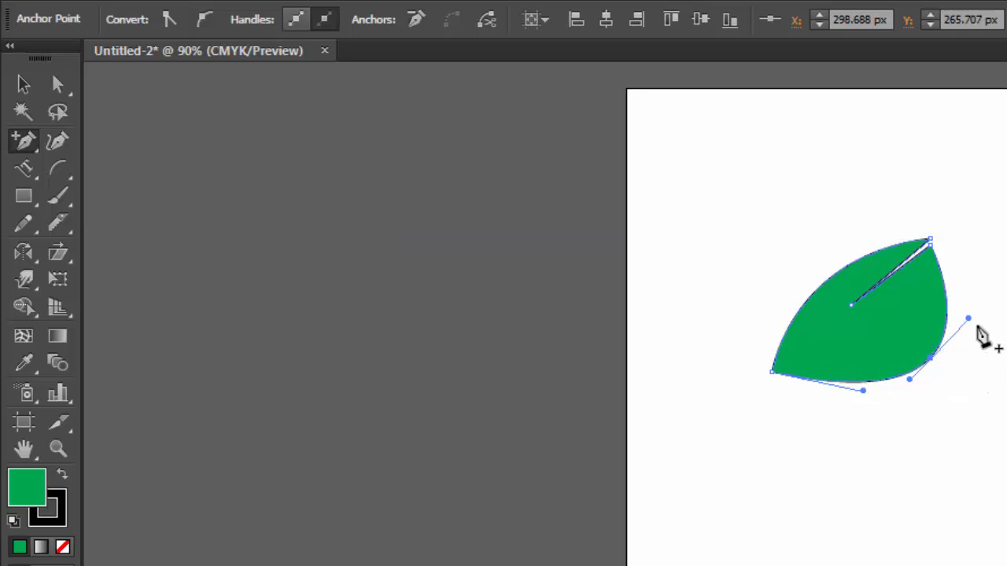
click(969, 327)
key(Return)
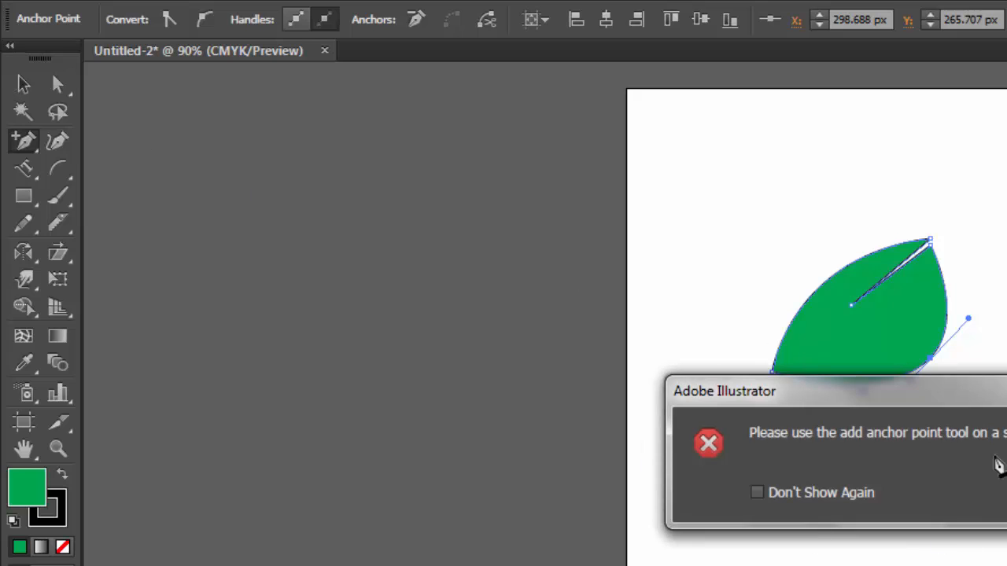
key(Return)
click(56, 84)
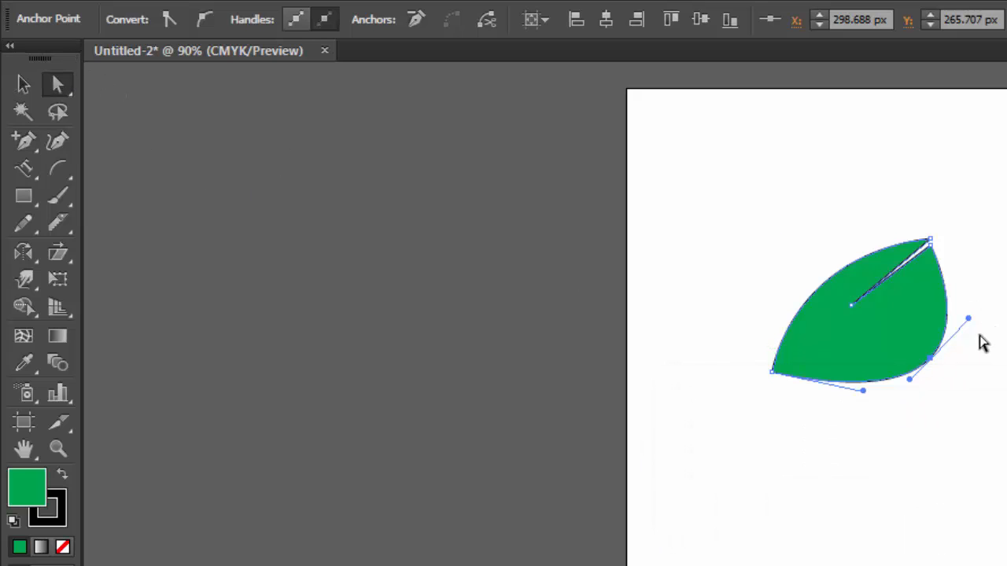
drag(968, 318, 1006, 359)
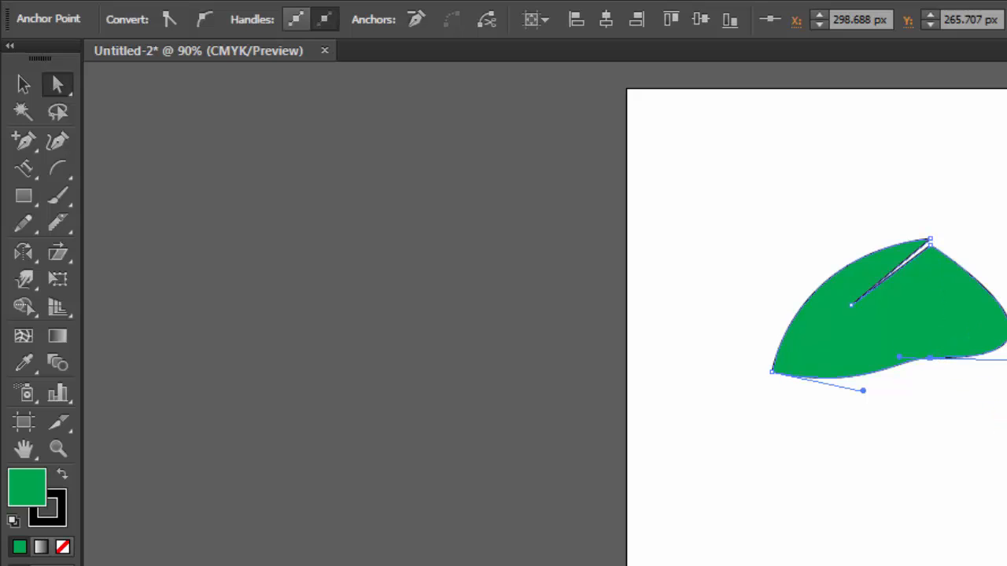
click(34, 140)
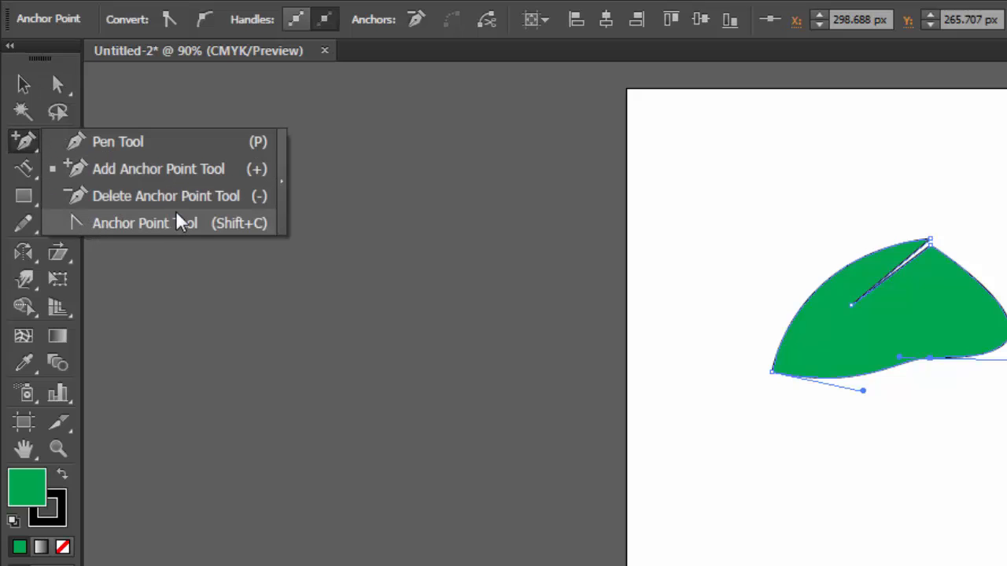
click(21, 144)
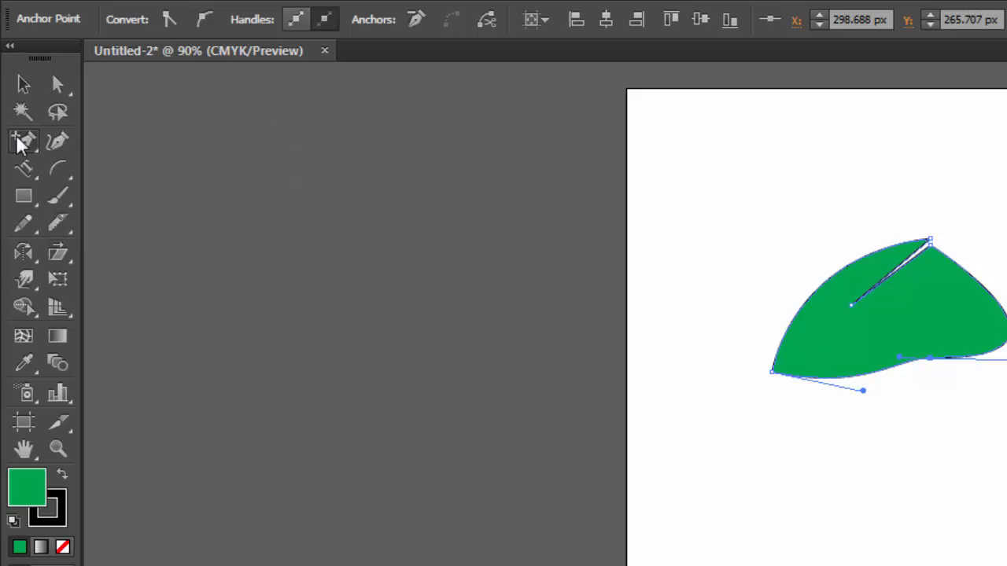
click(22, 144)
click(70, 140)
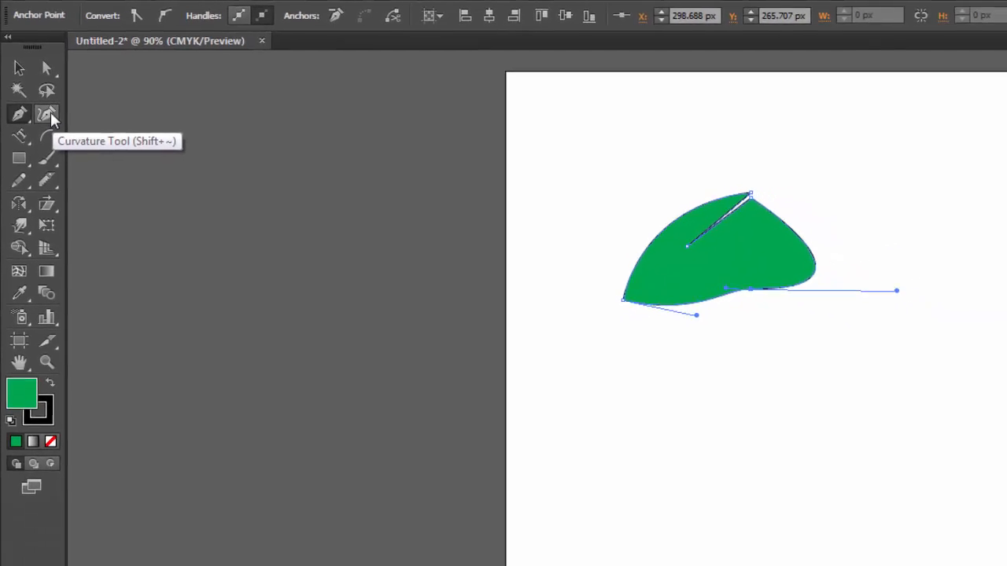
Draw a closed, roughly circular shape from four points below the leaf with the Curvature tool
click(40, 91)
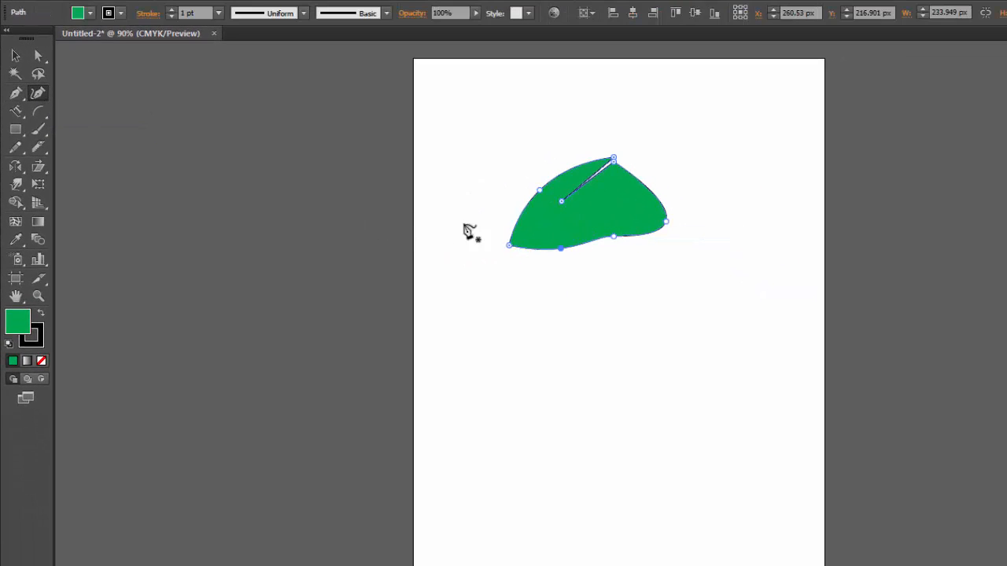
click(521, 383)
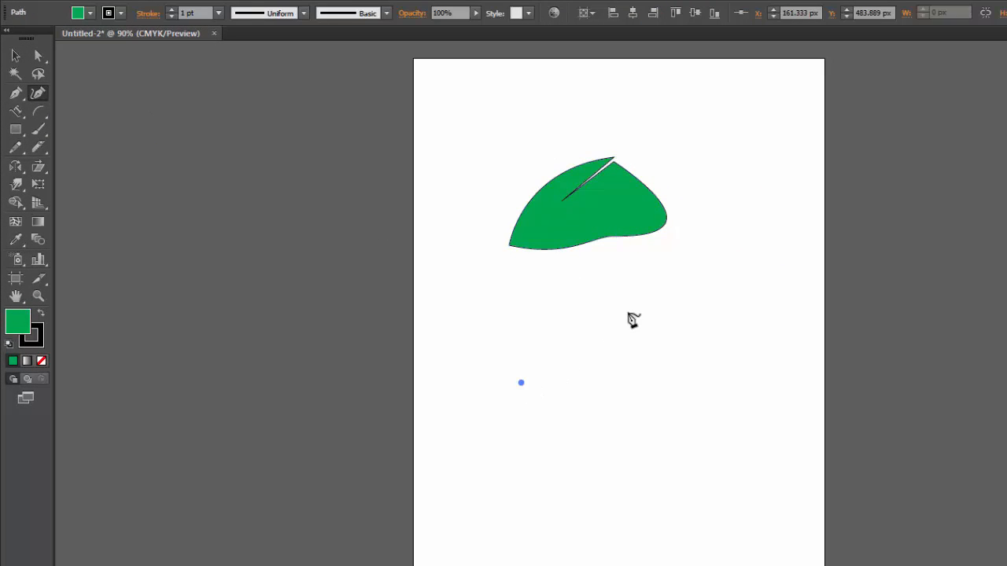
click(642, 300)
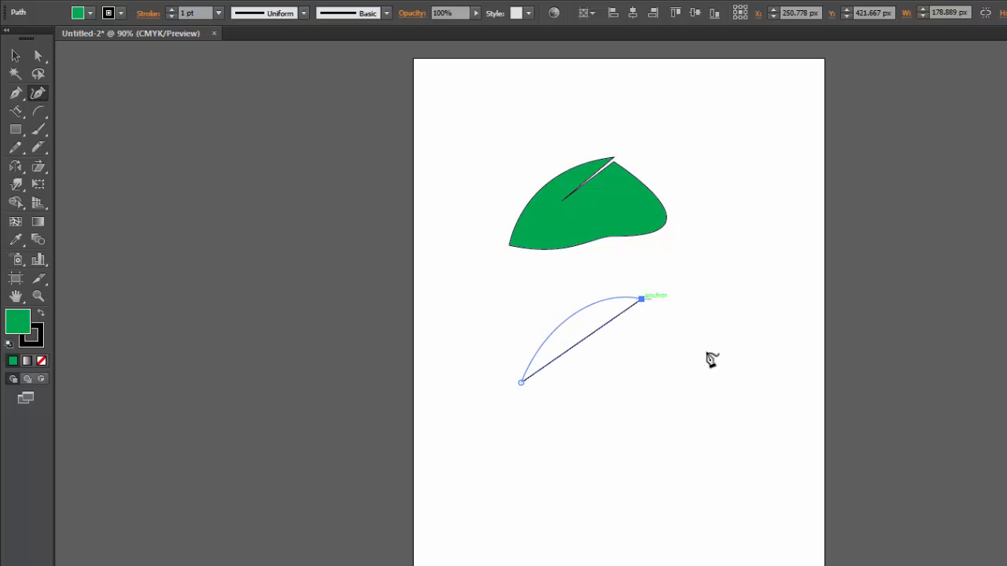
click(772, 435)
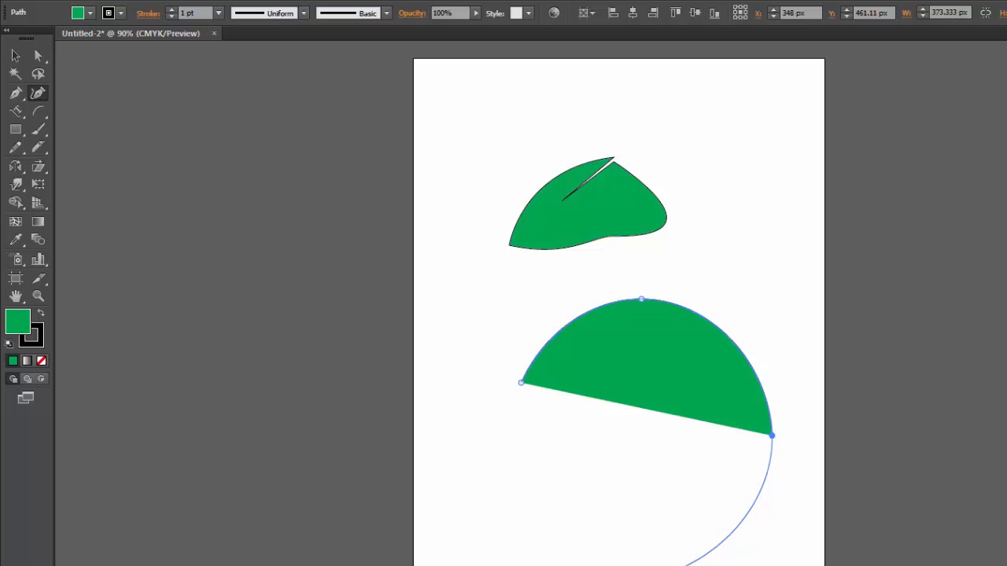
click(614, 565)
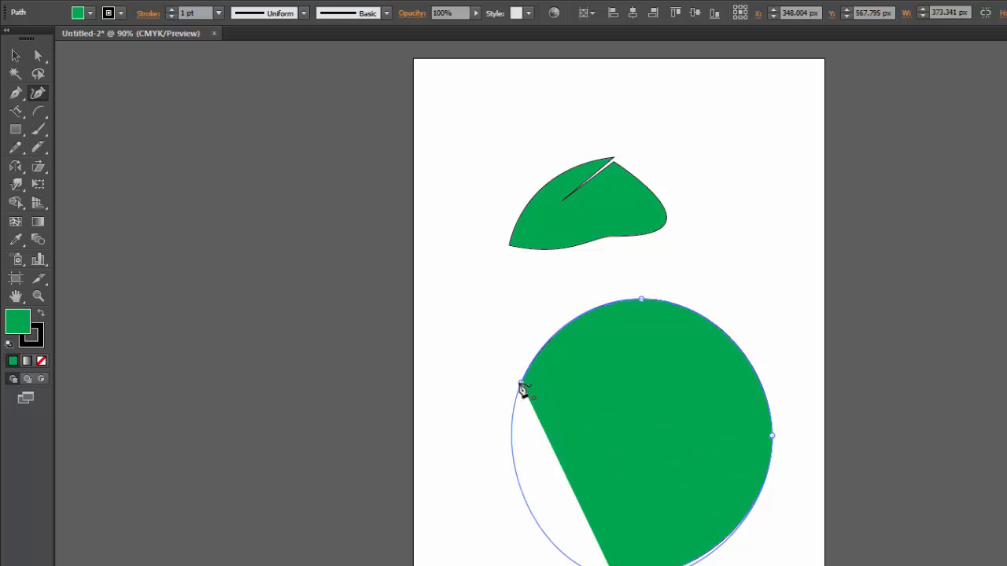
click(520, 384)
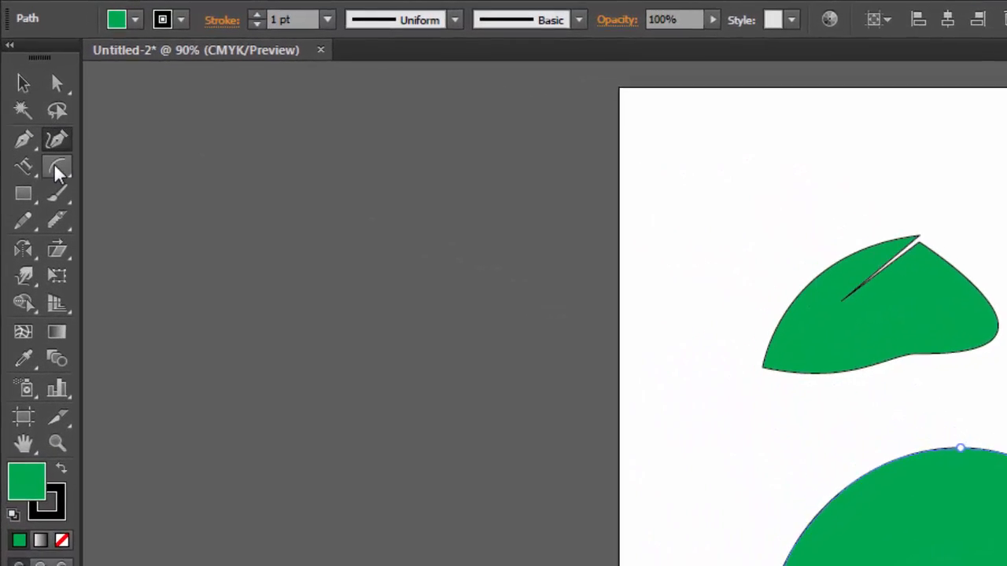
Select the leaf and the round shape on the artboard and delete them
drag(35, 180, 87, 171)
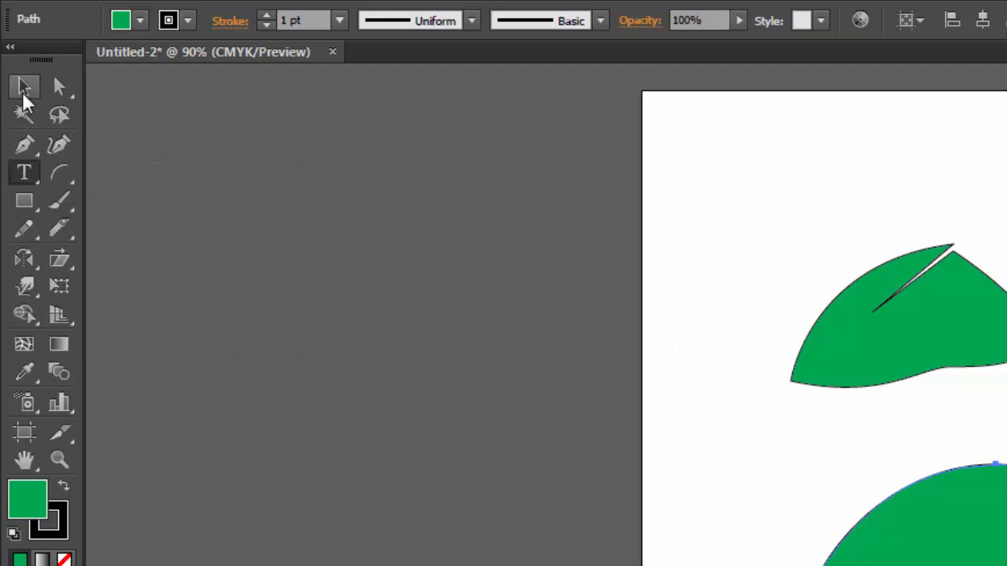
click(24, 86)
drag(1005, 191, 801, 562)
key(Delete)
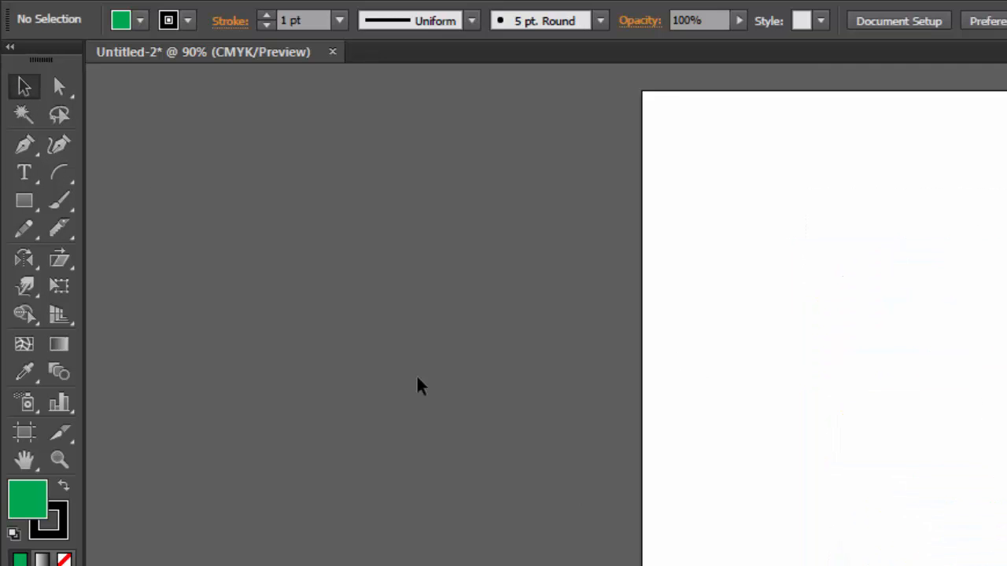
Add the text "fg;lkfghl;fgp[hfh" near the top of the artboard with the Type tool and set its size to 60 pt
click(30, 178)
click(794, 211)
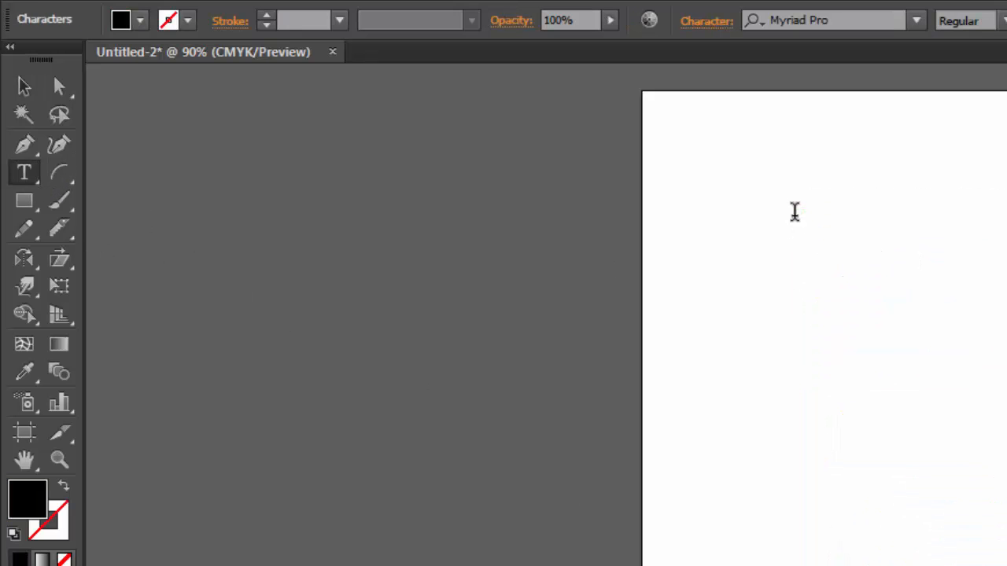
text(fg;lkfghl;fgp[hfh)
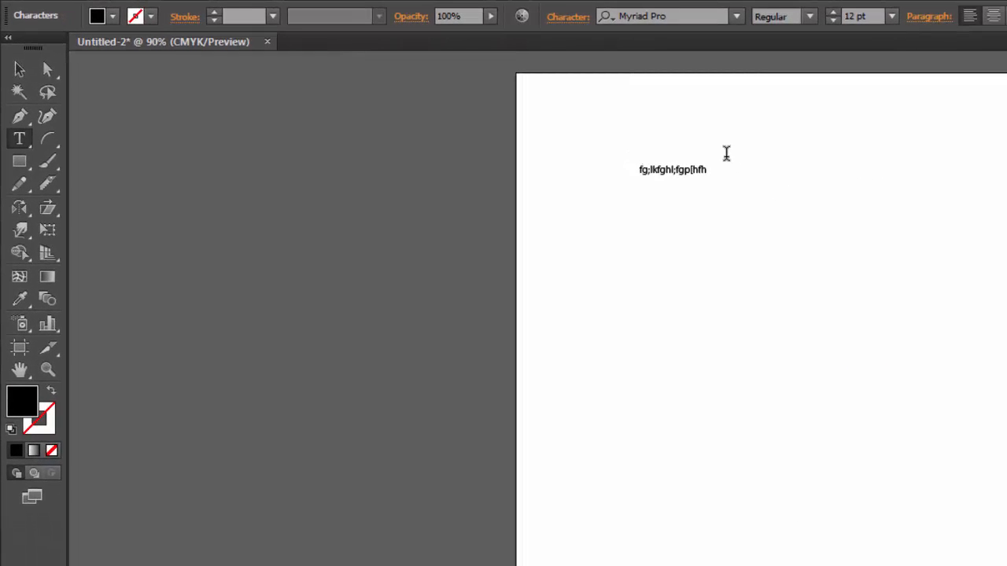
drag(732, 162, 579, 152)
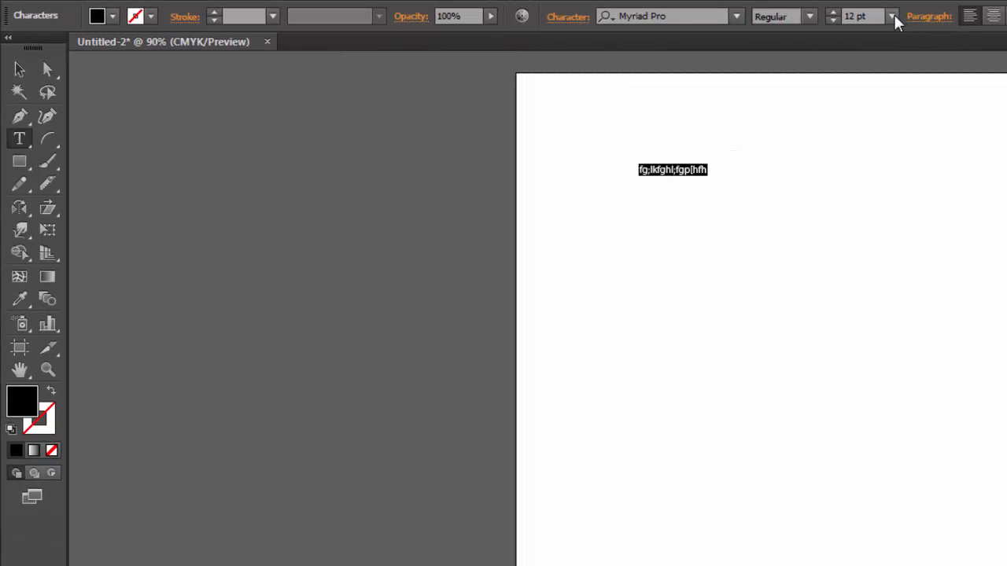
click(892, 17)
click(919, 328)
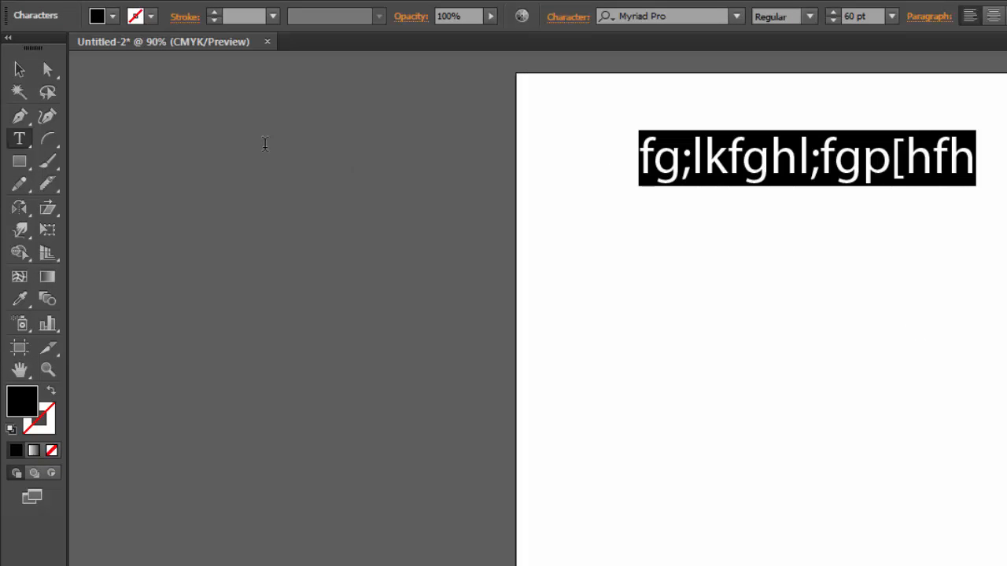
Move the text line toward the artboard's left edge and delete it
click(19, 69)
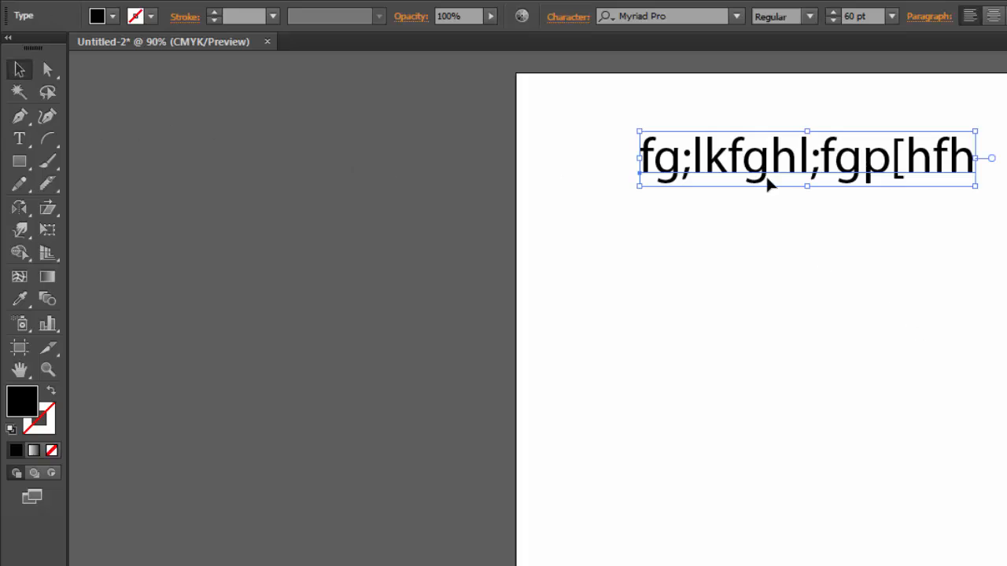
drag(703, 169, 609, 182)
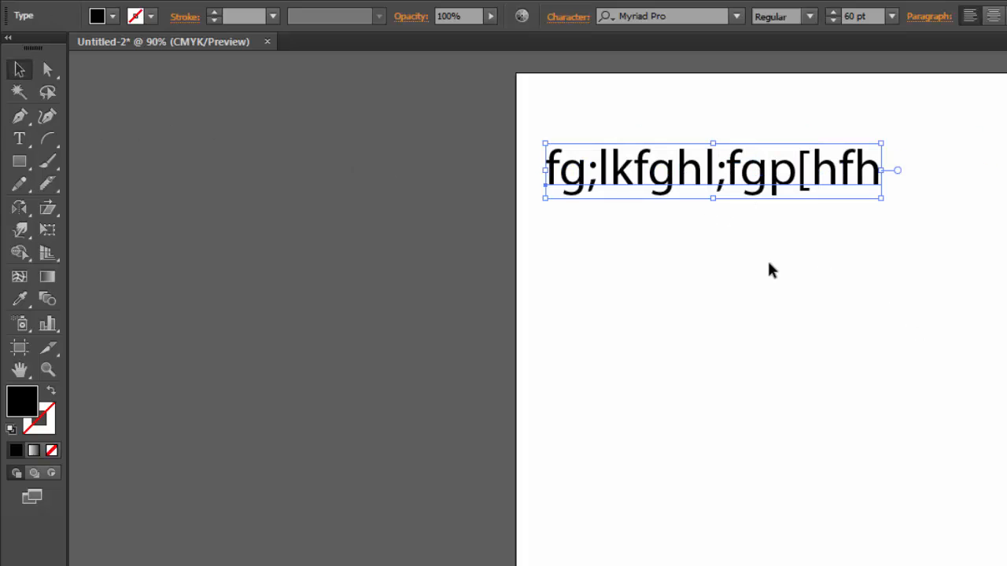
key(Delete)
Draw a rectangle about 216 px wide on the upper part of the artboard as a container for area type
drag(19, 145, 77, 155)
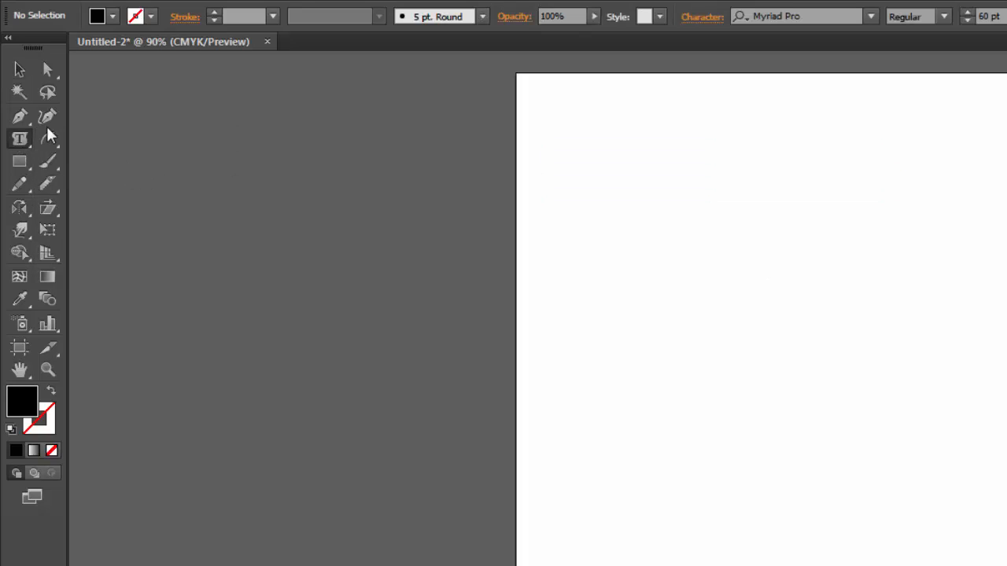
click(19, 161)
drag(635, 204, 816, 357)
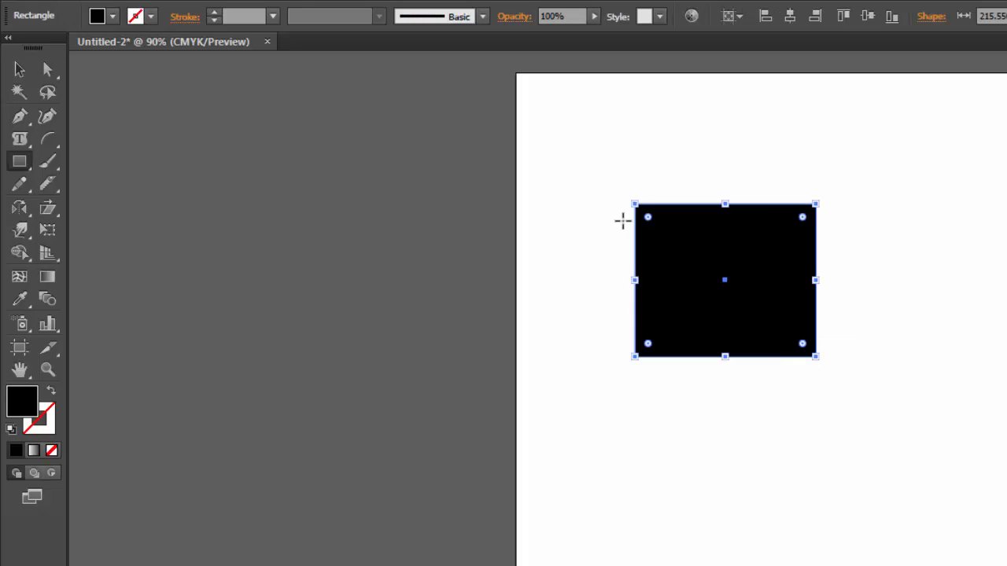
Fill the rectangle with the area text "fghkghl;fgh'lfg;fg" and enlarge its frame downward and to the right to fit all the text
click(14, 141)
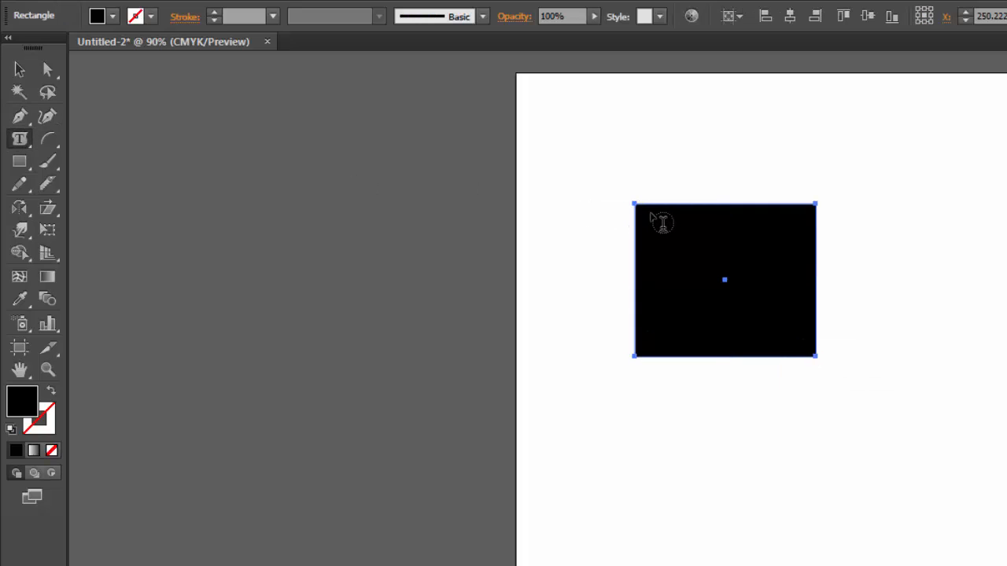
click(663, 223)
text(f)
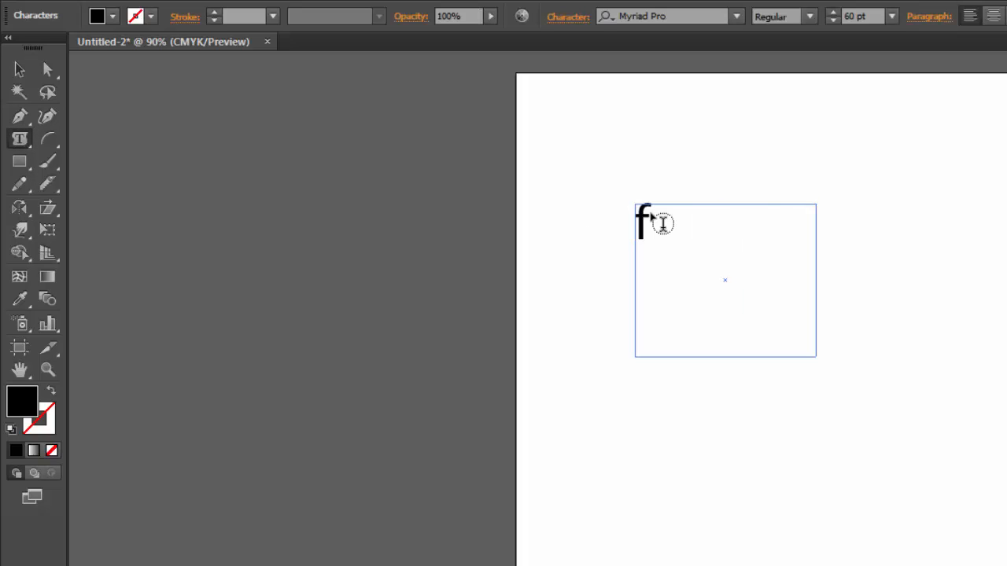
text(ghkghl;fgh'lfgh)
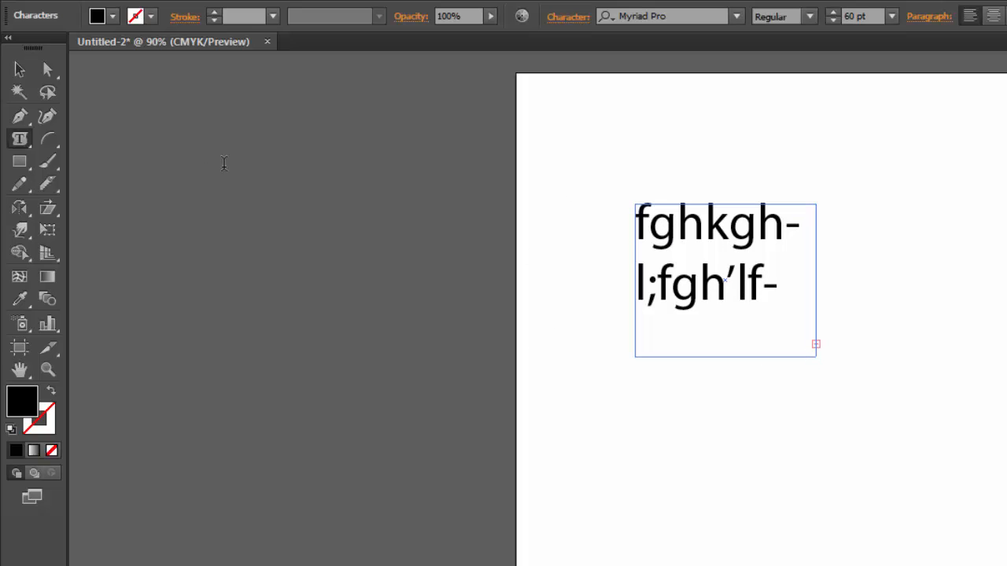
click(17, 70)
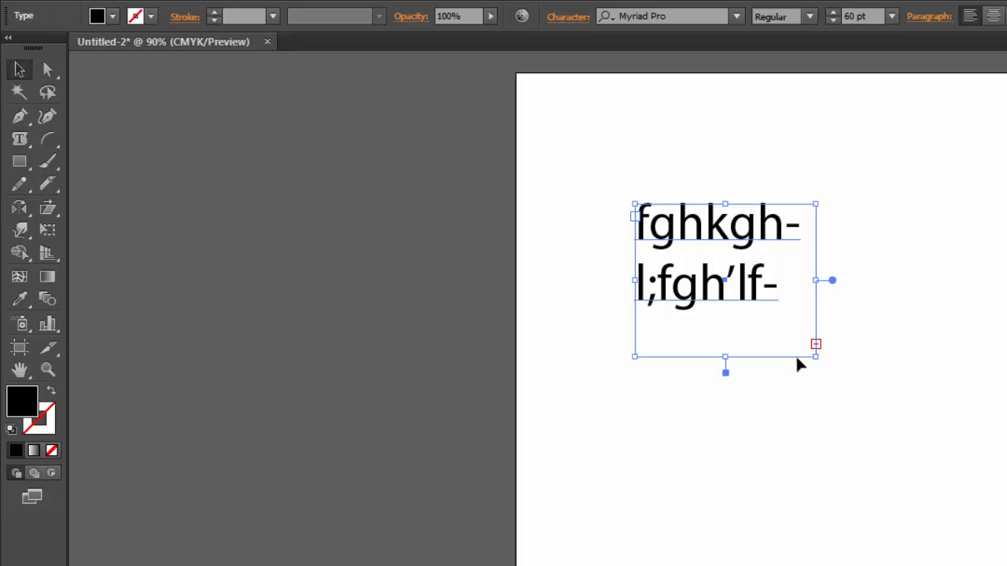
drag(818, 358, 841, 434)
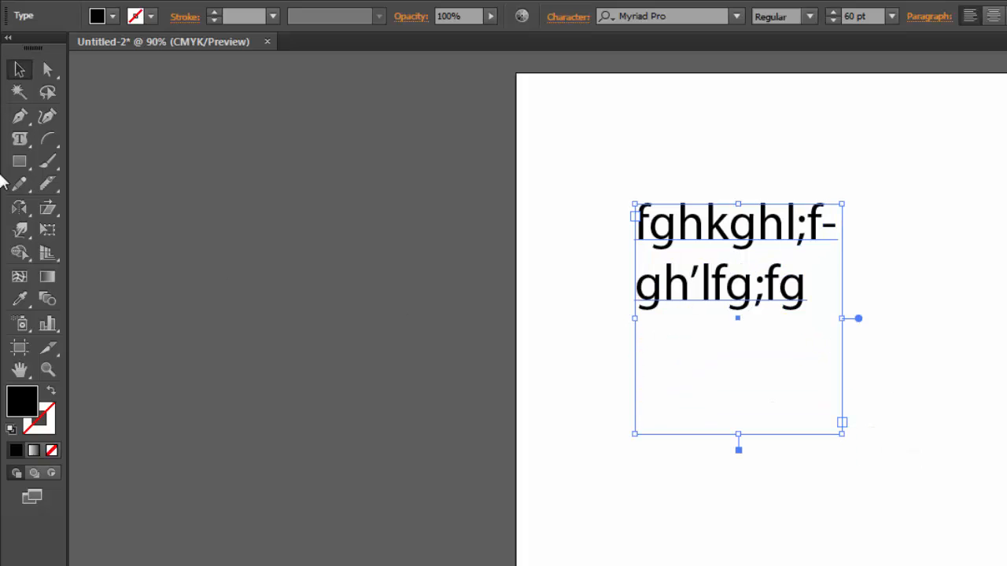
Clear the area text from the artboard and draw an open wavy path of two curved segments in its upper half with the Pen tool
drag(19, 139, 100, 195)
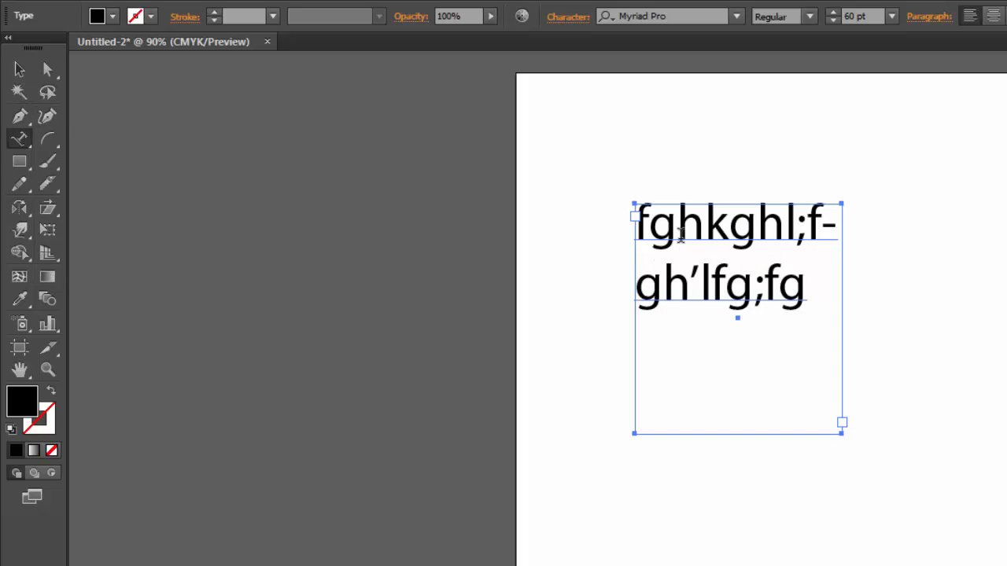
key(ctrl+z)
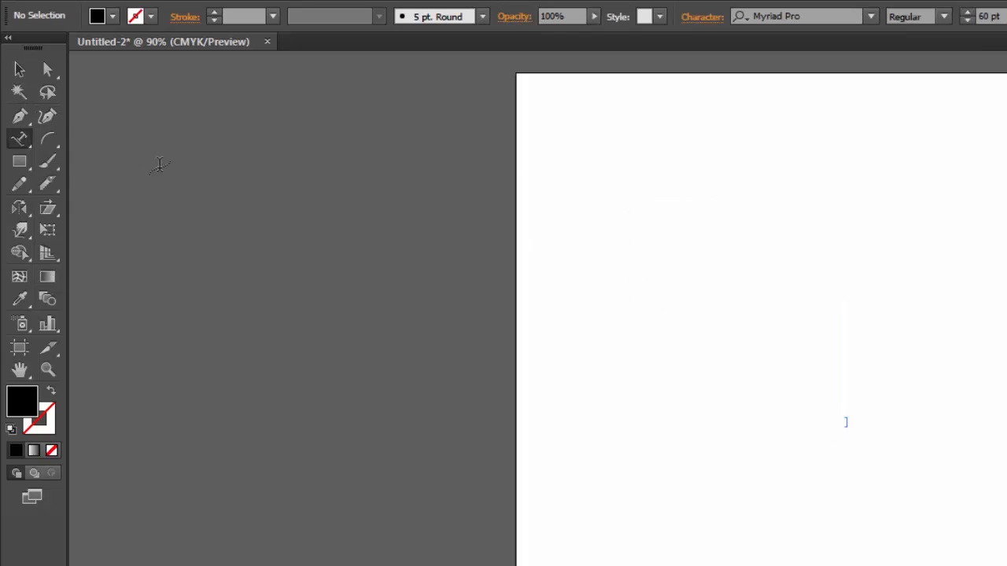
click(19, 118)
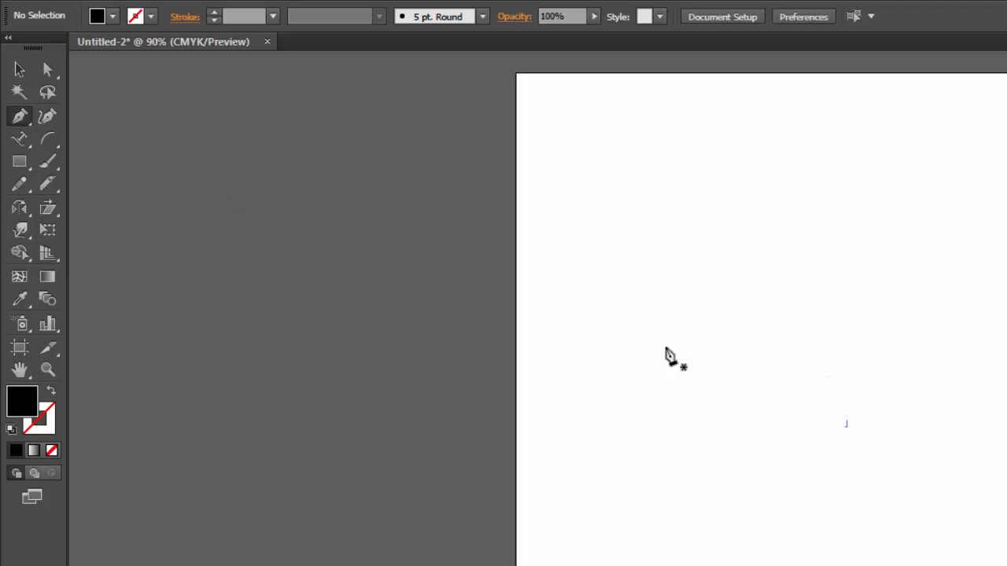
click(612, 347)
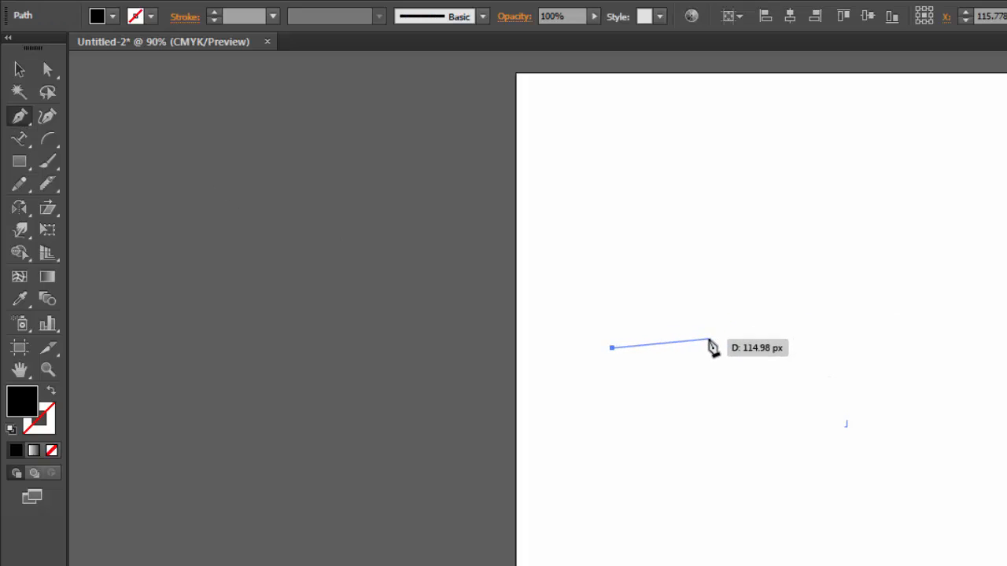
drag(691, 333, 747, 366)
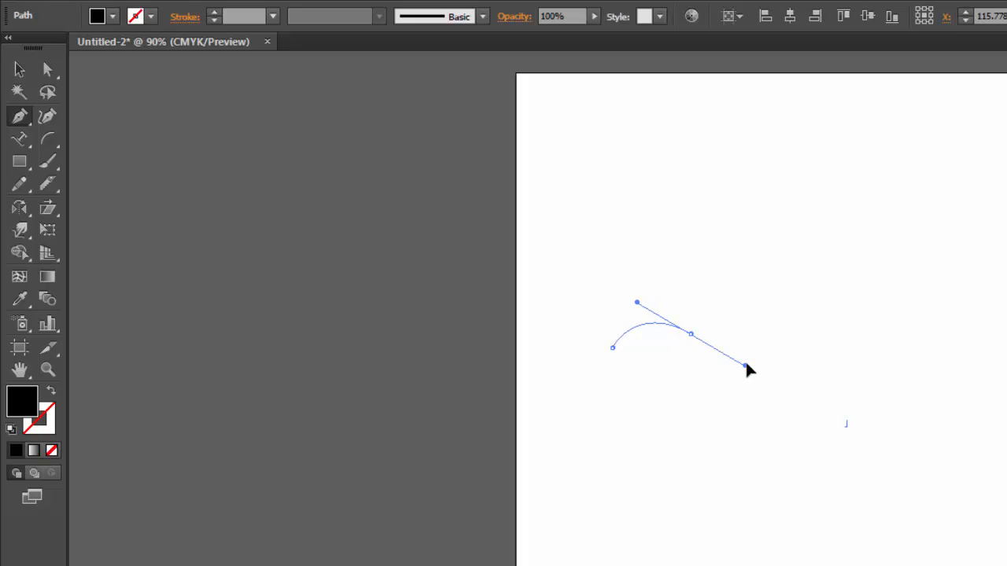
click(691, 334)
drag(692, 335, 800, 293)
drag(766, 327, 21, 70)
click(21, 71)
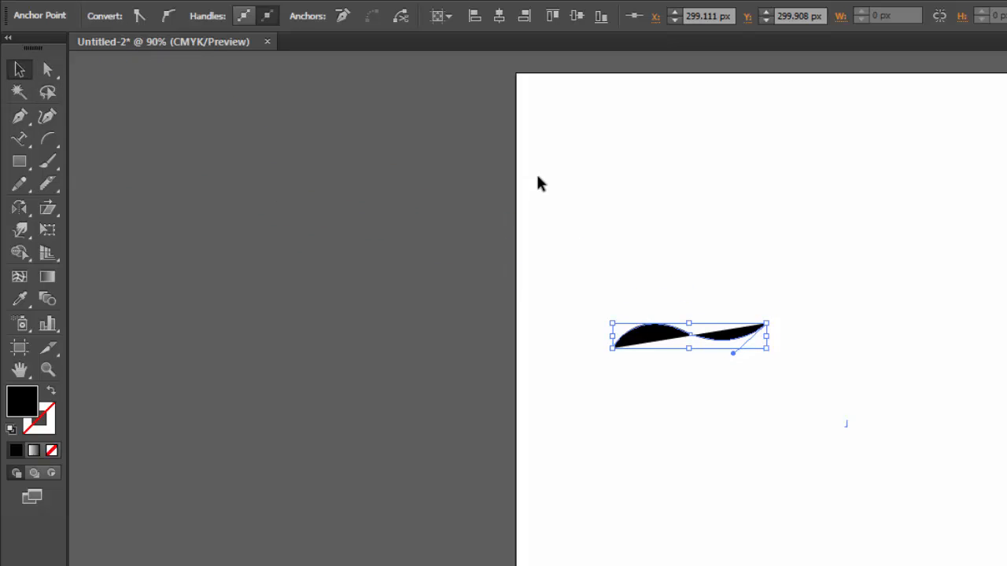
Set the fill of the wavy path to white
click(660, 332)
click(113, 16)
click(41, 48)
click(470, 367)
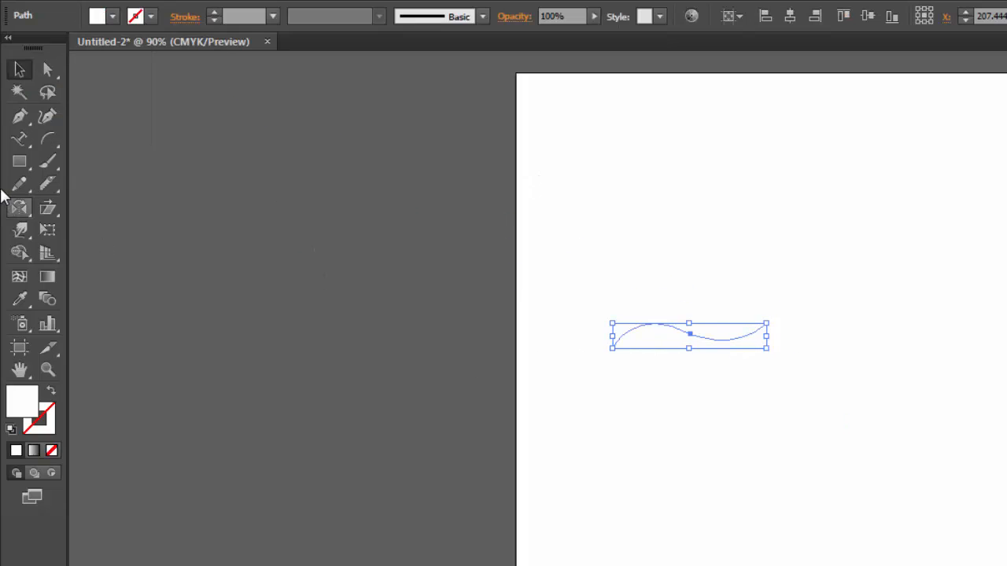
Place the text "fghkg" along the wavy path with the Type on a Path tool
click(17, 142)
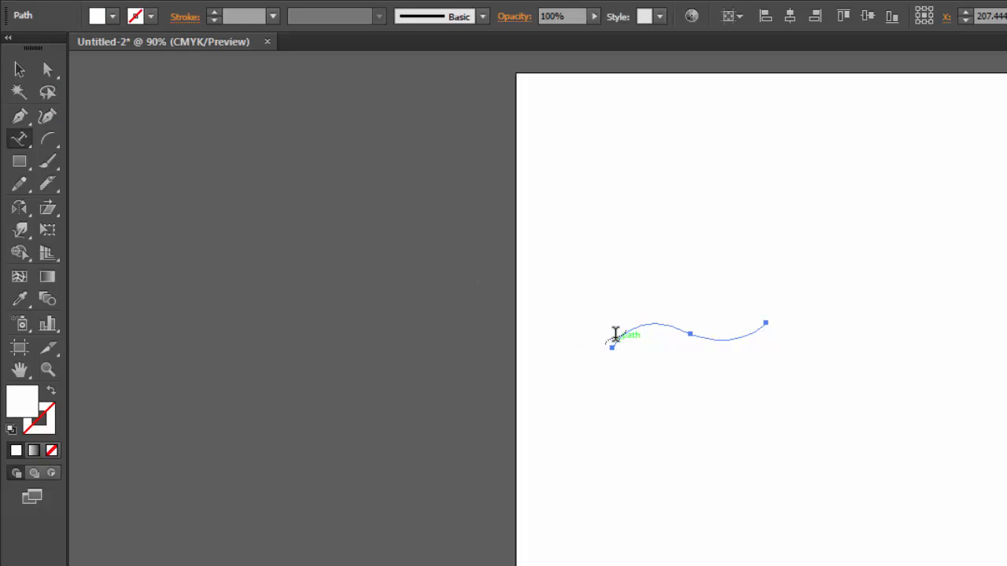
click(615, 335)
text(fghkg)
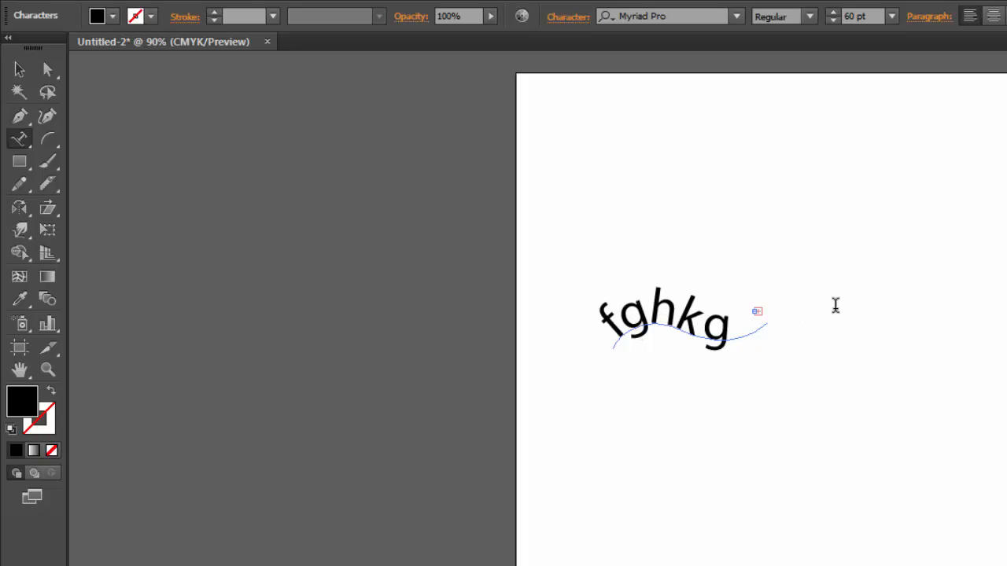
Add the vertical text "fgjhf" beside the curved text with the Vertical Type tool
click(19, 138)
click(84, 214)
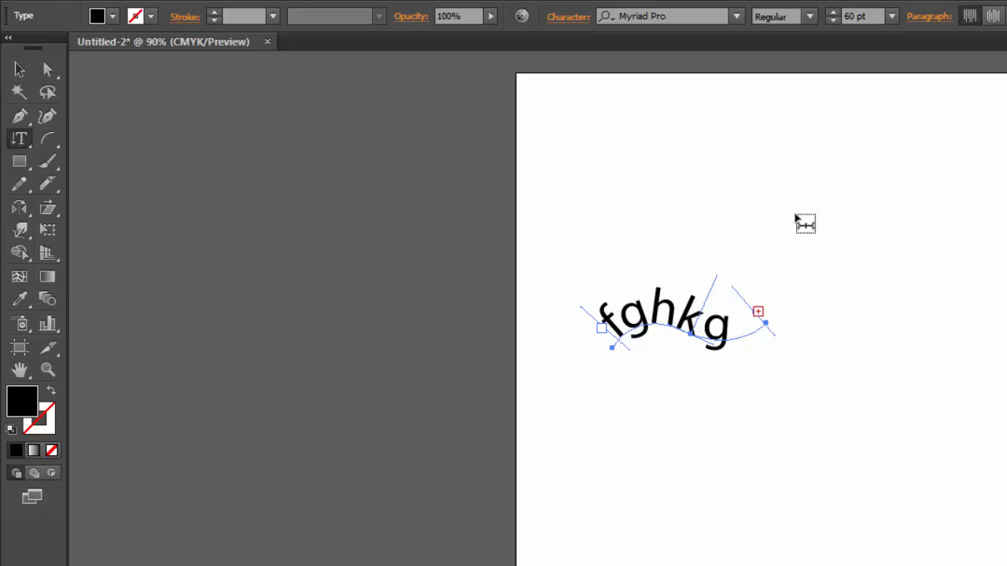
key(ctrl+shift+a)
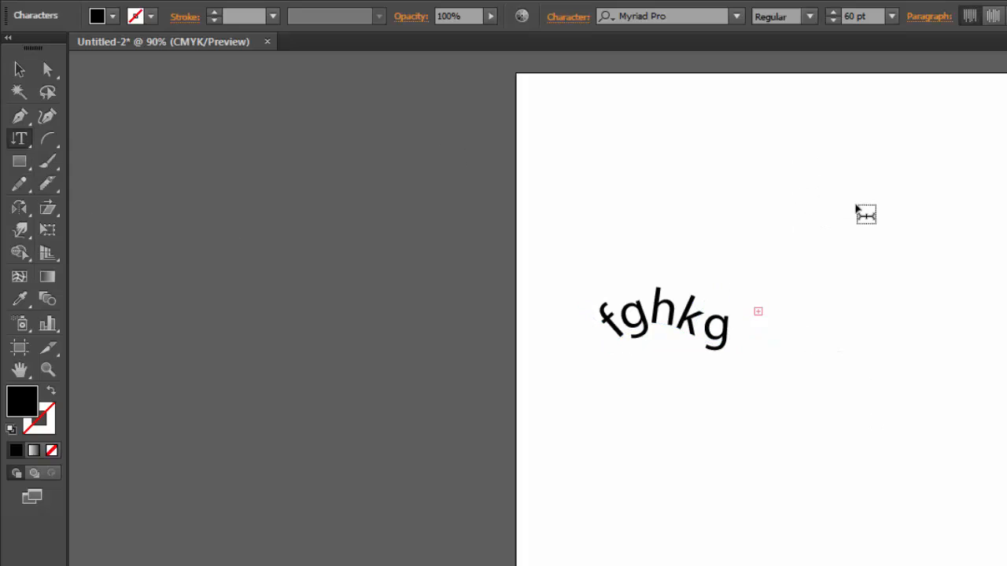
text(gjhf)
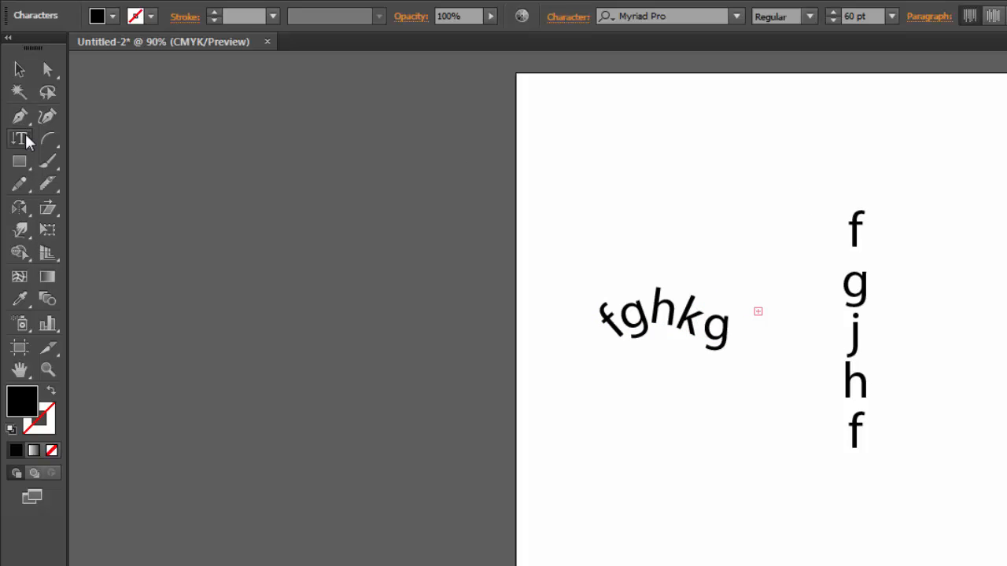
click(26, 140)
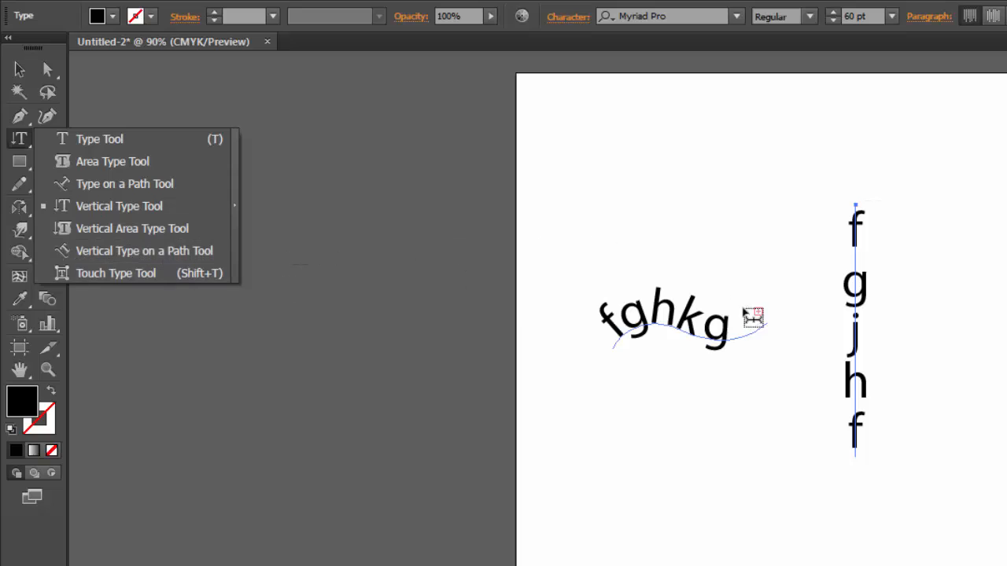
click(315, 256)
Draw a horizontal line about 392 px long above the texts and a vertical line about 313 px long beside the vertical text
click(46, 142)
drag(46, 142, 139, 141)
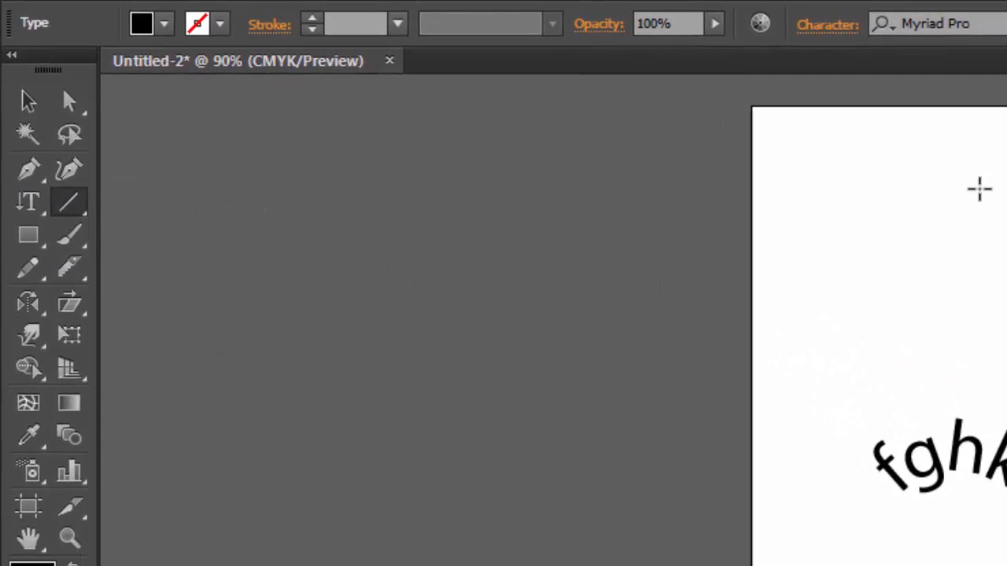
drag(565, 133, 871, 130)
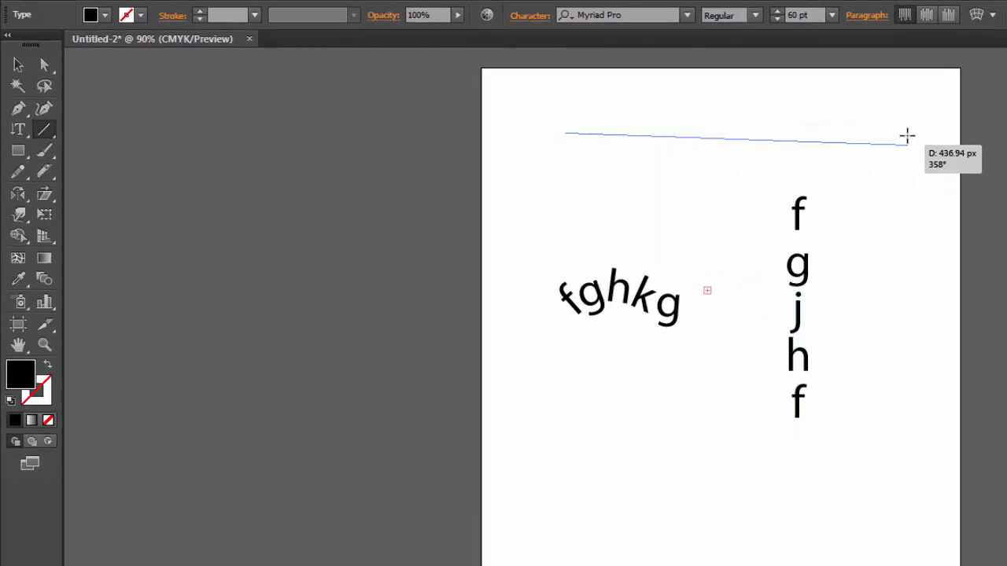
key(shift)
mouse_move(897, 377)
mouse_down()
mouse_move(897, 115)
mouse_move(1003, 211)
mouse_move(905, 129)
mouse_up()
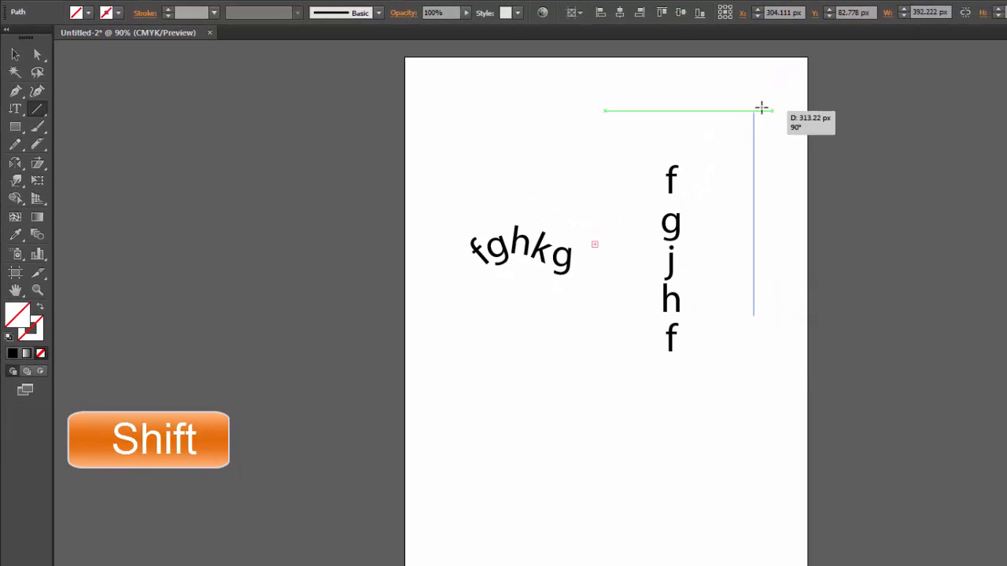
drag(761, 107, 870, 418)
drag(847, 205, 753, 110)
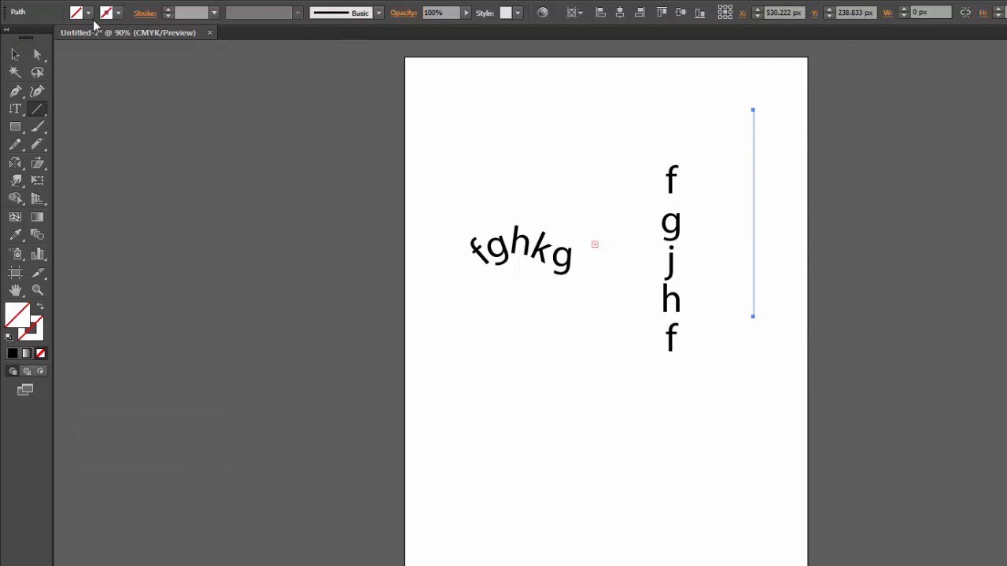
Give the vertical line a CMYK Cyan stroke and open its stroke weight for editing
click(118, 12)
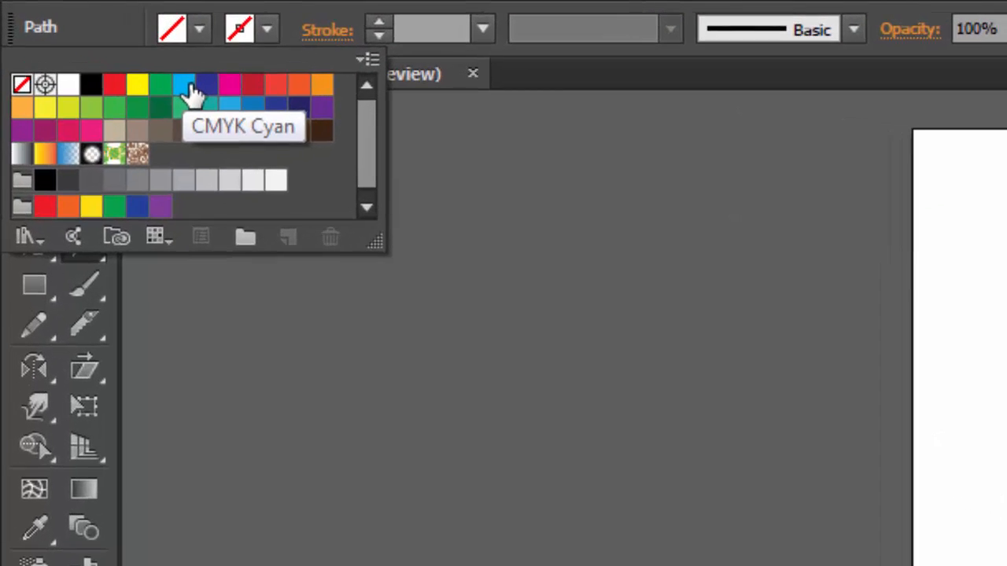
click(188, 86)
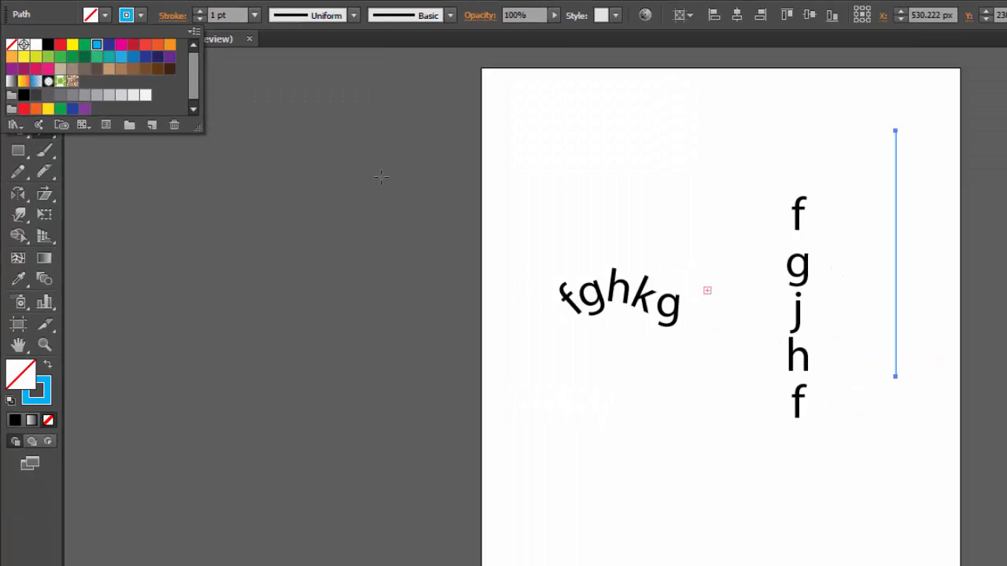
click(16, 64)
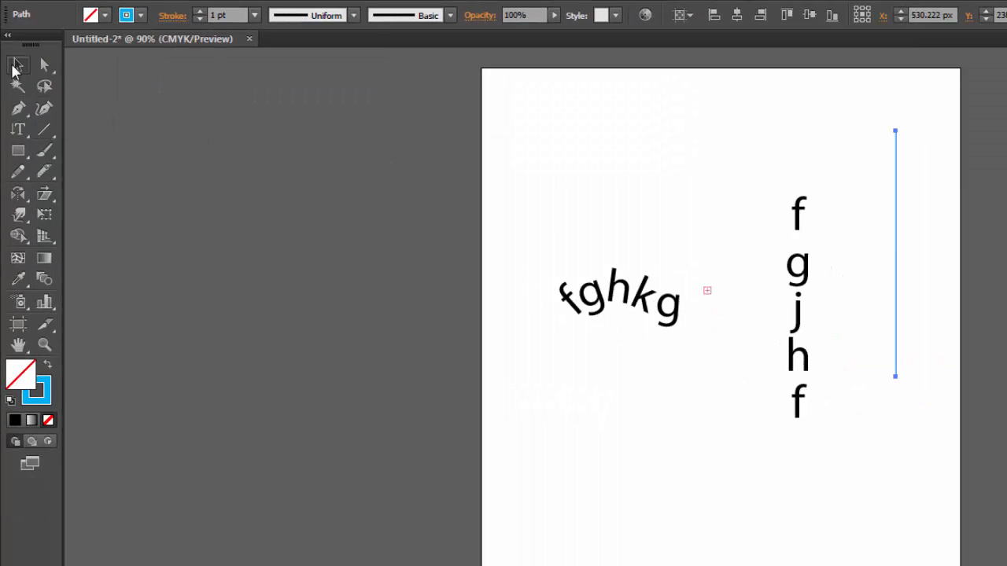
click(948, 329)
drag(885, 326, 883, 368)
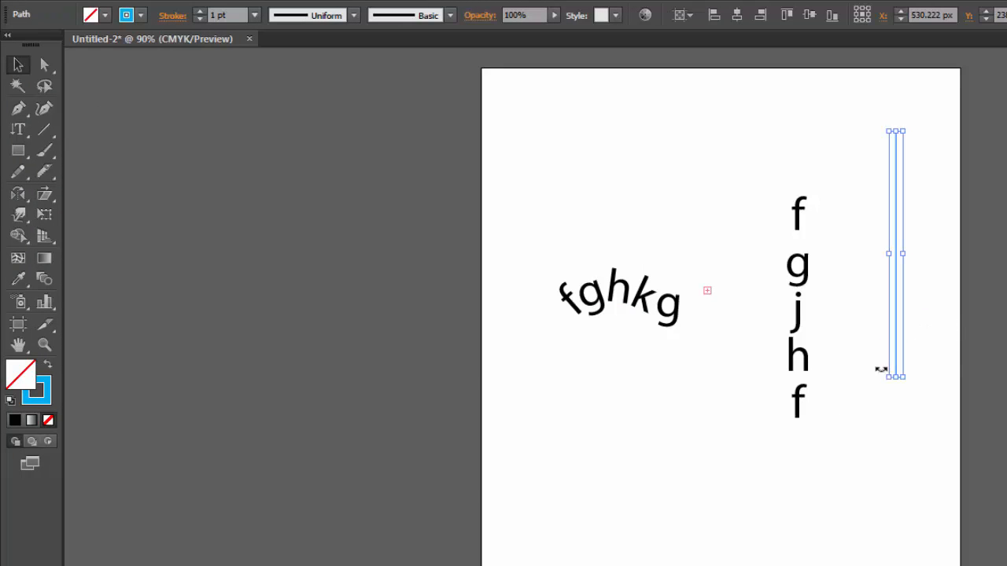
click(42, 131)
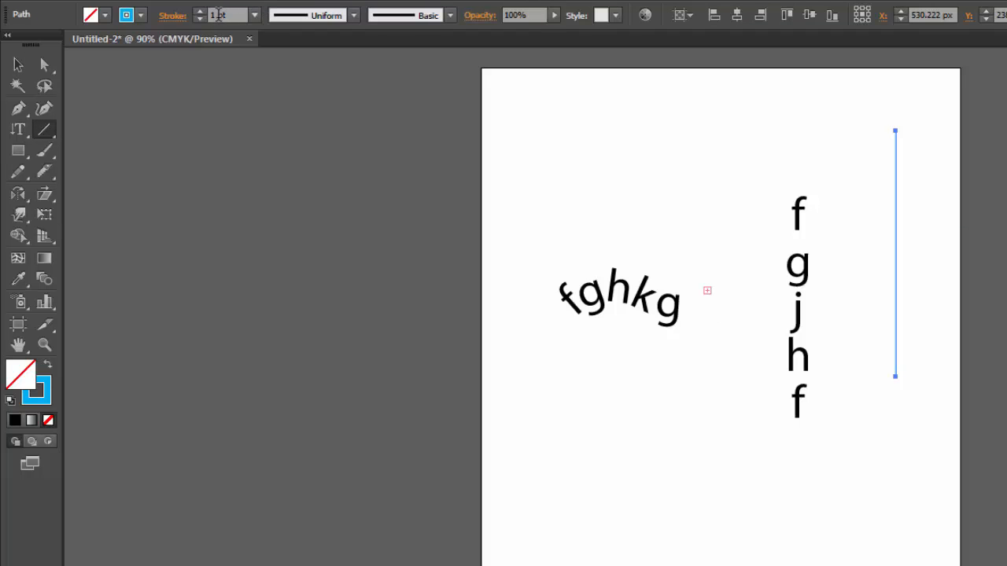
drag(219, 14, 207, 14)
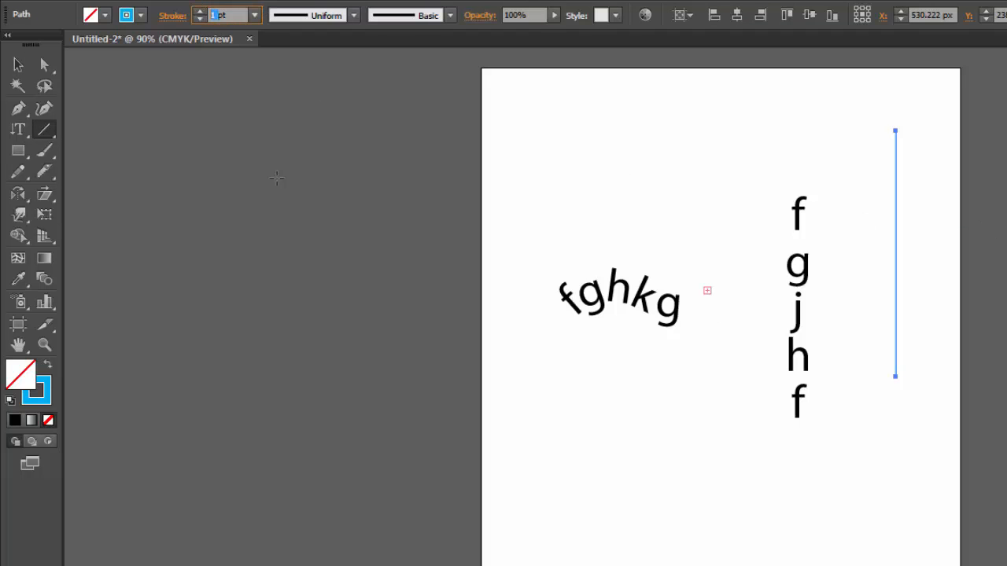
Draw a rising curve above the curved text with the Arc tool
click(43, 133)
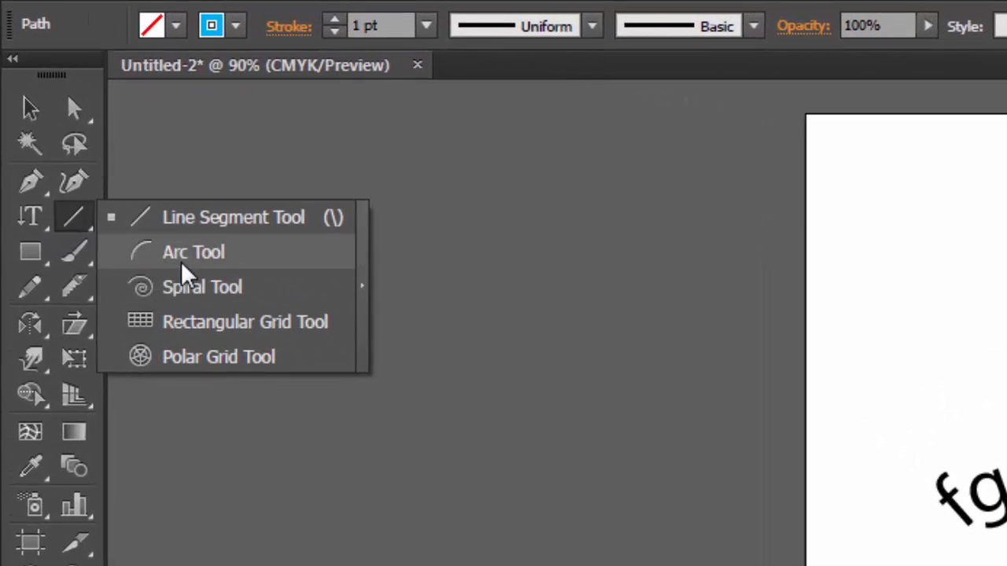
click(225, 266)
drag(569, 218, 646, 87)
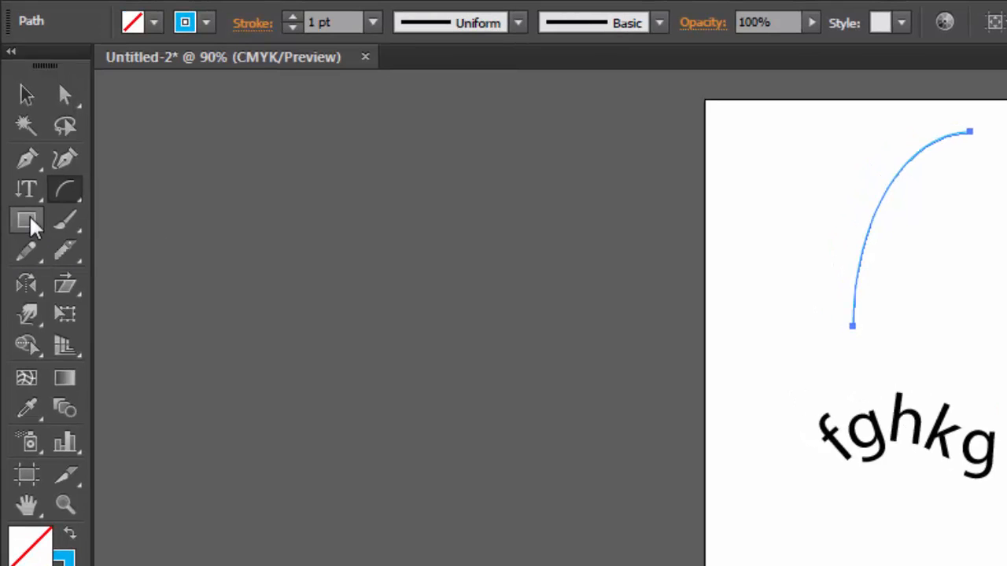
Draw a rectangle about 264 × 194 px below the curved text, trying a magenta fill before making it orange
click(30, 222)
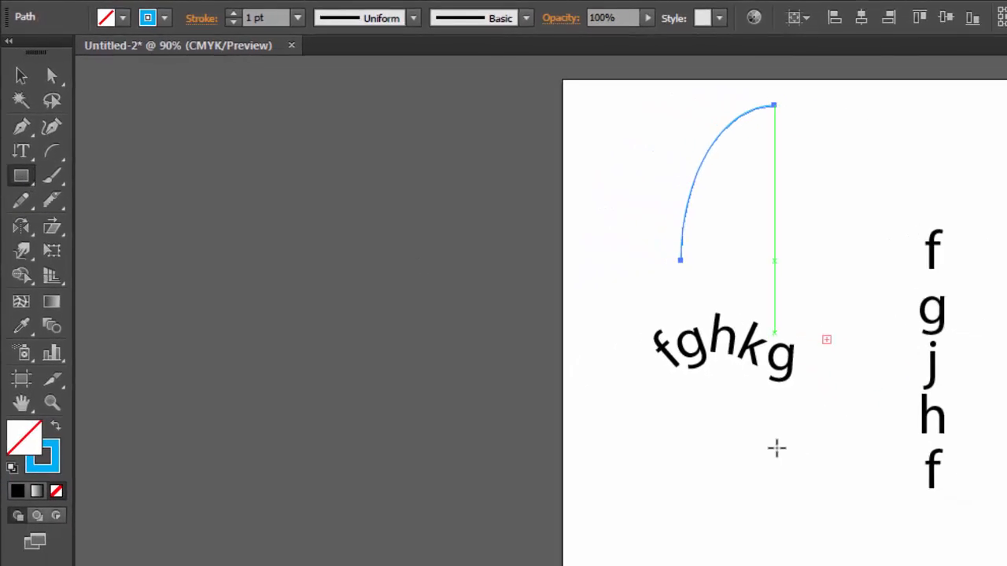
drag(634, 516, 877, 565)
drag(666, 526, 667, 525)
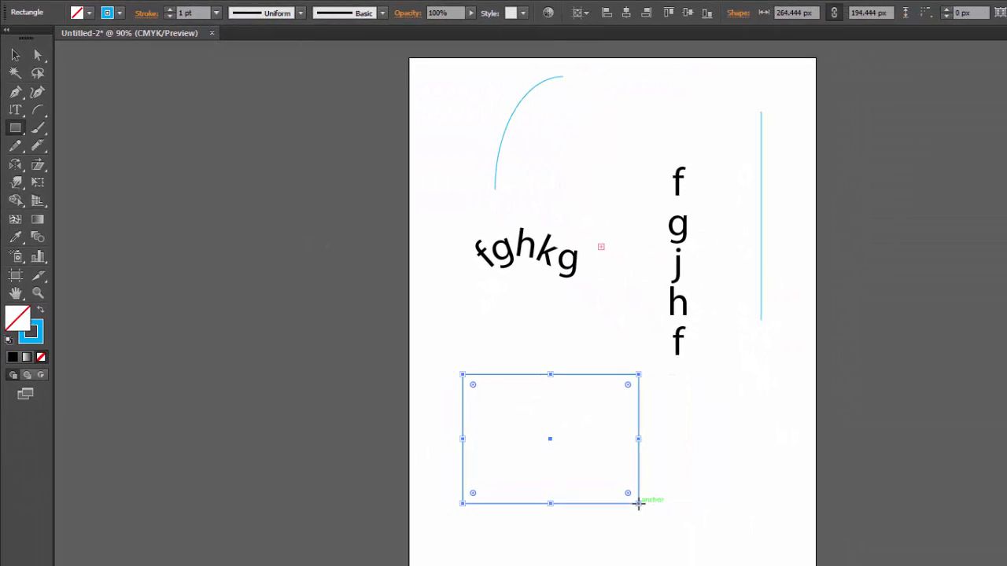
click(88, 14)
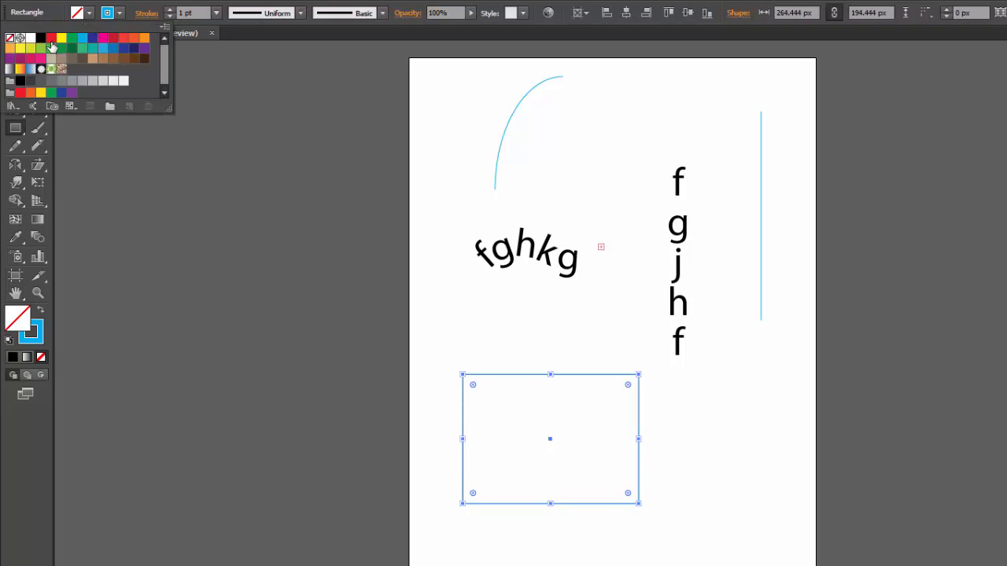
click(102, 38)
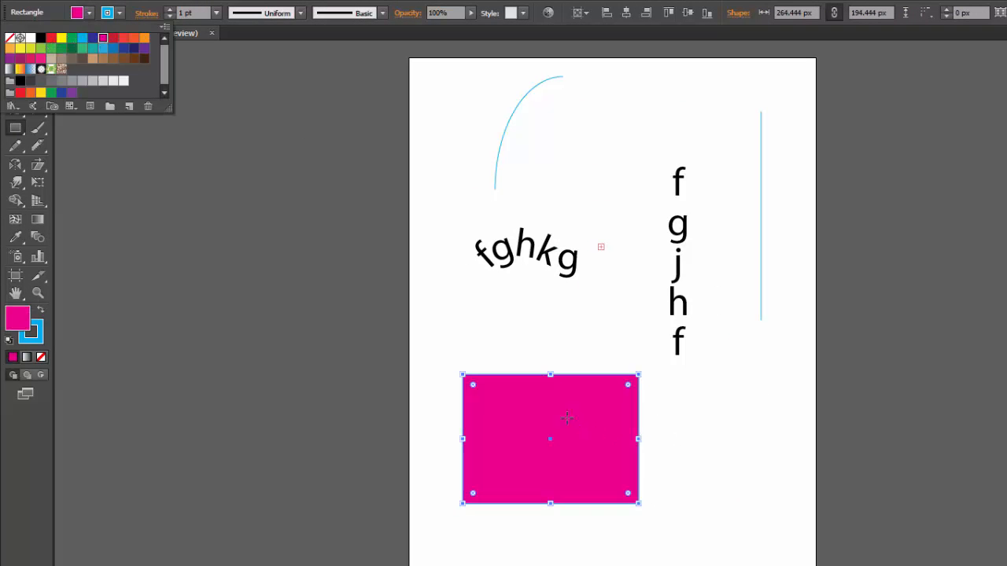
click(134, 38)
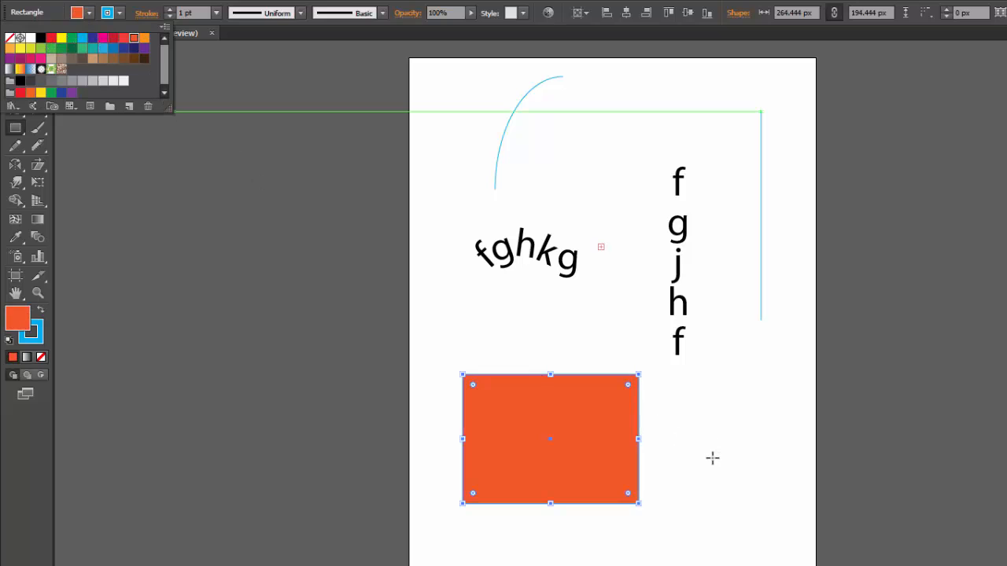
click(88, 266)
Narrow the orange rectangle to about 151 px wide by moving its right edge inward
click(16, 56)
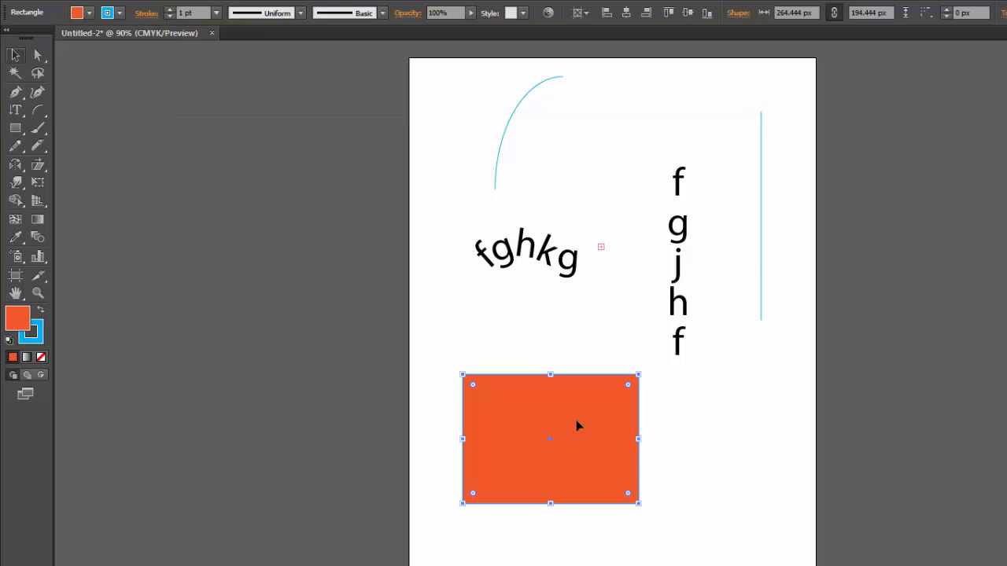
drag(639, 439, 563, 439)
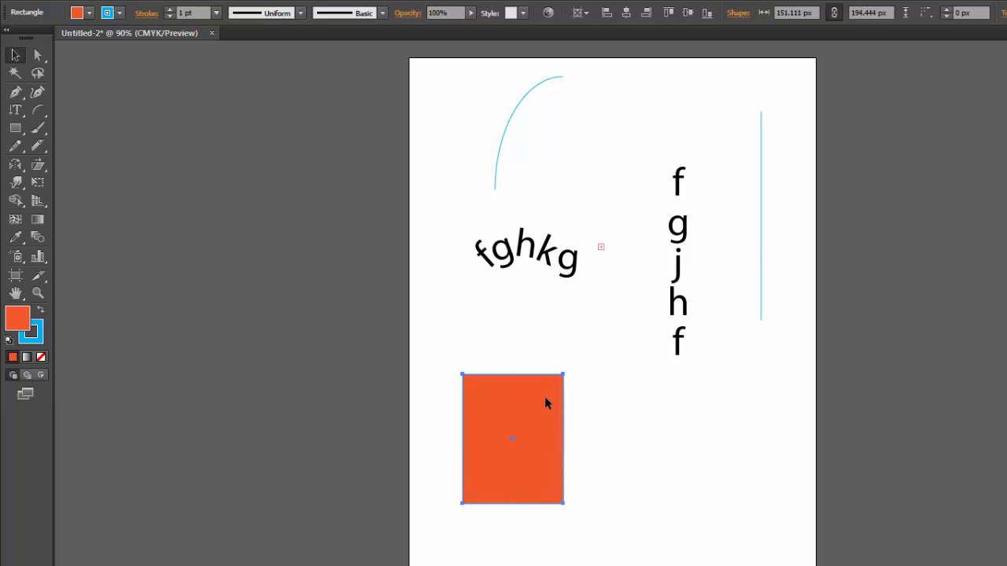
click(531, 359)
click(463, 376)
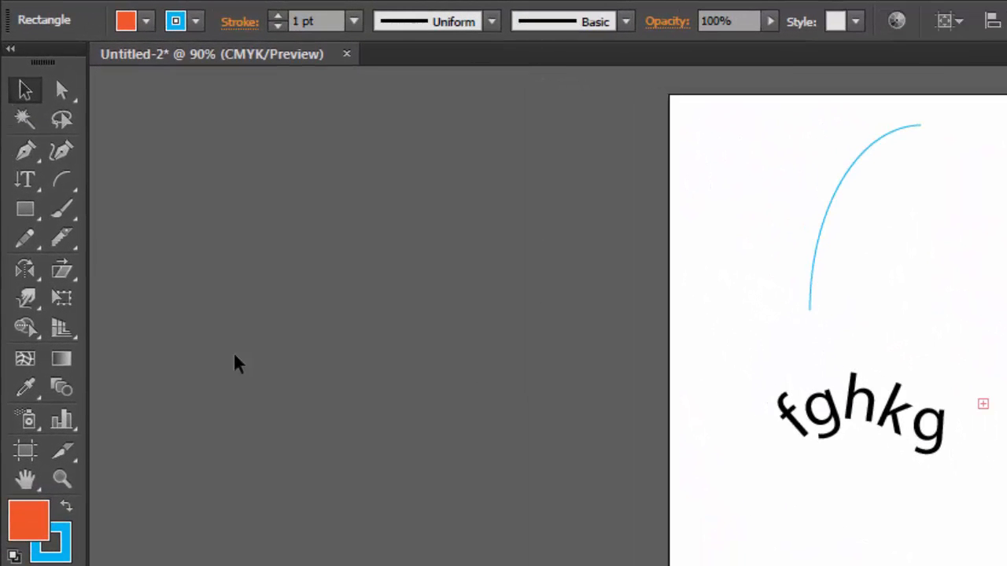
Clear the artboard and draw an orange rounded rectangle about 318 × 306 px with a 12 px corner radius, leaving it deselected
click(32, 213)
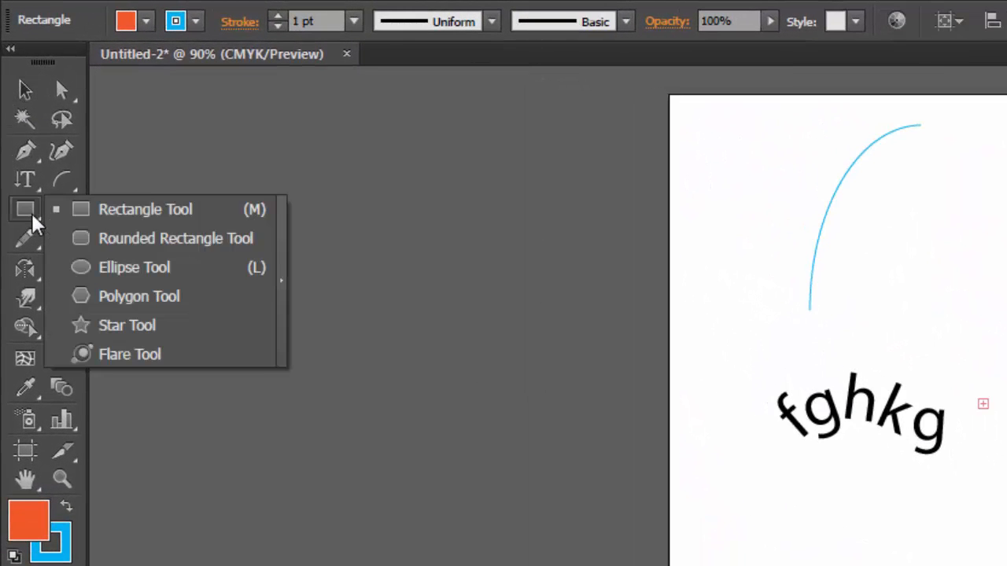
click(106, 238)
click(43, 214)
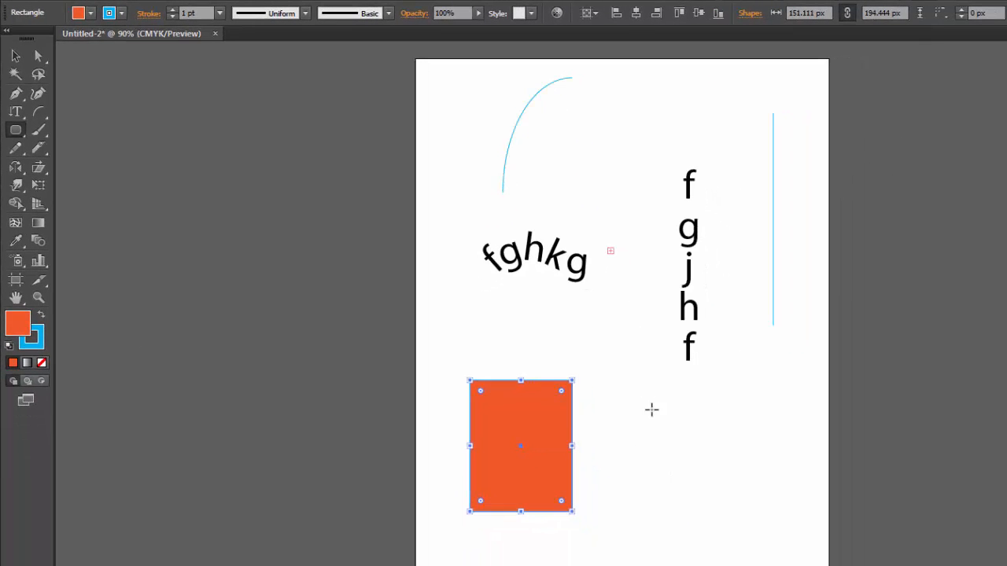
key(v)
click(855, 202)
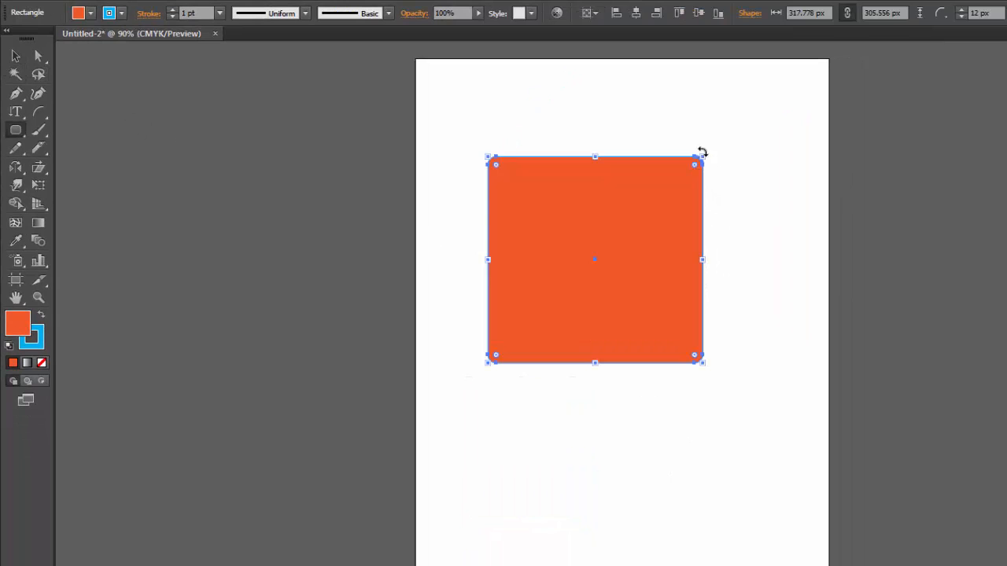
click(763, 359)
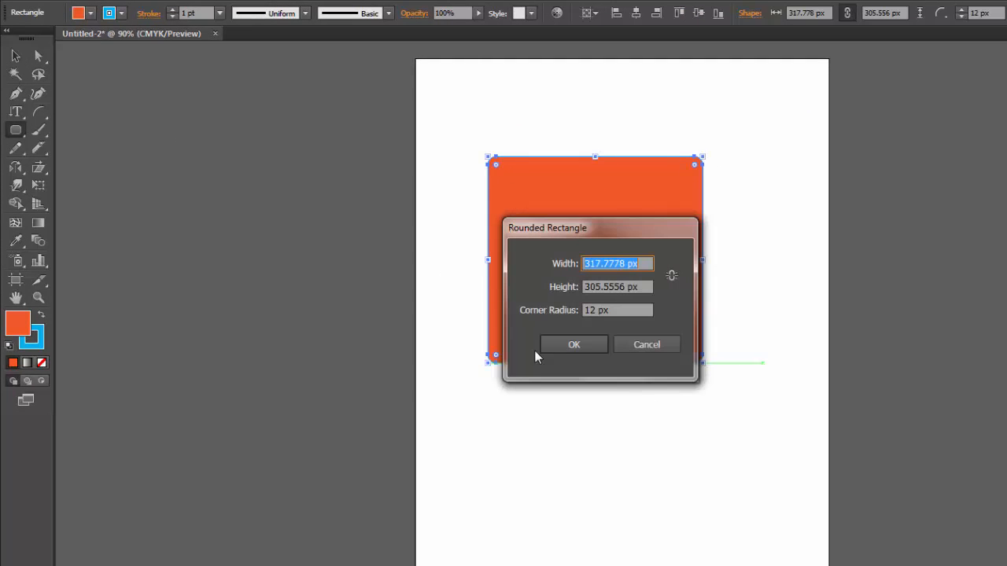
click(594, 353)
key(v)
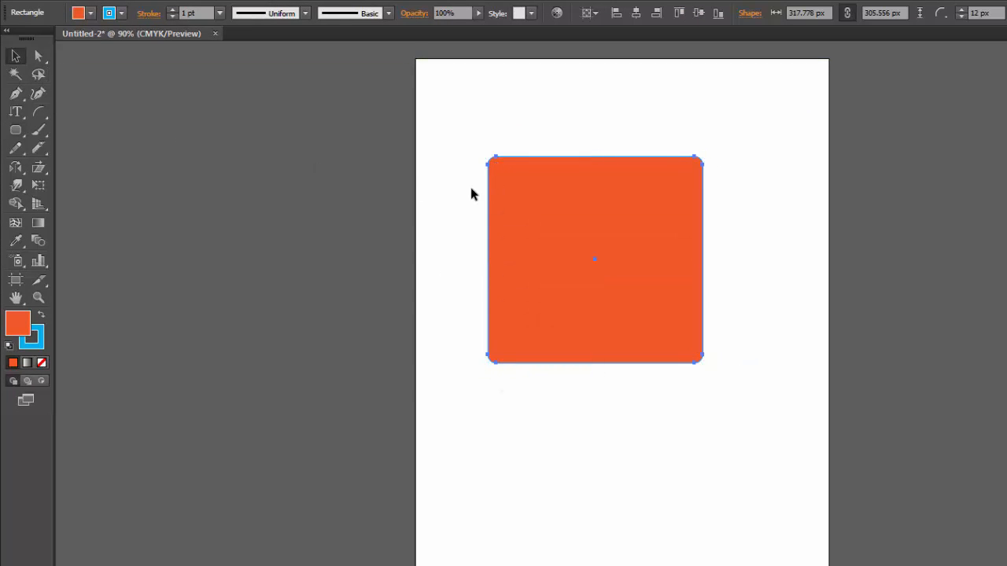
click(470, 187)
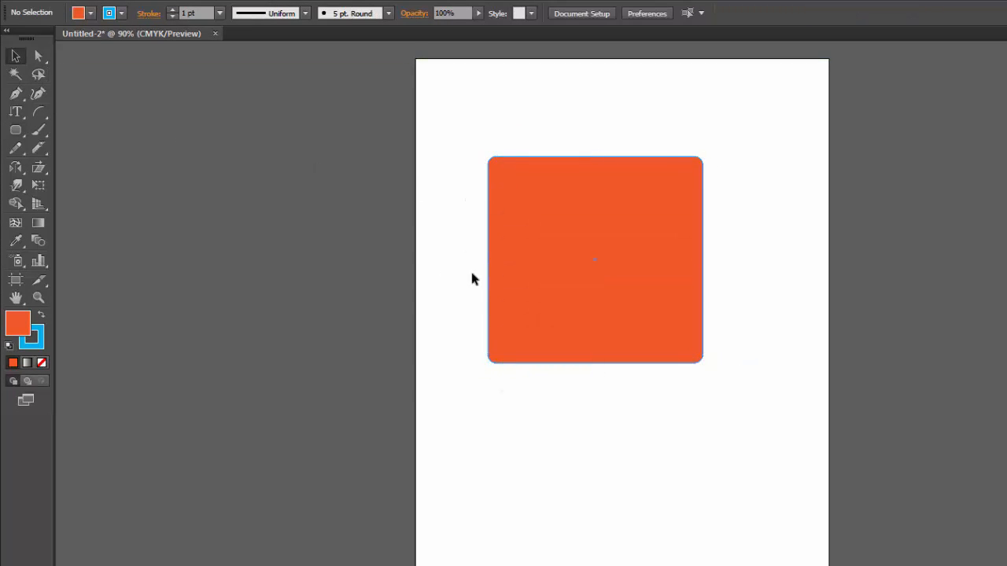
Draw two circles with the Ellipse tool, about 196 px over the rectangle's lower-right corner and about 210 px over its upper-left corner
click(16, 134)
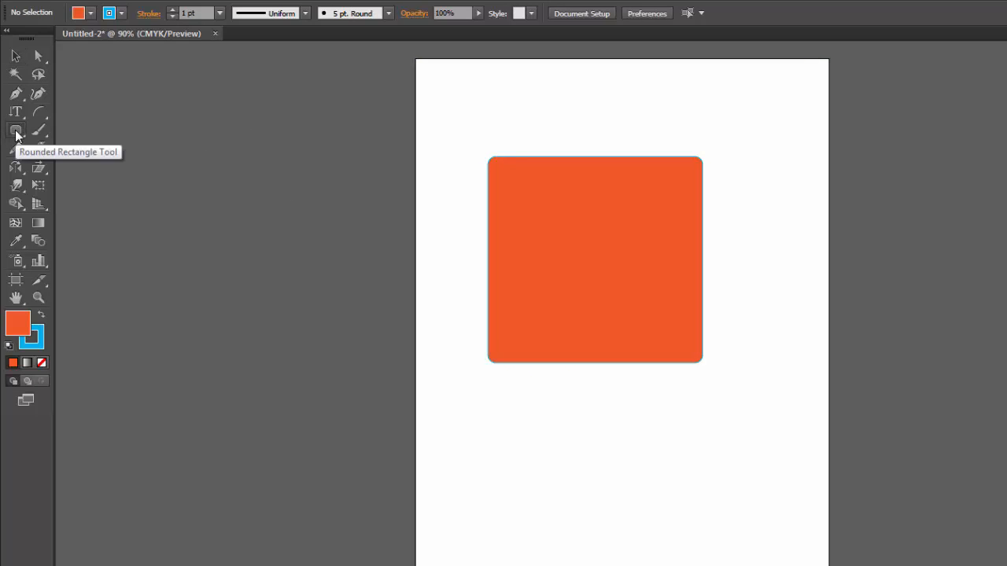
drag(16, 134, 58, 172)
drag(22, 134, 95, 186)
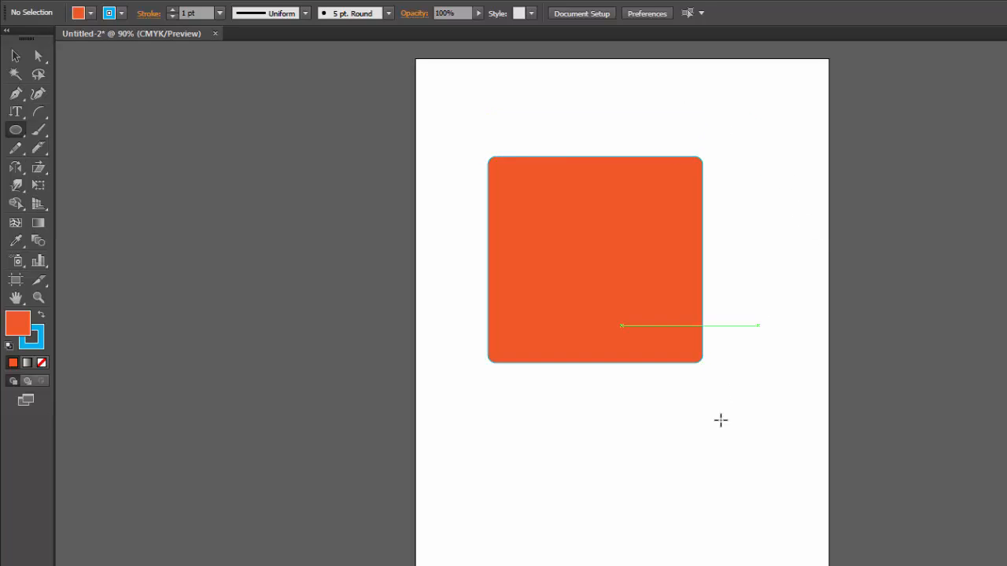
drag(752, 476, 620, 344)
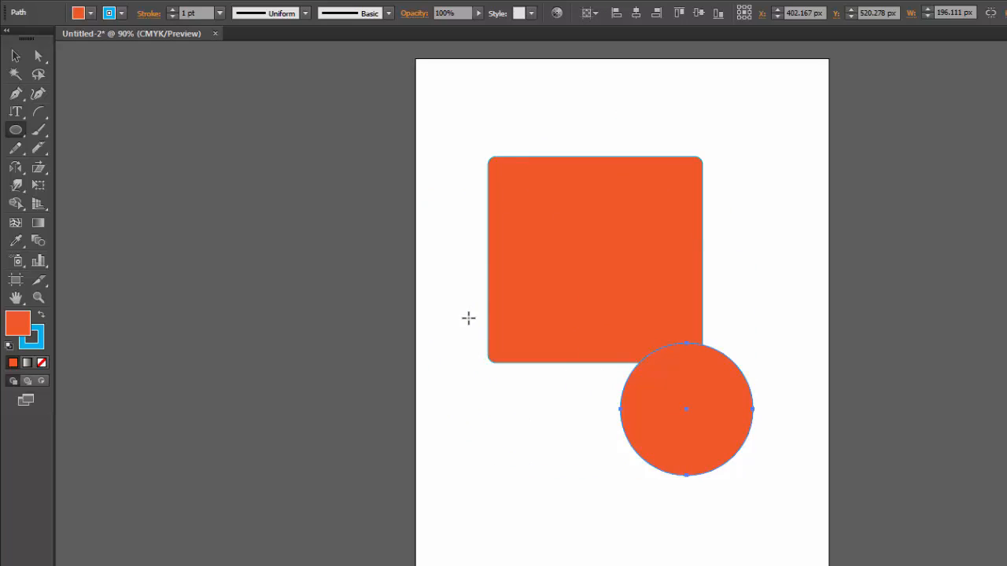
drag(445, 189, 509, 263)
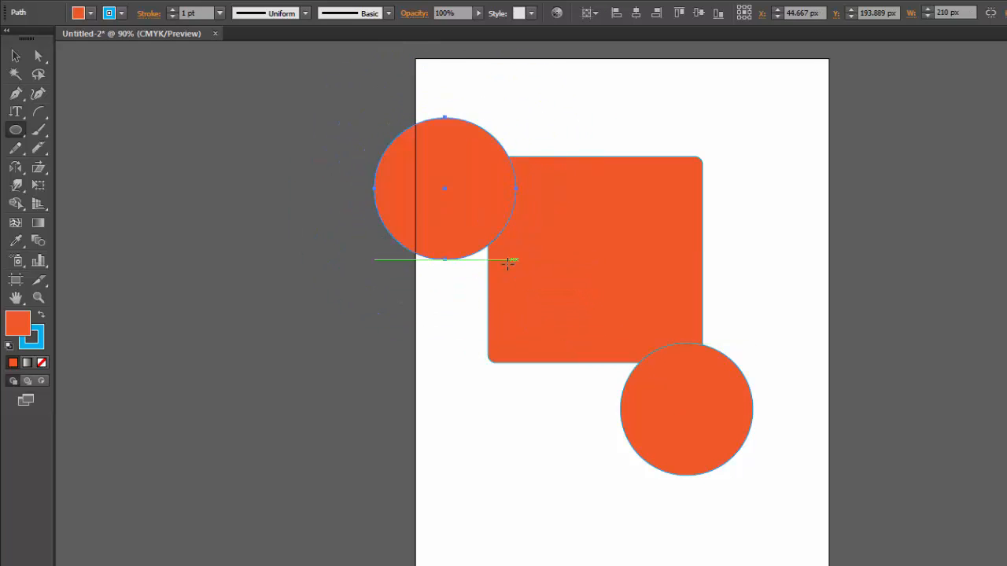
Stretch the upper-left circle into a teardrop by moving its right anchor point horizontally to about X 572 px
click(16, 56)
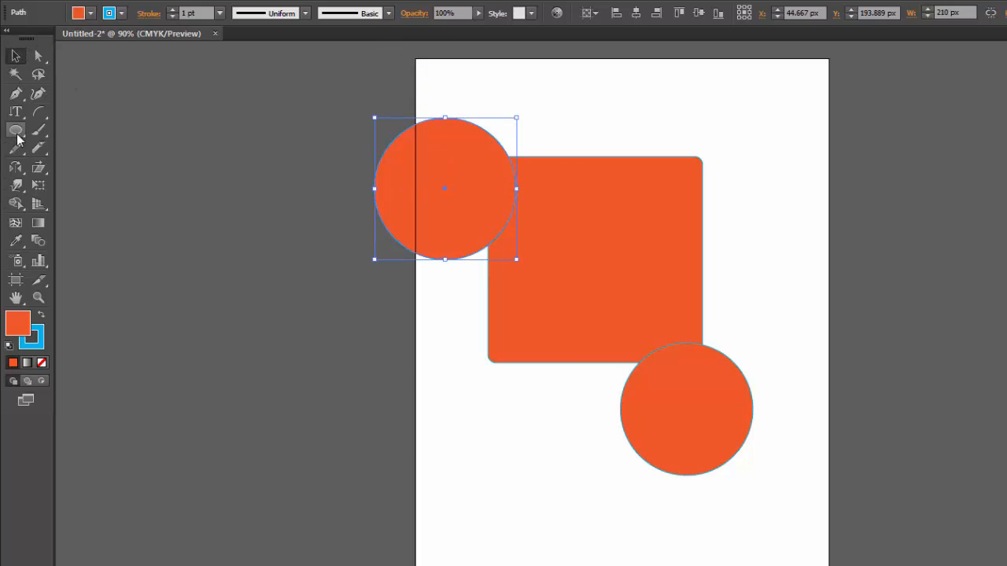
click(17, 133)
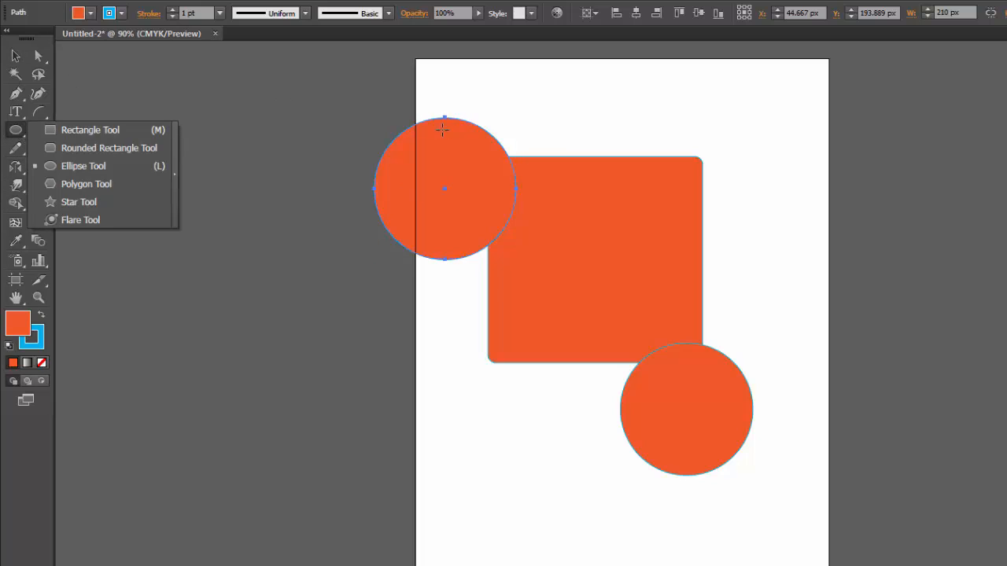
click(46, 58)
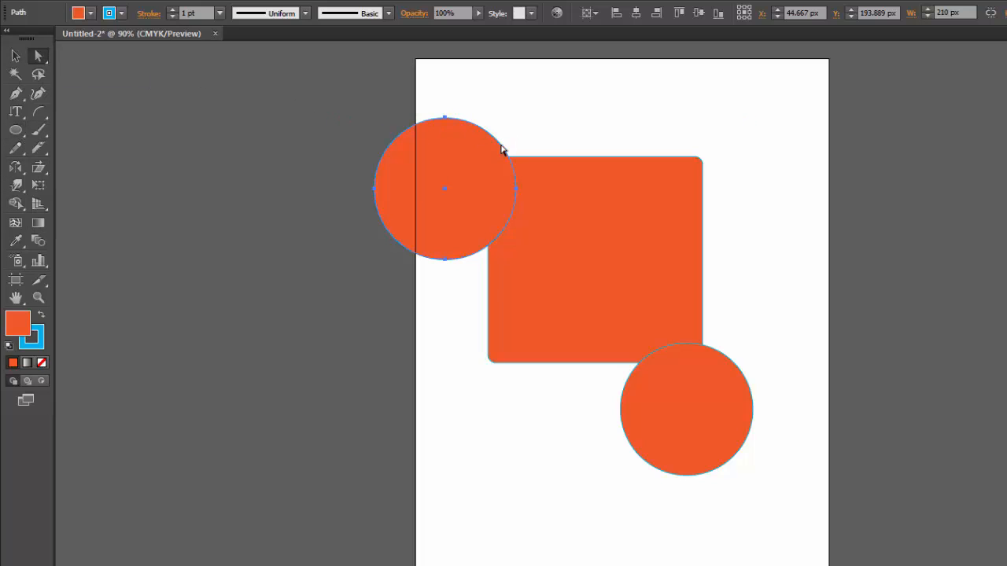
click(516, 189)
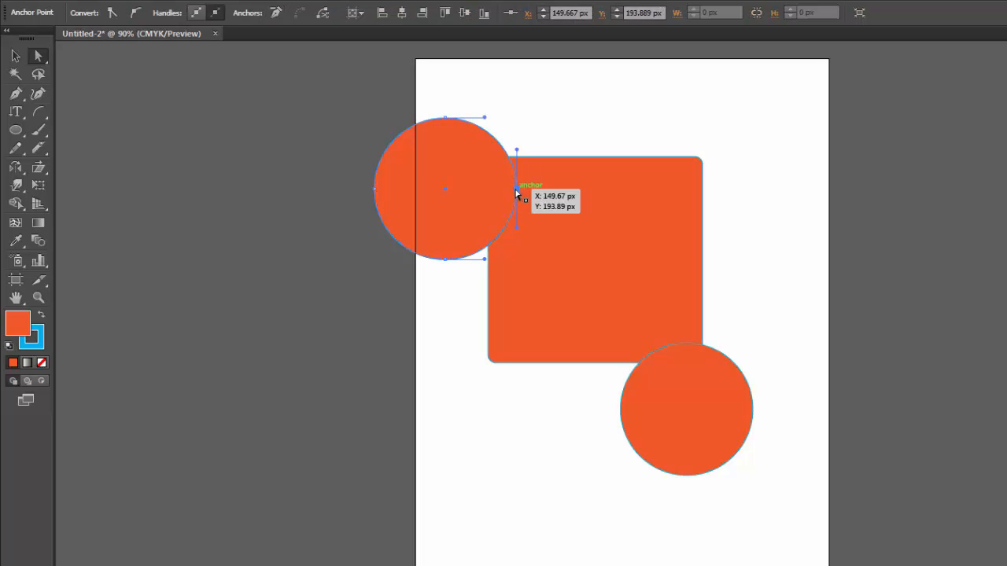
drag(517, 190, 803, 192)
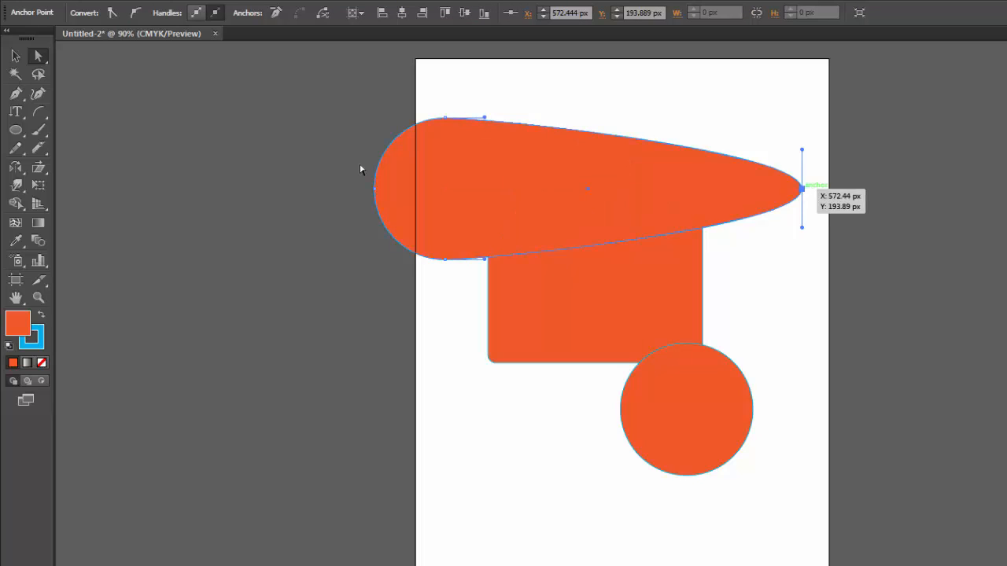
Move the teardrop up and left so it extends past the artboard's left edge, and deselect it
click(15, 56)
drag(440, 214, 325, 237)
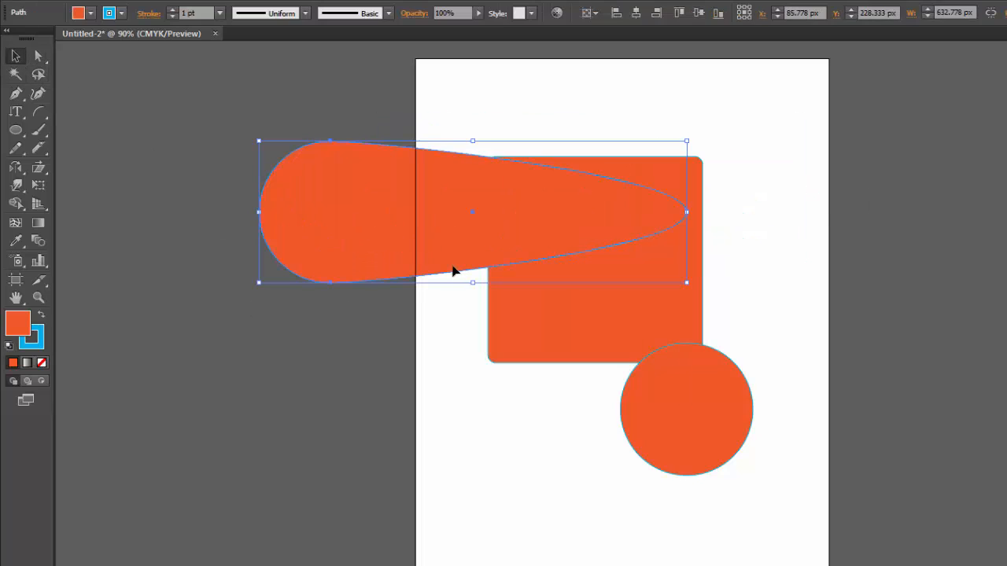
drag(439, 217, 447, 144)
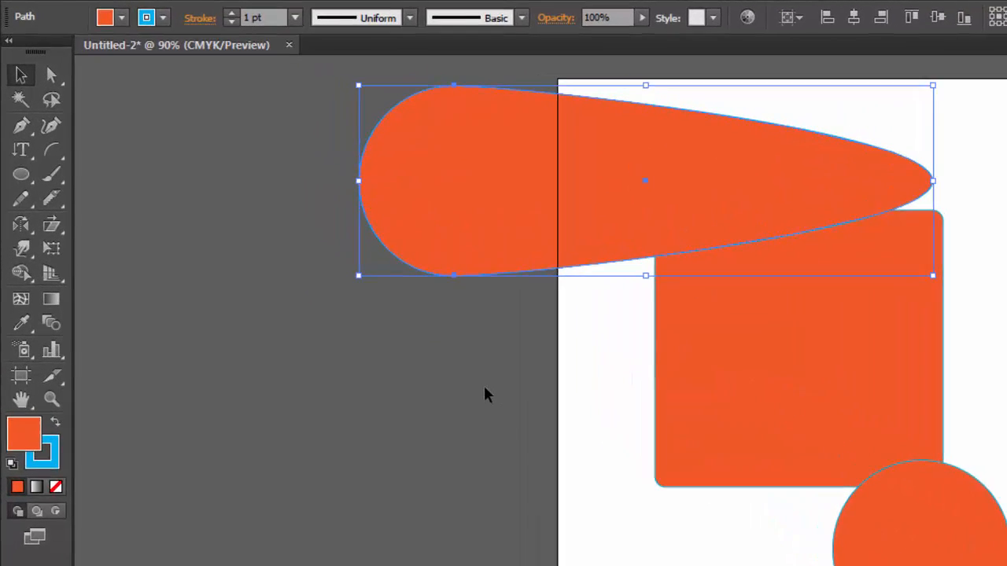
click(485, 395)
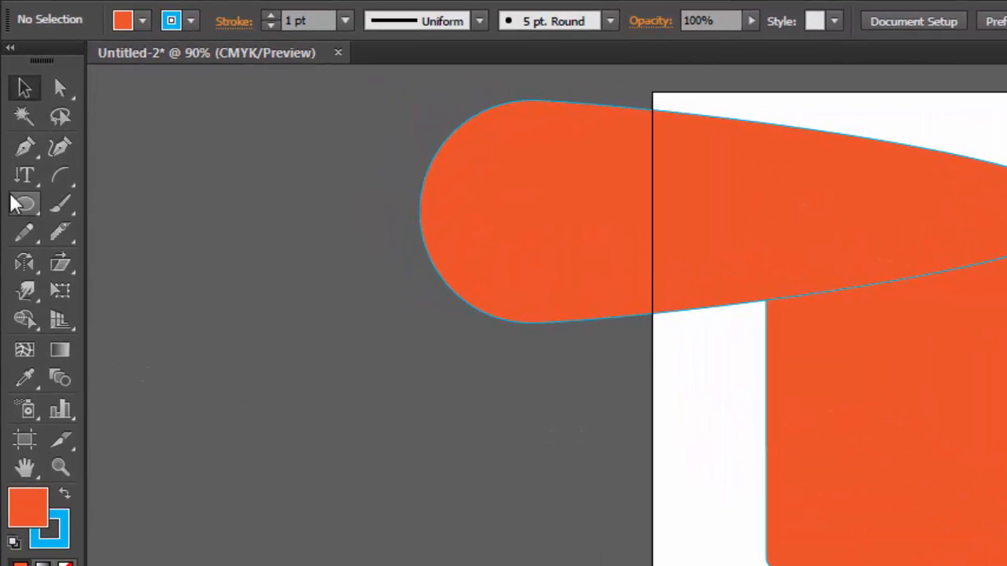
Draw a tilted pentagon about 214 px wide over the rectangle's lower-left corner with the Polygon tool
click(19, 176)
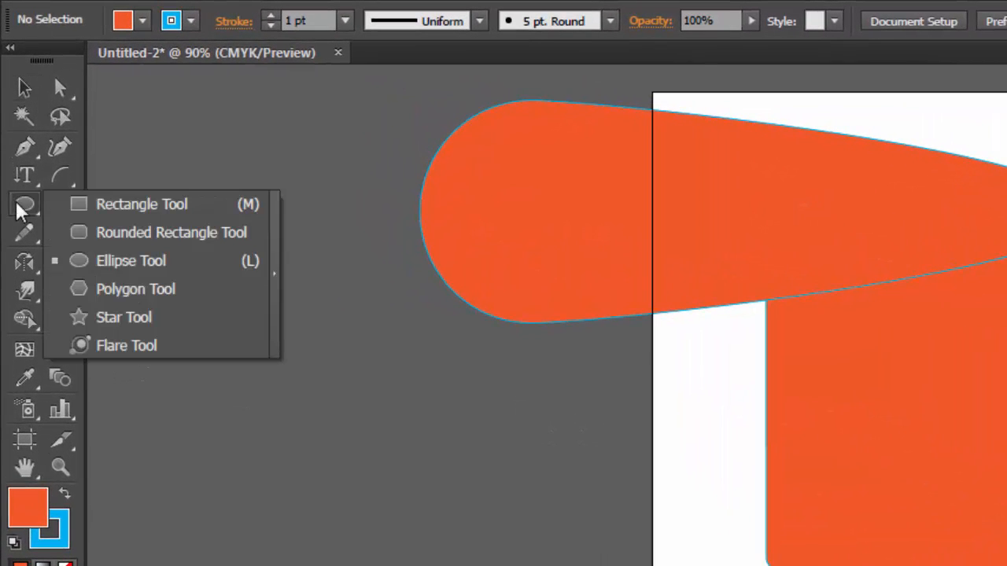
click(126, 291)
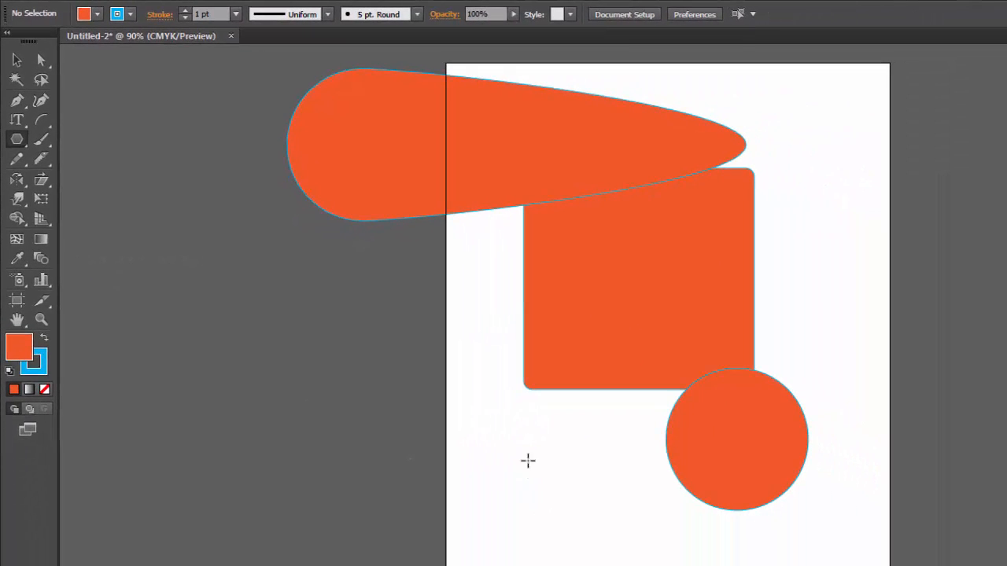
drag(515, 438, 591, 473)
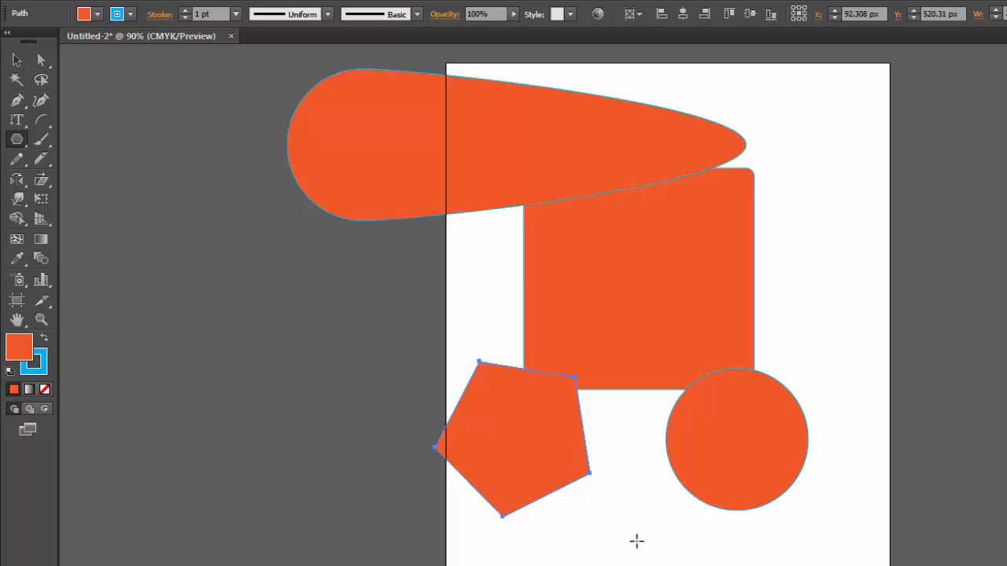
Draw a triangle below the circle with the Polygon tool, raising and then reducing the number of sides while drawing
drag(680, 552, 779, 522)
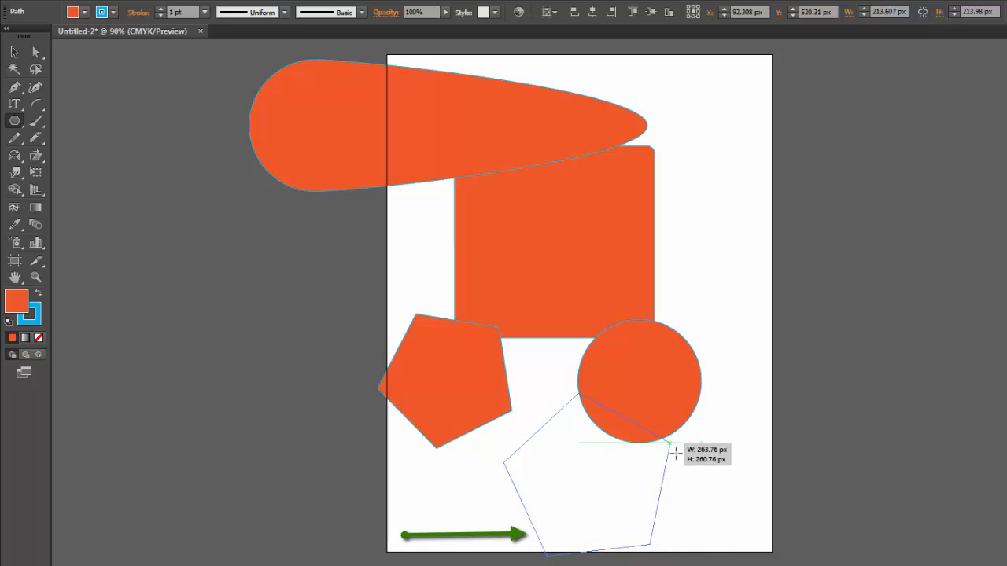
drag(676, 453, 575, 399)
key(Up)
key(Up)
key(Up)
key(Up)
key(Up)
key(Up)
key(Up)
key(Up)
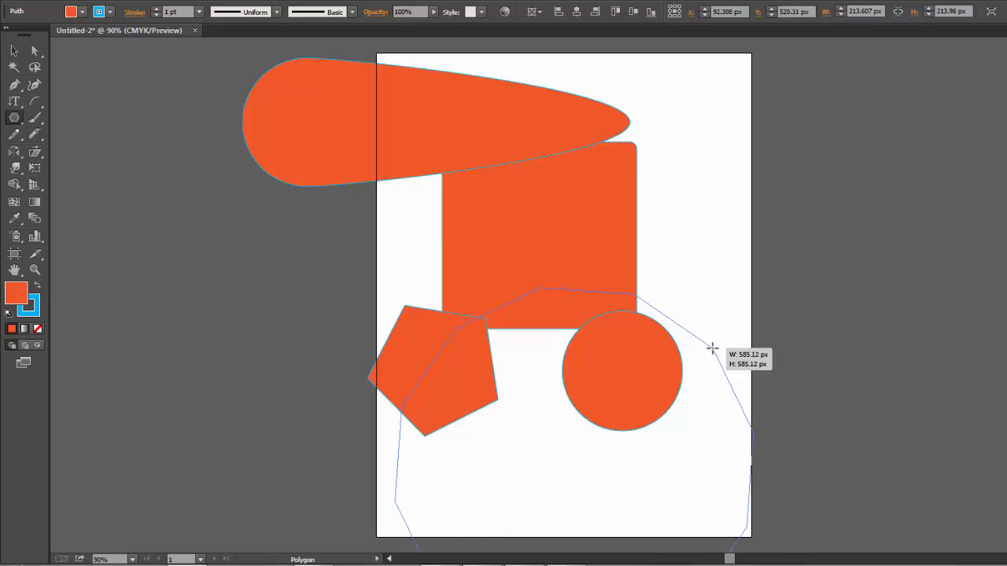
key(Down)
key(Down)
key(Down)
key(Down)
key(Down)
key(Down)
key(Down)
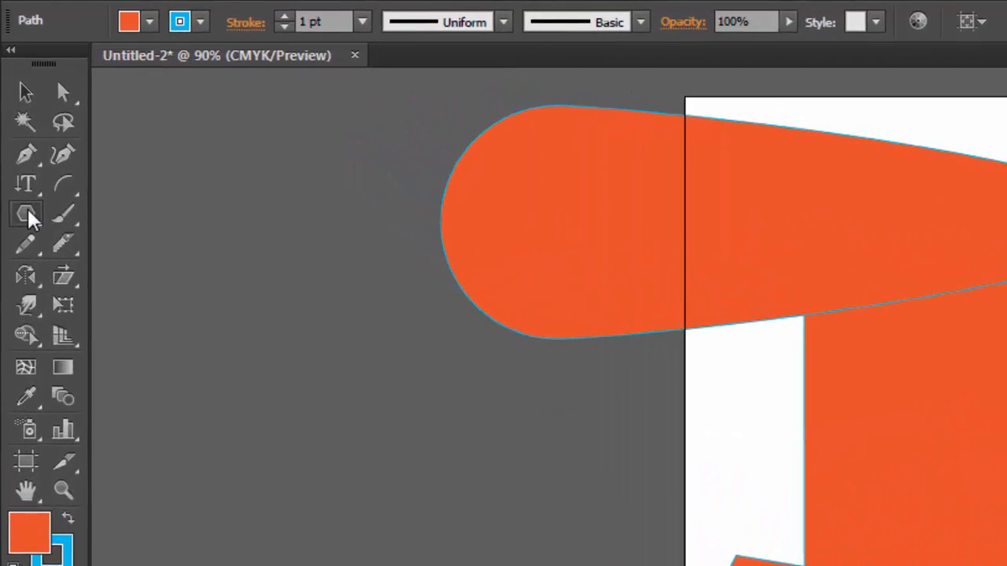
Draw a six-pointed star beside the teardrop's tip with the Star tool, varying the number of points while drawing
click(15, 117)
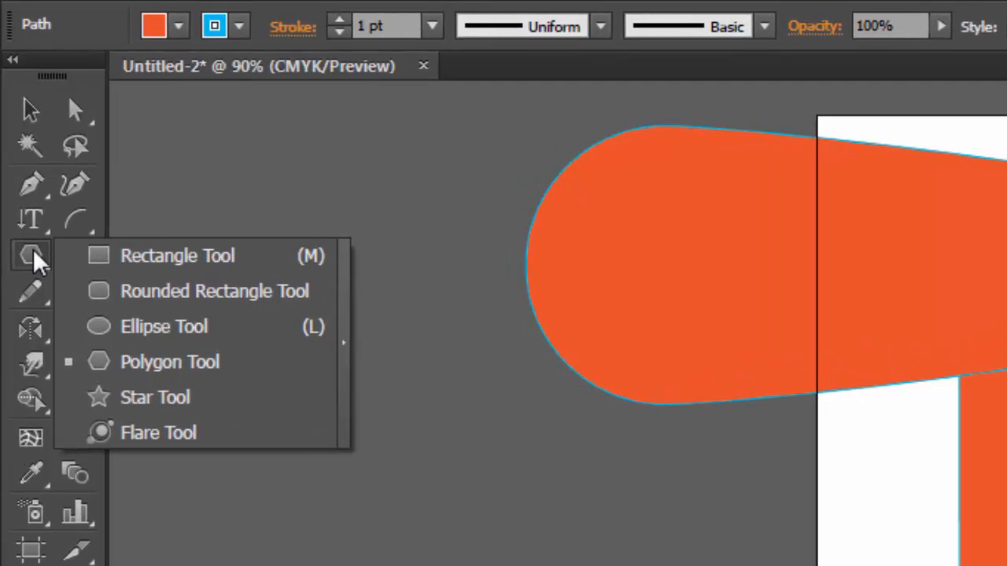
click(169, 389)
drag(869, 147, 916, 172)
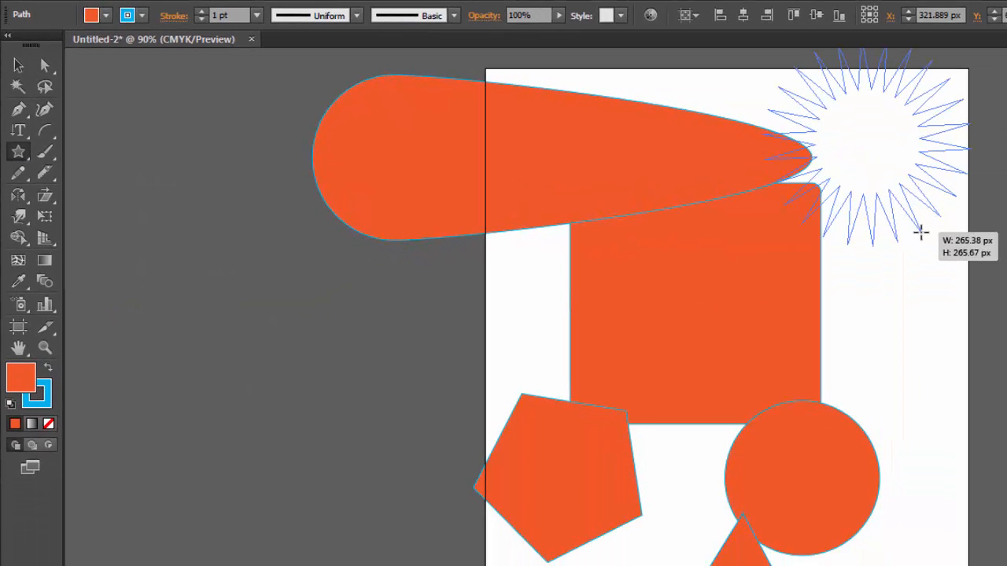
key(Down)
key(Down)
key(Down)
key(Down)
key(Down)
key(Down)
key(Down)
key(Down)
key(Down)
key(Down)
key(Down)
key(Down)
key(Down)
key(Down)
key(Down)
key(Down)
key(Down)
key(Down)
key(Down)
key(Down)
key(Down)
key(Down)
key(Down)
key(Up)
key(Up)
key(Up)
key(Up)
key(Up)
key(Up)
key(Up)
key(Up)
key(Up)
key(Up)
key(Up)
key(Up)
key(Up)
key(Down)
key(Down)
key(Down)
key(Down)
key(Down)
key(Down)
key(Down)
key(Down)
key(Down)
key(Down)
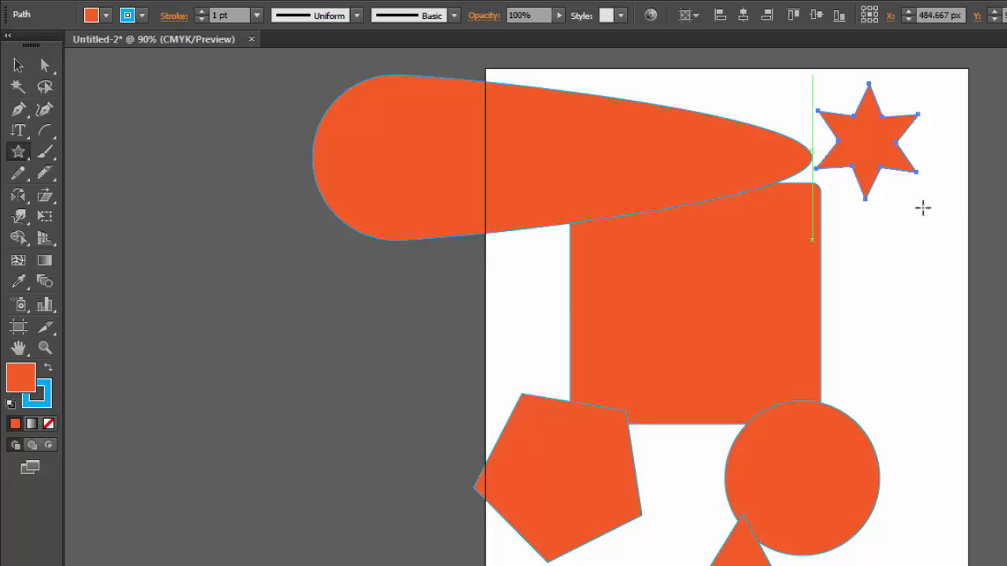
Paint a blue V-shaped stroke below the star with the Paintbrush and the 5 pt. Round brush
click(11, 69)
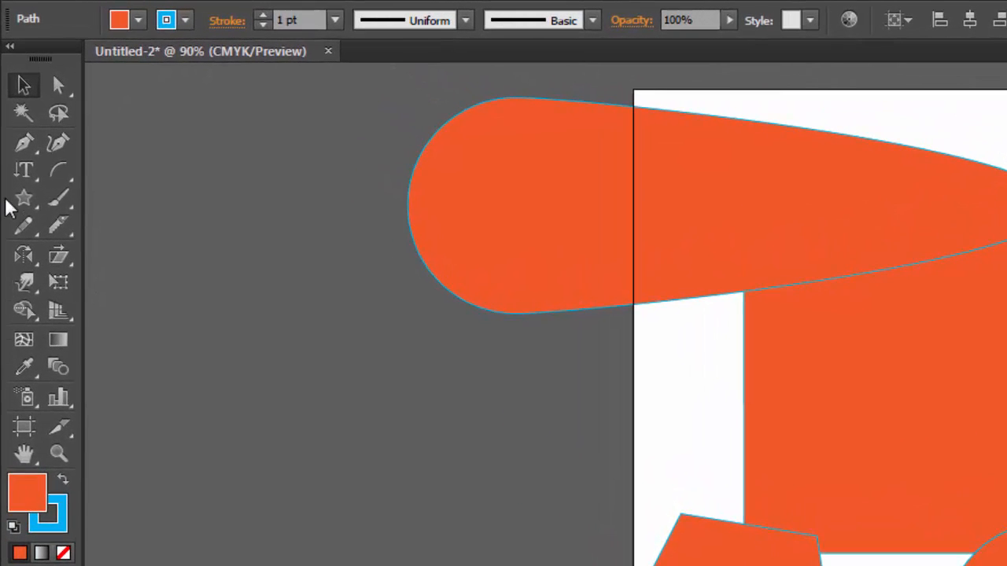
click(31, 194)
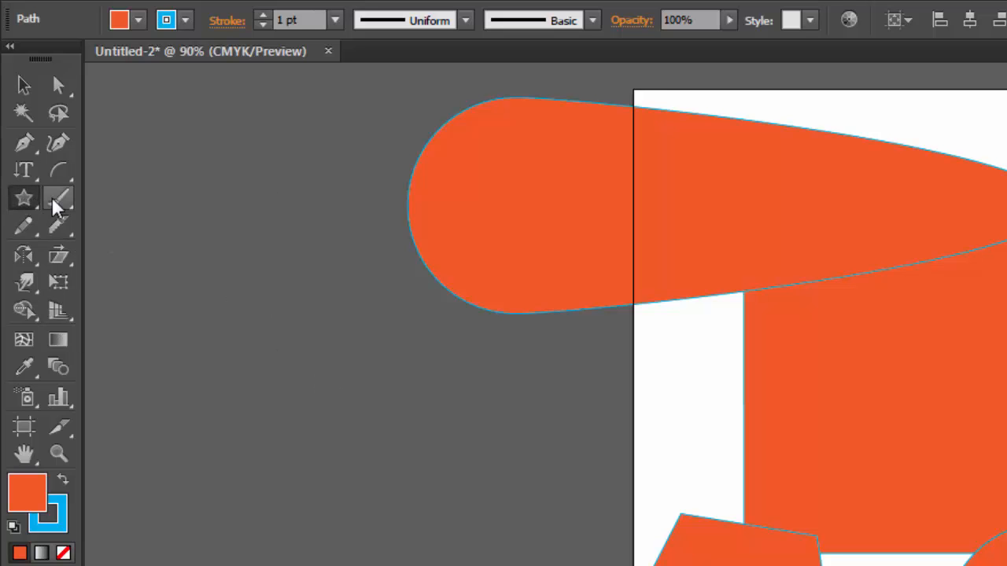
click(52, 203)
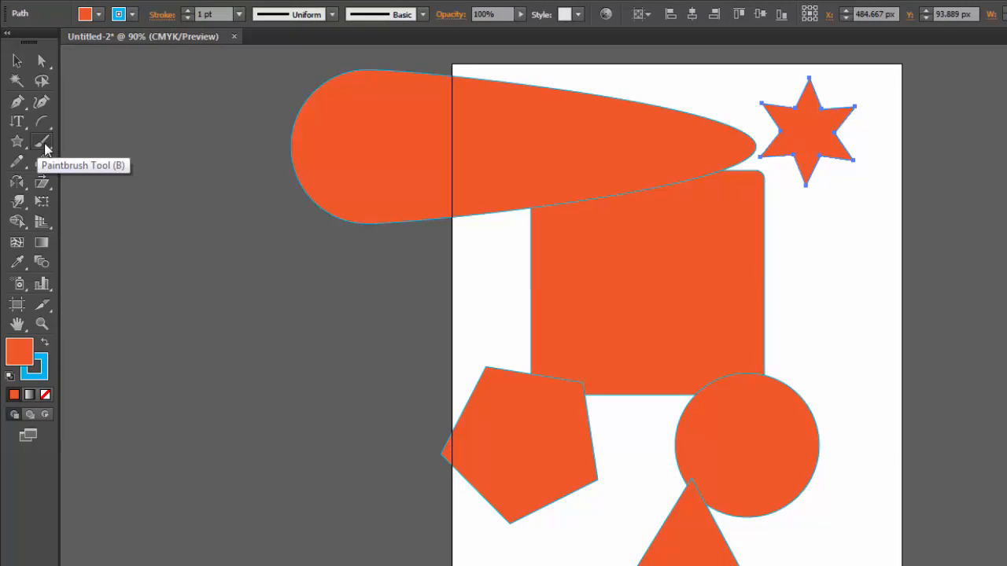
mouse_move(799, 218)
mouse_down()
mouse_move(870, 363)
mouse_move(881, 342)
mouse_move(878, 233)
mouse_up()
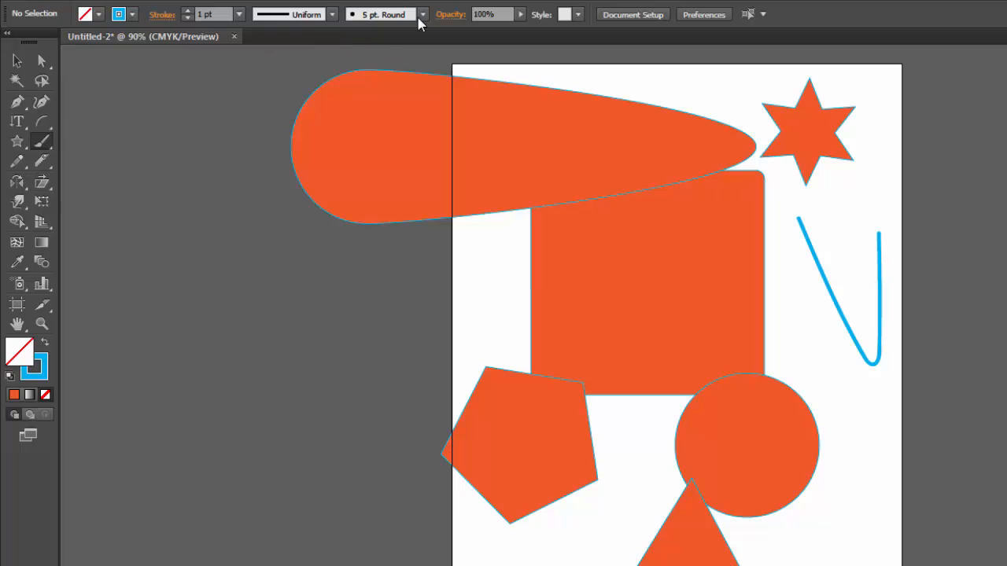
Choose the rough charcoal-like brush definition and paint a slanted stroke across the blue V
click(334, 17)
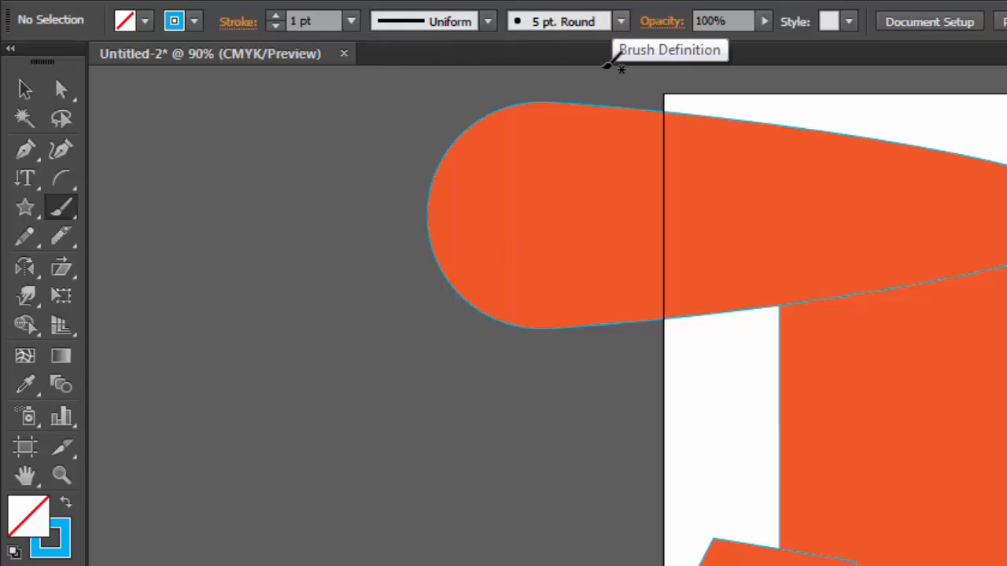
click(621, 21)
click(485, 200)
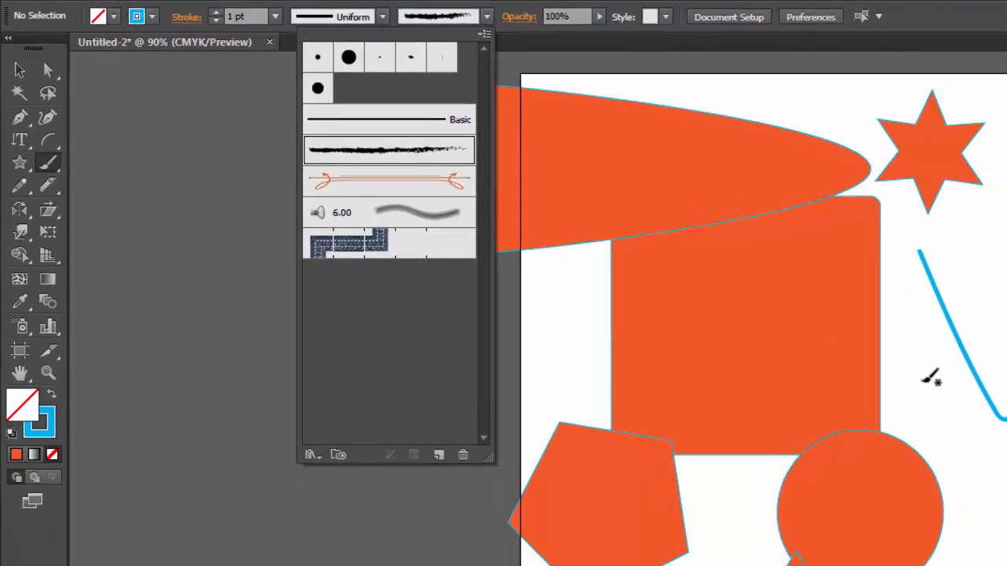
click(797, 271)
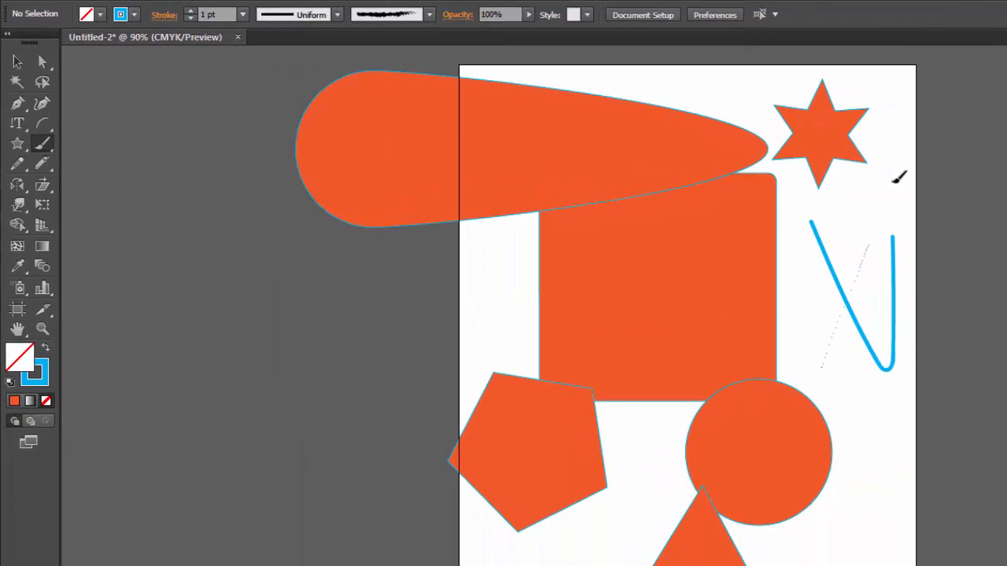
drag(902, 152, 903, 152)
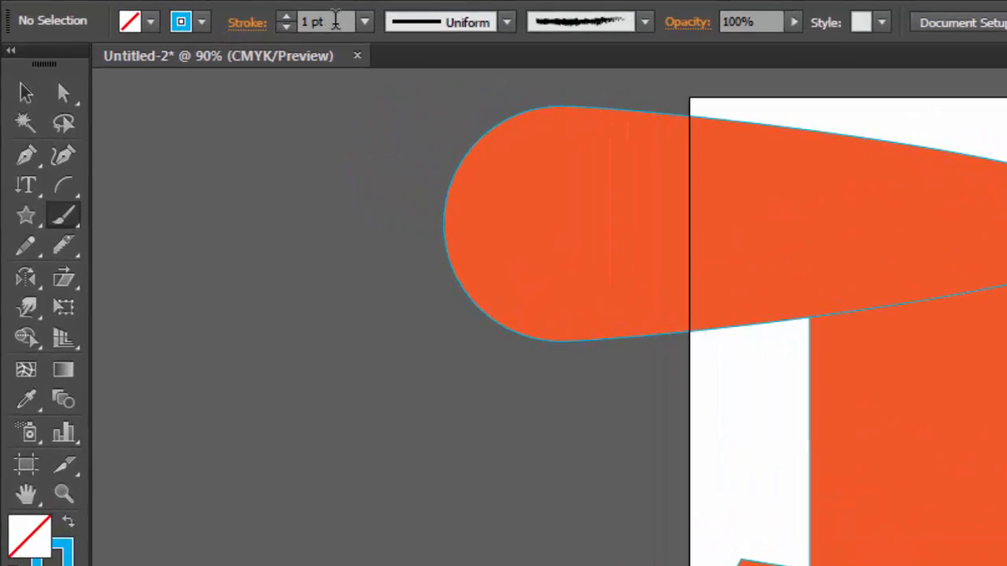
Set the stroke weight to 5 pt and paint thick charcoal-like strokes down over the blue V and diagonally below the star
drag(223, 15, 187, 14)
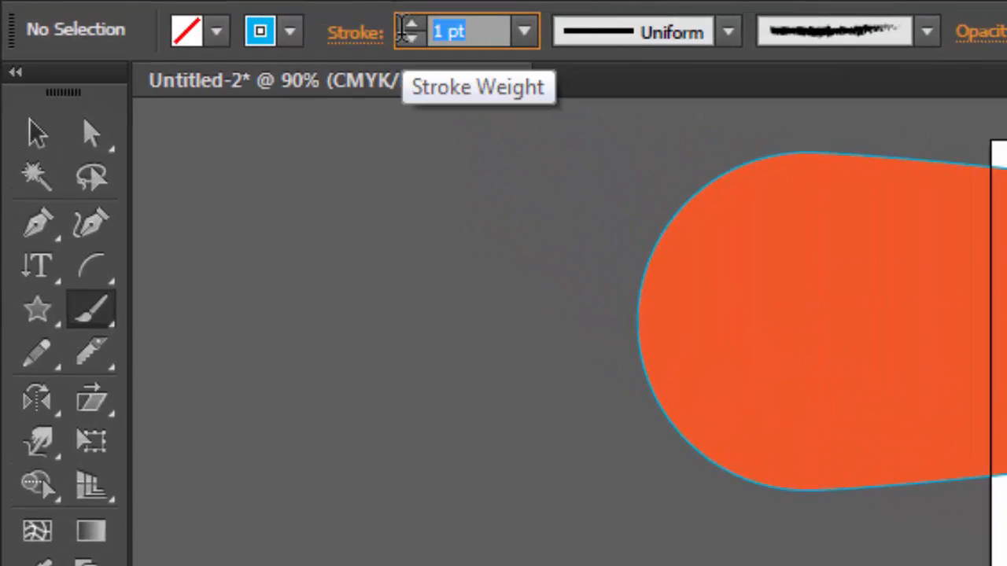
text(5)
key(Return)
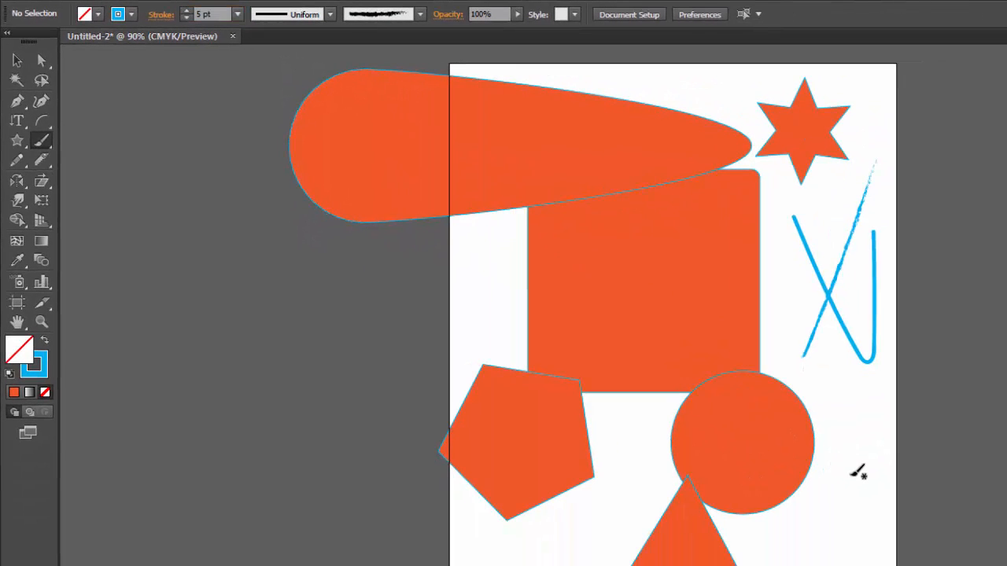
mouse_move(849, 244)
mouse_down()
mouse_move(845, 230)
mouse_move(856, 543)
mouse_up()
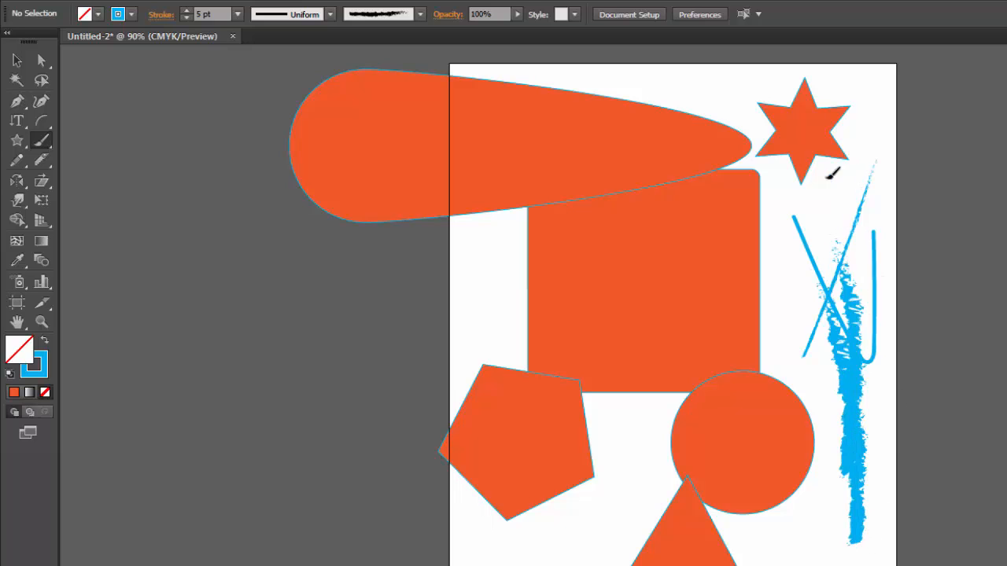
drag(767, 266, 756, 277)
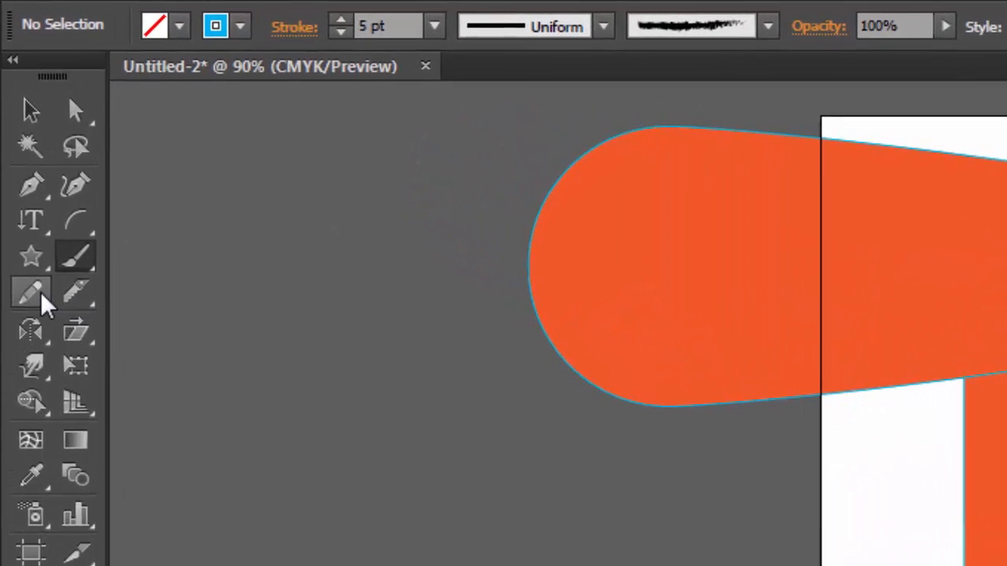
Draw two freehand slanted lines across the teardrop and the rounded square with the Pencil tool
drag(21, 160, 44, 163)
click(78, 297)
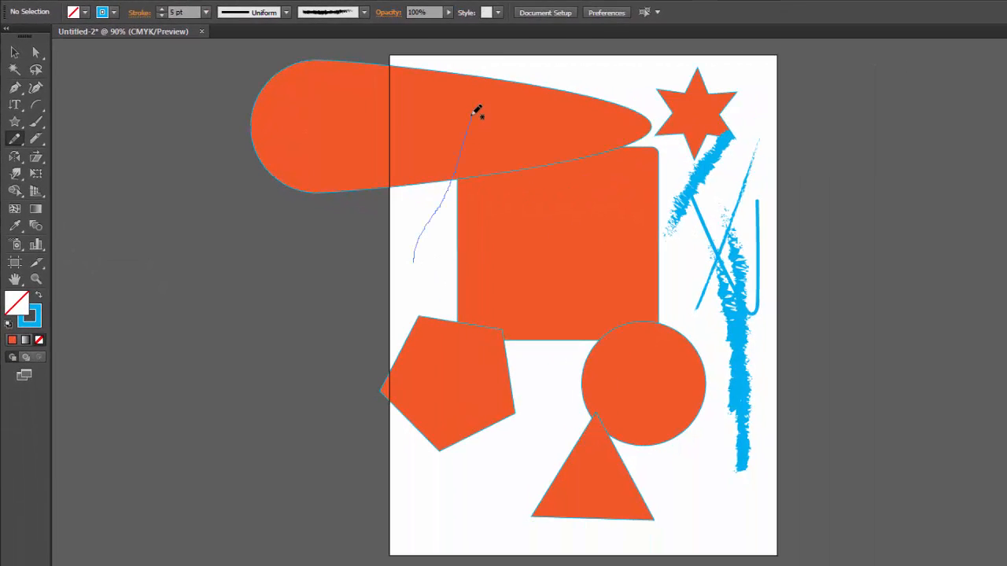
drag(473, 114, 471, 117)
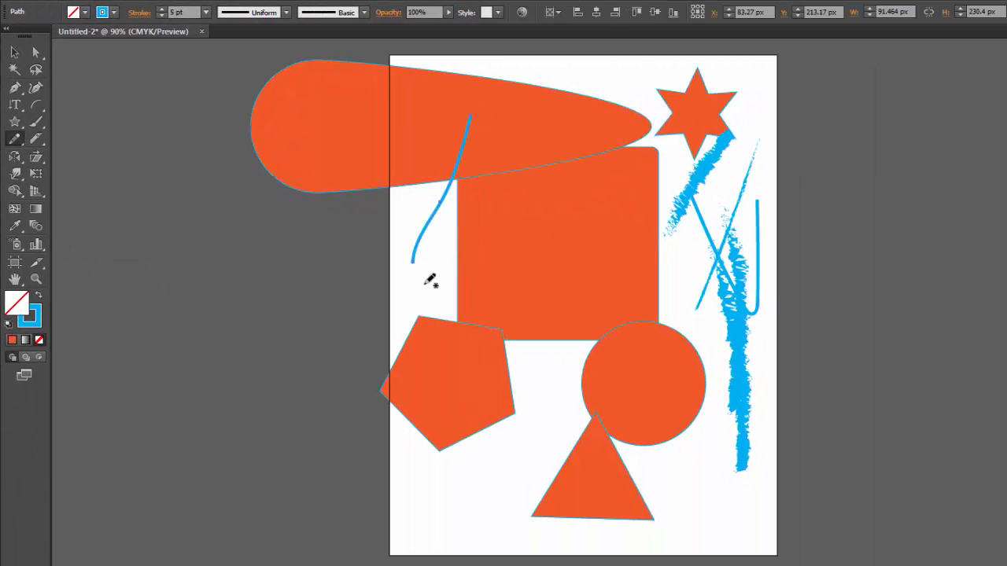
drag(568, 160, 566, 162)
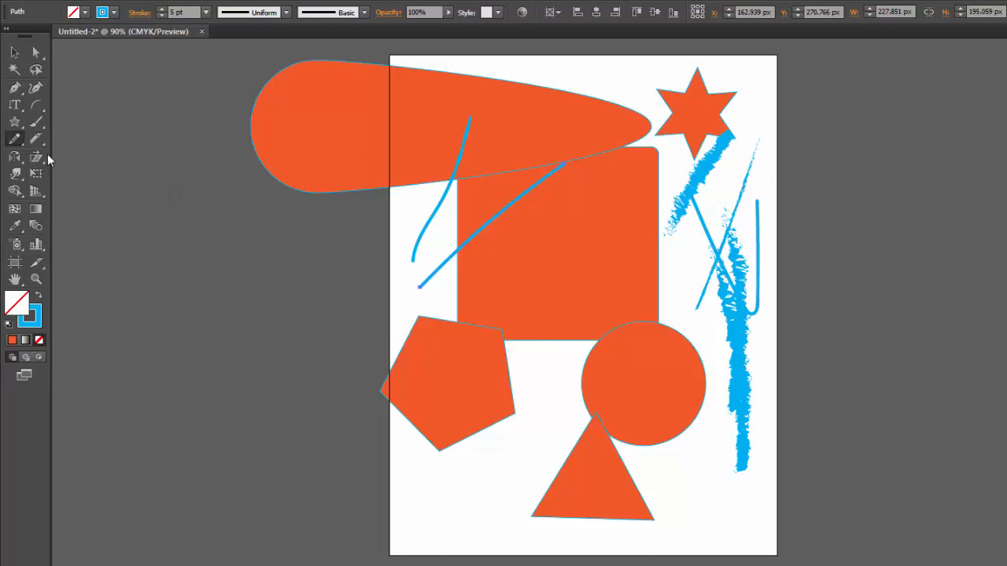
Move the teardrop down and further off the artboard's left side so its round end stands clear
mouse_move(11, 139)
mouse_down()
mouse_move(33, 168)
mouse_move(92, 91)
mouse_up()
drag(33, 145, 82, 140)
key(v)
click(193, 227)
drag(331, 161, 250, 227)
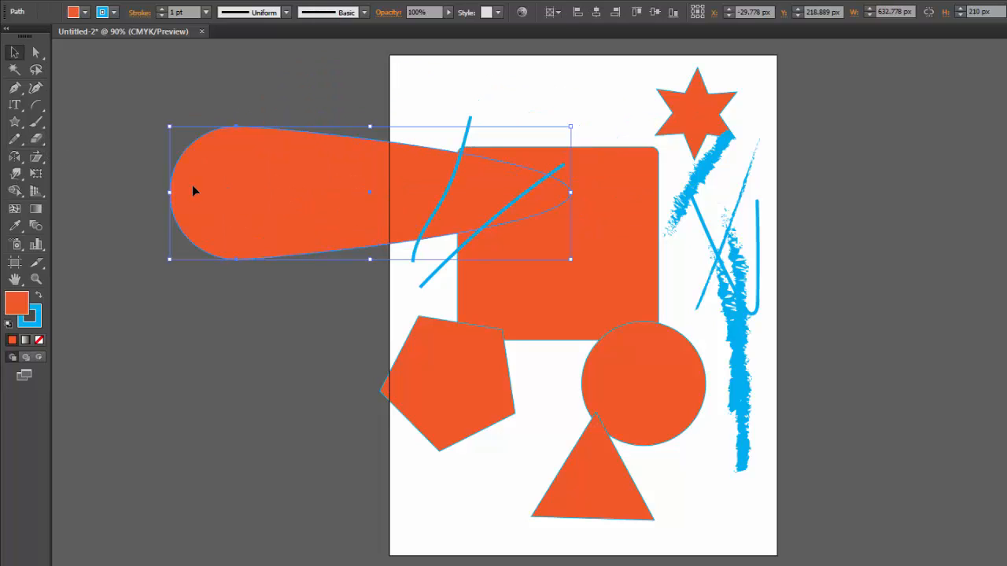
Erase a notch and a round hole in the teardrop's round end and move the shape up over the star
click(36, 140)
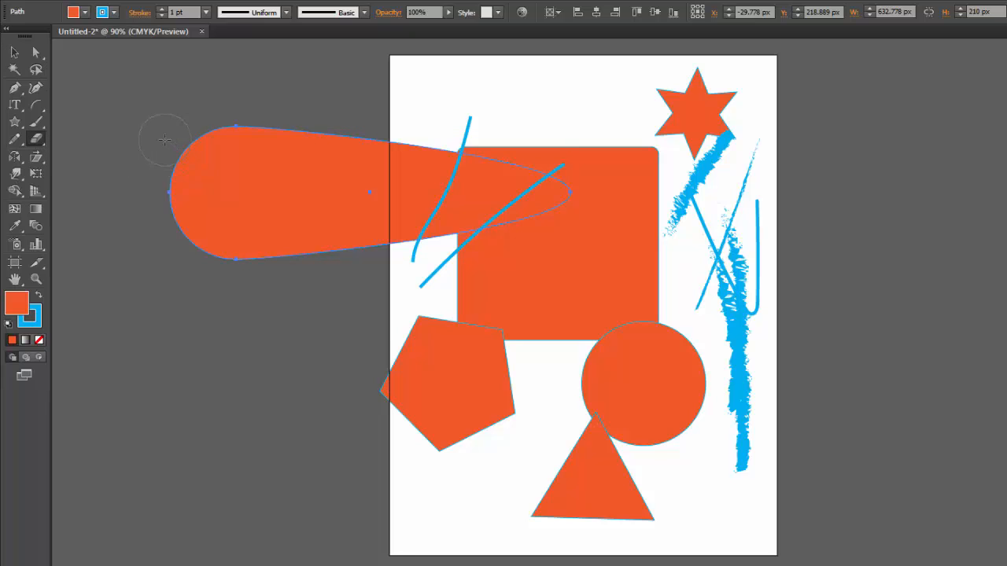
drag(164, 140, 218, 185)
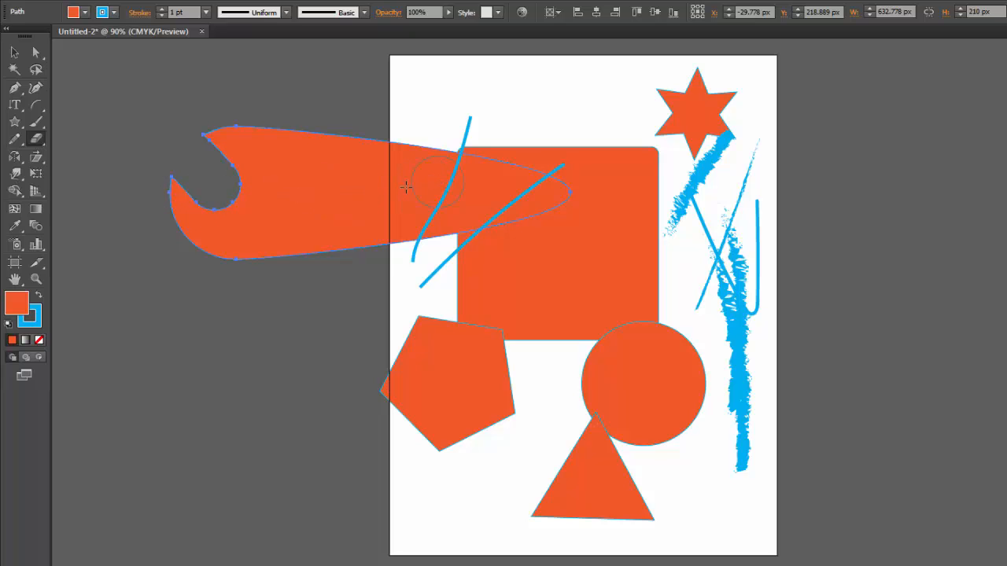
click(280, 198)
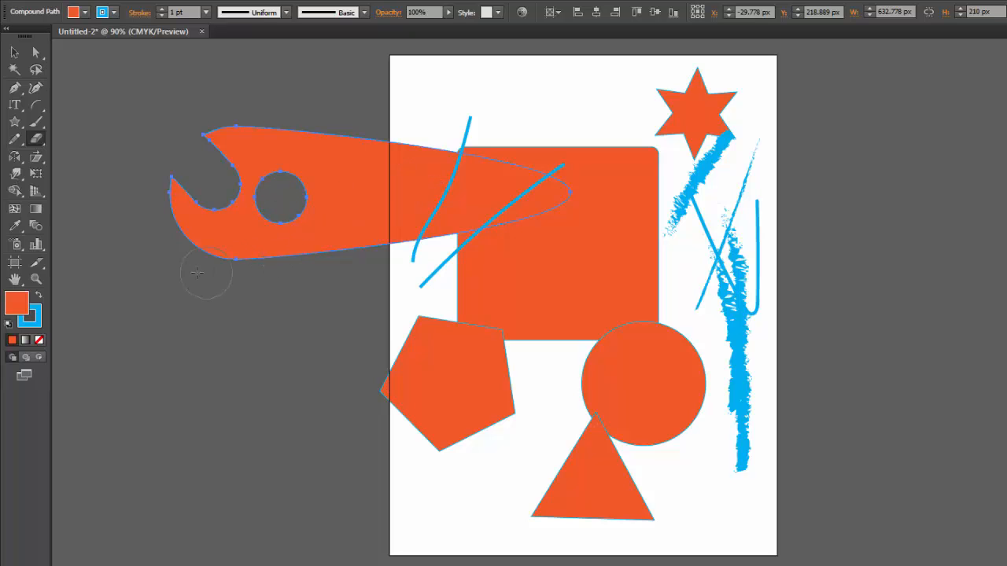
click(14, 52)
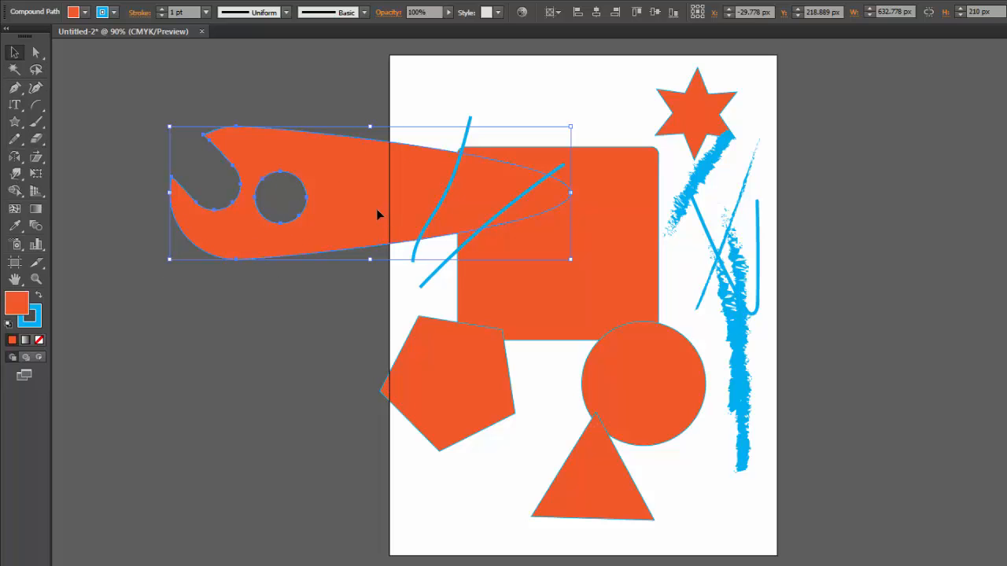
drag(353, 214, 628, 132)
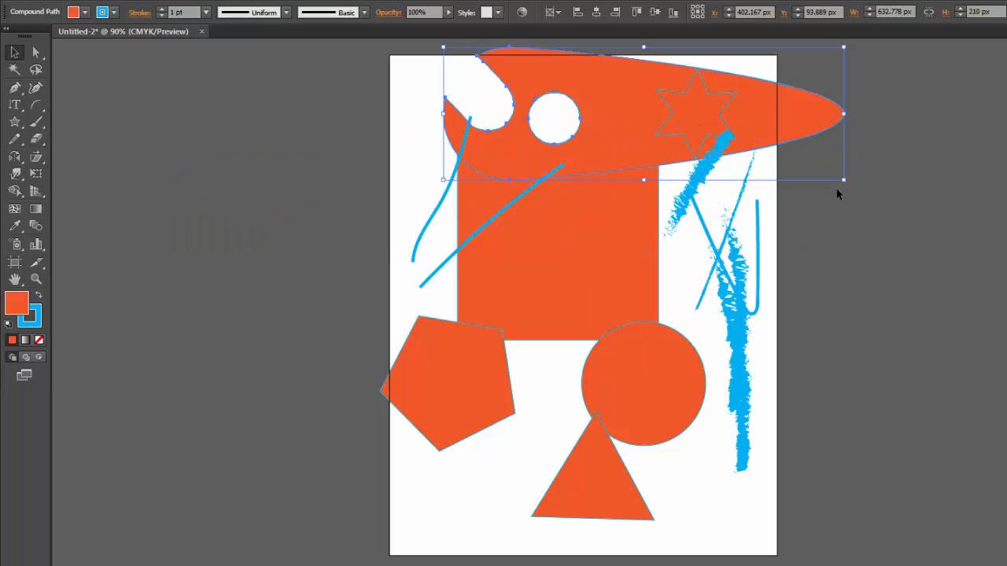
click(36, 138)
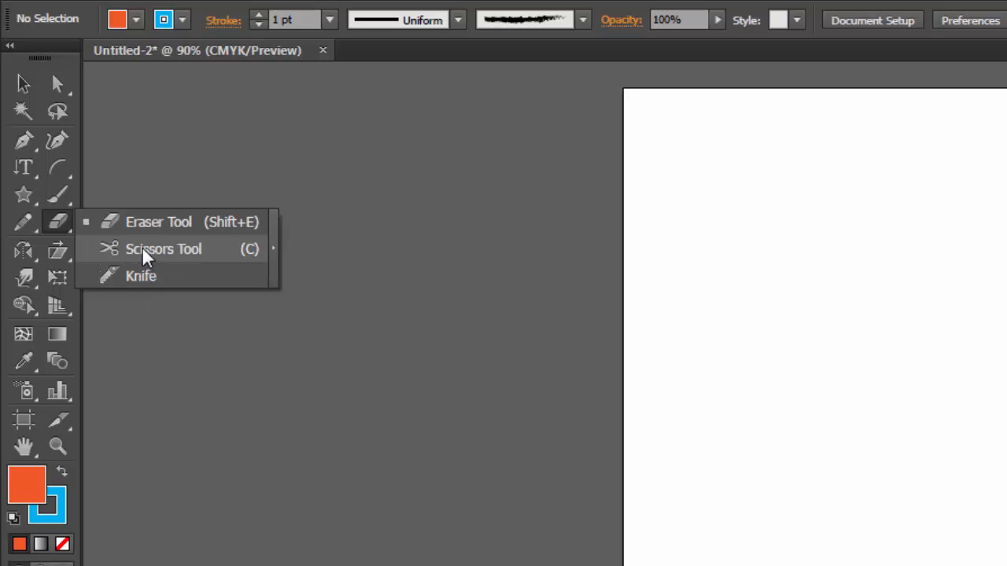
click(112, 344)
drag(31, 266, 139, 252)
click(140, 251)
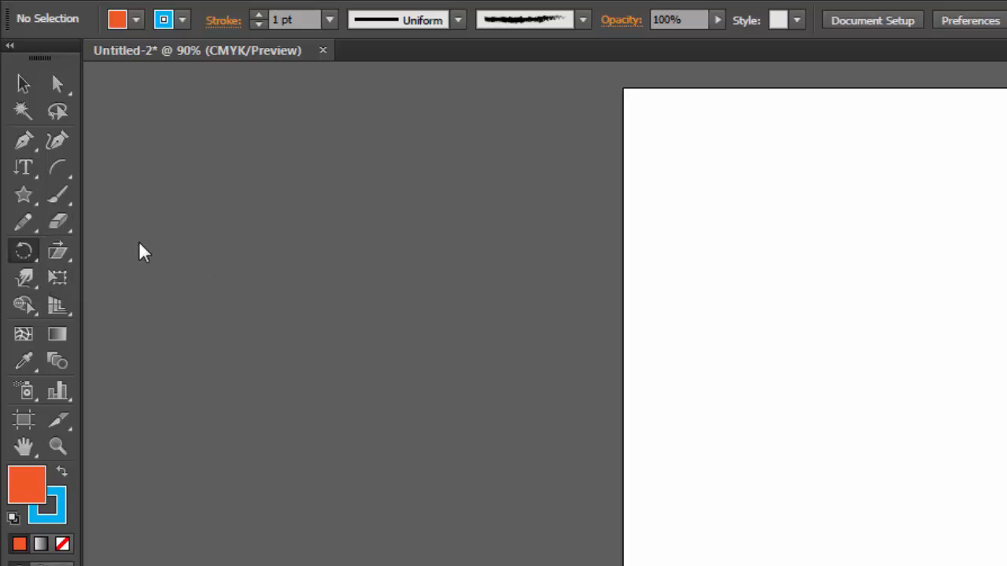
click(16, 253)
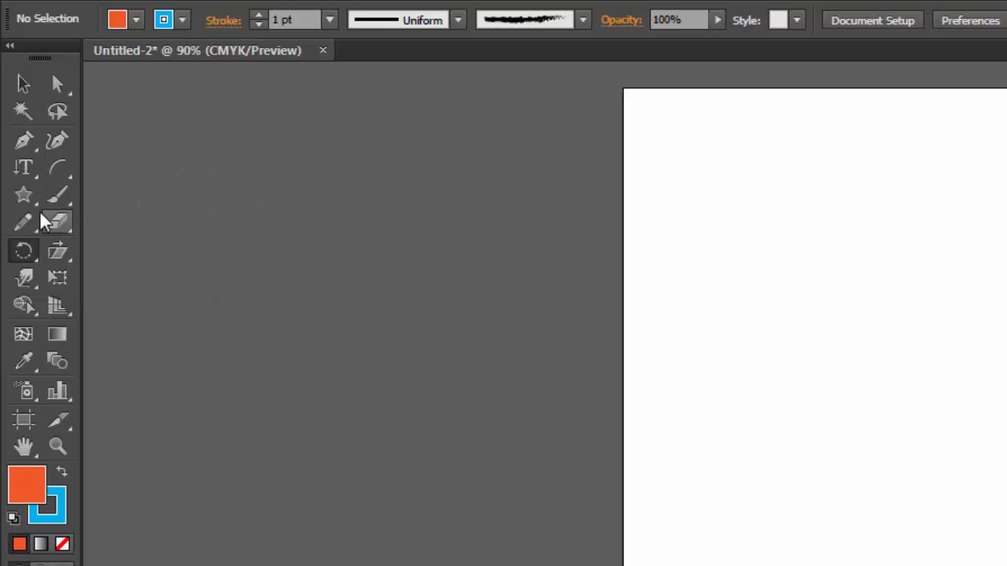
Draw a rounded rectangle about 324 px wide on the empty artboard and rotate it 90 degrees about its centre
drag(26, 203, 29, 209)
click(117, 231)
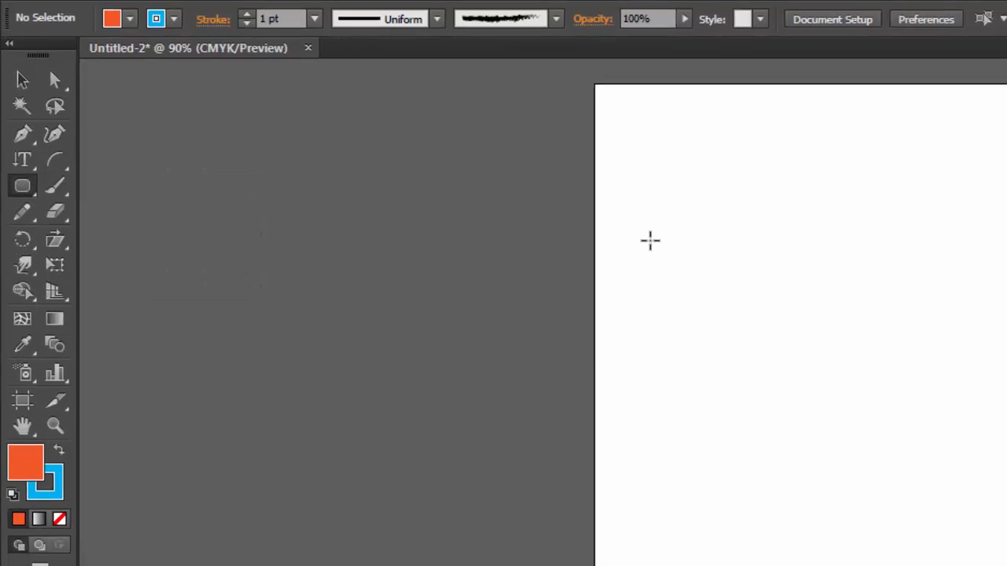
drag(595, 214, 877, 427)
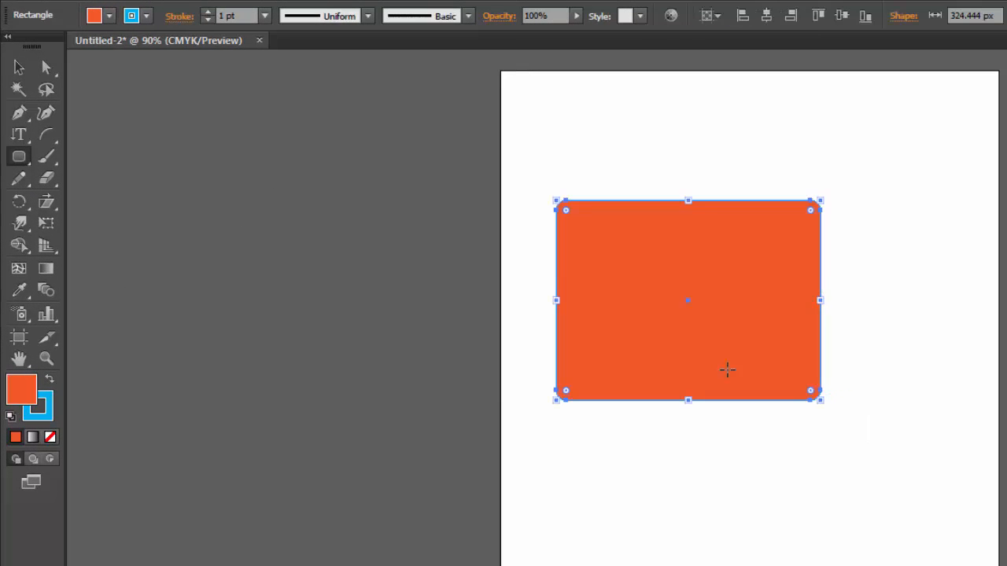
click(18, 201)
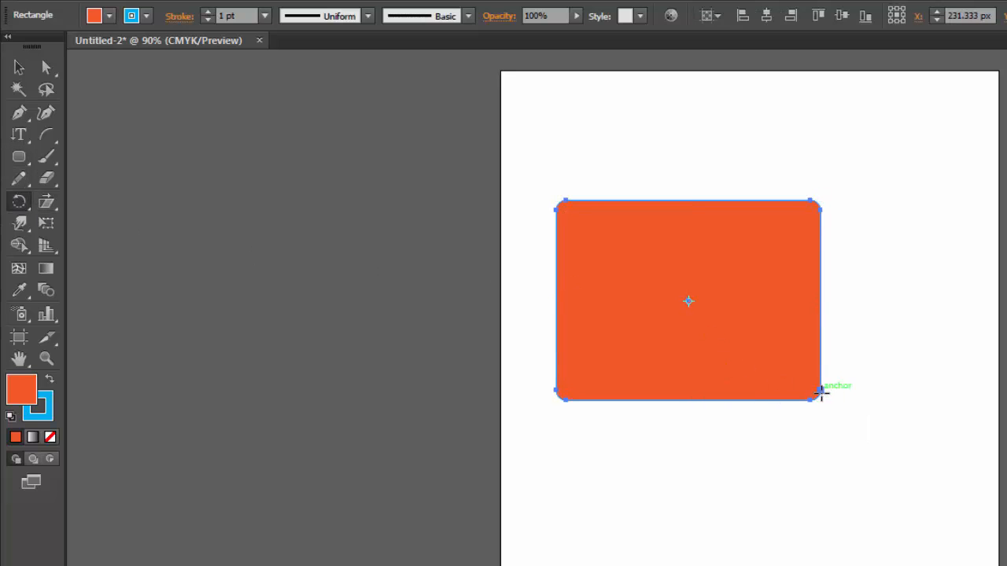
drag(824, 393, 712, 196)
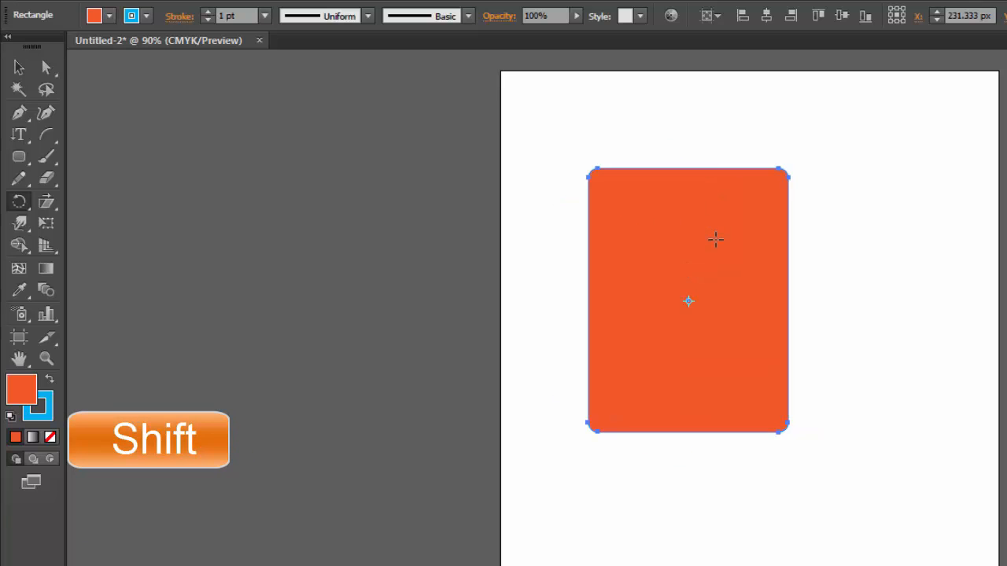
Scale the rounded rectangle about its centre into a wider, flatter shape and deselect it
drag(47, 201, 86, 203)
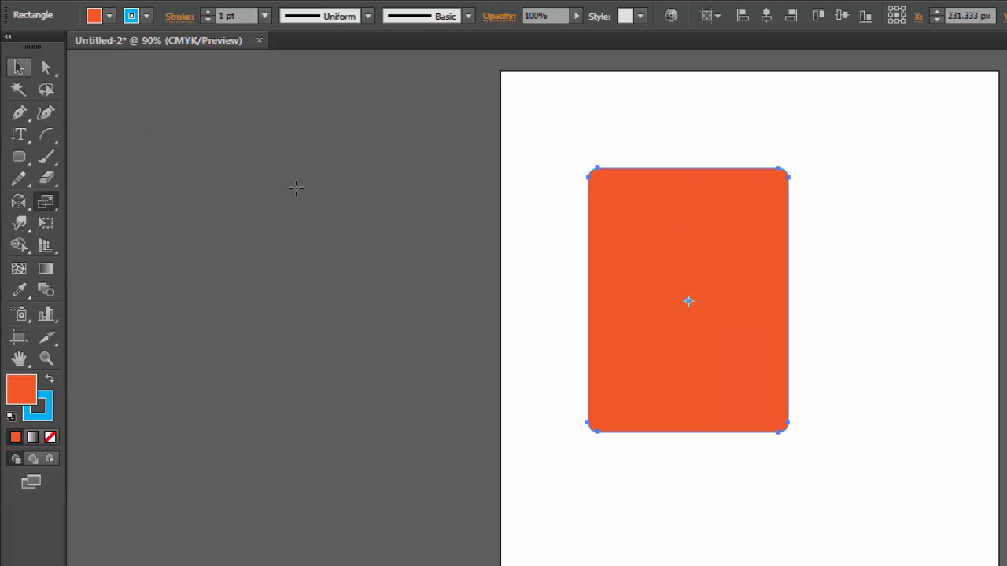
drag(777, 203, 853, 213)
click(19, 68)
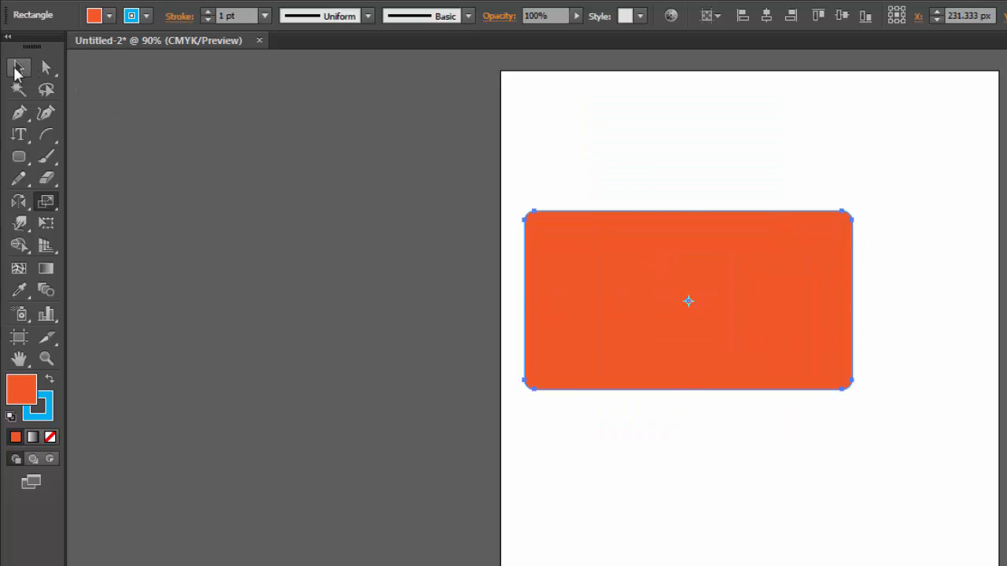
click(644, 552)
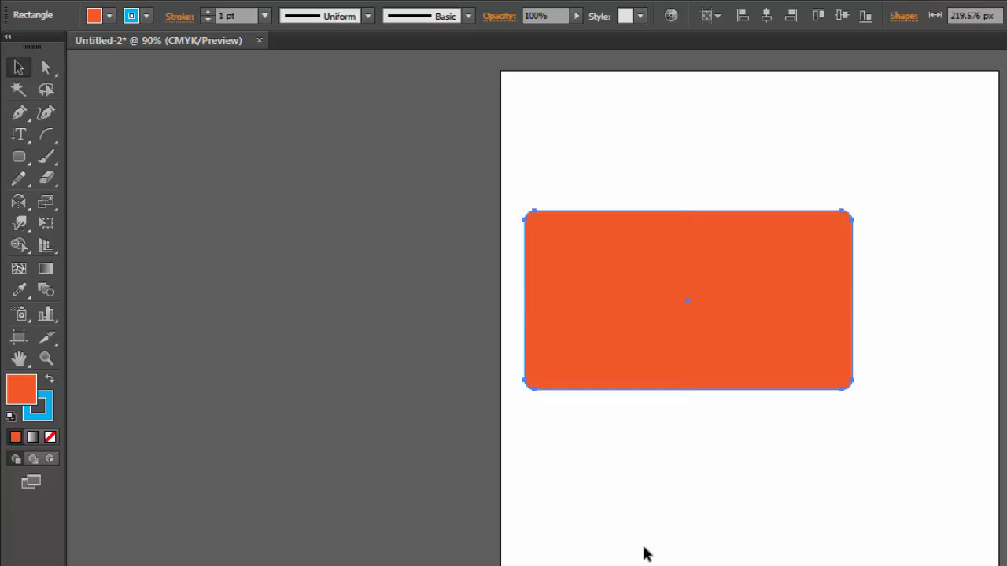
Shear the rounded rectangle into a slanted parallelogram and push several peaks into its upper edge with the Warp tool
click(35, 199)
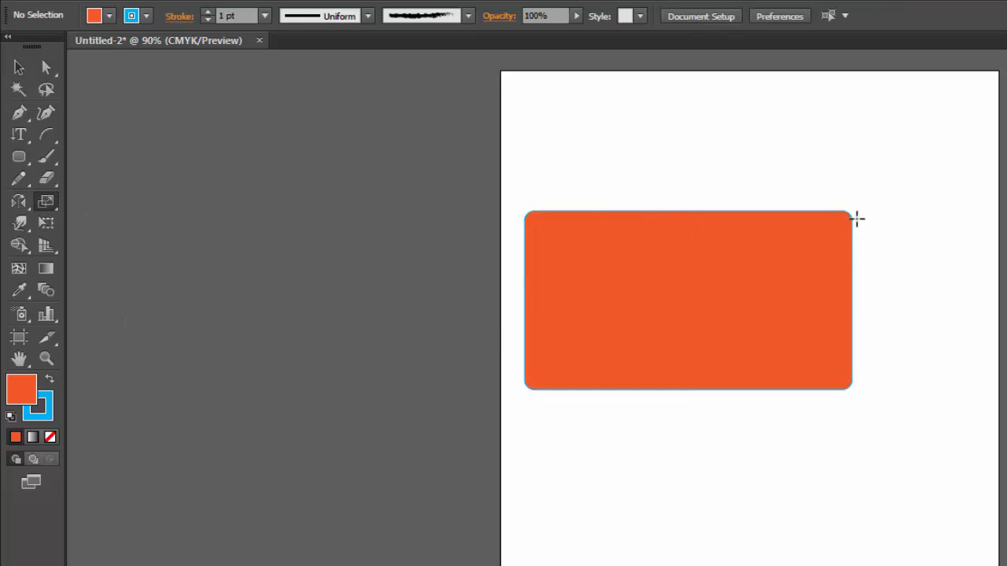
click(19, 223)
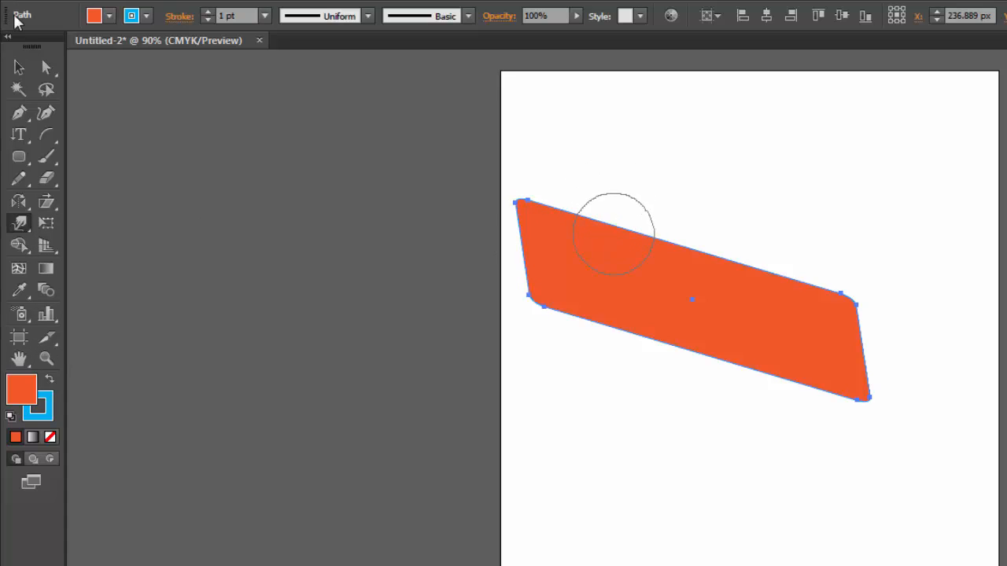
click(20, 66)
click(18, 223)
mouse_move(581, 205)
mouse_down()
mouse_move(601, 233)
mouse_move(603, 180)
mouse_move(642, 238)
mouse_move(668, 176)
mouse_up()
drag(746, 265, 746, 123)
drag(748, 228, 748, 129)
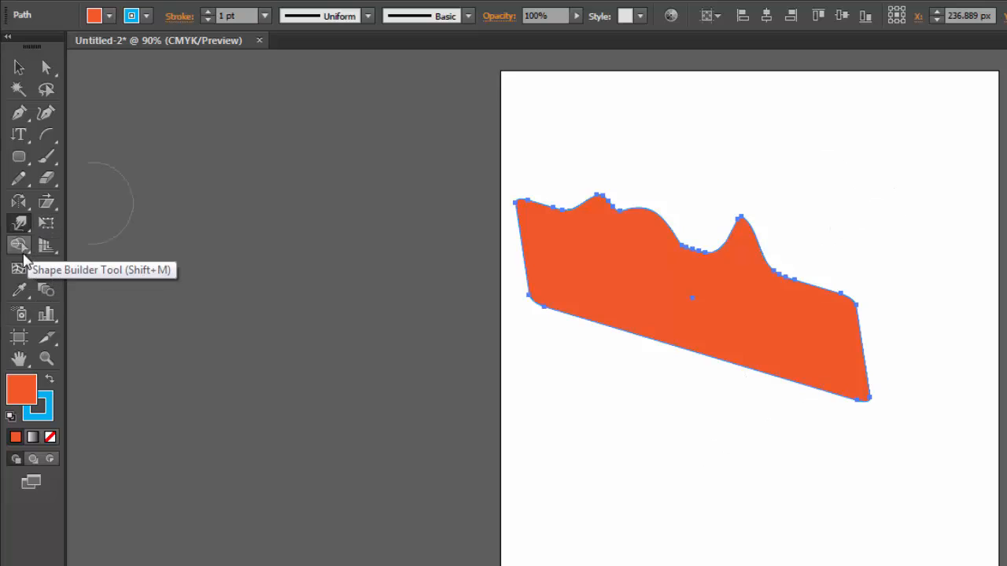
click(24, 259)
click(118, 244)
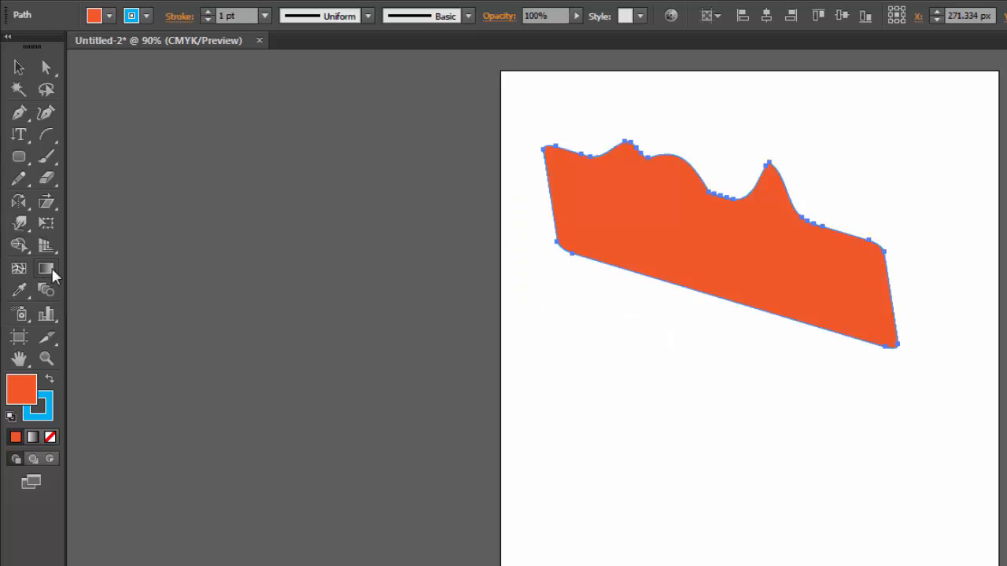
Apply a linear gradient fill to the warped shape and choose the Orange, Yellow gradient preset
click(52, 268)
drag(516, 196, 951, 288)
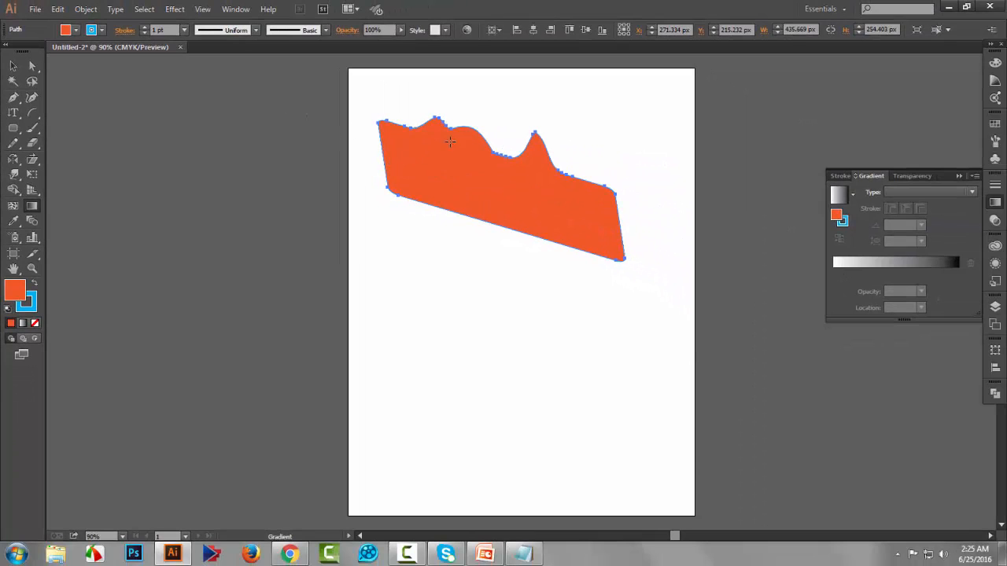
drag(521, 112, 487, 273)
click(842, 194)
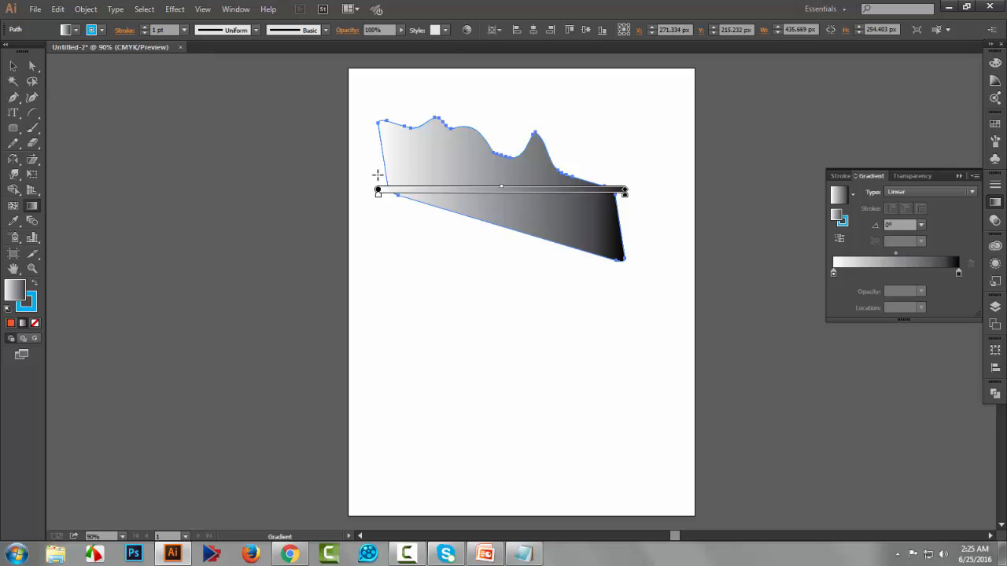
click(855, 194)
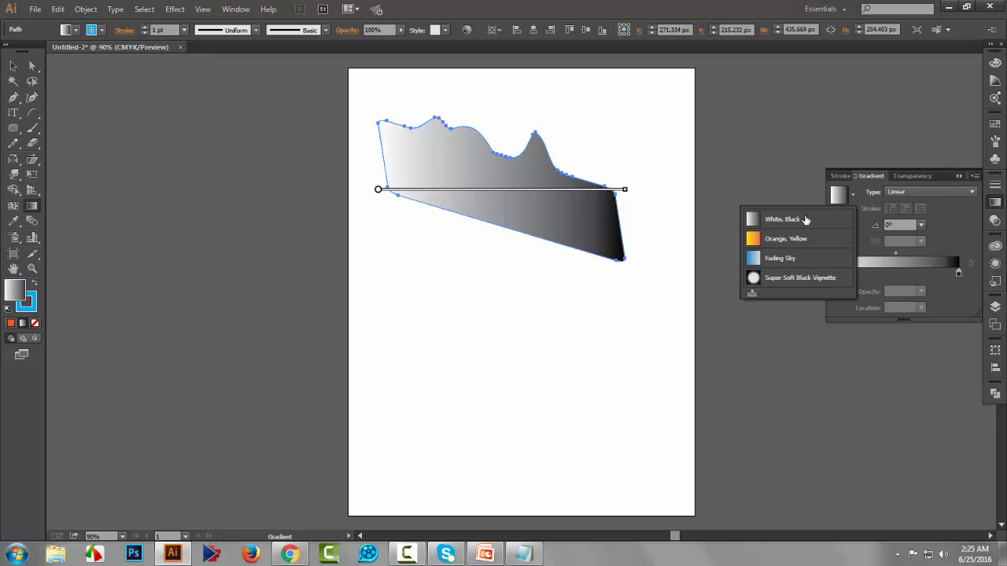
click(783, 240)
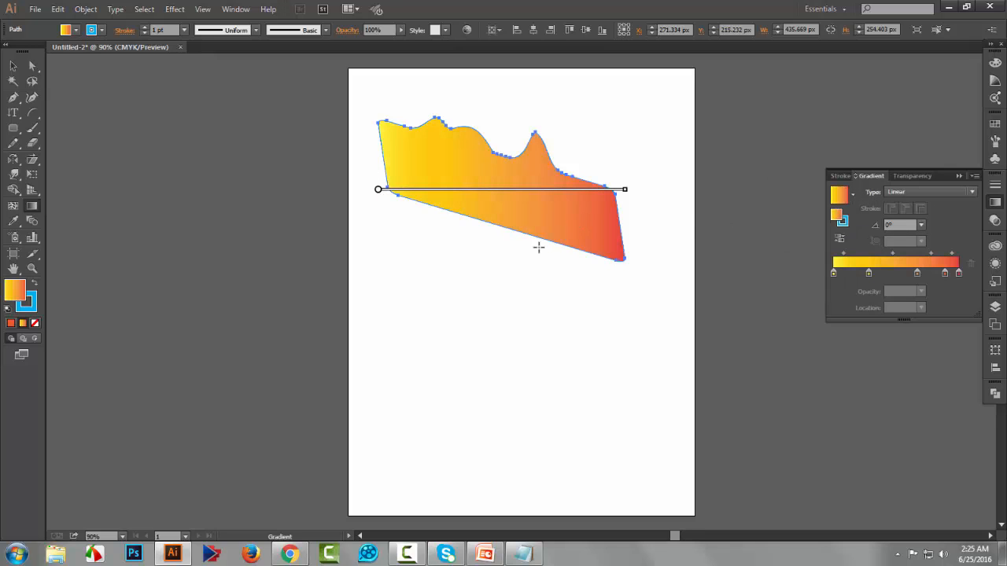
Copy the blue shape's fill onto the green middle shape with the Eyedropper and undo the colour change
click(13, 222)
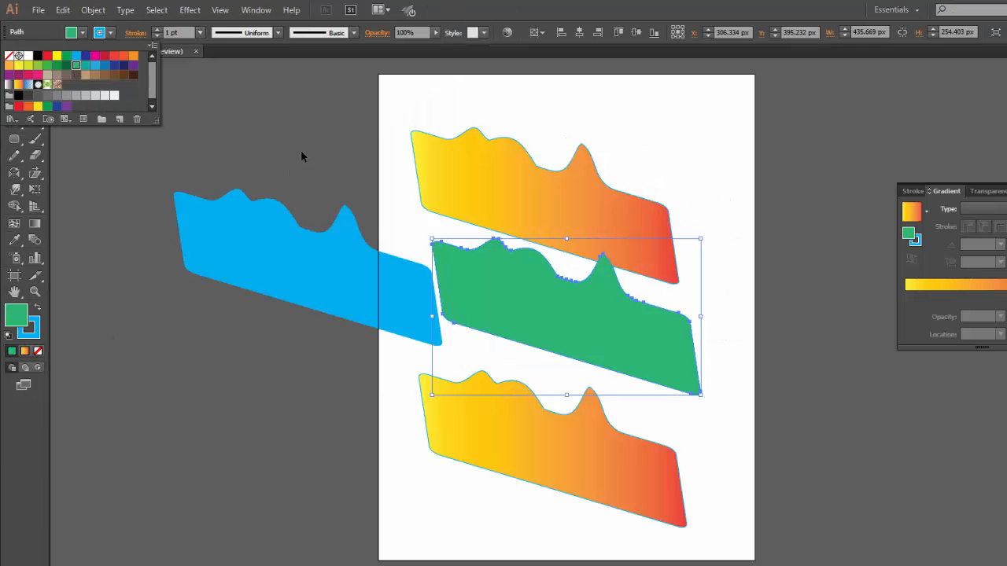
click(301, 150)
click(23, 243)
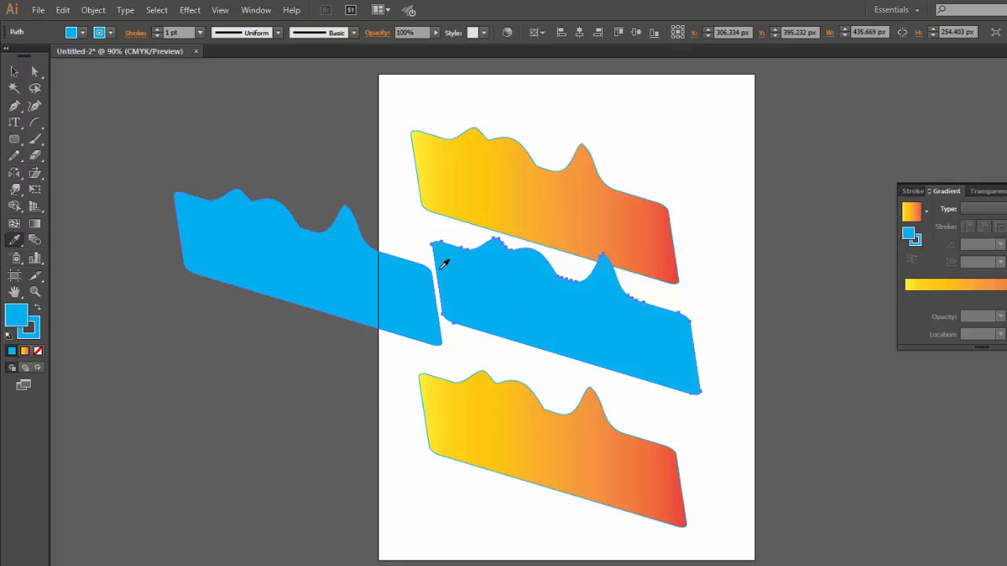
key(ctrl)
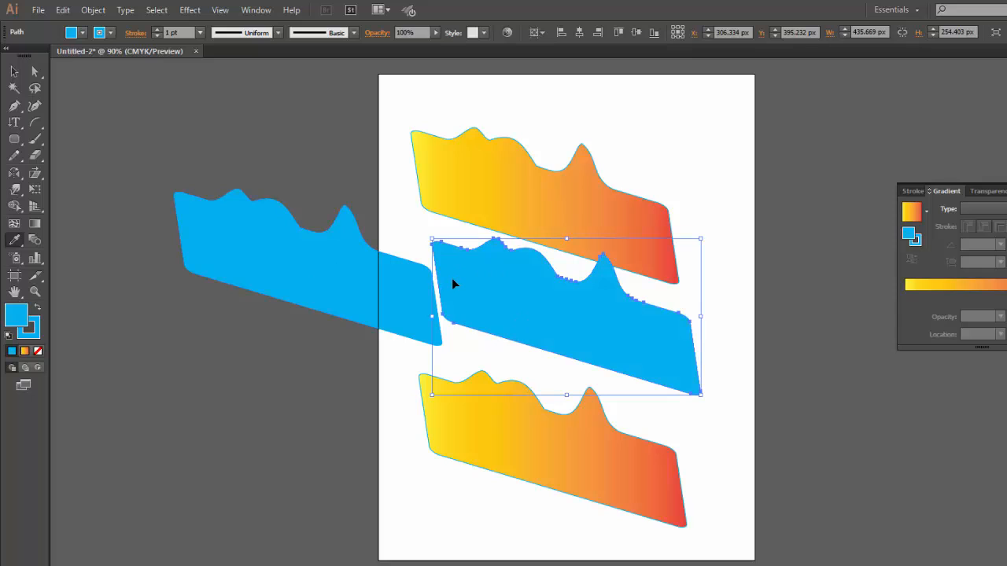
key(ctrl+z)
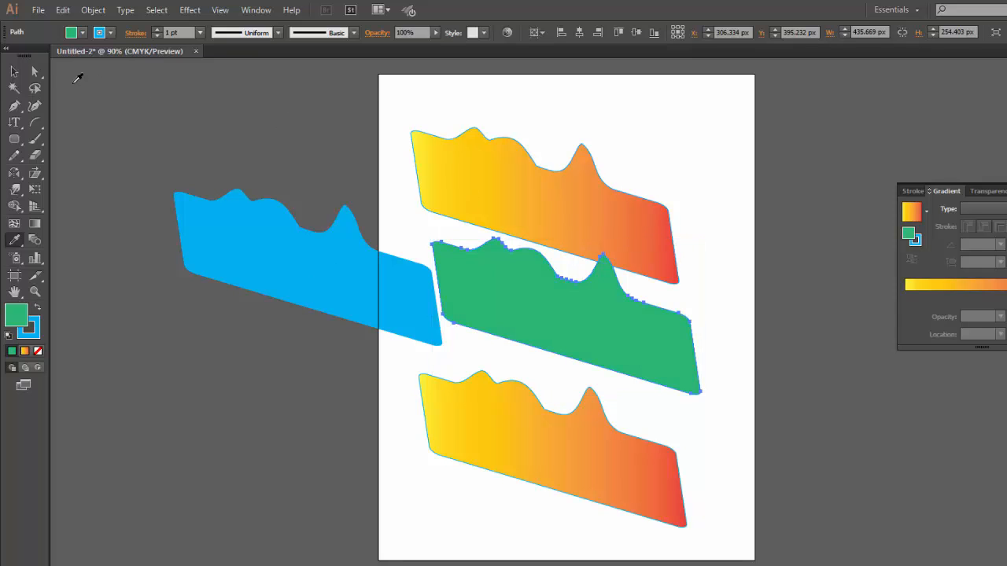
Copy the blue shape's fill onto the top gradient shape with the Eyedropper tool
click(16, 77)
click(269, 115)
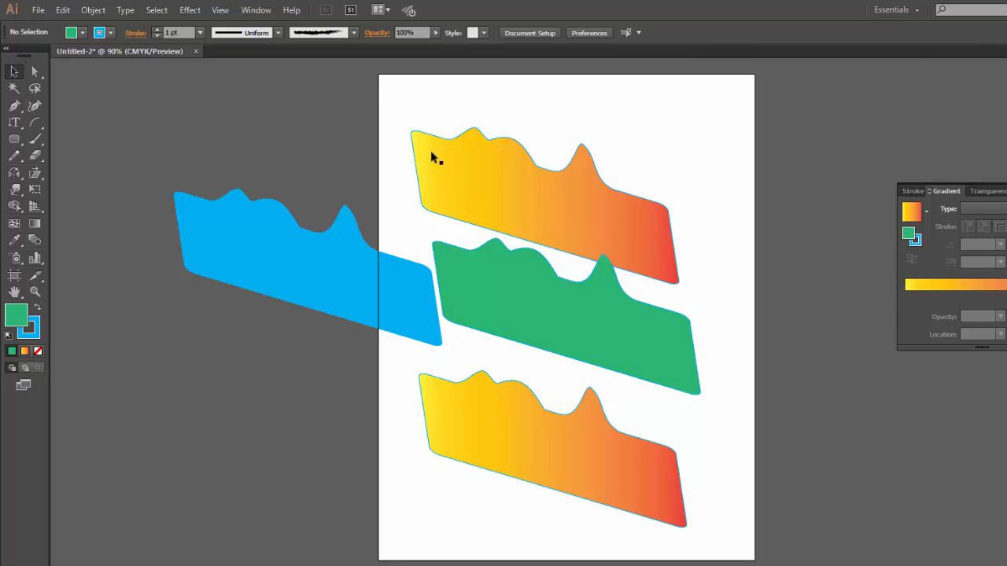
click(453, 163)
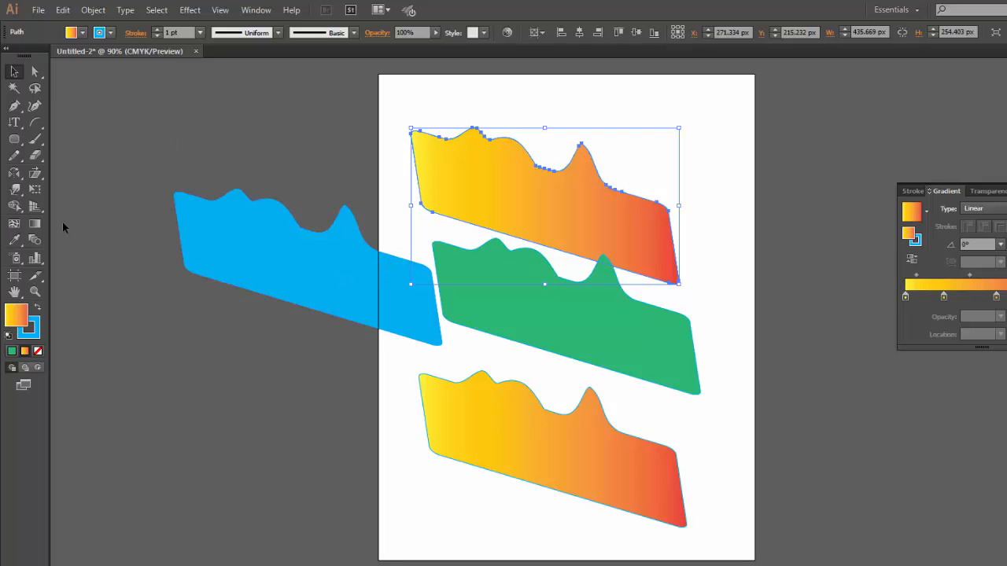
click(14, 240)
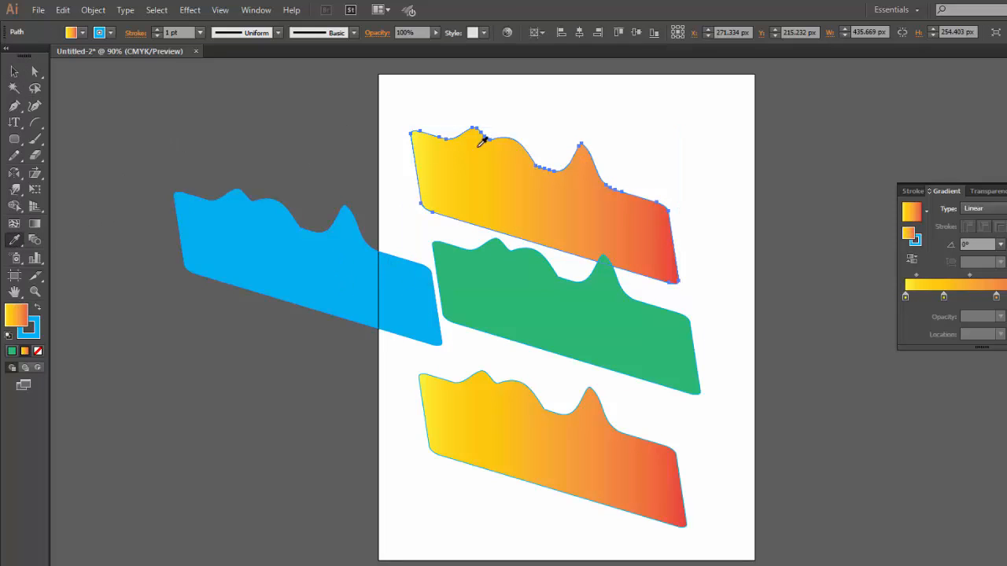
click(292, 256)
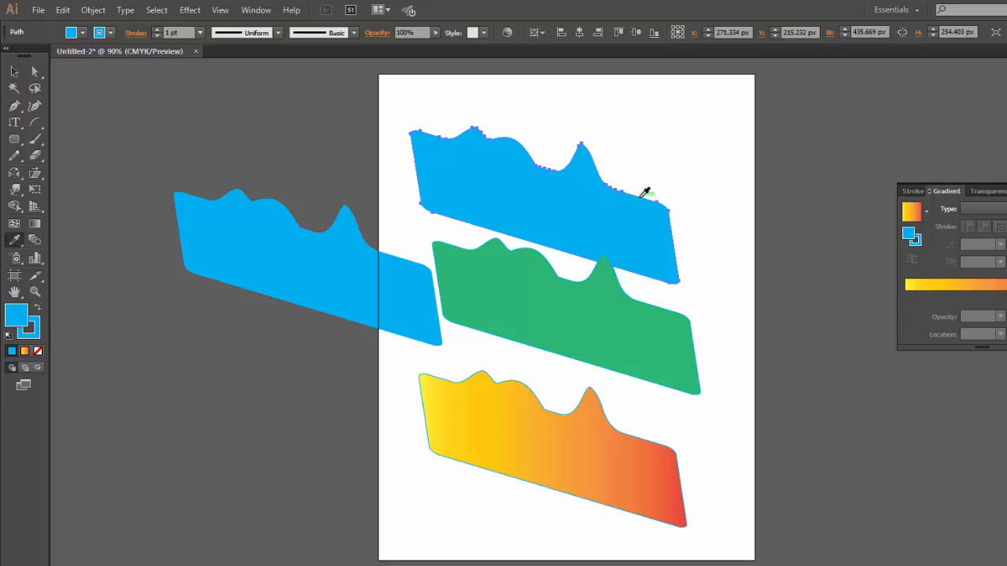
Zoom in on the top shape, pan across the enlarged artwork with the Hand tool, and fit the artboard in the window
click(11, 295)
mouse_move(510, 280)
mouse_down()
mouse_move(277, 387)
mouse_move(391, 172)
mouse_move(675, 241)
mouse_move(498, 339)
mouse_move(473, 251)
mouse_move(678, 244)
mouse_move(551, 326)
mouse_move(496, 281)
mouse_move(496, 268)
mouse_up()
ctrl+click(493, 268)
ctrl+click(494, 268)
ctrl+click(493, 268)
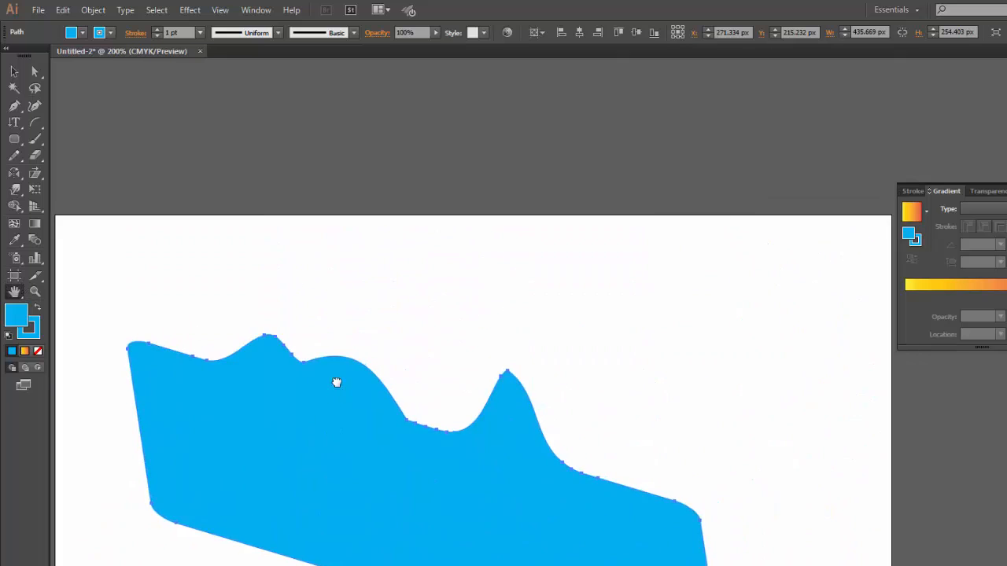
drag(337, 382, 409, 165)
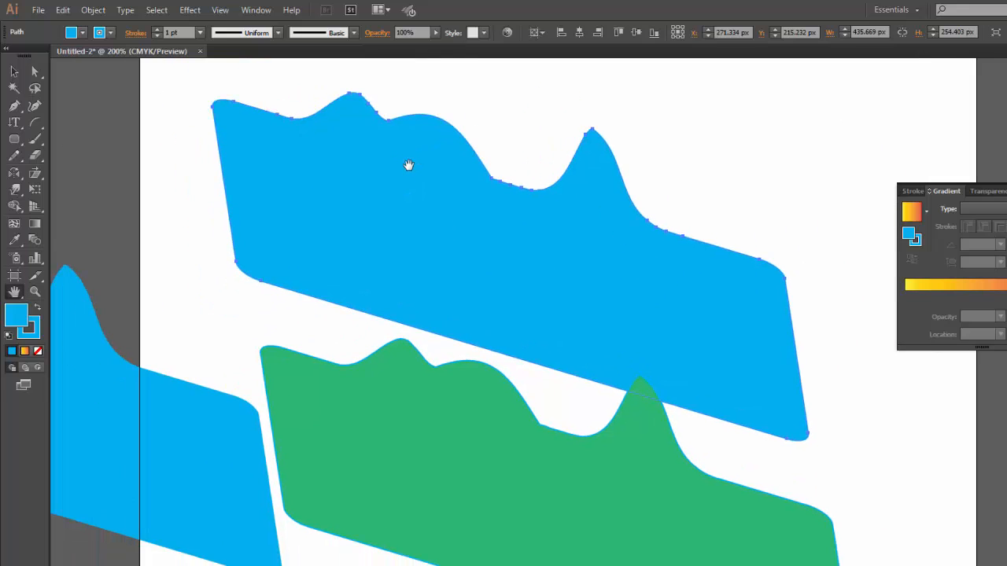
key(space)
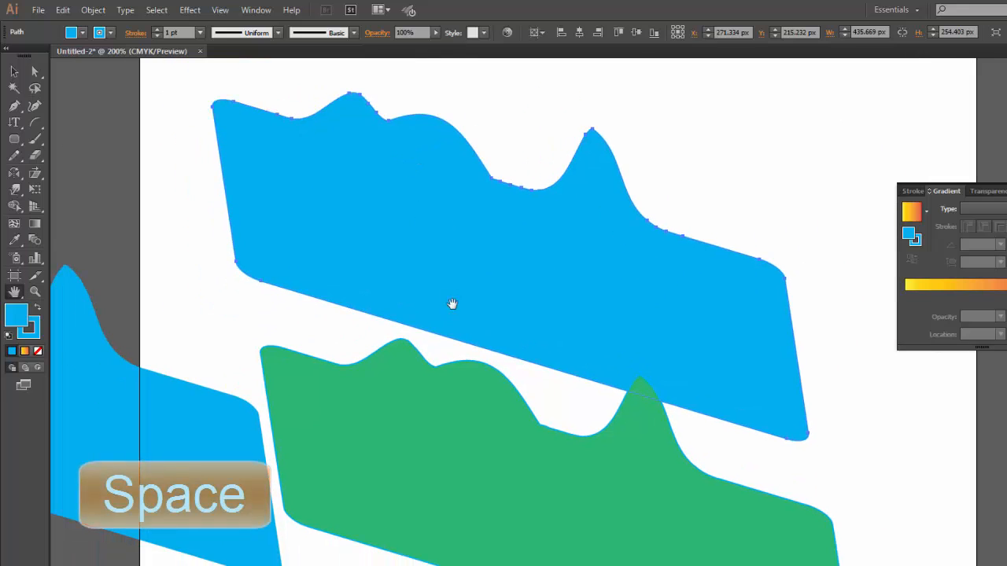
drag(451, 301, 458, 181)
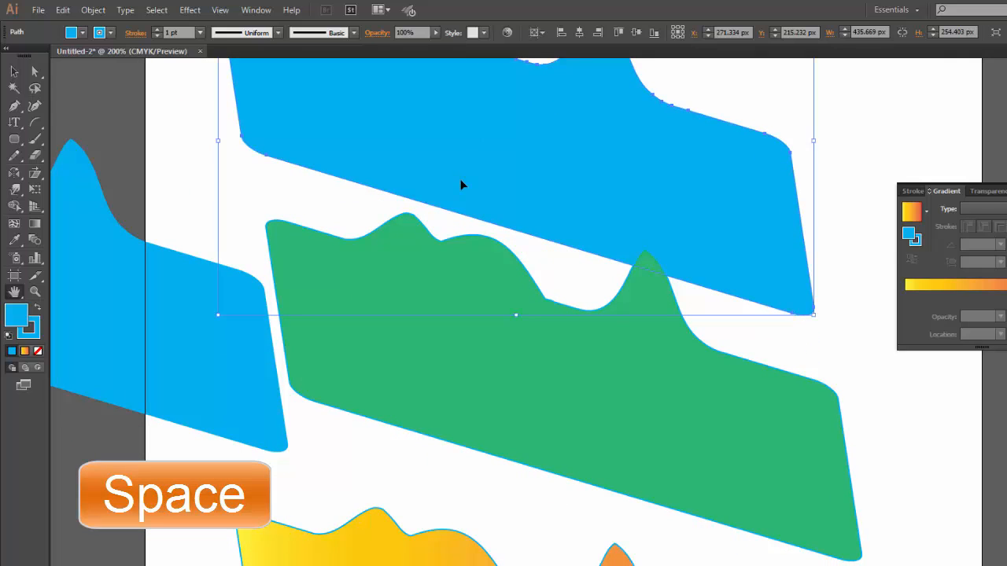
key(ctrl+0)
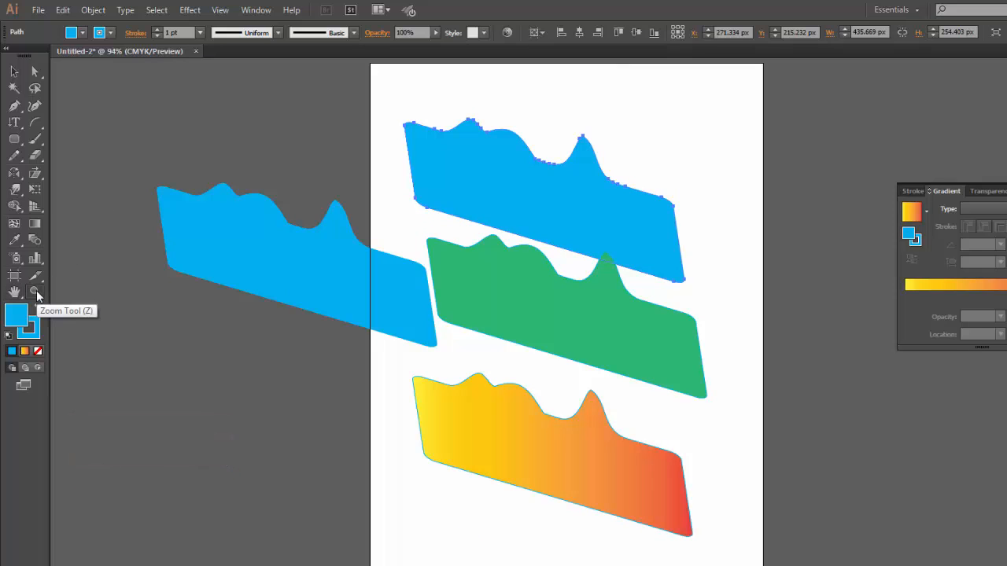
Magnify the artwork with the Zoom tool, zoom out to 50%, and return to the full artboard view
click(34, 292)
click(432, 257)
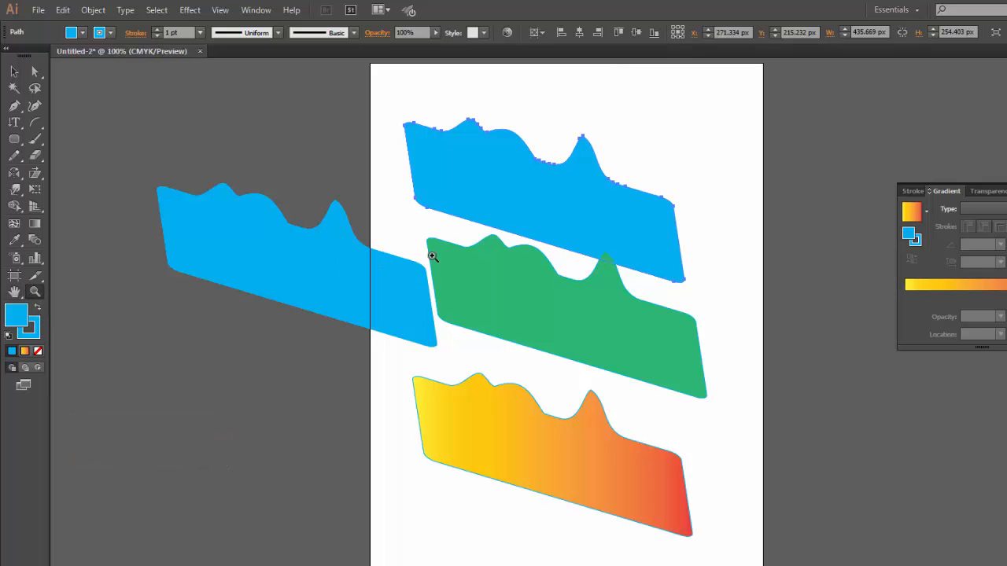
key(ctrl+alt+space)
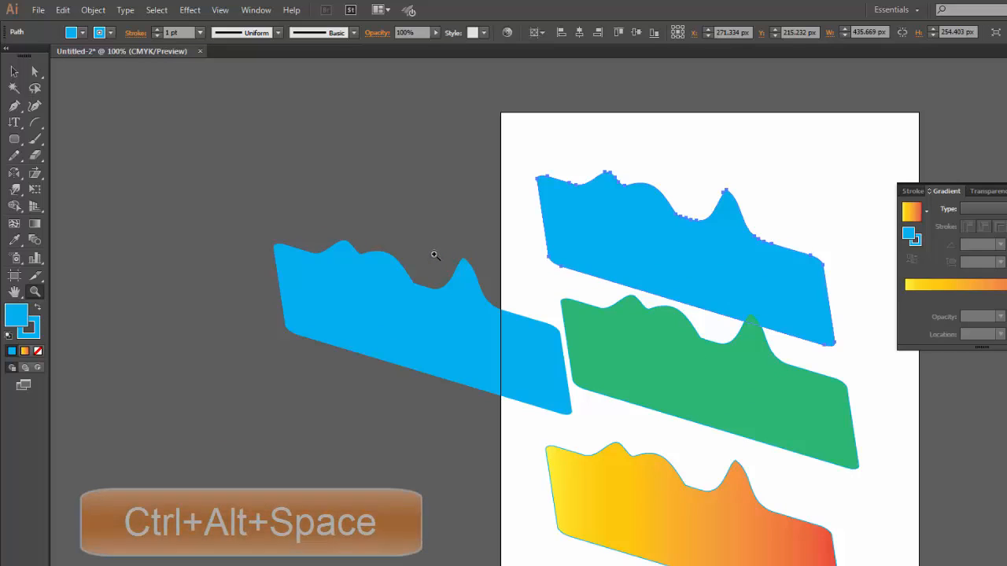
key(ctrl+alt+space)
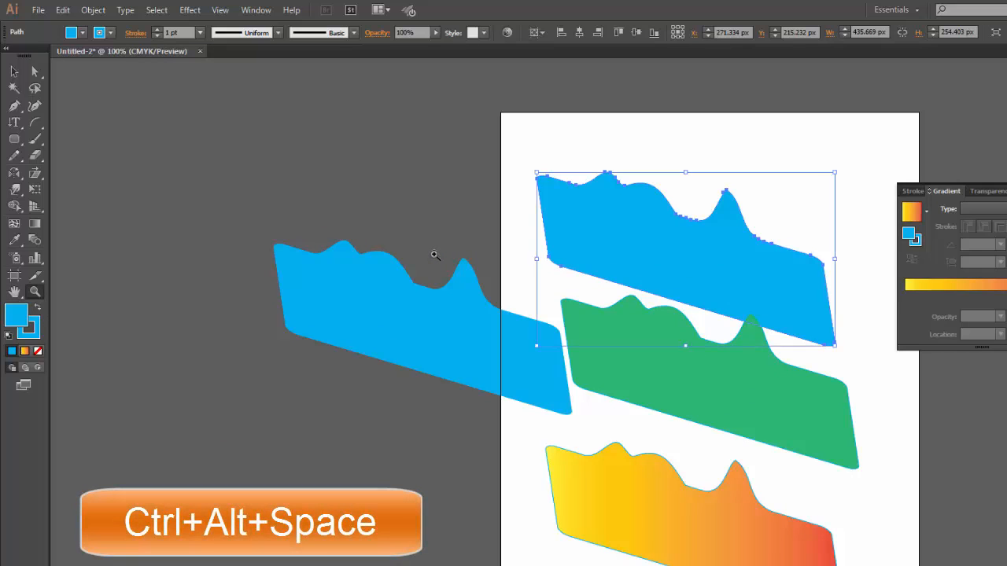
ctrl+alt+click(569, 278)
ctrl+alt+click(569, 278)
ctrl+alt+click(568, 277)
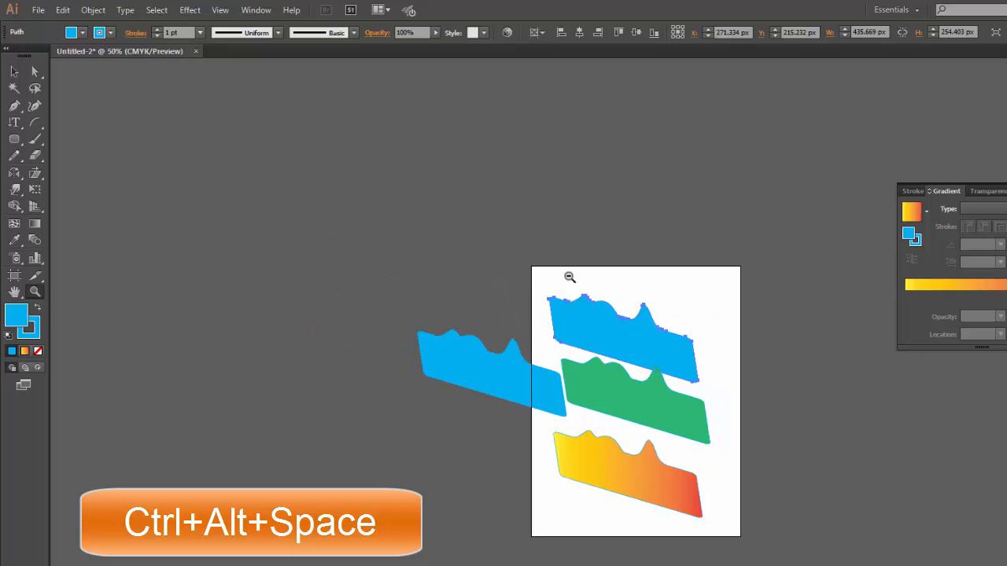
key(ctrl+0)
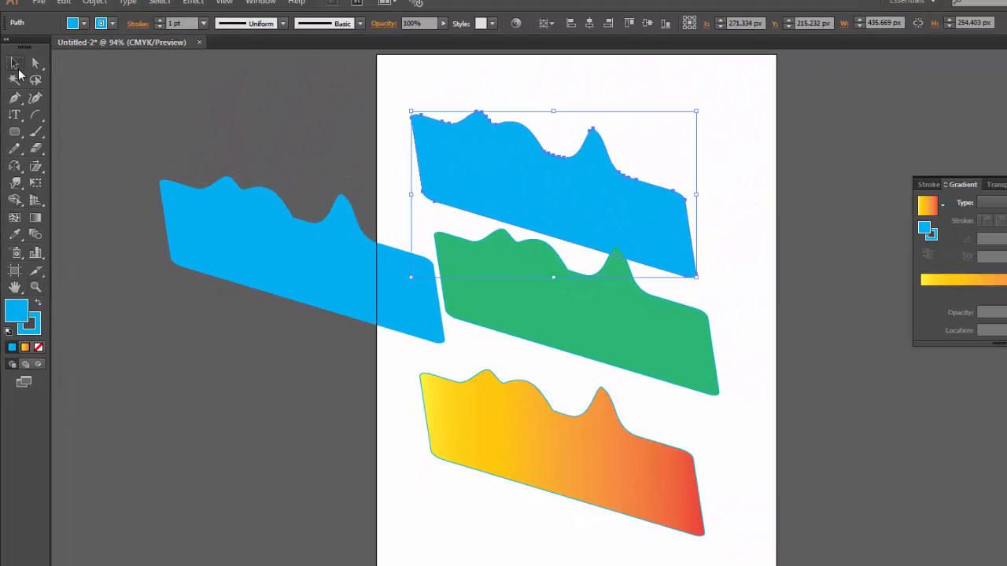
Deselect the shape, reset the fill and stroke to the default white and black, and inspect the fill's Color Picker without changing it
click(15, 64)
click(99, 126)
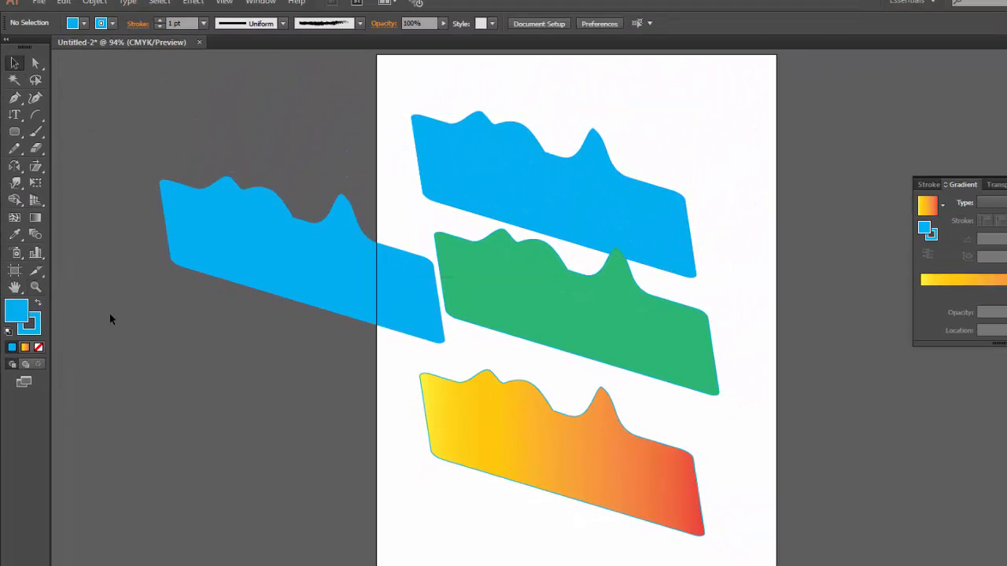
key(d)
double_click(17, 310)
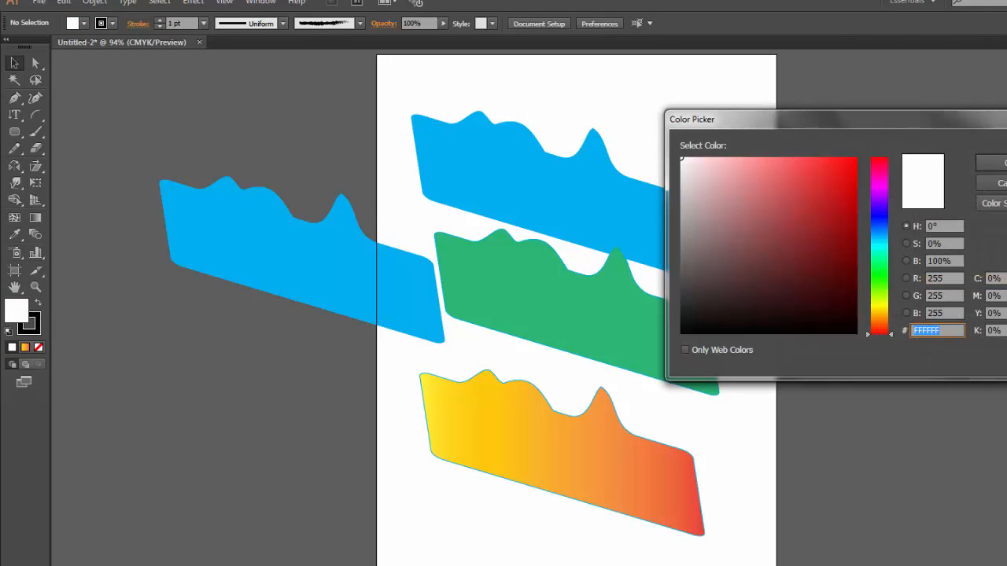
click(1001, 182)
Set the top shape's fill to the grey-blue 61747A with the Color Picker
click(551, 177)
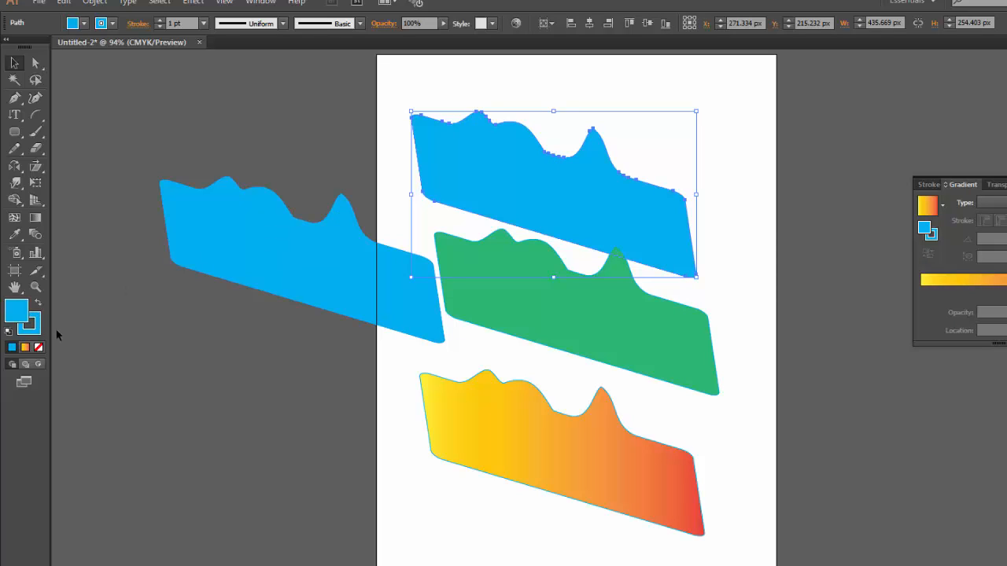
double_click(16, 313)
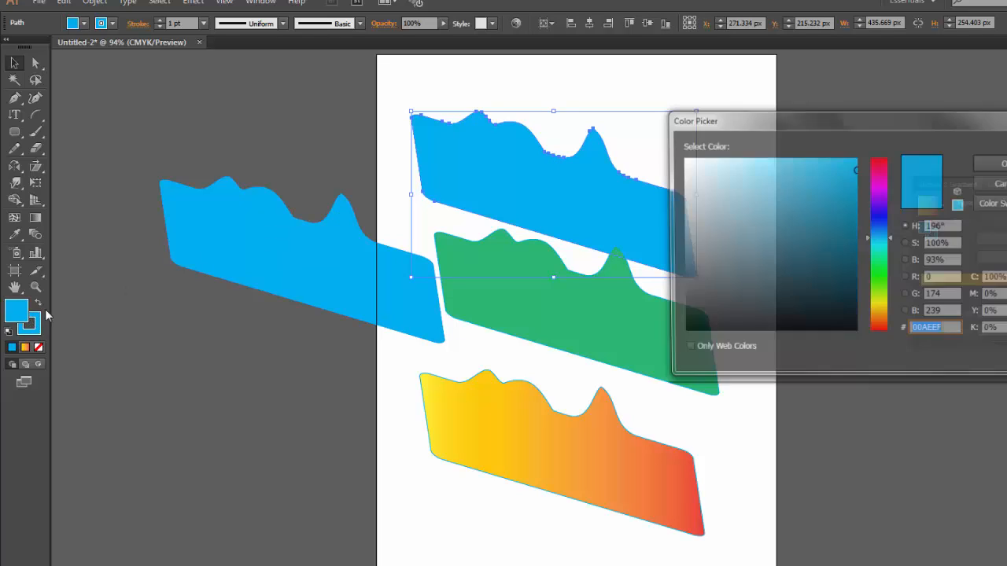
click(717, 249)
click(983, 167)
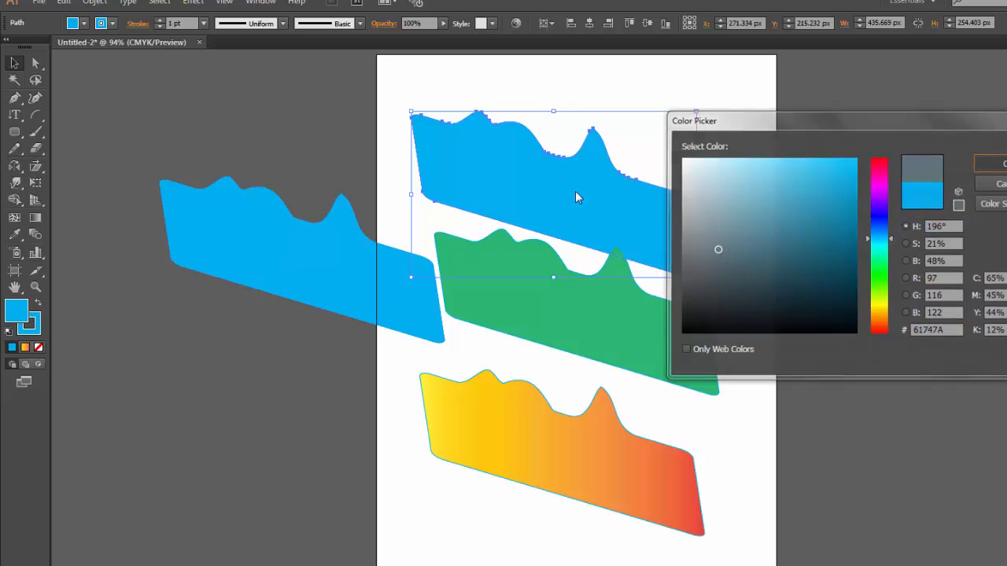
Fill the top shape with an orange swatch and set its stroke to the dark slate colour 31484F
click(84, 23)
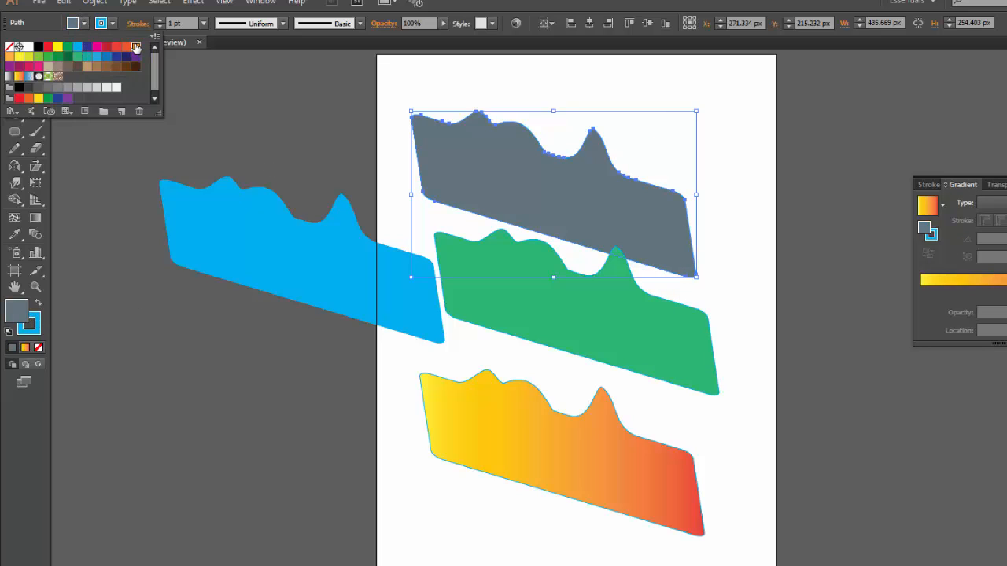
click(140, 47)
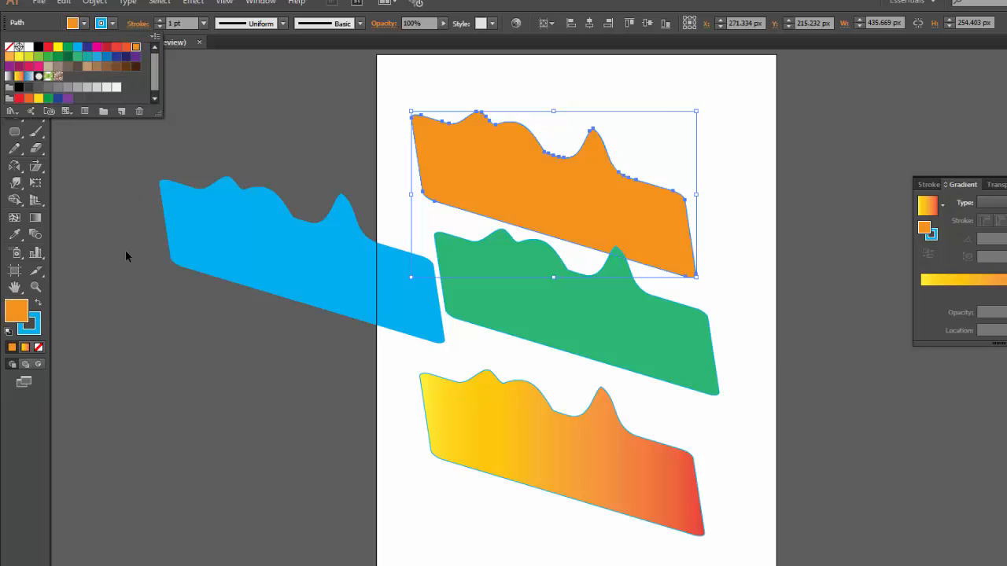
click(36, 334)
double_click(36, 334)
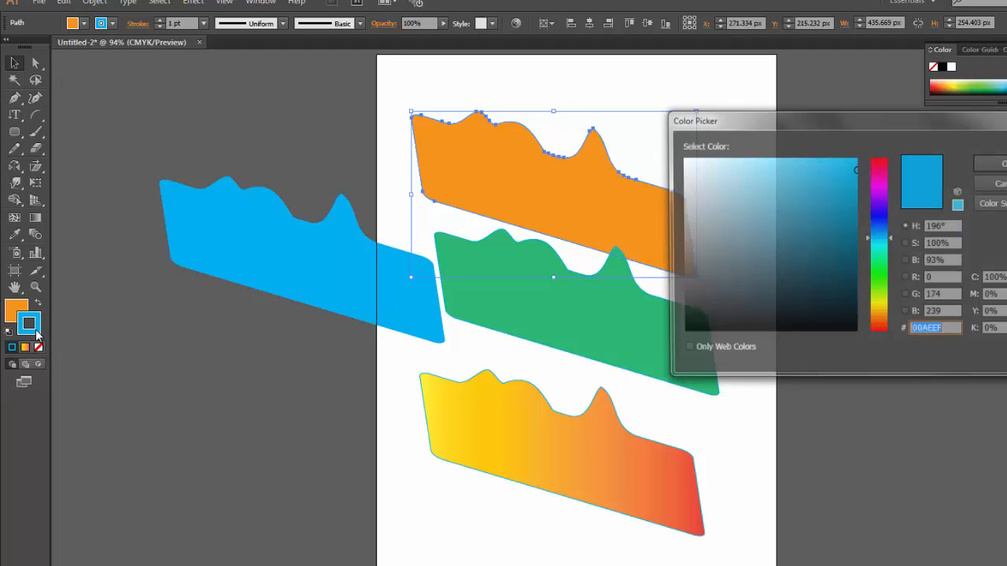
text(31484F)
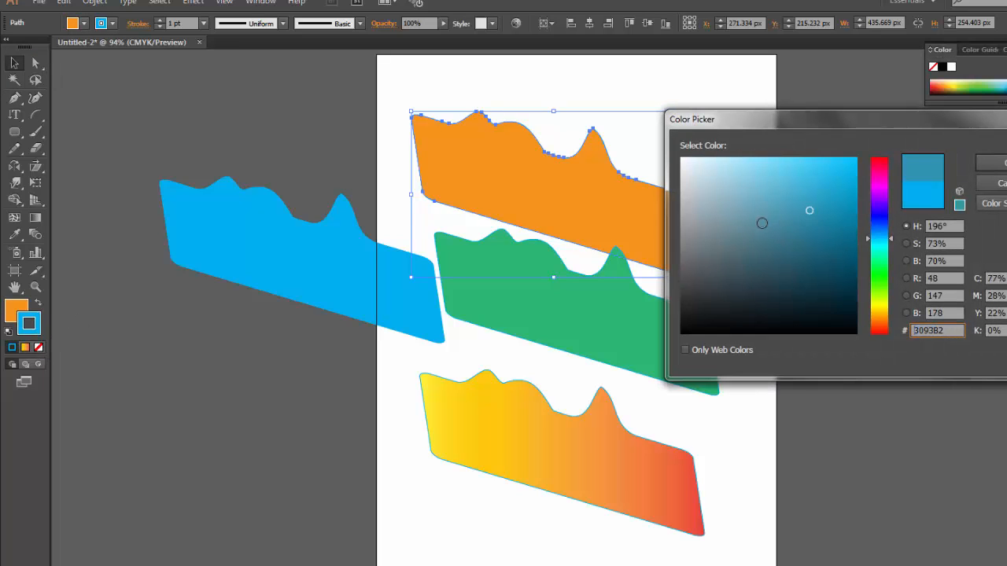
click(997, 161)
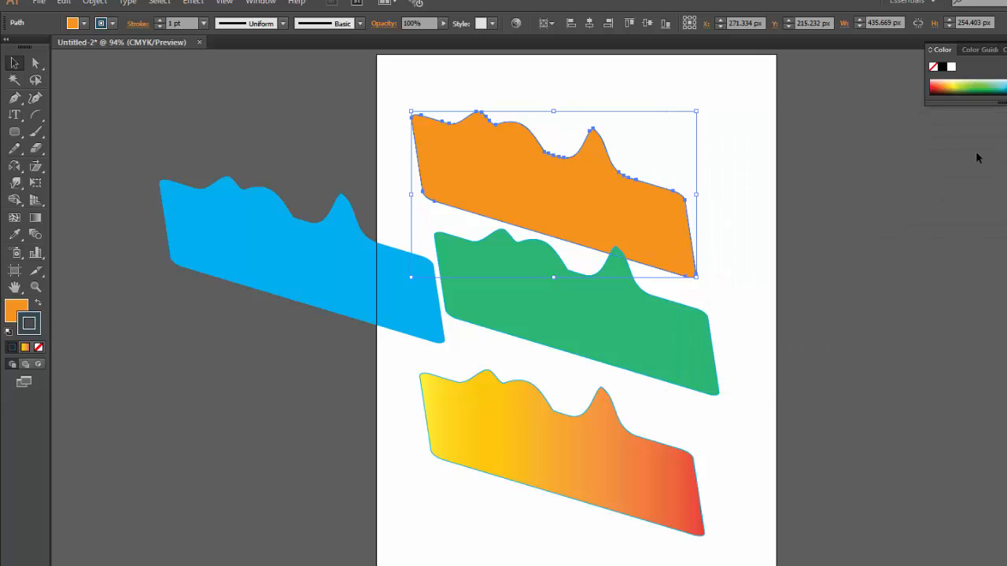
click(165, 281)
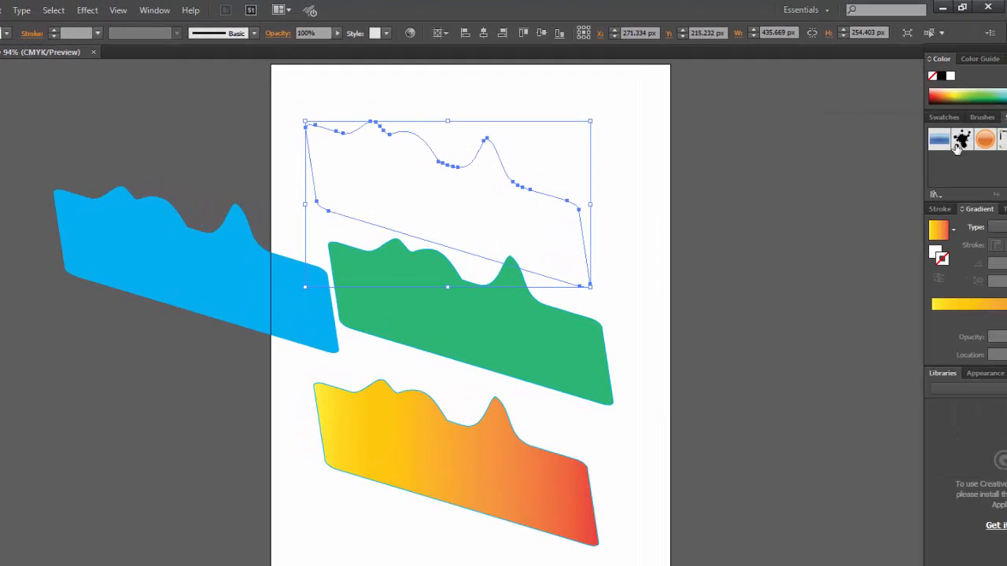
Examine the swatches, the brushes and the Color Guide's shades
click(944, 117)
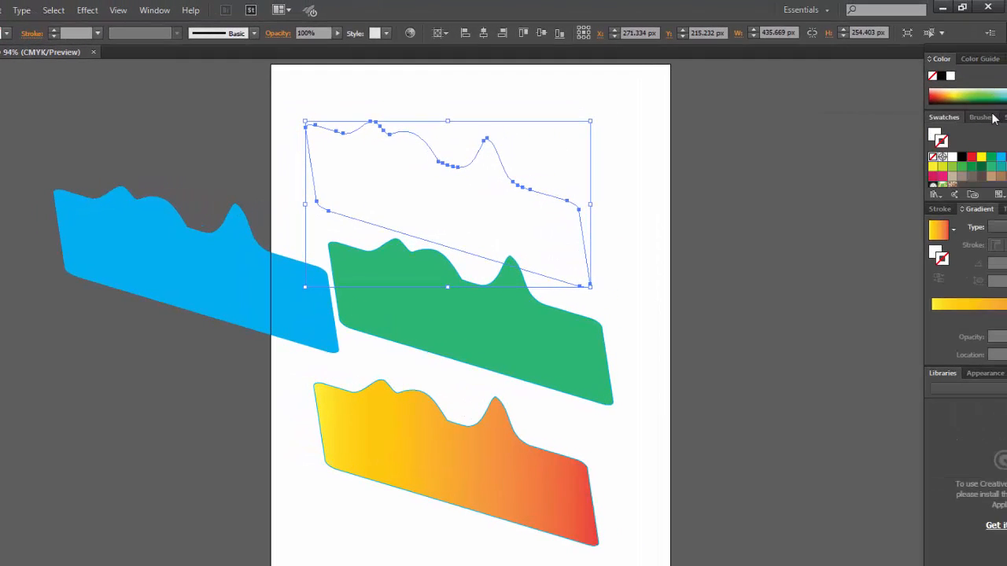
click(991, 117)
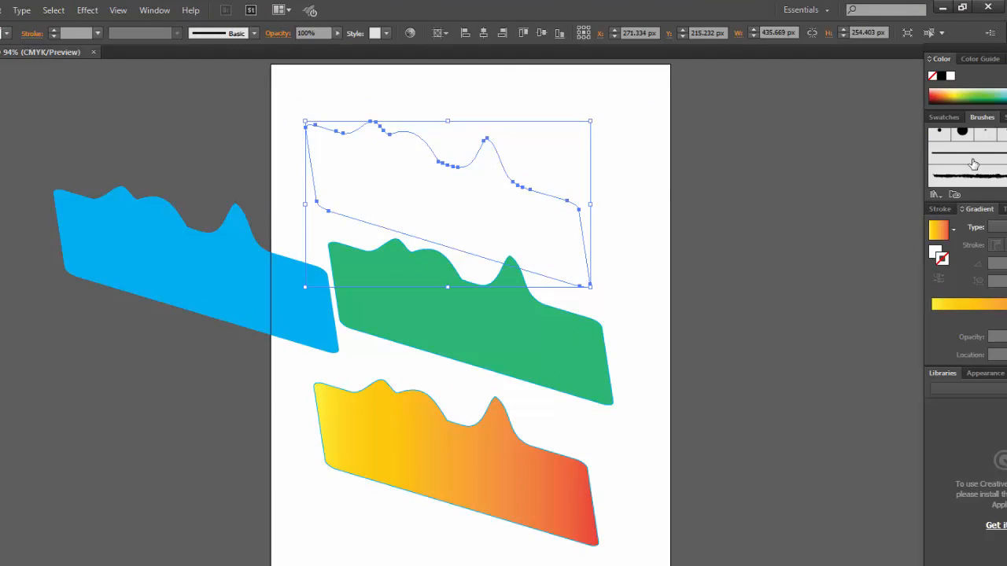
click(971, 59)
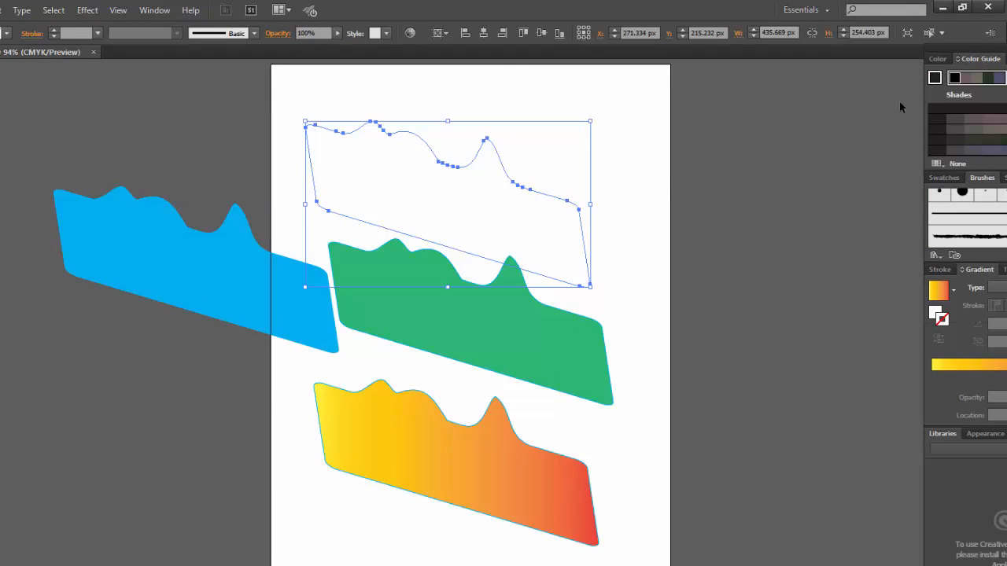
Detach the panel dock, collapse it to icons and move it back against the workspace edge
mouse_move(974, 48)
mouse_down()
mouse_move(846, 57)
mouse_move(887, 53)
mouse_up()
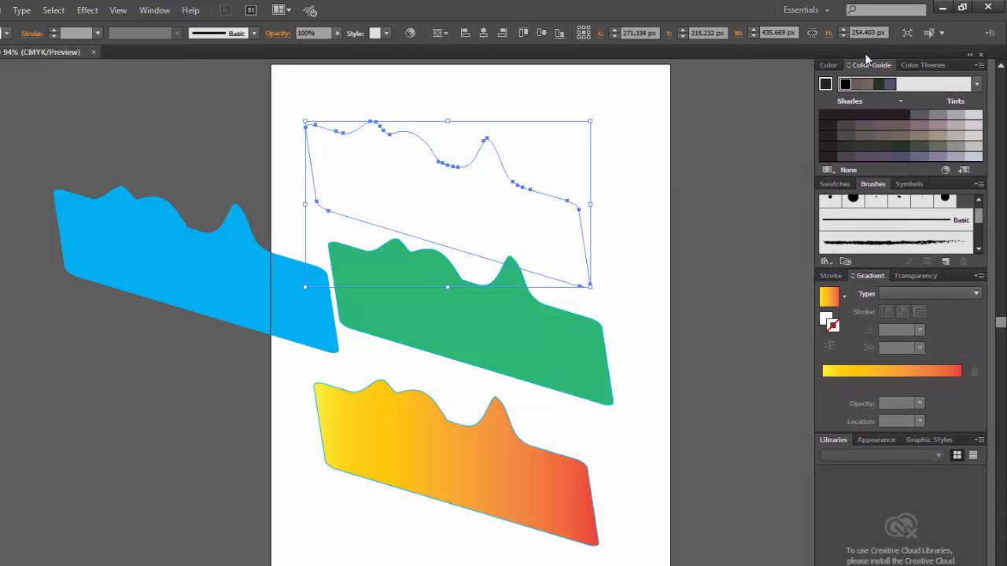
click(970, 57)
drag(817, 54, 975, 56)
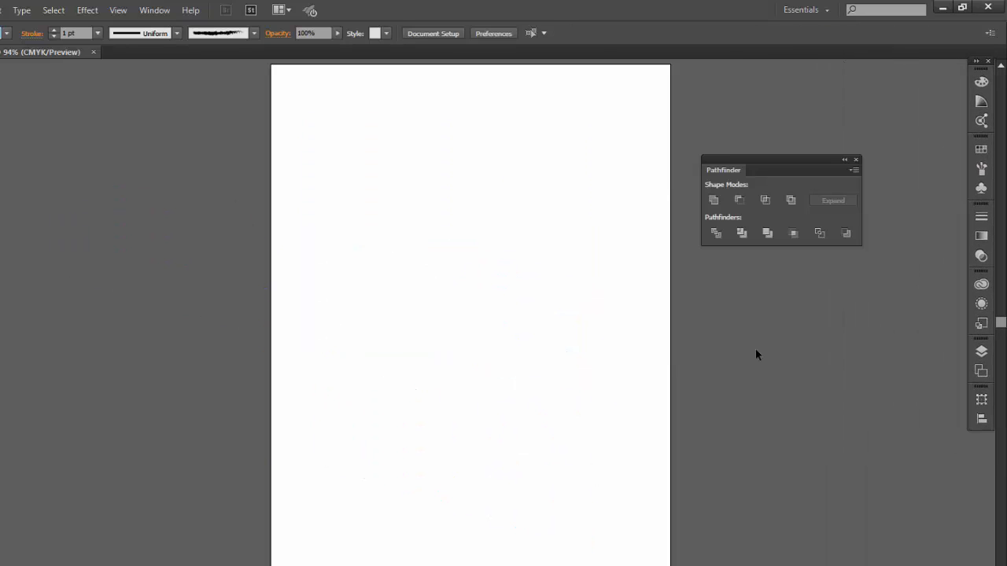
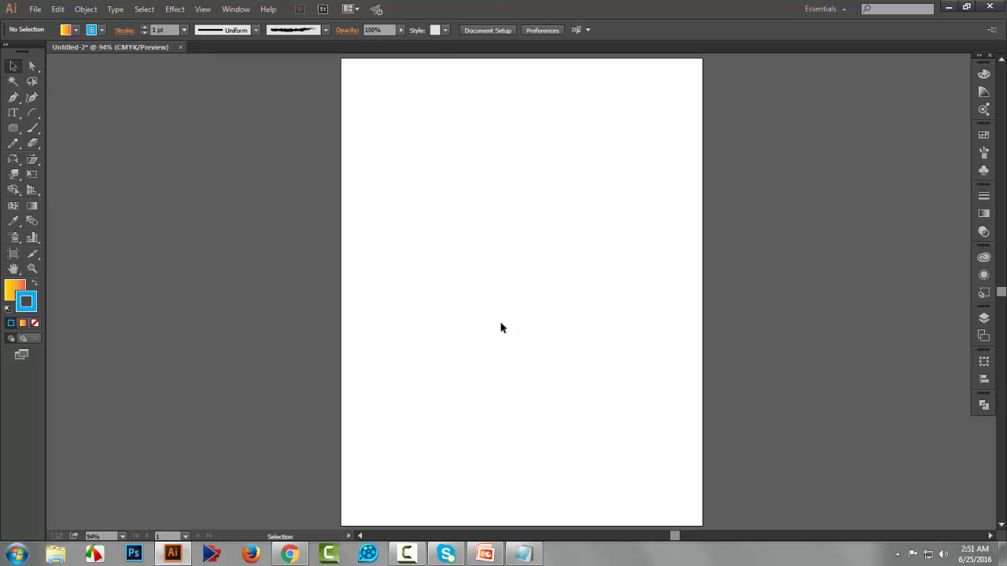
Switch to Chrome and browse the Google image results for US independence day T-shirt designs
click(281, 557)
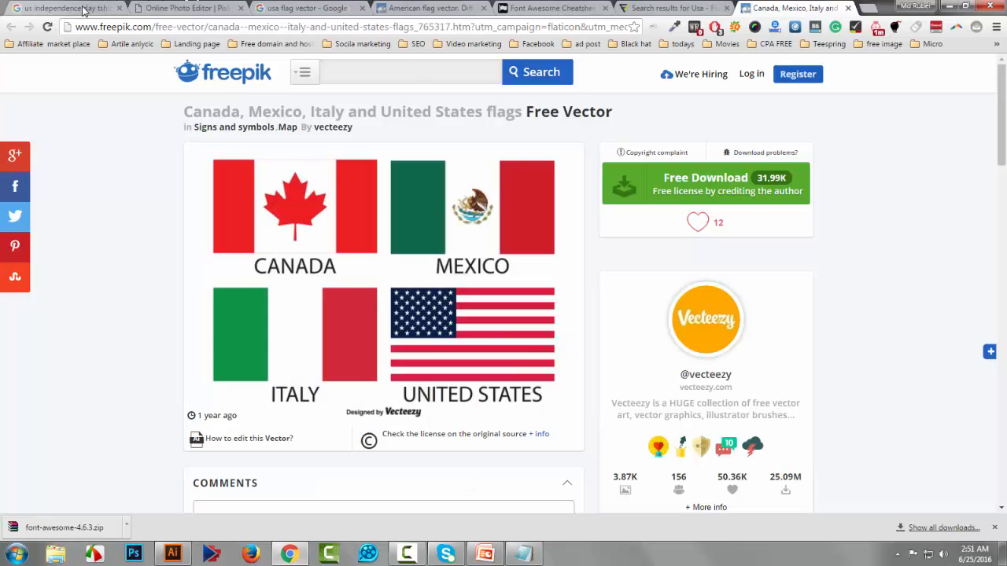
click(81, 8)
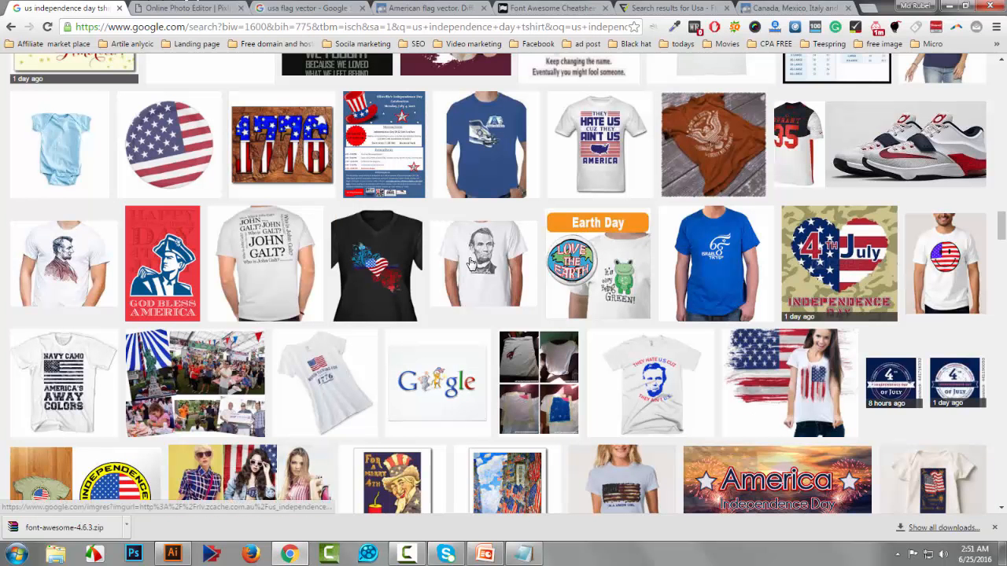
scroll(470, 263, up, 1)
scroll(470, 263, up, 10)
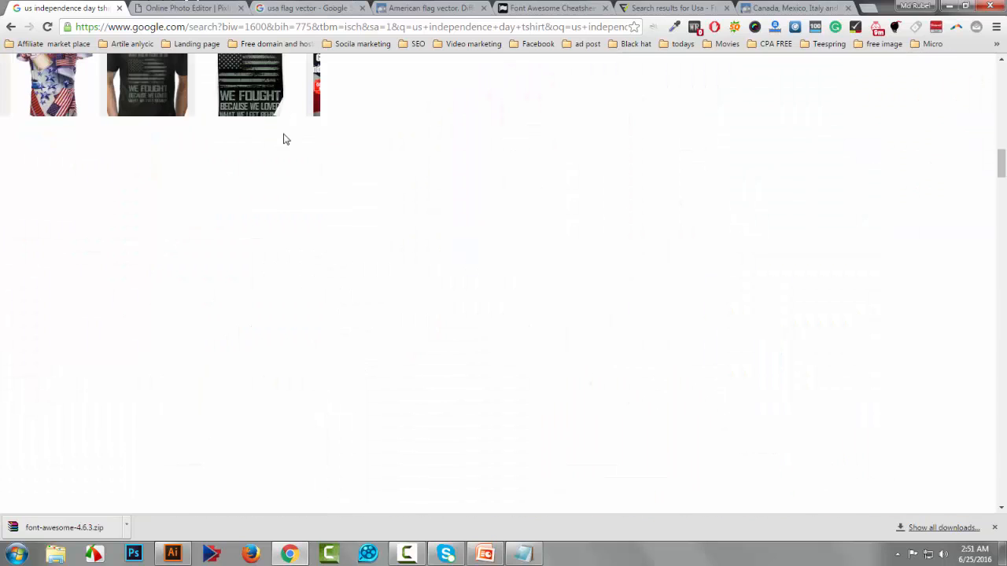
scroll(284, 139, up, 5)
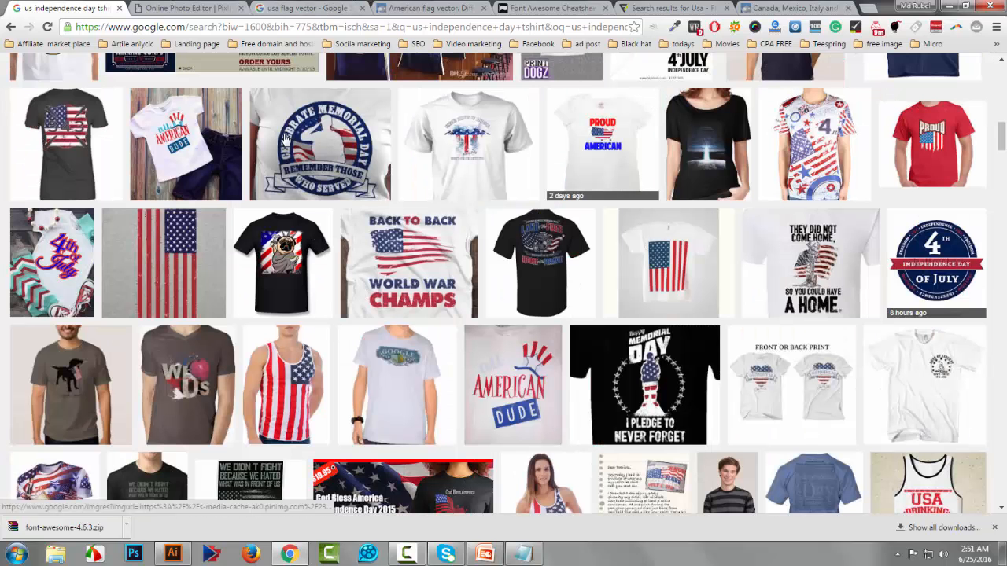
Look through the image results for Independence Day T-shirt designs, examining their flags, slogans and layouts
scroll(284, 138, up, 5)
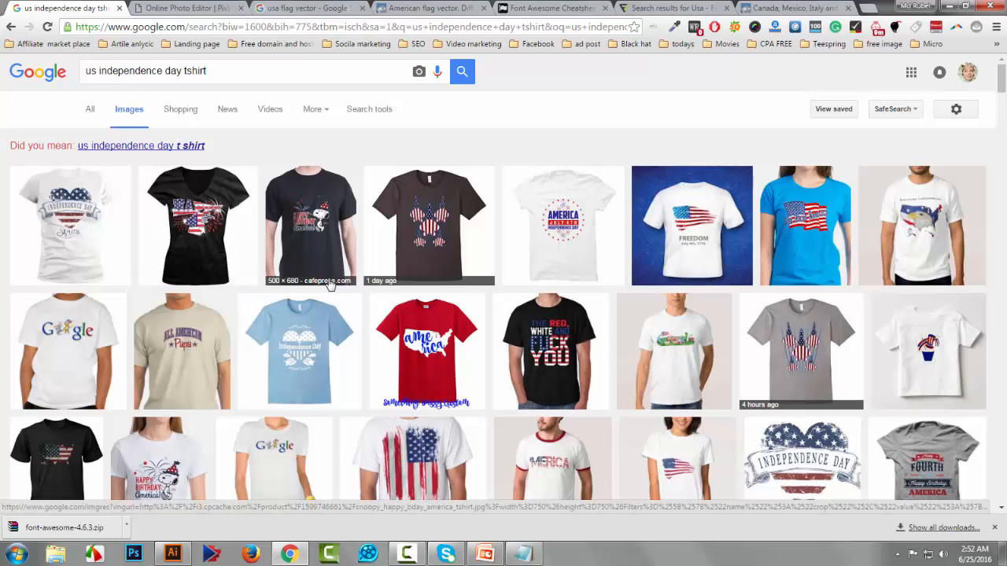
scroll(329, 283, down, 2)
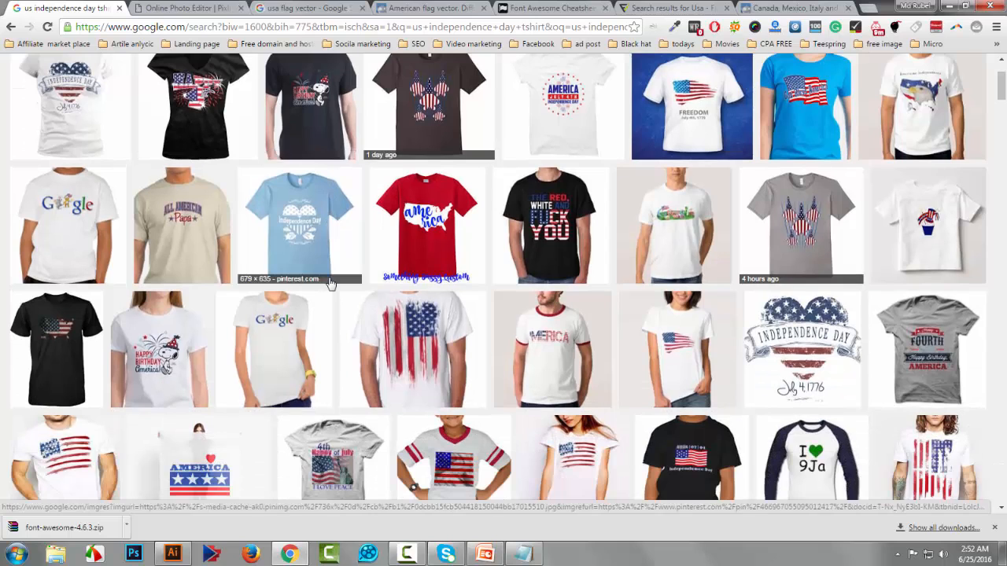
scroll(329, 283, down, 3)
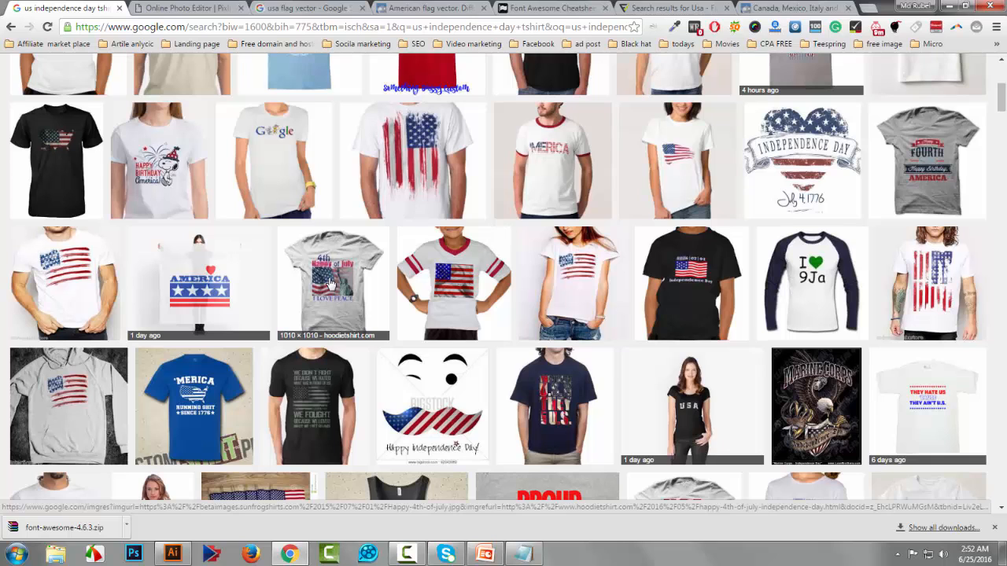
scroll(331, 283, down, 2)
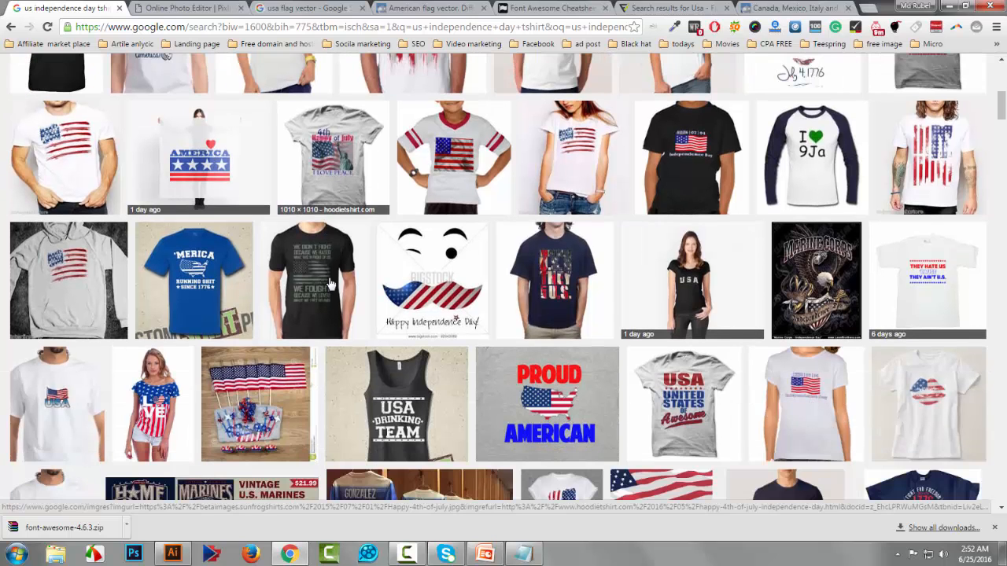
scroll(331, 285, down, 2)
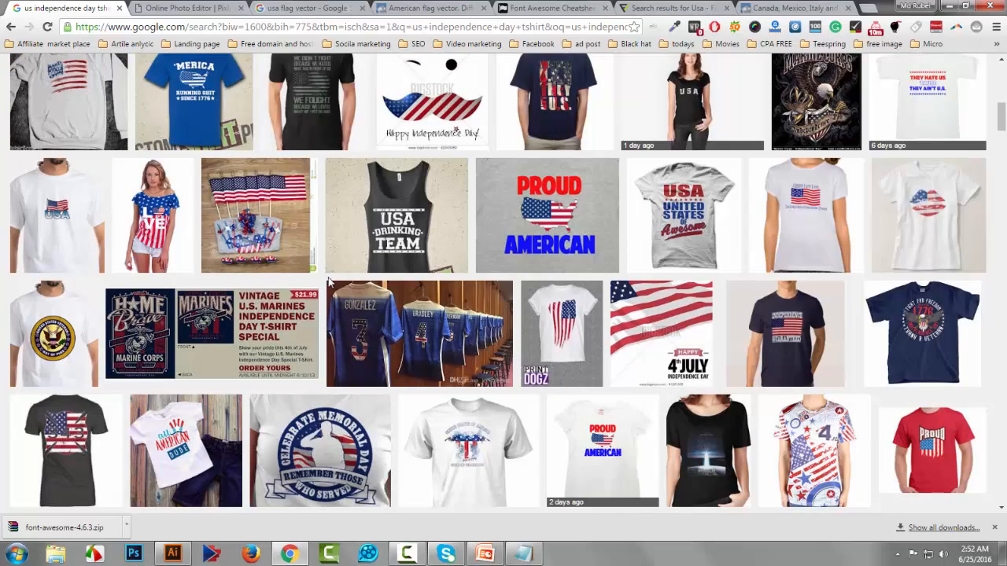
scroll(328, 277, down, 10)
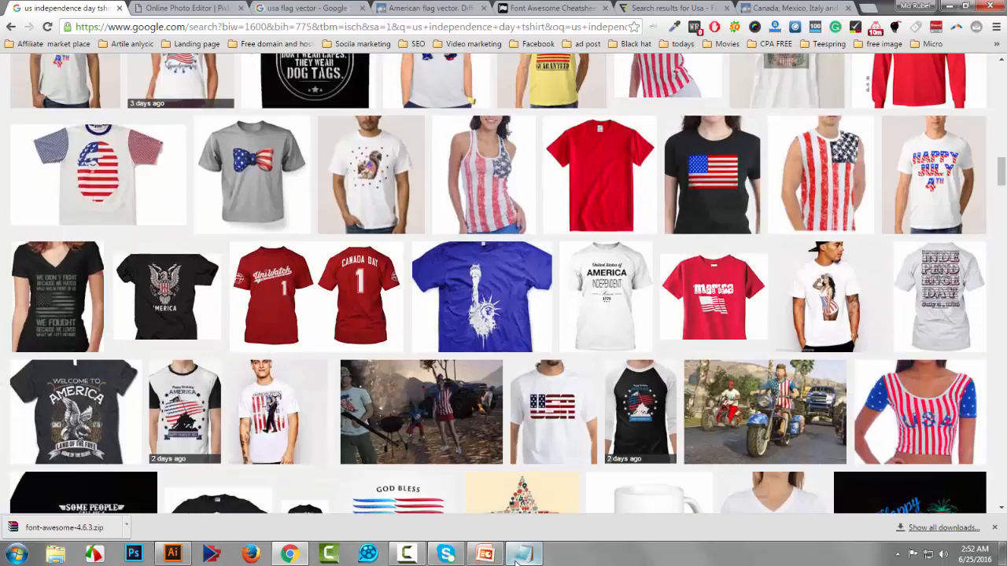
Switch to the Notepad file and review the slogans INDEPENDENCE DAY and 4TH OF JULY, before returning to the browser
click(522, 554)
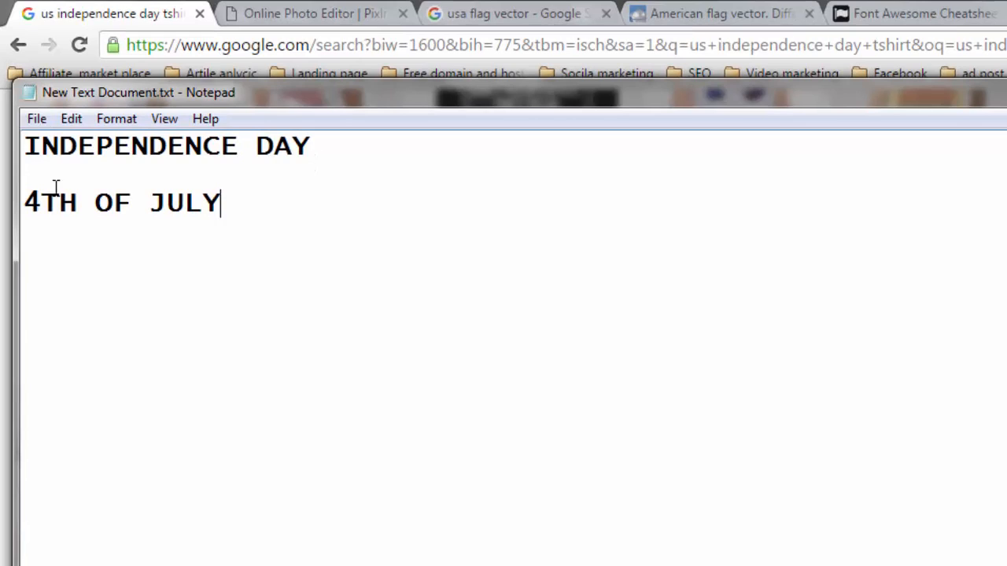
drag(23, 200, 208, 197)
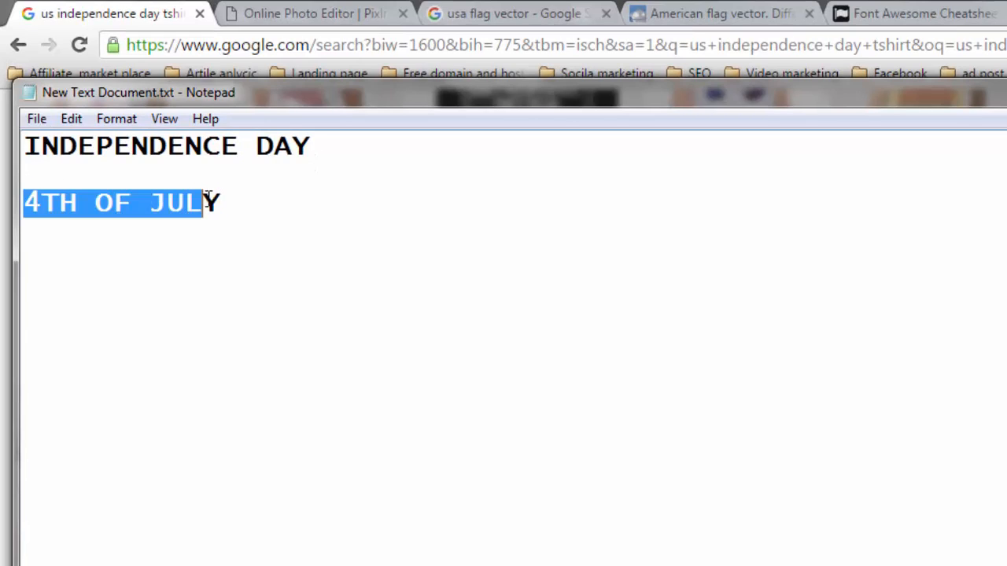
click(167, 167)
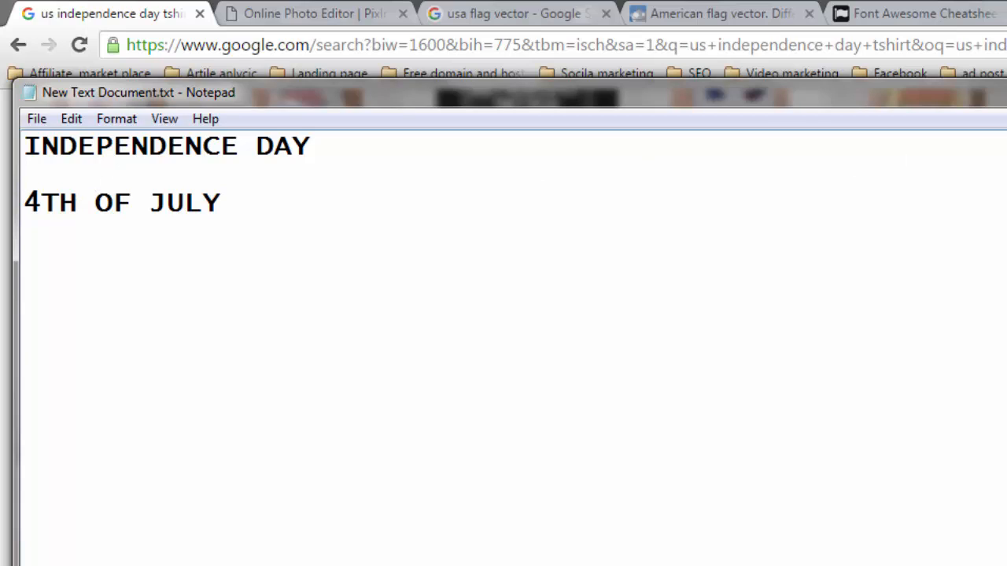
drag(266, 224, 19, 127)
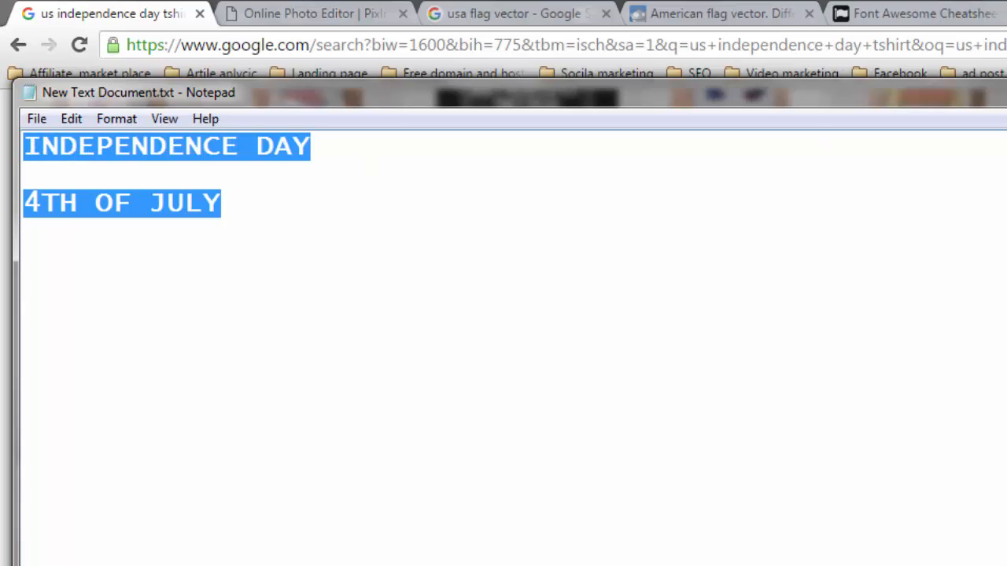
click(912, 52)
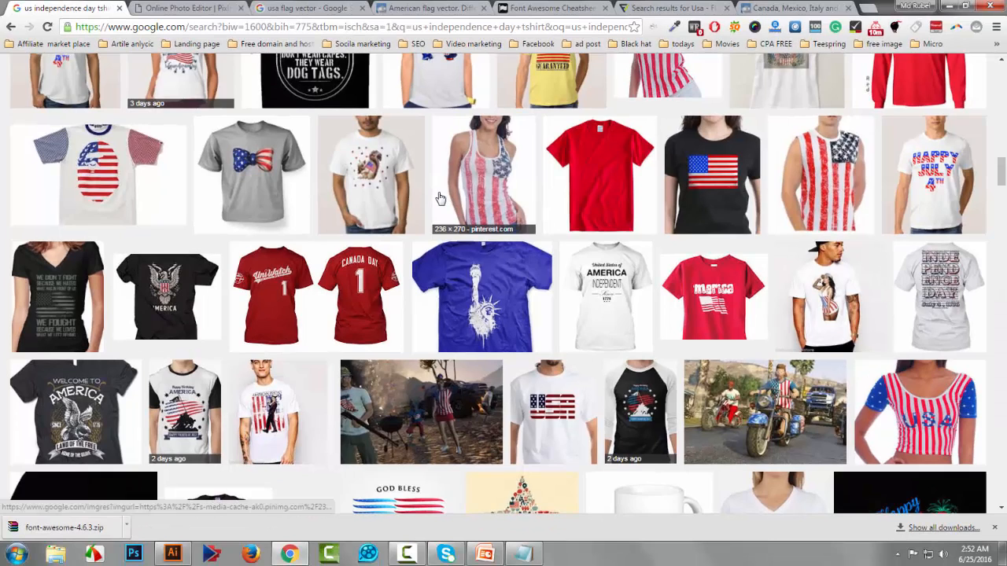
Check more T-shirt results, the usa flag vector search and Freepik's American flag vector page for flag artwork
scroll(441, 199, down, 10)
scroll(441, 198, up, 5)
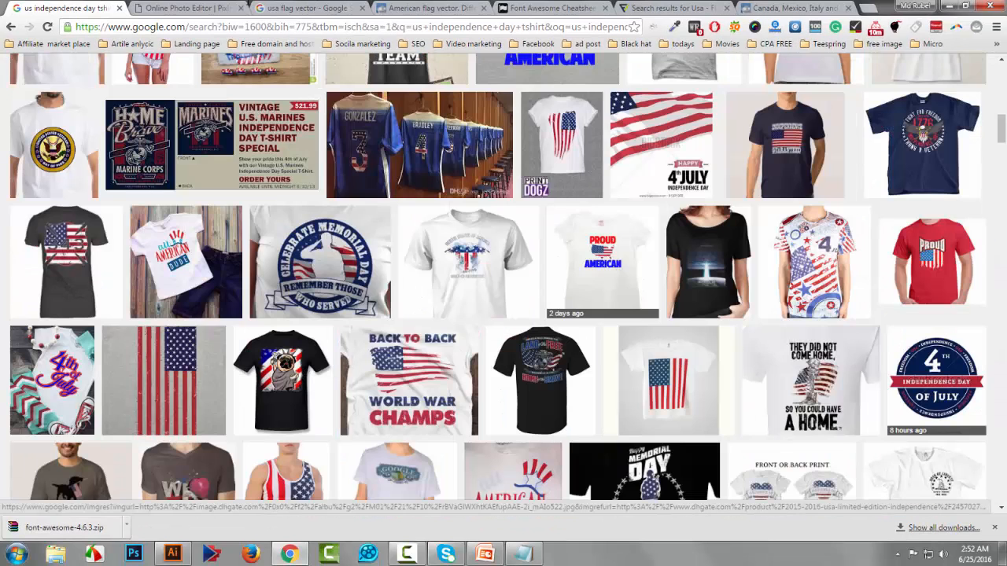
click(289, 7)
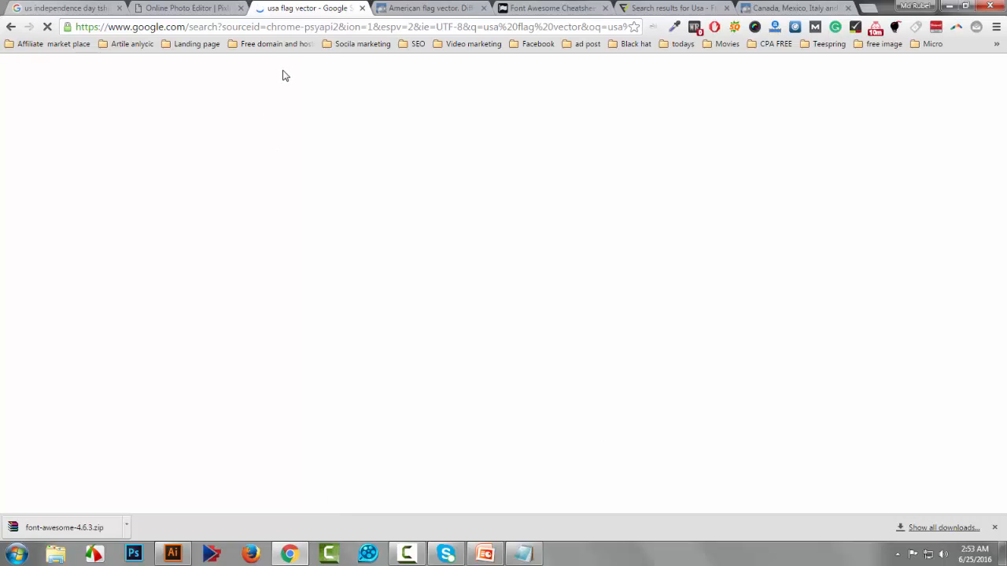
click(402, 11)
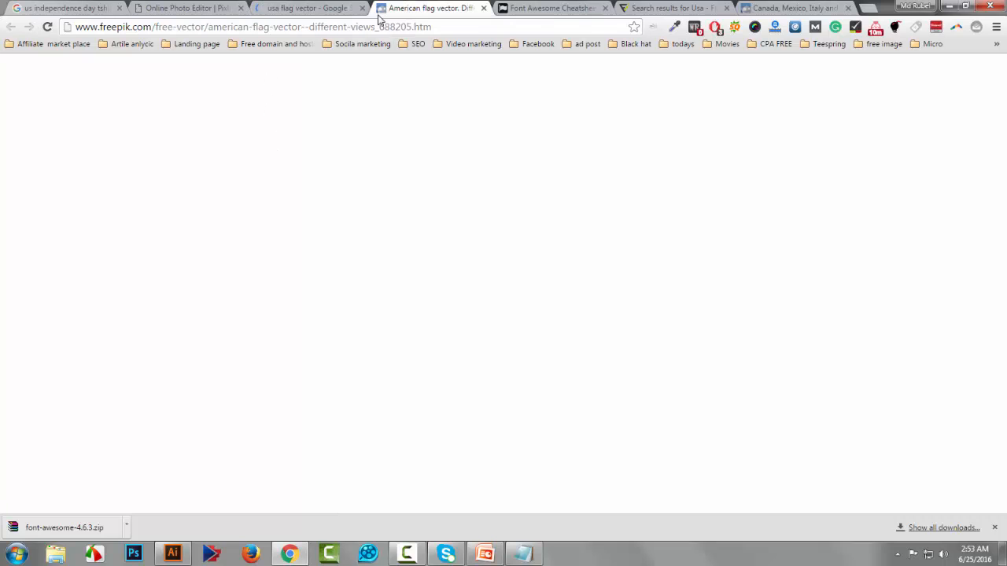
click(310, 5)
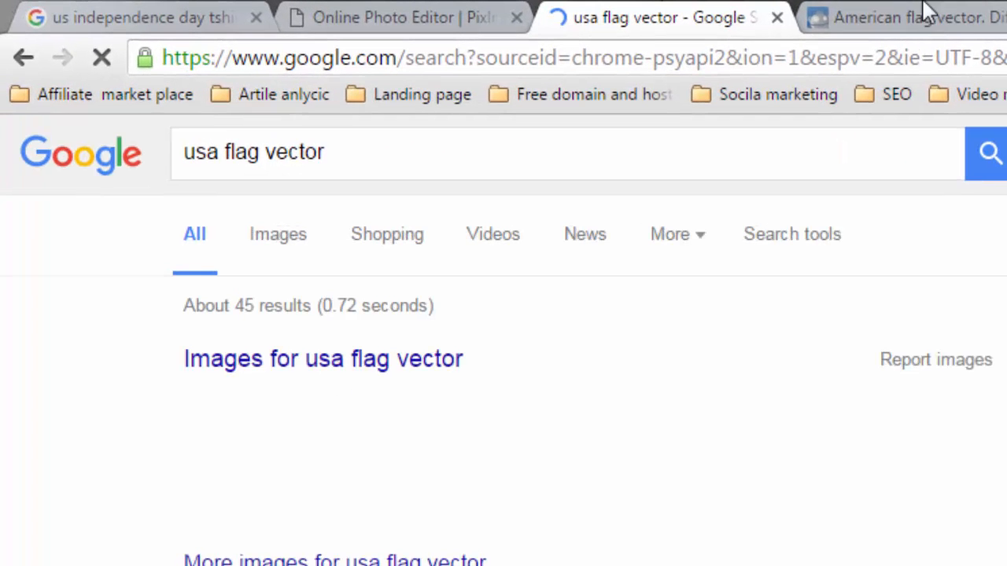
click(899, 11)
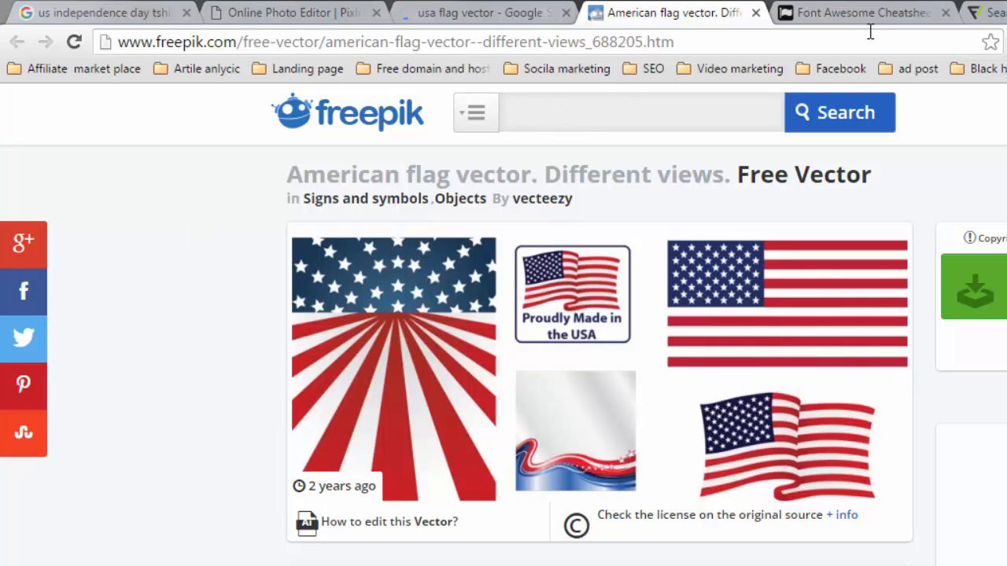
click(988, 13)
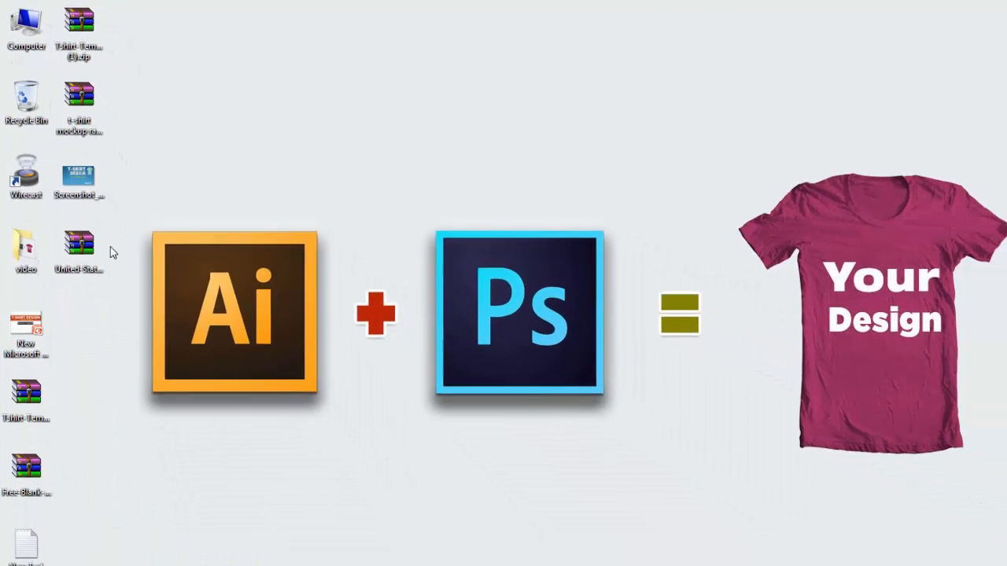
Open the United States and Great Britain flags archive on the desktop and load its 04.ai file in Illustrator
click(103, 254)
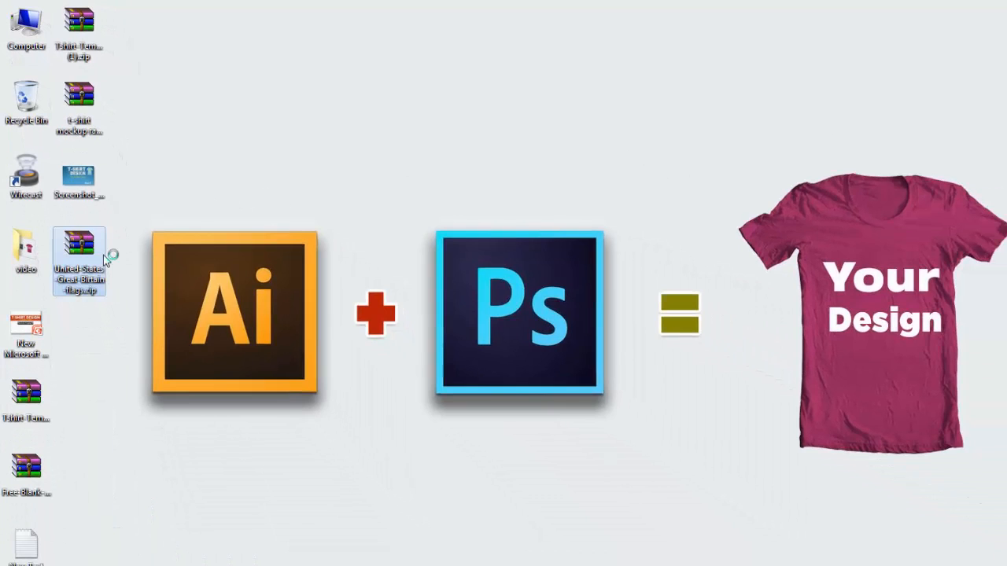
double_click(105, 255)
drag(67, 175, 71, 179)
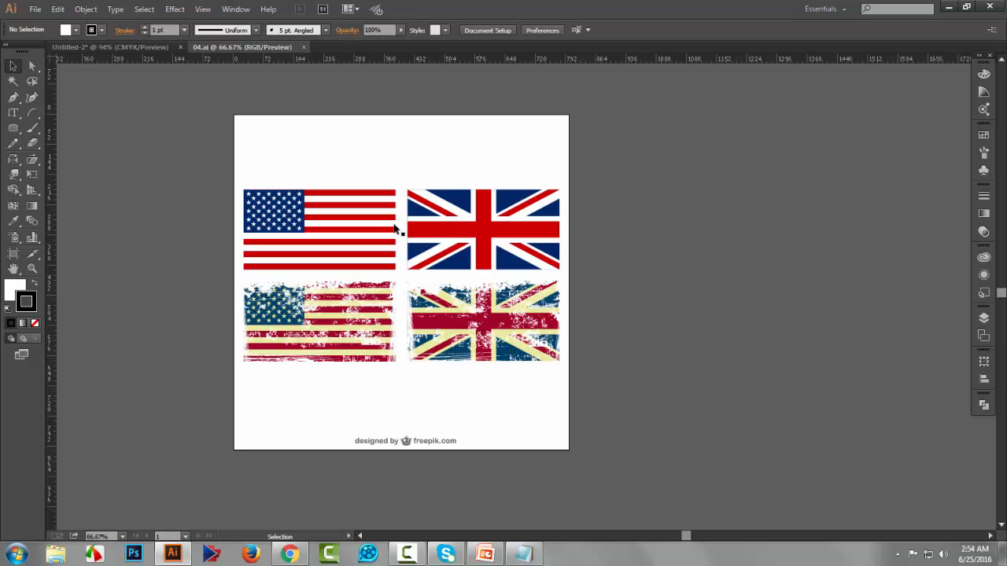
Copy the clean US flag from 04.ai into the Untitled-2 document and place it on the upper part of the artboard
click(332, 237)
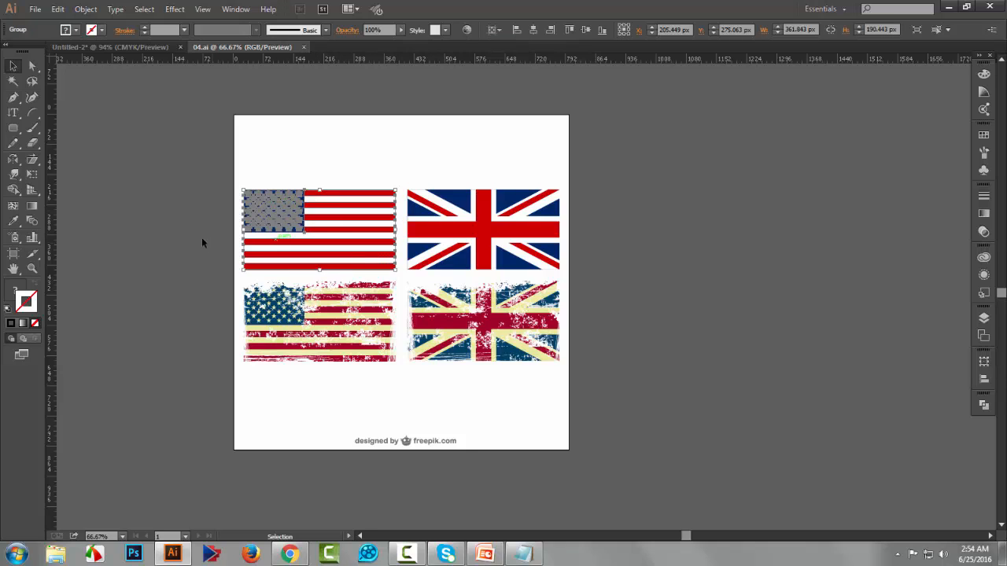
key(ctrl+shift+a)
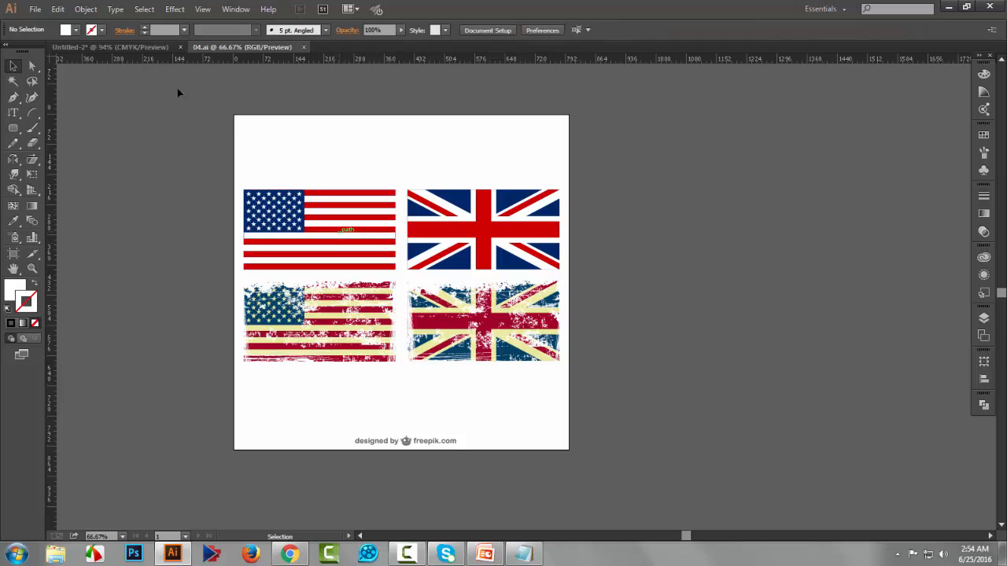
click(125, 46)
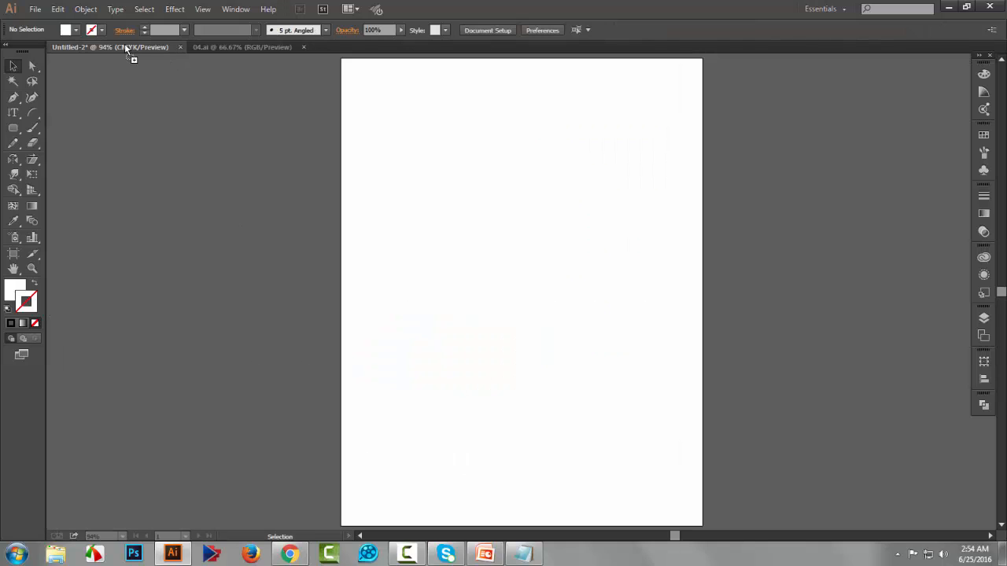
drag(424, 194, 485, 314)
click(484, 314)
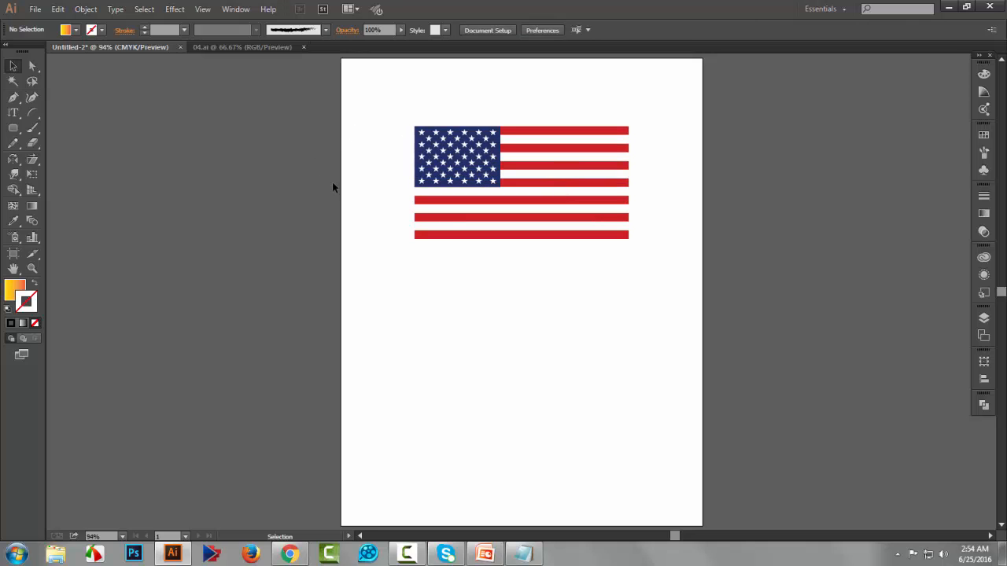
Add the text USA on the artboard below the flag with the Type tool
drag(13, 115, 35, 109)
click(544, 370)
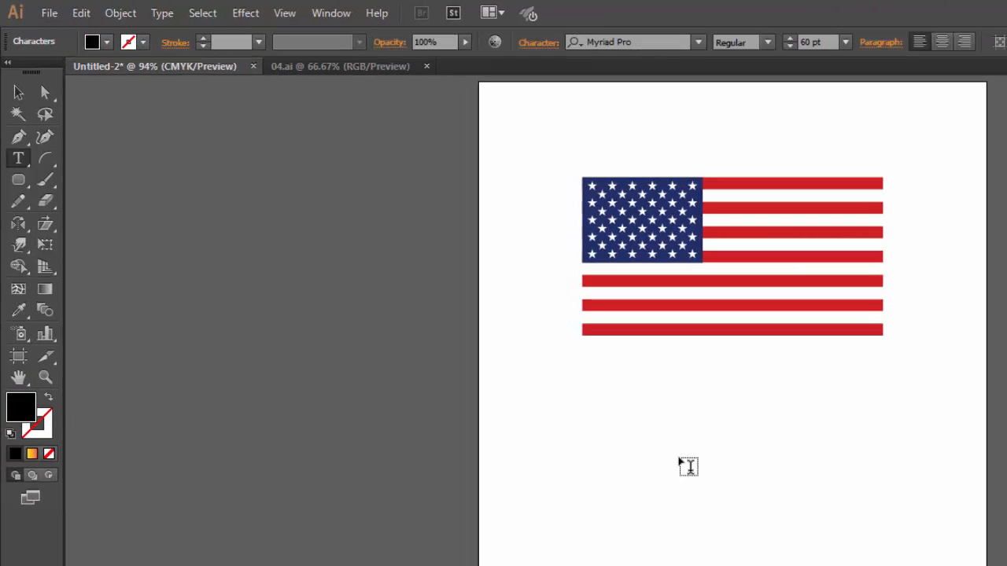
text(USA)
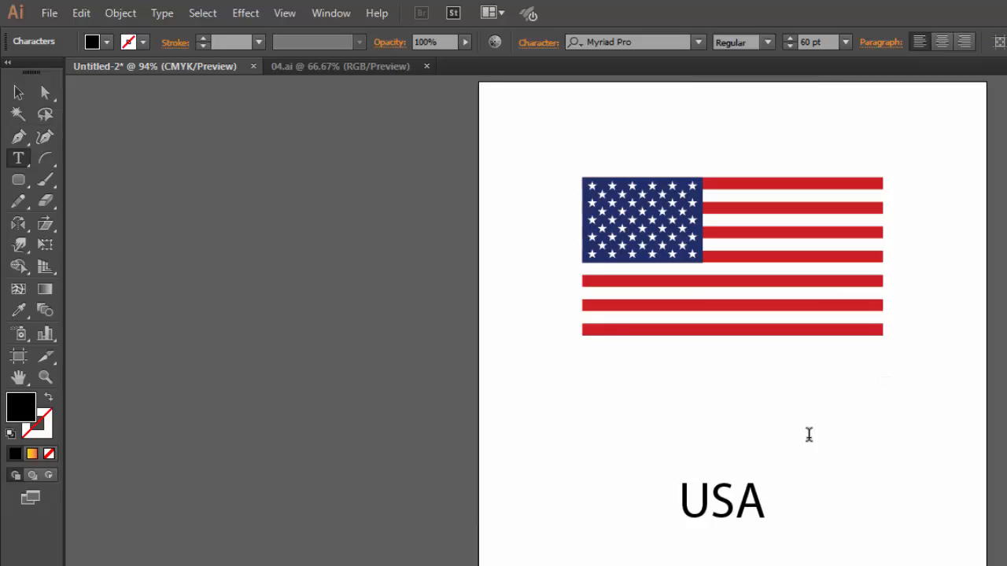
Change the font of the USA text to Impact
drag(793, 477, 587, 479)
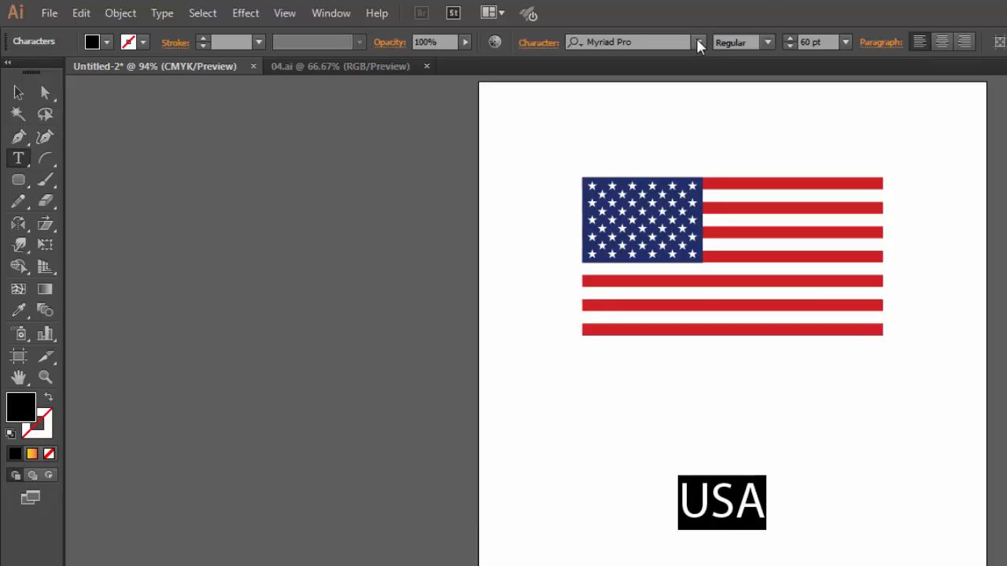
click(697, 43)
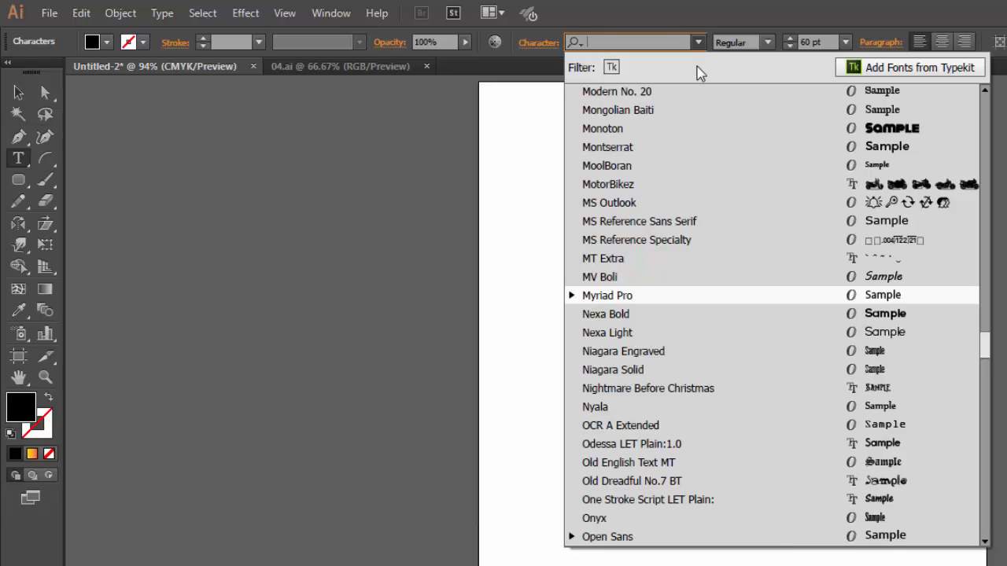
scroll(725, 187, up, 4)
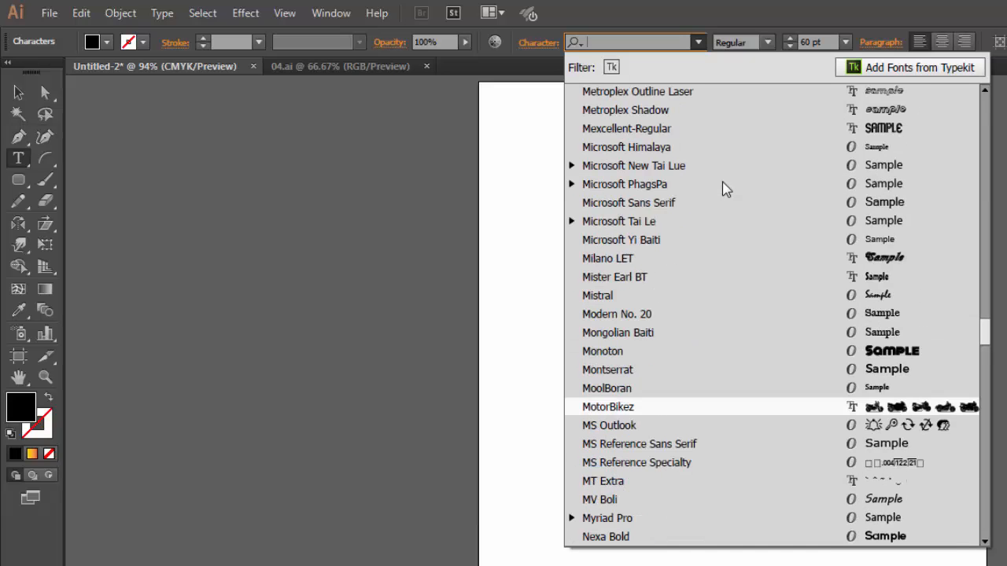
scroll(724, 189, up, 5)
scroll(725, 188, up, 14)
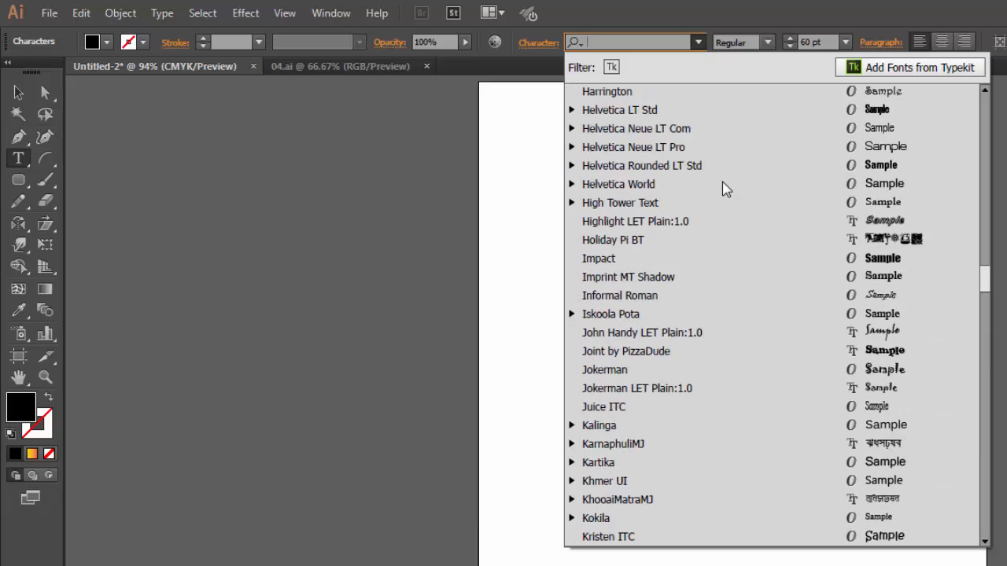
scroll(724, 189, up, 3)
scroll(725, 189, down, 6)
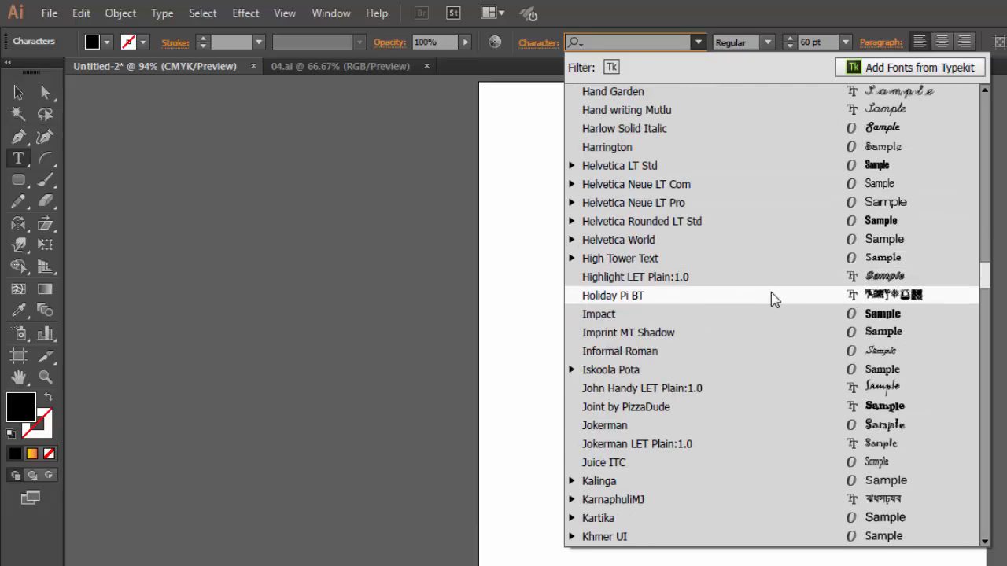
click(771, 318)
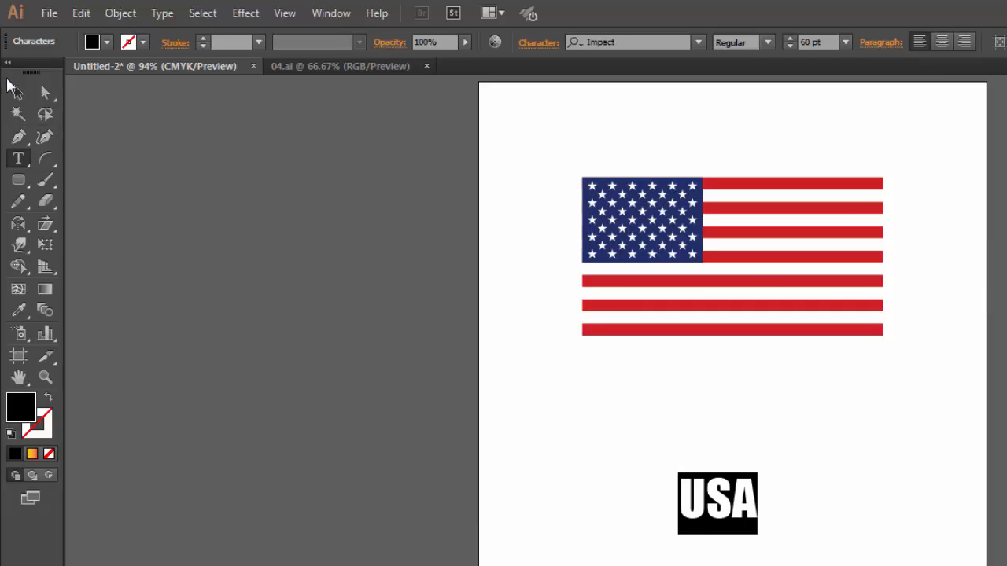
Enlarge the USA text to a font size of 128 pt
click(17, 91)
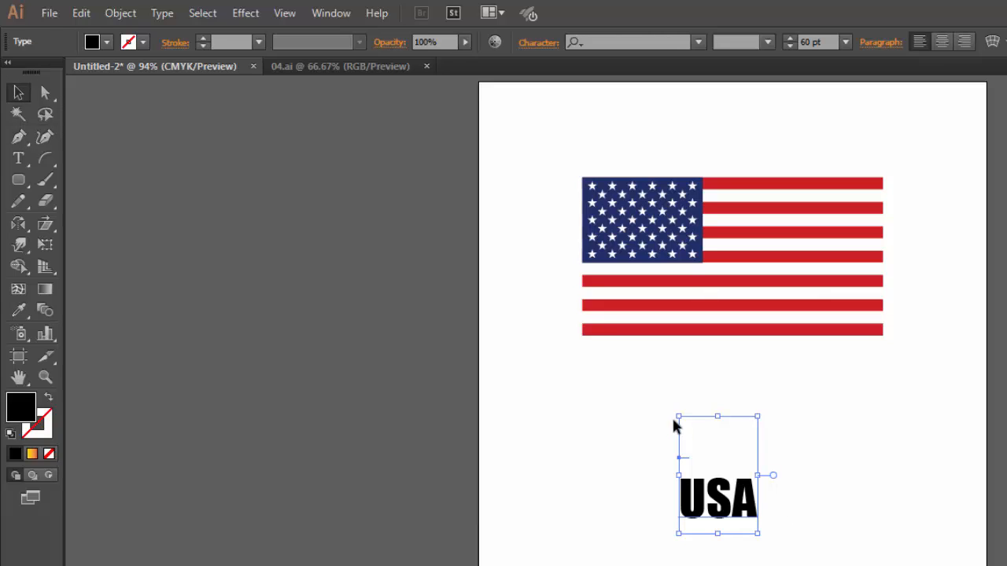
click(822, 41)
key(Up)
key(Up)
key(Up)
key(Up)
key(Up)
key(Up)
key(Up)
key(Up)
key(Up)
key(Up)
key(Up)
key(Up)
key(Up)
key(Up)
key(Up)
key(Up)
key(Up)
key(Up)
key(Up)
key(Up)
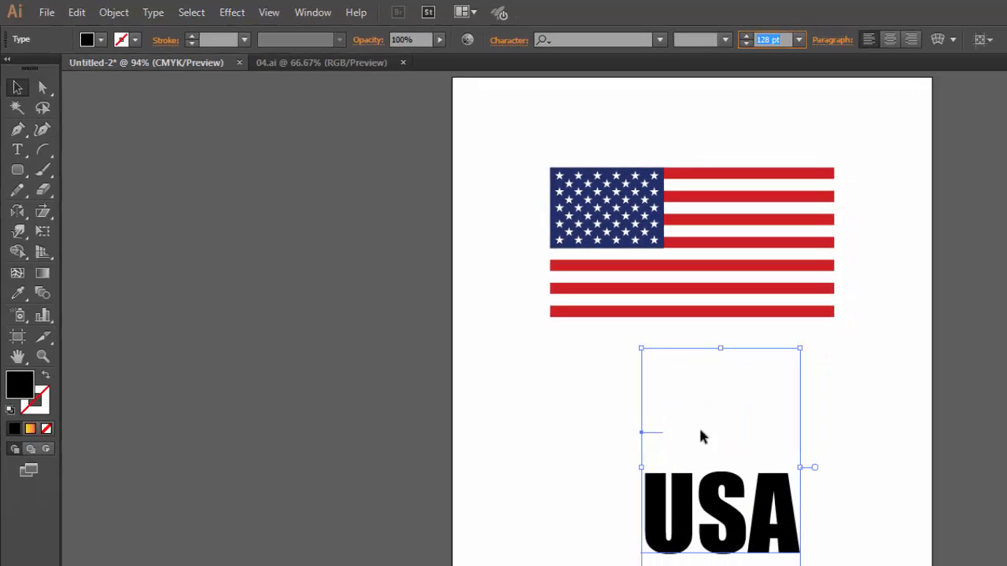
Remove the blank line above USA in the text object so the word sits closer to the flag
click(656, 463)
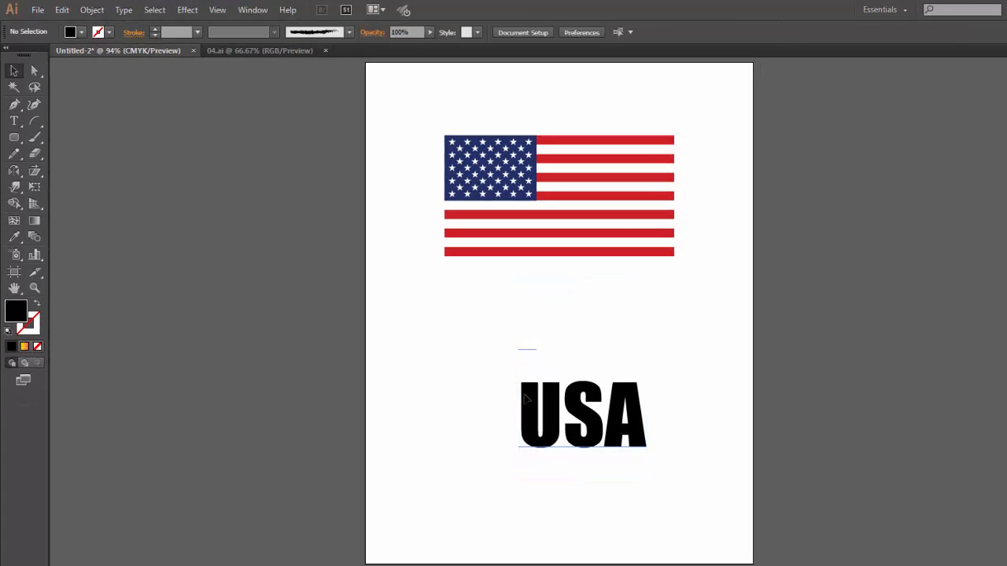
key(t)
key(BackSpace)
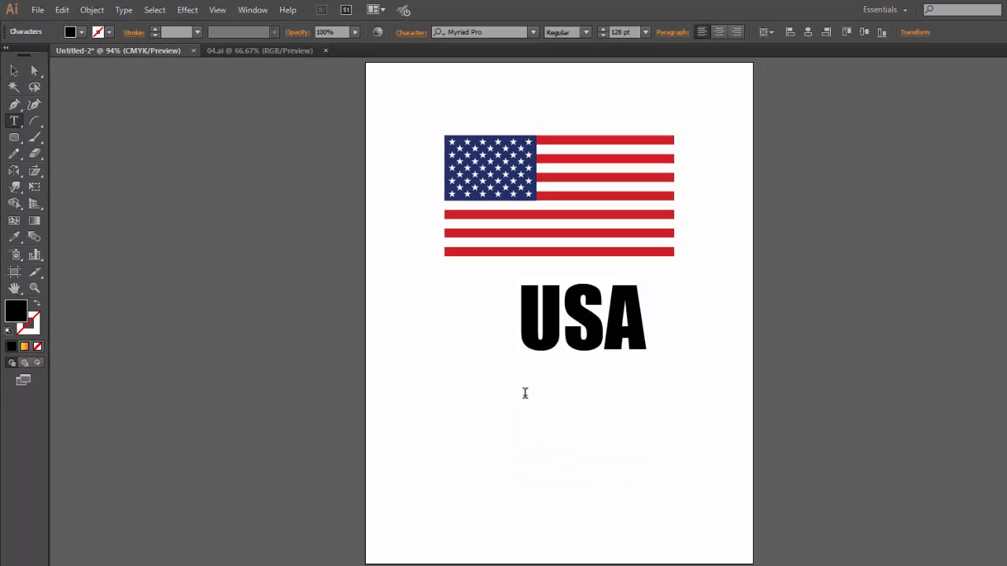
Move the USA text over the flag and enlarge it to about 223 pt so it nearly covers the flag
click(13, 70)
click(575, 337)
drag(574, 336, 495, 187)
drag(568, 227, 673, 301)
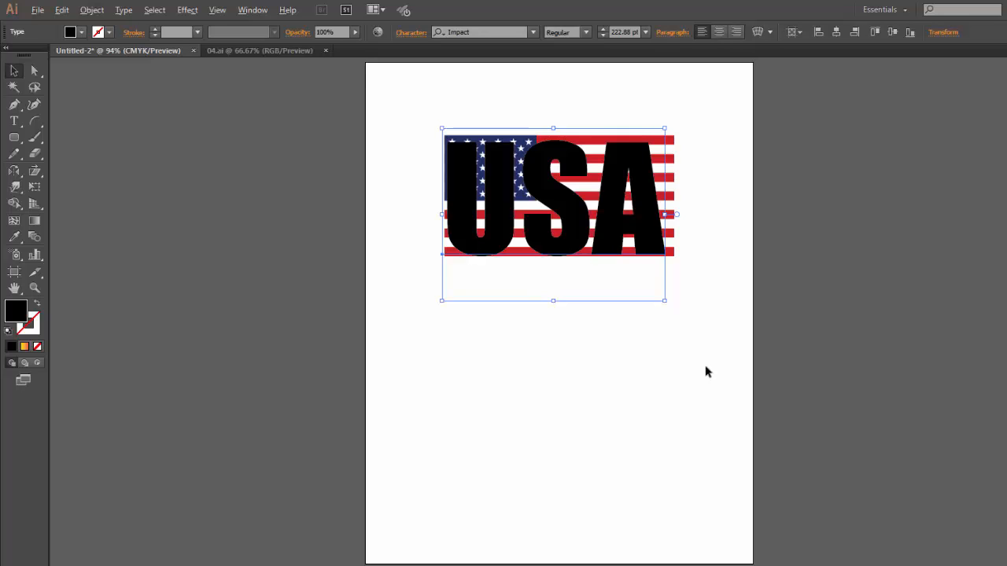
Widen the letter spacing of the USA text to match the flag's width
key(alt+Right)
key(alt+Right)
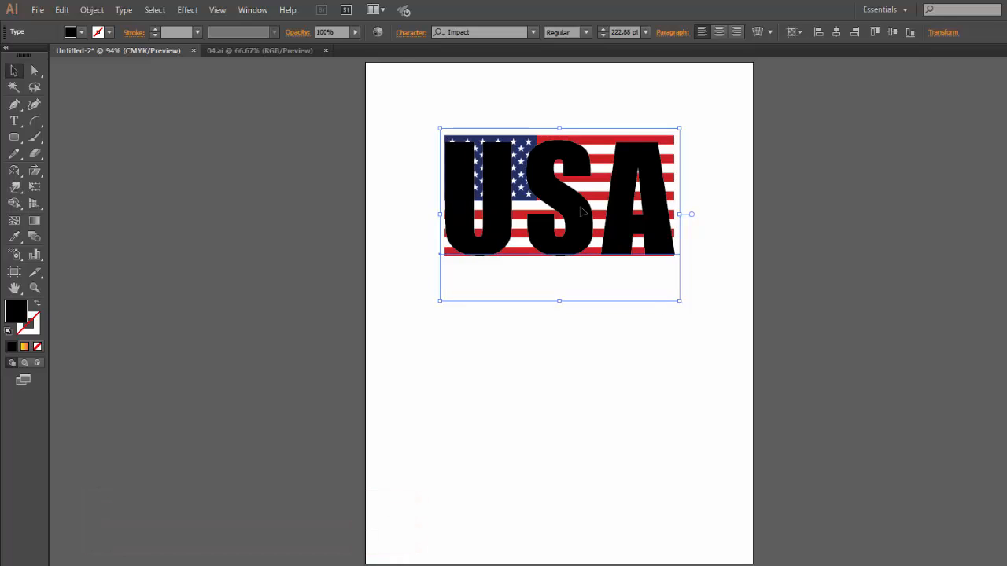
key(ctrl+shift+a)
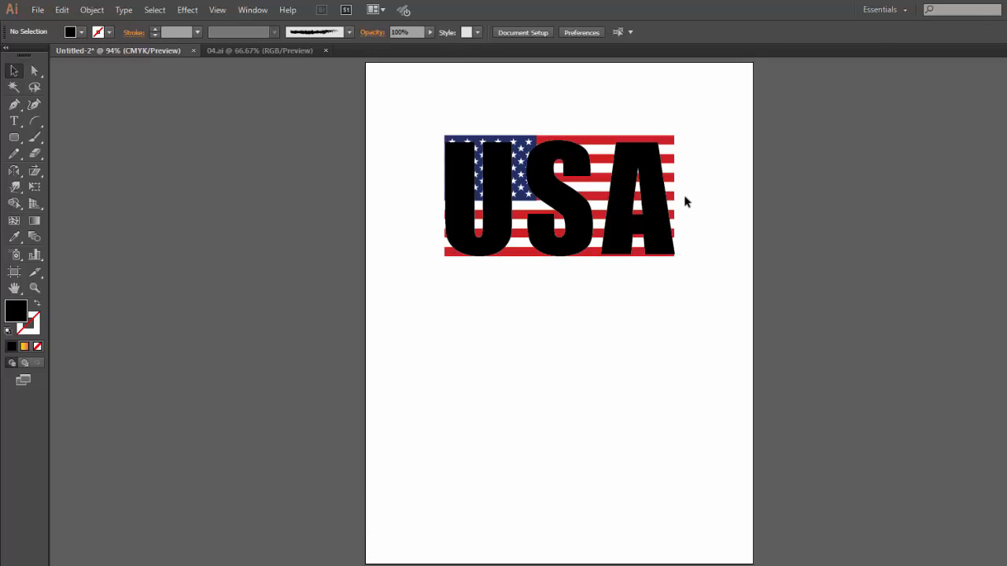
Convert the USA text to outlines
click(551, 201)
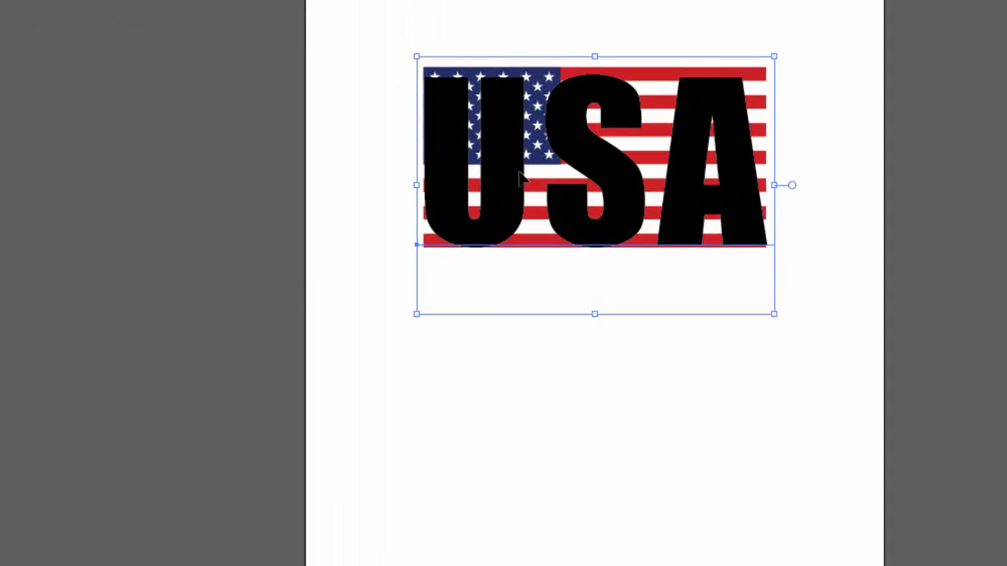
right_click(509, 205)
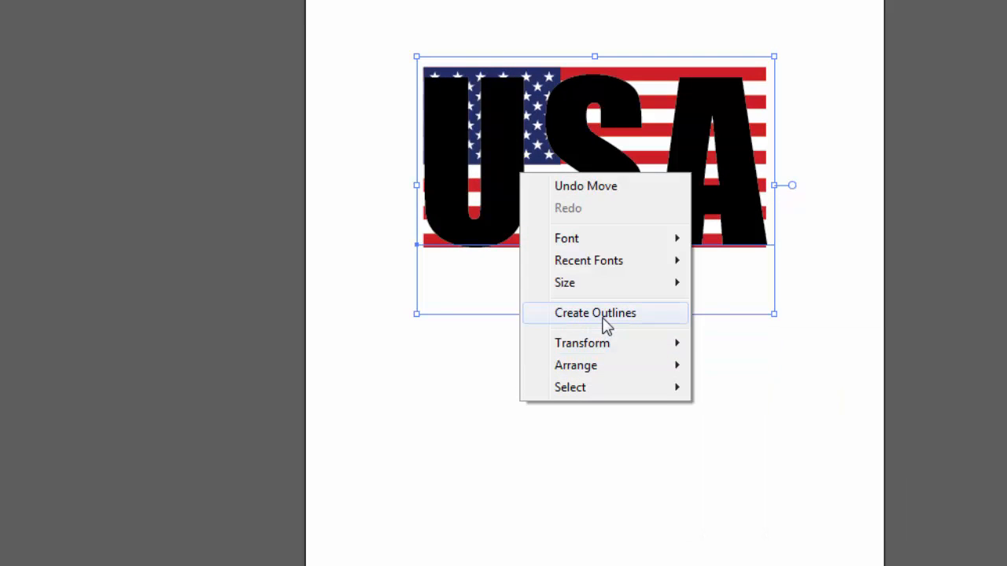
click(601, 316)
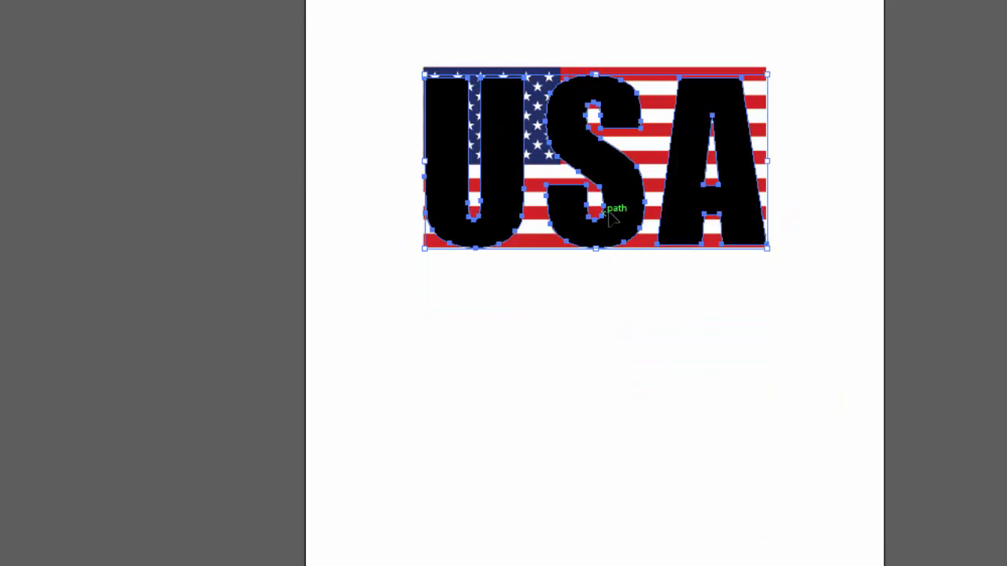
Bring up the Pathfinder options beside the artboard and set the fill of the outlined USA letters to None
click(974, 466)
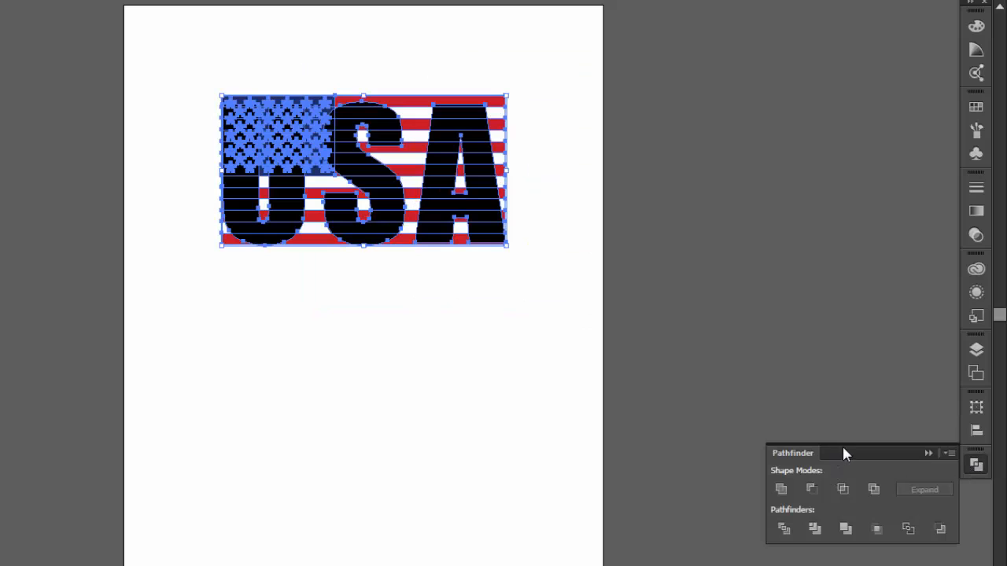
drag(842, 454, 657, 82)
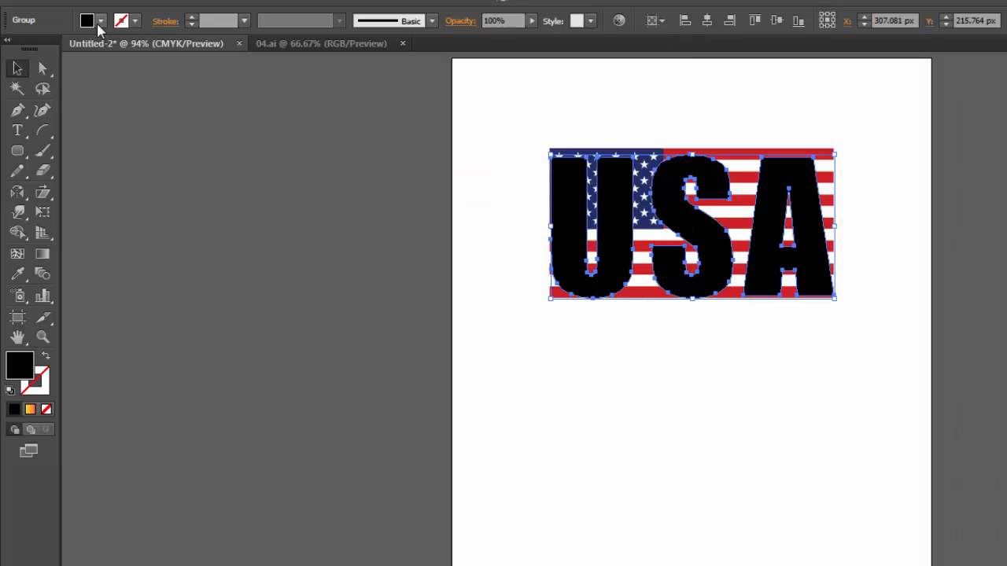
click(100, 22)
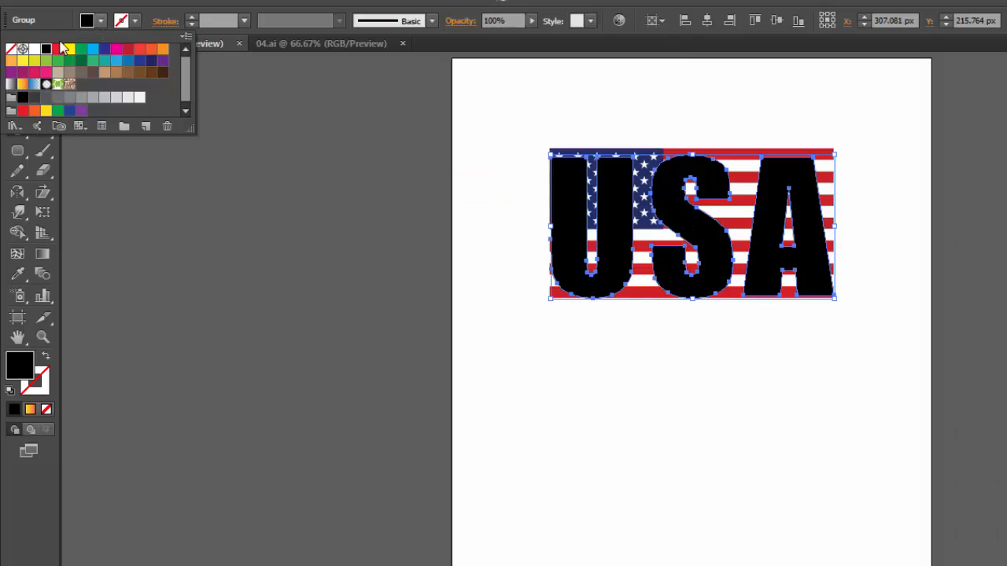
click(10, 49)
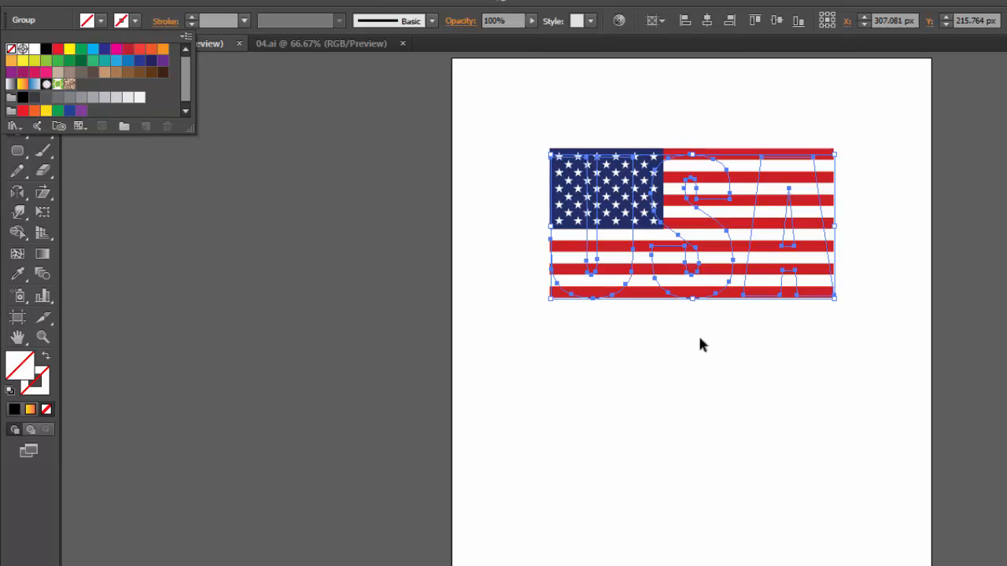
click(704, 292)
Divide the flag along the USA letter outlines with Pathfinder and ungroup the resulting pieces
drag(868, 139, 488, 370)
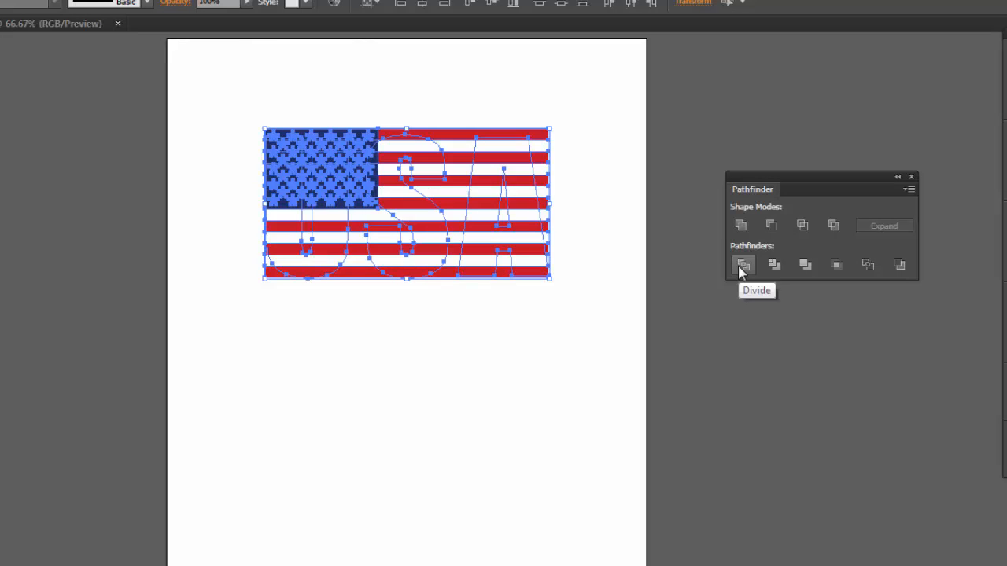
click(741, 267)
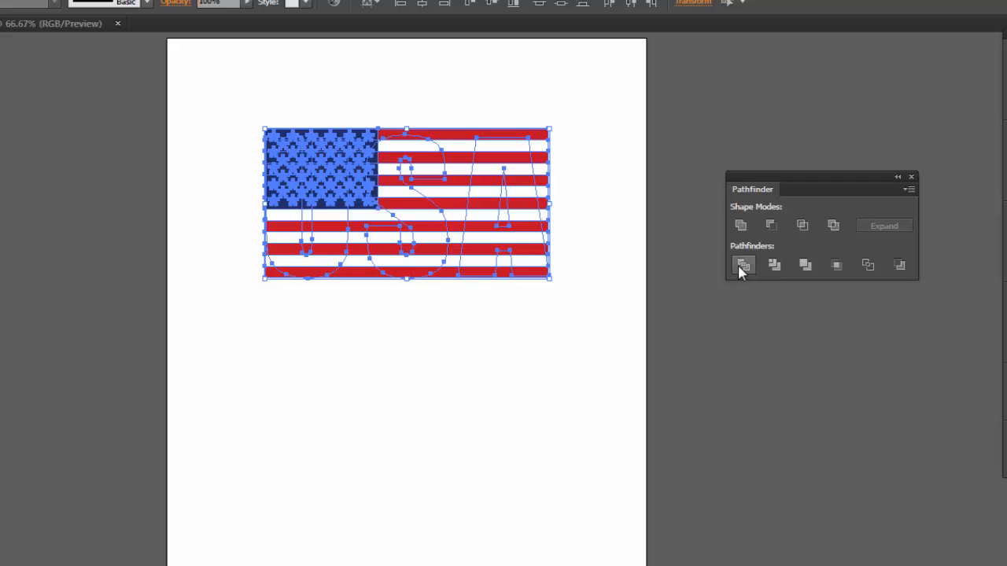
click(451, 318)
click(446, 179)
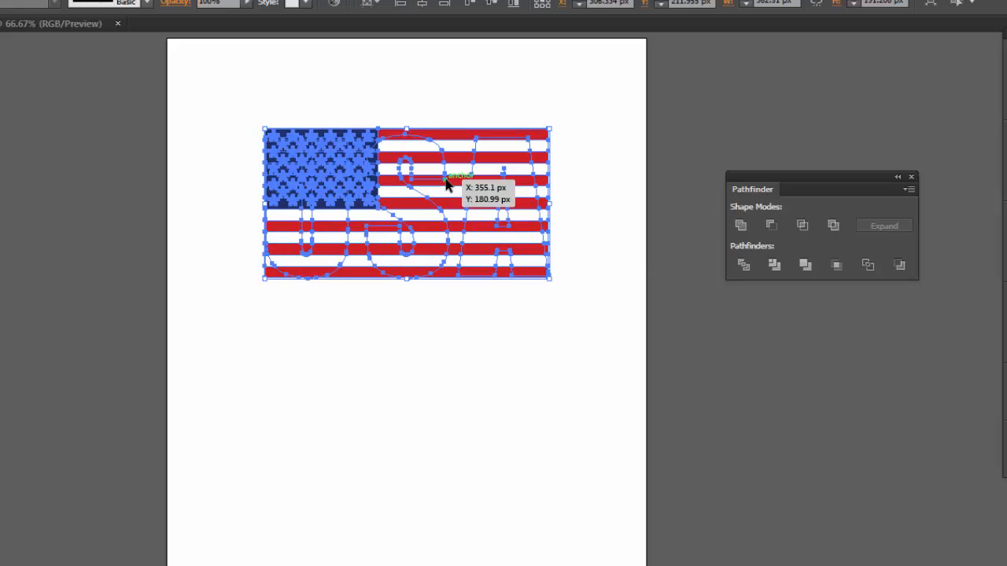
right_click(446, 180)
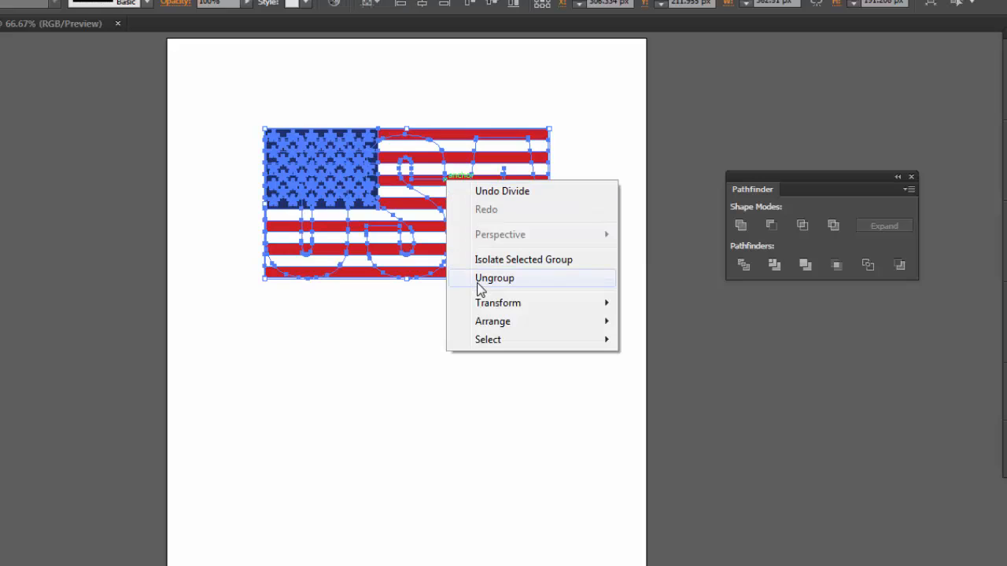
click(478, 280)
click(461, 346)
Delete the flag pieces above the S and A and down the gap between the two letters
click(463, 138)
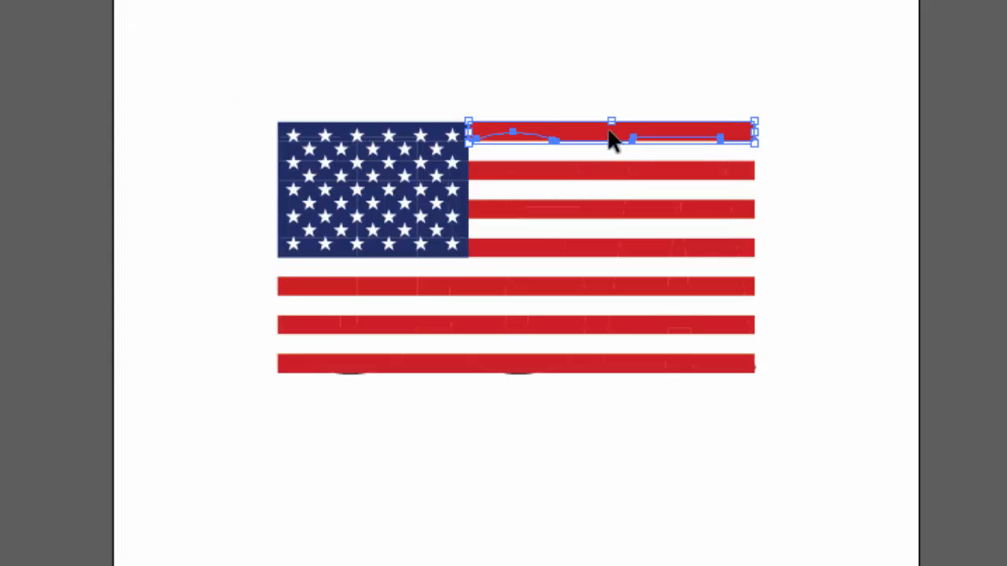
key(Delete)
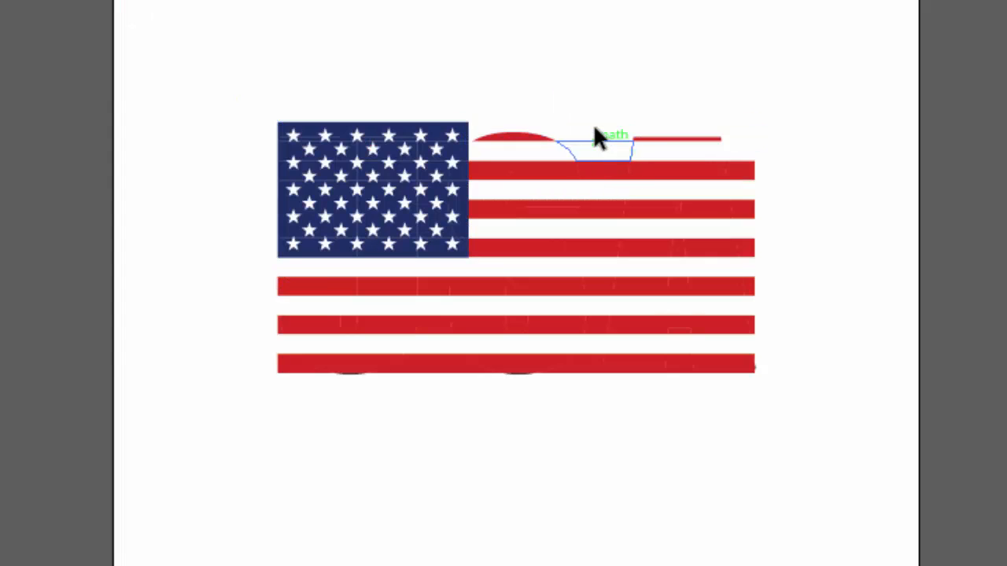
click(596, 171)
key(Delete)
click(593, 197)
key(Delete)
click(590, 214)
key(Delete)
click(590, 234)
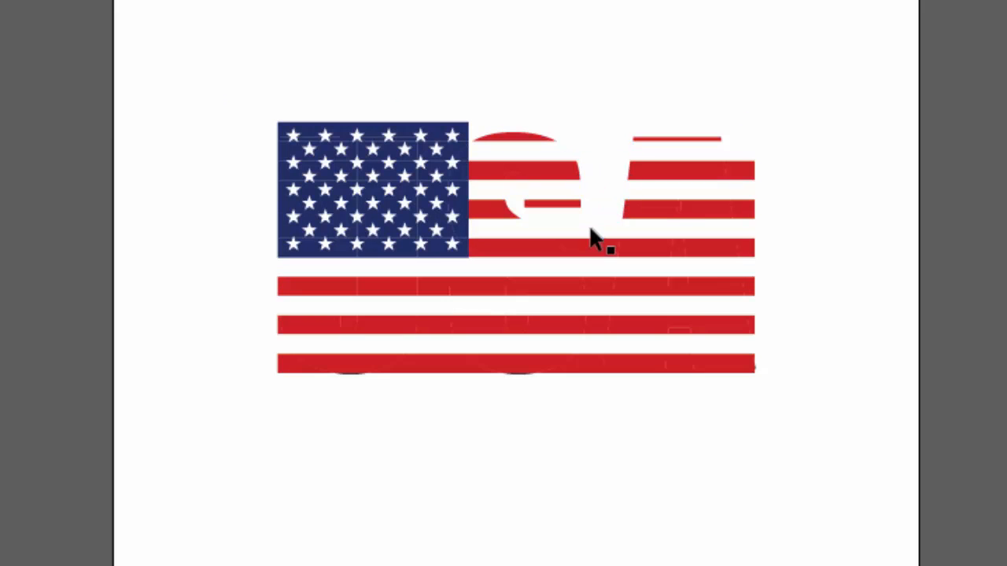
key(Delete)
click(591, 261)
key(Delete)
click(591, 247)
key(Delete)
click(595, 283)
key(Delete)
click(598, 316)
key(Delete)
Delete the bottom-stripe pieces around the S and A, including the one between the A's legs and the remnant under the S
click(598, 370)
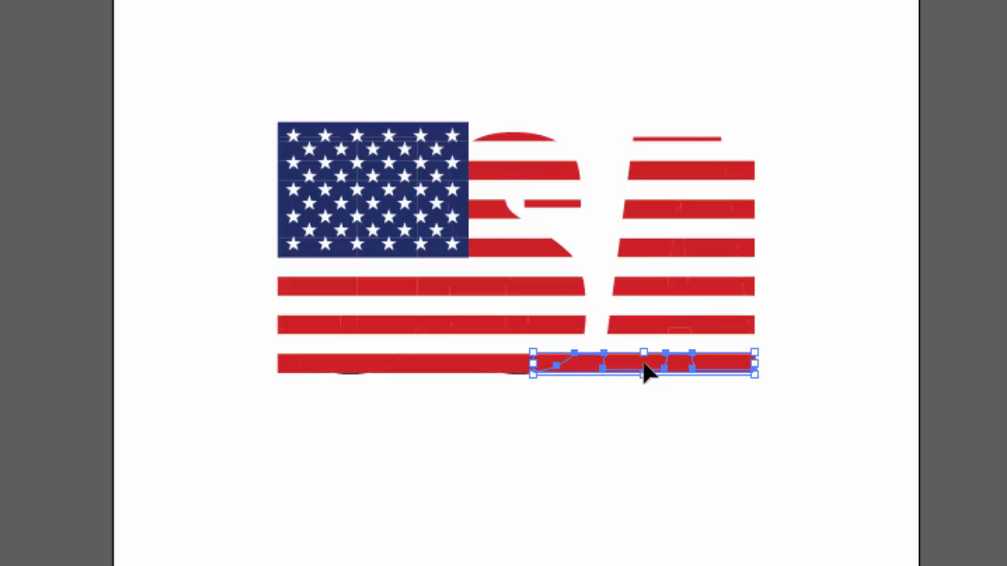
key(Delete)
click(689, 363)
key(Delete)
click(512, 373)
key(Delete)
Delete the flag pieces filling the gap between the U and the S, together with the blue strip above them
click(449, 369)
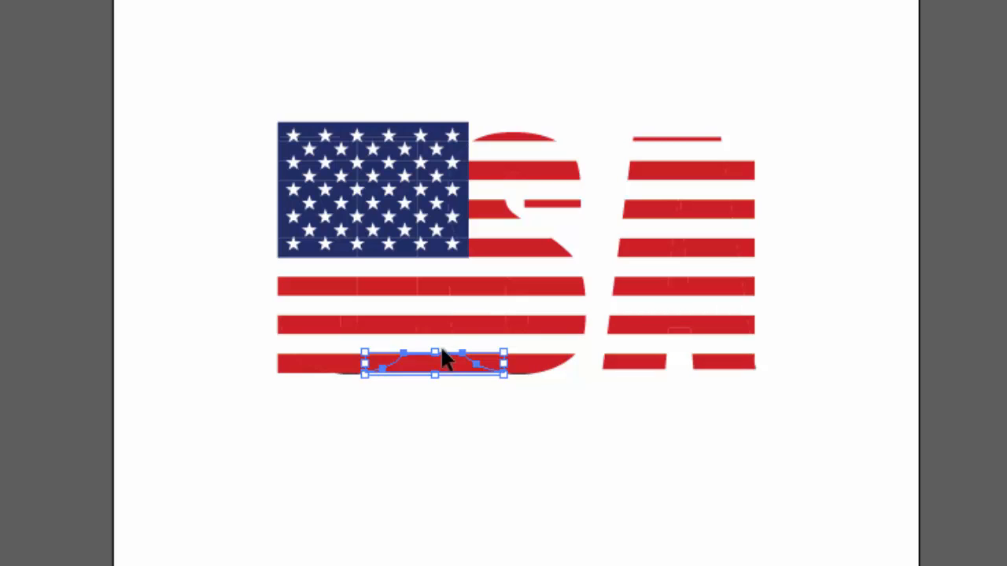
key(Delete)
click(427, 340)
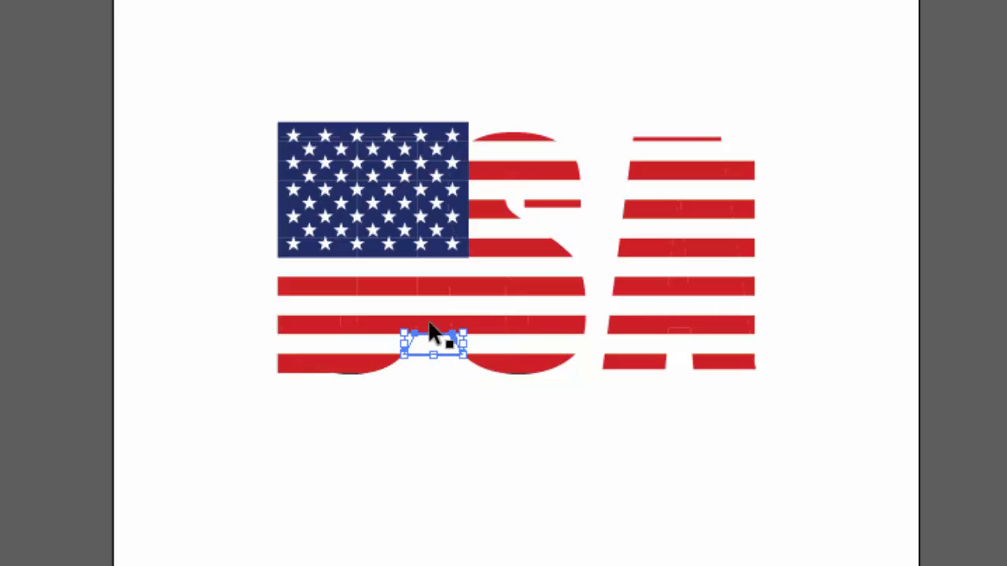
drag(431, 378, 419, 110)
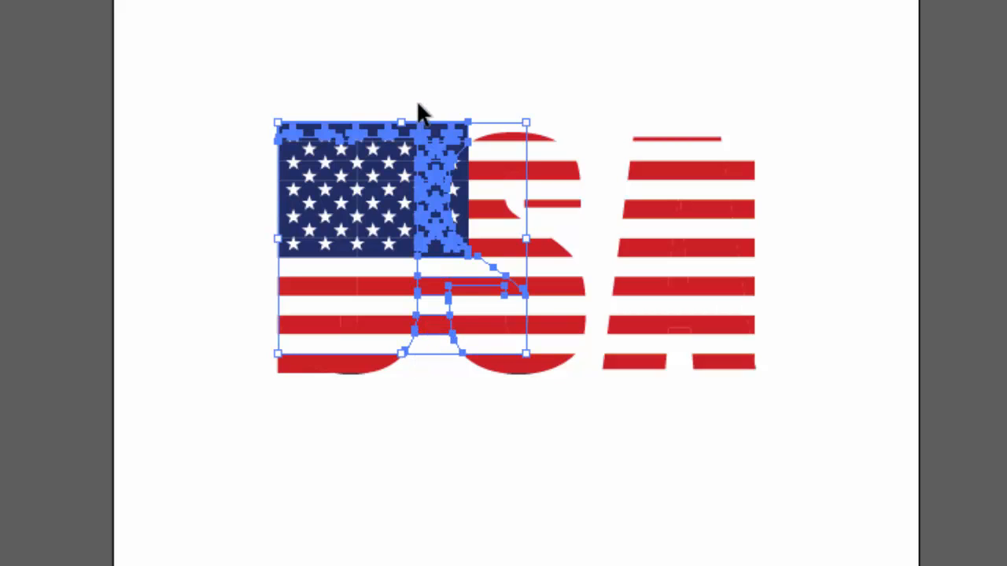
key(Delete)
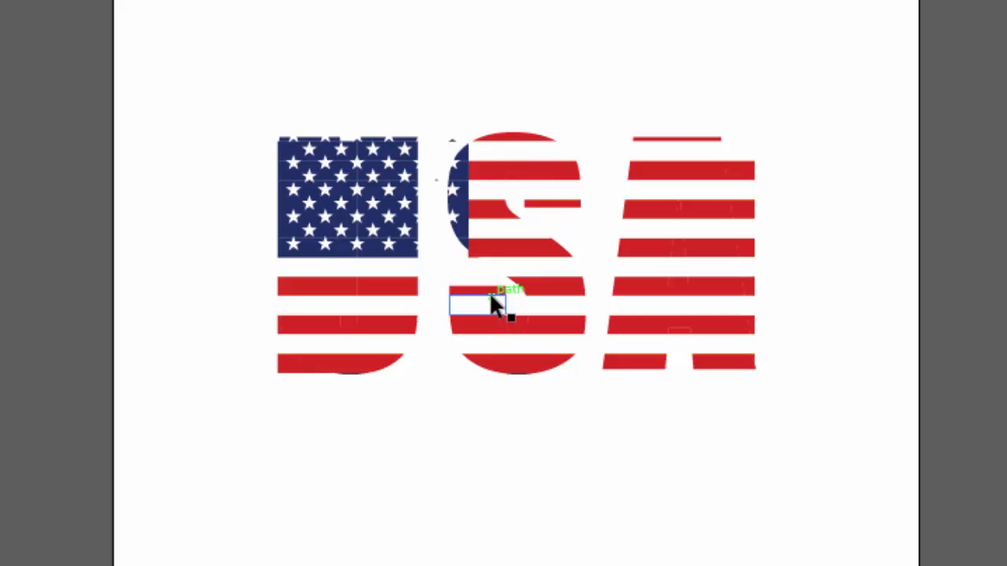
Delete the leftover pieces in the S's lower opening and the unwanted fragments beside the letters
click(487, 295)
key(Delete)
click(513, 324)
key(Delete)
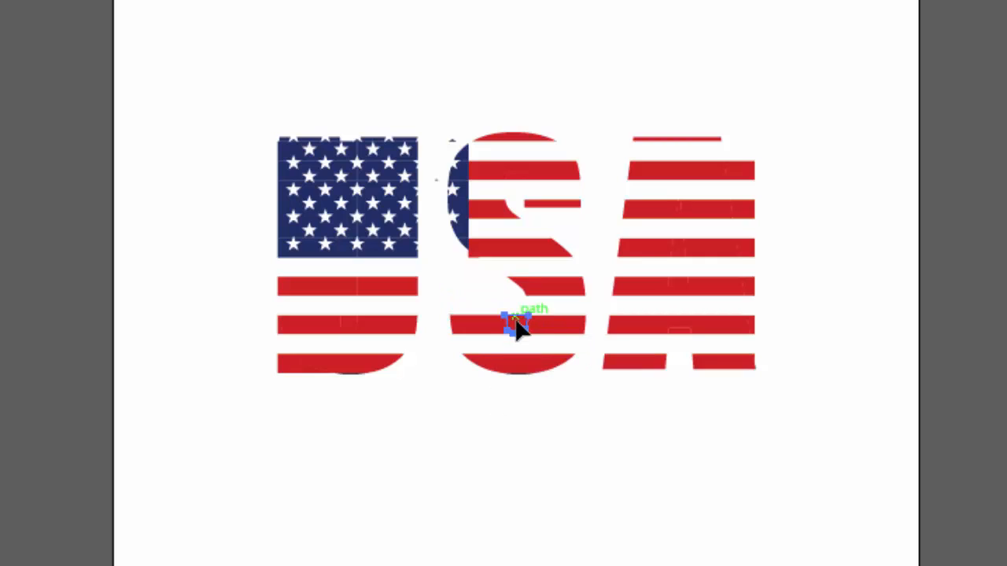
click(515, 195)
key(Delete)
click(310, 255)
drag(236, 261, 312, 269)
key(Delete)
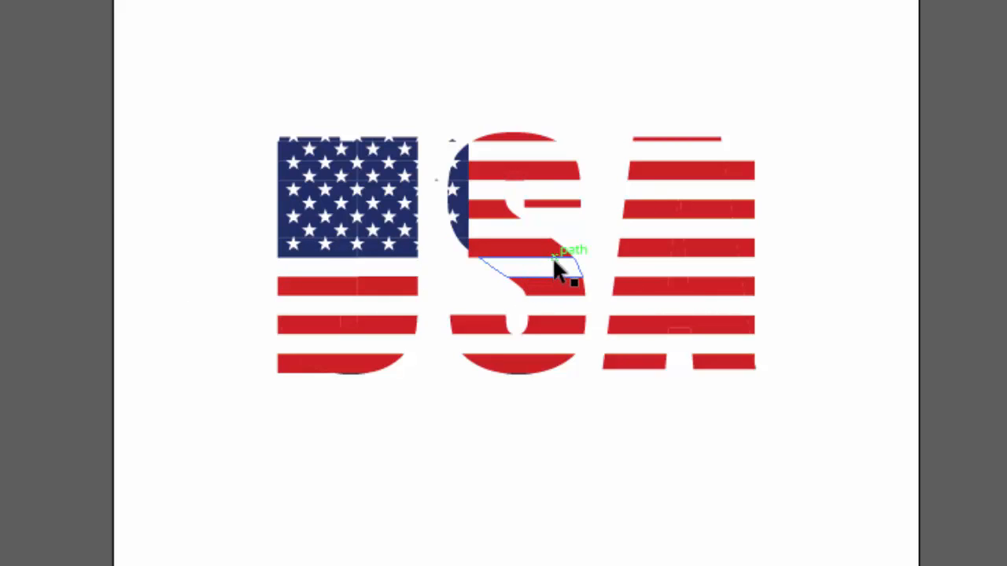
click(553, 277)
key(Delete)
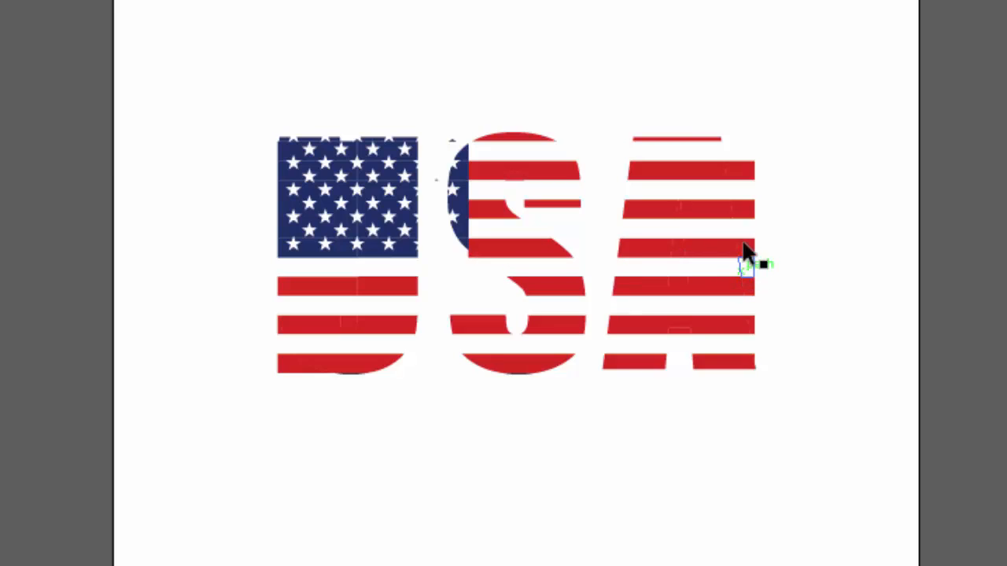
Delete the flag pieces outside the A's outer slanted edge
drag(751, 202, 754, 290)
key(Delete)
click(753, 359)
click(787, 378)
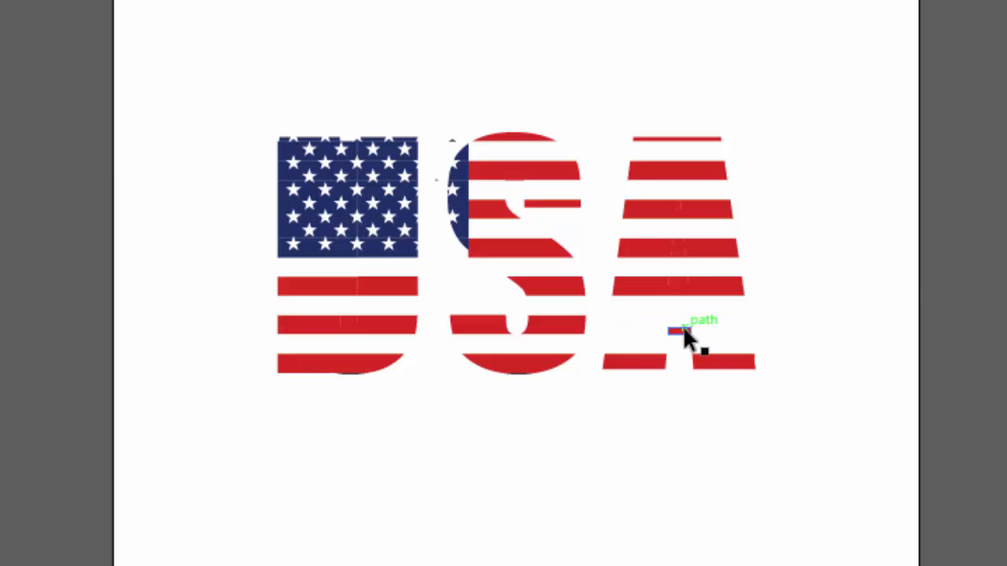
click(679, 329)
click(850, 425)
Delete the star fragments sticking out above the U and the small blue fragment at the top of the S
drag(701, 337, 260, 440)
drag(218, 106, 400, 149)
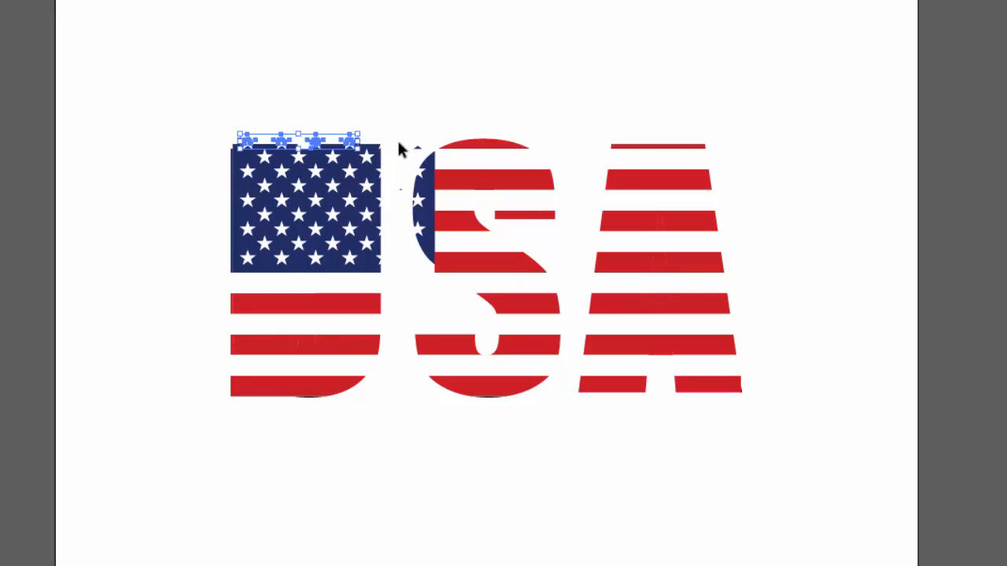
key(Delete)
drag(434, 108, 407, 142)
drag(193, 95, 870, 478)
click(732, 465)
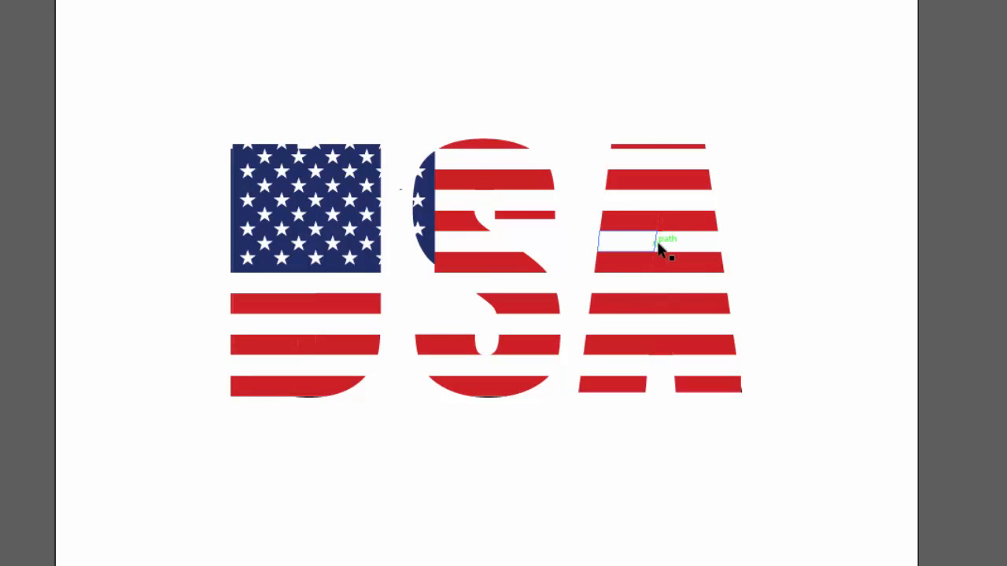
Delete the stripe pieces inside the A's triangular counter and between its legs
ctrl+click(715, 318)
click(695, 350)
click(684, 369)
click(689, 399)
key(Delete)
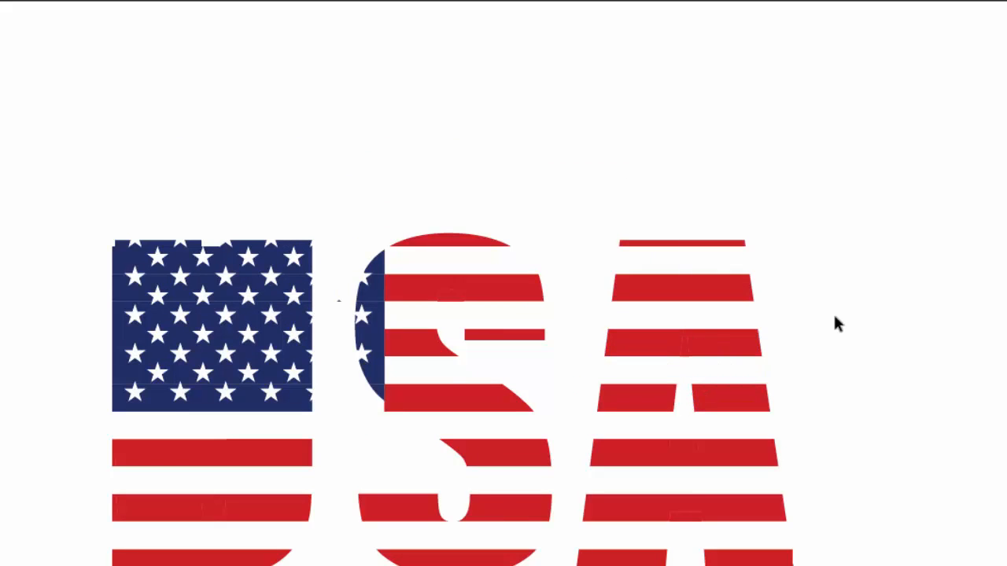
ctrl+click(699, 349)
click(627, 299)
key(Delete)
scroll(876, 265, down, 3)
click(627, 313)
key(Delete)
click(638, 456)
key(Delete)
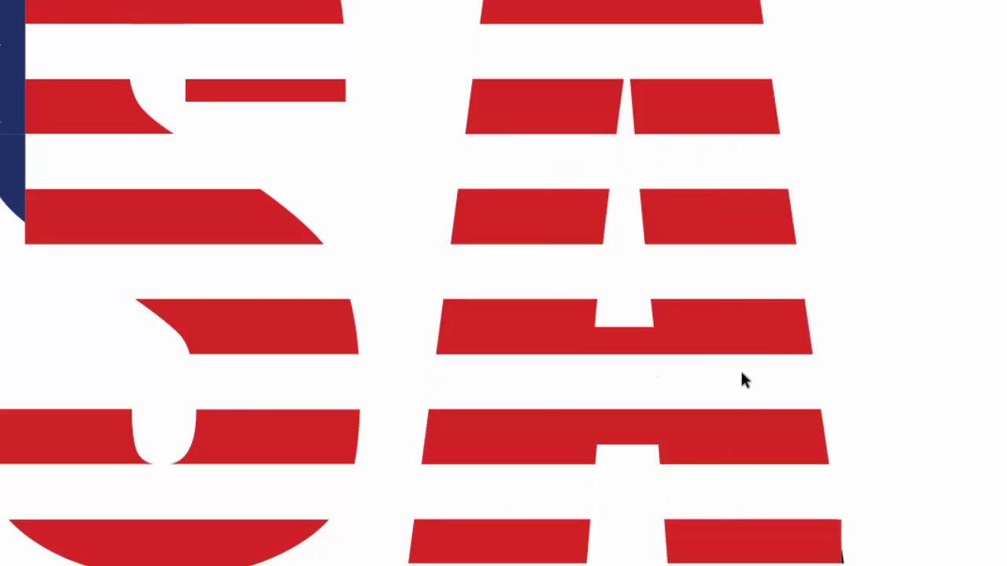
Delete the red corner outside the S's middle curve, the piece in its upper opening and the stray specks beside it
click(28, 240)
key(Delete)
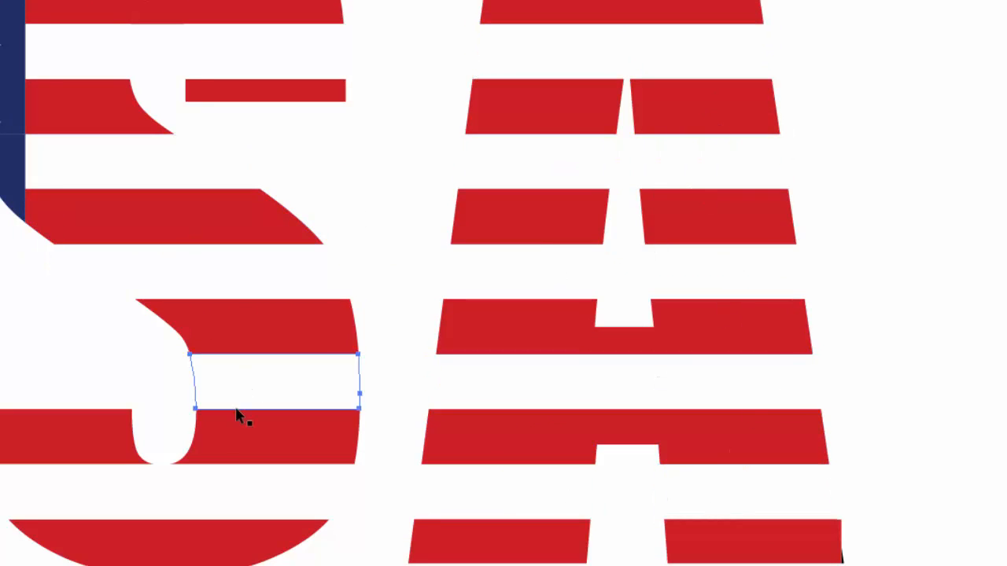
drag(352, 265, 493, 489)
click(247, 250)
click(299, 238)
key(Delete)
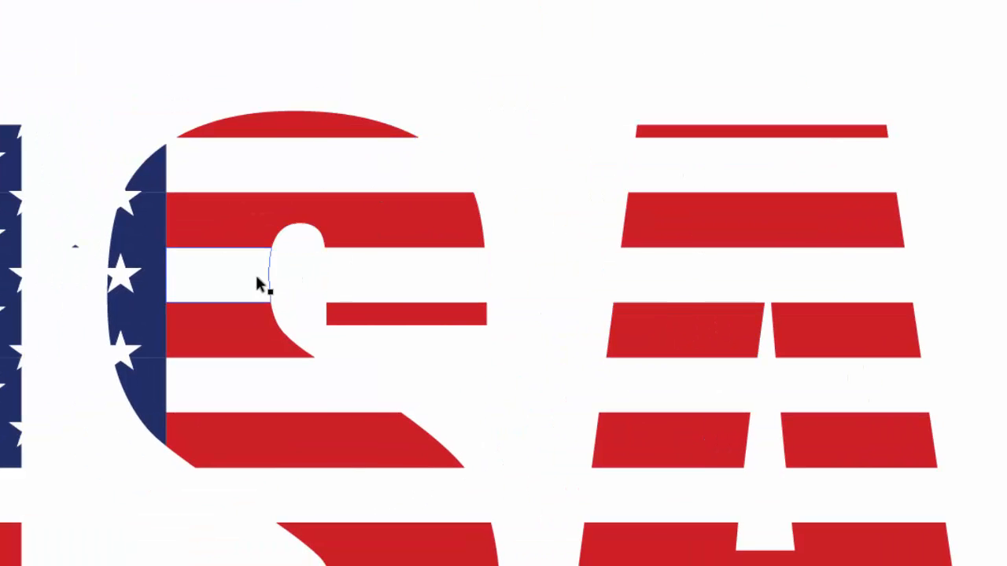
drag(81, 175, 61, 354)
key(Delete)
Delete the stripe pieces outside the U's lower curved corner on its outer side
drag(174, 517, 254, 564)
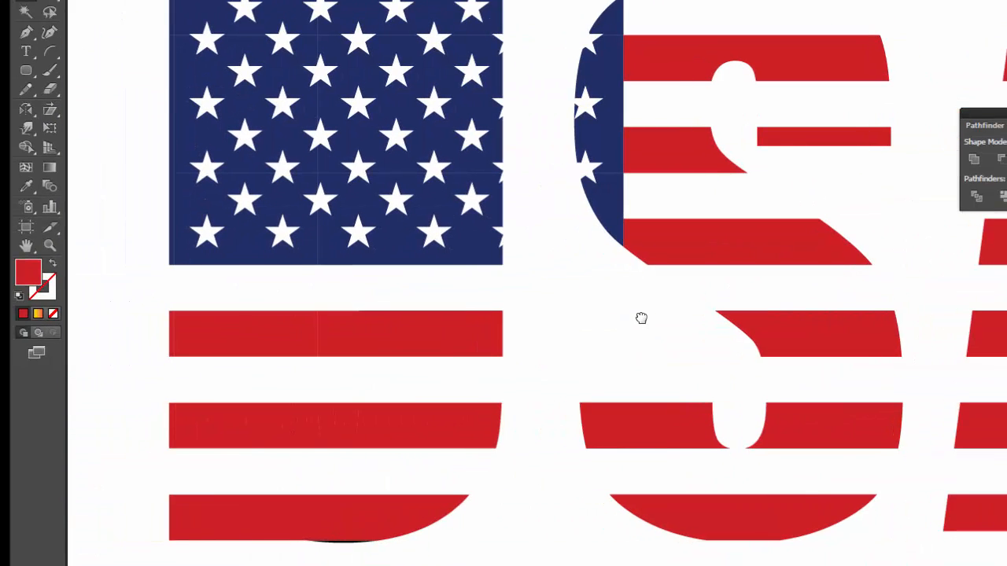
drag(313, 543, 165, 446)
click(172, 443)
key(Delete)
Delete the stripe, star and blue pieces inside the U's inner opening
click(338, 431)
key(Delete)
click(341, 350)
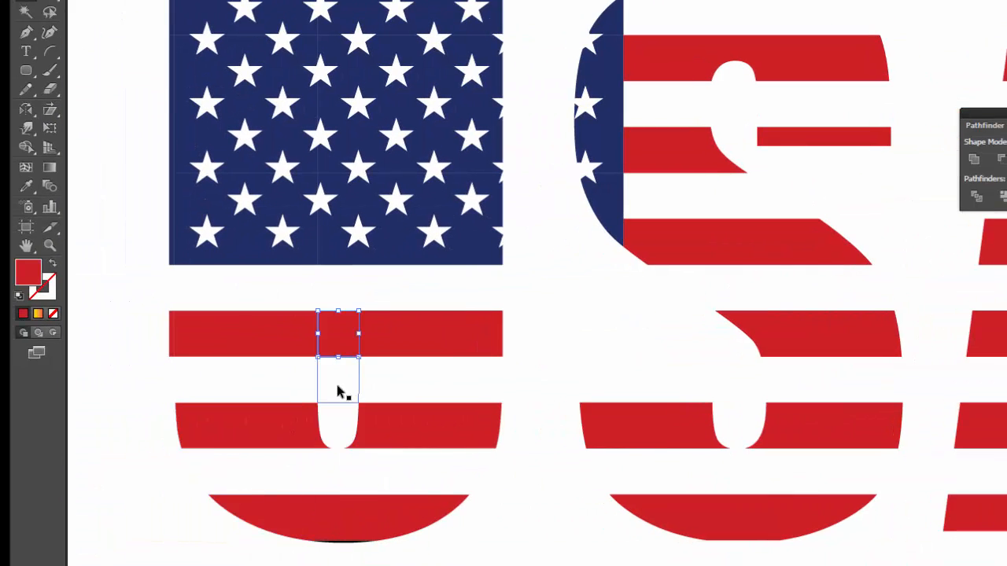
key(Delete)
click(339, 302)
key(Delete)
drag(354, 206, 355, 478)
key(Delete)
key(Delete)
Delete the thin strip of flag pieces along the U's outer edge
drag(144, 207, 297, 109)
drag(303, 60, 324, 485)
key(Delete)
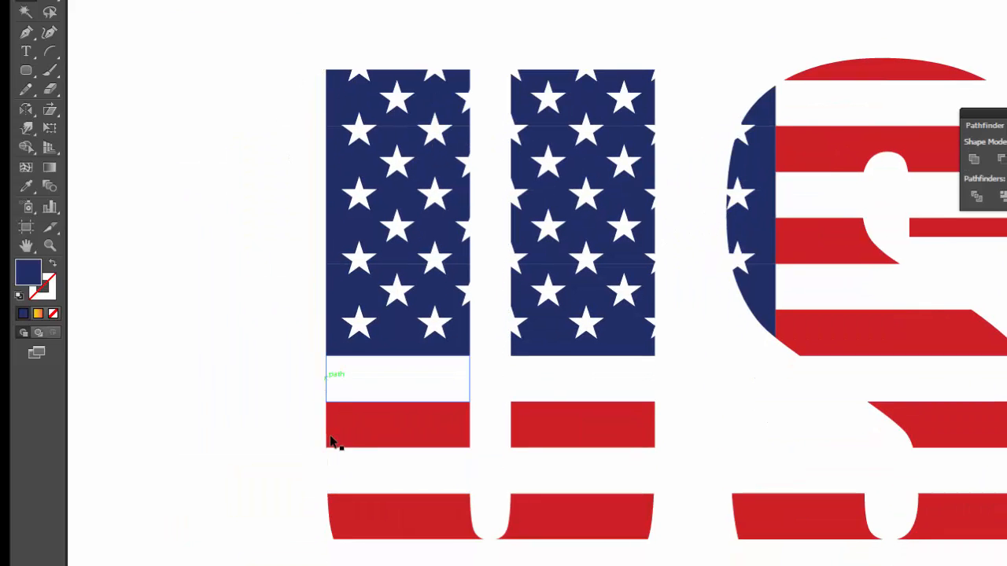
Delete the white stripe pieces between the red stripes in the lower half of the U
click(363, 367)
key(Delete)
click(423, 456)
key(Delete)
scroll(505, 515, down, 4)
click(470, 487)
key(Delete)
click(490, 558)
key(Delete)
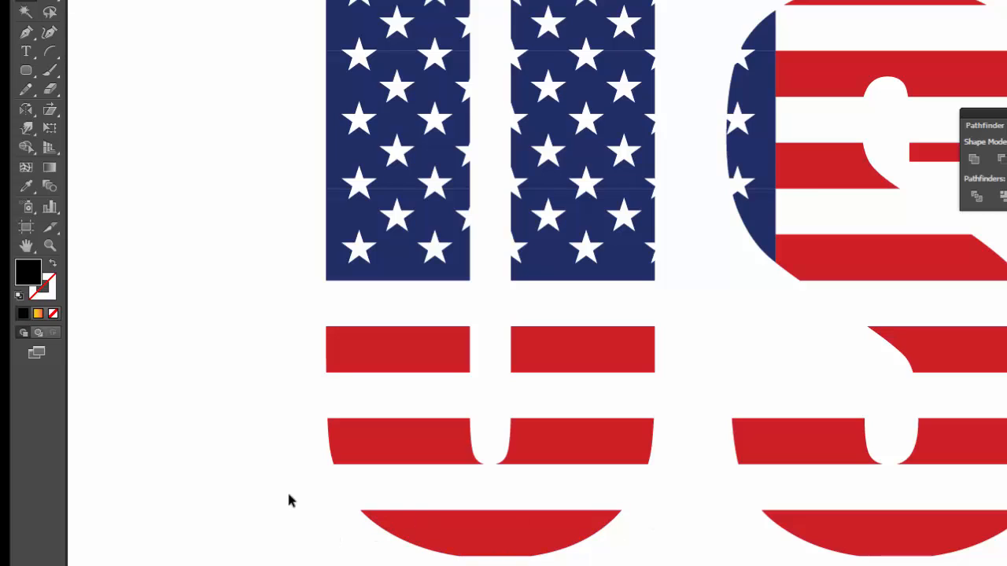
Delete the leftover piece beside the top of the A and select all the lettering to check for remaining stray pieces
key(ctrl+0)
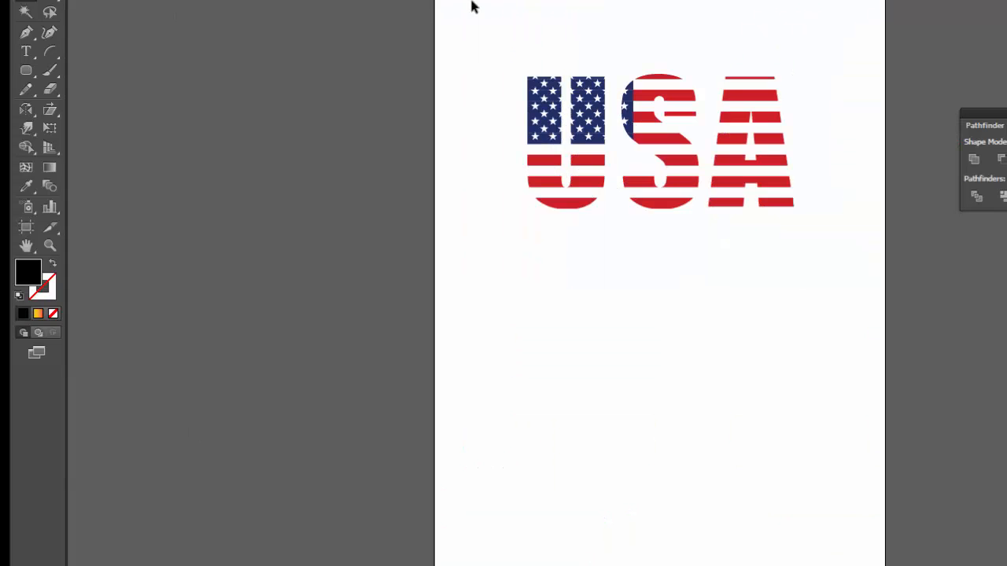
click(722, 89)
key(Delete)
drag(834, 55, 478, 260)
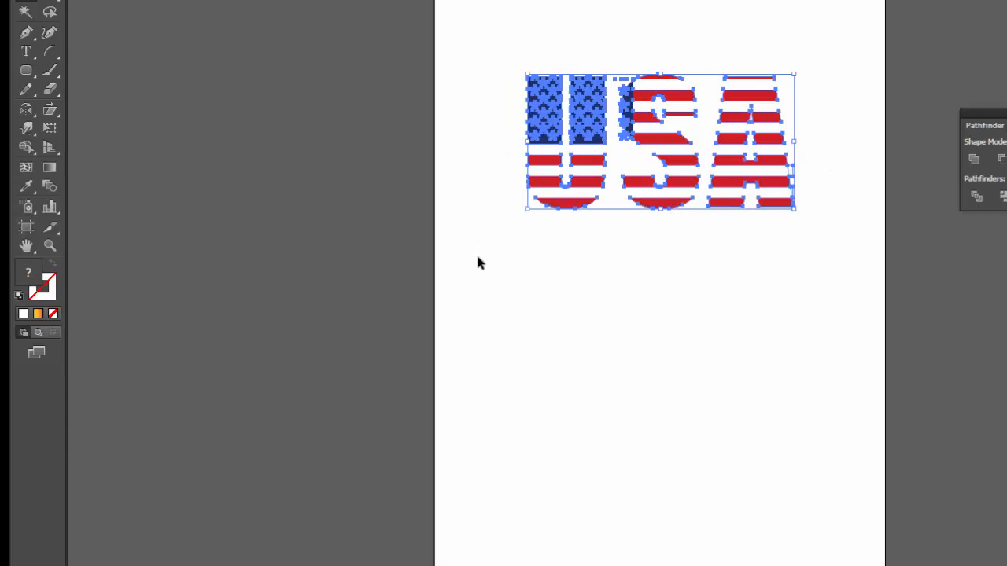
click(553, 246)
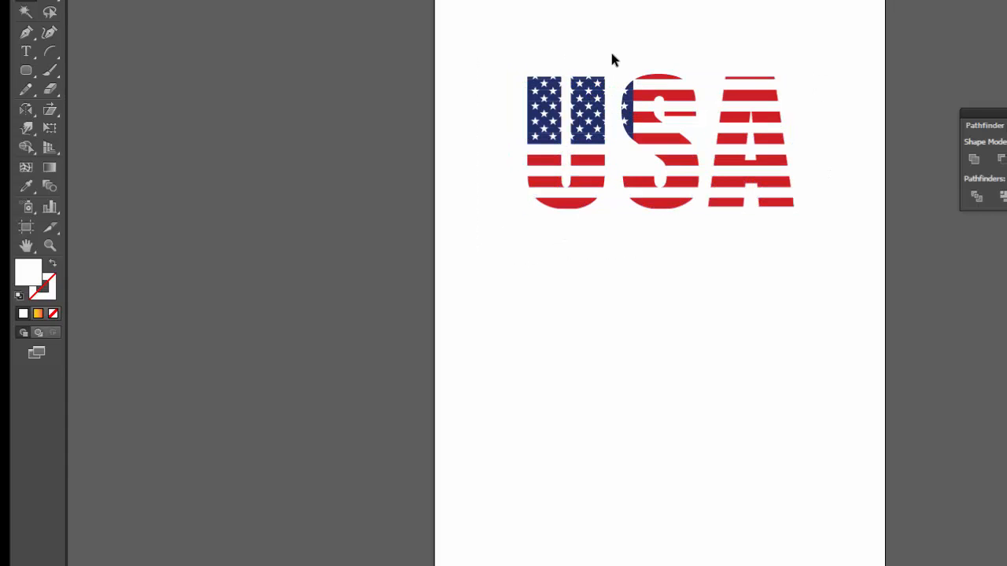
Unite the blue starred pieces of the U's left arm into one shape
drag(612, 56, 572, 146)
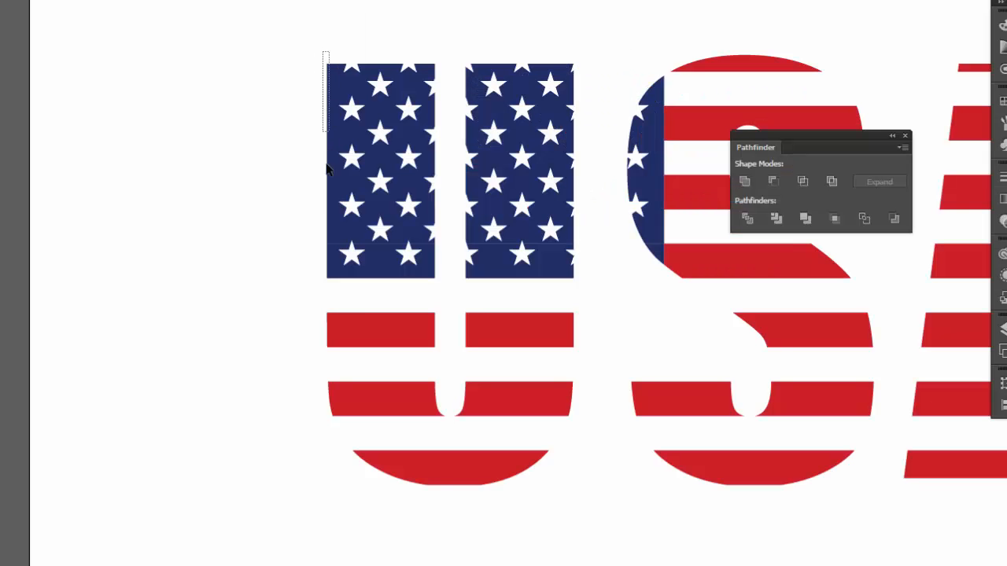
mouse_move(327, 164)
mouse_down()
mouse_move(321, 284)
mouse_move(330, 286)
mouse_up()
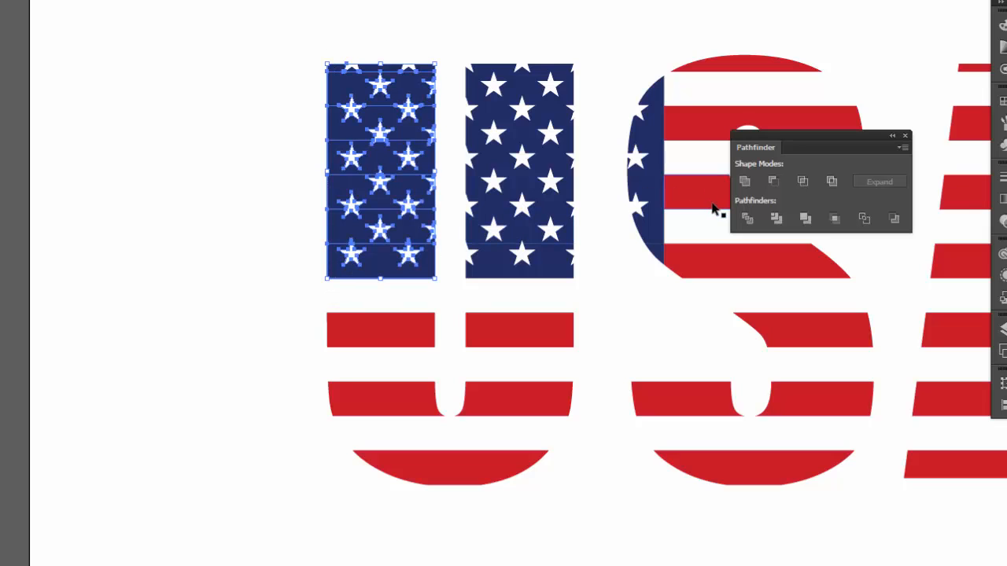
right_click(355, 205)
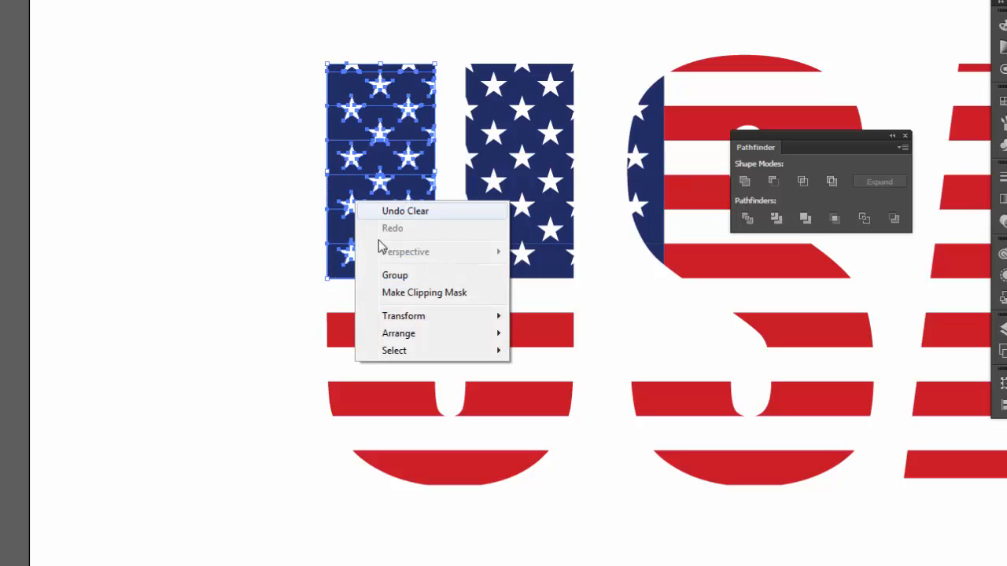
click(220, 205)
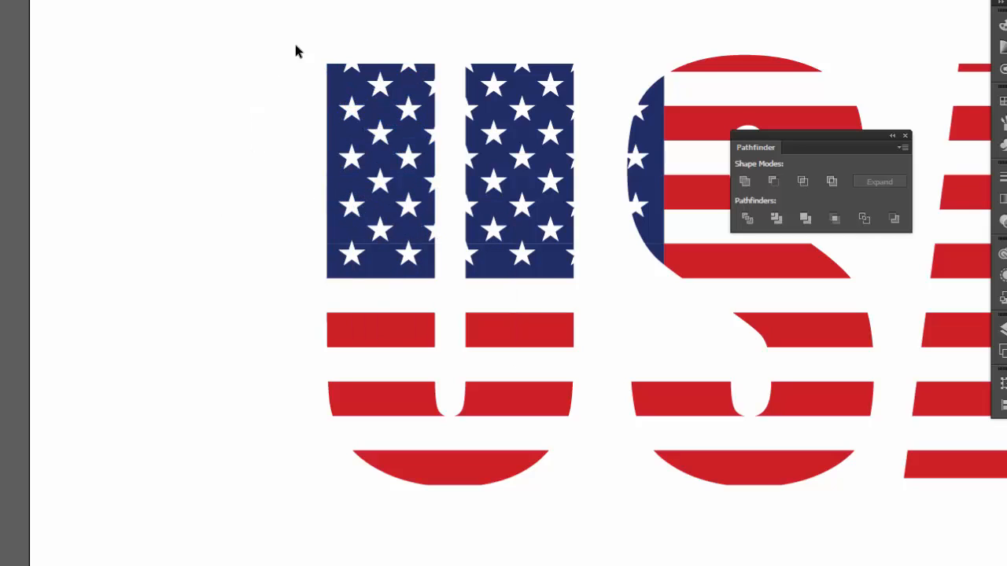
drag(323, 45, 333, 293)
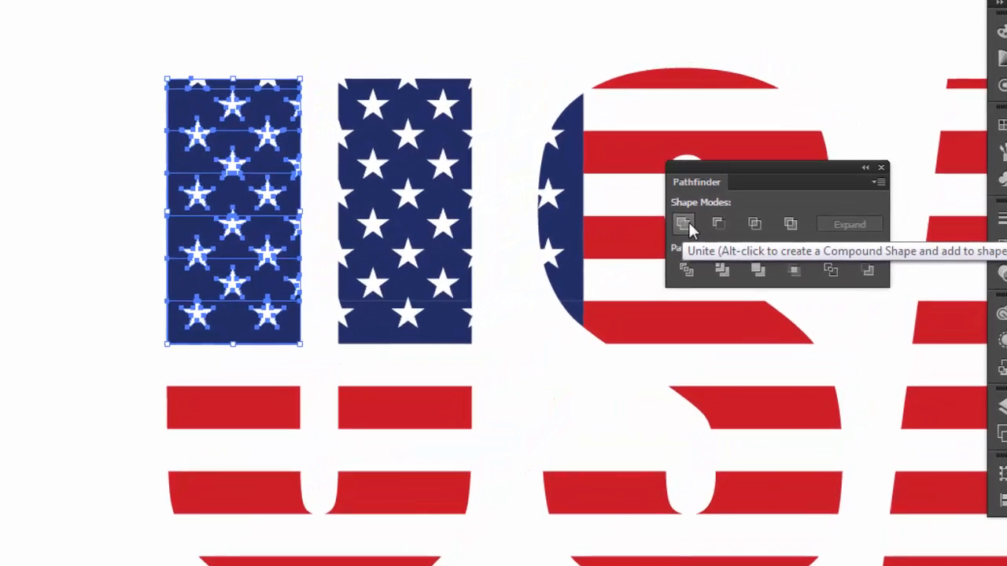
click(681, 225)
key(ctrl+shift+a)
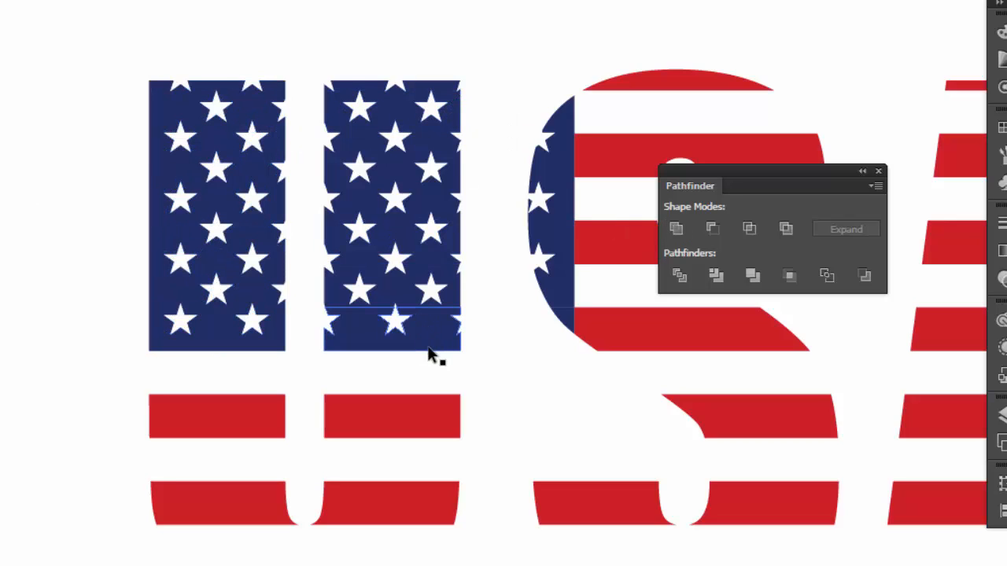
Unite the stacked blue starred pieces of the U's right arm into one shape
drag(431, 344, 401, 293)
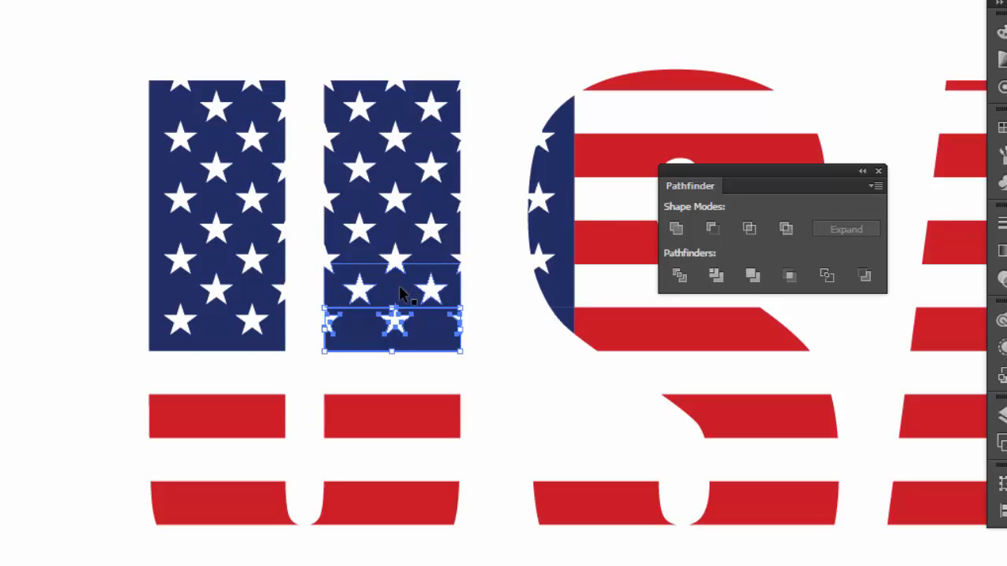
shift+click(400, 288)
shift+click(403, 228)
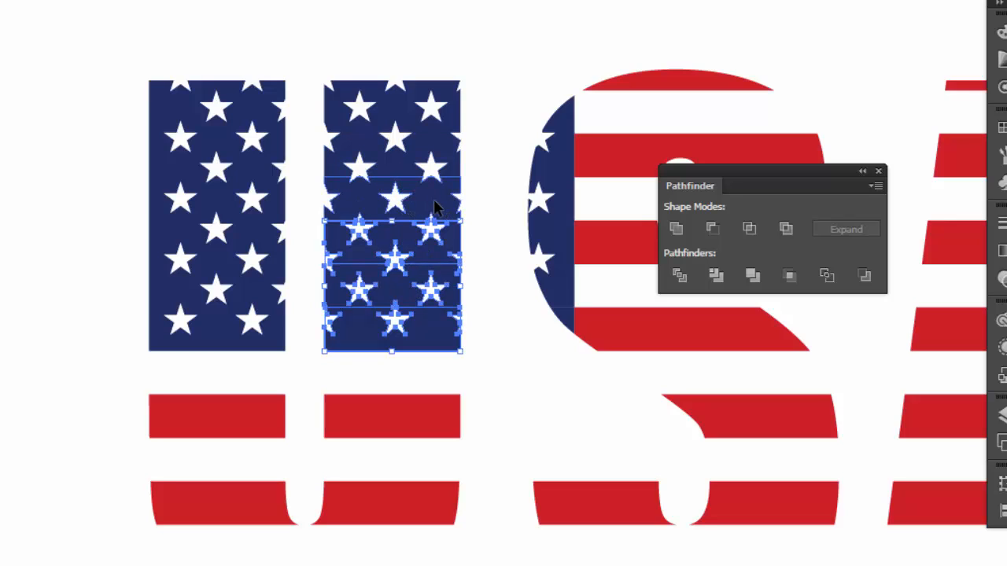
shift+click(425, 197)
shift+click(405, 157)
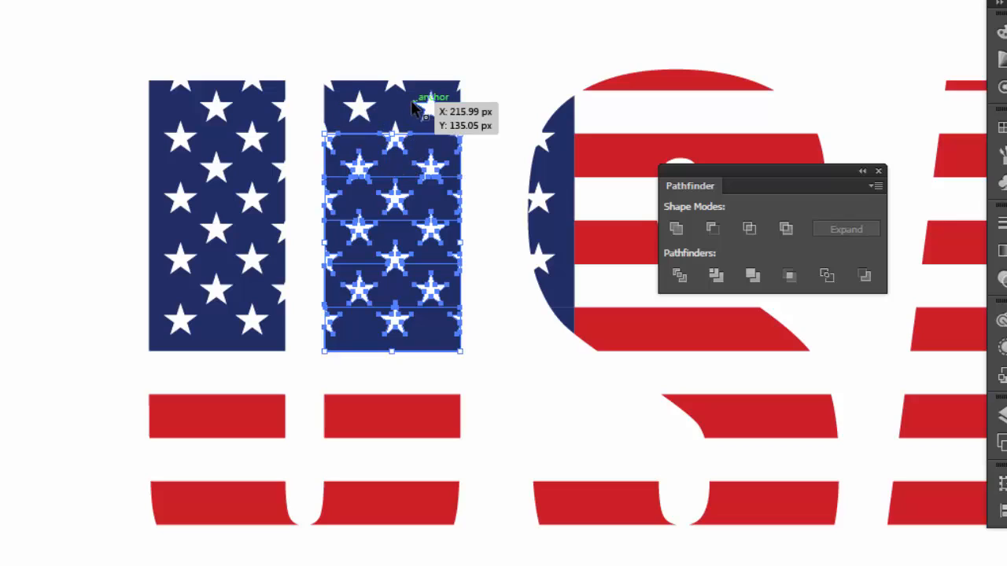
shift+click(401, 110)
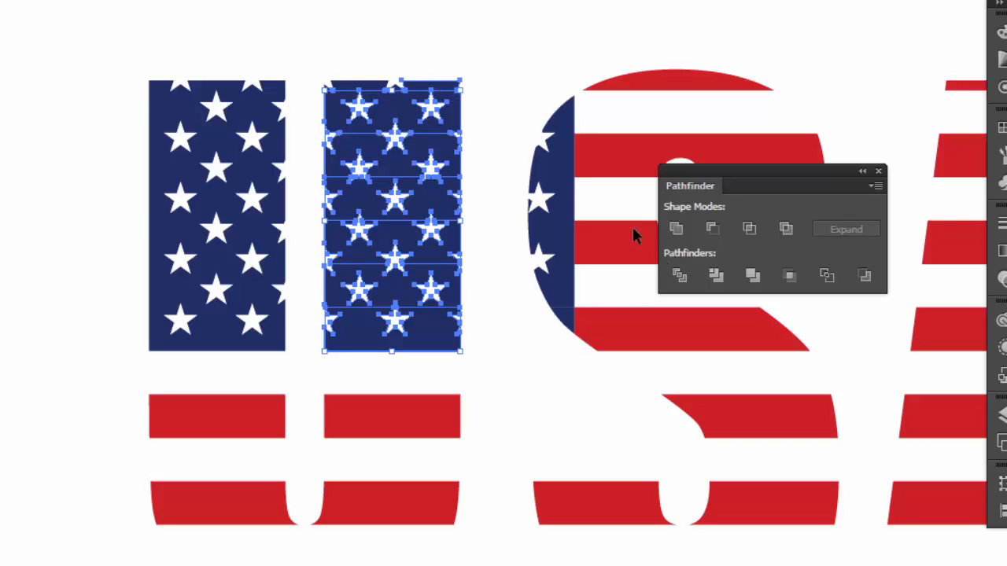
click(674, 230)
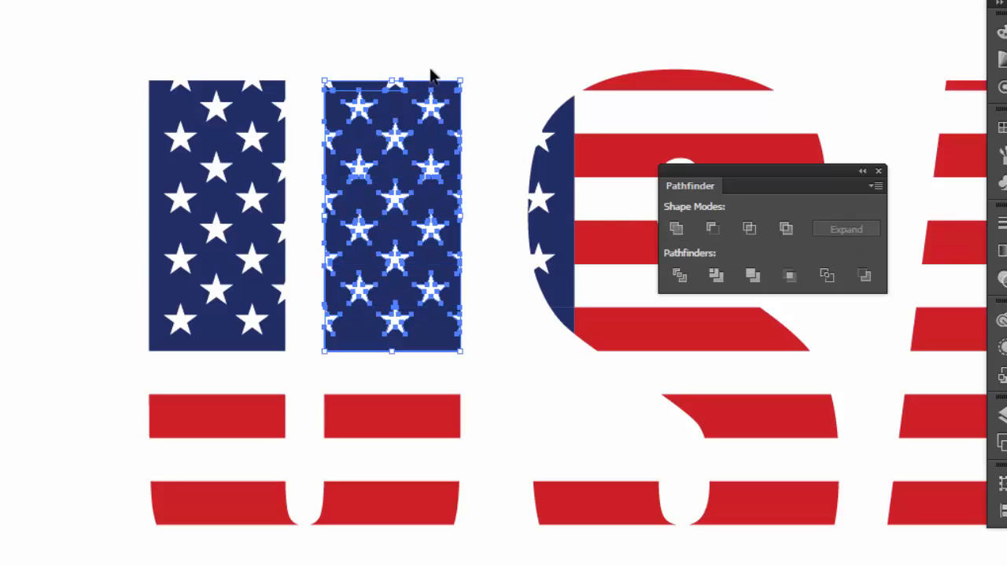
click(509, 40)
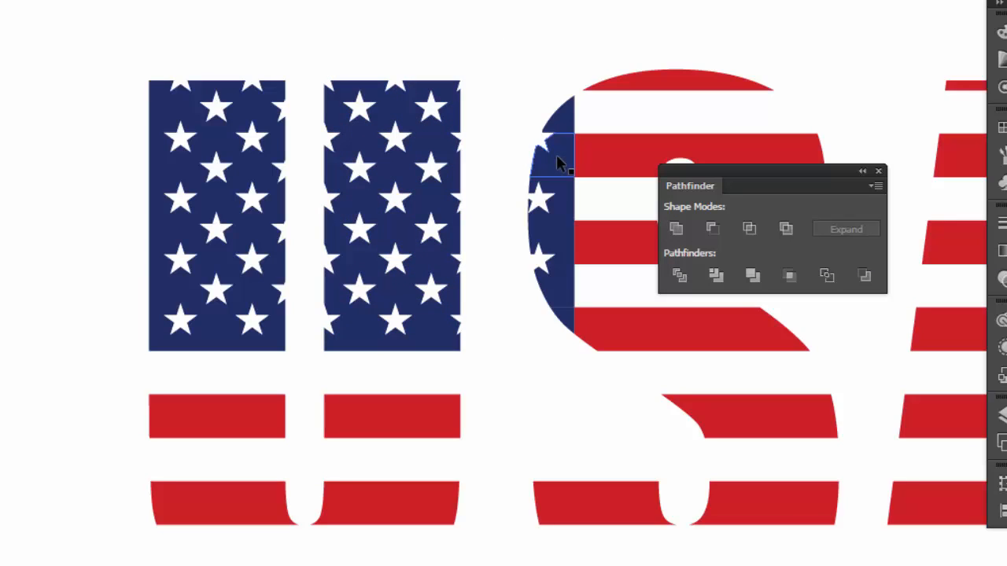
Unite the blue starred pieces along the S's left curve into one shape
click(570, 135)
shift+click(573, 106)
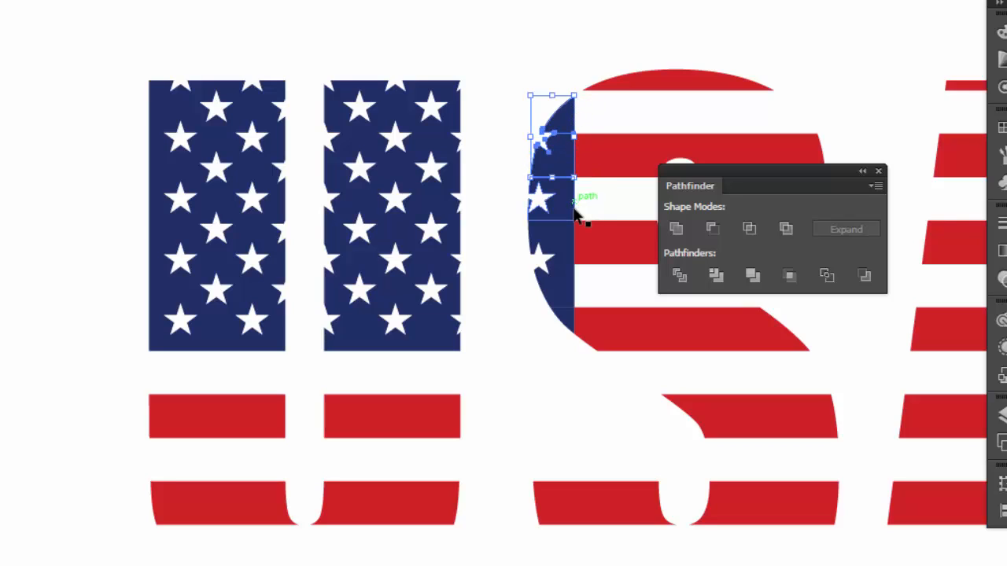
shift+click(573, 208)
shift+click(558, 244)
shift+click(572, 322)
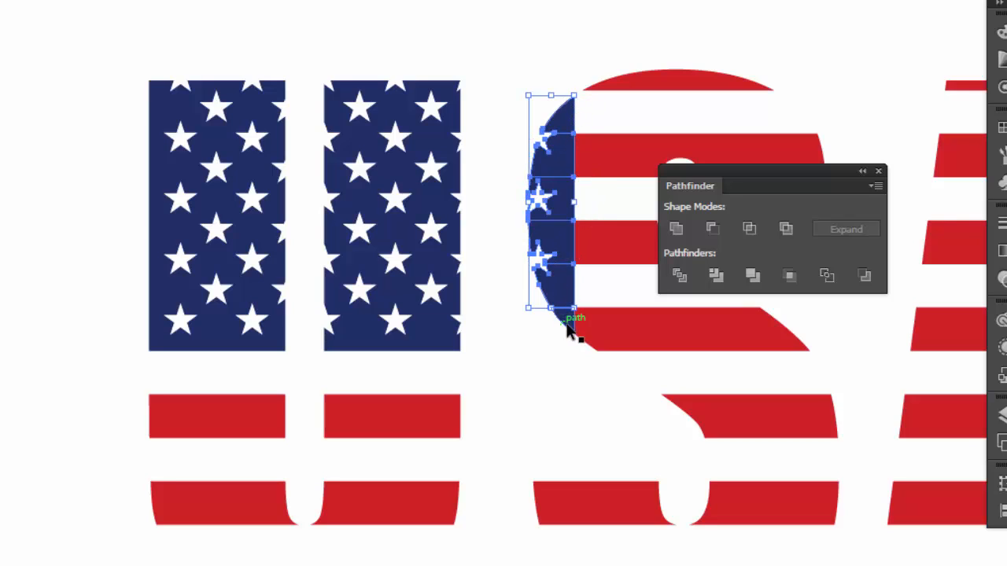
click(678, 227)
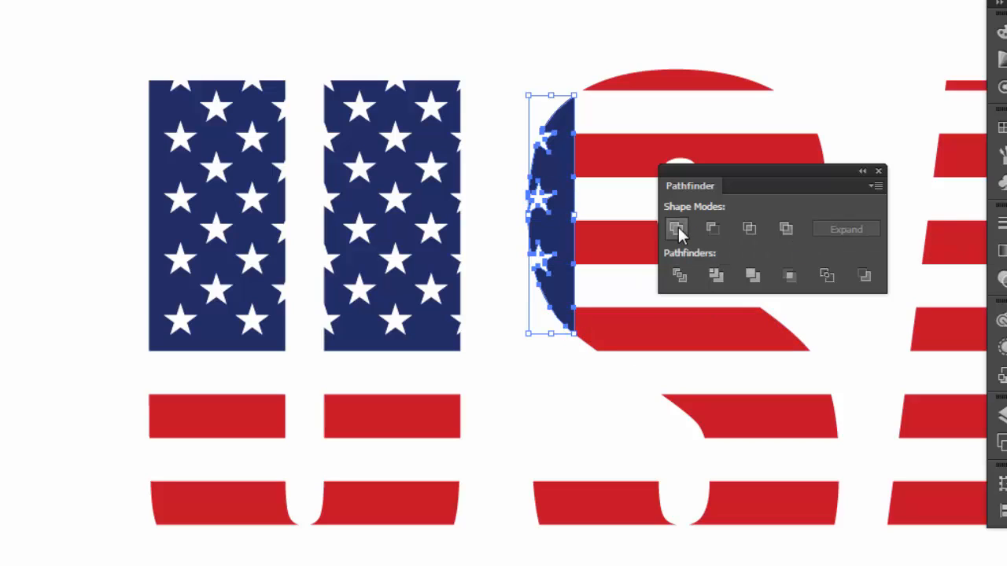
click(64, 255)
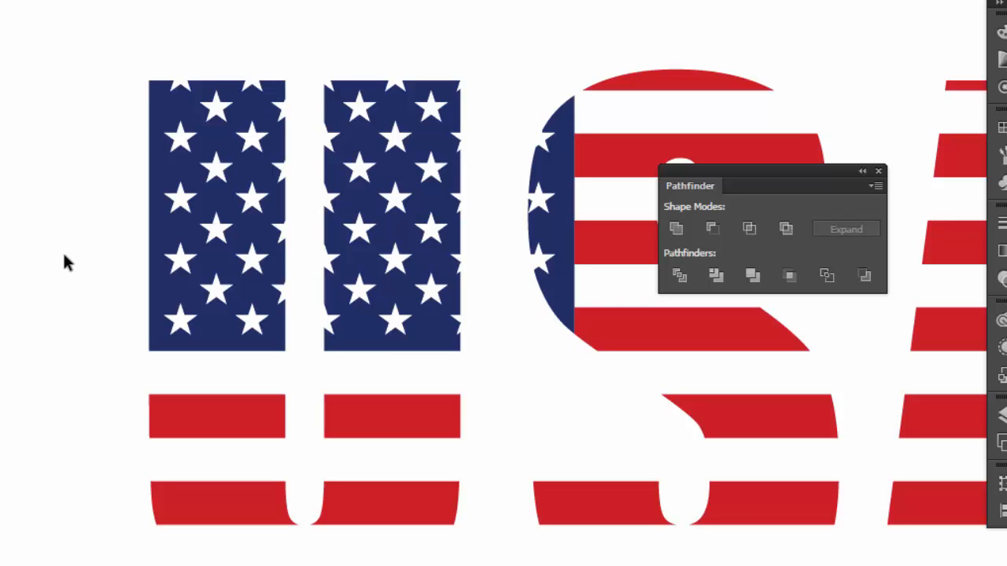
Group all the pieces of the USA flag lettering
key(ctrl+minus)
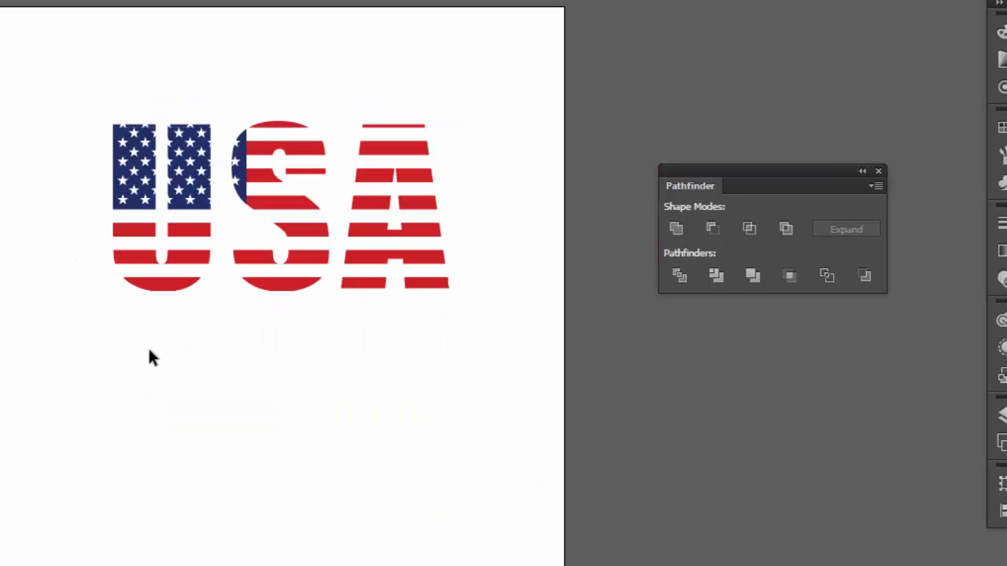
drag(503, 80, 38, 312)
right_click(331, 223)
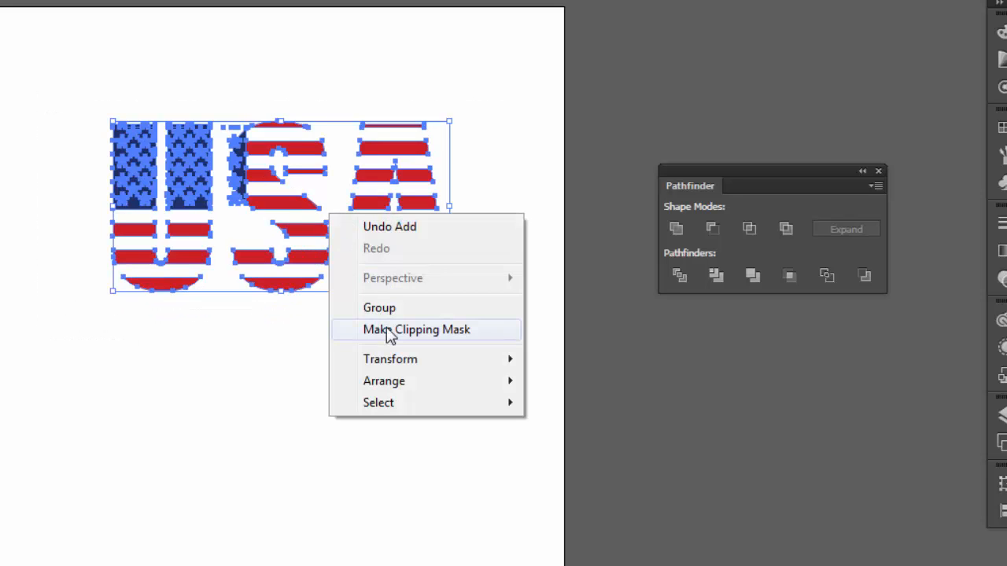
click(385, 310)
click(330, 405)
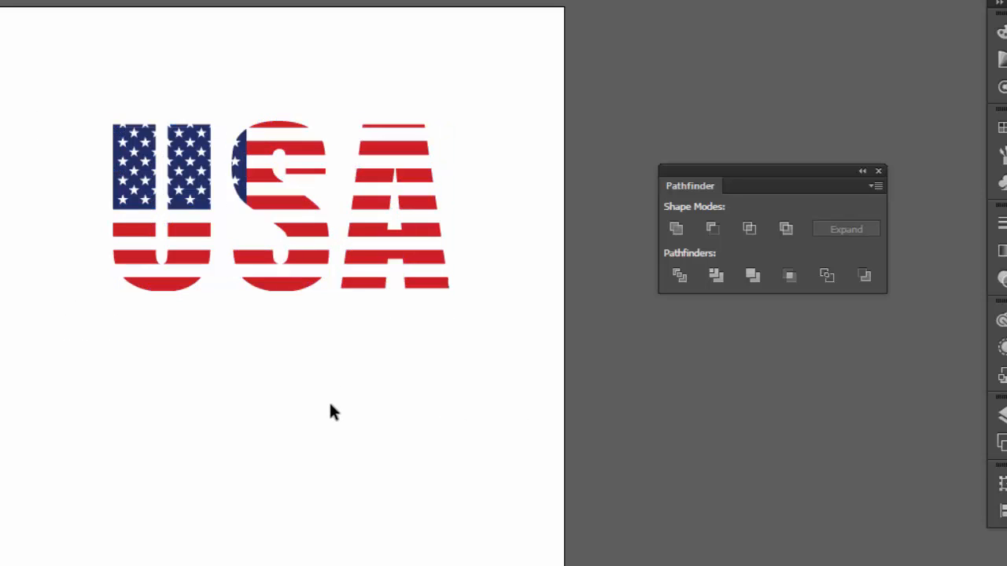
Move the Pathfinder panel farther from the artboard and shift the grouped USA lettering lower on the page
click(857, 170)
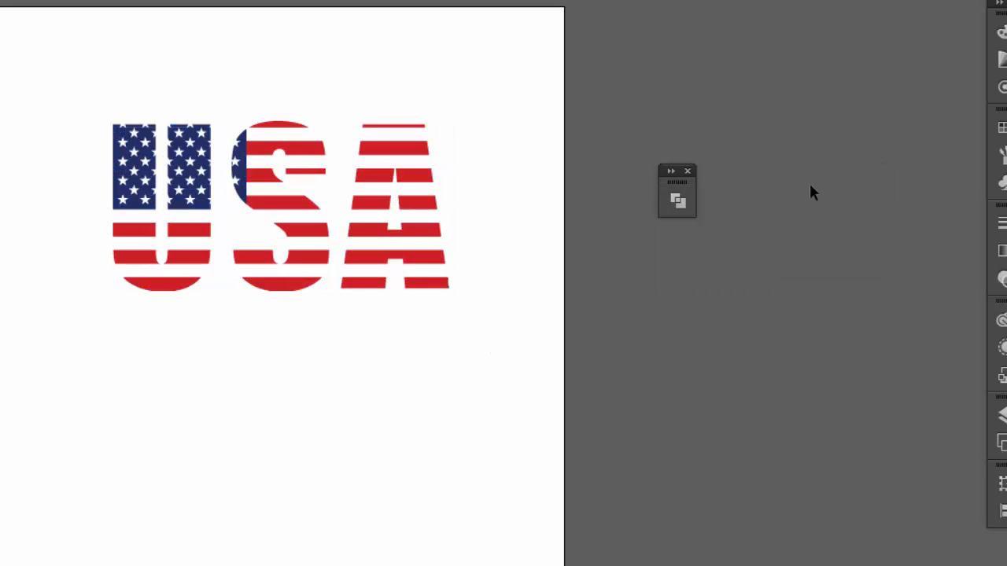
click(671, 171)
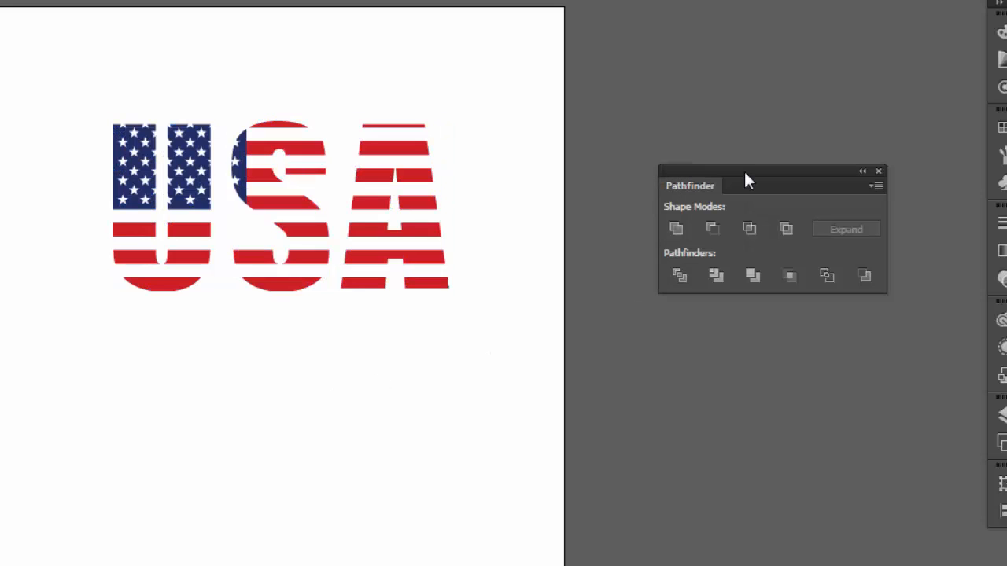
drag(794, 166, 867, 137)
drag(499, 95, 50, 283)
drag(193, 287, 184, 347)
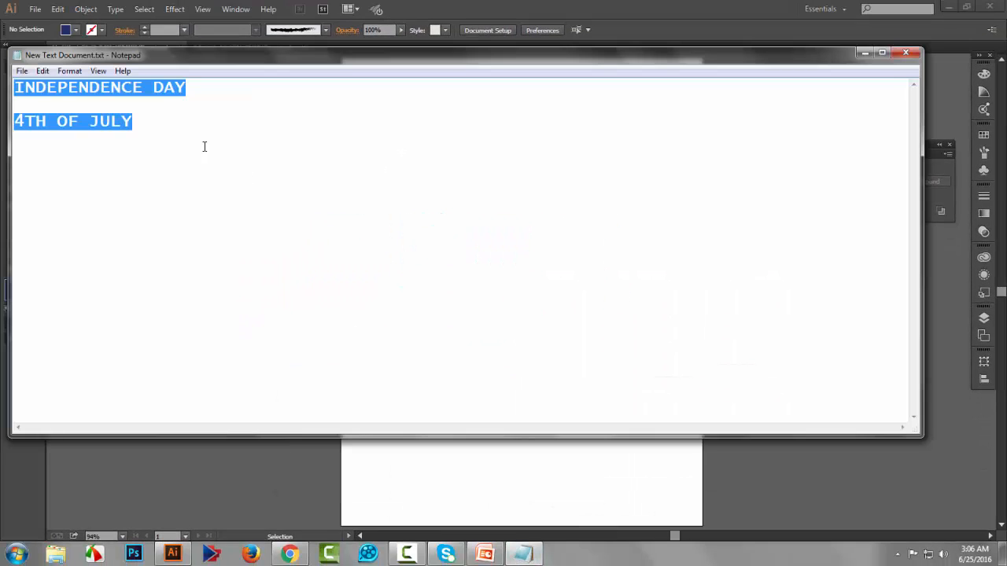
Copy the lines INDEPENDENCE DAY and 4TH OF JULY from Notepad and paste them as text on the Illustrator artboard
right_click(180, 85)
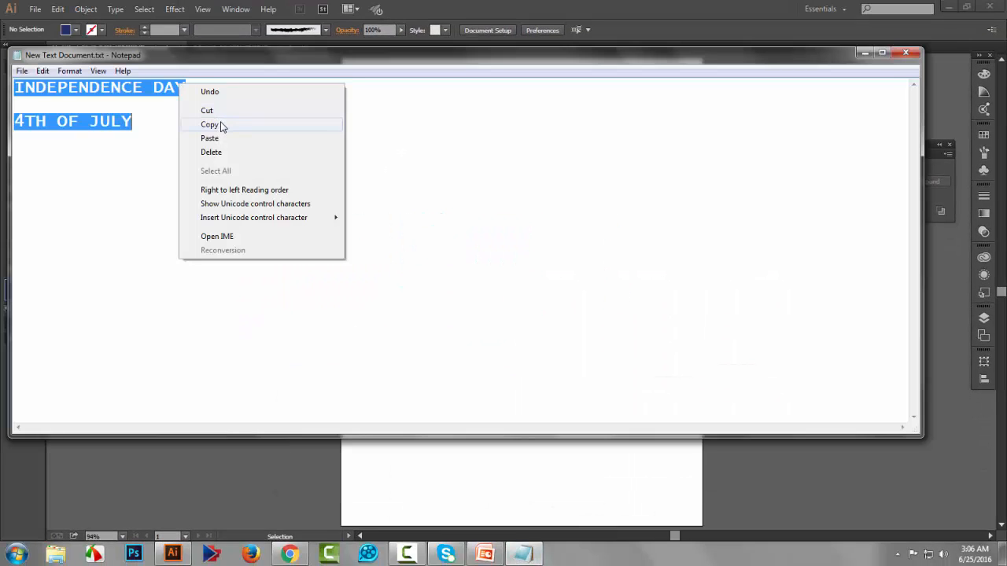
click(220, 124)
click(864, 52)
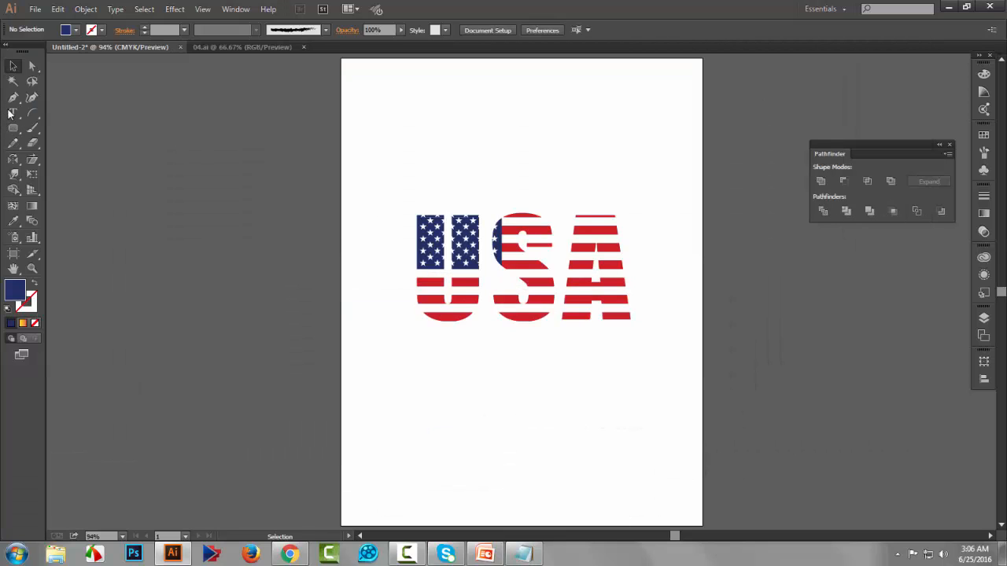
click(481, 146)
key(ctrl+v)
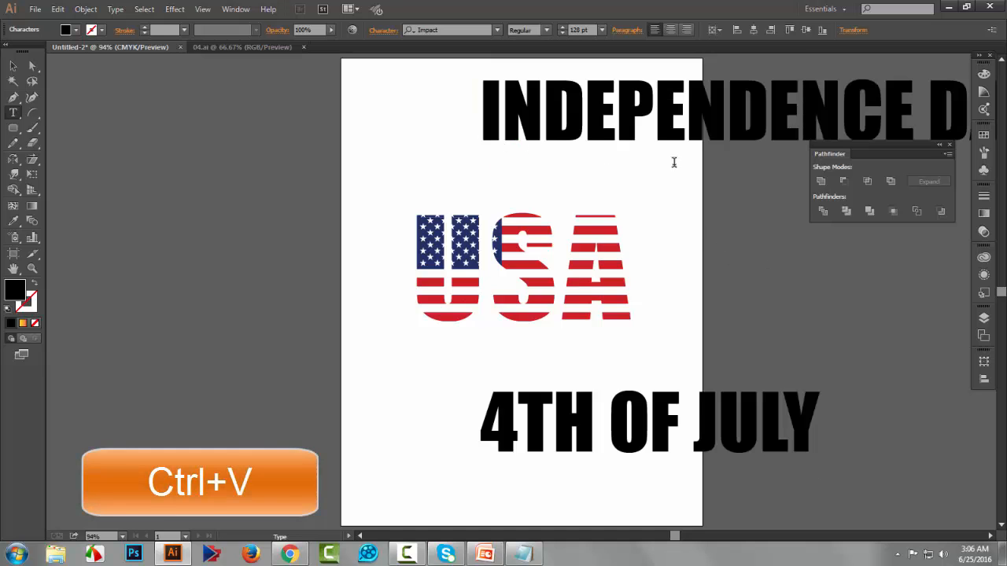
Cut INDEPENDENCE DAY and the blank lines from the pasted text, leaving a single line that reads 4TH OF JULY
drag(476, 105, 985, 116)
key(ctrl+x)
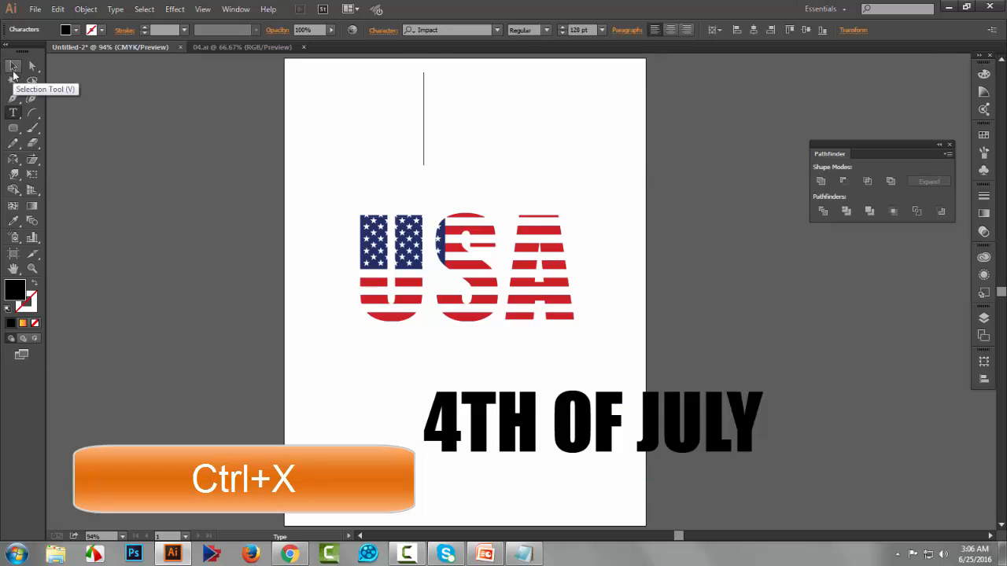
key(Delete)
key(Delete)
key(Delete)
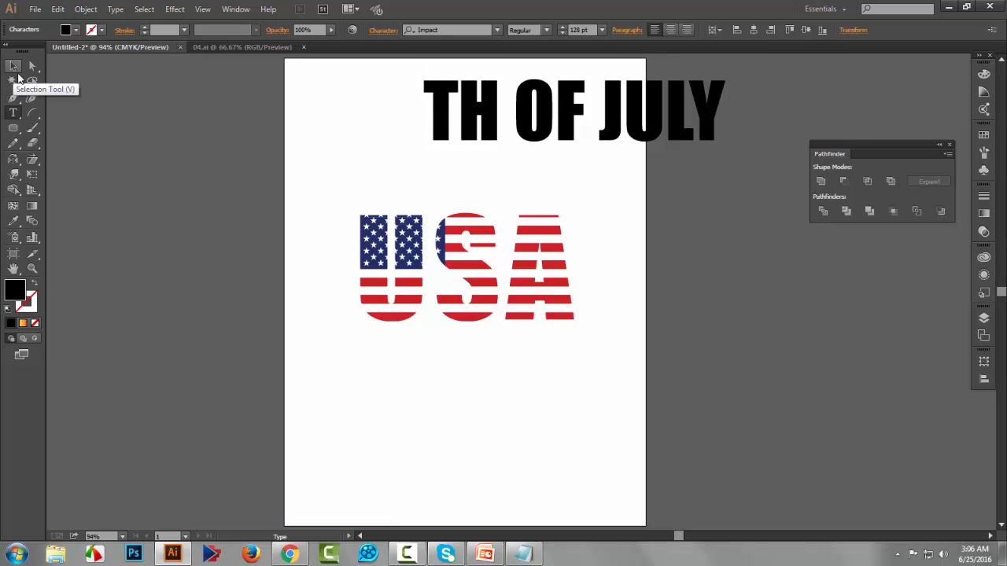
text(4)
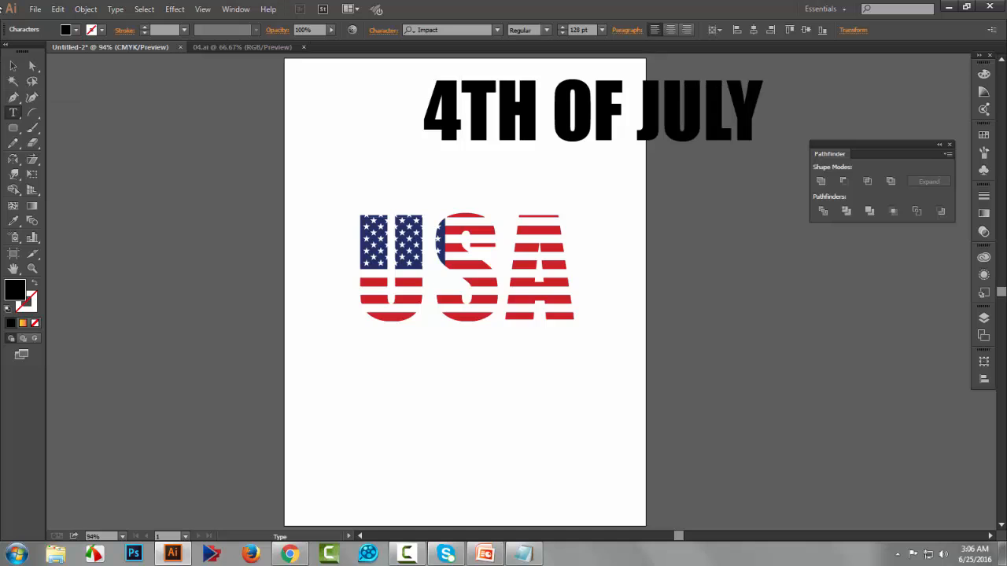
Move the 4TH OF JULY text below the USA lettering
click(15, 65)
click(507, 99)
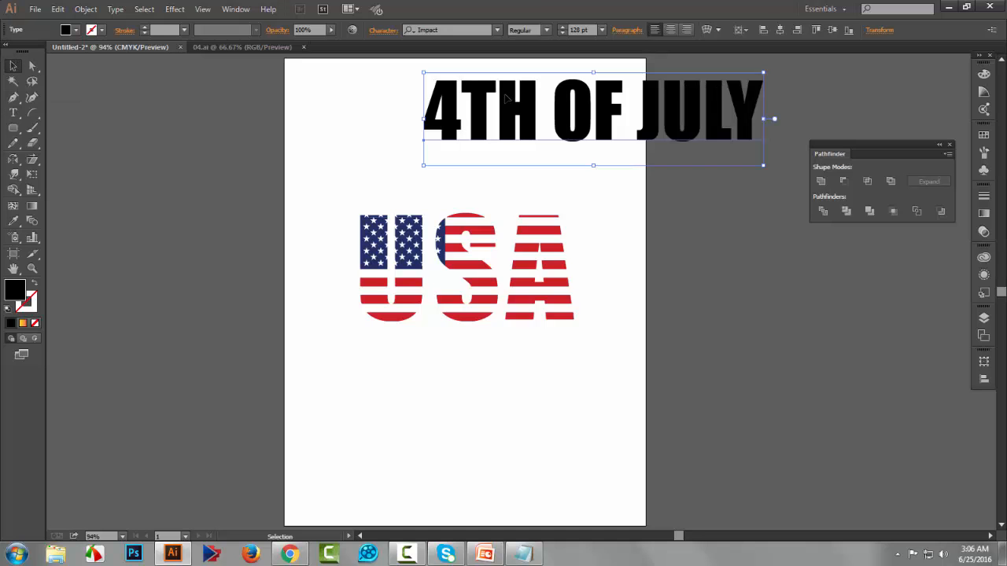
drag(510, 118, 493, 439)
Paste INDEPENDENCE DAY as a separate text line near the artboard's upper edge and set its font size to 24 pt
click(13, 113)
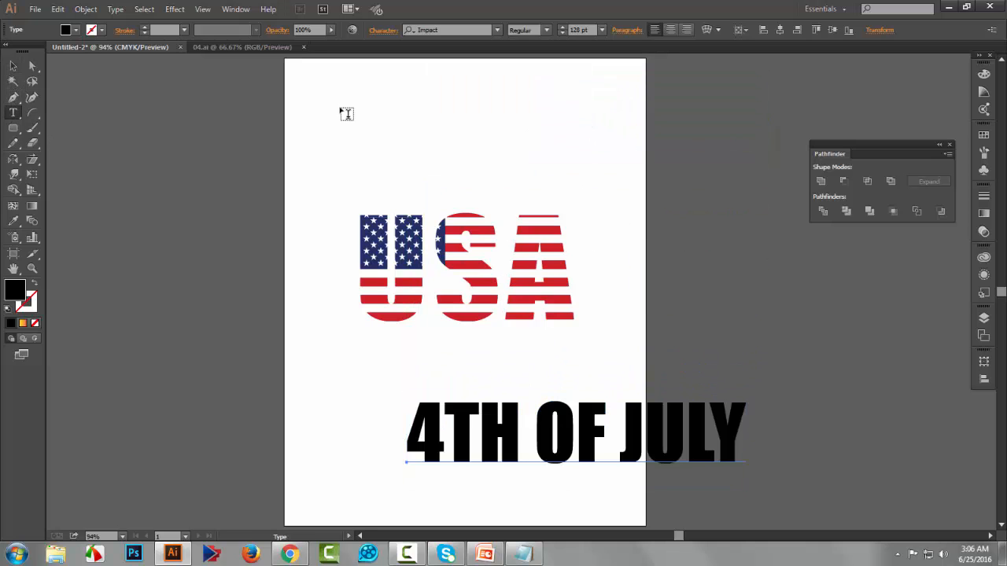
key(ctrl+v)
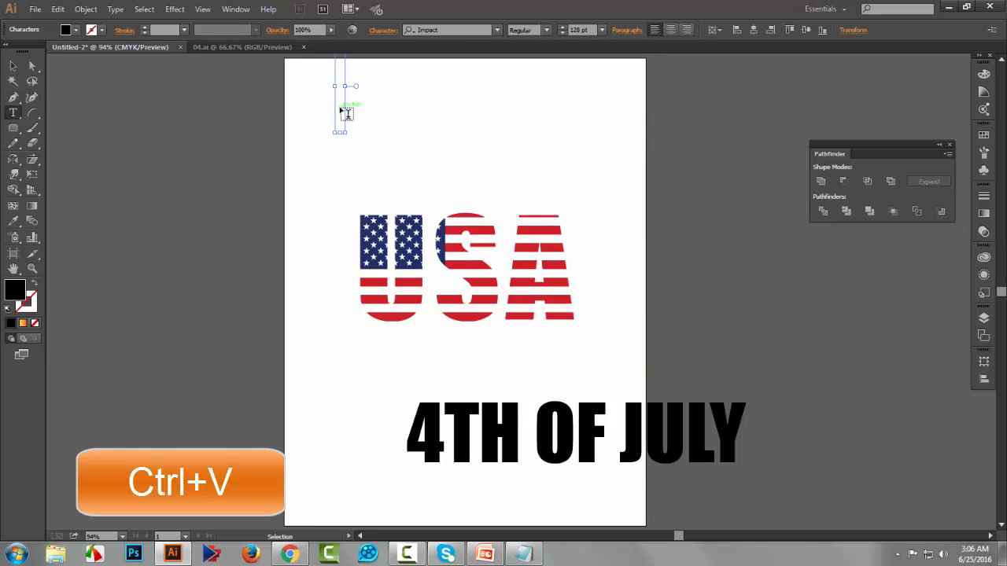
key(ctrl)
key(ctrl)
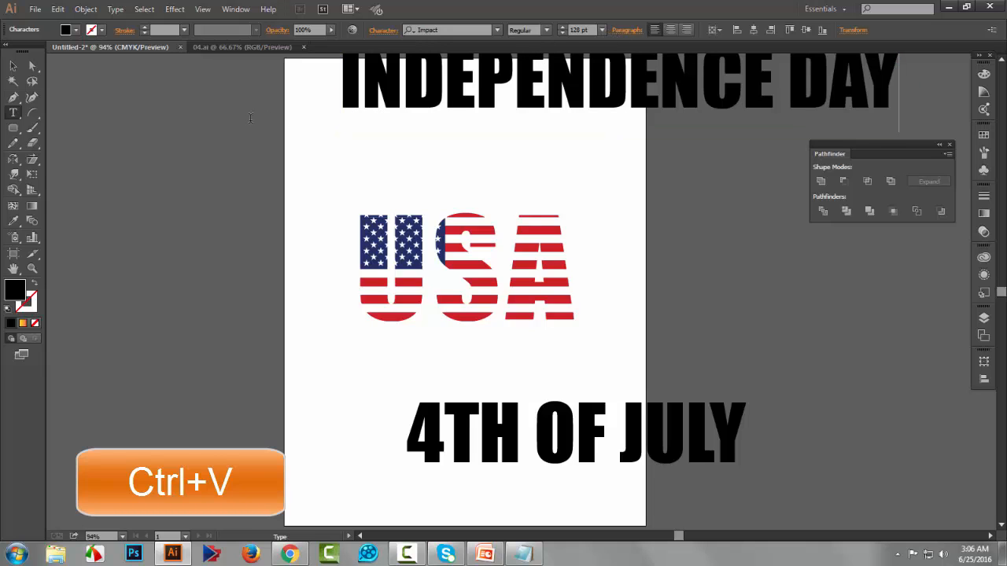
key(ctrl+a)
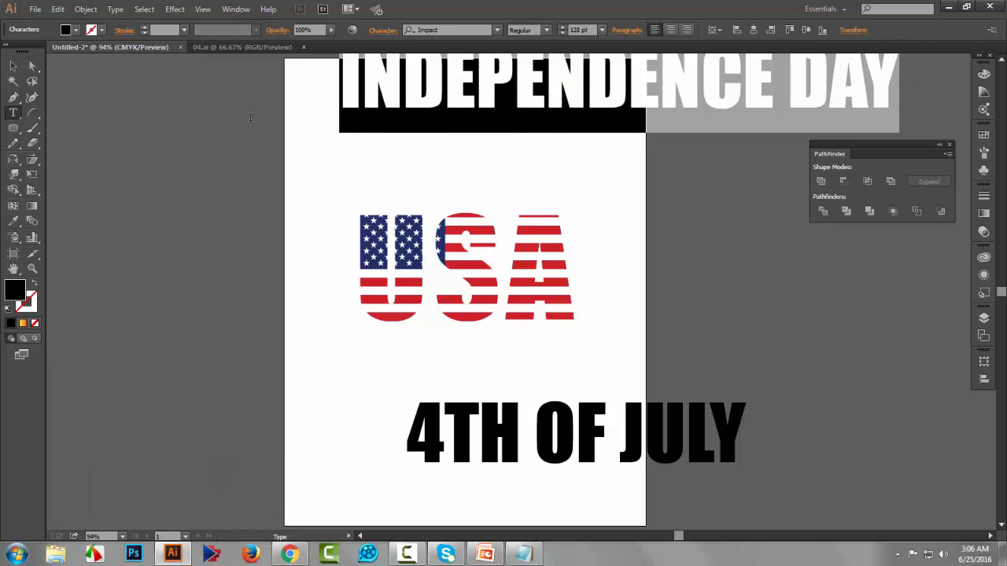
click(603, 30)
click(618, 203)
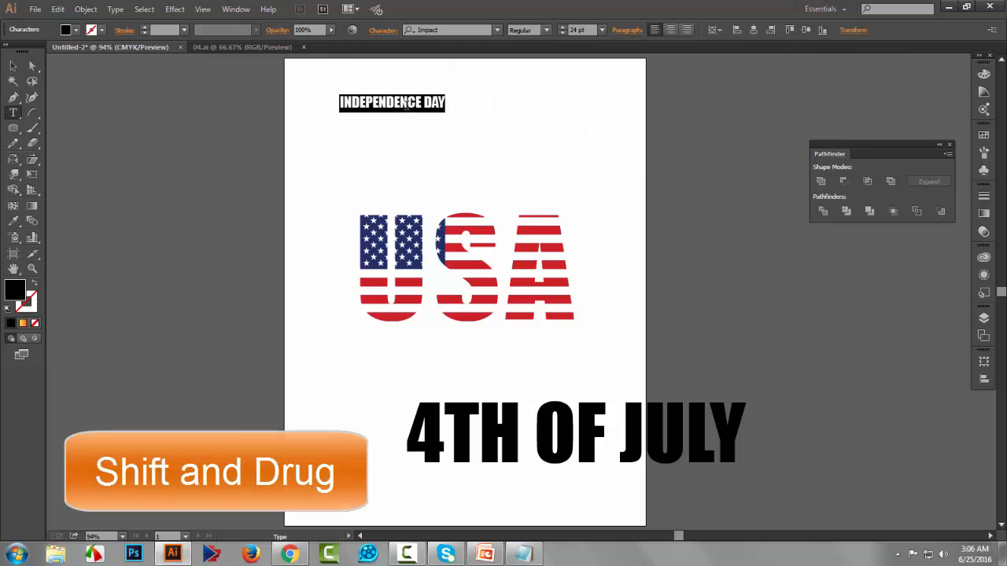
Scale the INDEPENDENCE DAY text up proportionally to about 67 pt and move it just above the USA lettering
click(12, 66)
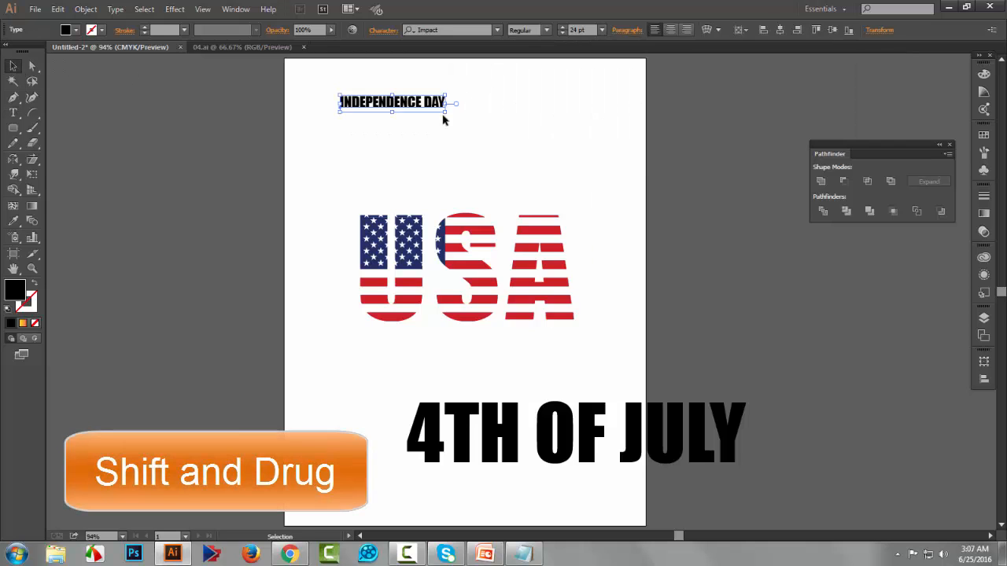
drag(444, 114, 595, 182)
drag(550, 117, 533, 180)
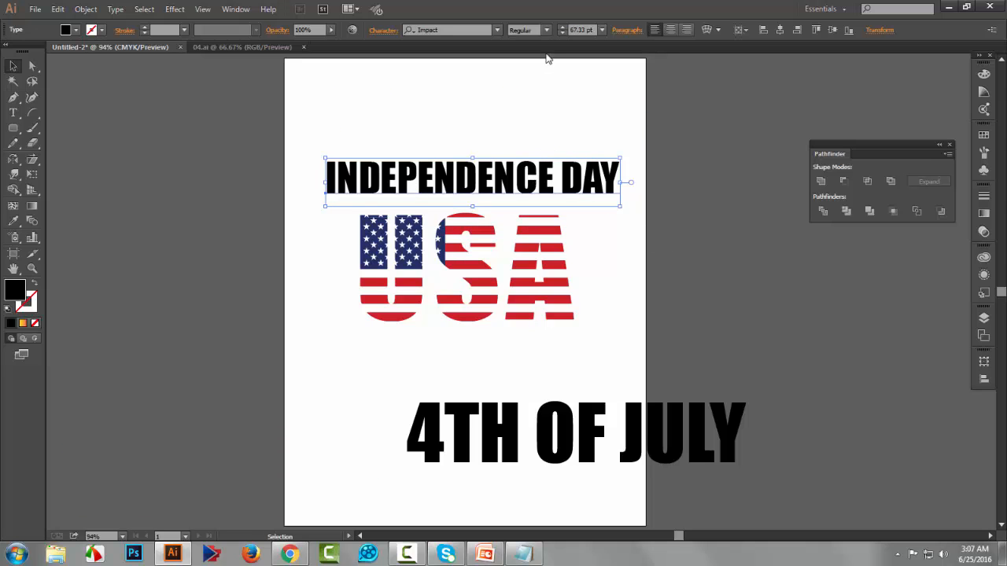
Change the font of the INDEPENDENCE DAY text to Arial Rounded MT Bold
click(496, 30)
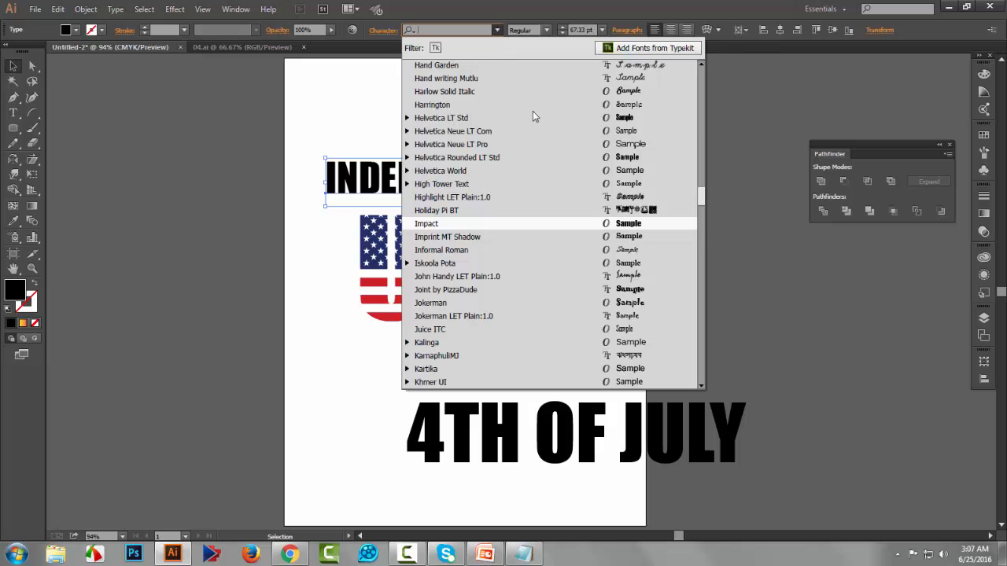
scroll(548, 132, down, 15)
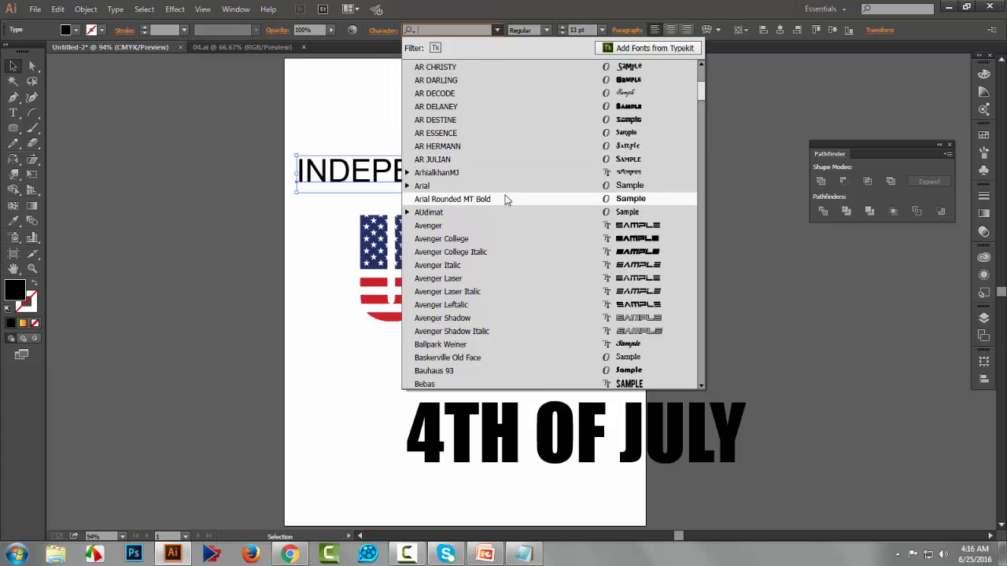
click(505, 198)
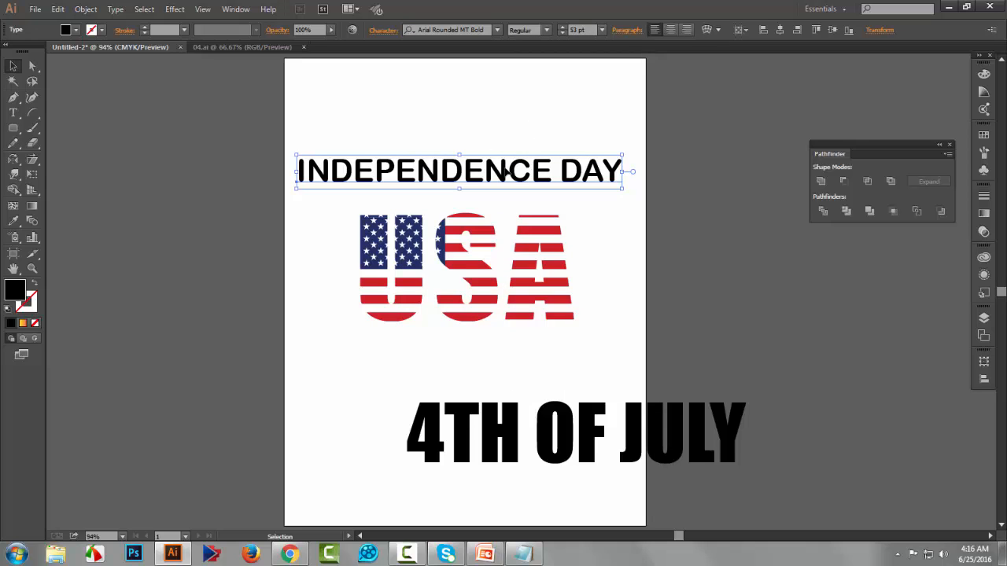
mouse_move(506, 161)
mouse_down()
mouse_move(505, 152)
mouse_move(506, 161)
mouse_up()
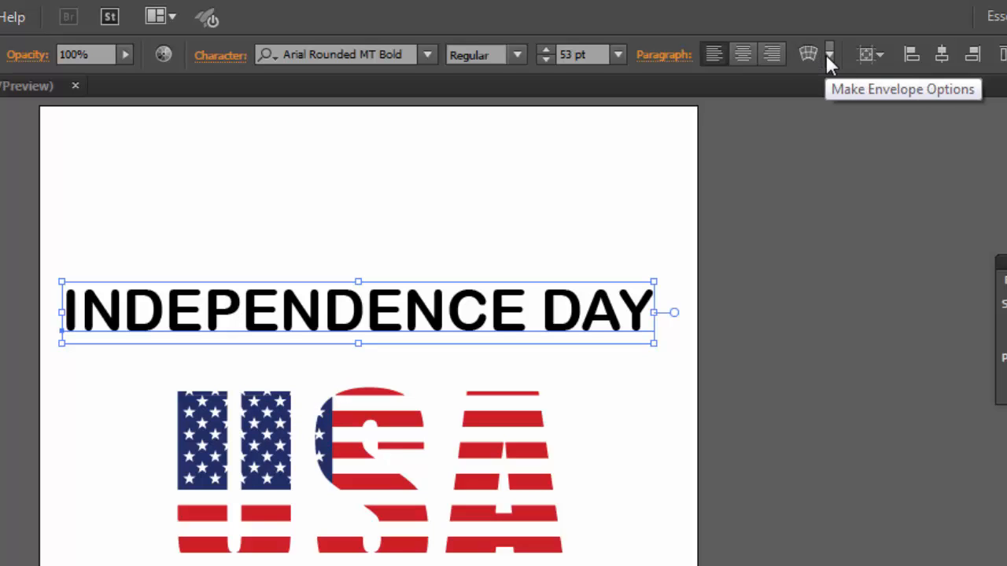
Warp the INDEPENDENCE DAY text with a horizontal Arc envelope at 39% bend
click(810, 54)
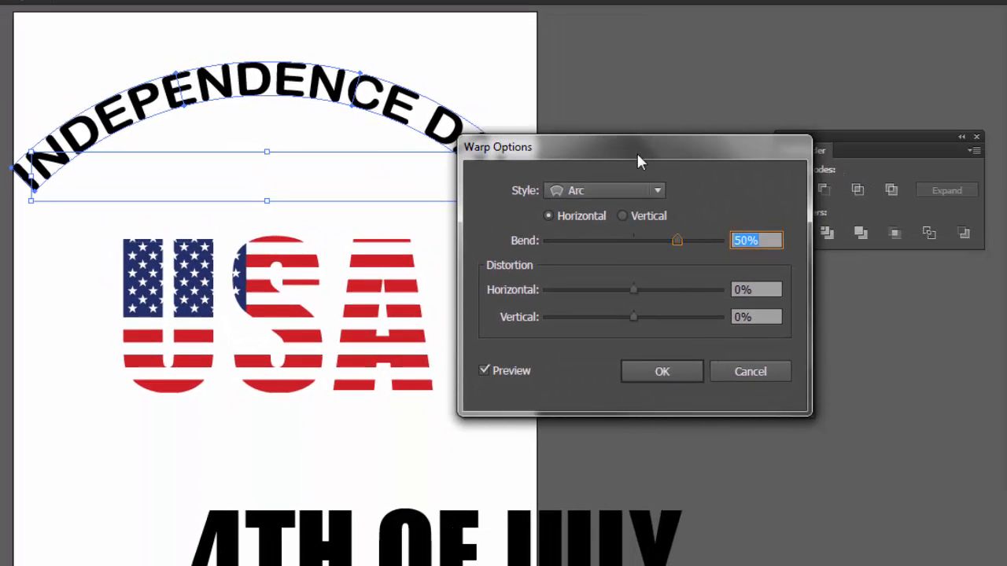
drag(639, 162, 789, 95)
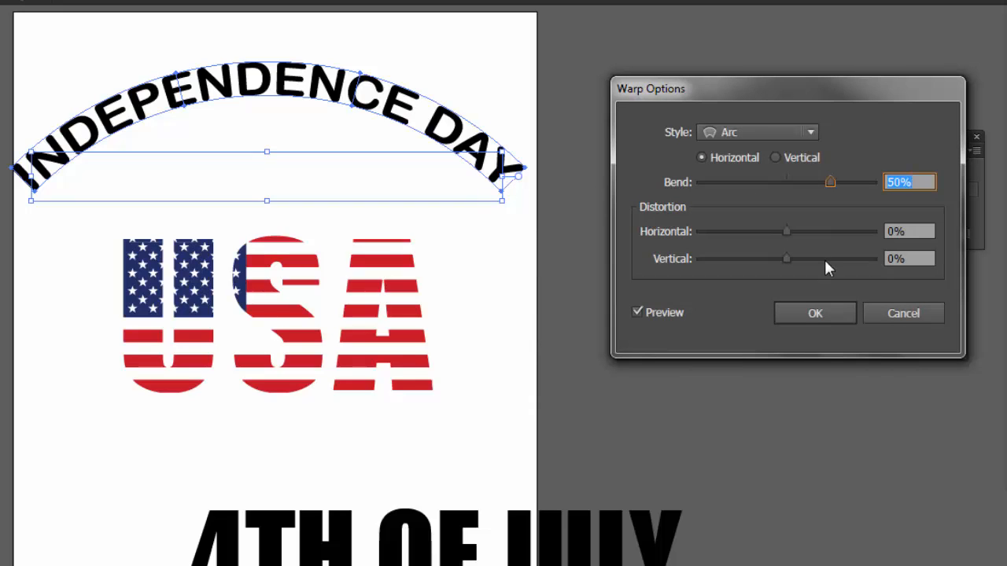
mouse_move(831, 179)
mouse_down()
mouse_move(754, 180)
mouse_move(820, 173)
mouse_up()
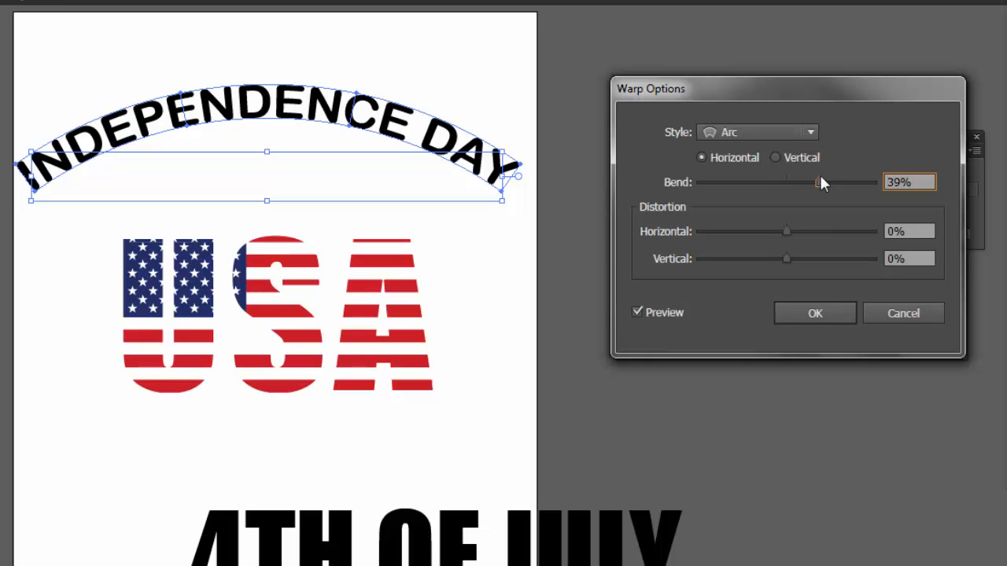
click(791, 151)
click(713, 161)
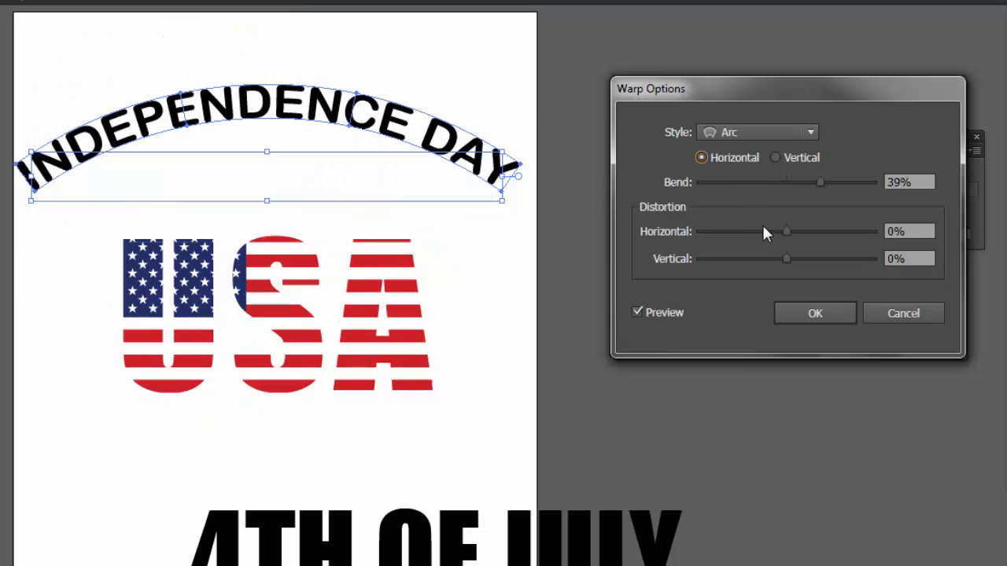
click(802, 306)
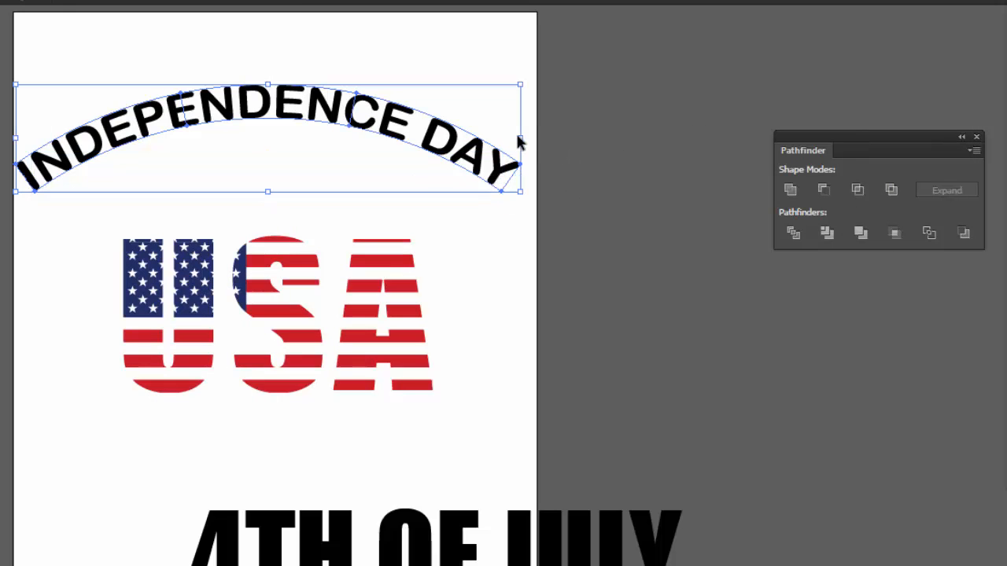
Scale the arched INDEPENDENCE DAY text down proportionally from its centre and move it down to sit just above USA
drag(517, 142, 494, 125)
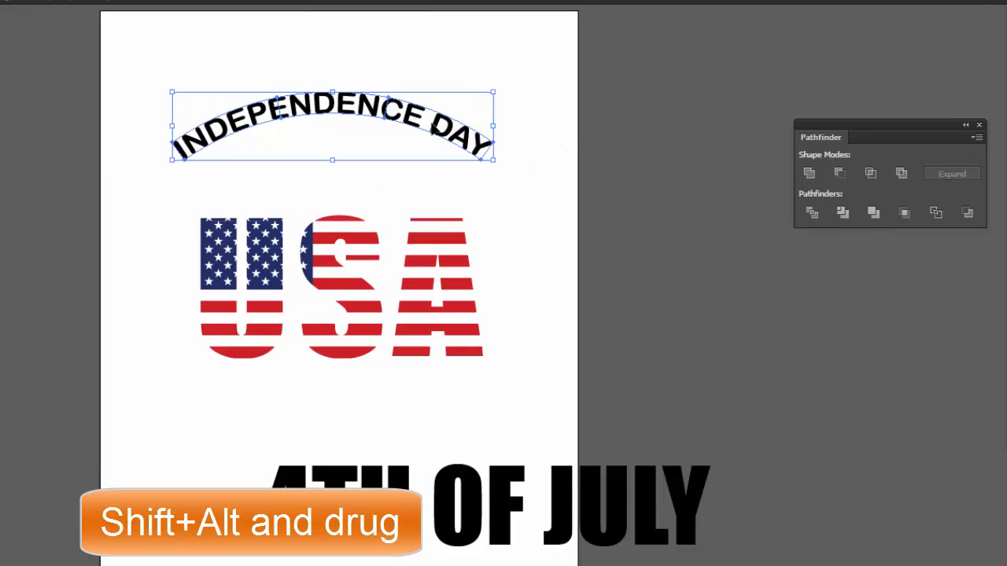
drag(434, 132, 431, 157)
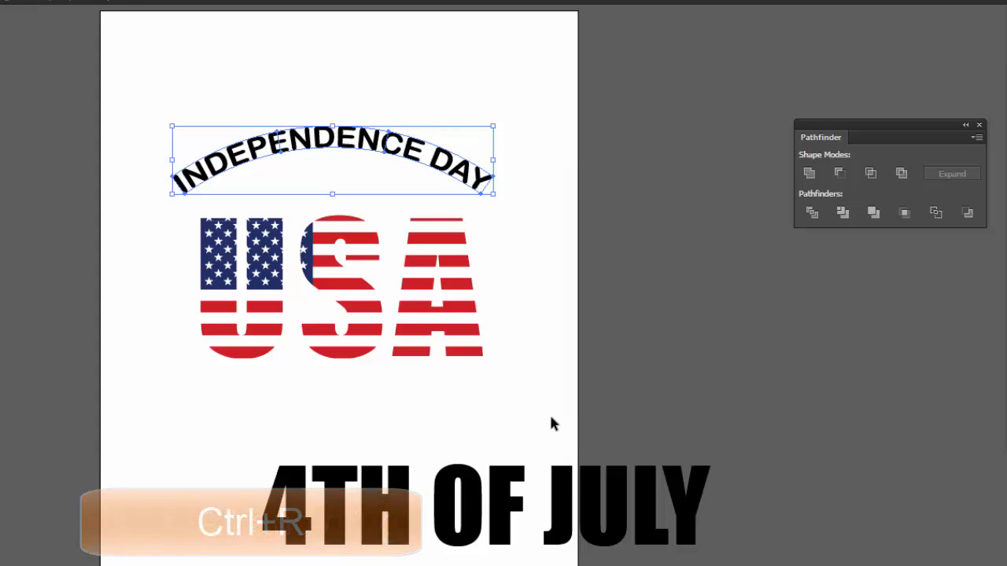
Show the rulers and place vertical guides at the outer left and right edges of the USA lettering
key(ctrl+shift+b)
key(ctrl+r)
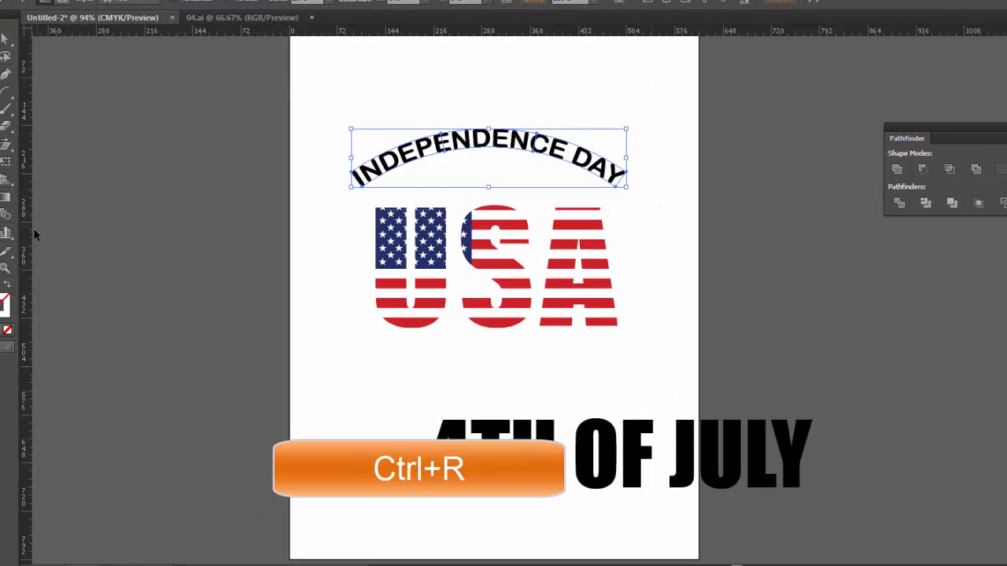
drag(32, 238, 376, 274)
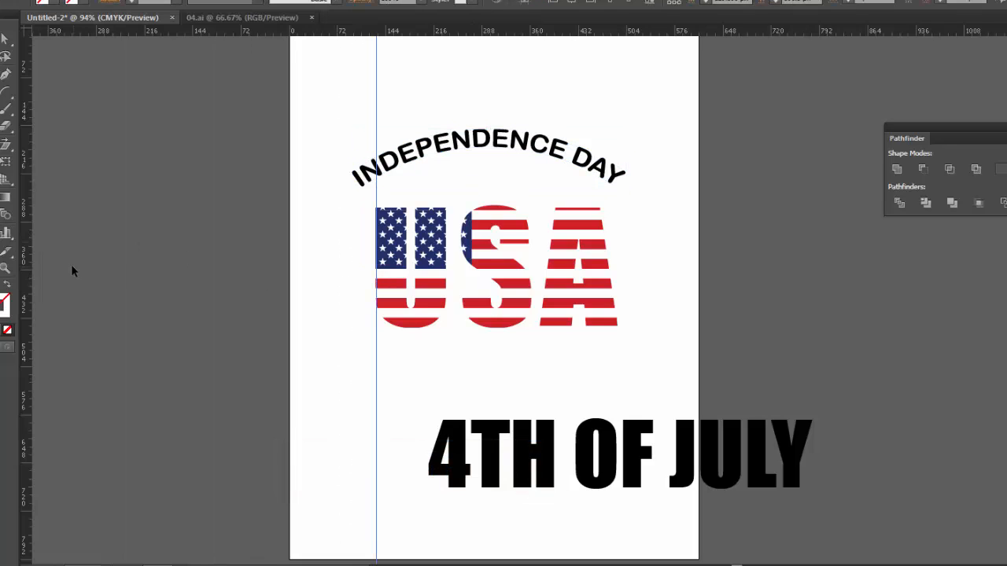
drag(30, 253, 617, 291)
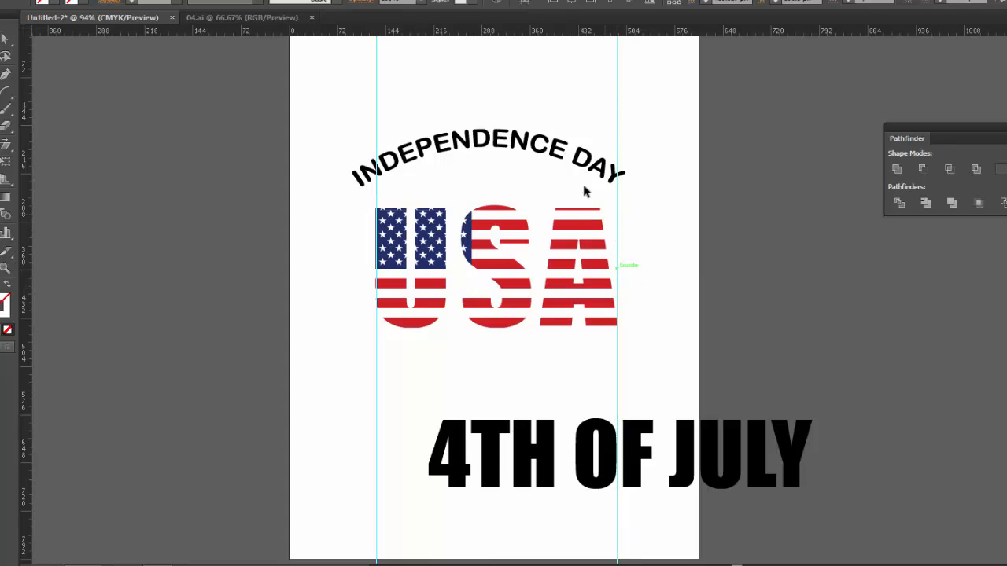
Resize the arched INDEPENDENCE DAY text to span exactly between the two vertical guides
click(626, 173)
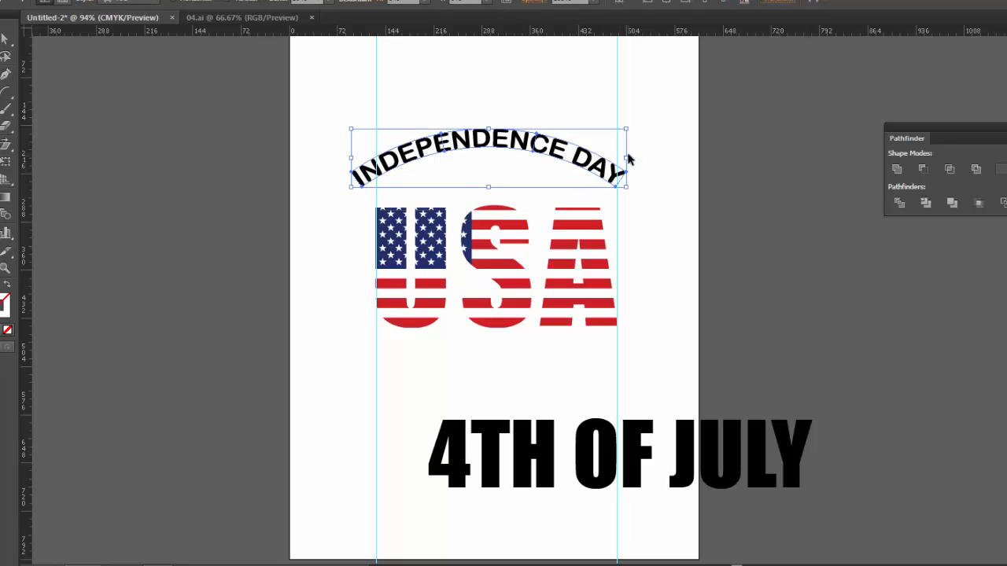
drag(626, 160, 549, 178)
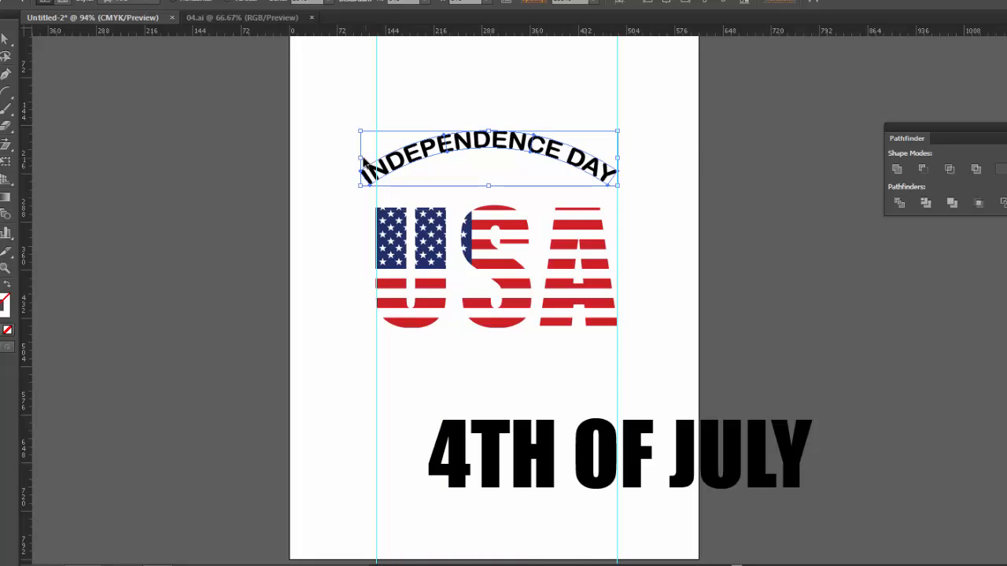
drag(361, 159, 377, 157)
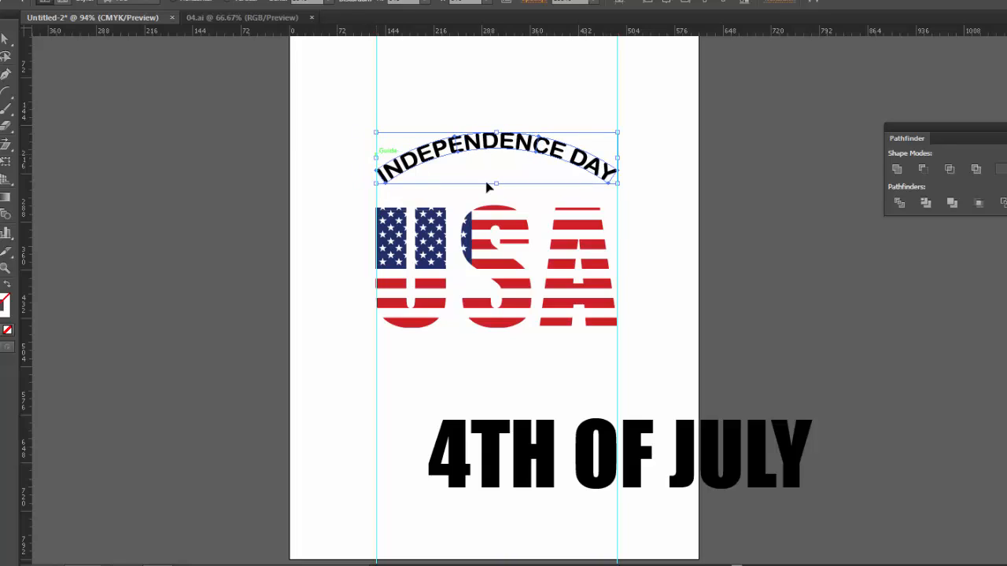
click(669, 181)
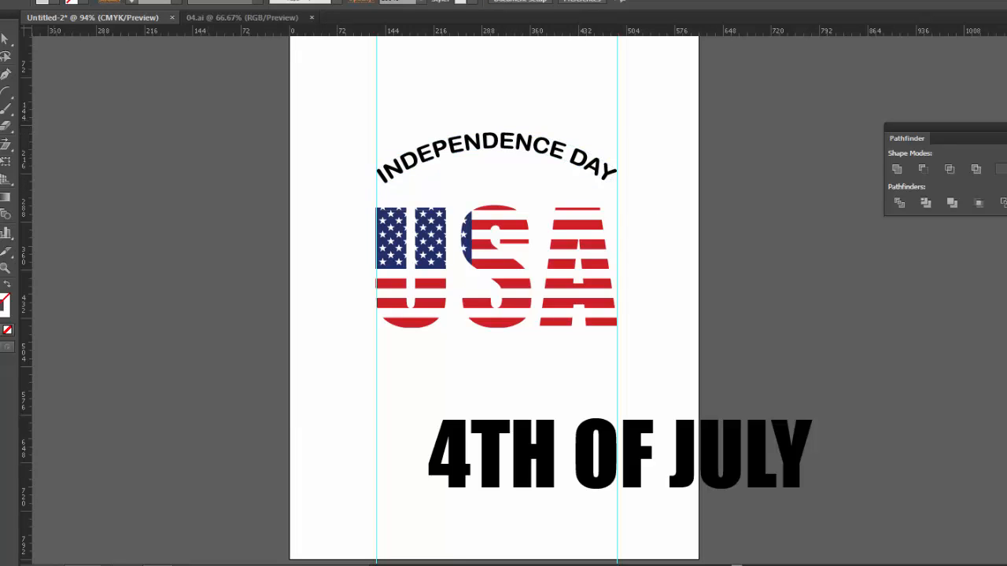
Add the text "OF" and centre it between the INDEPENDENCE DAY arch and USA
click(1, 91)
click(505, 177)
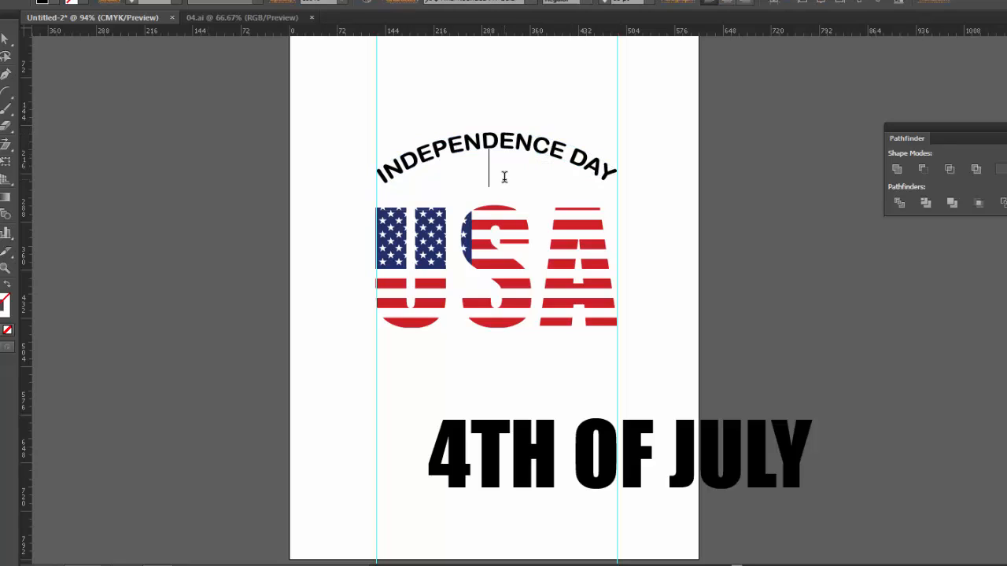
text(OF)
click(6, 38)
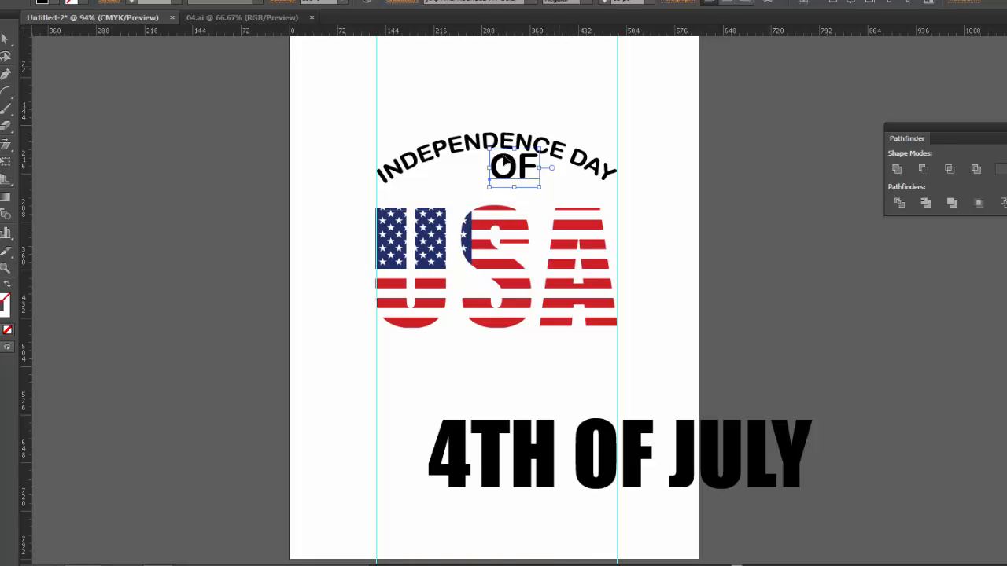
drag(508, 167, 489, 177)
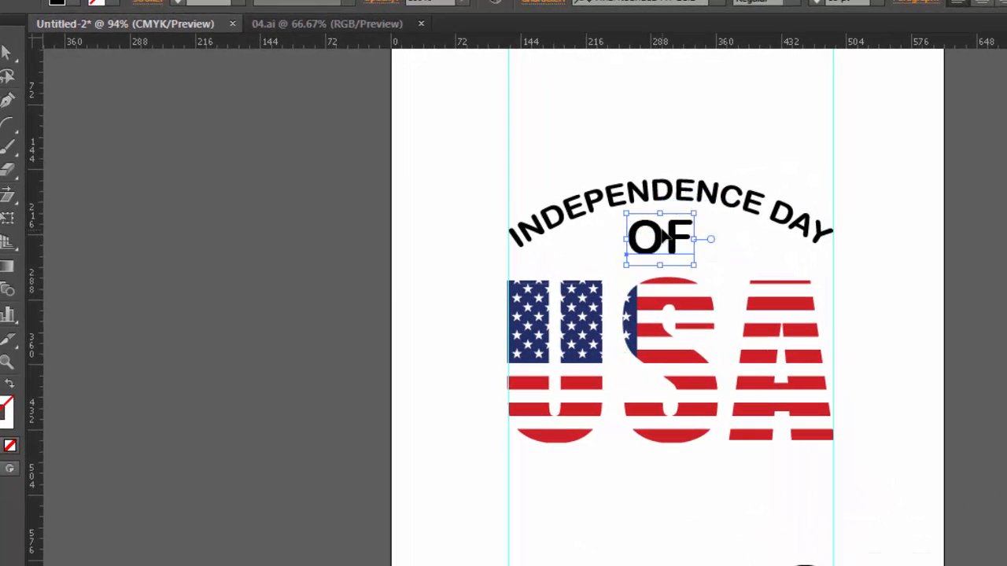
drag(665, 236, 670, 236)
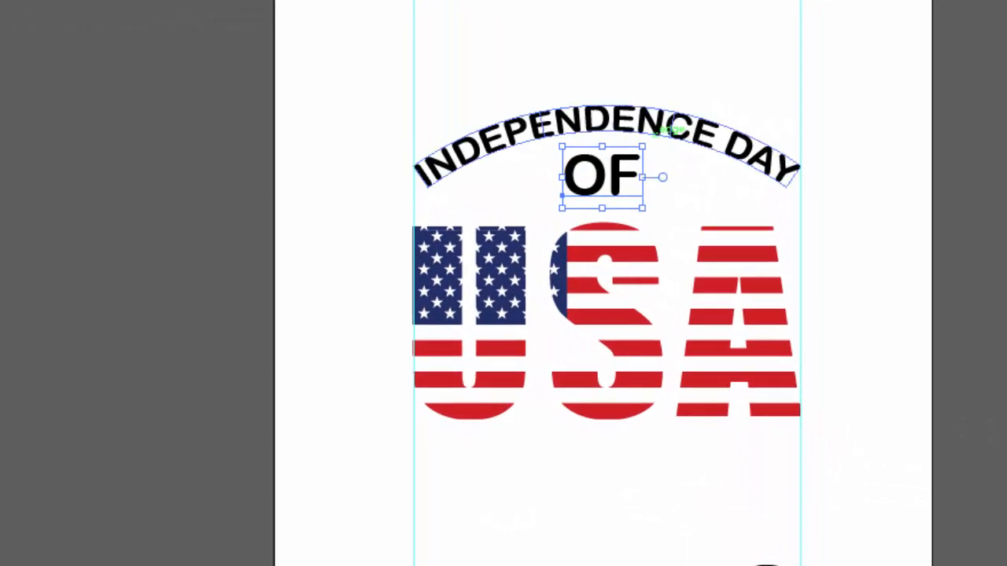
Set the OF text in Freestyle Script and re-centre it above the S of USA
click(678, 1)
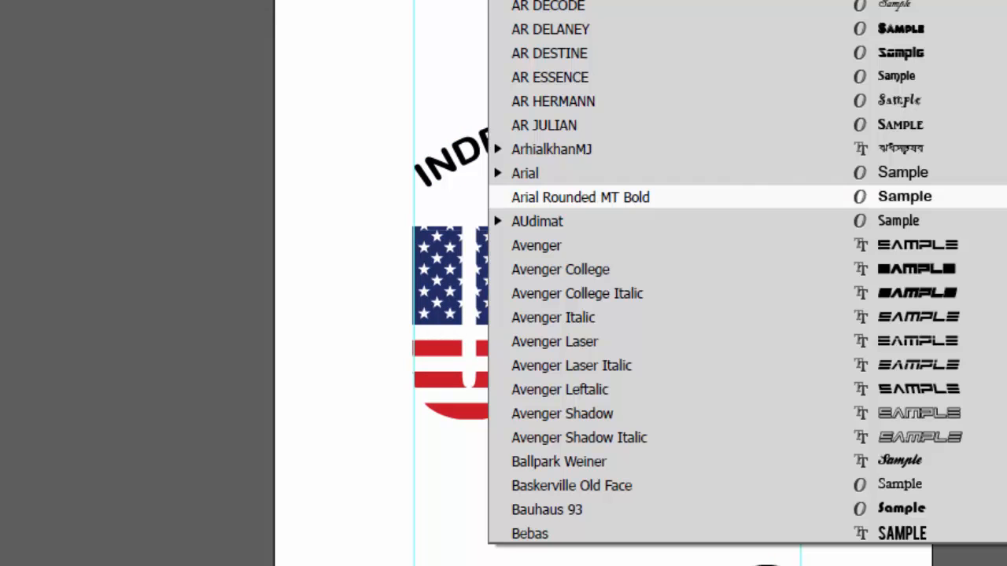
scroll(696, 95, up, 2)
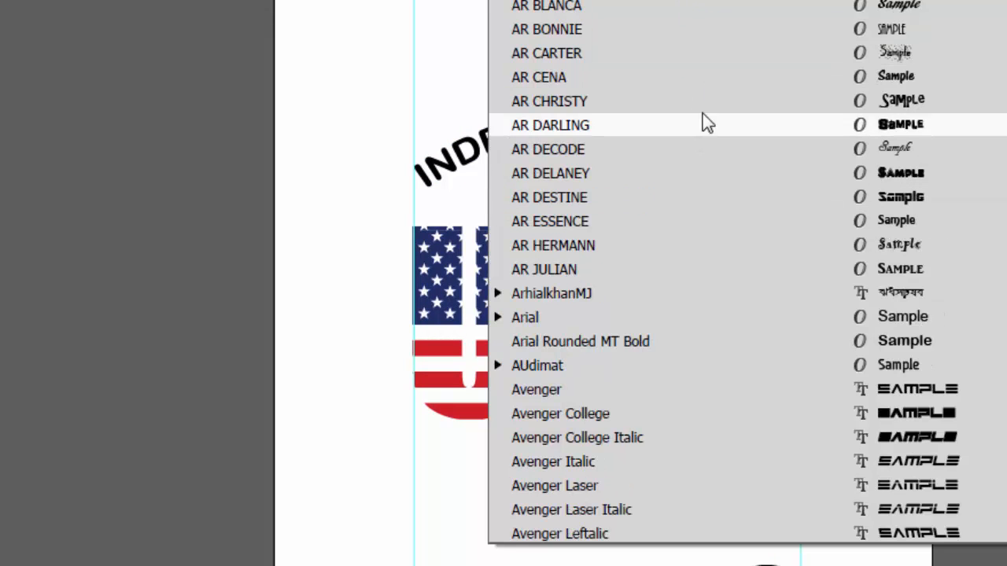
click(701, 301)
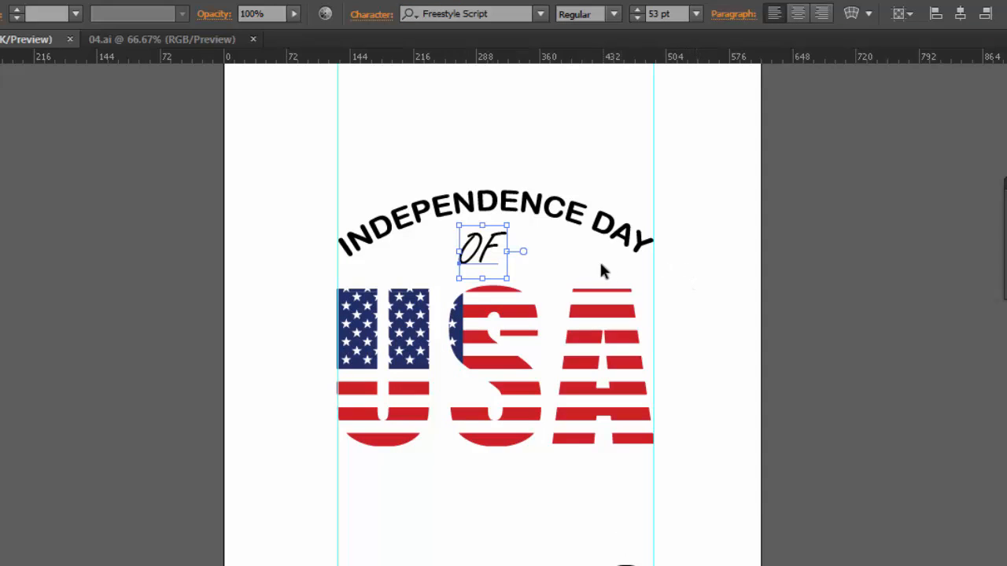
drag(488, 243, 509, 245)
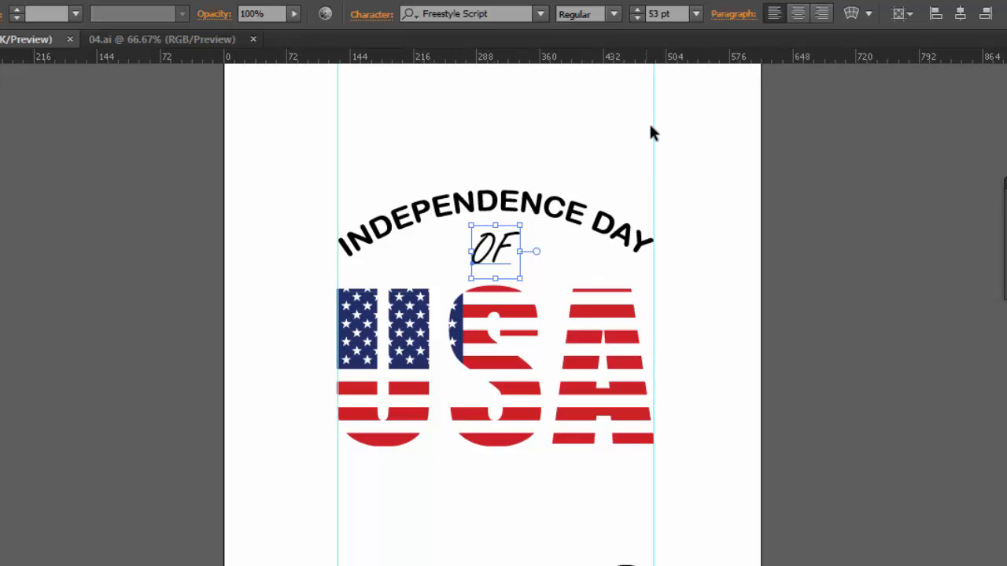
click(614, 14)
click(614, 14)
click(663, 214)
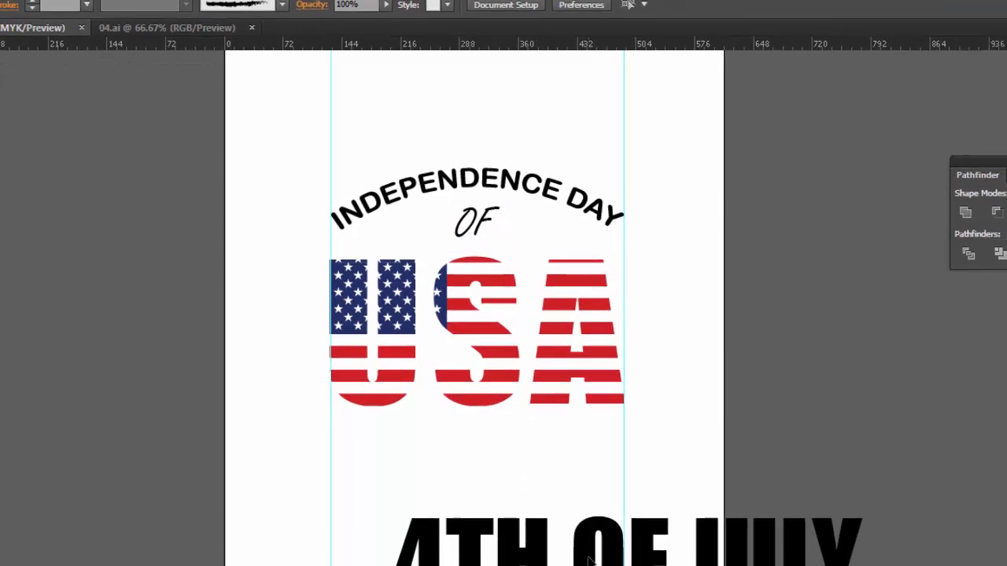
Scale down the 4TH OF JULY text and place it below USA, starting at the left guide
click(590, 555)
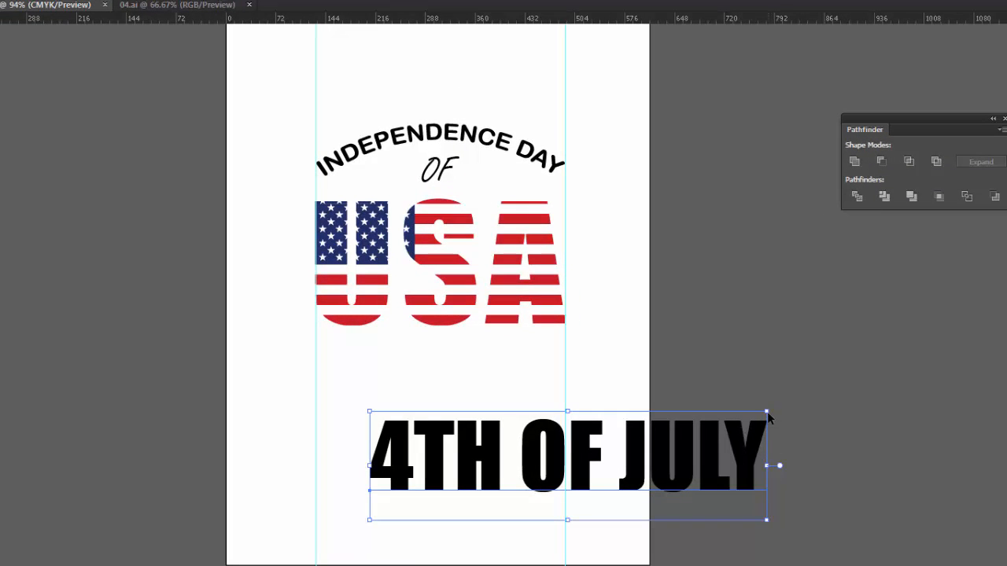
drag(770, 415, 667, 455)
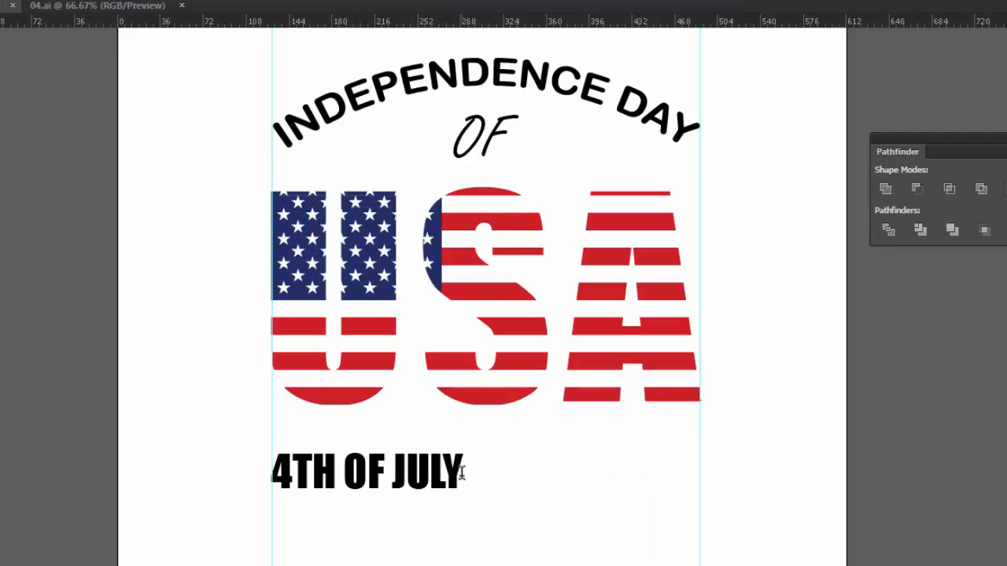
Change the 4TH OF JULY wording below USA to "JULY 4, 1776"
drag(463, 473, 262, 464)
shift+click(291, 462)
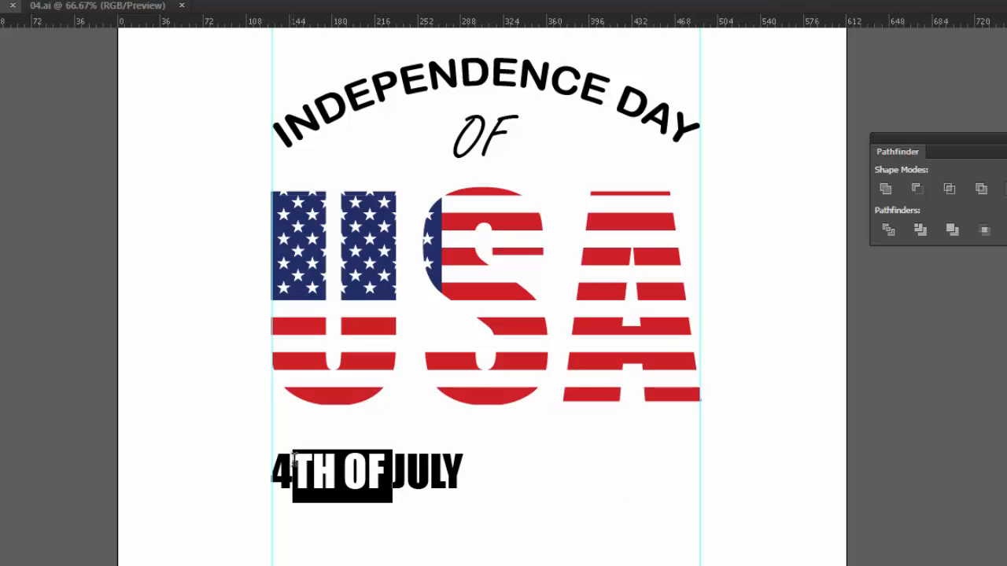
key(BackSpace)
drag(295, 462, 251, 461)
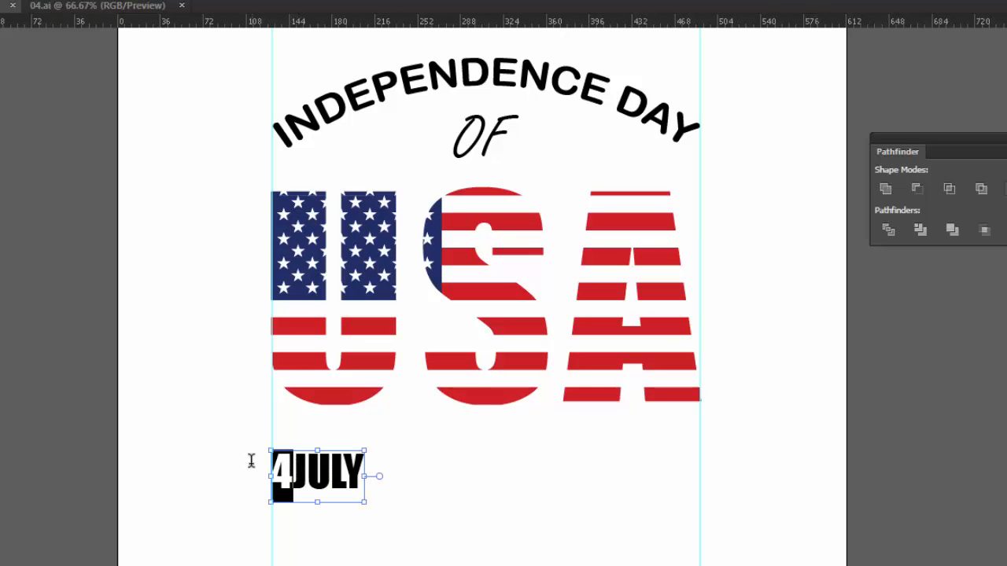
key(BackSpace)
click(349, 466)
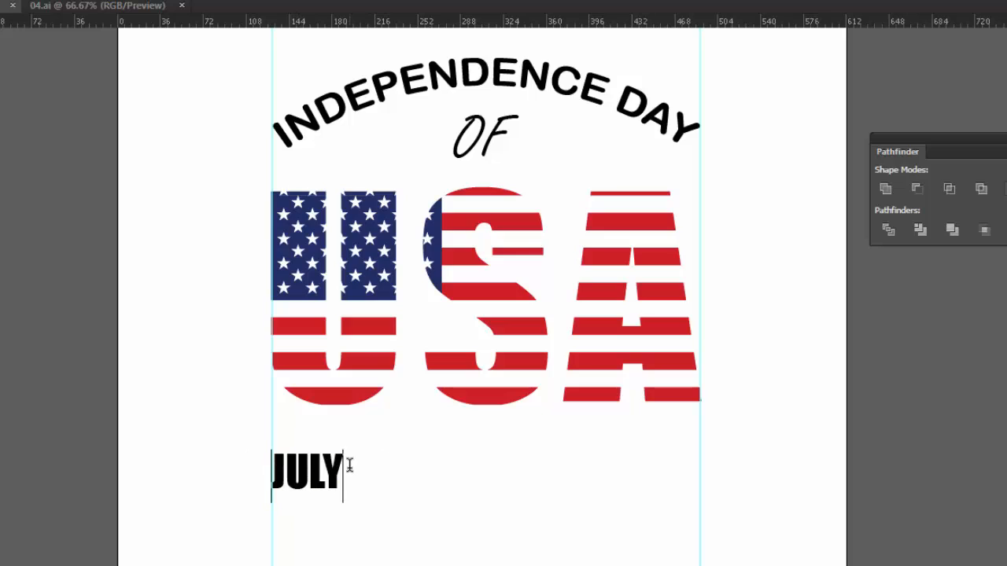
key(Escape)
double_click(354, 478)
text(4, 177)
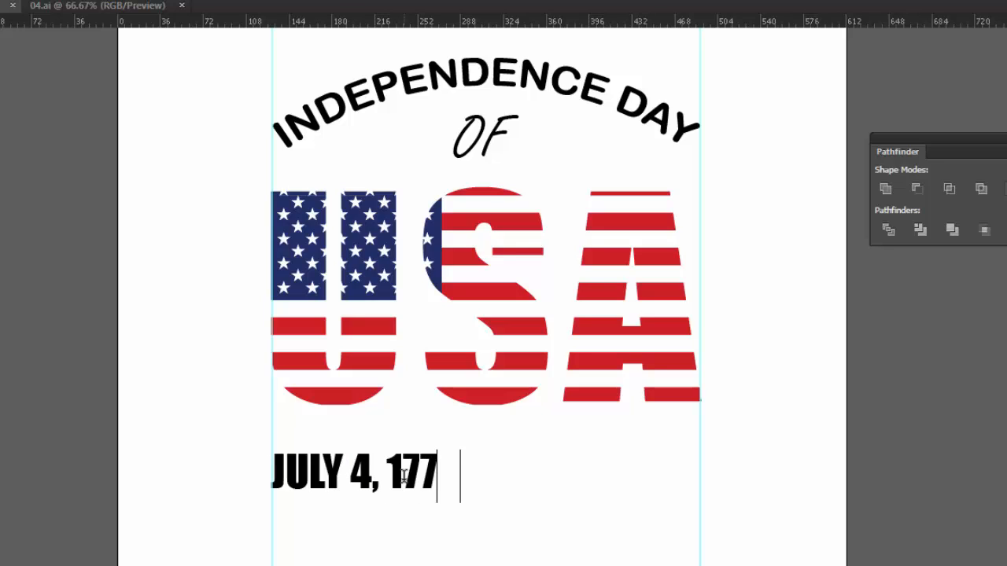
text(6)
key(Escape)
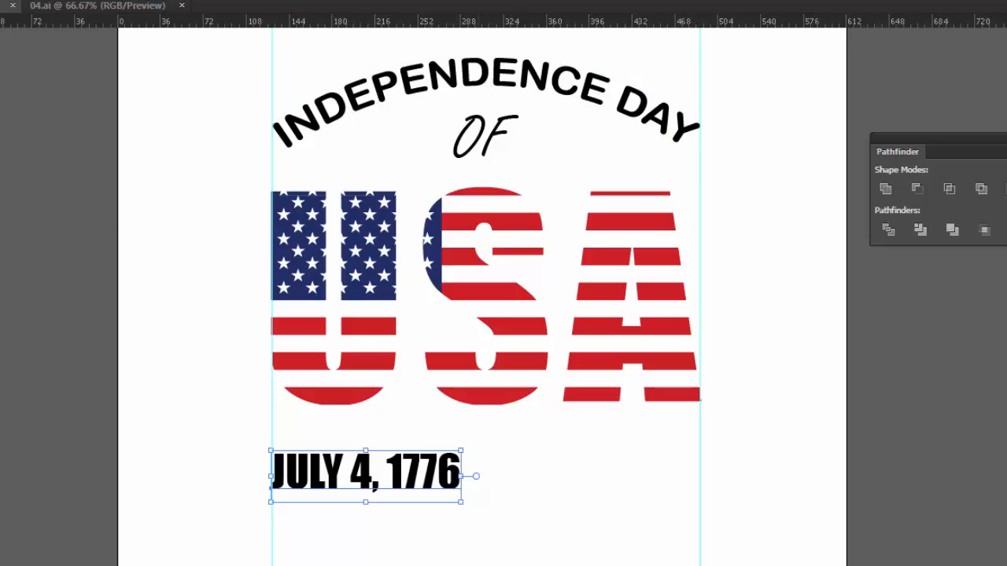
Change the JULY 4, 1776 text to a bold, wide geometric sans-serif font
click(466, 2)
scroll(490, 104, up, 5)
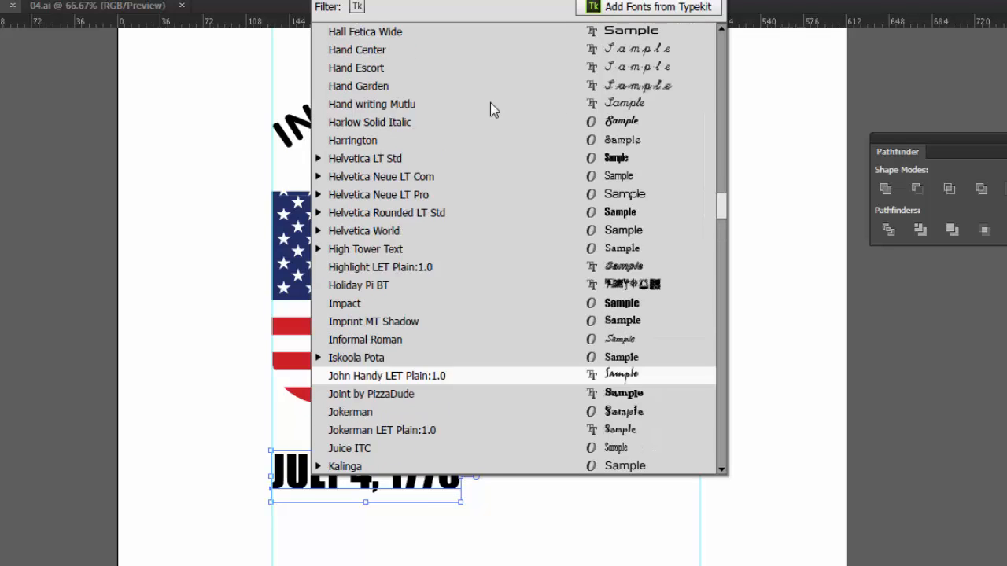
scroll(492, 118, up, 8)
click(498, 158)
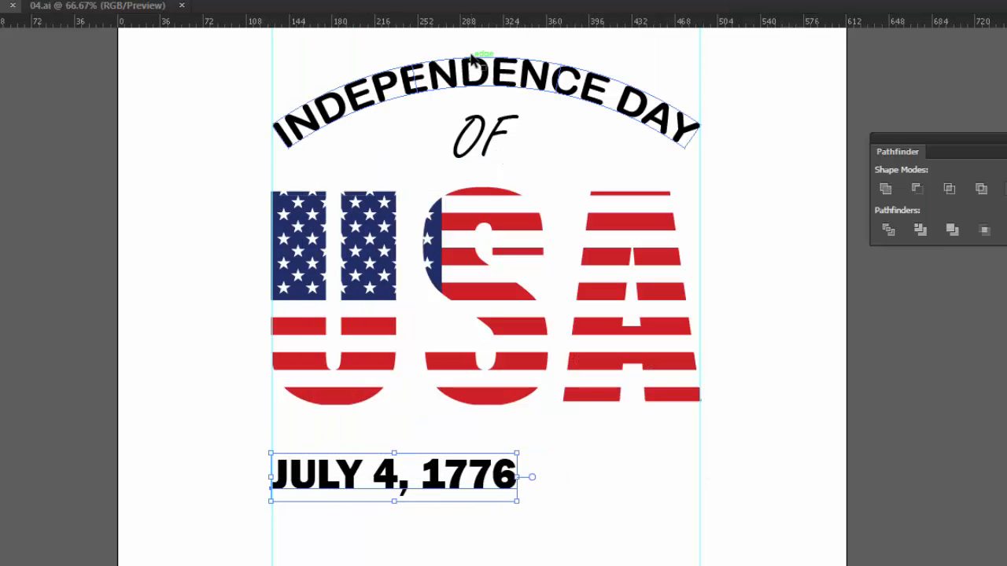
key(Down)
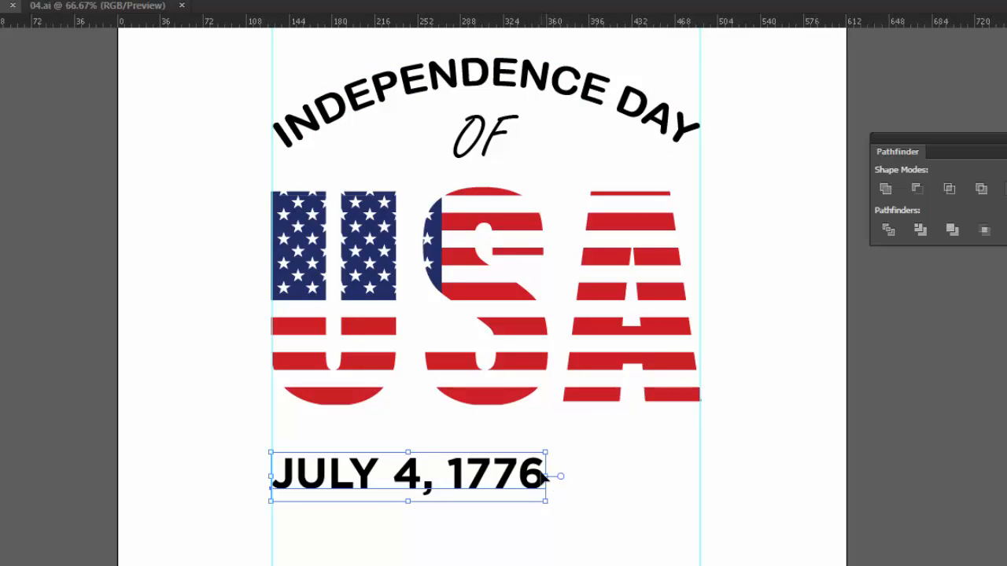
Enlarge the JULY 4, 1776 text and widen its letter spacing until the line spans between the two guides
drag(545, 476, 616, 484)
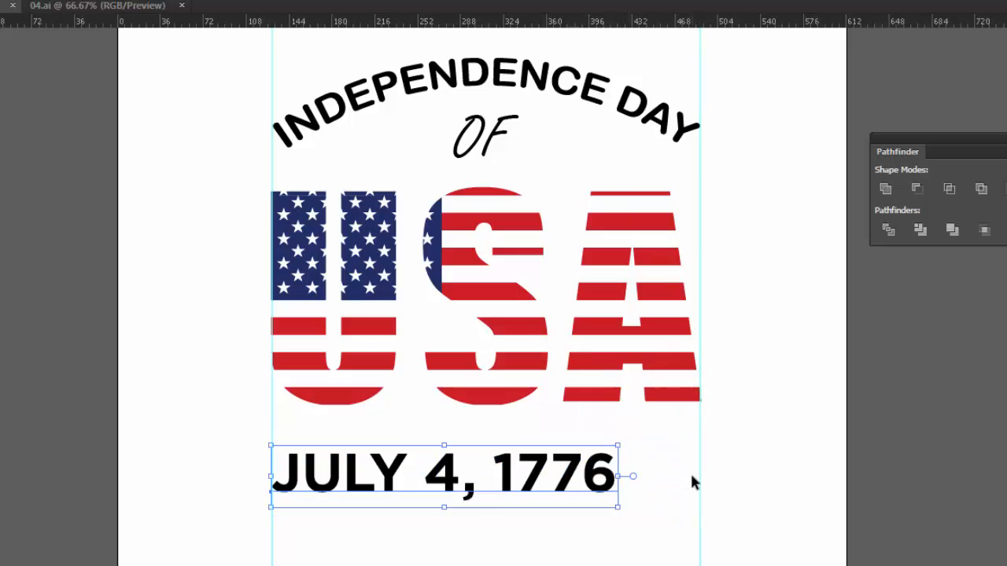
key(alt+Right)
key(alt+Right)
key(alt+Right)
key(alt+Right)
key(alt+Right)
key(alt+Right)
key(alt+Right)
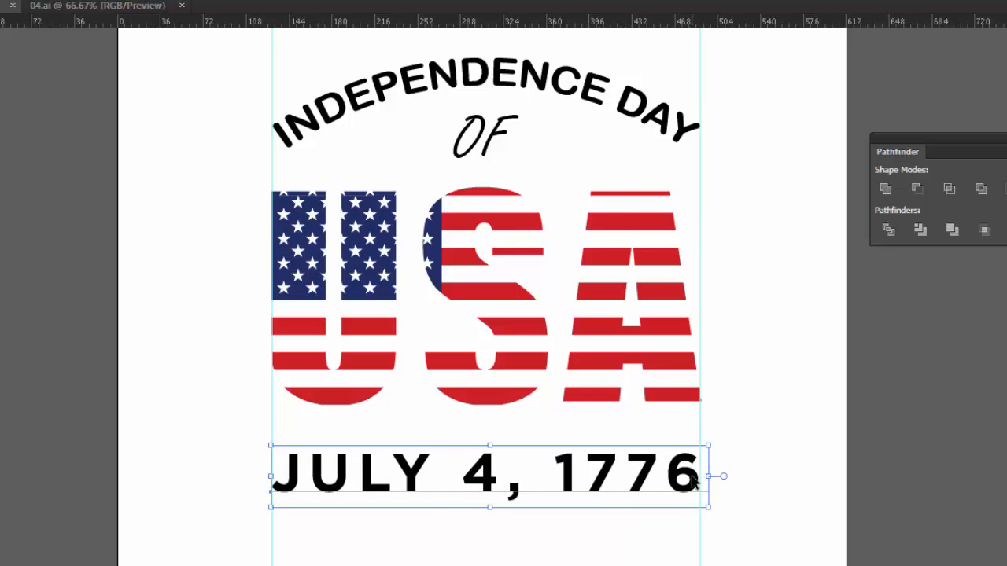
click(761, 435)
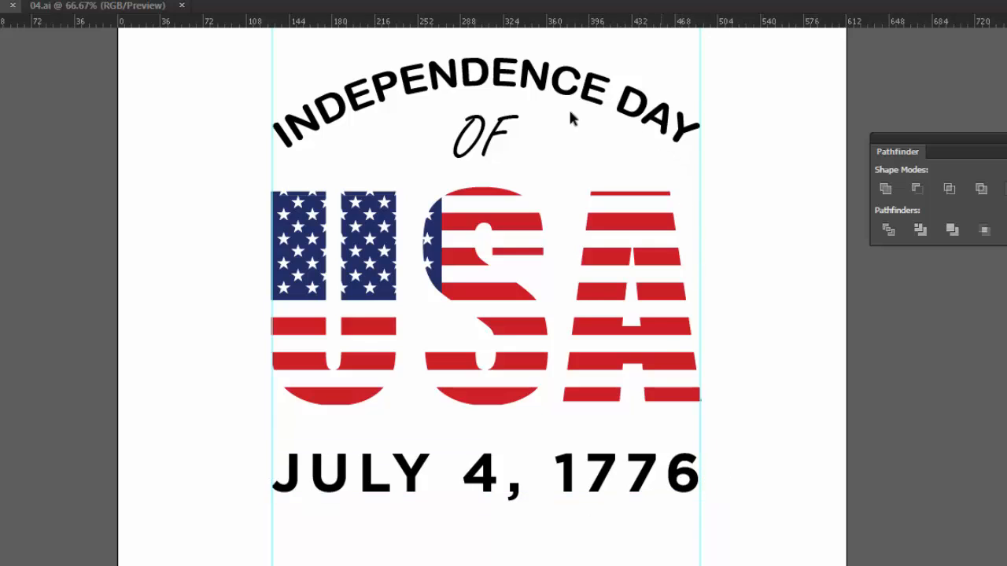
click(316, 114)
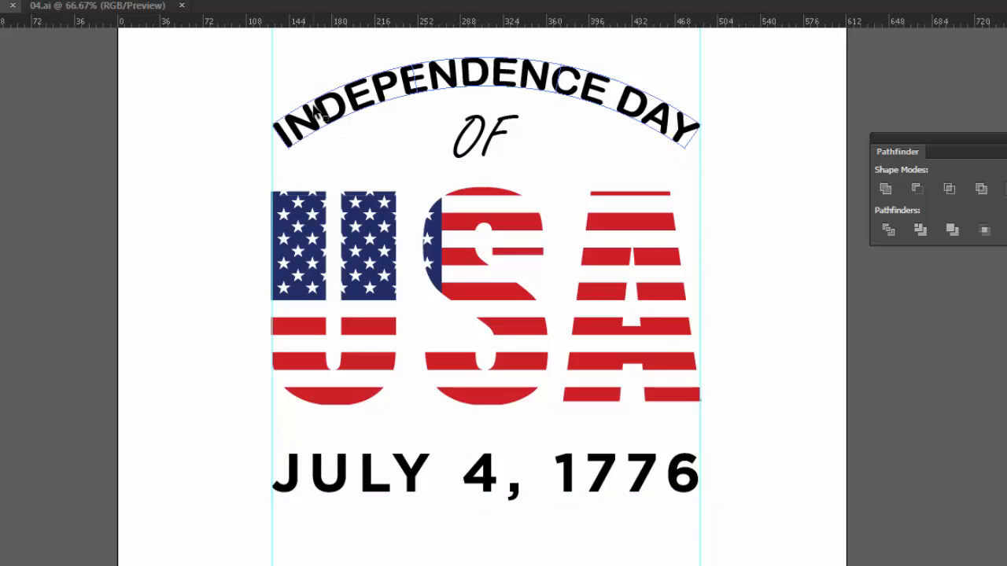
click(316, 172)
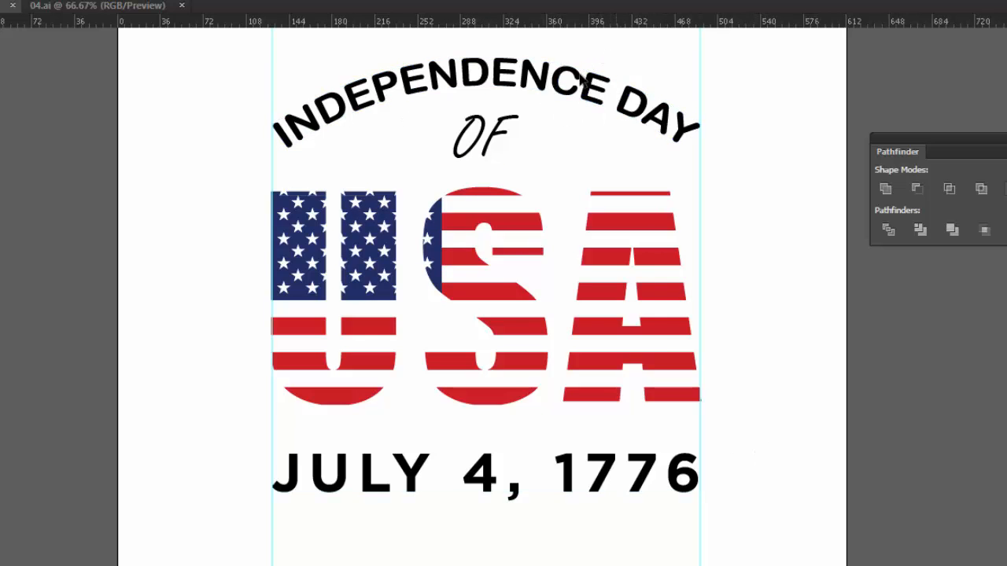
drag(617, 53, 462, 132)
drag(541, 140, 538, 142)
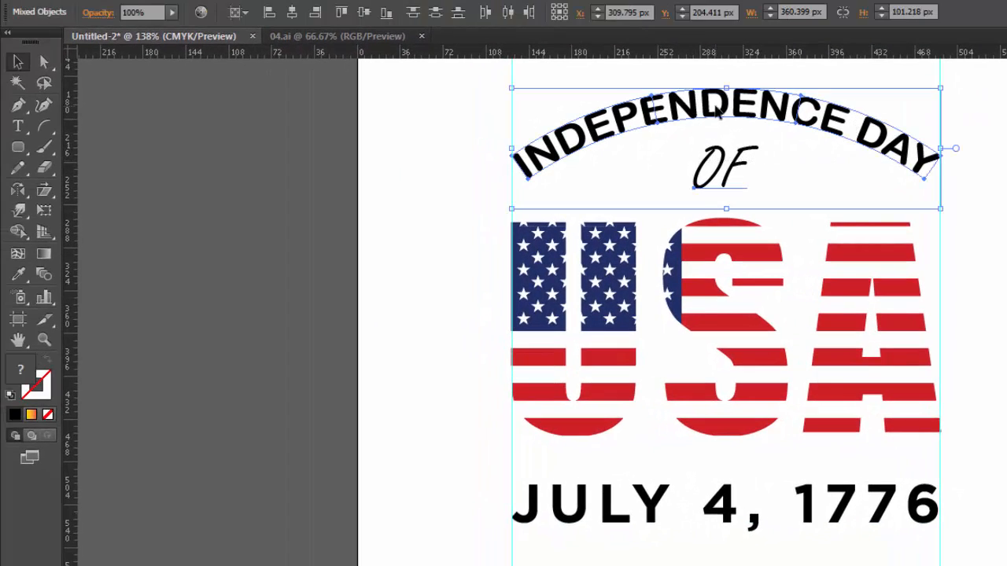
click(446, 153)
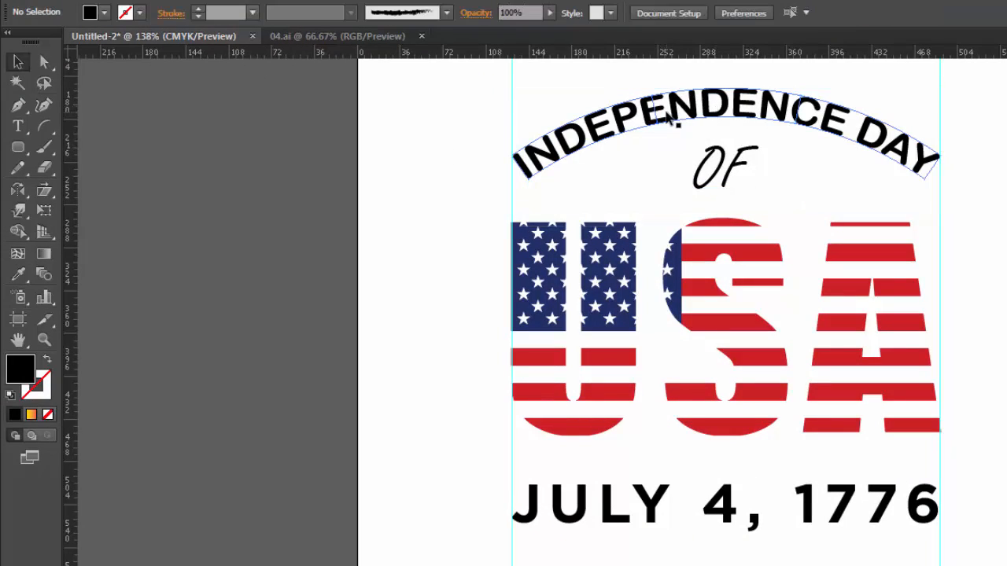
Recolor the arched INDEPENDENCE DAY title light blue by editing the text inside its envelope
click(667, 117)
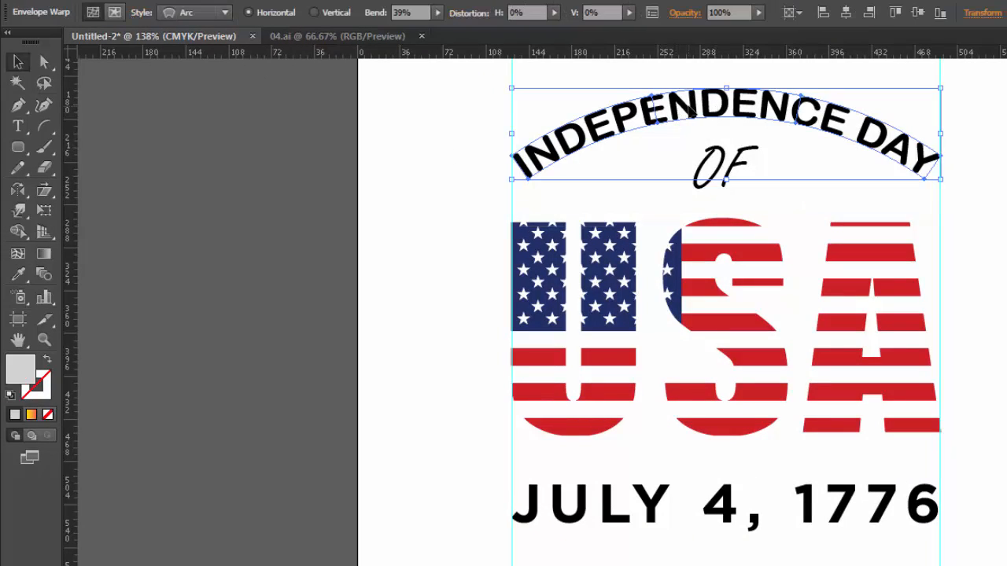
double_click(690, 108)
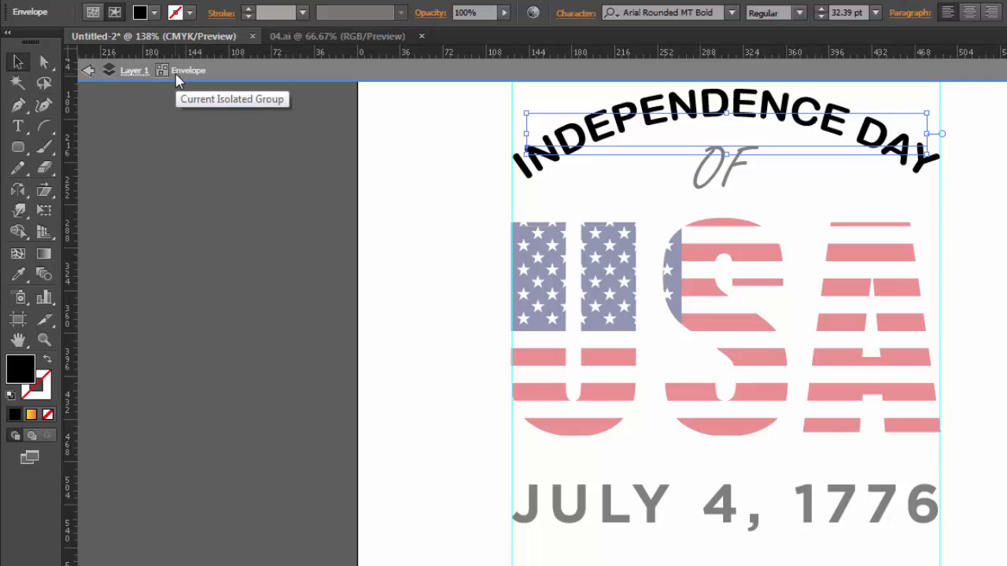
click(157, 11)
click(119, 54)
click(326, 234)
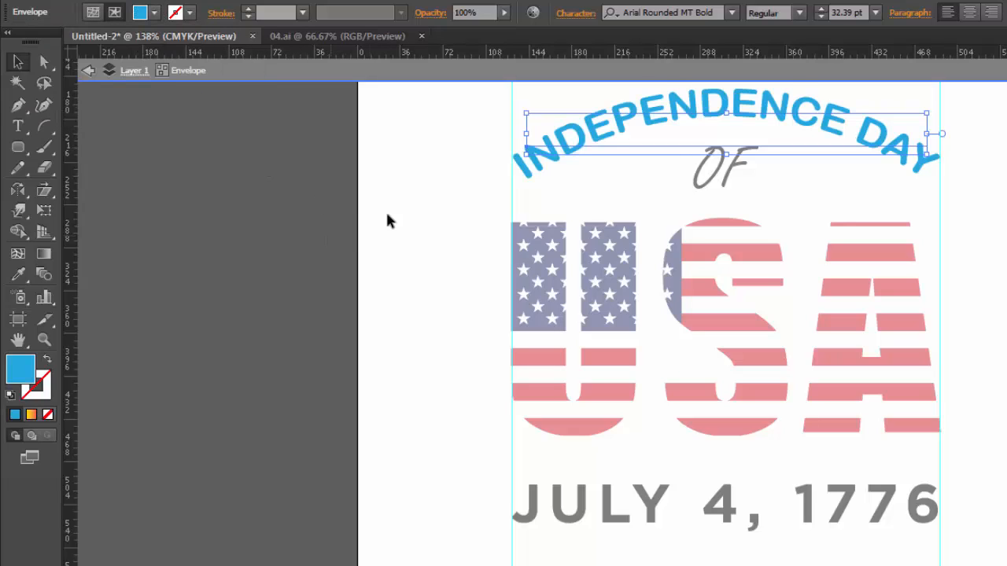
double_click(386, 218)
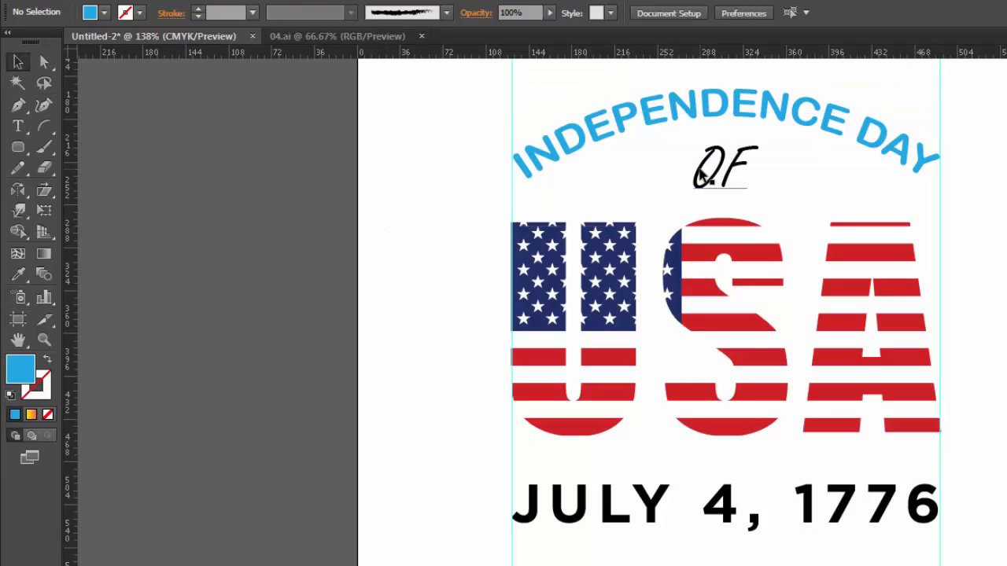
Change the fill of the OF text to the same light blue as the arched title
click(698, 173)
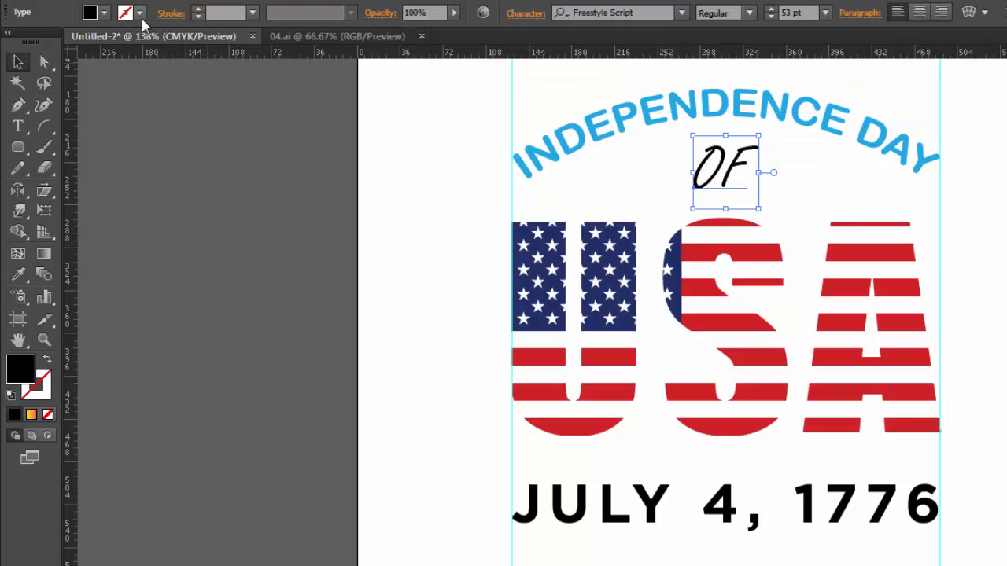
click(104, 13)
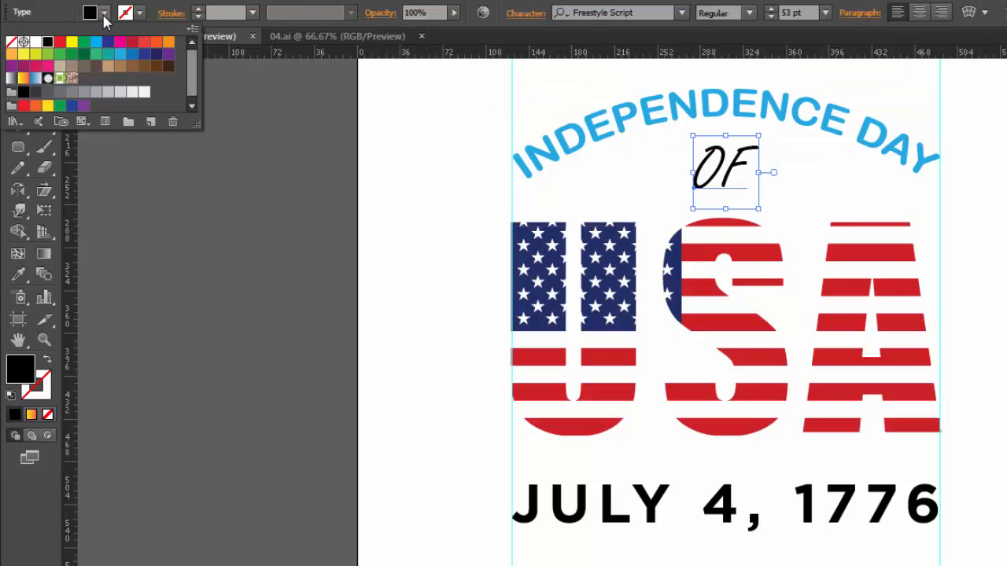
click(123, 57)
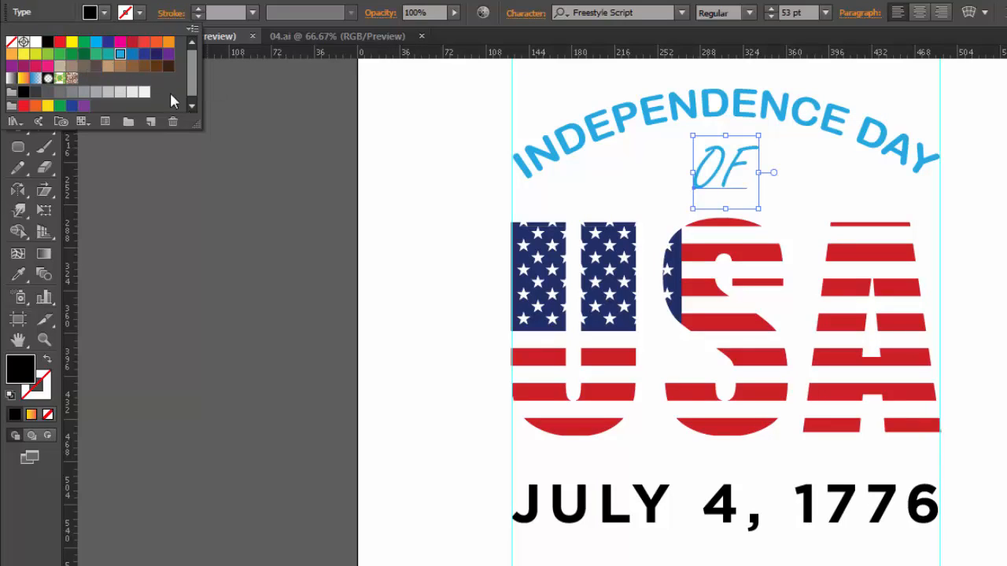
click(282, 244)
click(282, 246)
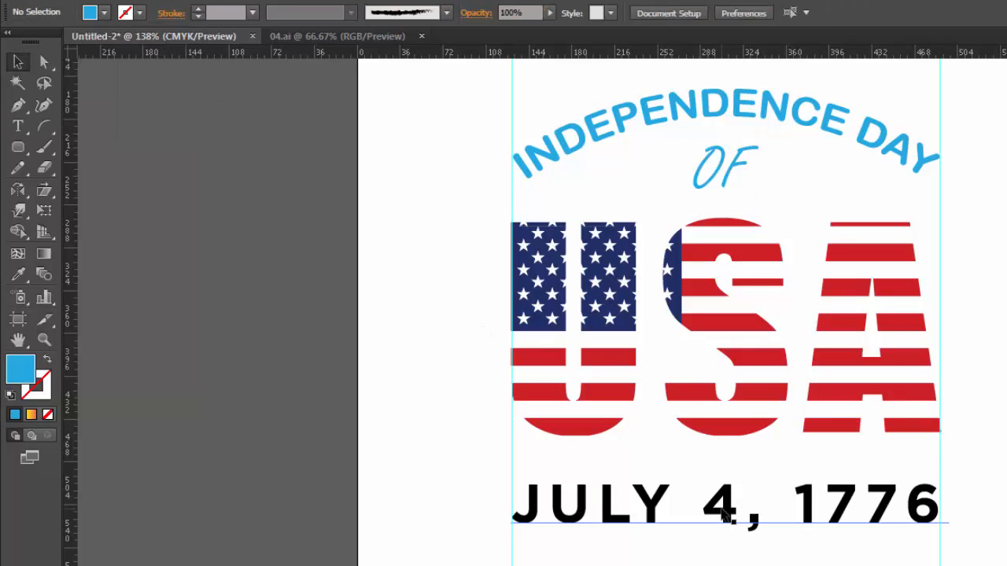
Change the fill of the JULY 4, 1776 line to the light blue swatch and deselect it
click(696, 504)
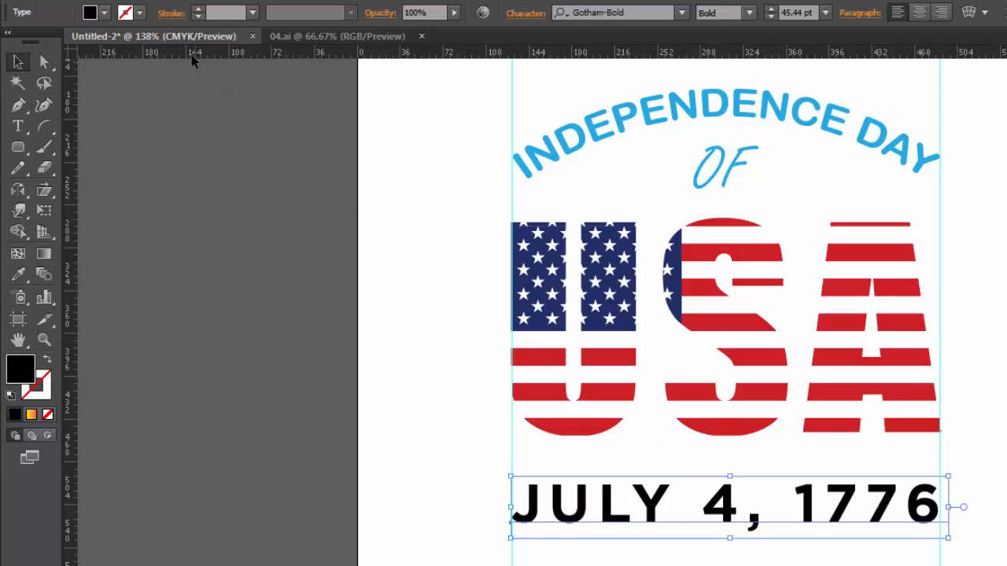
click(101, 14)
click(100, 15)
click(103, 14)
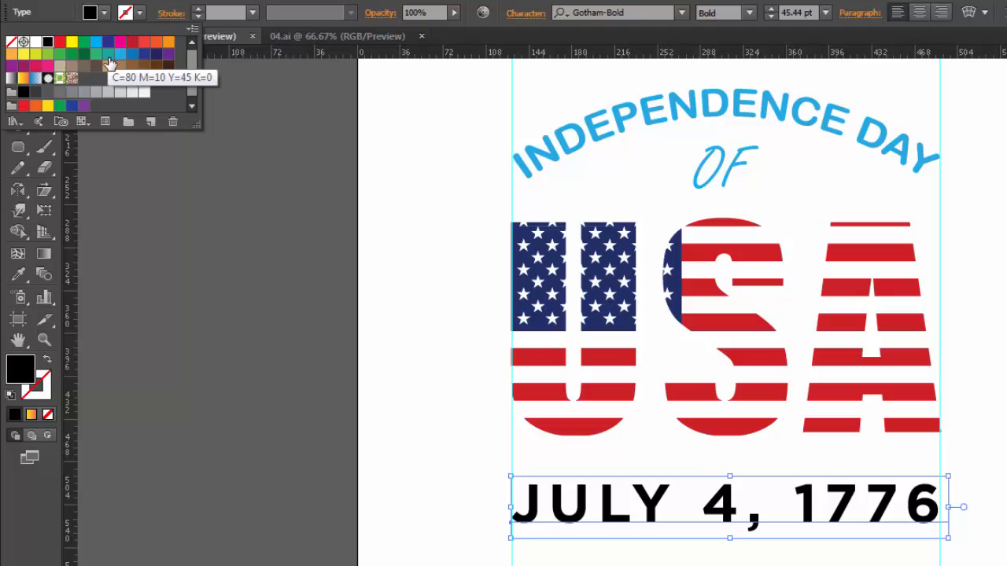
click(120, 59)
key(Escape)
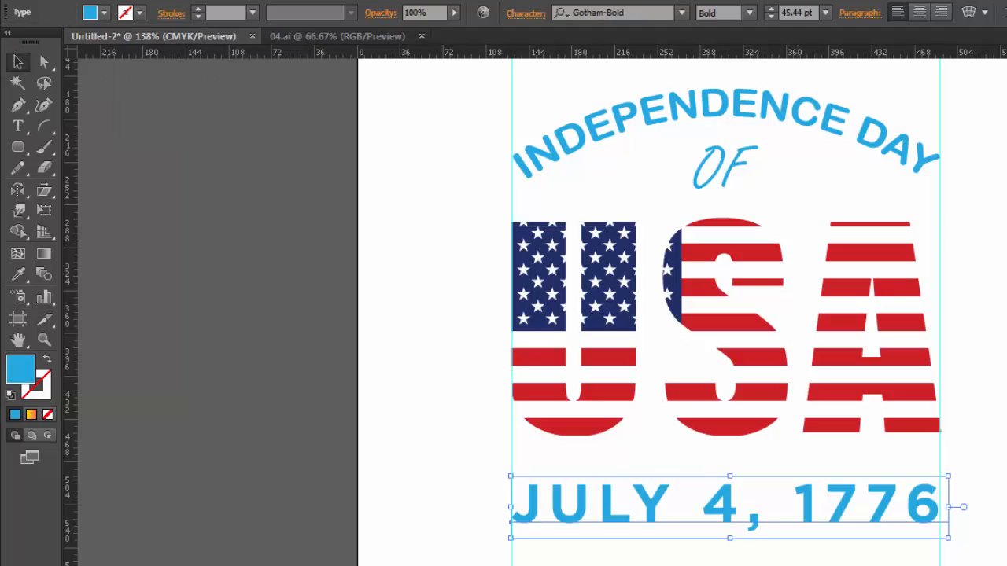
key(ctrl+shift+a)
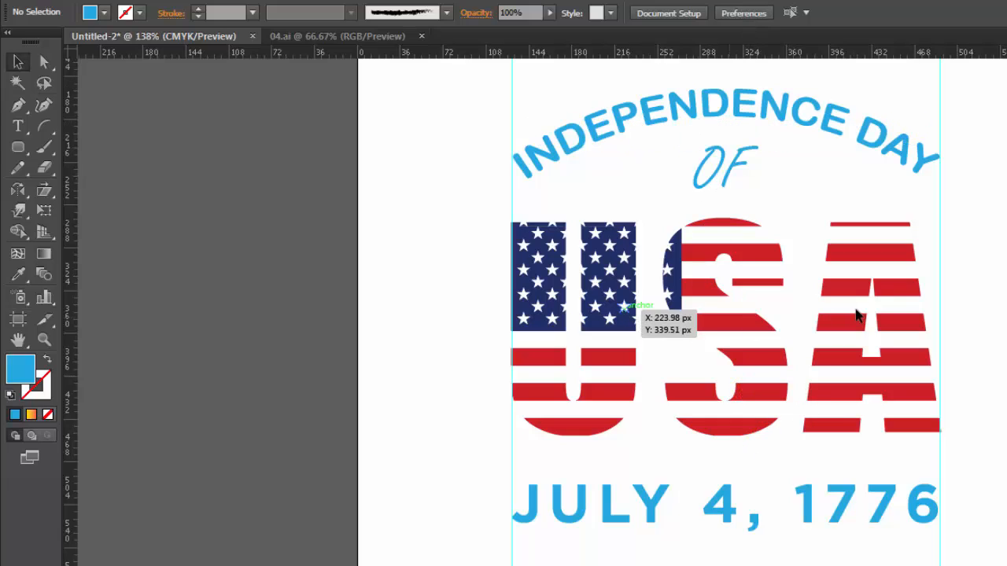
click(791, 103)
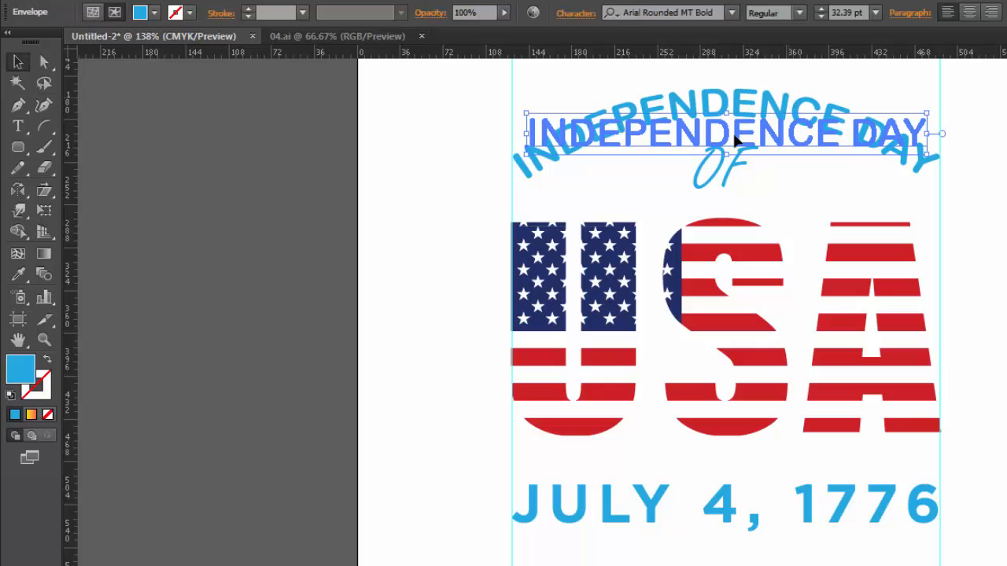
shift+click(719, 173)
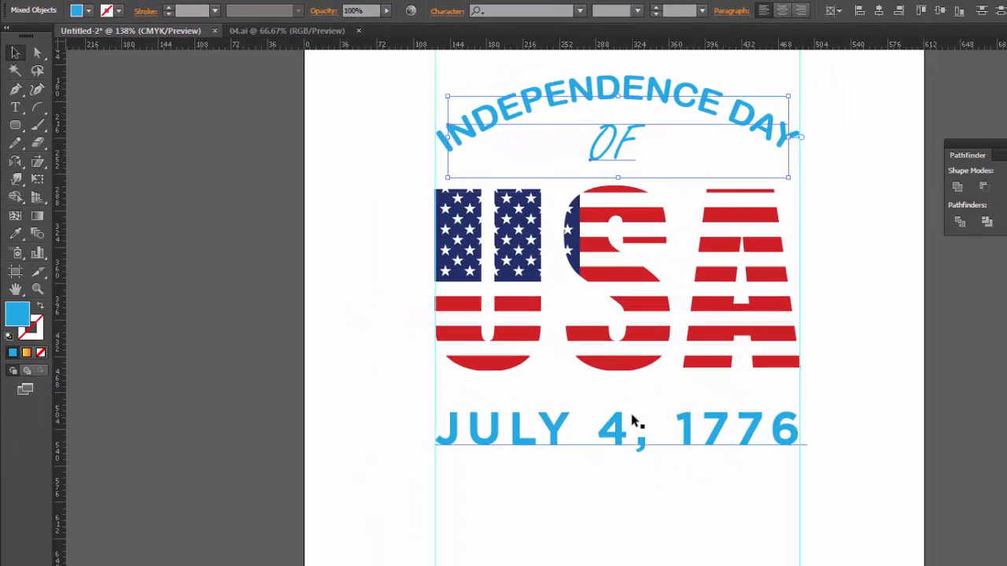
shift+click(632, 420)
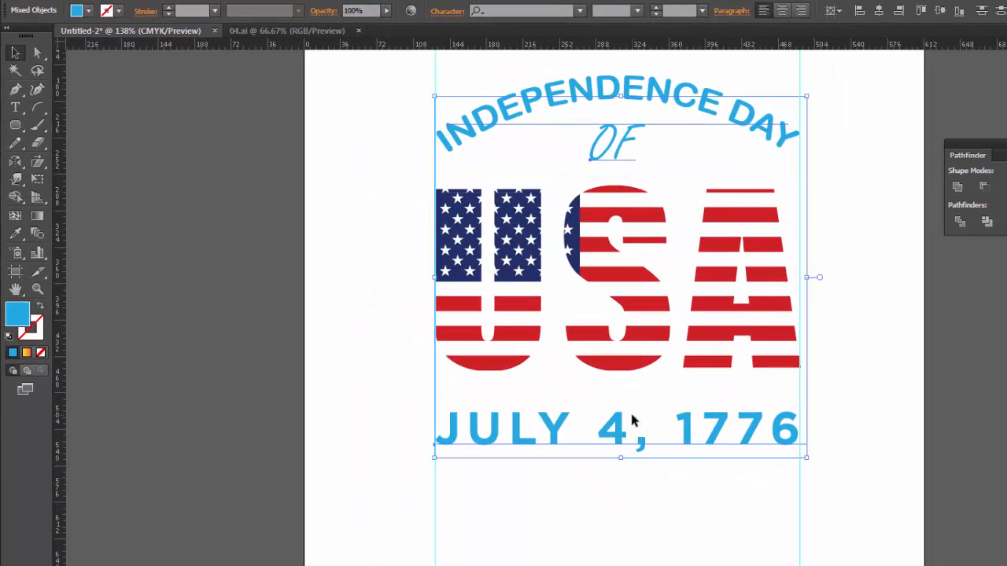
right_click(619, 425)
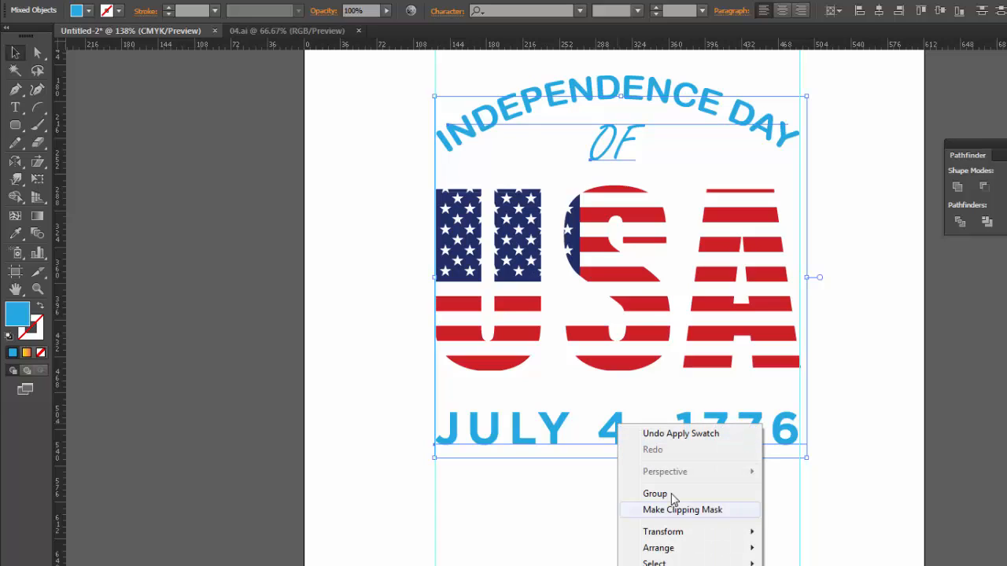
click(901, 341)
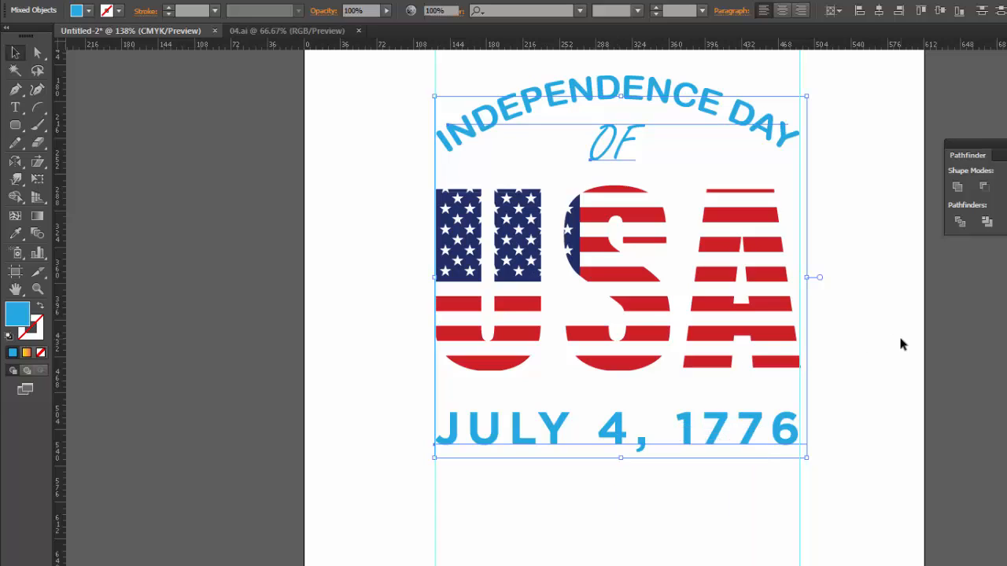
click(901, 341)
Convert the JULY 4, 1776 line and the OF text to outlines
click(659, 432)
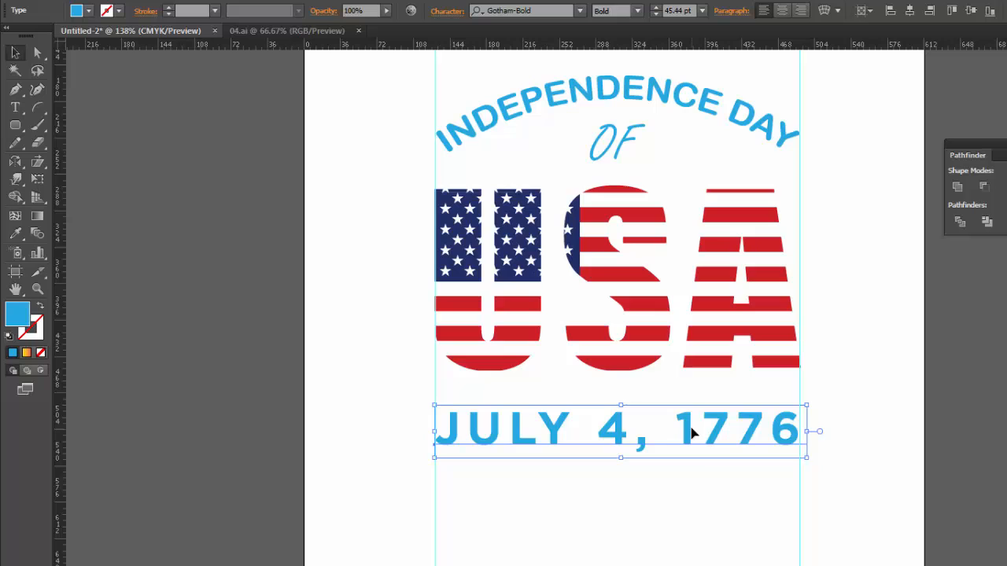
right_click(692, 432)
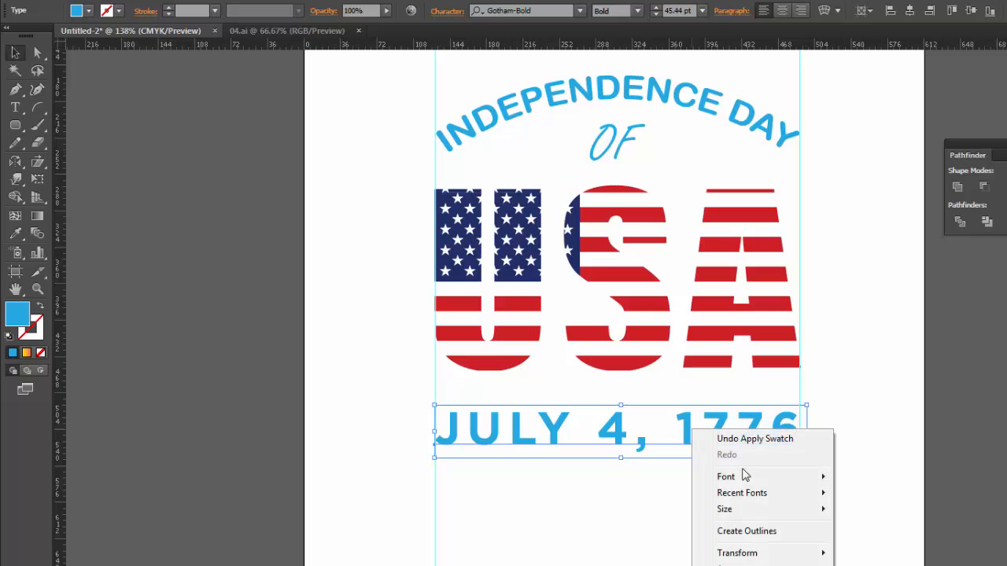
click(755, 531)
click(593, 488)
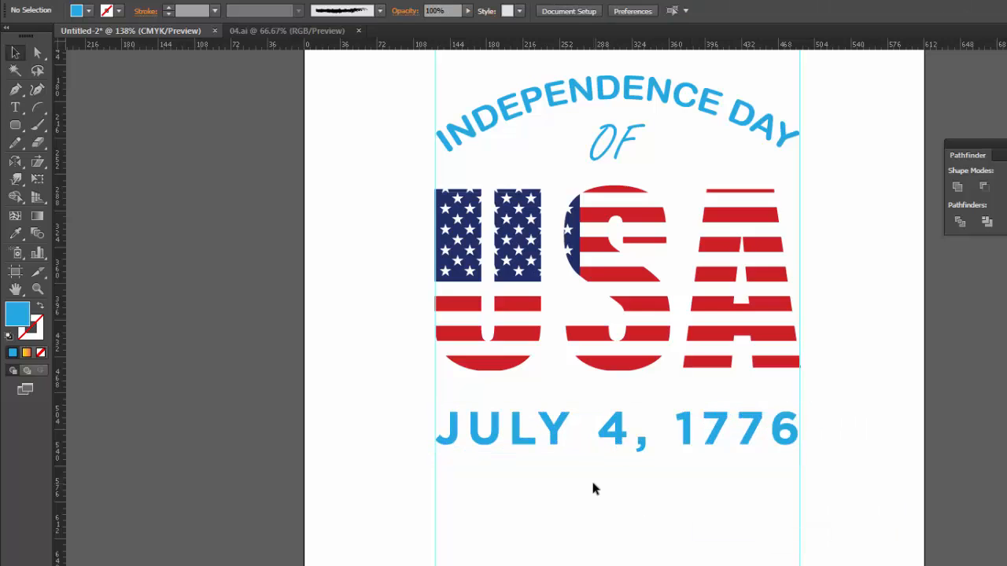
click(606, 140)
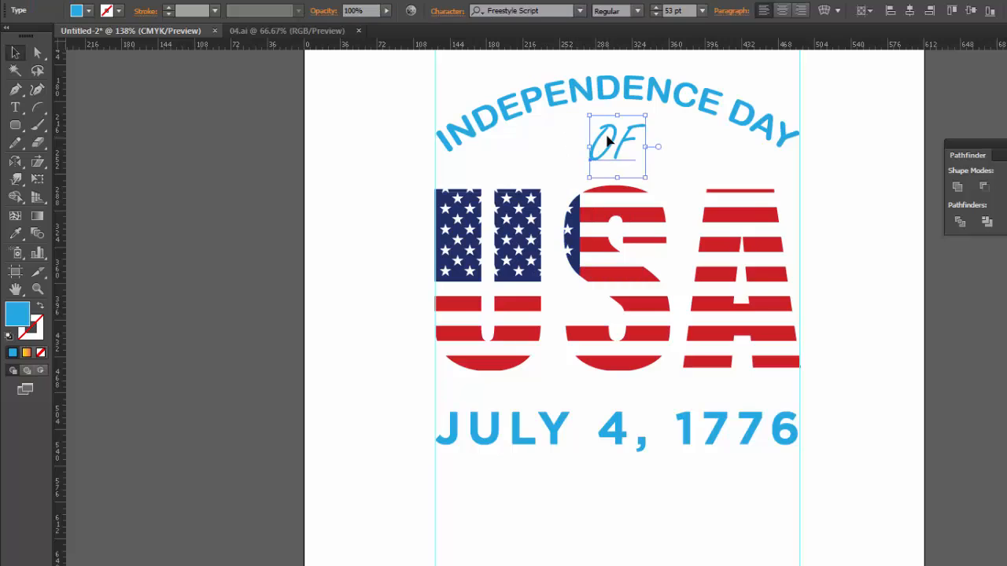
right_click(607, 140)
click(635, 240)
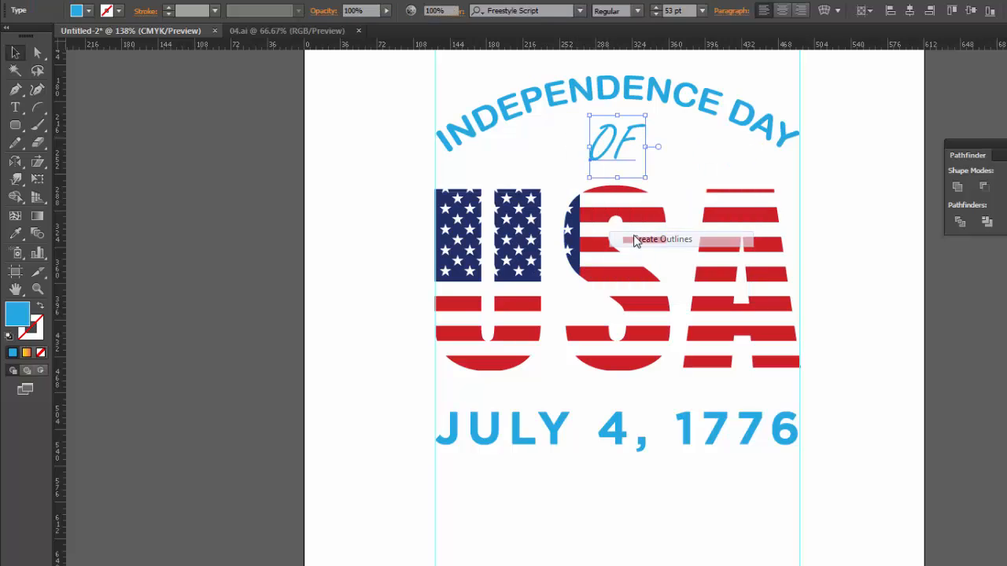
Expand the arched INDEPENDENCE DAY title into plain paths with Object and Fill enabled
click(685, 118)
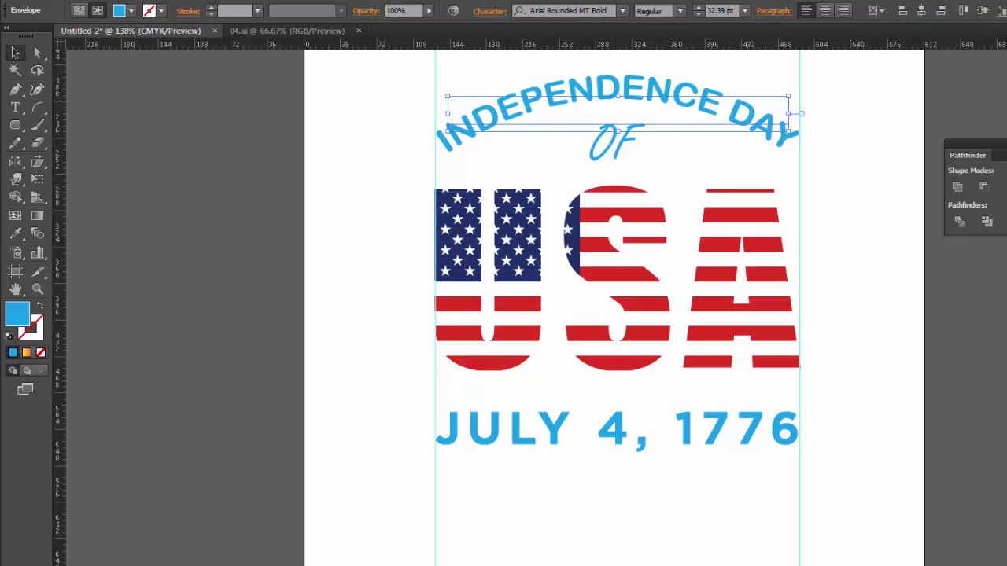
click(98, 1)
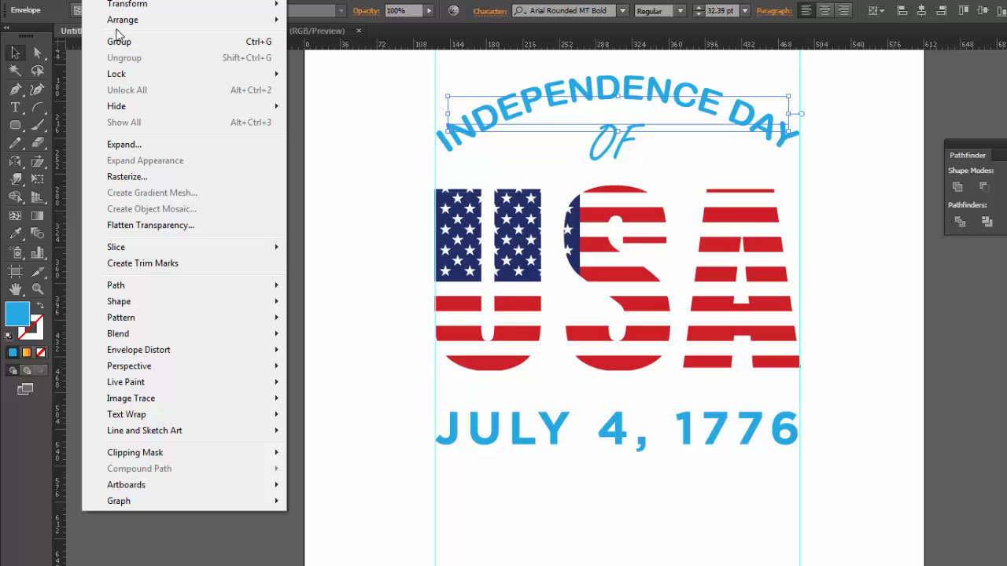
click(130, 149)
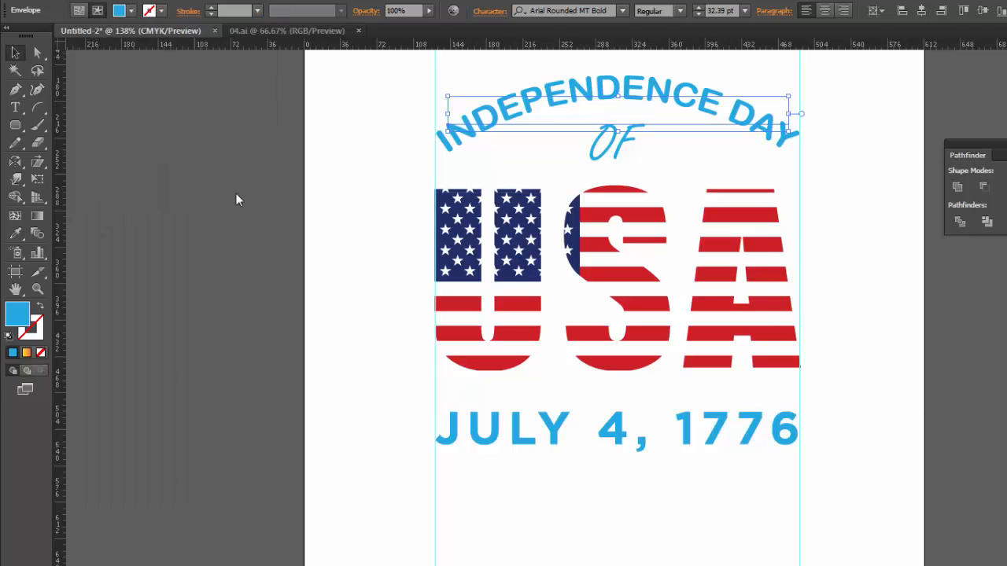
click(830, 377)
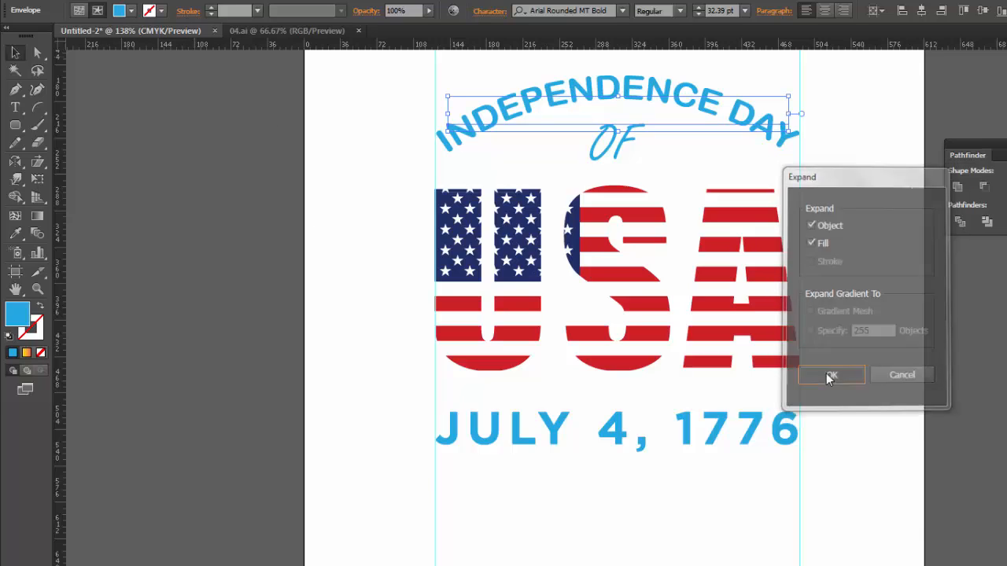
click(826, 223)
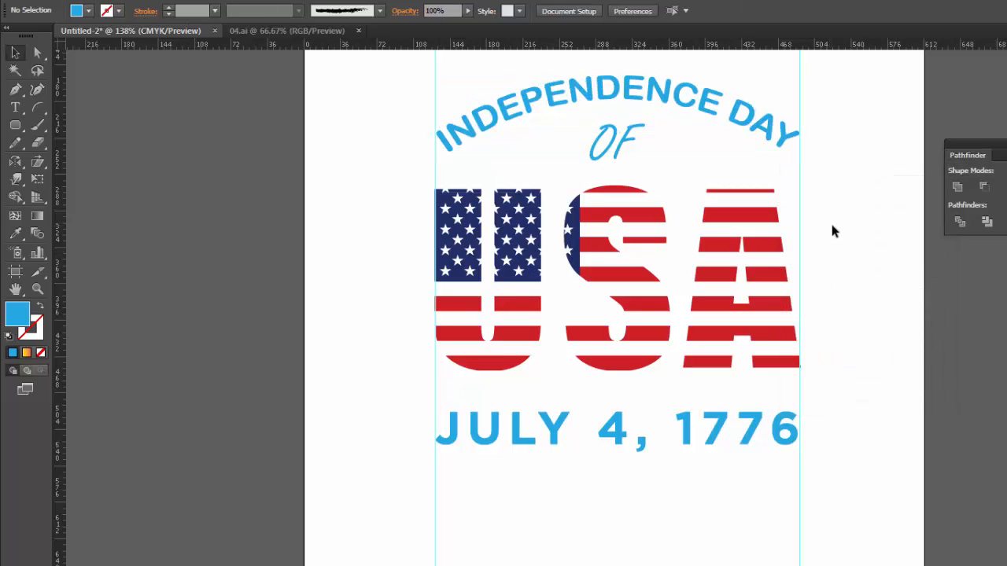
click(686, 112)
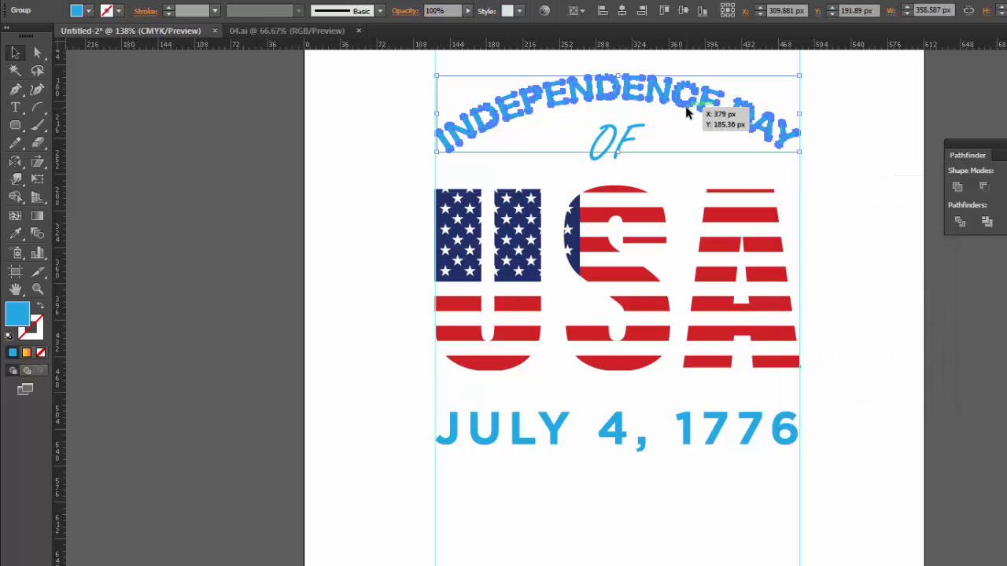
click(382, 203)
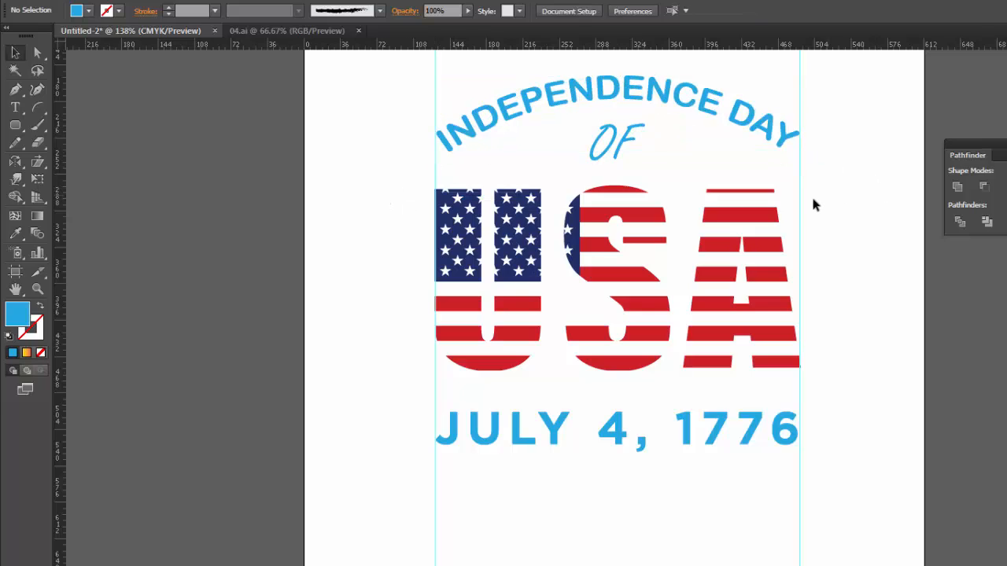
Delete the two vertical guides that line up with the outer edges of the USA artwork
click(798, 218)
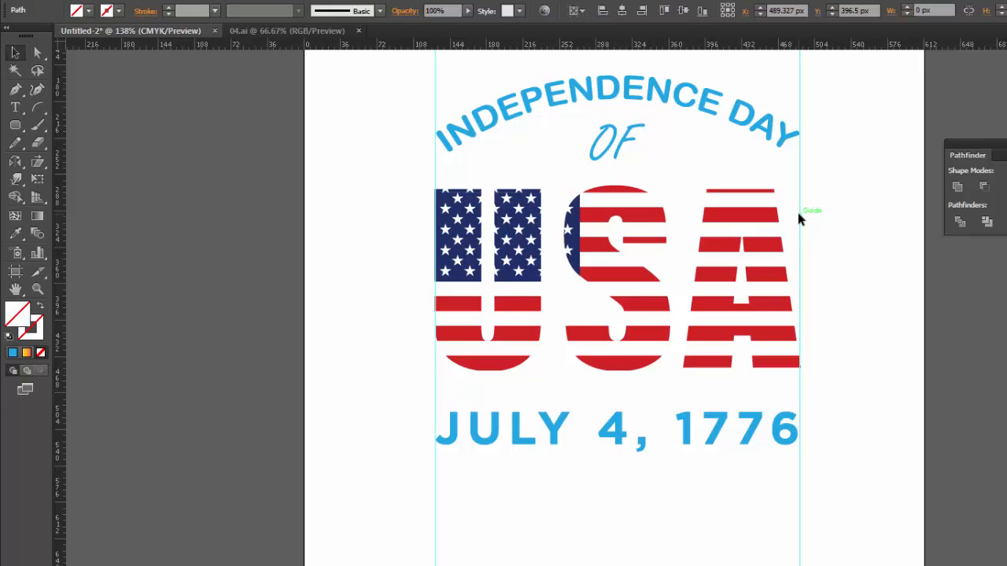
key(Delete)
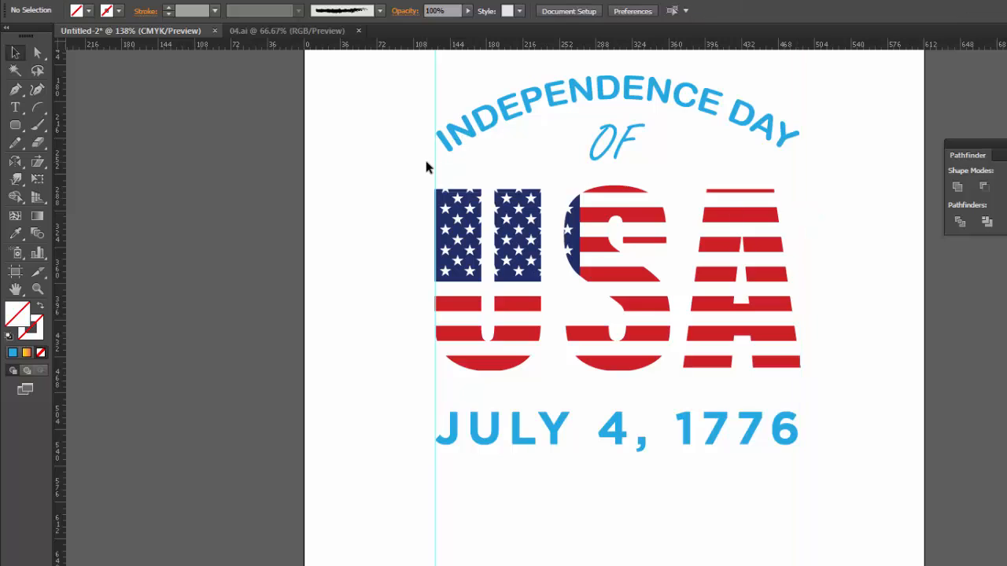
key(ctrl+minus)
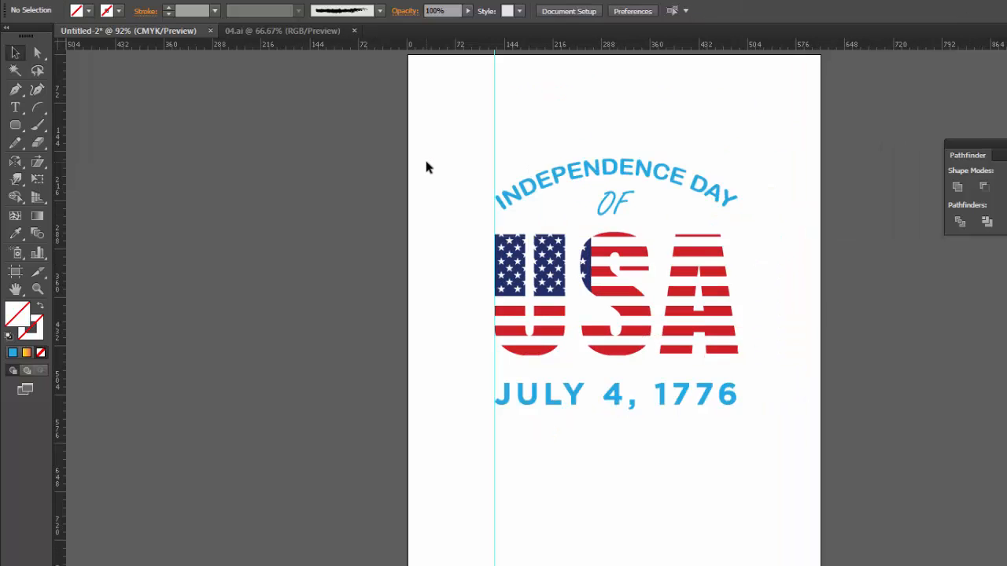
click(492, 228)
key(Delete)
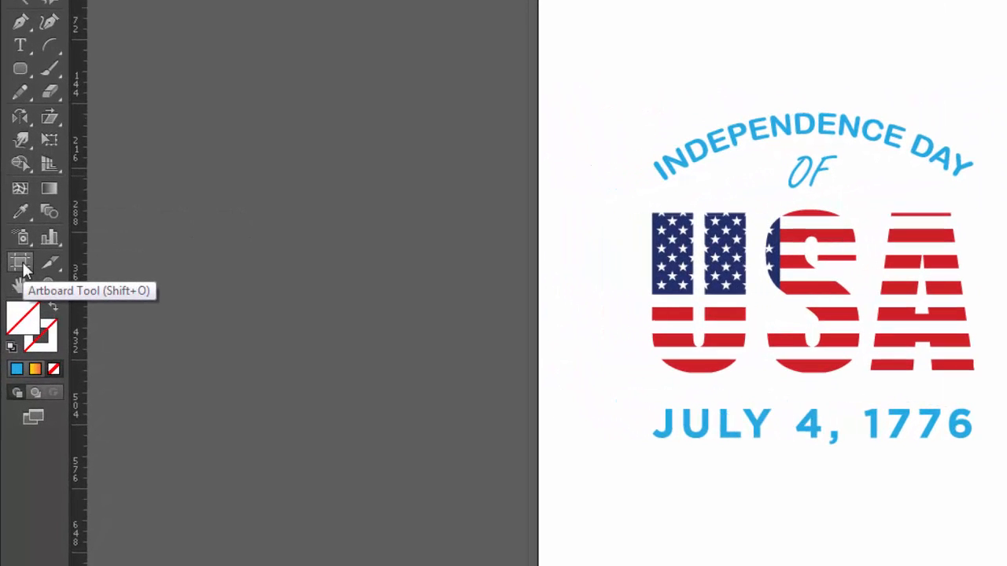
Trim the artboard's empty areas below and above the design so it measures 612 px wide and about 530 px high
click(23, 266)
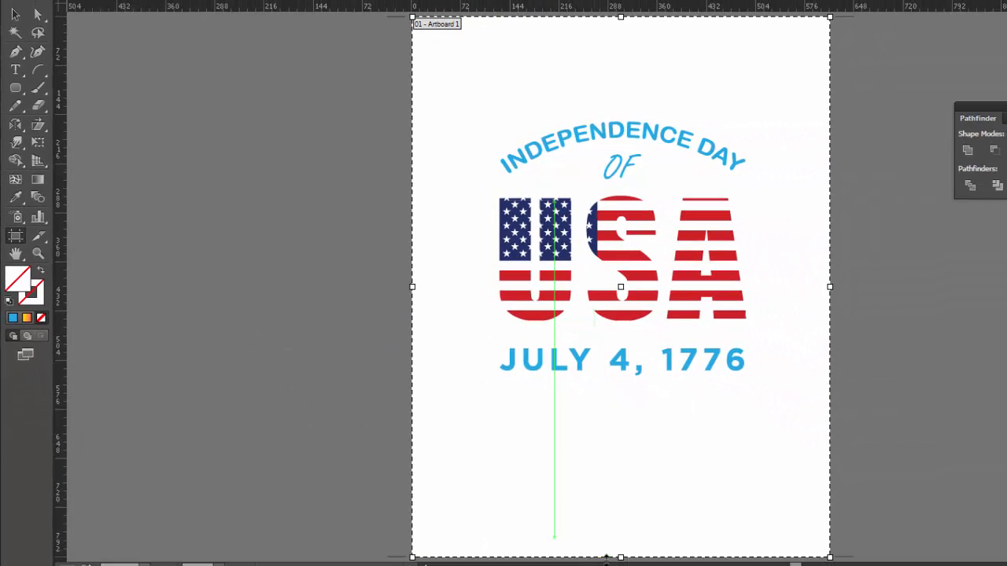
drag(620, 557, 619, 423)
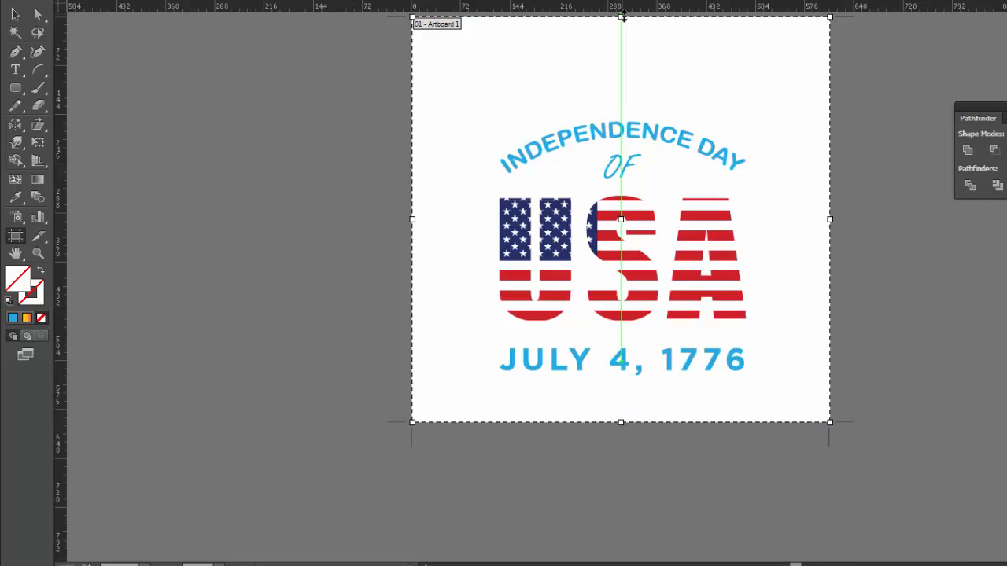
drag(623, 16, 625, 62)
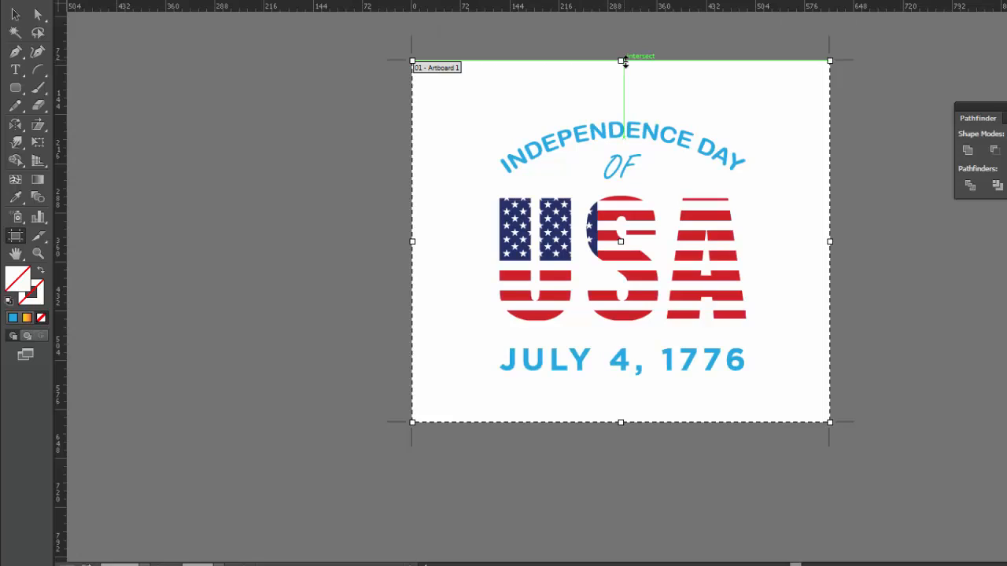
double_click(623, 62)
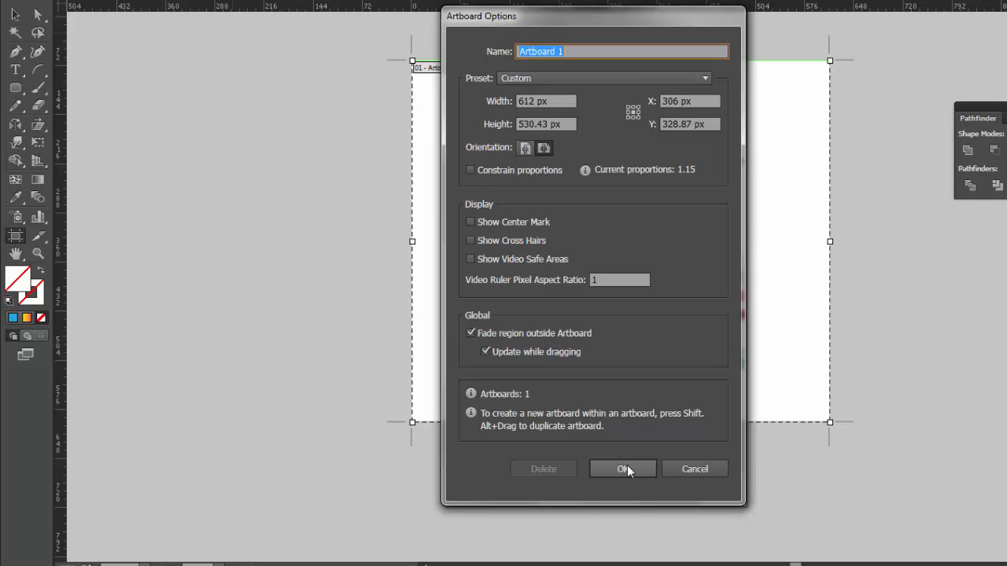
click(625, 470)
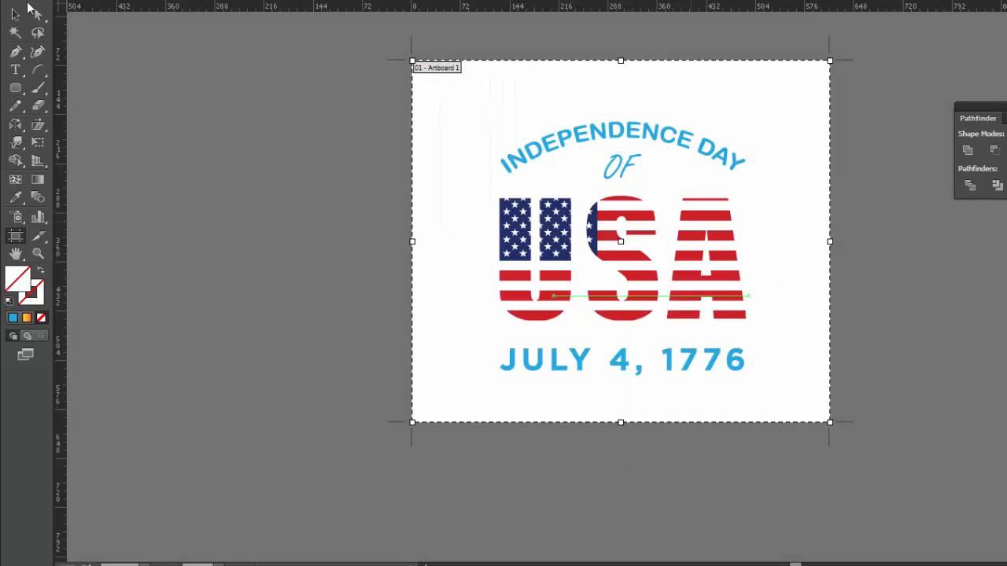
Select all the artwork, scale it up proportionally from its centre to nearly fill the artboard's height, and deselect it
click(15, 14)
key(ctrl+a)
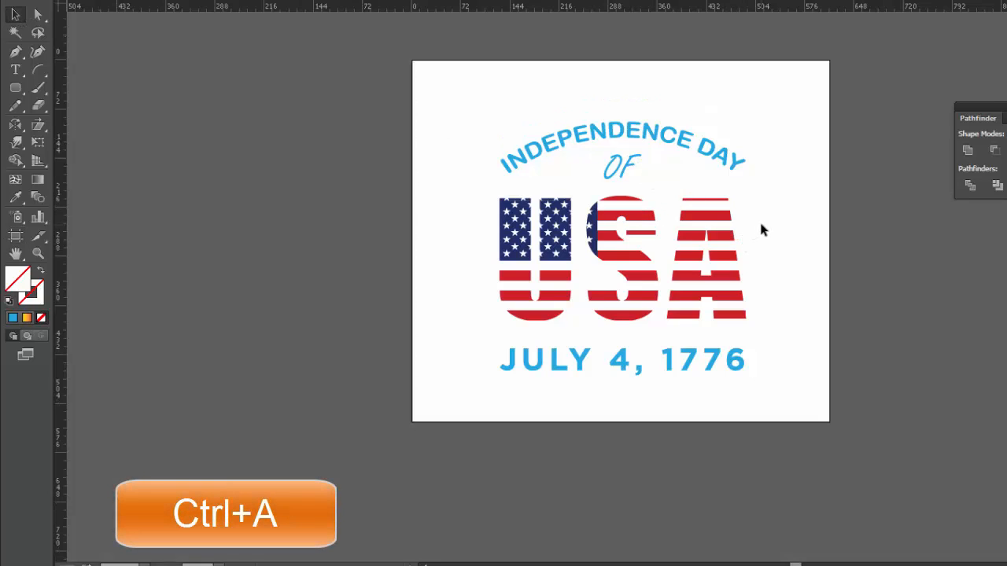
key(ctrl+a)
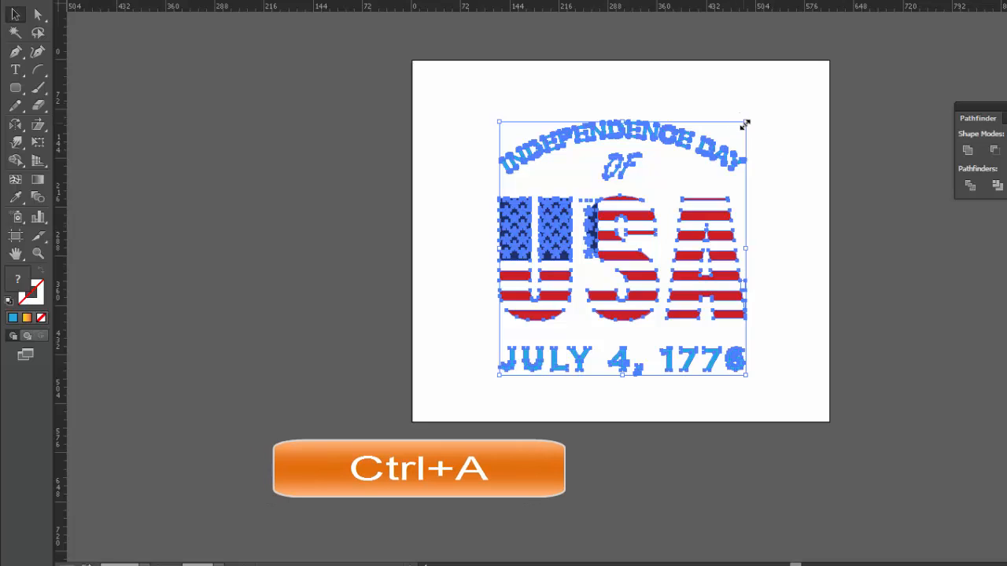
drag(744, 124, 795, 94)
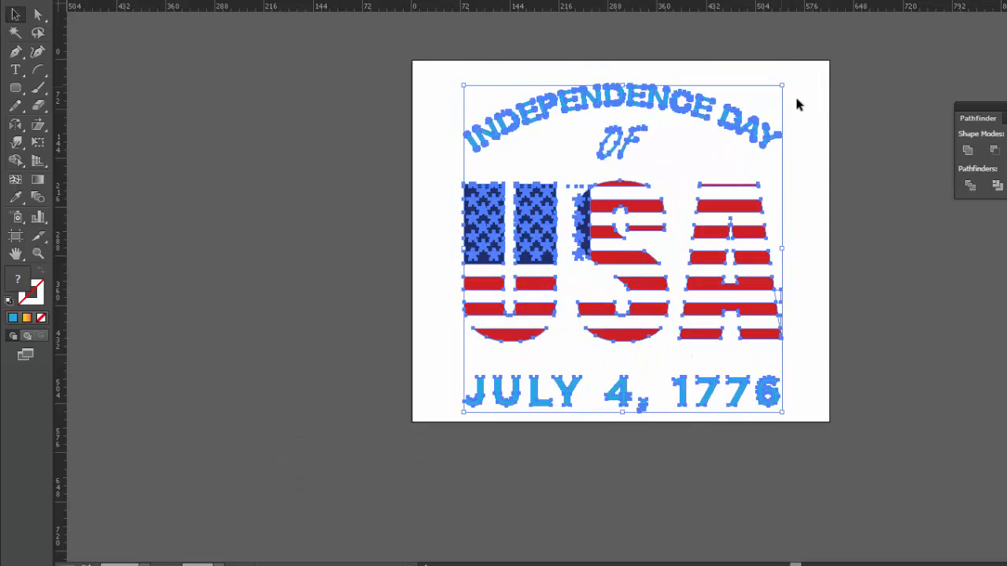
click(897, 182)
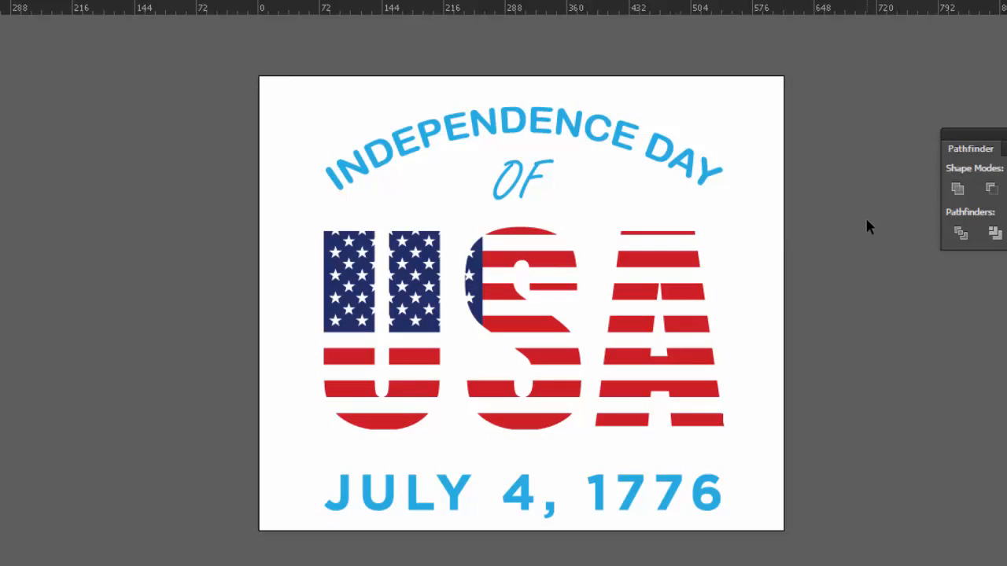
Save the document to the Desktop as an Illustrator EPS file named USA Independence, accepting the default EPS options
key(ctrl+equal)
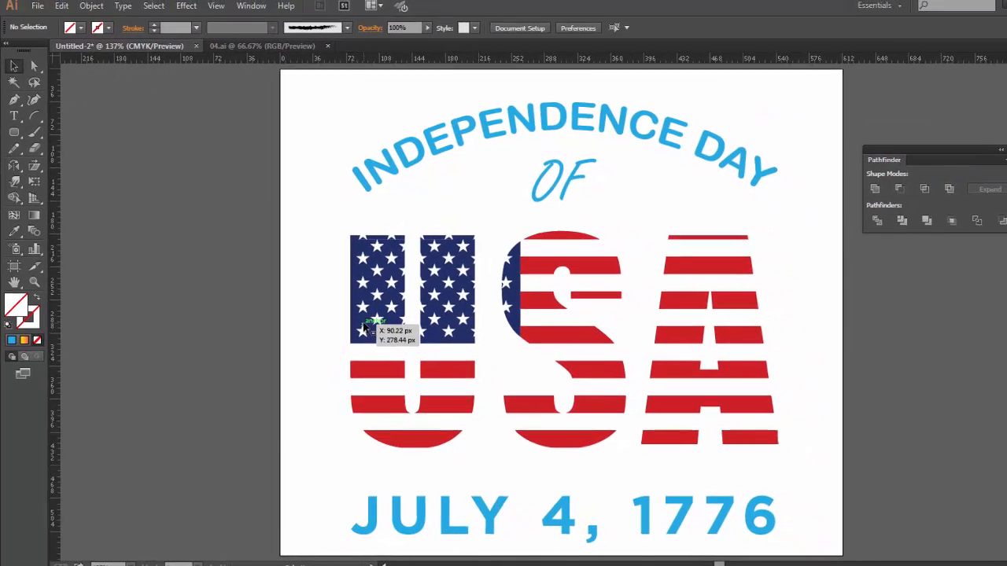
click(35, 10)
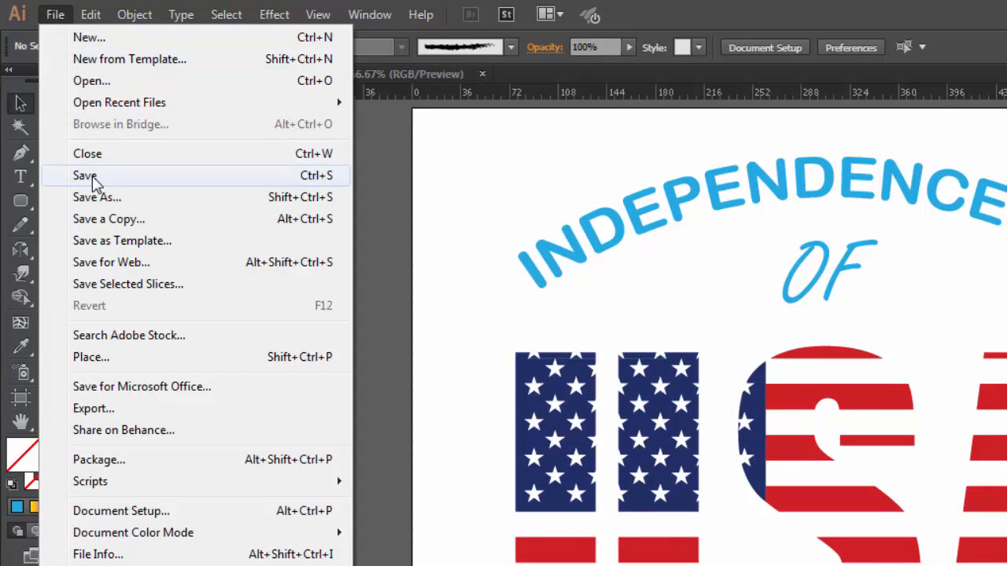
click(94, 199)
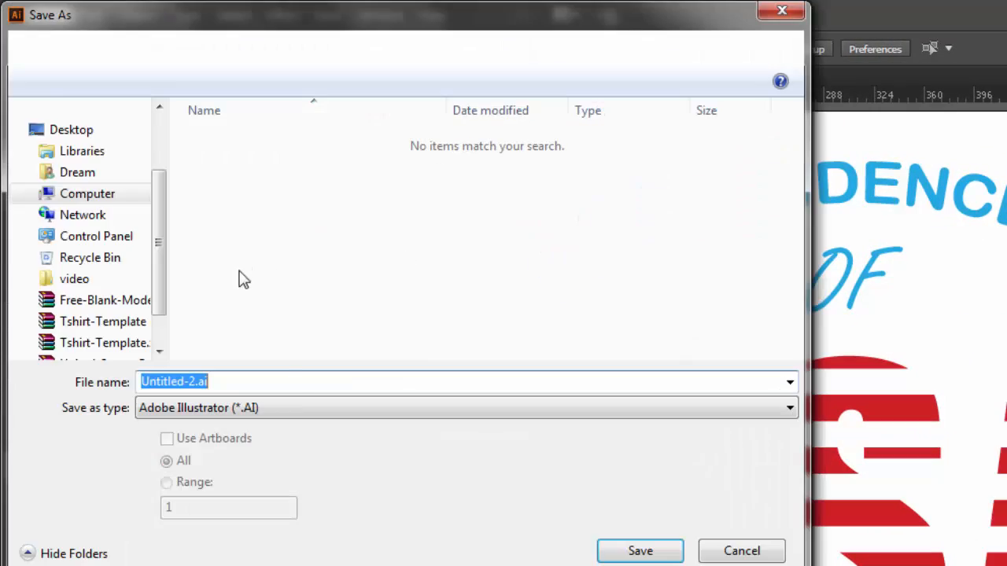
click(289, 407)
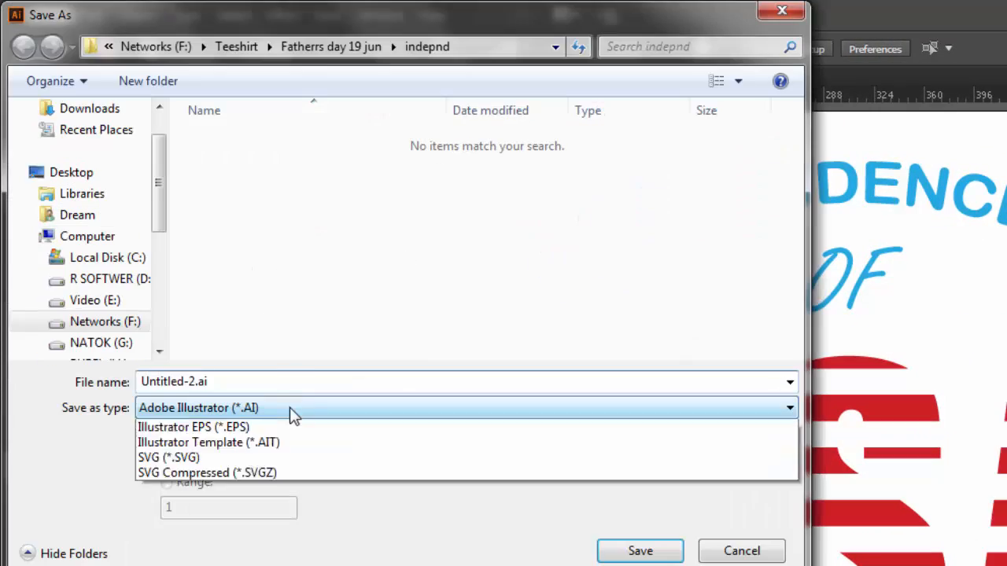
click(260, 460)
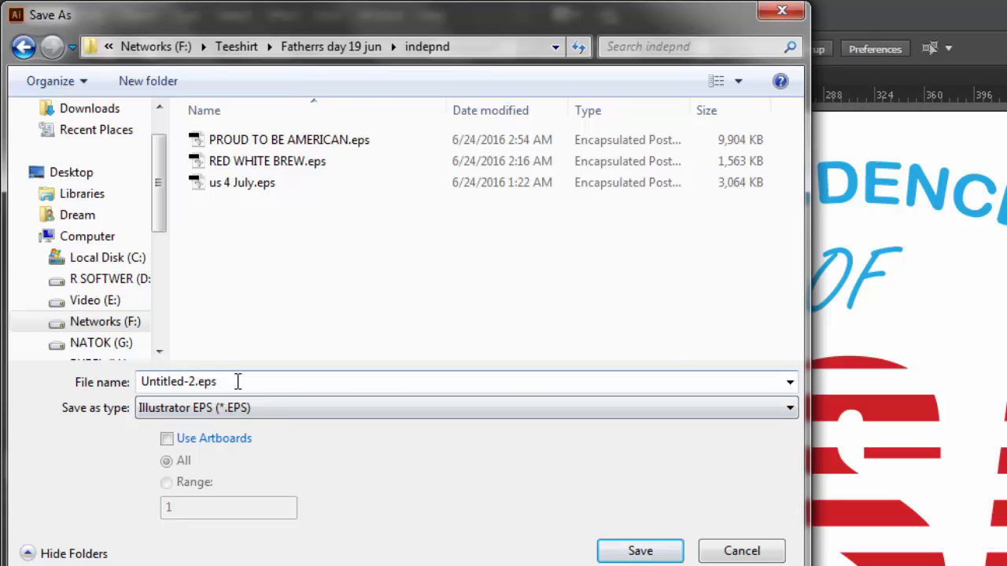
double_click(238, 382)
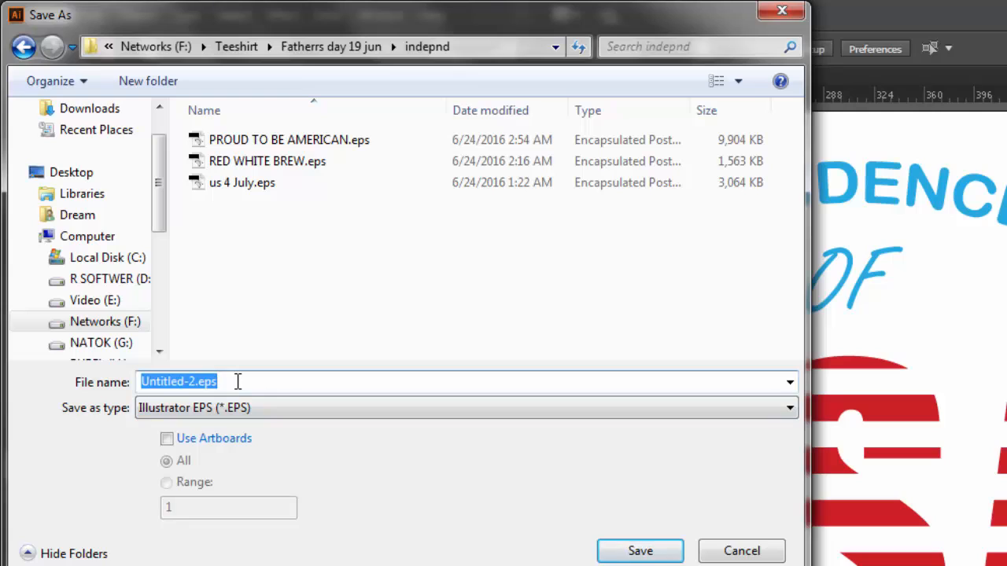
text(U)
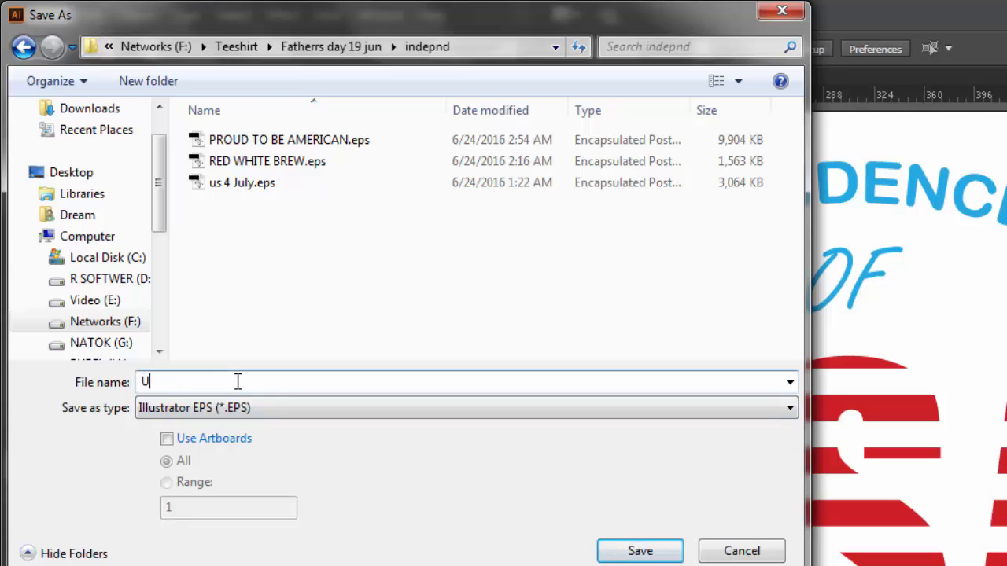
text(SA Indepemndence)
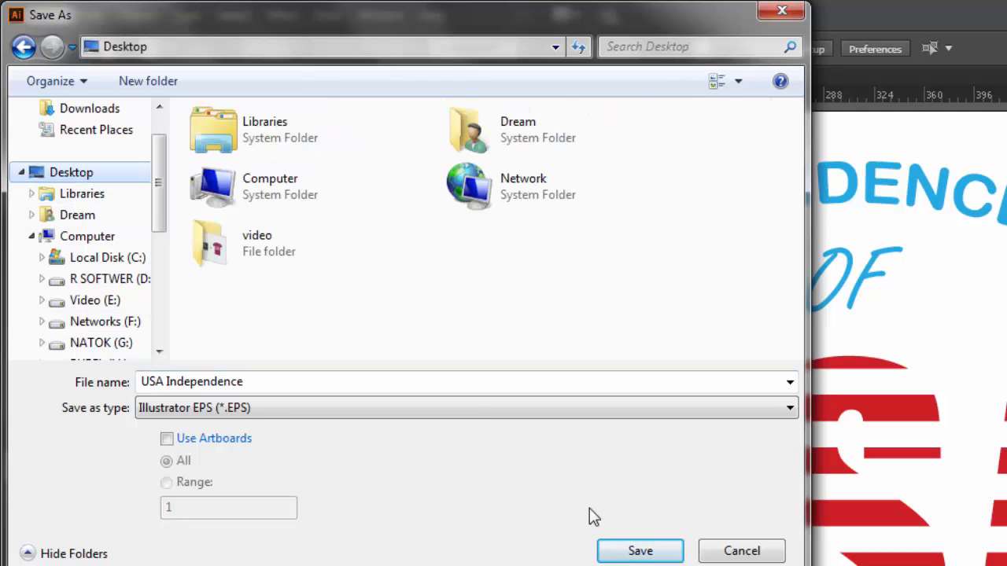
click(641, 550)
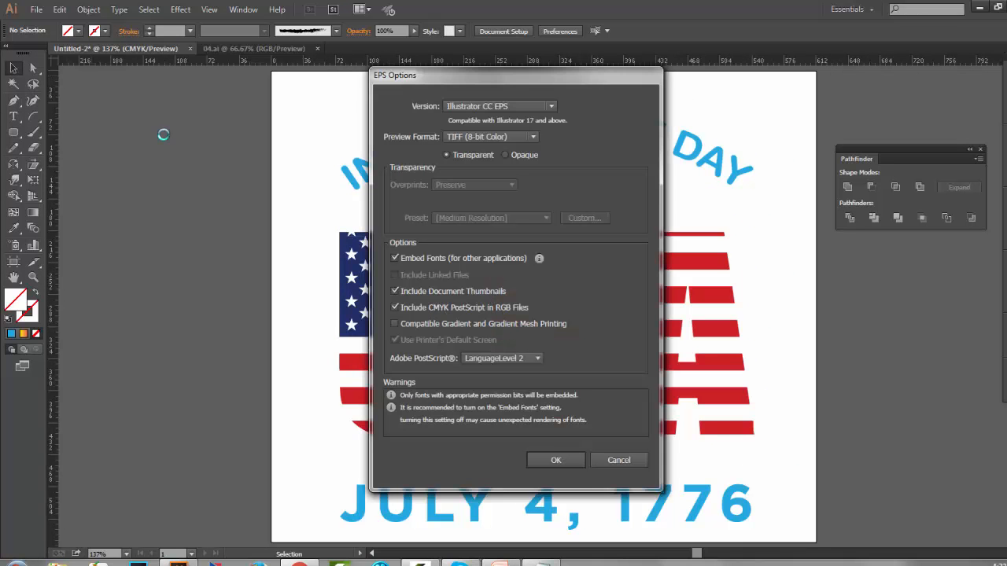
click(556, 460)
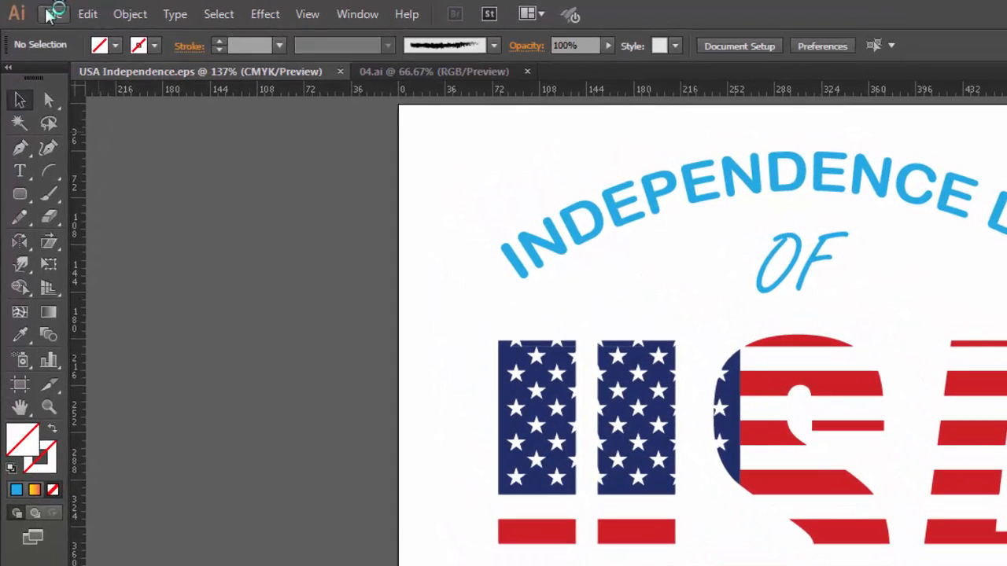
Export the design to the Desktop as USA Independence.png at High (300 ppi) resolution with a transparent background
click(50, 15)
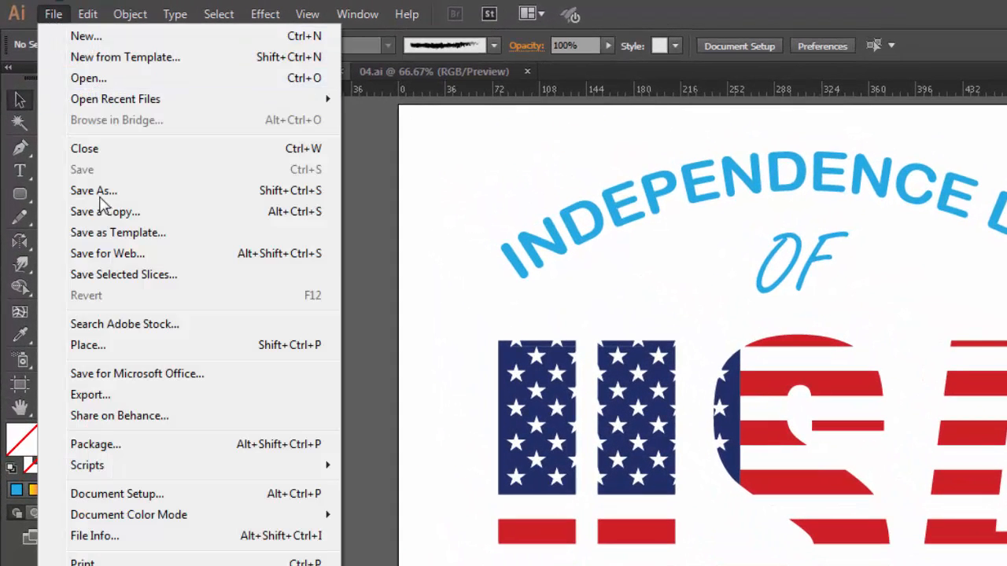
click(111, 388)
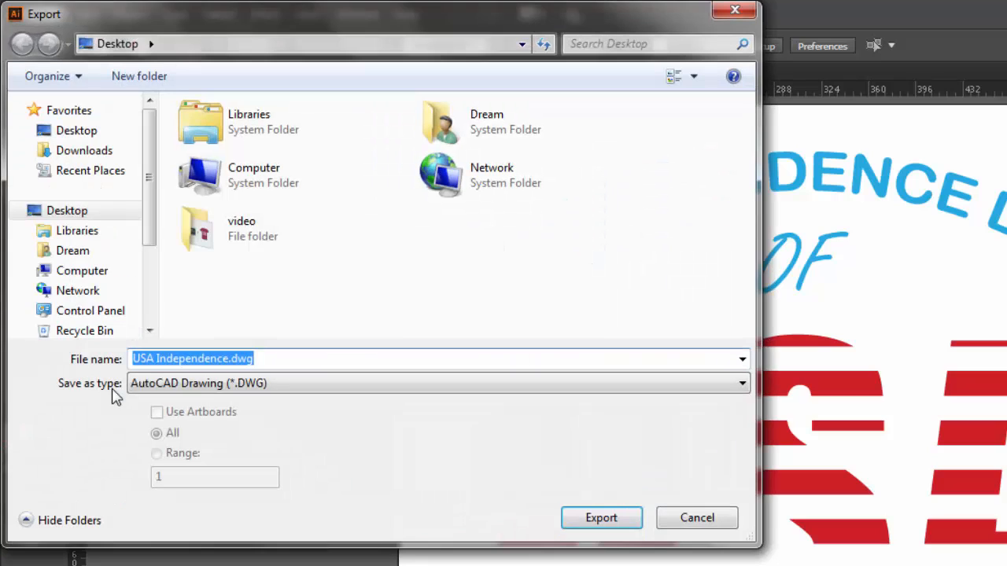
click(206, 385)
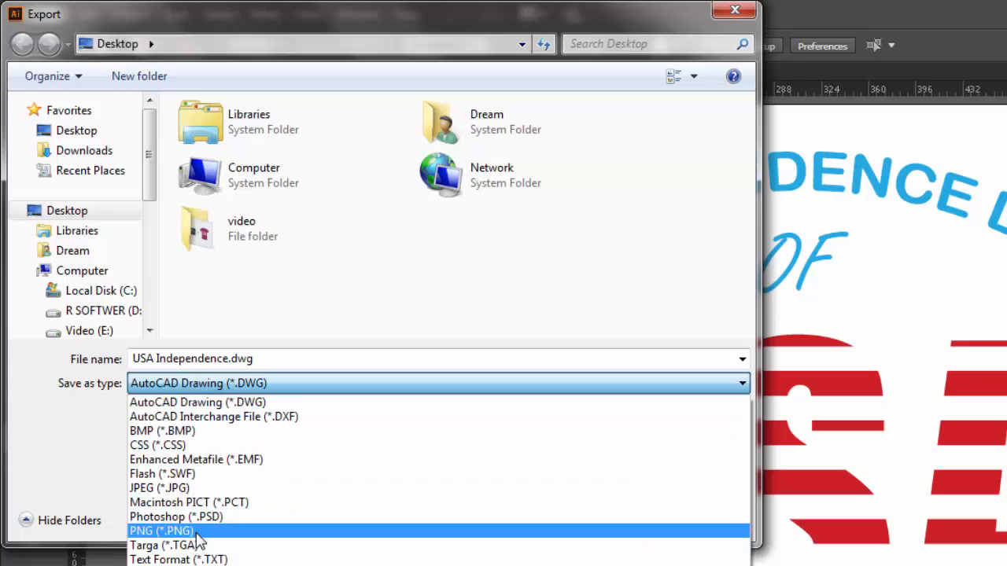
click(161, 531)
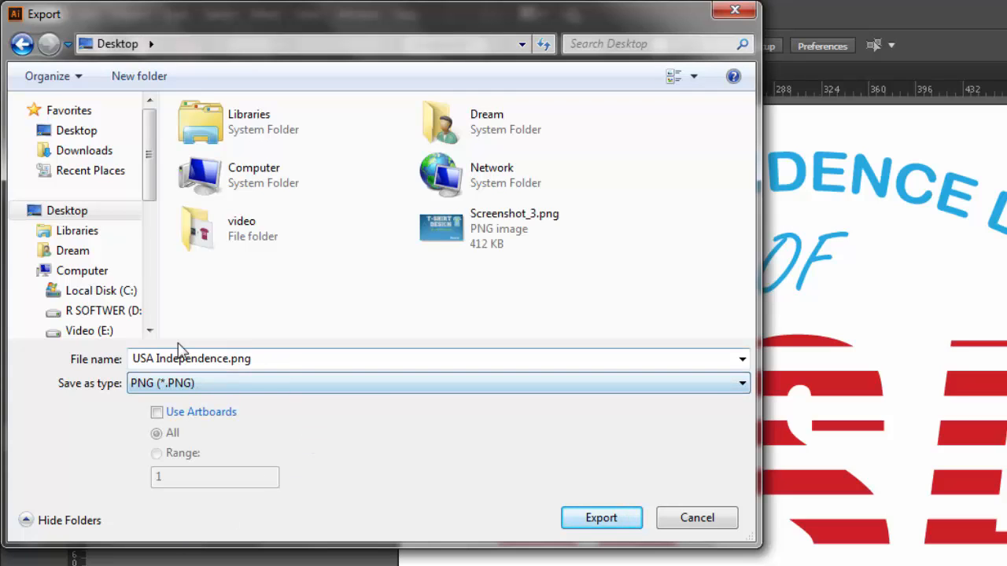
click(600, 520)
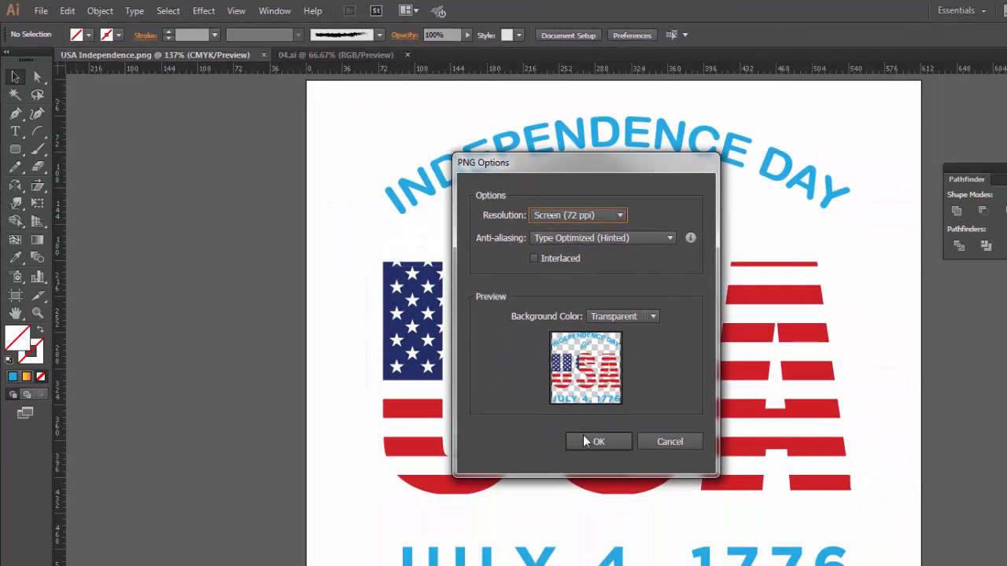
click(617, 216)
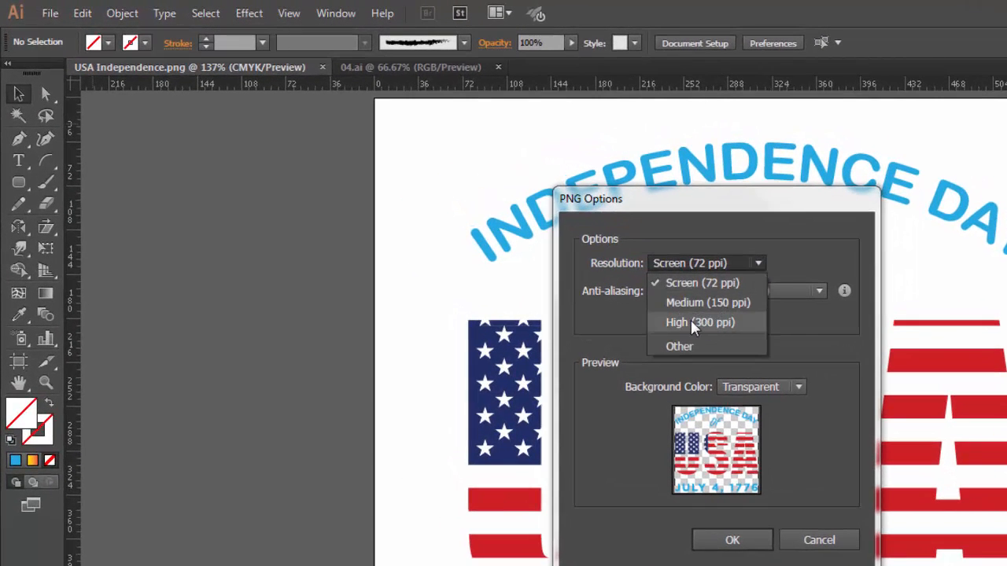
click(690, 323)
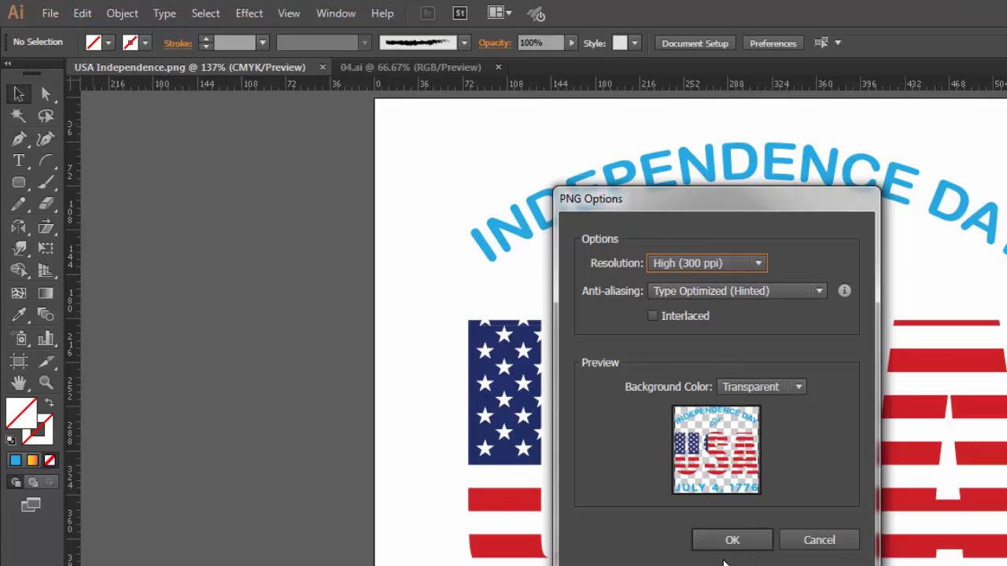
click(732, 542)
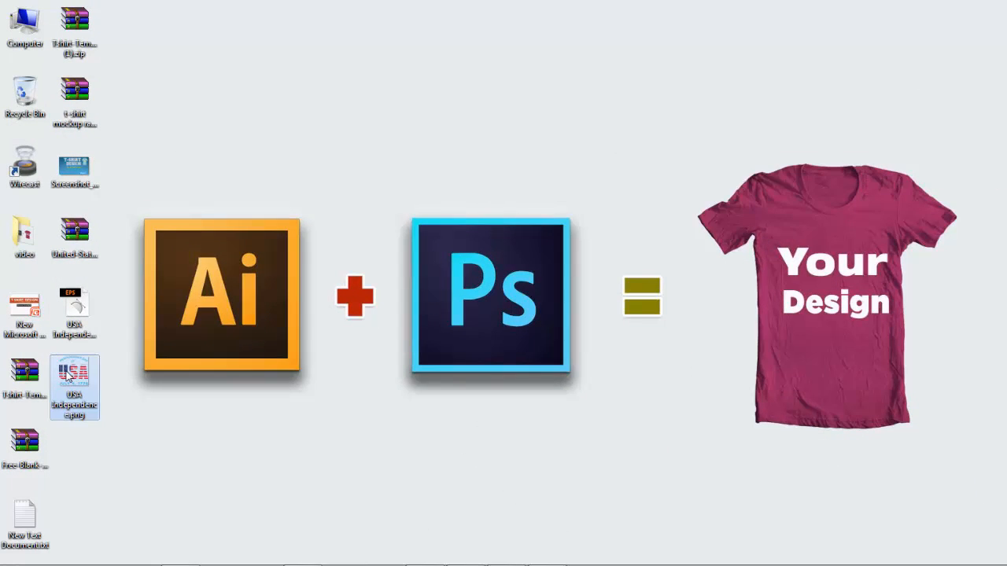
Open the exported USA Independence.png from the desktop, inspect the design, and close the image viewer
double_click(69, 376)
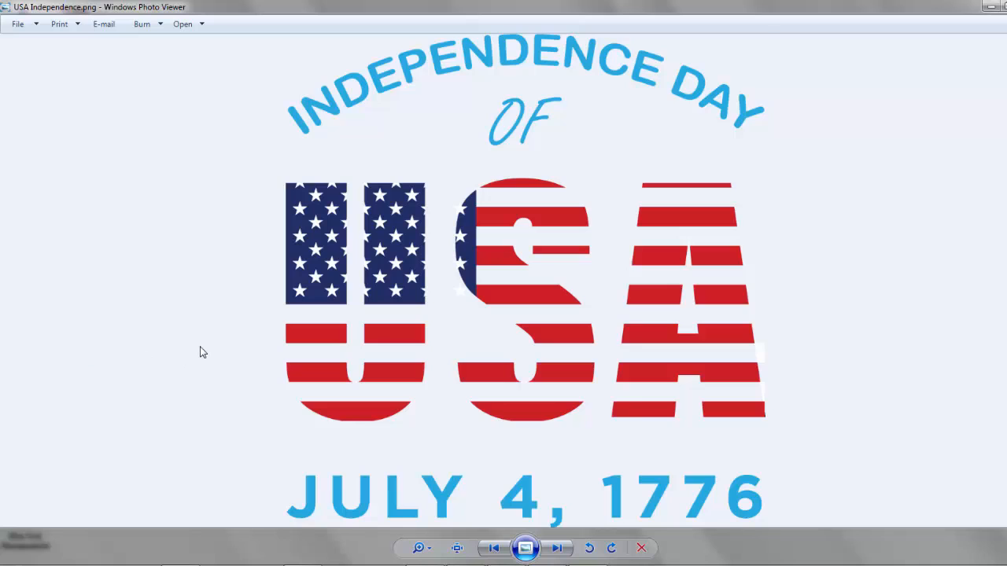
scroll(203, 352, up, 1)
scroll(203, 352, down, 1)
click(1006, 6)
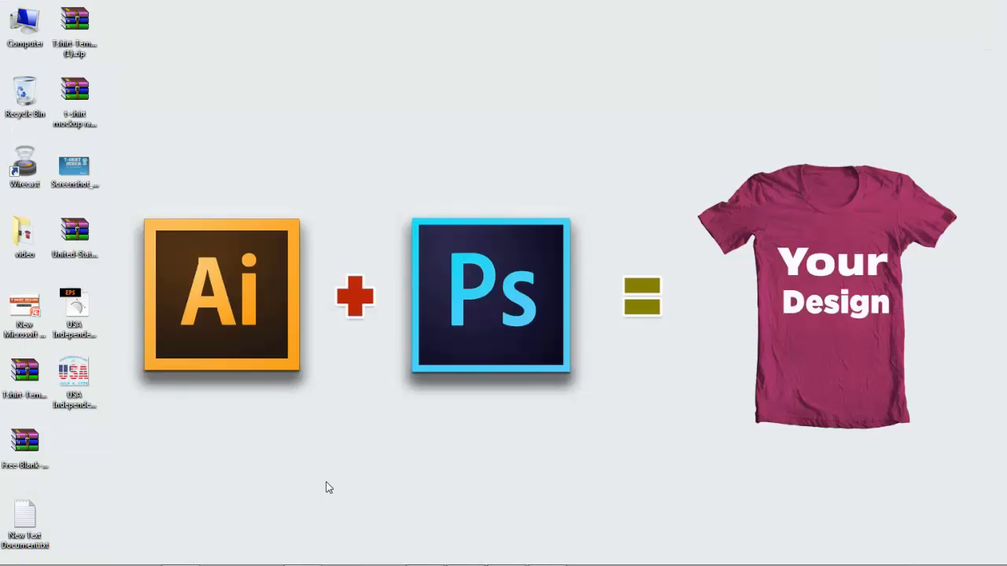
drag(110, 306, 69, 449)
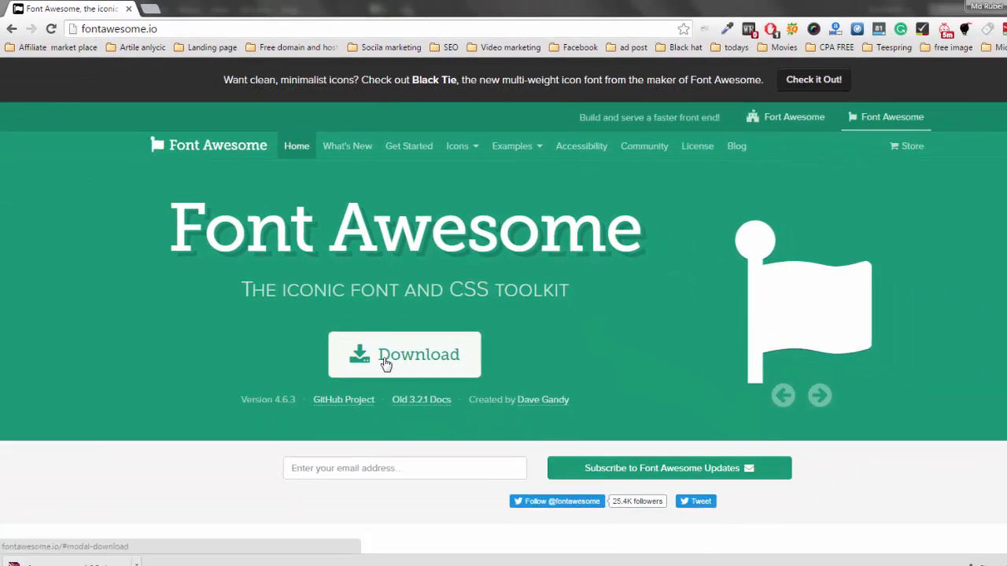
click(615, 550)
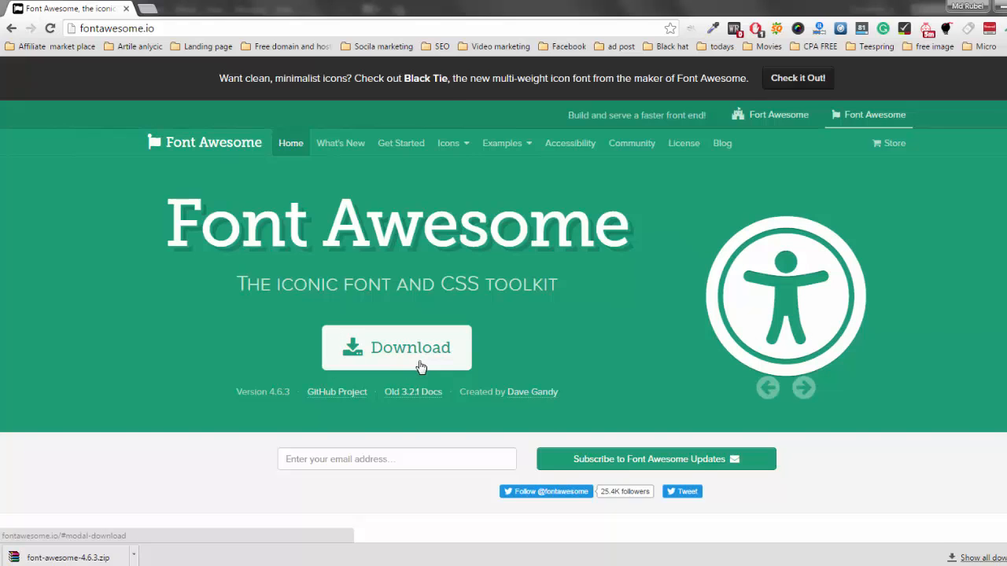
Open the downloaded font-awesome-4.6.3.zip archive and go to its font-awesome-4.6.3\fonts folder
click(134, 557)
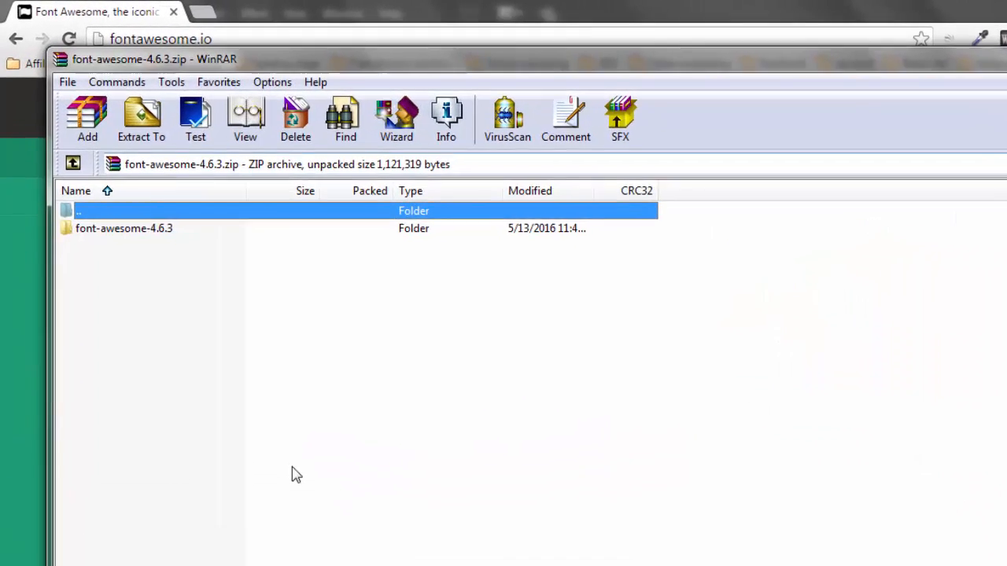
double_click(110, 267)
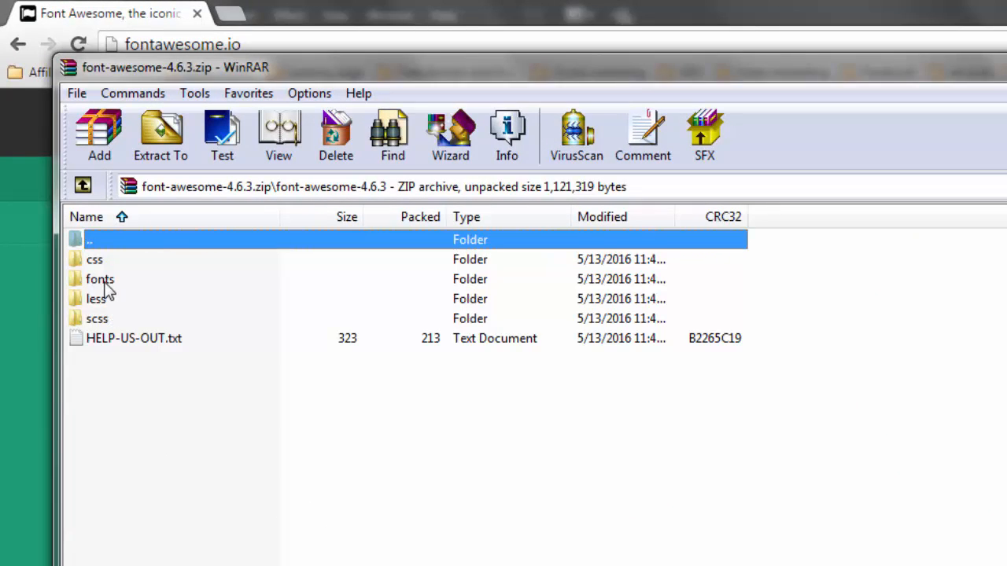
click(117, 283)
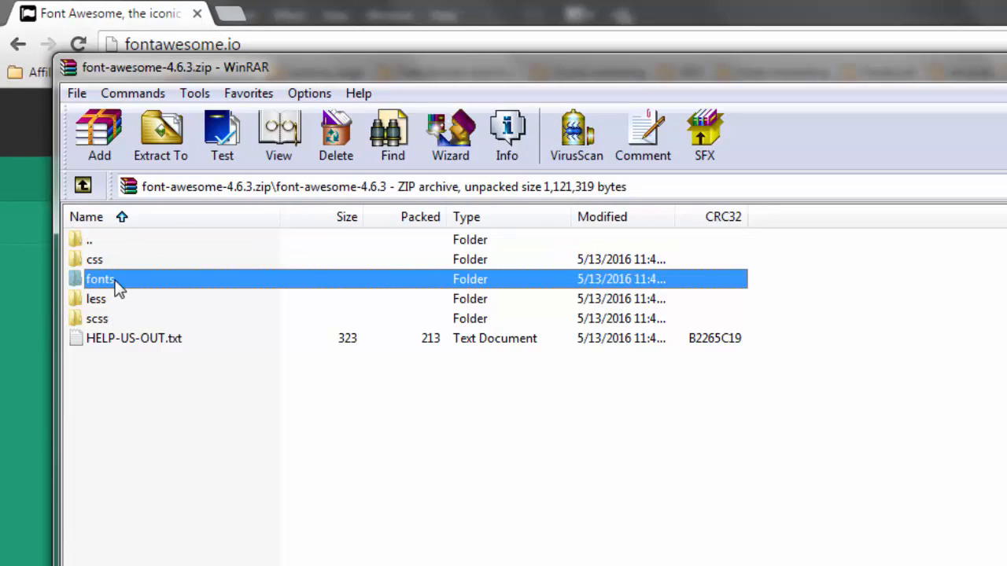
double_click(116, 283)
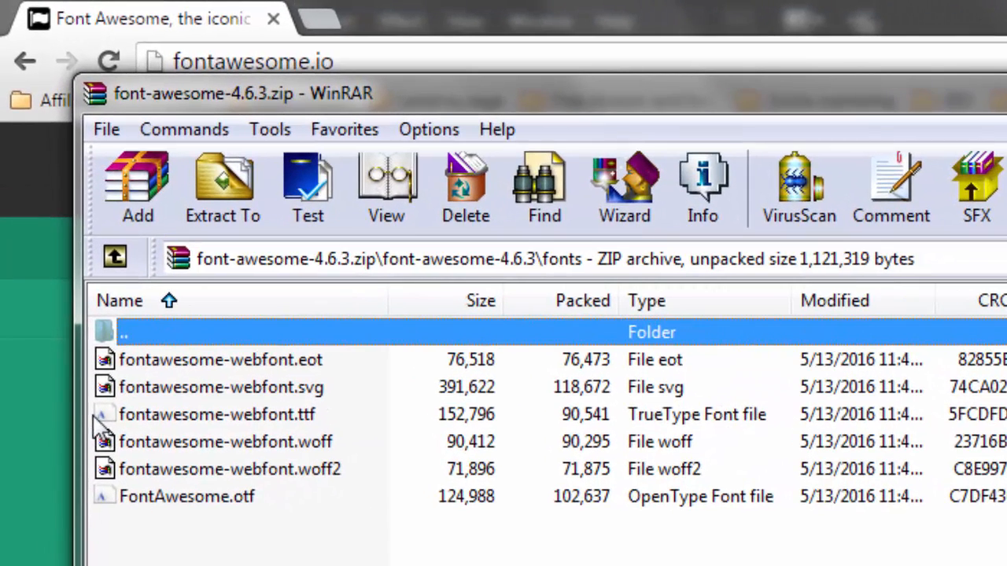
Install the font fontawesome-webfont.ttf from the archive and close its preview
double_click(155, 413)
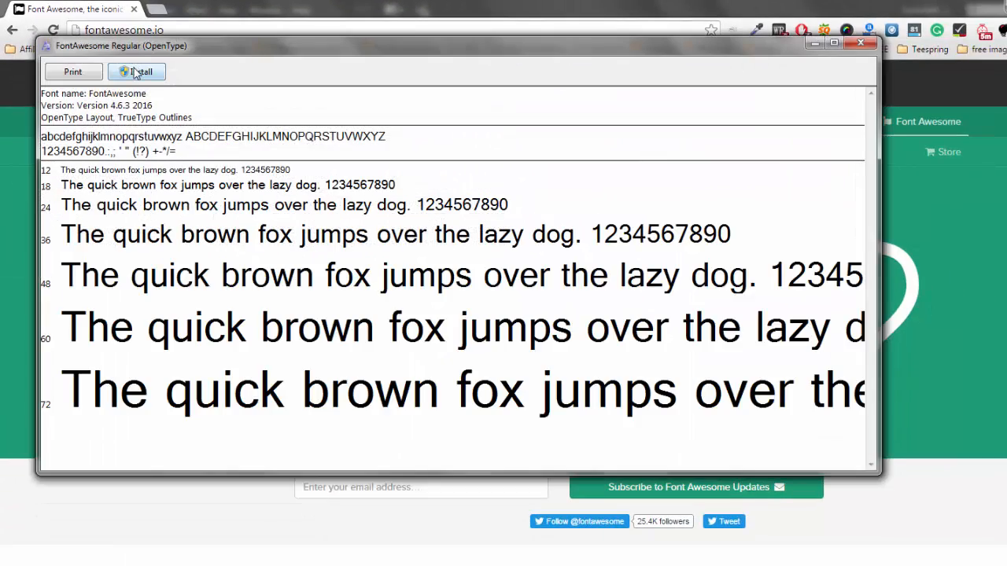
click(136, 73)
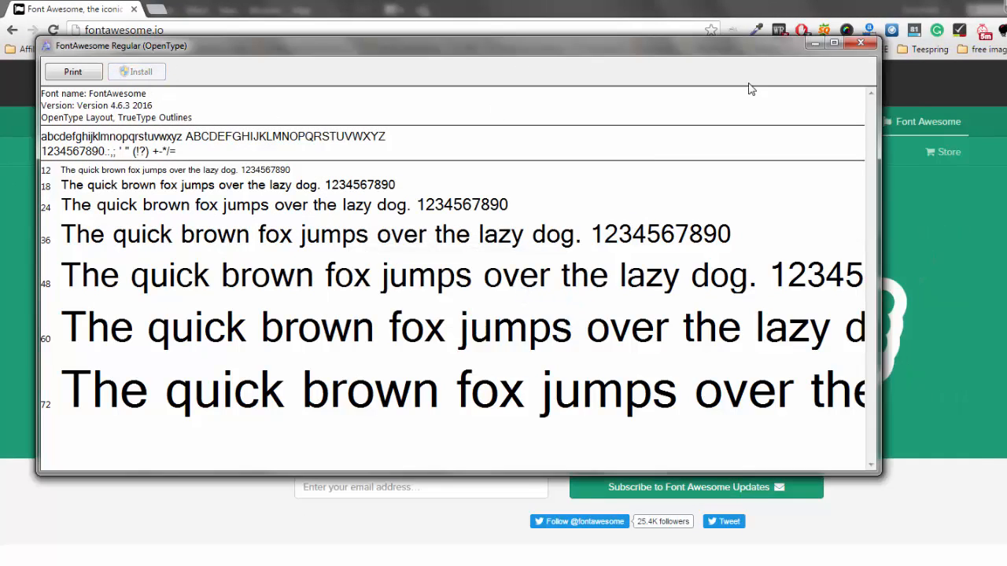
click(861, 42)
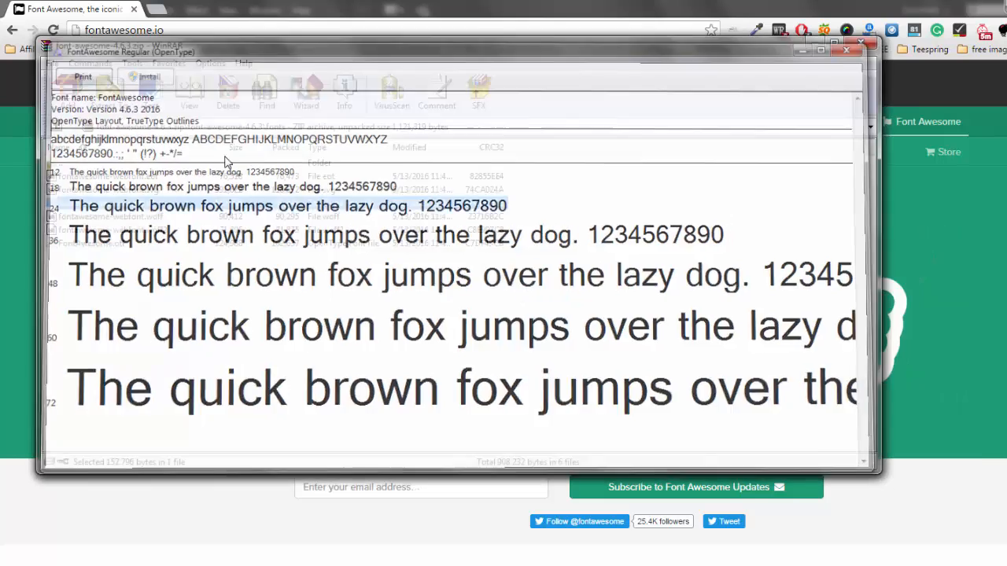
Install the font FontAwesome.otf from the archive, and close its preview and the archive
click(77, 244)
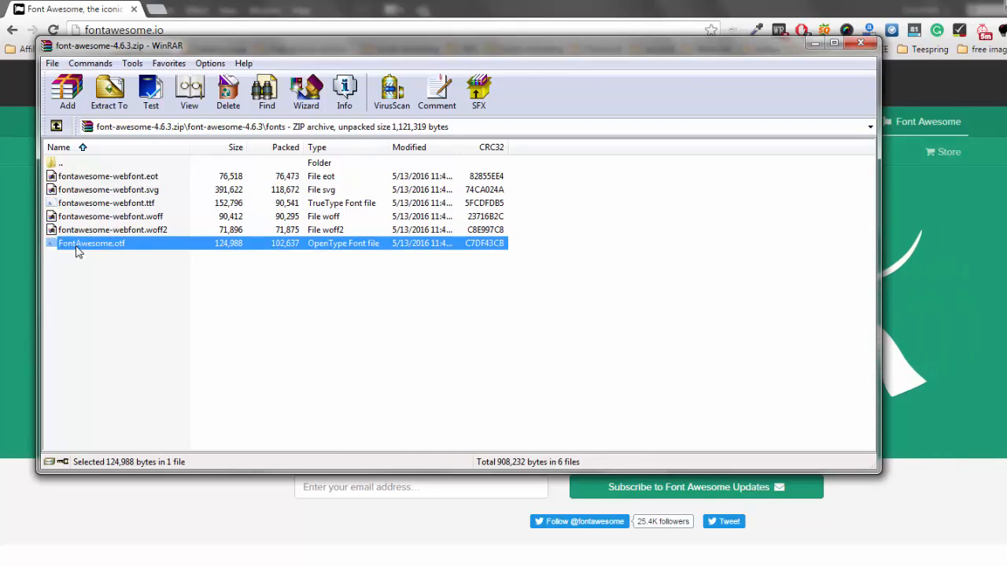
double_click(77, 245)
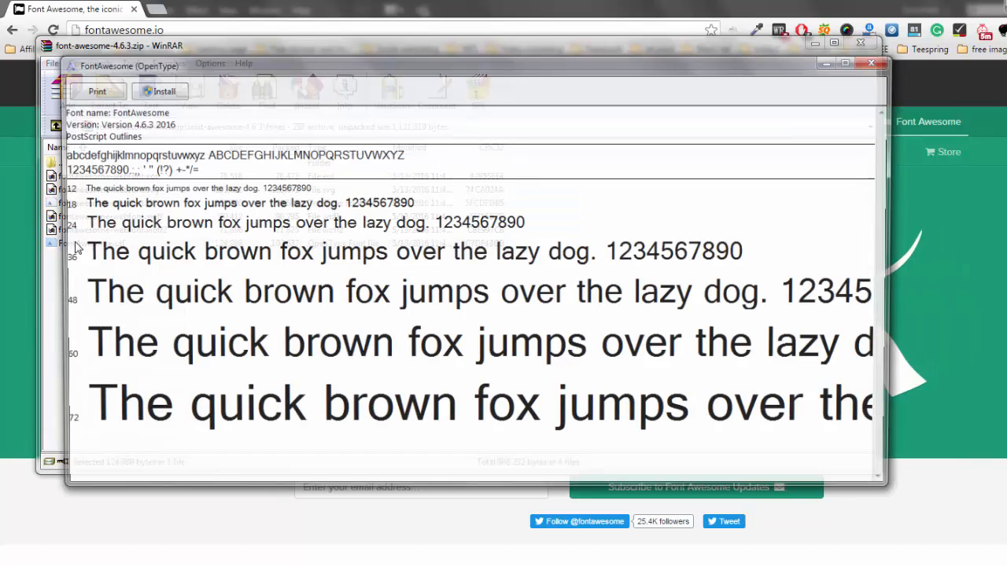
click(154, 89)
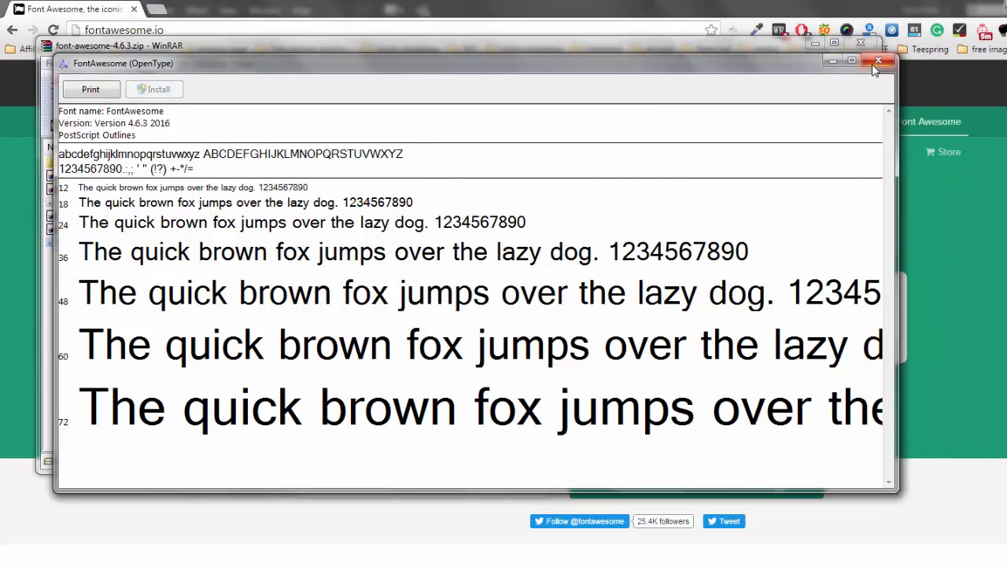
click(876, 63)
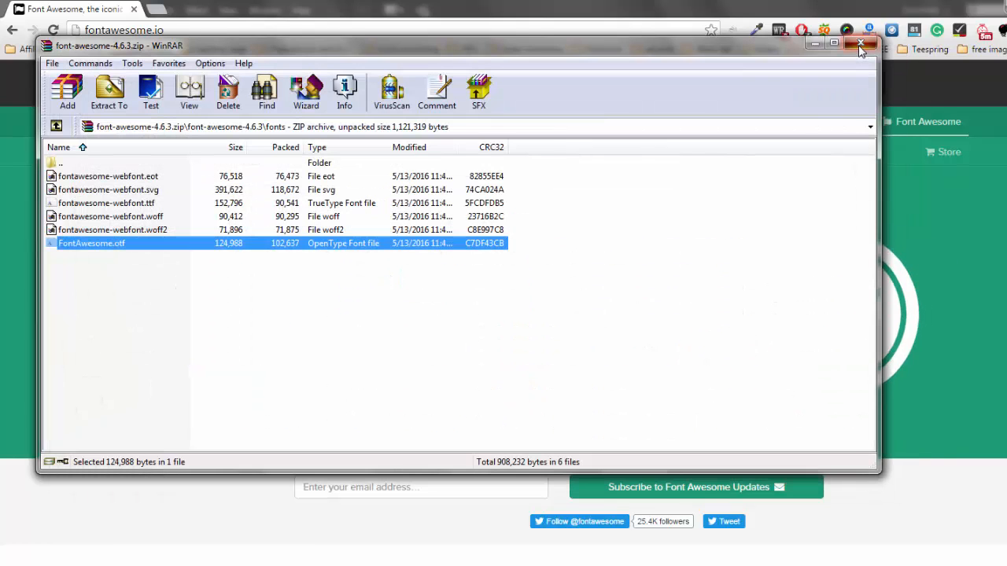
click(862, 45)
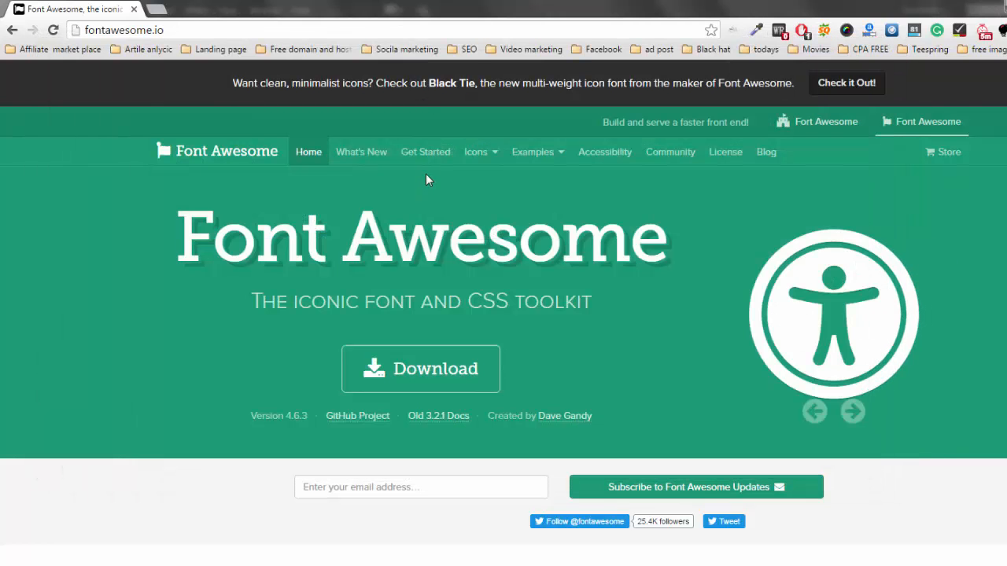
Open the Font Awesome Icons page and examine the new and web application icon lists for available symbols
click(475, 159)
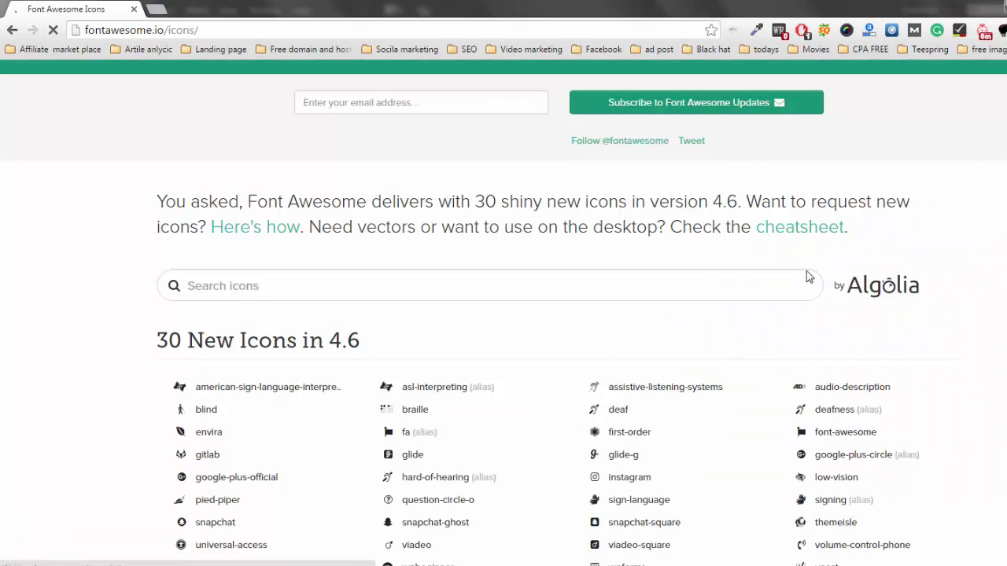
scroll(806, 270, down, 1)
scroll(665, 270, down, 2)
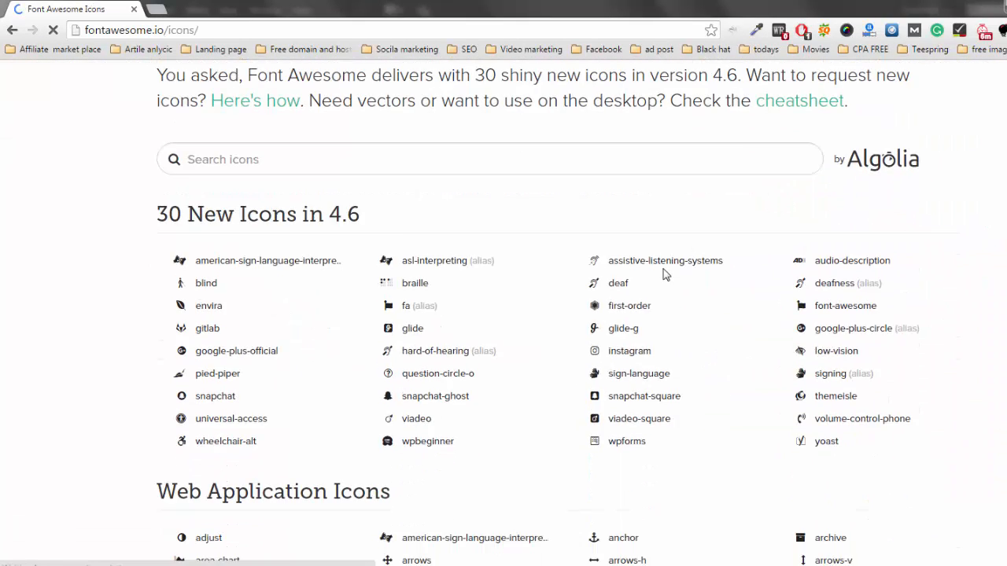
scroll(663, 273, down, 1)
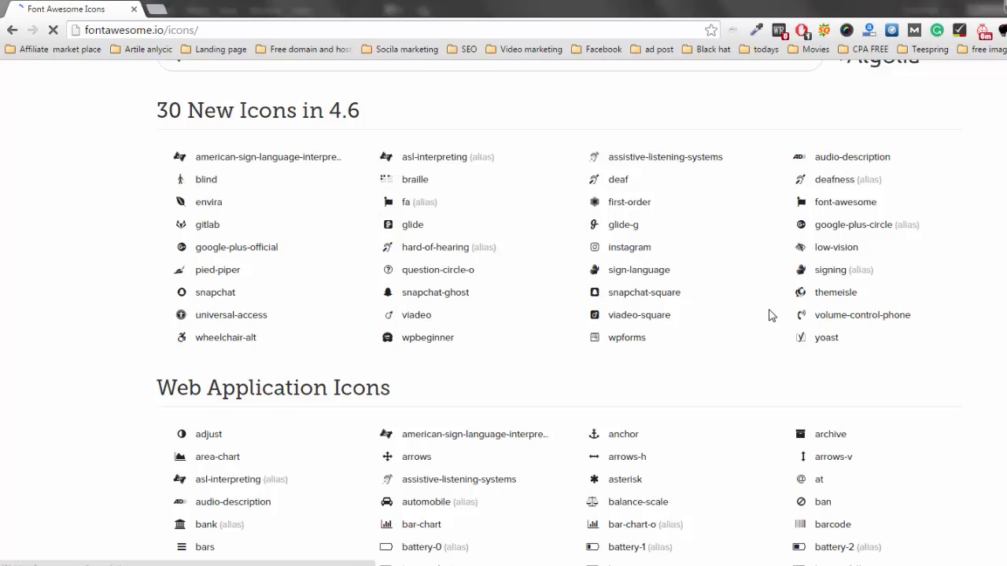
scroll(228, 329, down, 2)
scroll(226, 326, down, 1)
scroll(228, 322, up, 1)
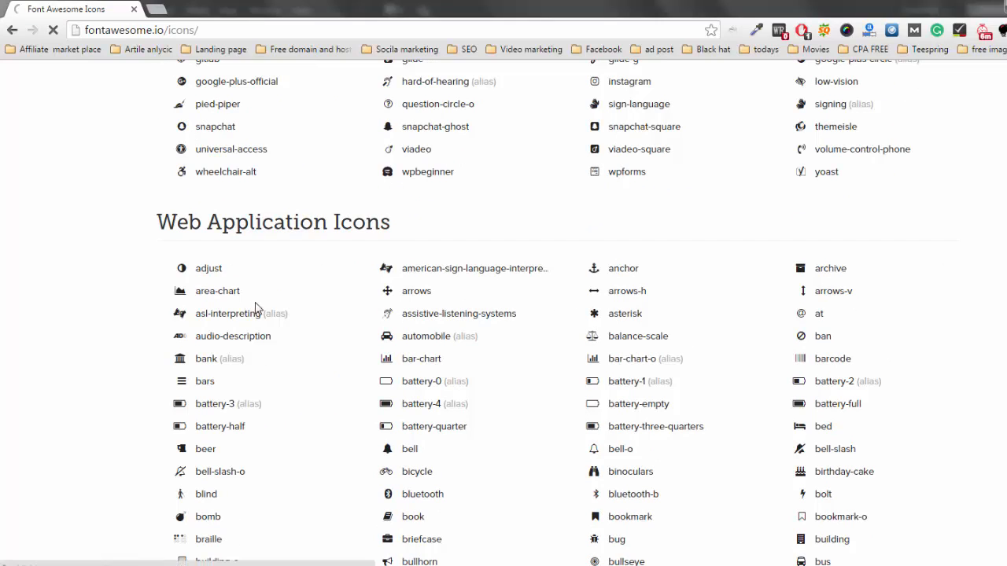
scroll(263, 312, down, 4)
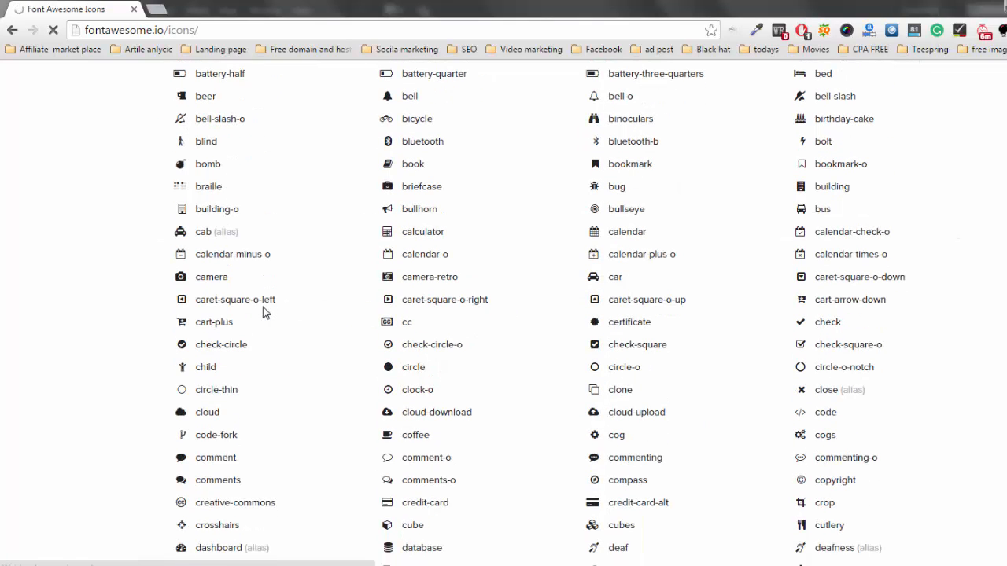
scroll(263, 313, down, 4)
scroll(263, 313, up, 4)
scroll(294, 325, down, 2)
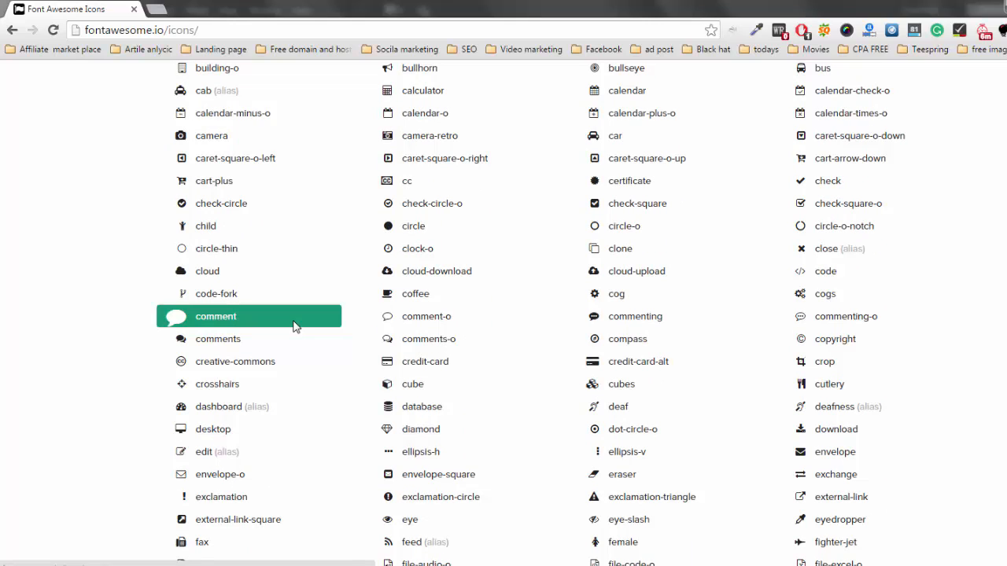
Search the icons page for "hear" and open the heartbeat icon's page
key(ctrl+f)
text(hear)
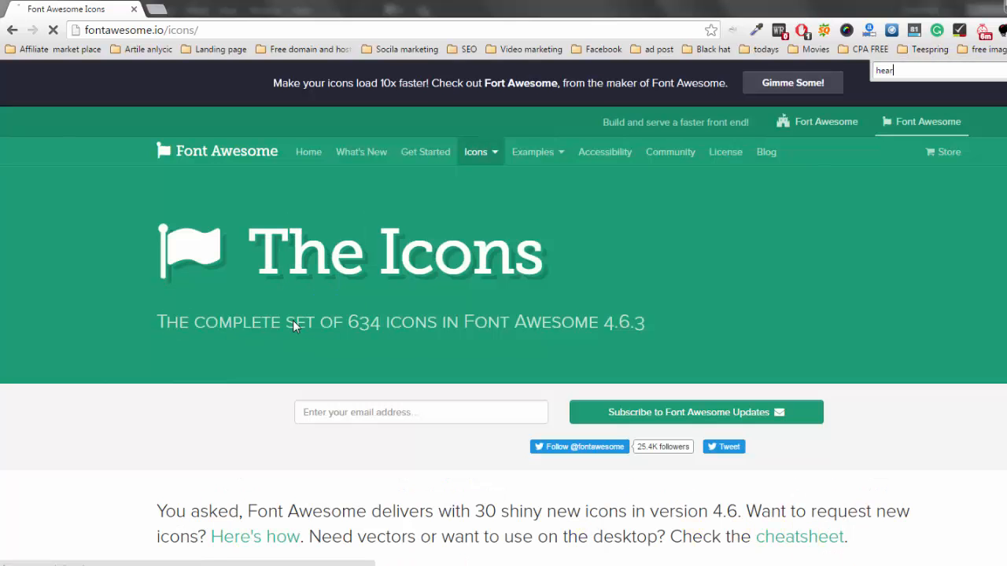
scroll(995, 150, down, 4)
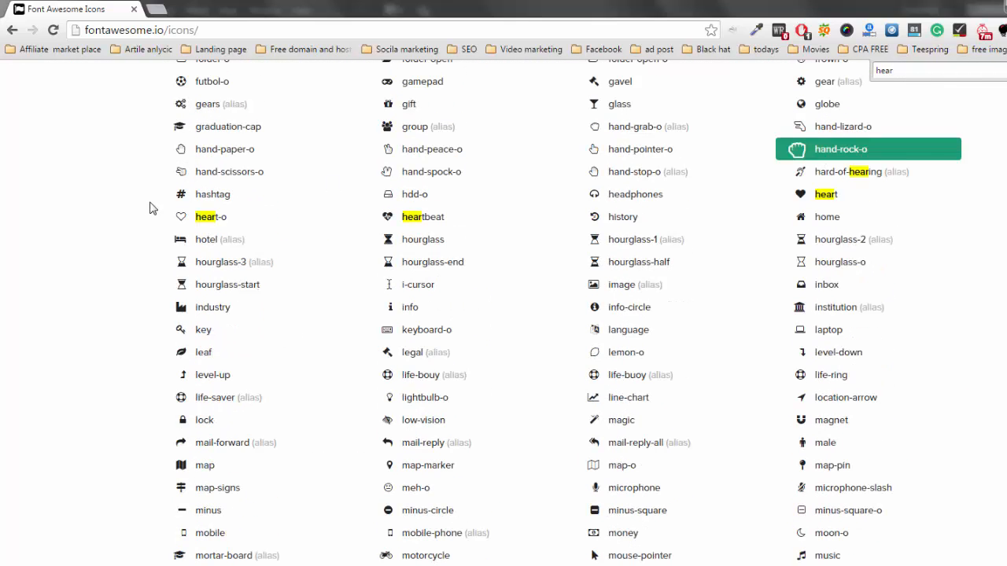
click(435, 223)
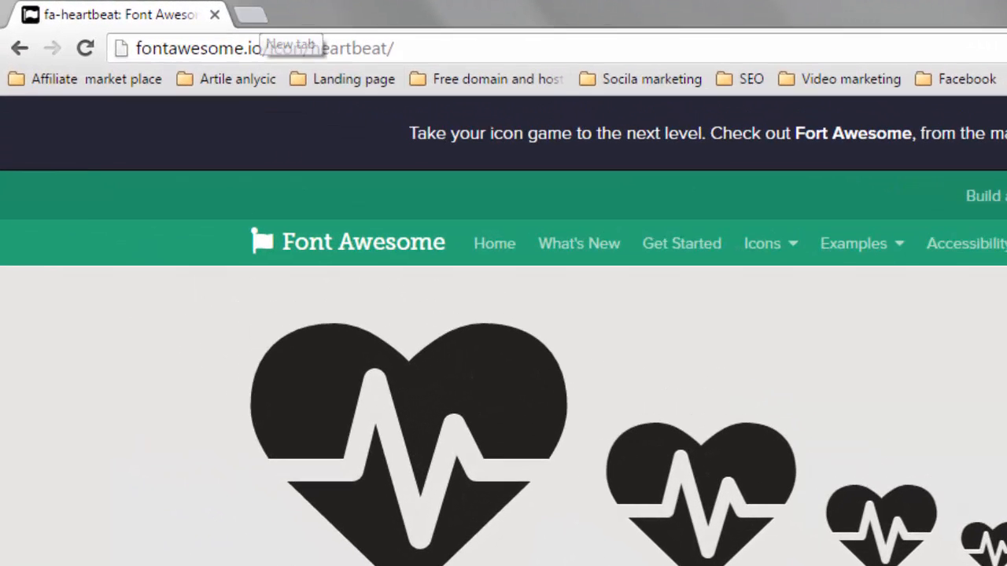
Load the Font Awesome cheatsheet page in place of the heartbeat icon's page
drag(394, 48, 272, 48)
key(BackSpace)
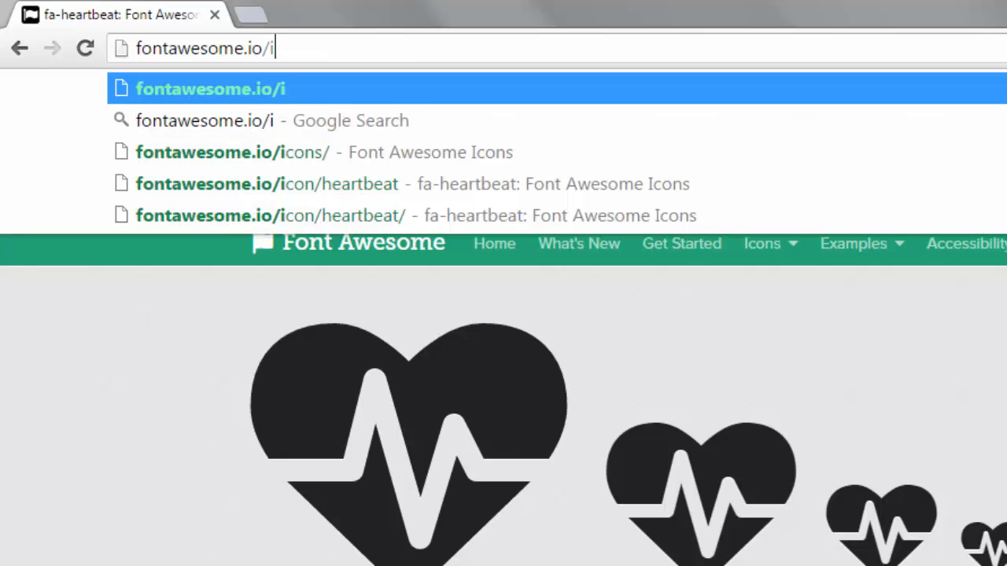
key(BackSpace)
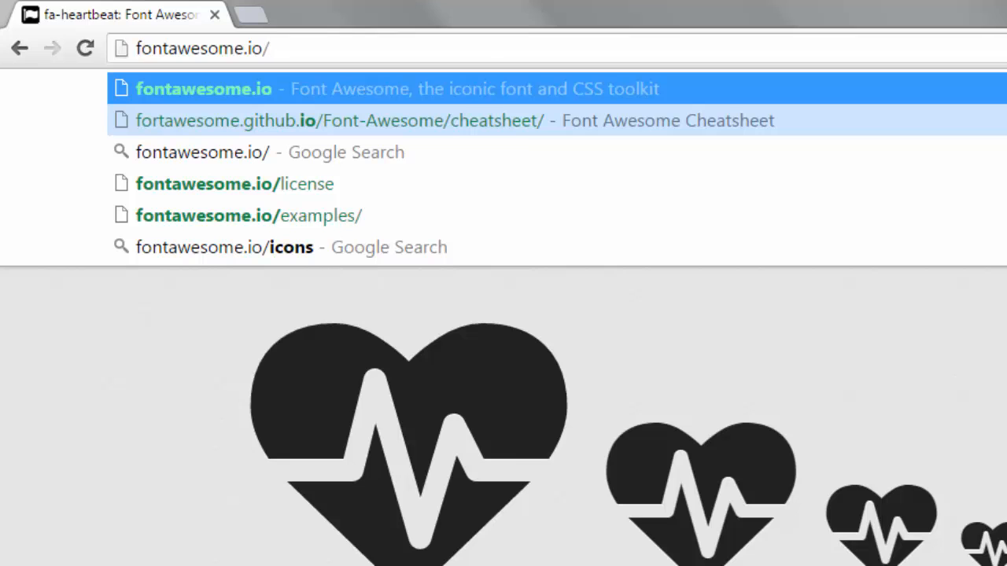
key(Down)
key(Return)
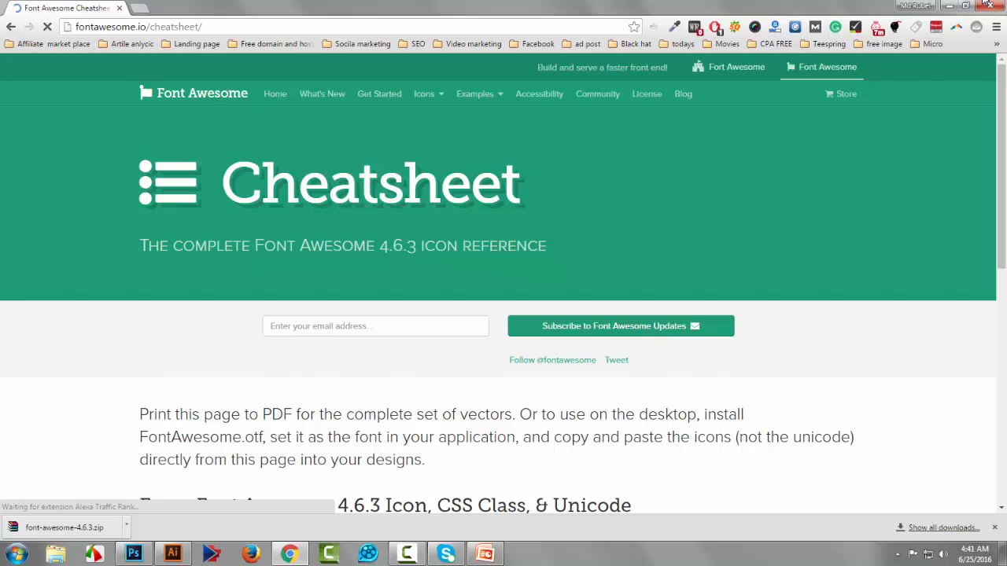
Find the fa-heartbeat entry on the cheatsheet and copy its icon glyph
scroll(503, 314, down, 2)
scroll(503, 315, down, 4)
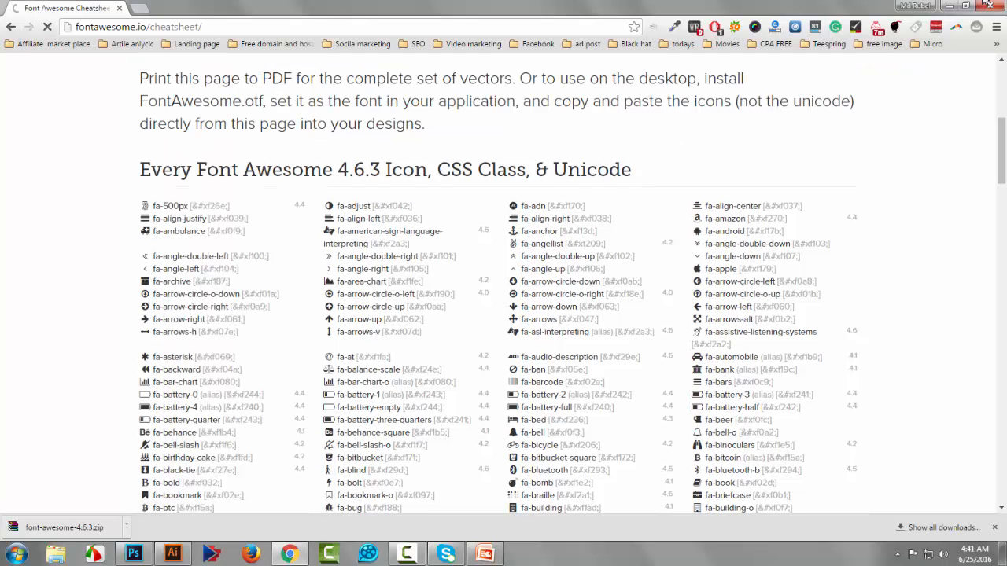
scroll(503, 315, down, 5)
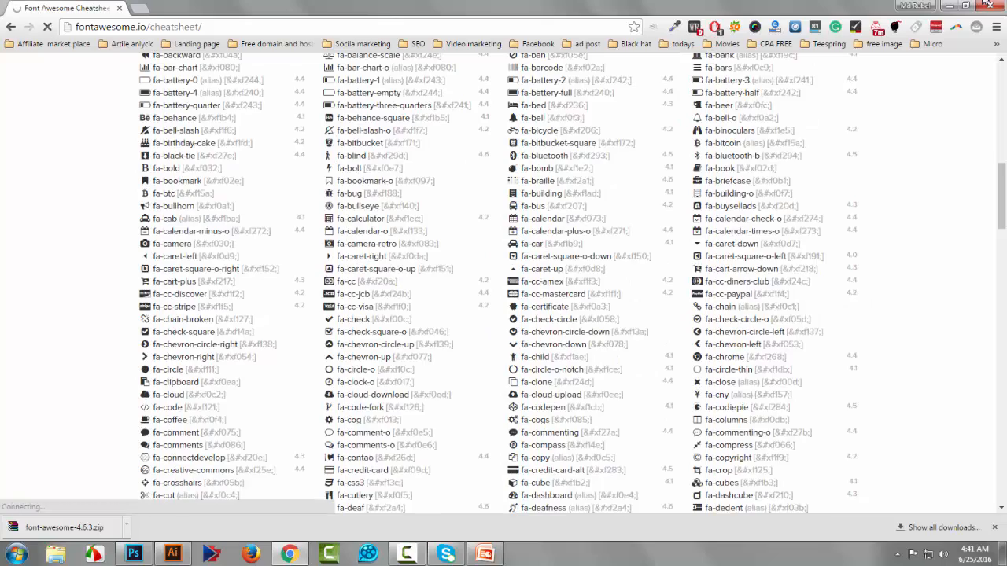
scroll(504, 314, down, 2)
scroll(503, 315, down, 3)
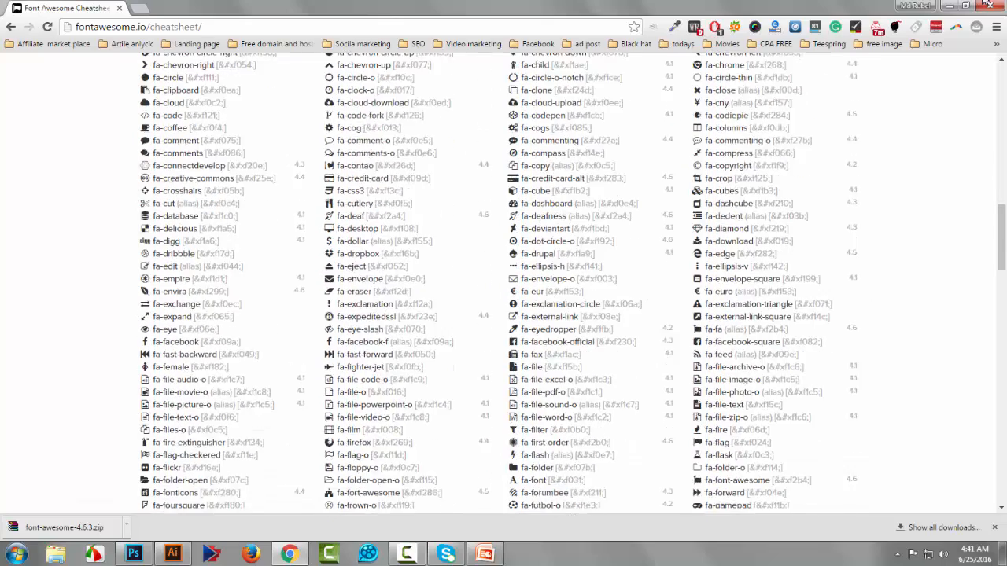
scroll(504, 314, down, 3)
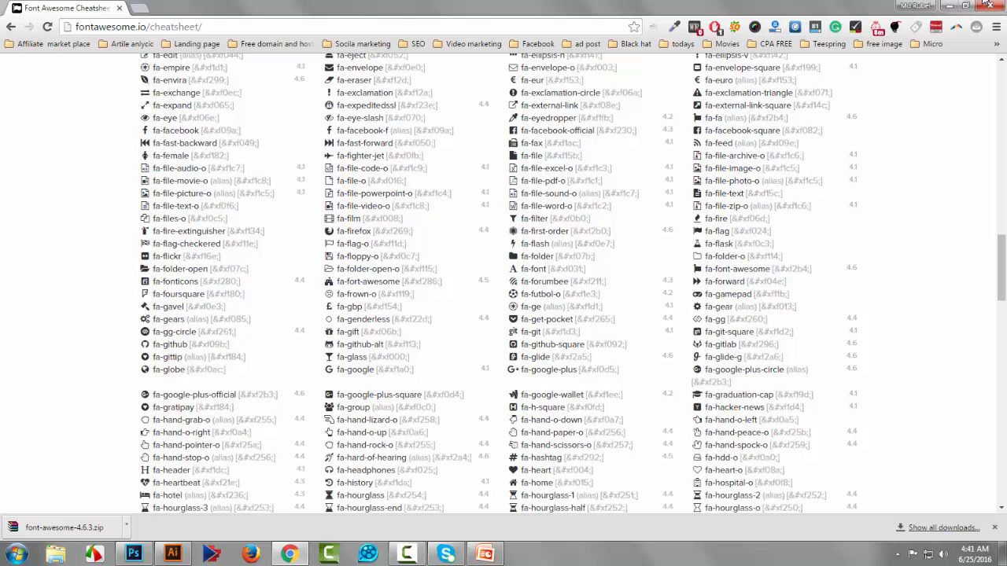
scroll(503, 314, down, 1)
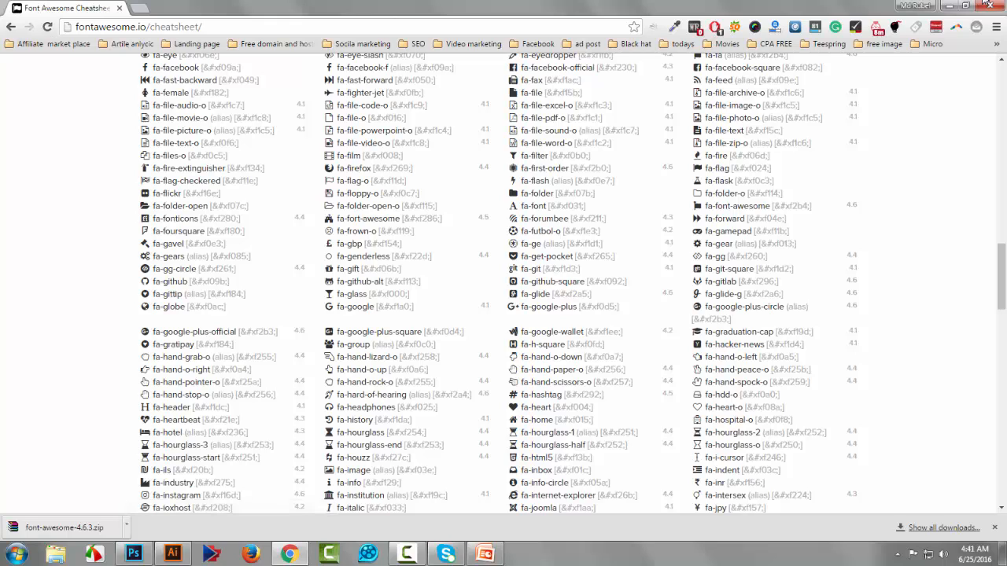
key(ctrl+f)
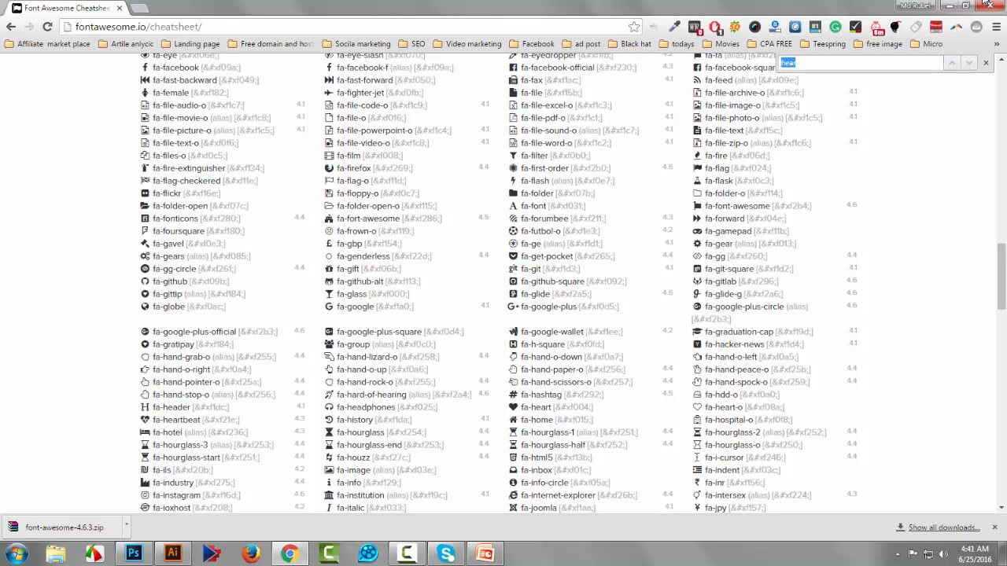
double_click(144, 420)
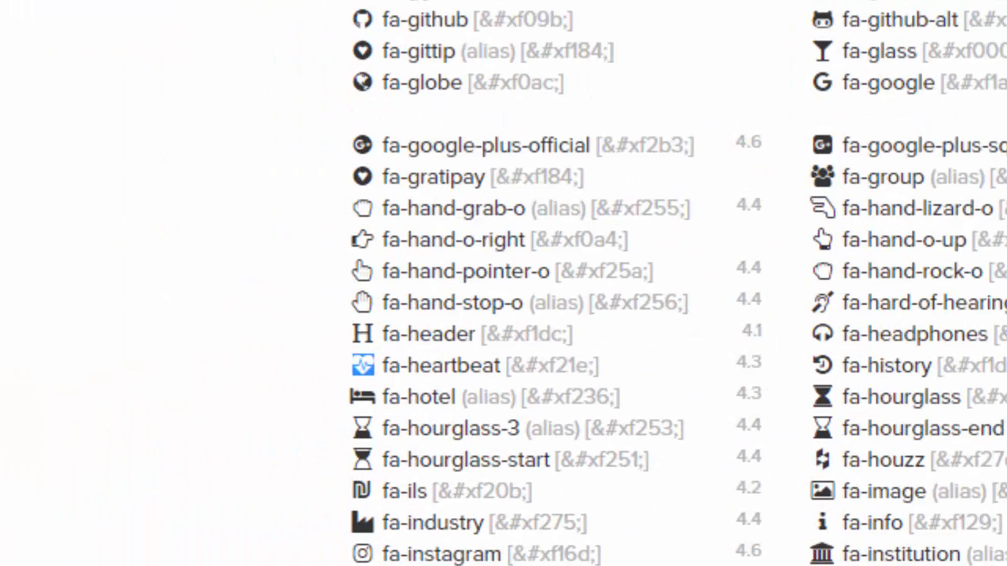
right_click(364, 366)
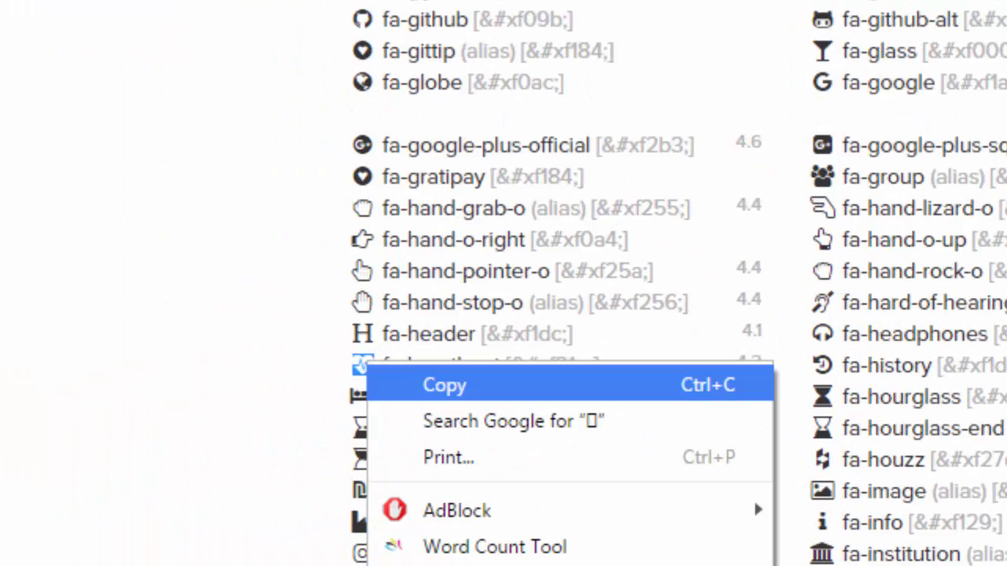
click(444, 385)
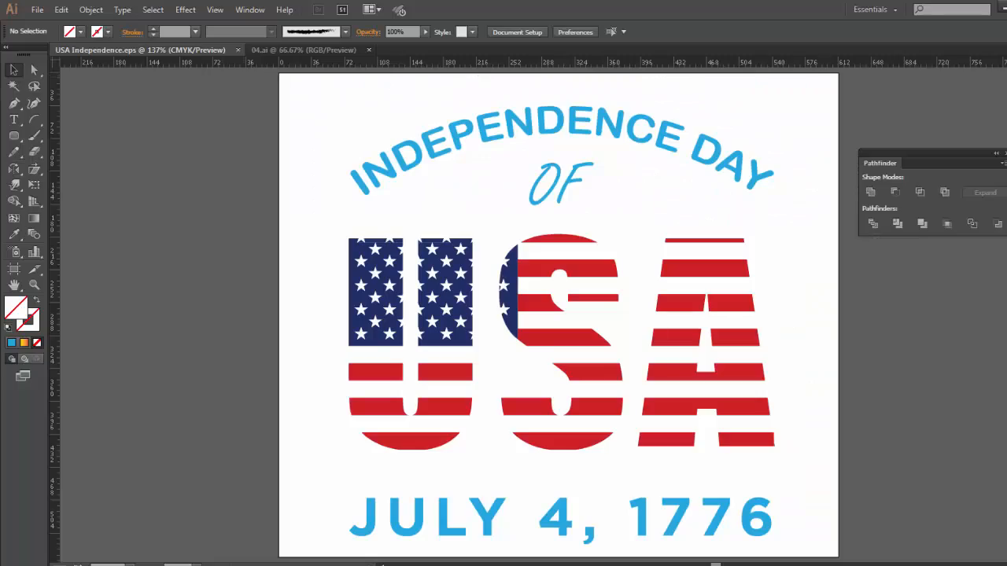
Add a point text below the arched heading, beside OF, in the FontAwesome Regular font and paste the copied heartbeat glyph into it
click(14, 119)
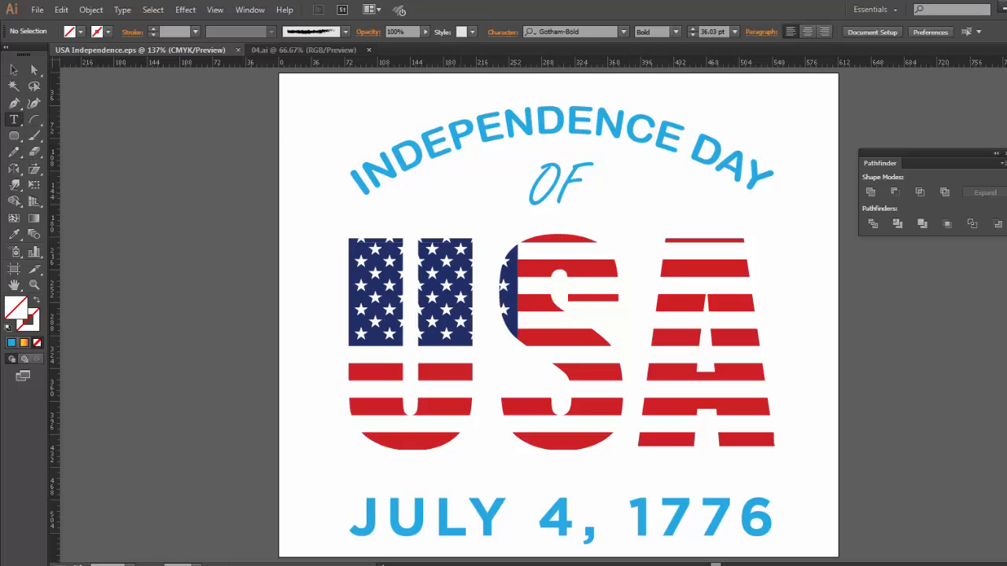
click(459, 187)
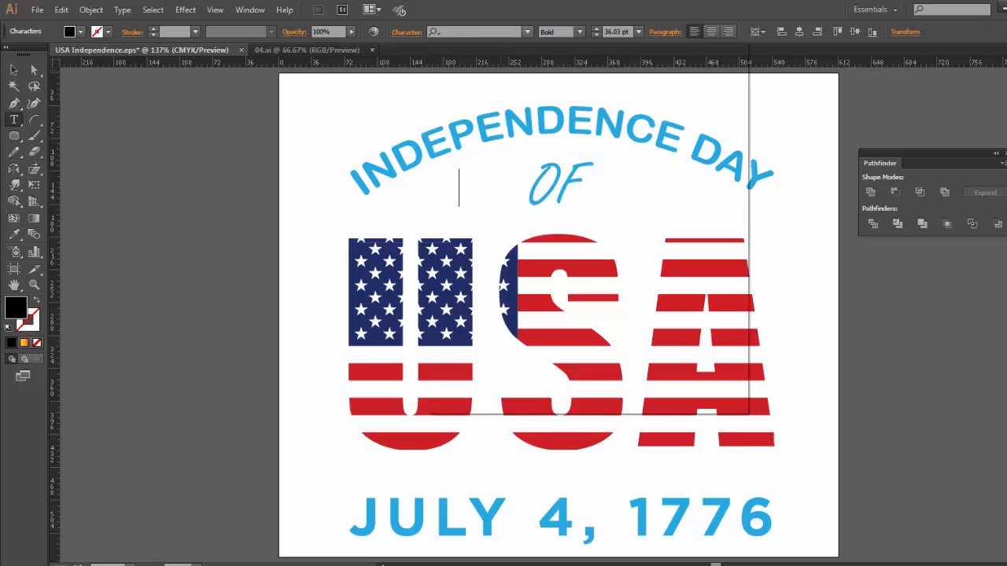
click(527, 32)
scroll(551, 113, up, 13)
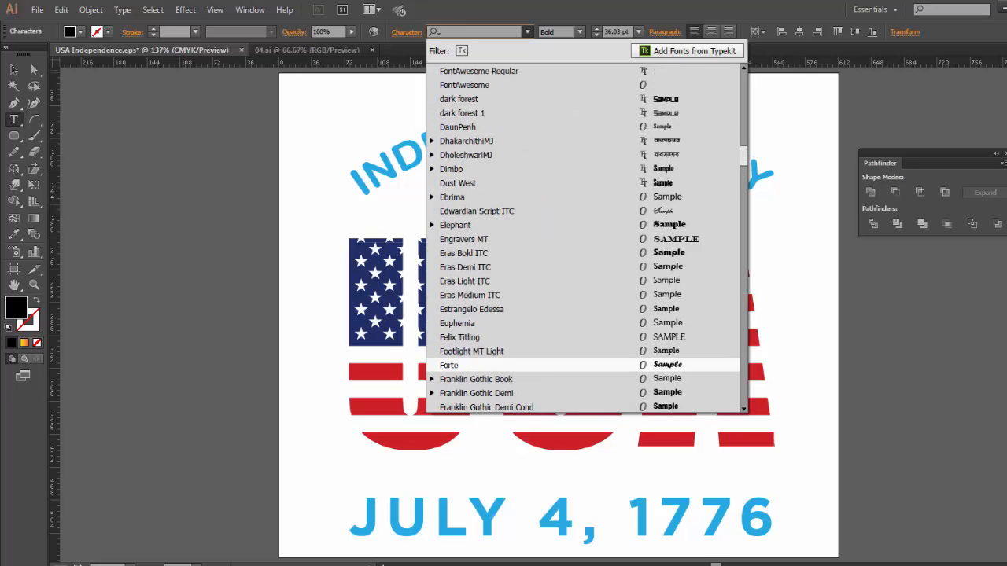
scroll(583, 240, up, 1)
scroll(583, 239, down, 9)
scroll(551, 197, up, 2)
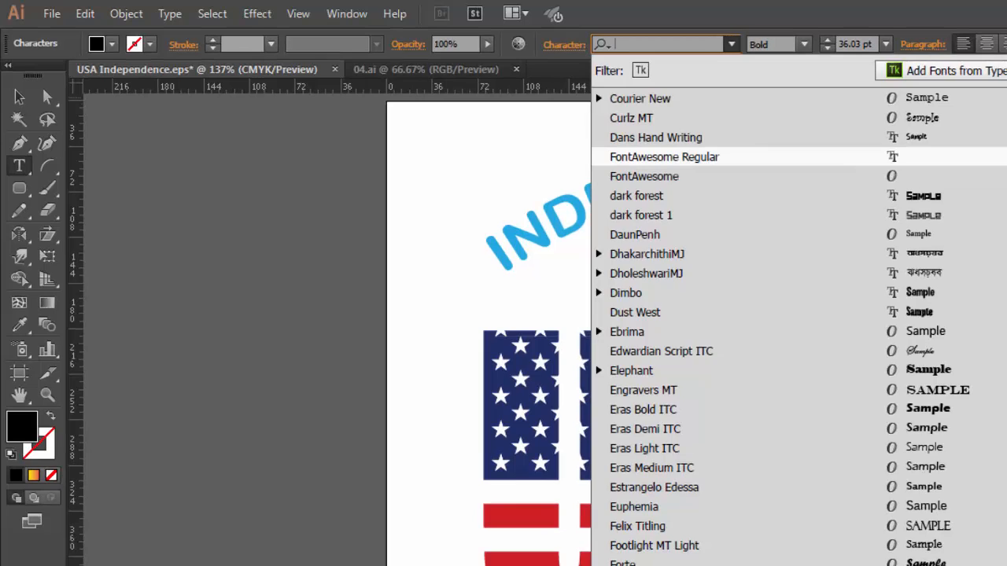
key(Return)
key(ctrl+v)
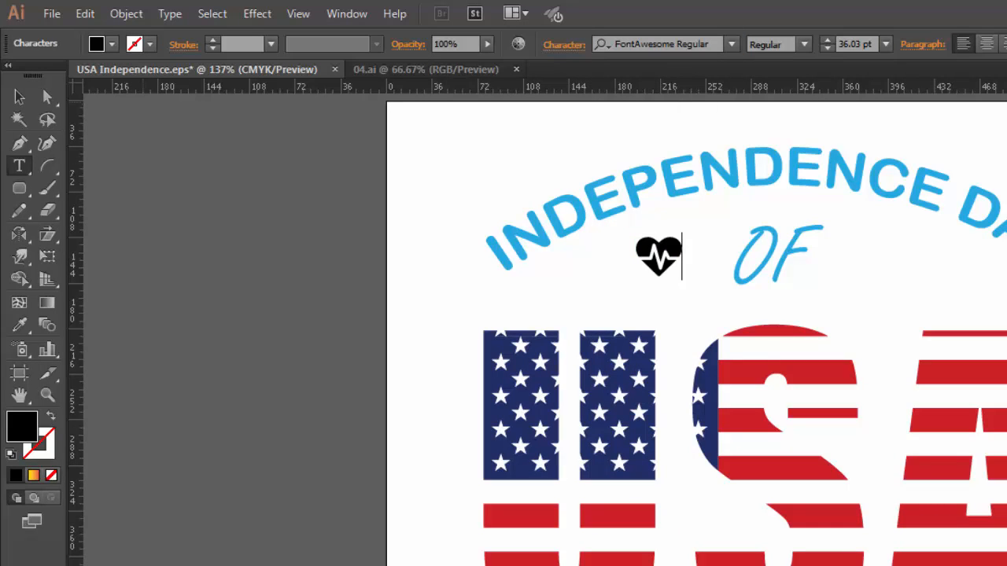
Convert the heartbeat icon text to outlines
click(19, 97)
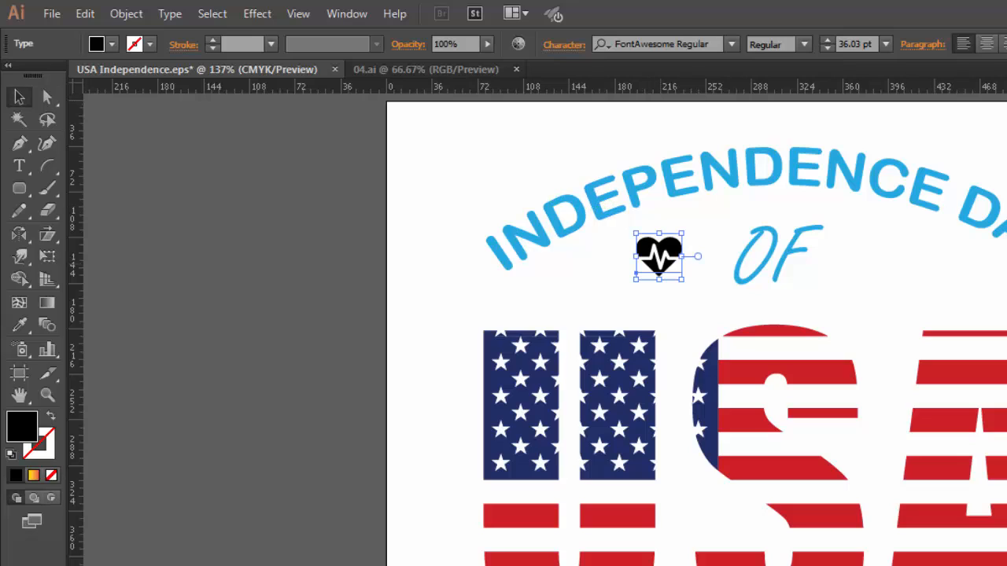
right_click(671, 254)
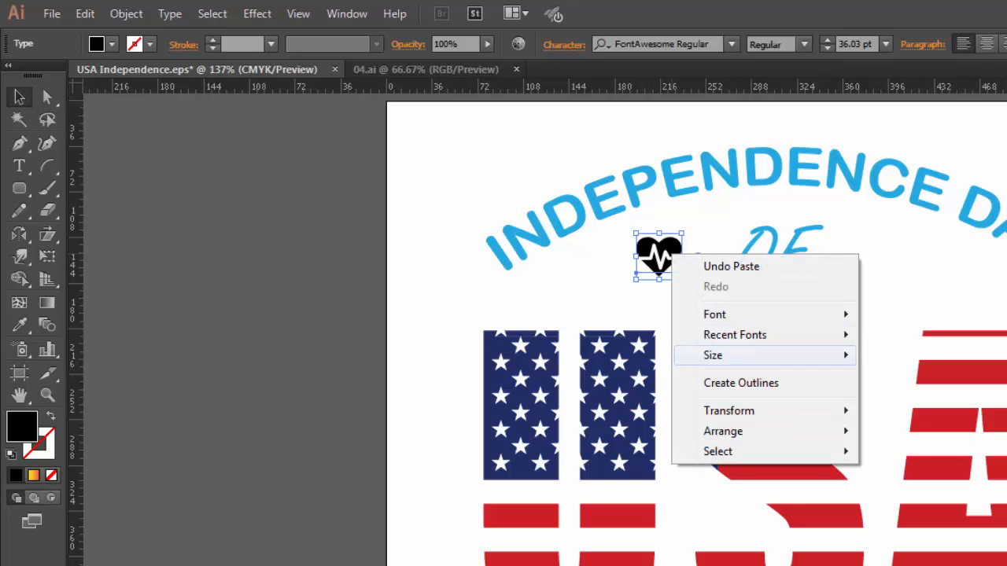
click(741, 383)
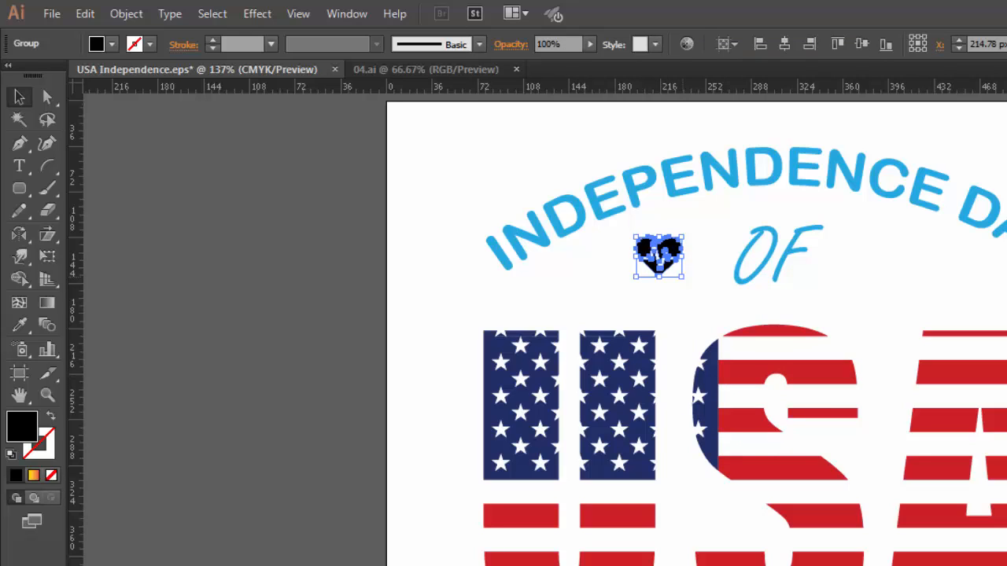
Enlarge the outlined heartbeat icon and place a copy of it on the other side of OF
drag(682, 277, 711, 300)
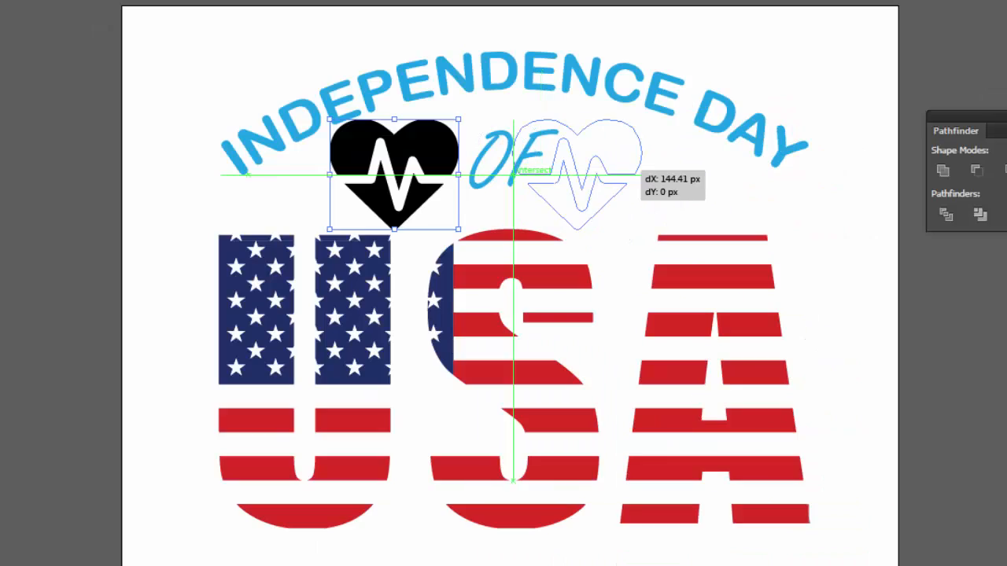
drag(625, 169, 672, 174)
key(ctrl+shift+a)
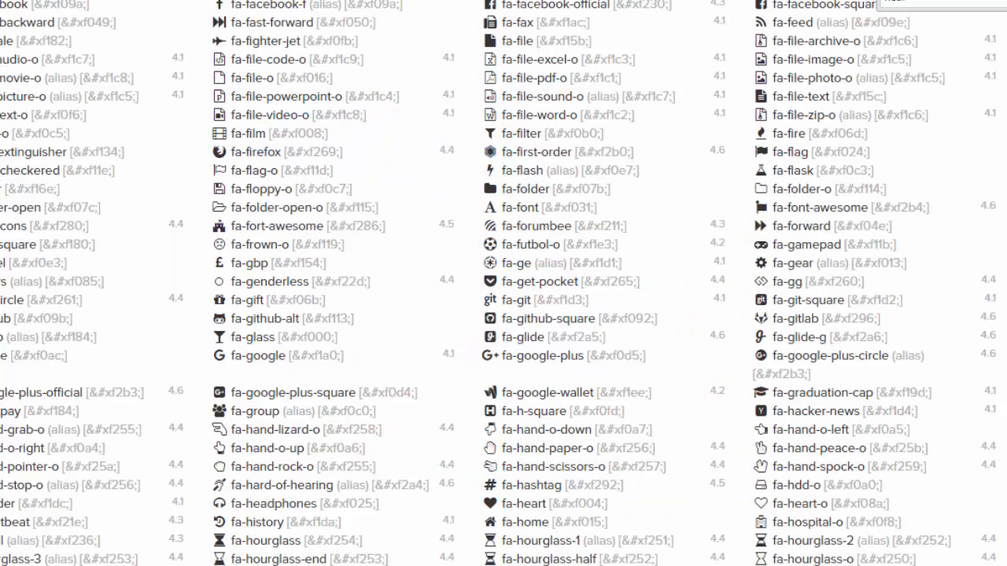
Look through the remaining icons on the Font Awesome cheatsheet in the browser and return to the heart artwork in Illustrator
scroll(755, 510, down, 5)
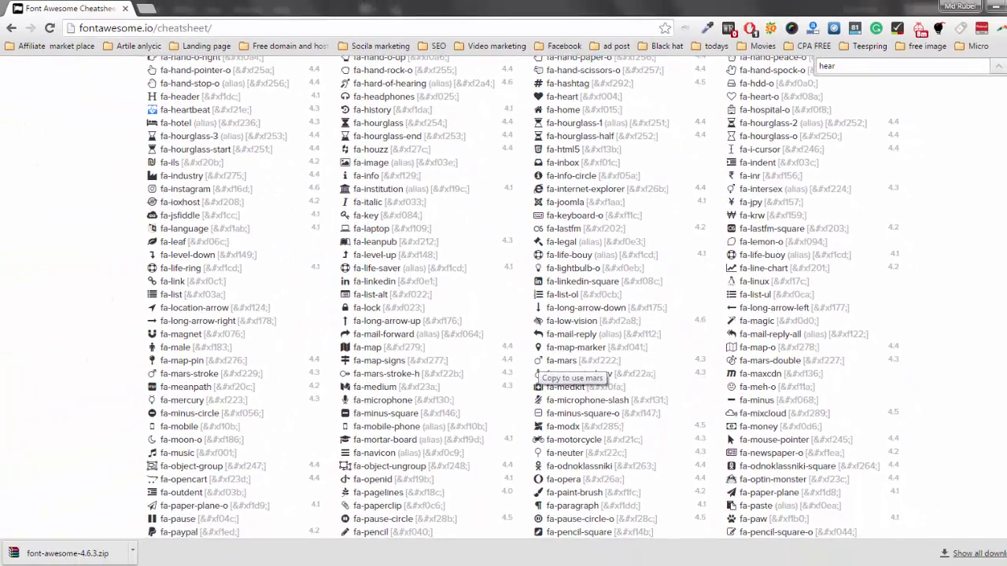
scroll(504, 402, down, 5)
scroll(543, 377, down, 3)
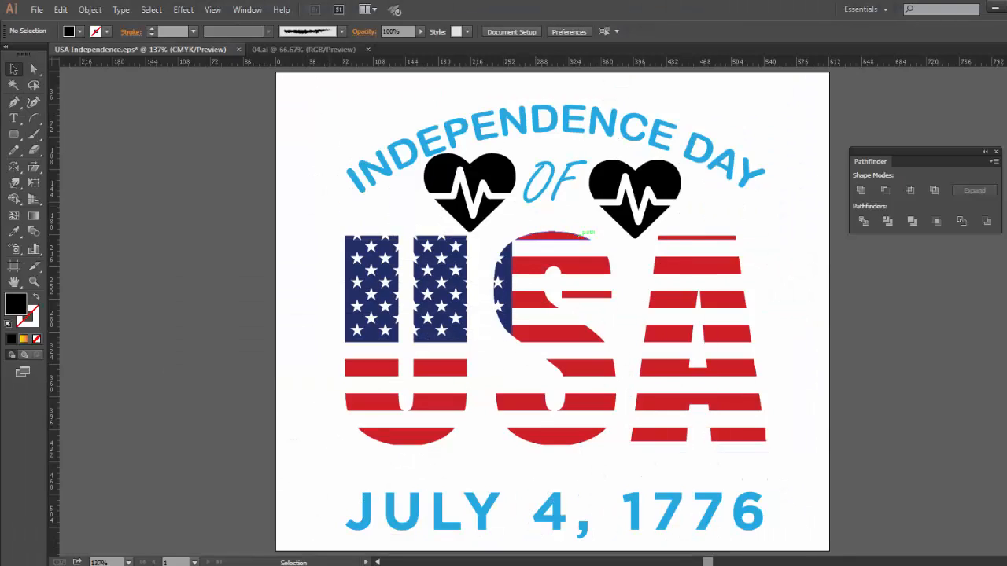
click(494, 177)
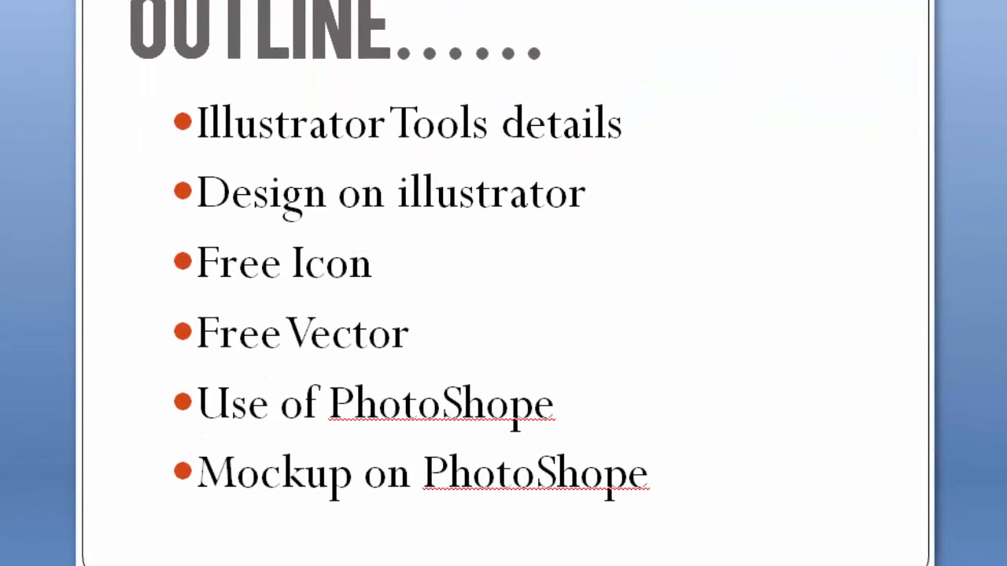
Go through the Free Vector, Use of PhotoShope and Mockup on PhotoShope items on the PowerPoint outline slide
click(388, 377)
click(307, 377)
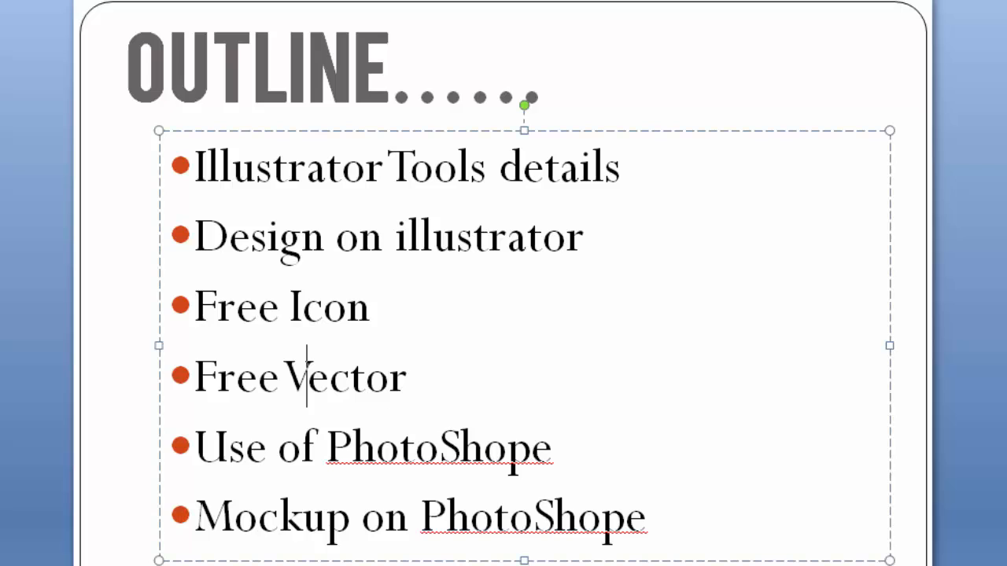
triple_click(228, 447)
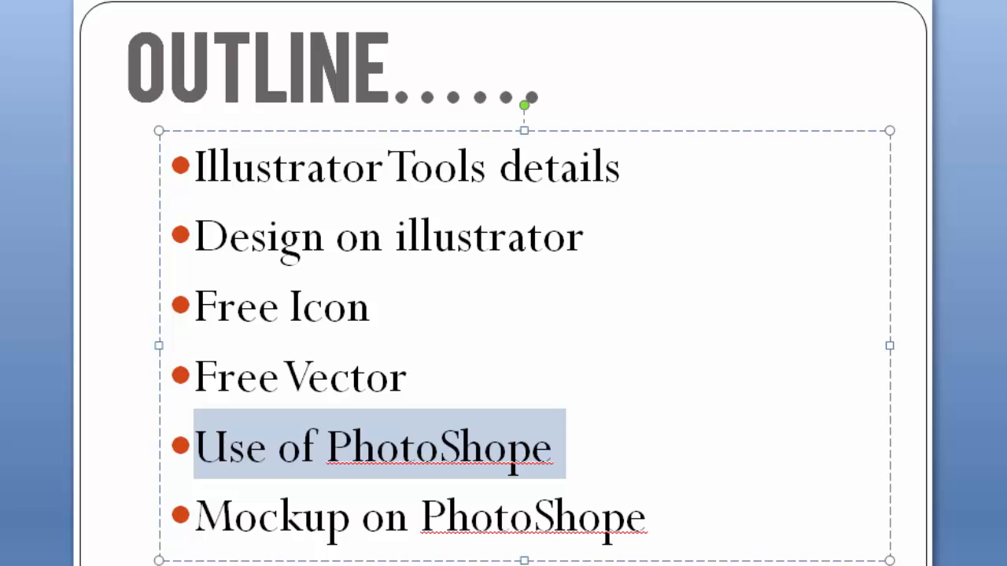
drag(258, 517, 385, 517)
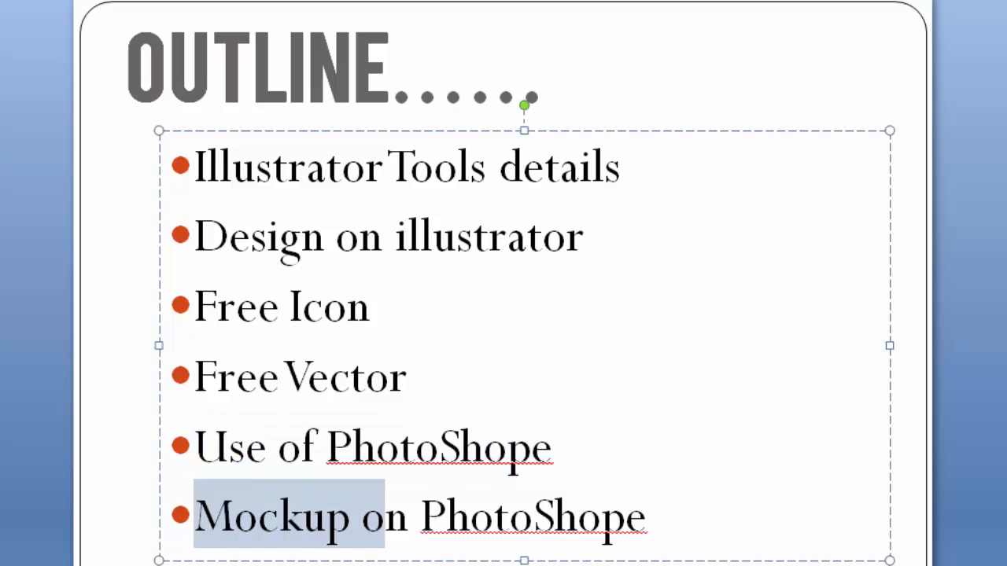
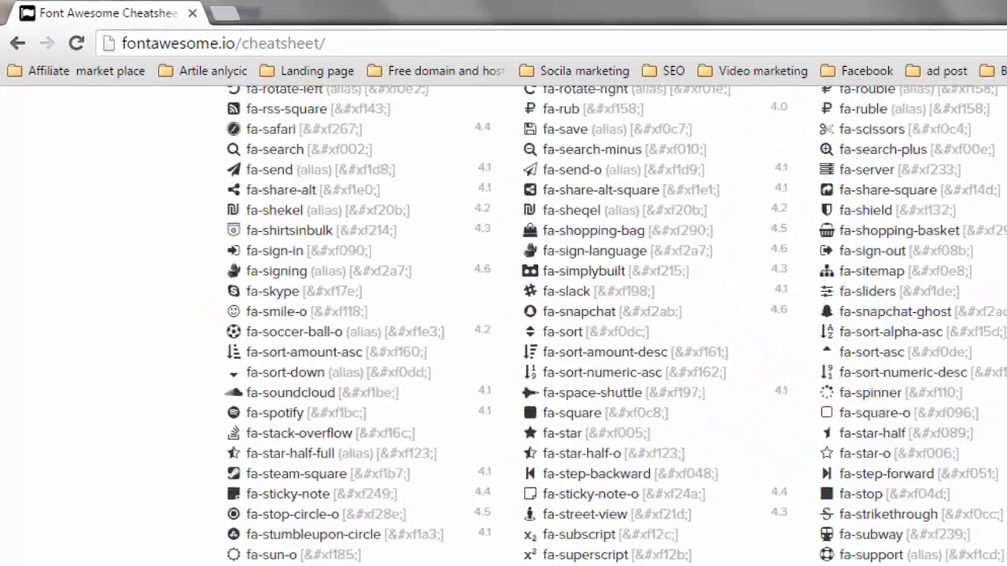
Search Google for "free tshirt mockup" in a new browser tab
key(ctrl+t)
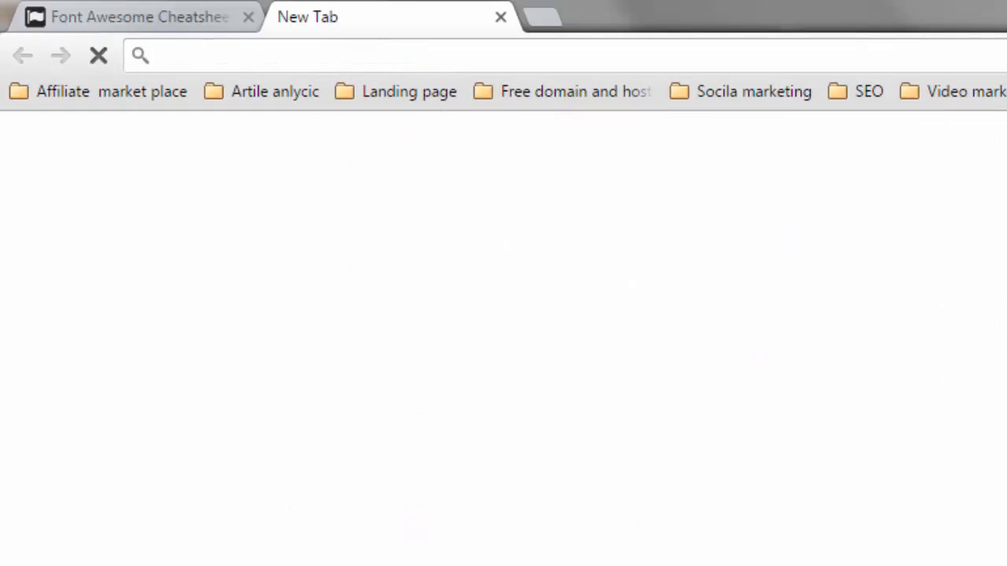
text(free t)
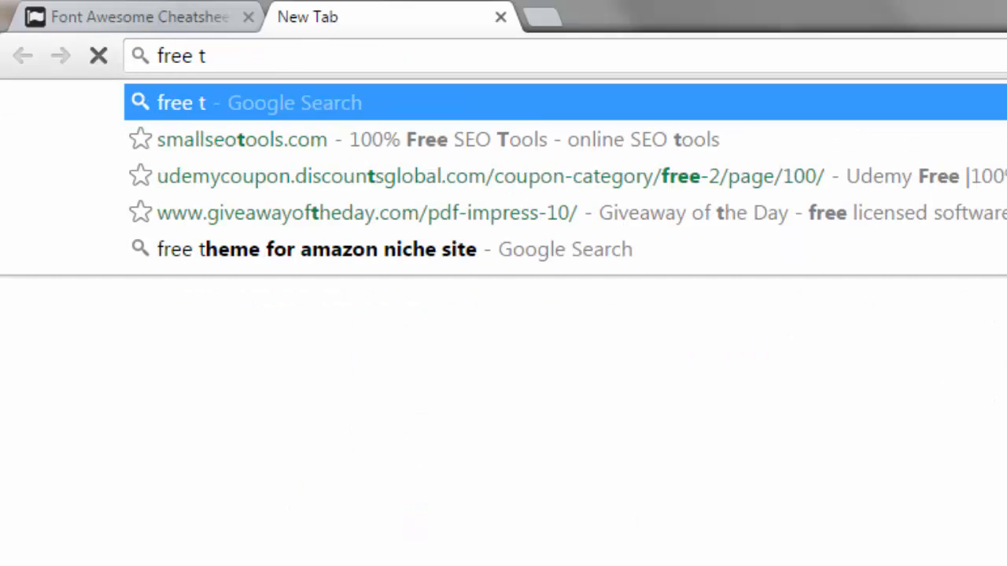
text(-shirt)
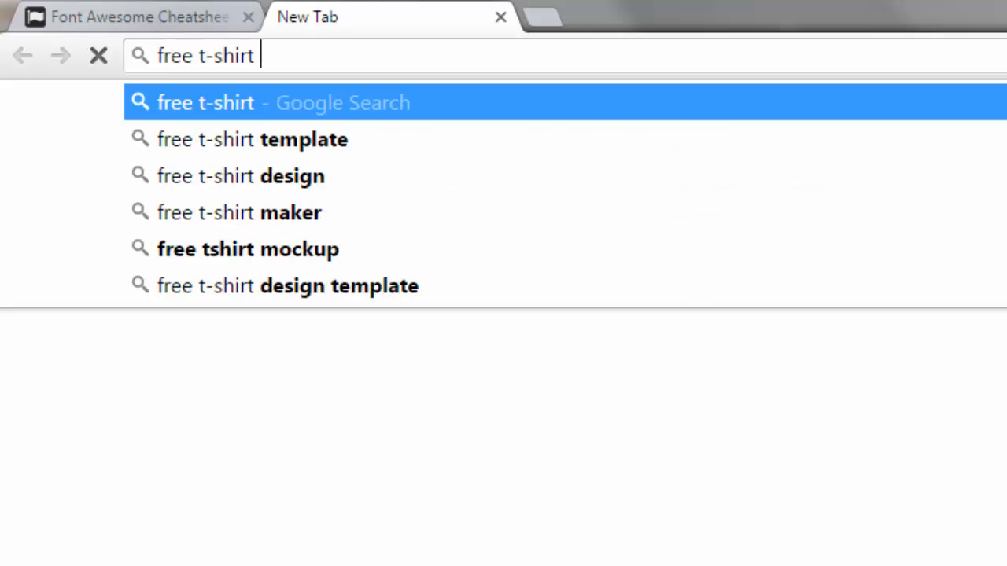
click(249, 249)
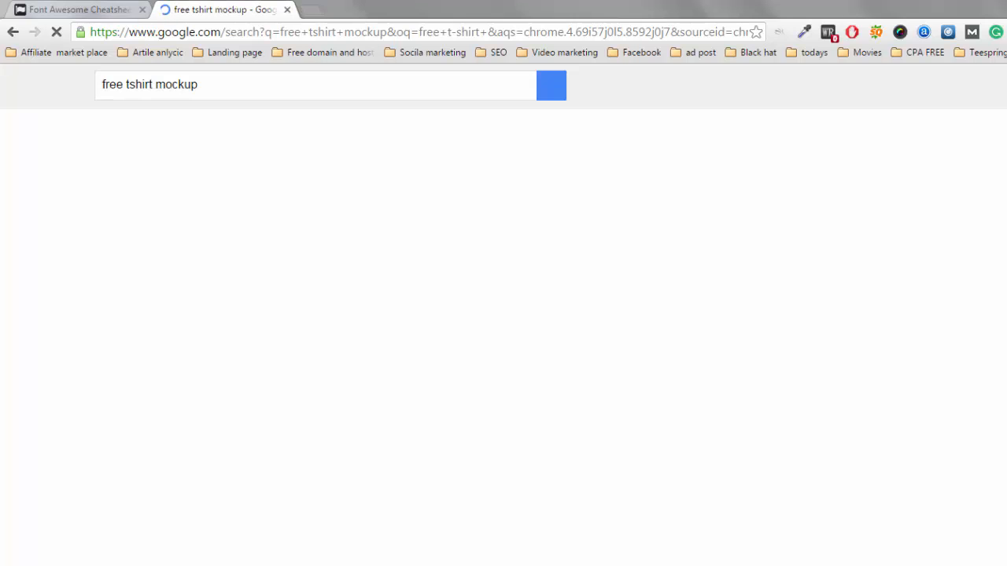
Load behance.net in another new tab and look over the Google results for free tshirt mockup
key(ctrl+t)
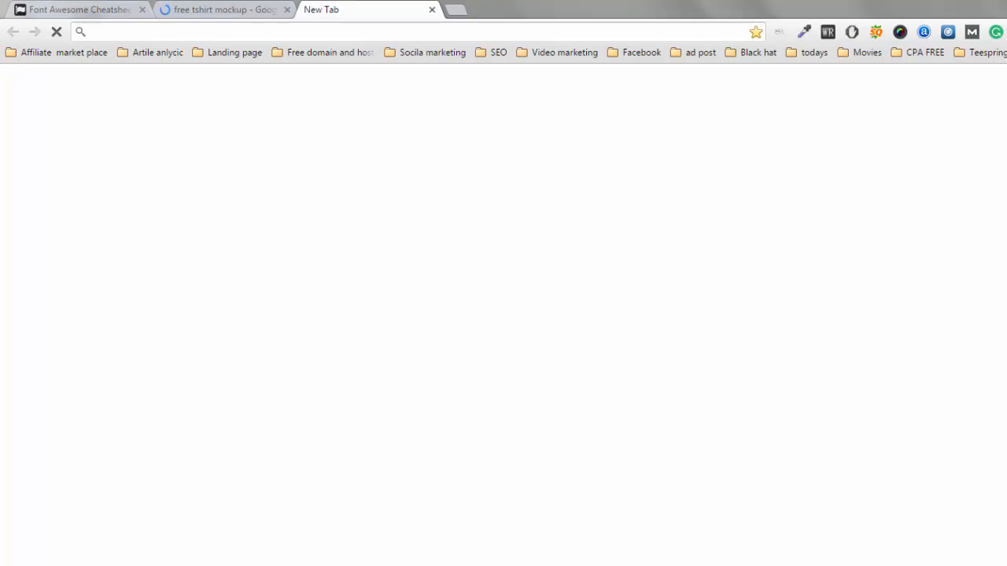
text(b)
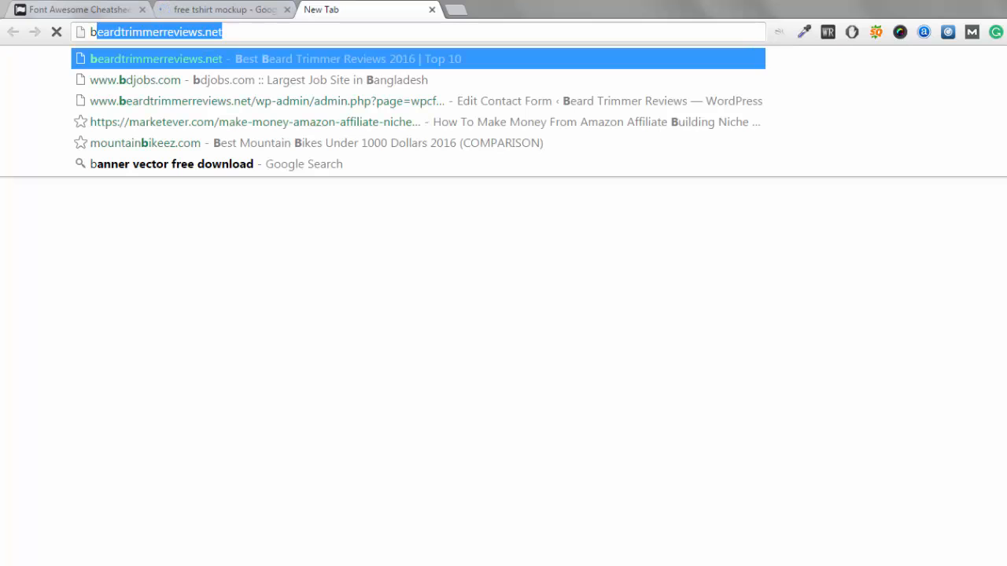
text(e)
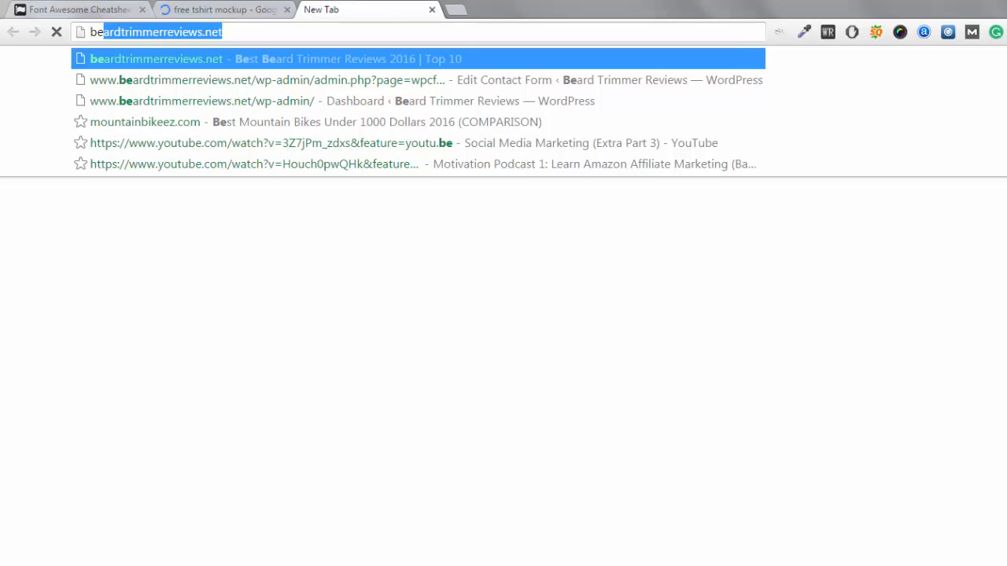
text(h)
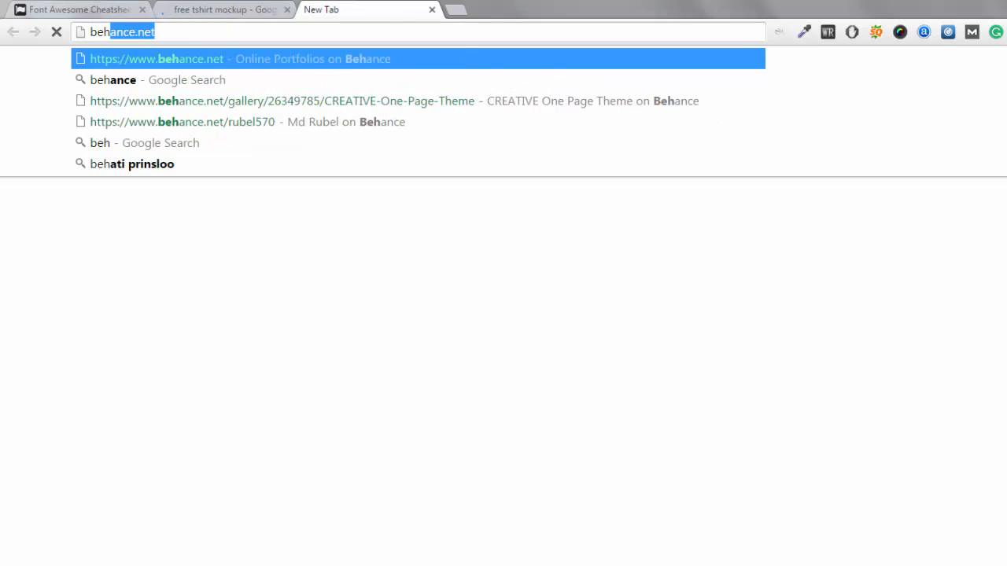
key(Return)
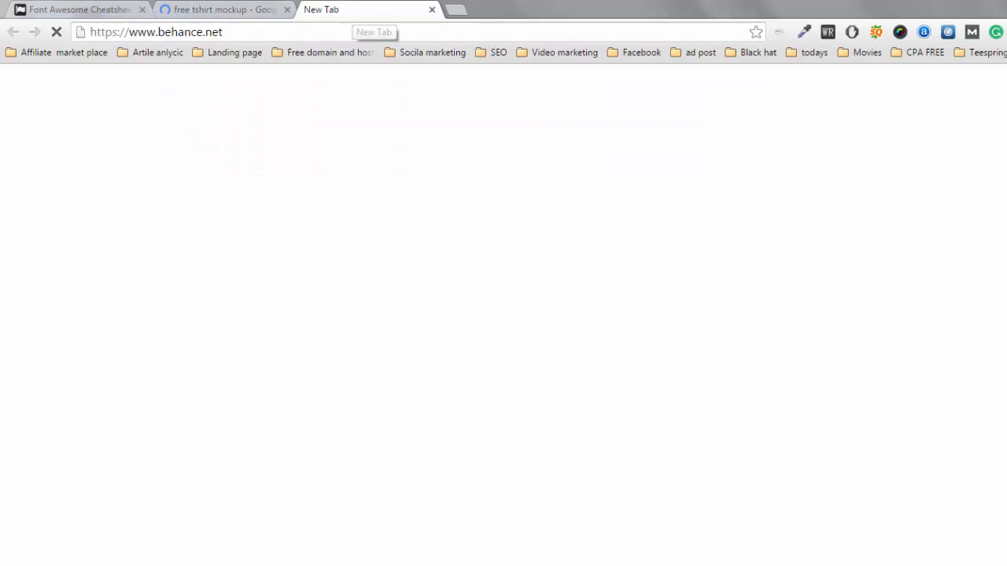
click(224, 10)
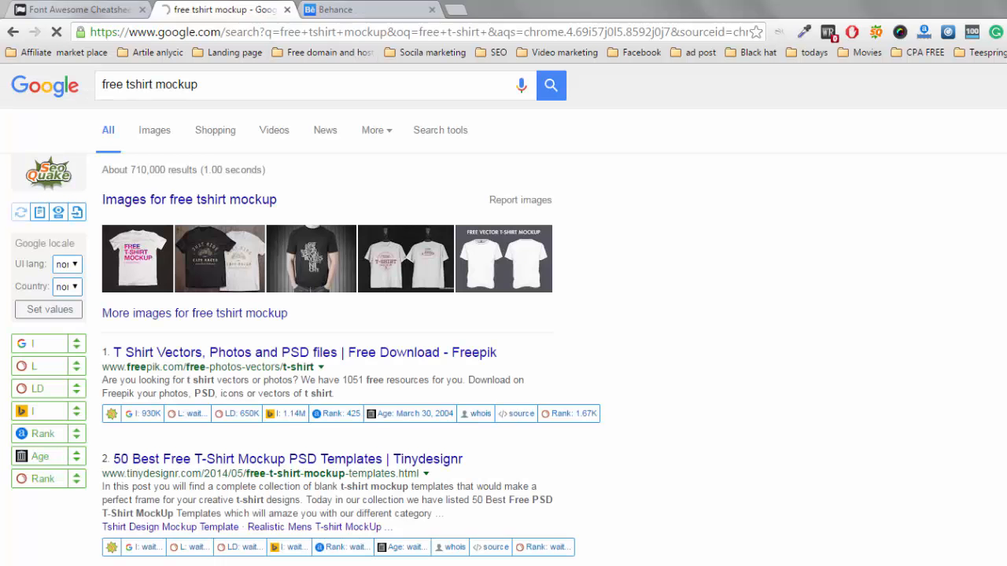
scroll(504, 314, down, 4)
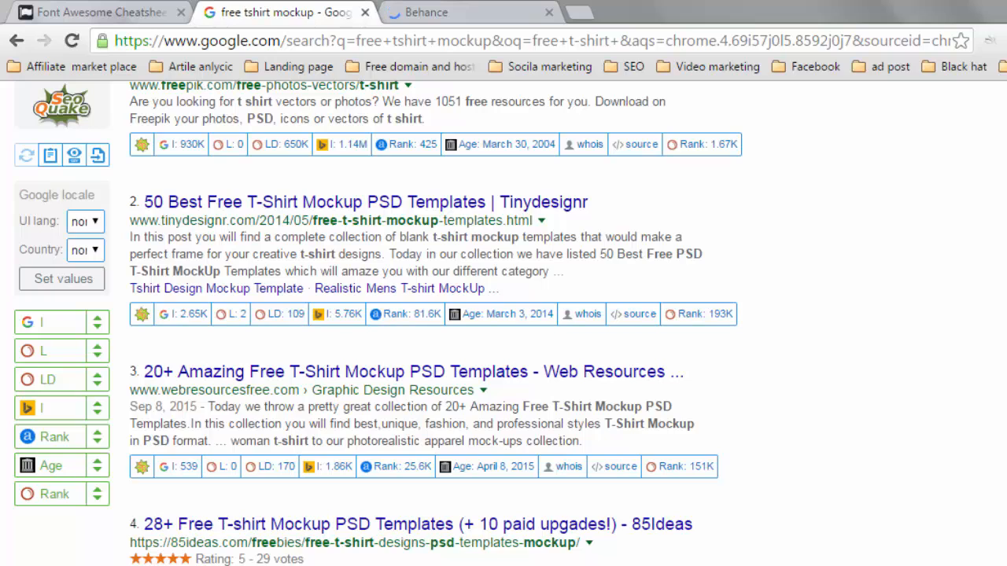
Search Behance for "free t-shirt mockup" and browse the project results
click(487, 12)
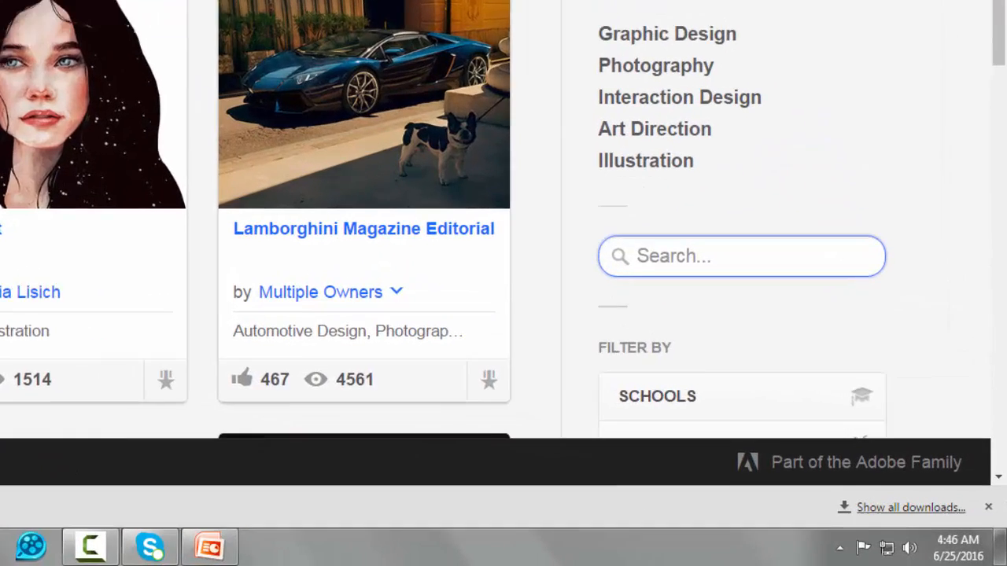
text(free t)
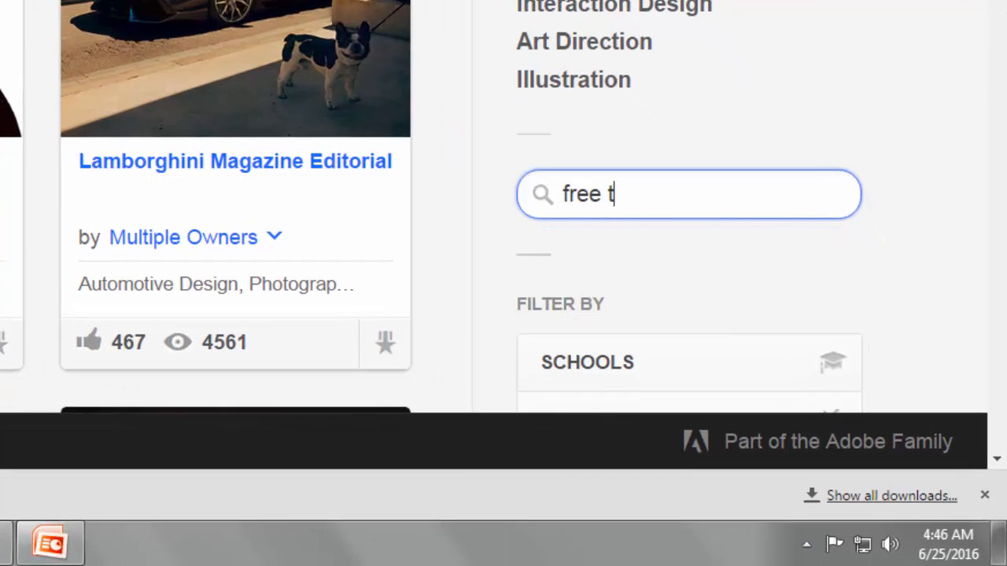
text(-shirt mov)
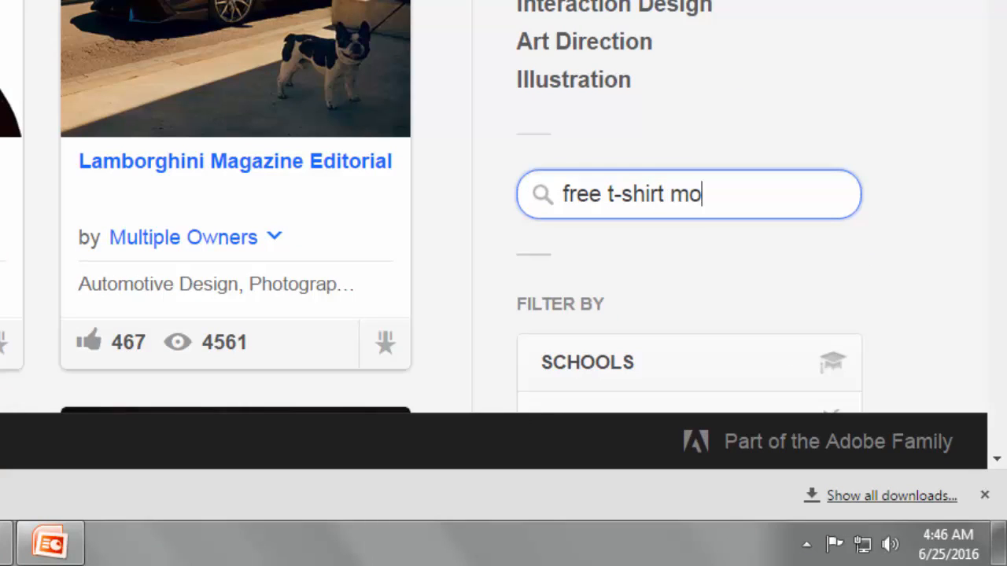
key(BackSpace)
text(ckup)
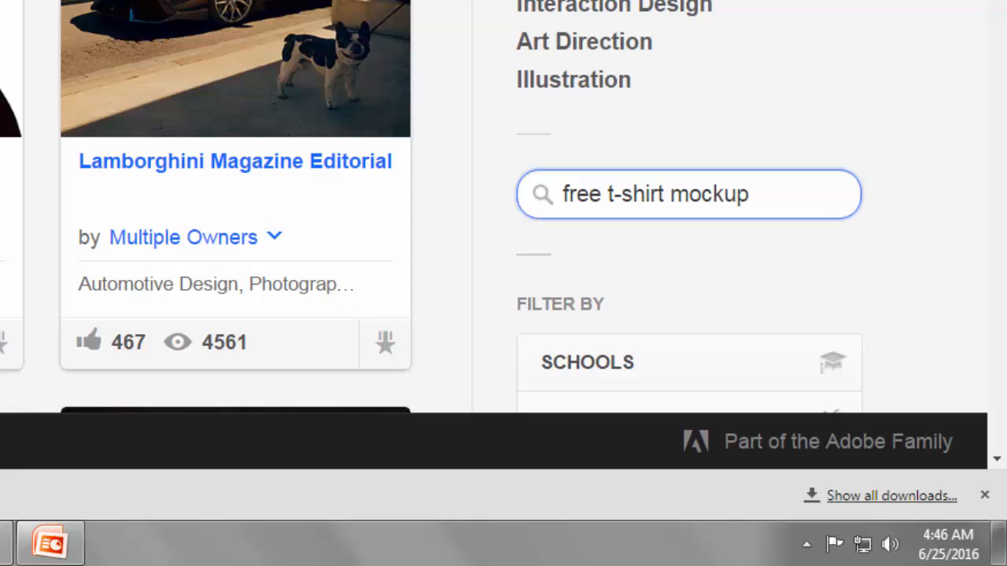
key(Return)
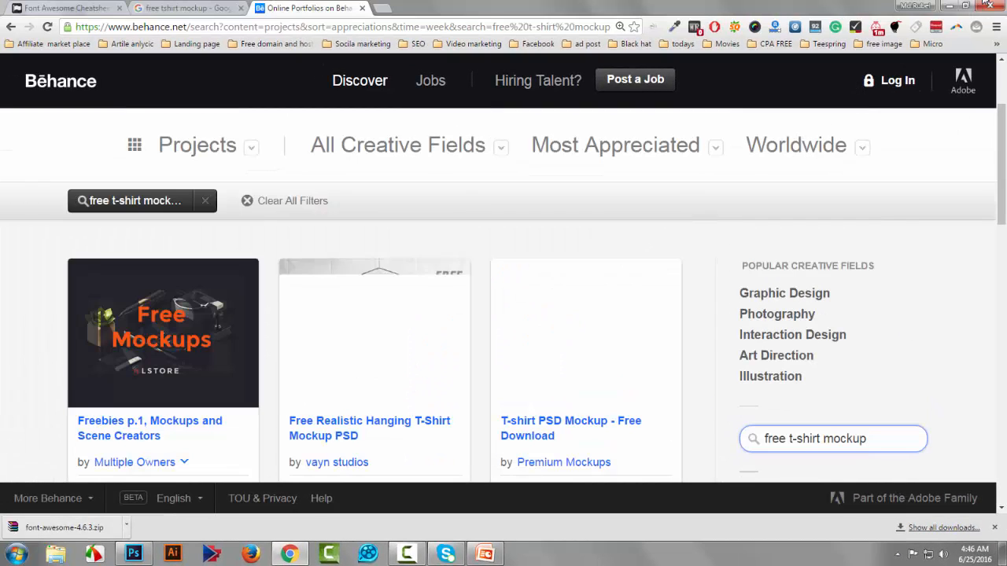
scroll(375, 354, down, 2)
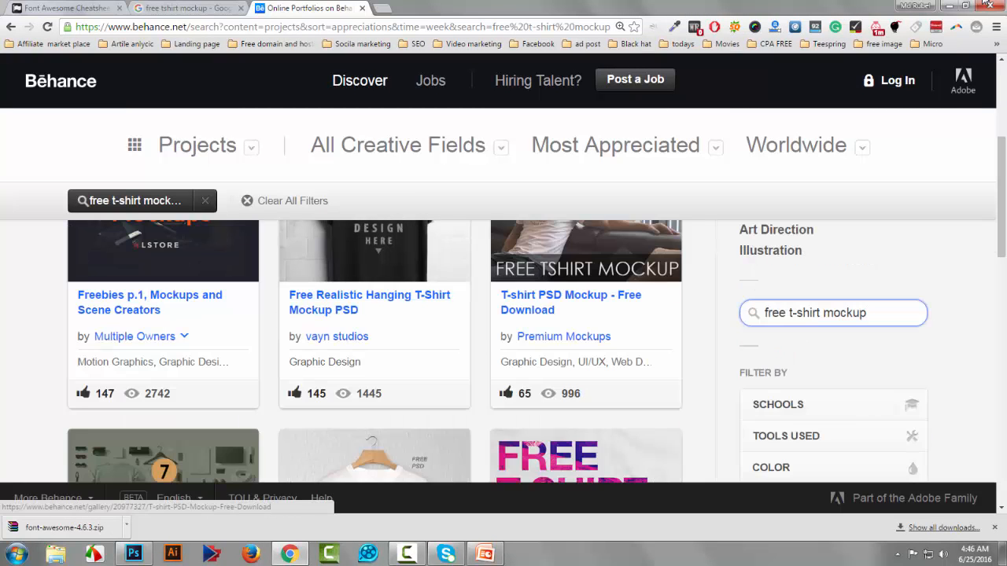
scroll(571, 307, down, 4)
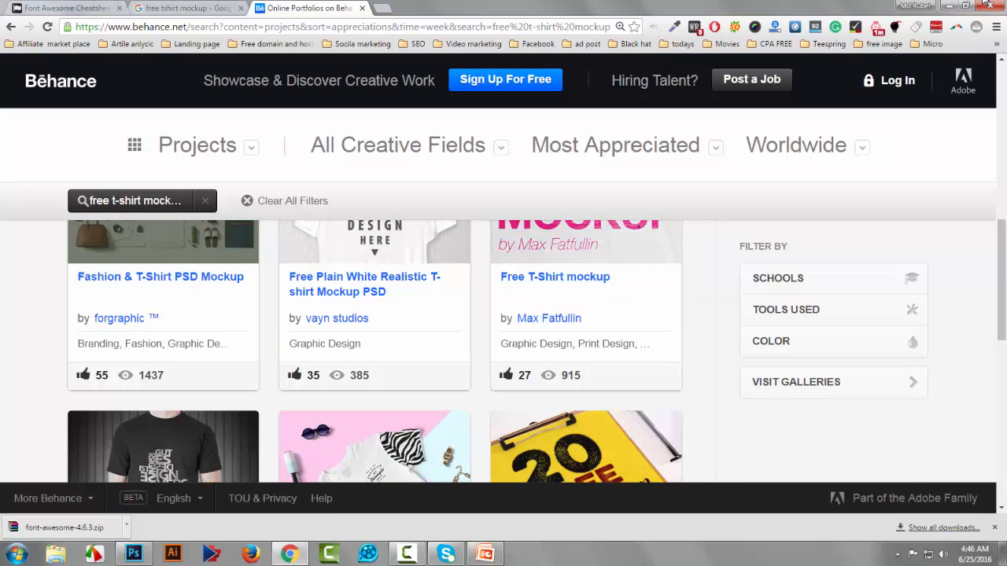
Look through more free T-shirt mockup projects in the Behance results and close the browser
scroll(374, 354, down, 2)
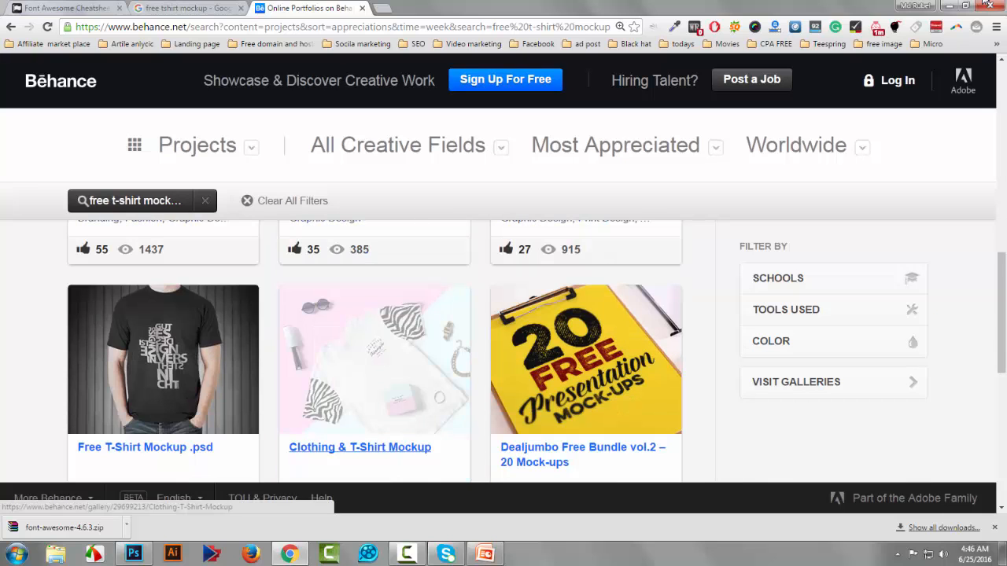
scroll(374, 354, down, 6)
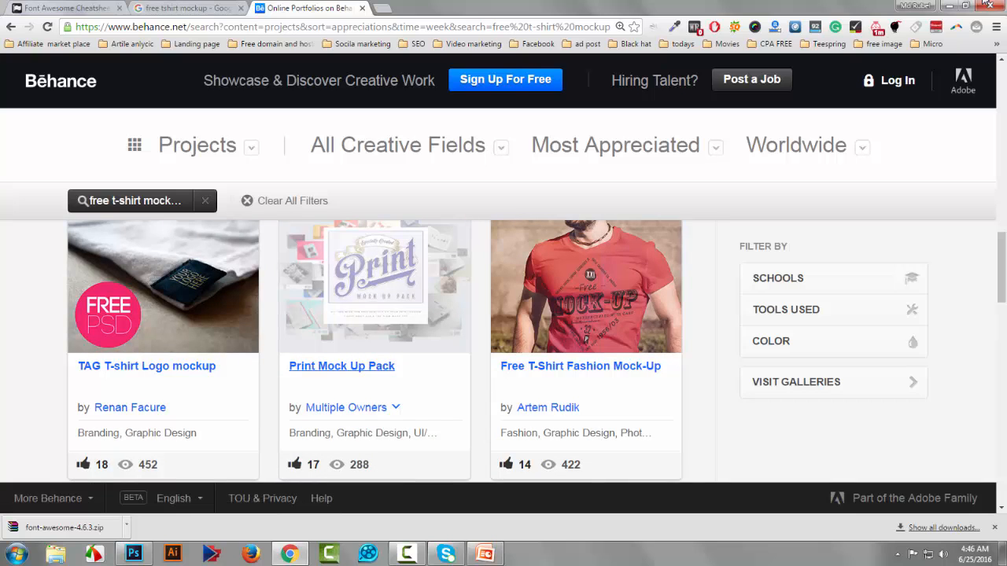
click(987, 4)
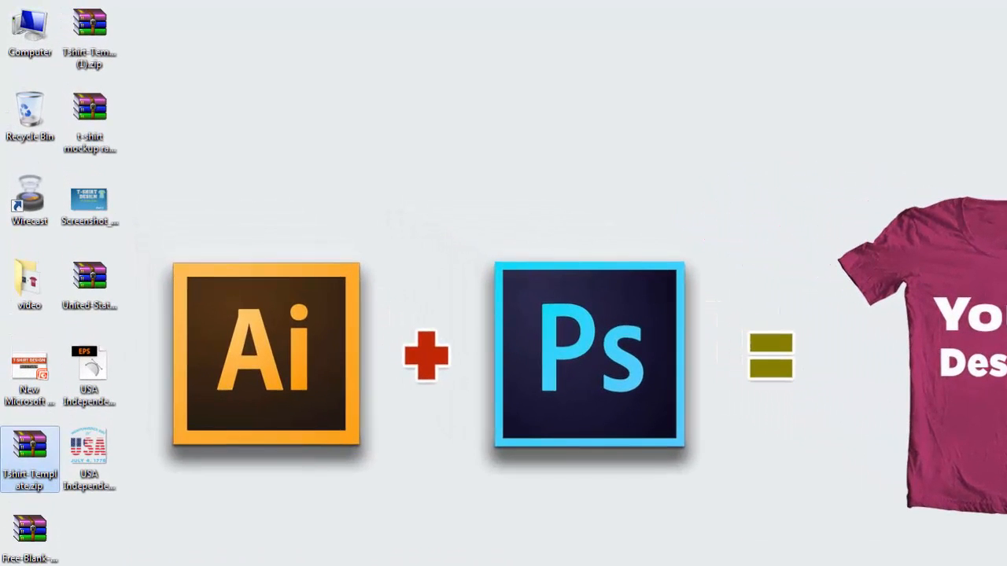
Open the PSD inside the desktop archive Free-Blank-Model-T-shirt-Mockup-PSD.zip in Photoshop and expand its Make Visable layer group
double_click(30, 531)
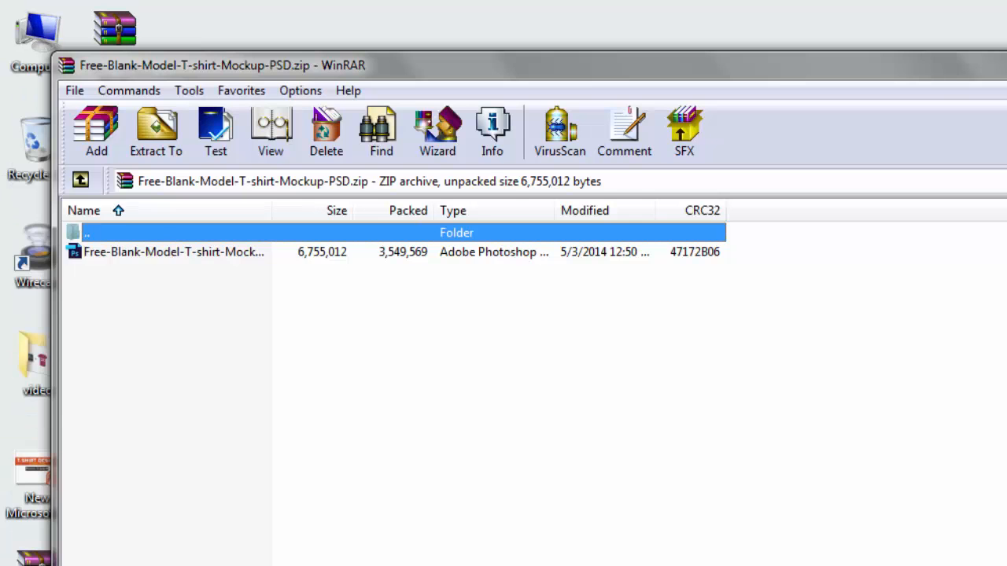
double_click(118, 252)
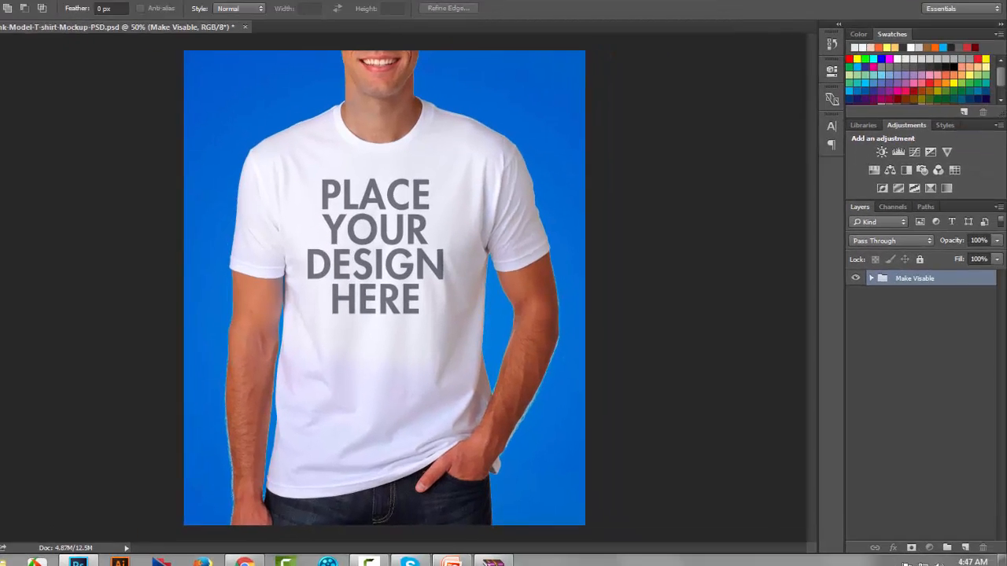
click(878, 279)
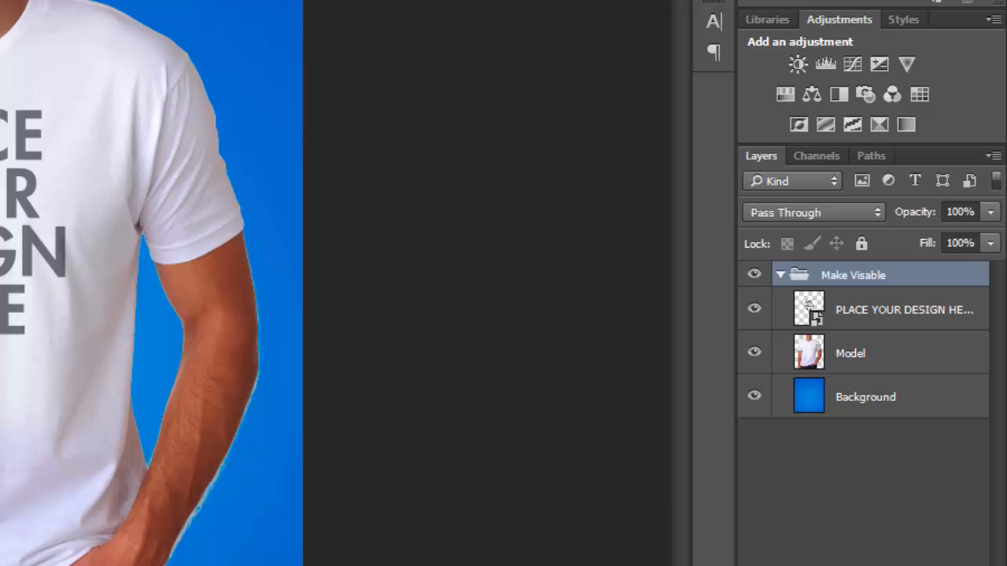
click(780, 274)
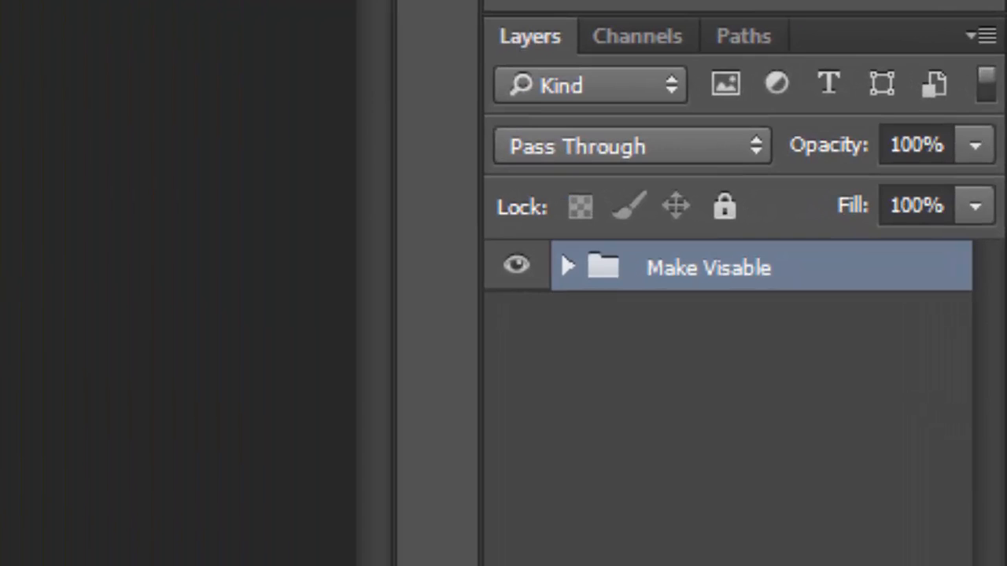
click(568, 266)
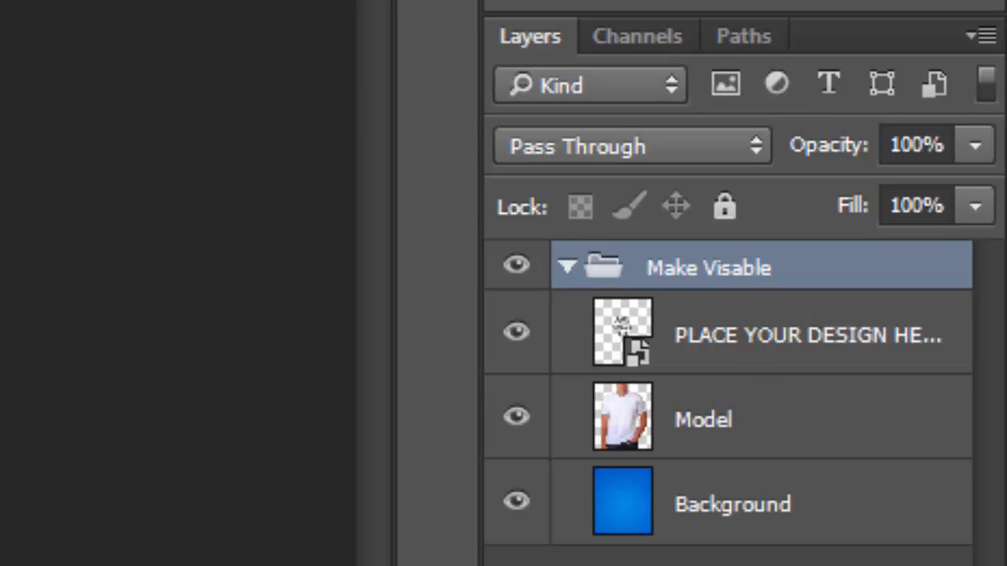
Toggle the visibility of the Background and Model layers to check what each one contains
click(516, 501)
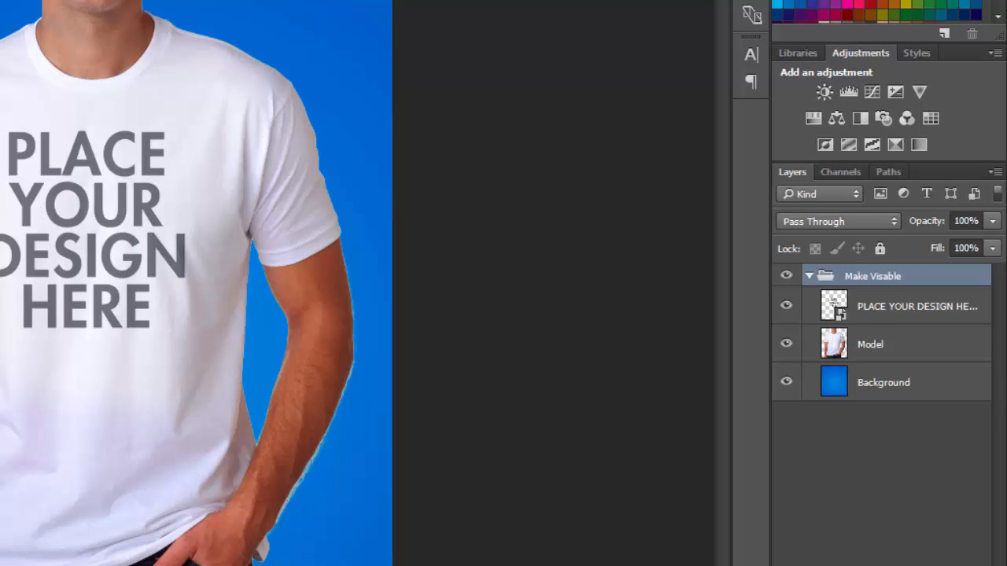
click(786, 344)
click(786, 344)
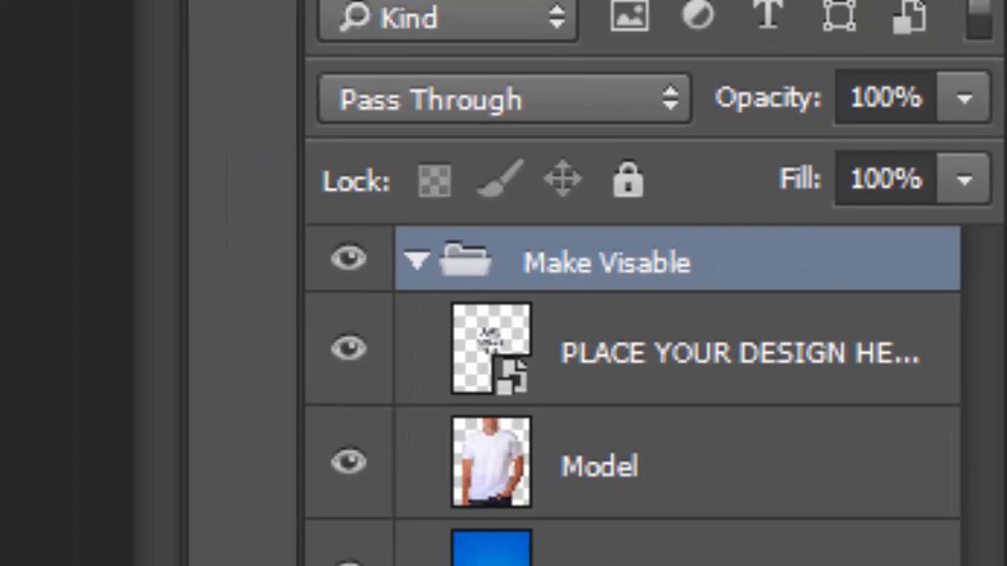
Open the contents of the PLACE YOUR DESIGN HERE smart object, plus the USA Independence.png file from the Desktop
double_click(391, 362)
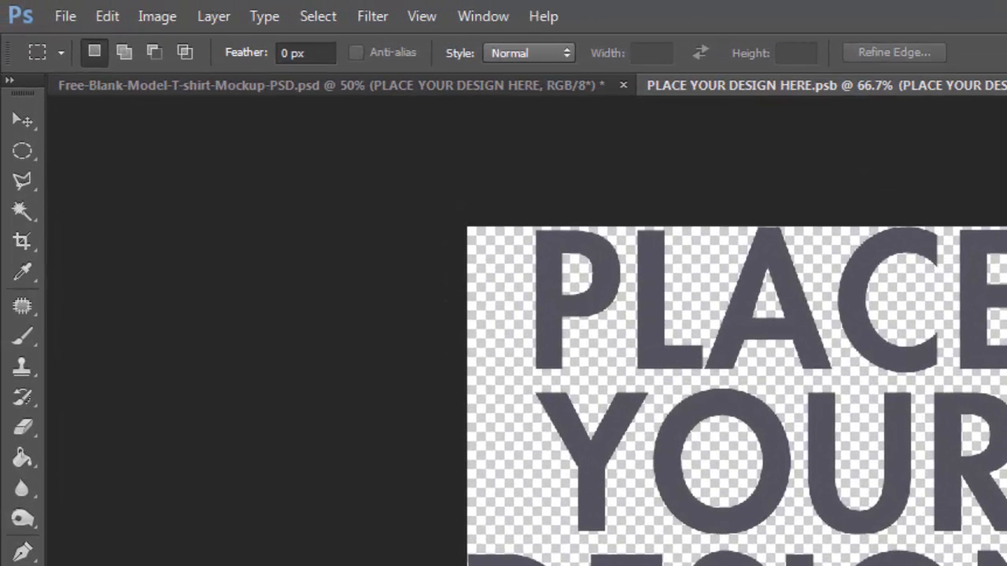
click(66, 16)
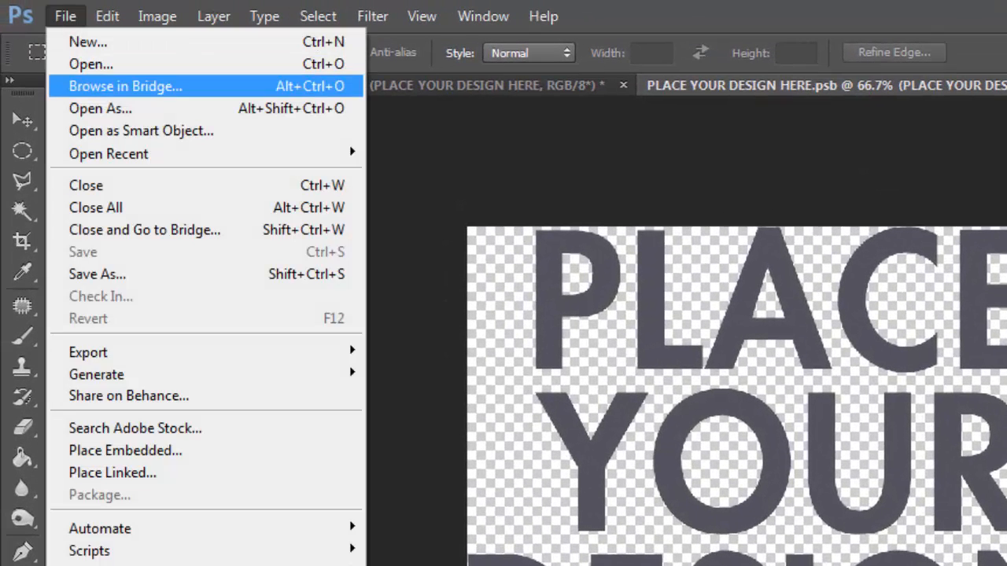
click(91, 65)
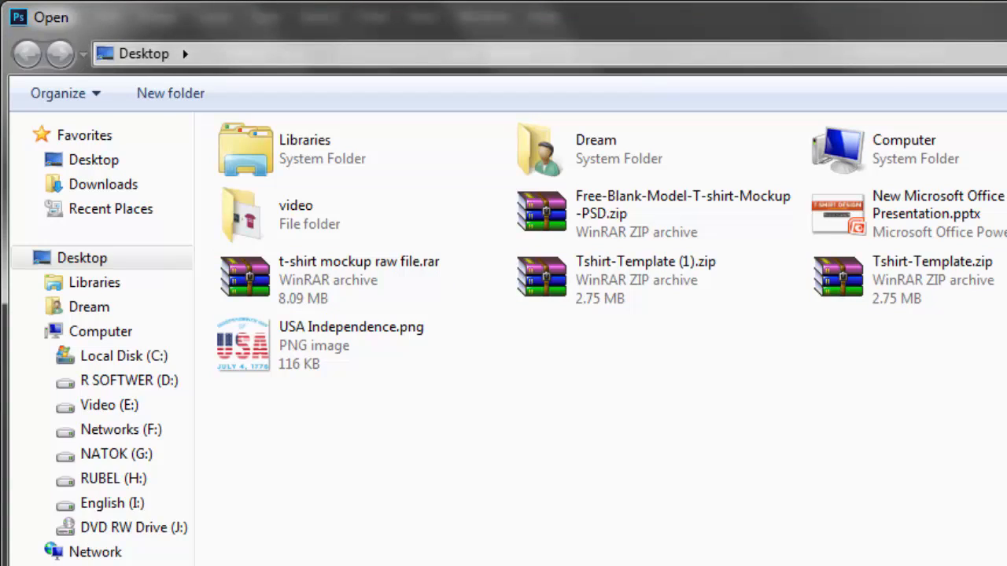
click(358, 347)
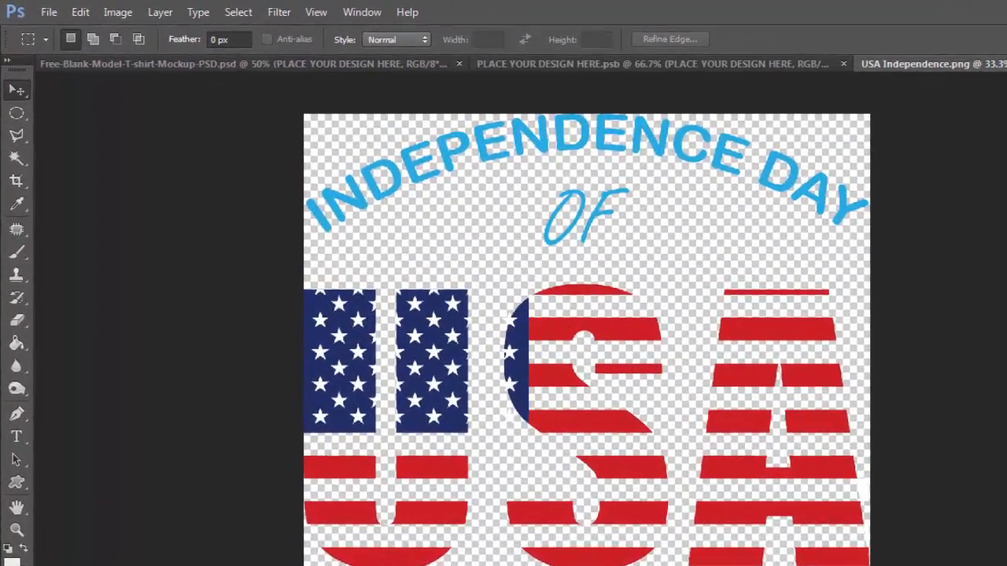
Move the USA Independence artwork into the PLACE YOUR DESIGN HERE document and scale it to about 39.4%, centred on the canvas
click(12, 66)
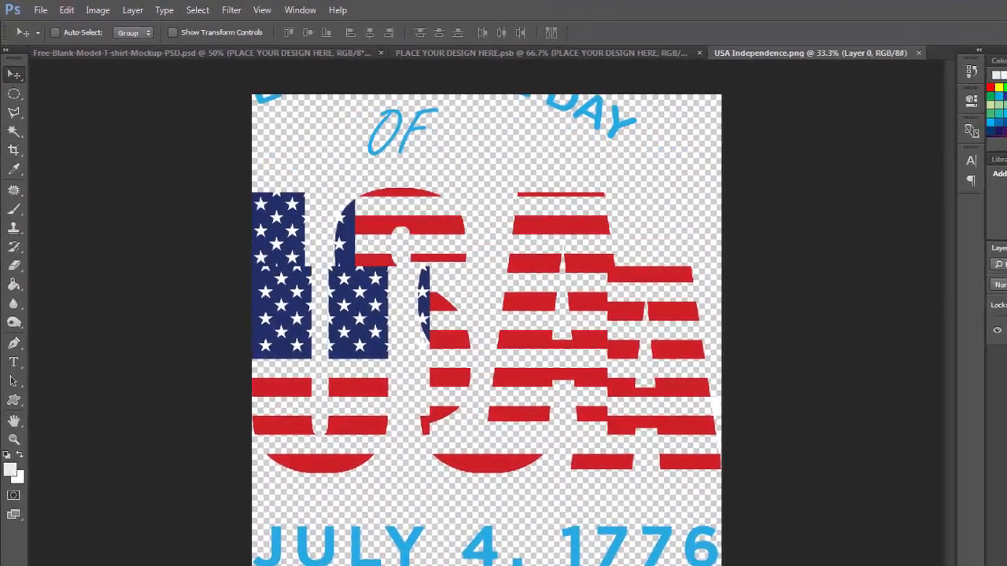
drag(531, 273, 622, 346)
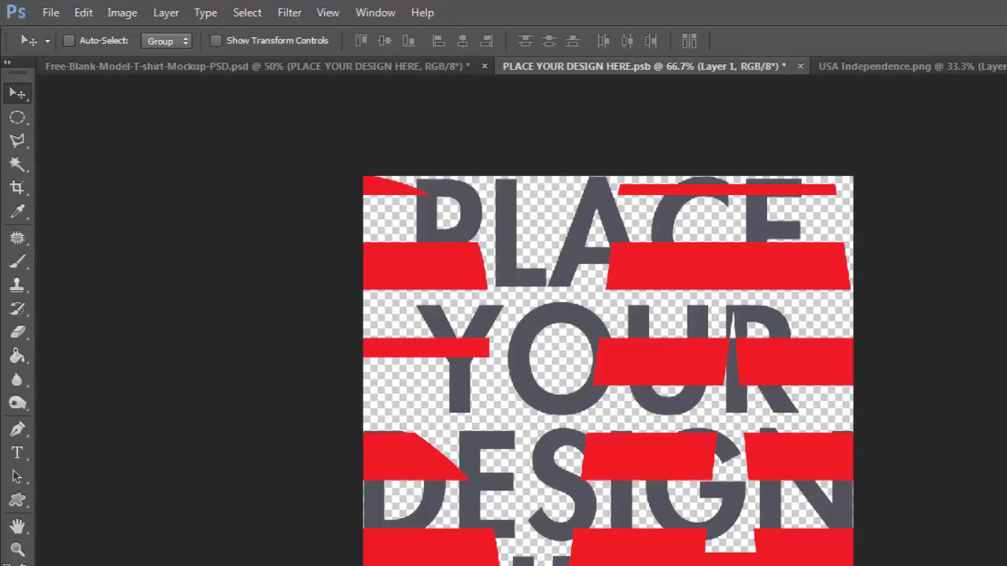
key(ctrl+t)
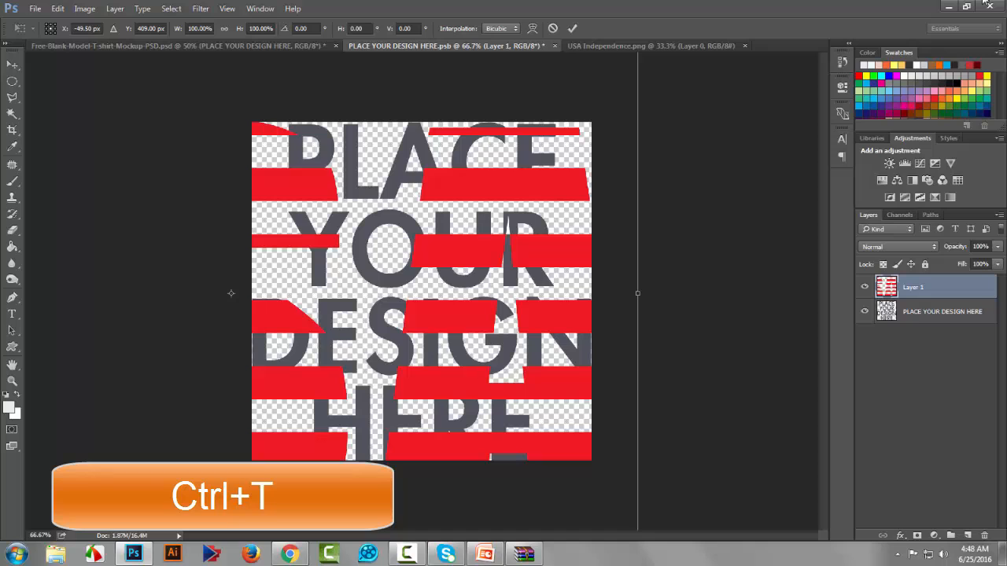
drag(528, 162, 610, 358)
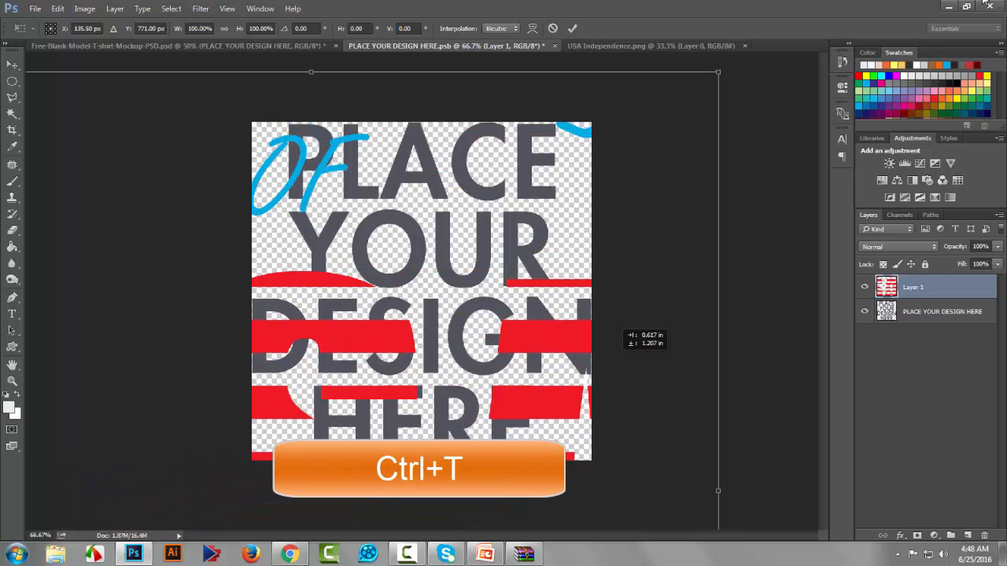
drag(570, 243, 574, 293)
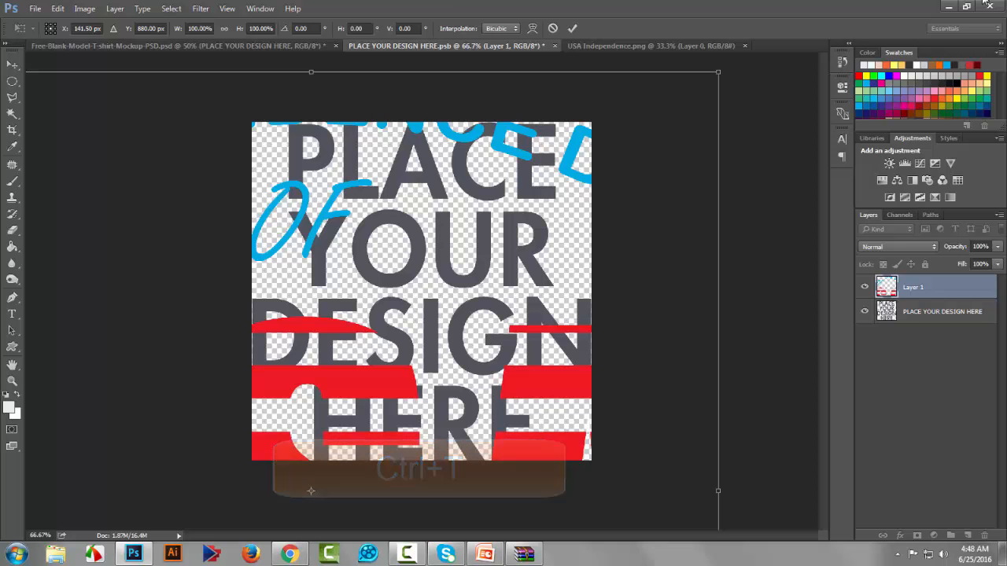
drag(718, 72, 488, 309)
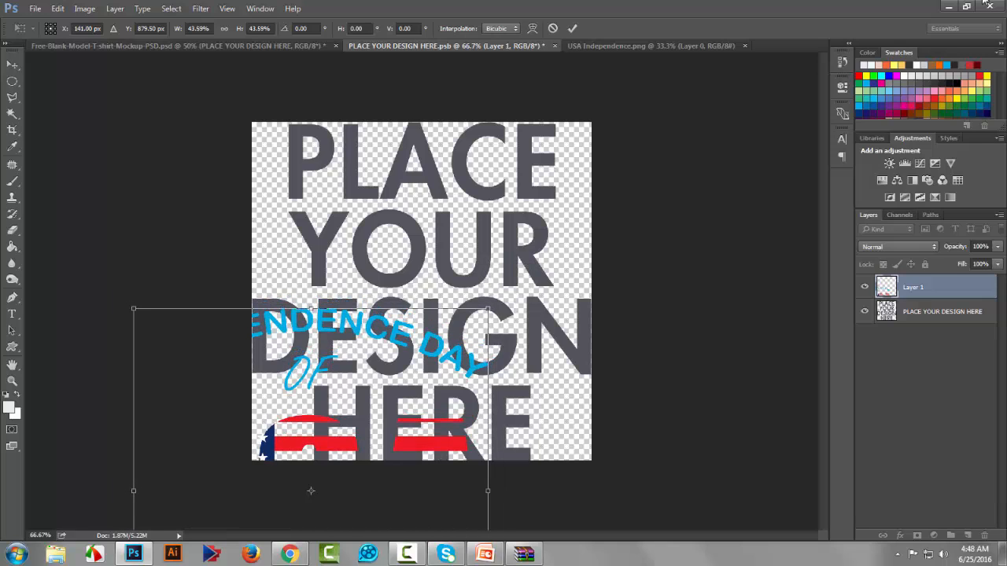
drag(409, 408, 525, 237)
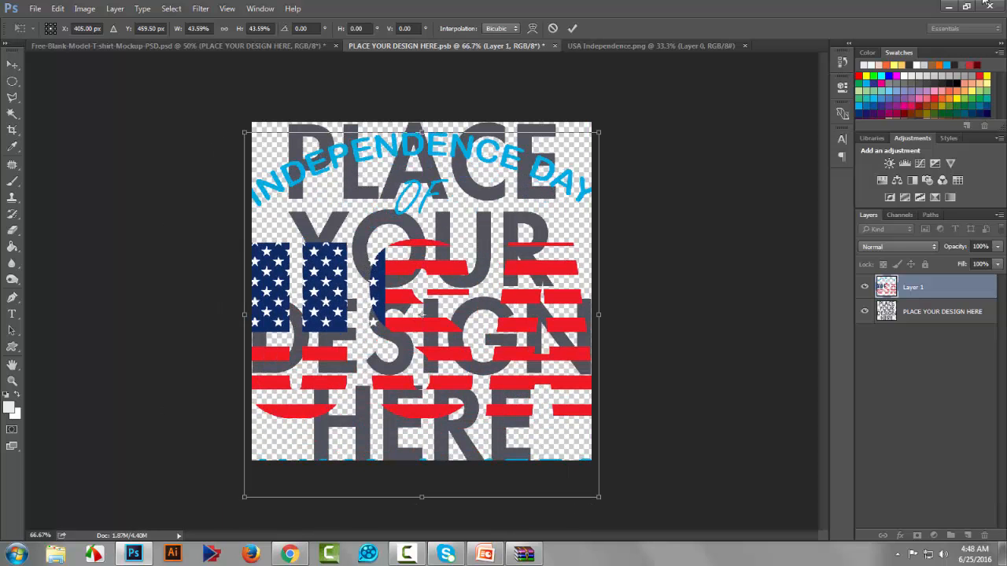
drag(599, 132, 582, 149)
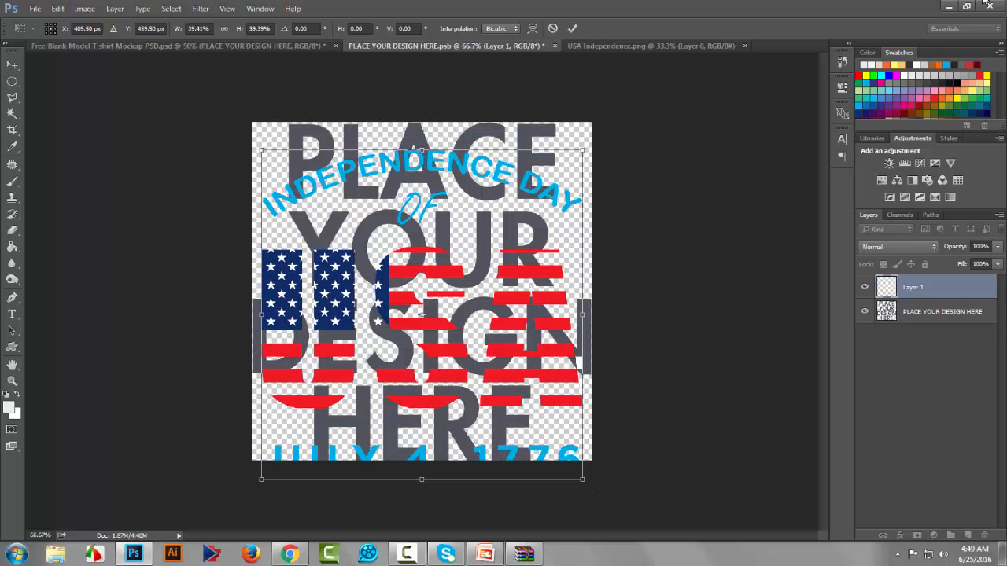
drag(446, 250, 447, 228)
key(Return)
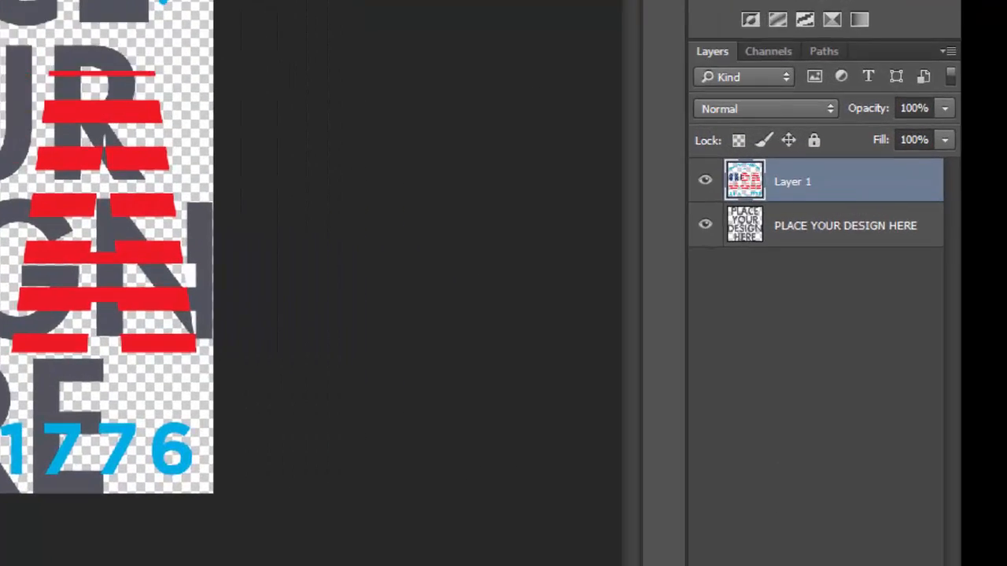
Delete the PLACE YOUR DESIGN HERE placeholder layer and save the smart object document
click(941, 312)
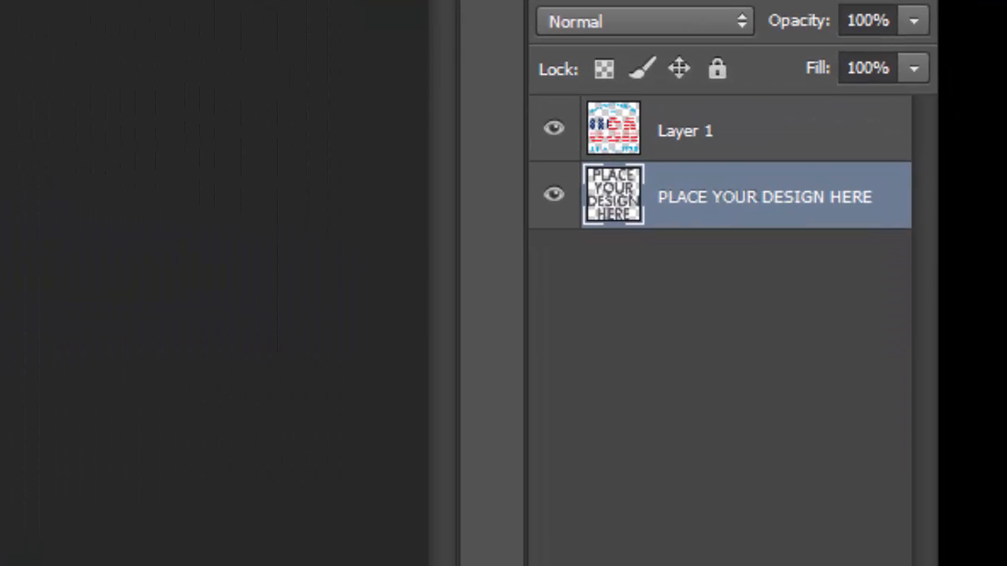
key(Delete)
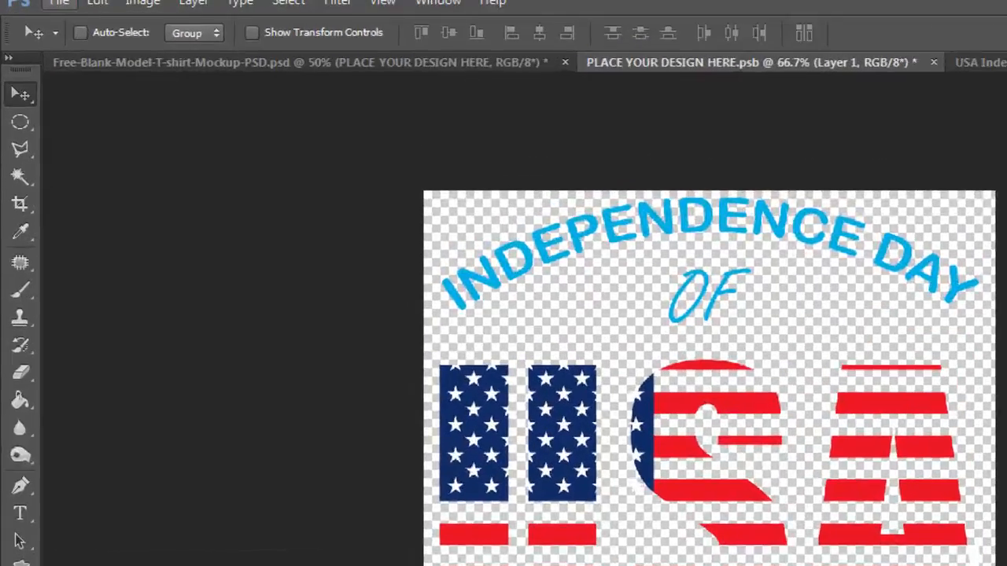
click(36, 1)
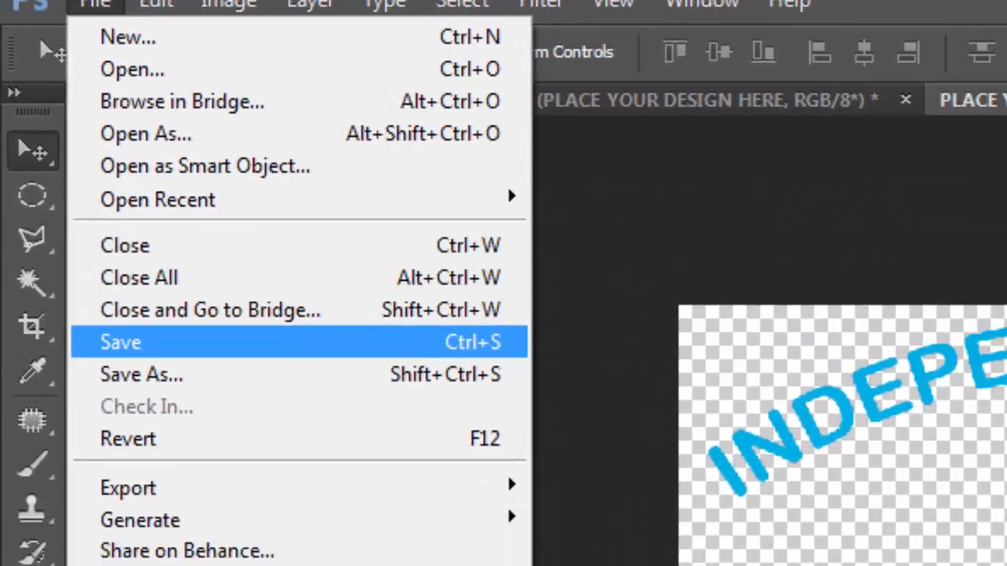
click(120, 342)
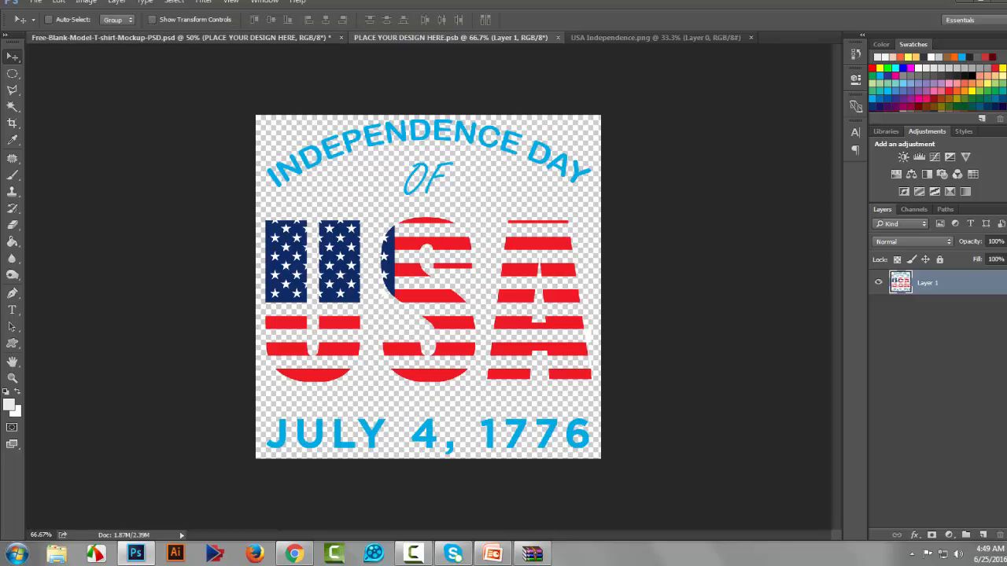
Set up a Save for Web export of the Free-Blank-Model-T-shirt-Mockup-PSD document in JPEG format
click(206, 38)
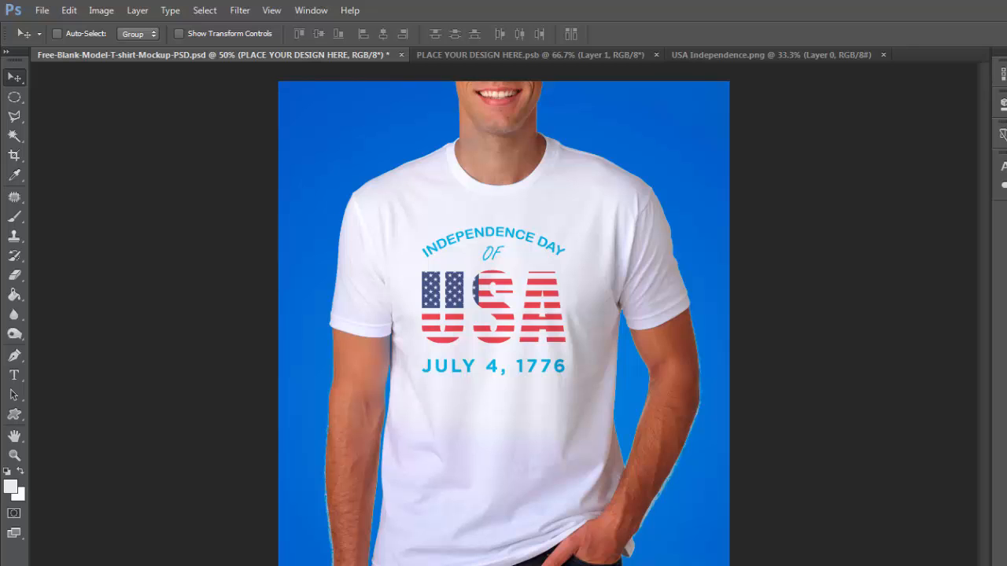
click(42, 10)
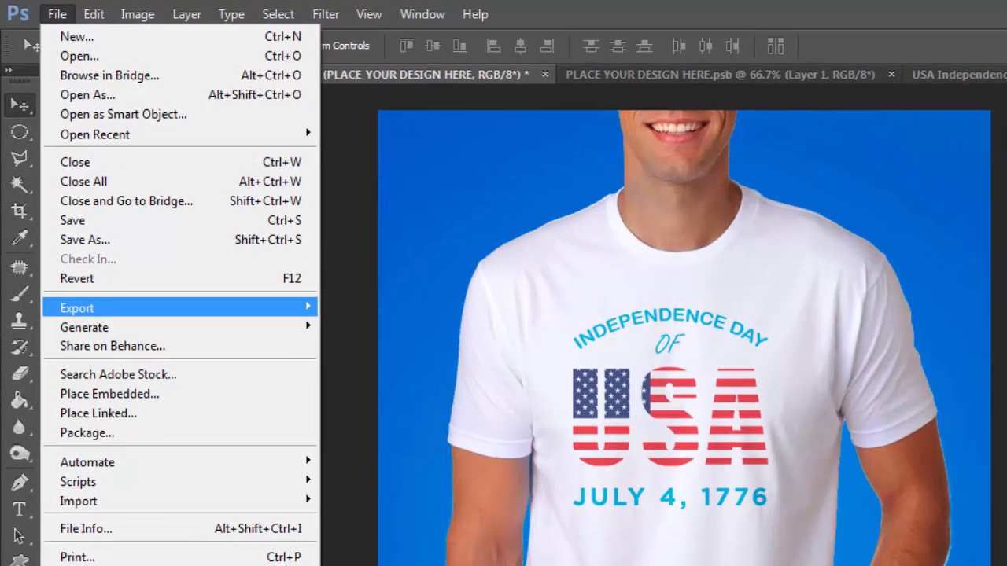
mouse_move(63, 238)
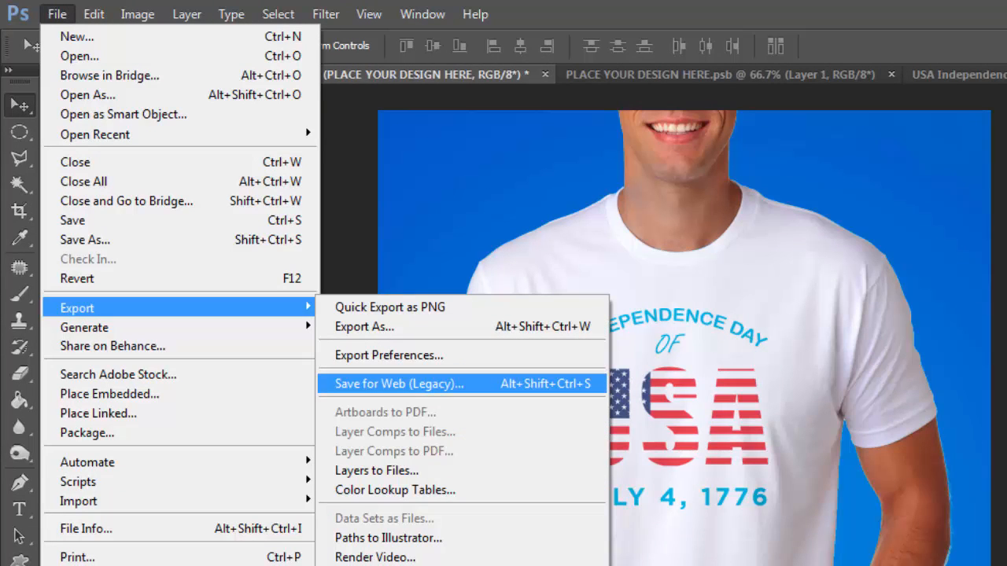
click(398, 384)
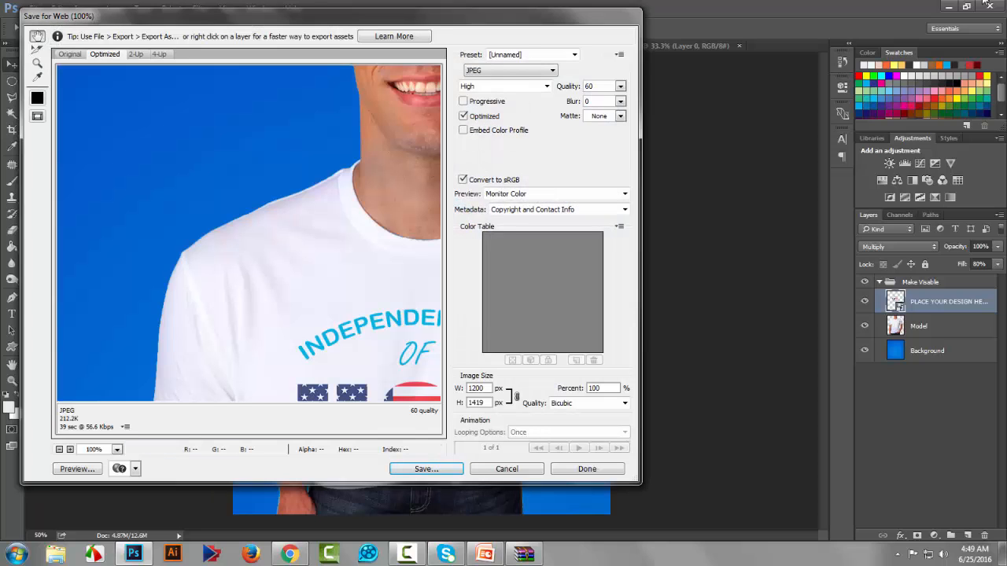
click(540, 71)
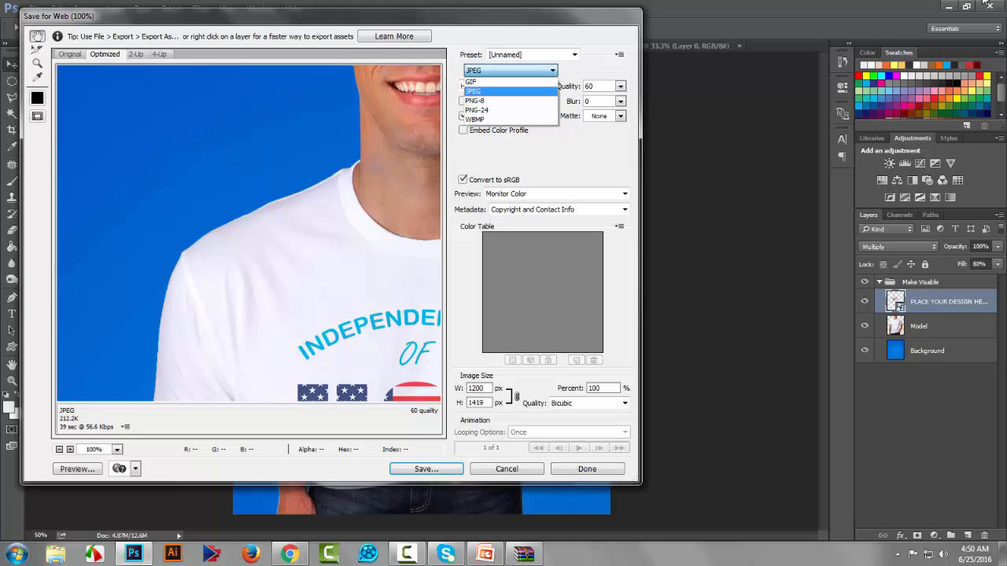
click(503, 91)
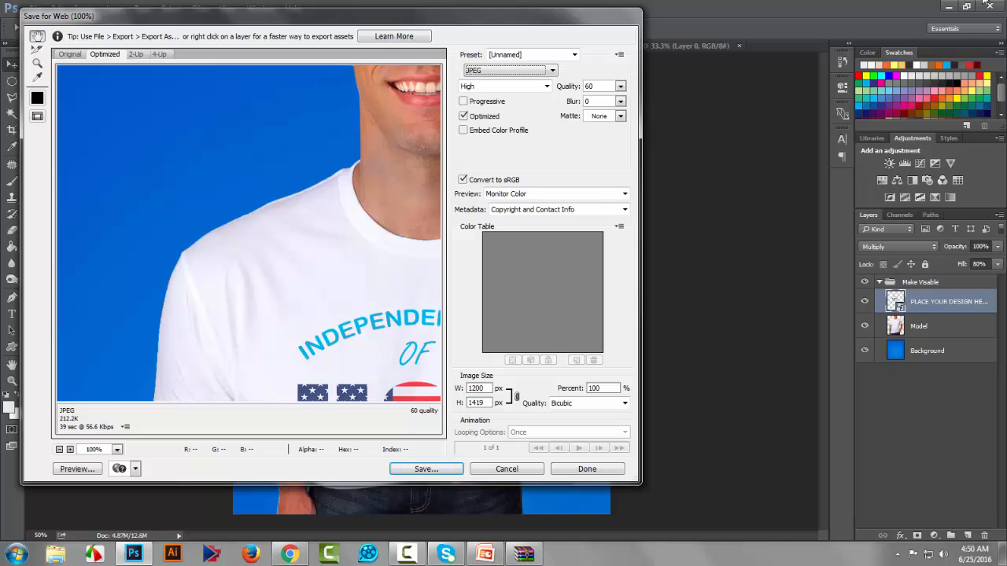
Save the optimized JPEG to the Desktop under the file name USA.jpg
key(Return)
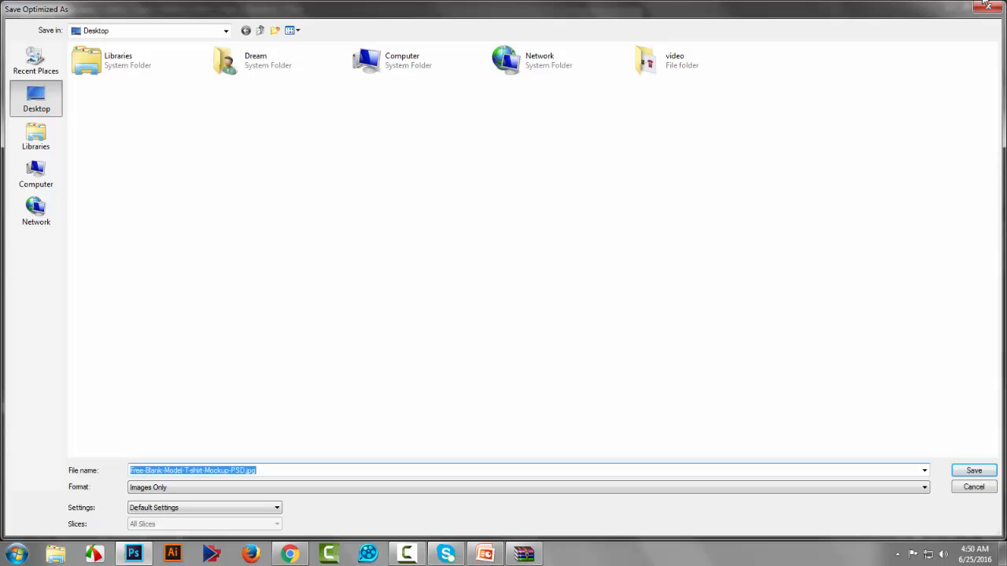
key(Left)
key(Left)
key(Left)
key(Left)
key(ctrl+shift+Left)
key(ctrl+shift+Left)
key(ctrl+shift+Left)
key(ctrl+shift+Left)
key(ctrl+shift+Left)
key(ctrl+shift+Left)
key(ctrl+shift+Left)
text(USA)
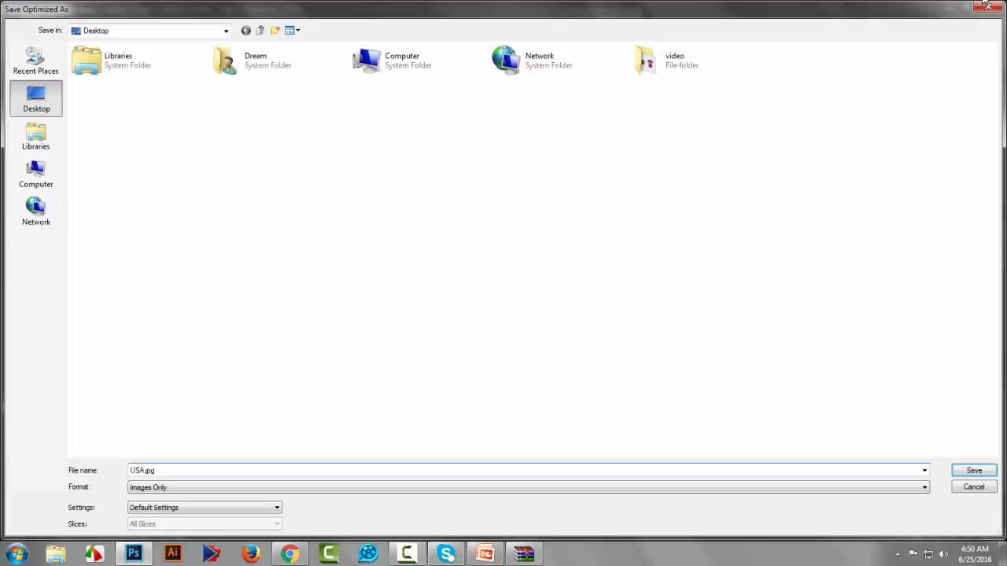
key(Return)
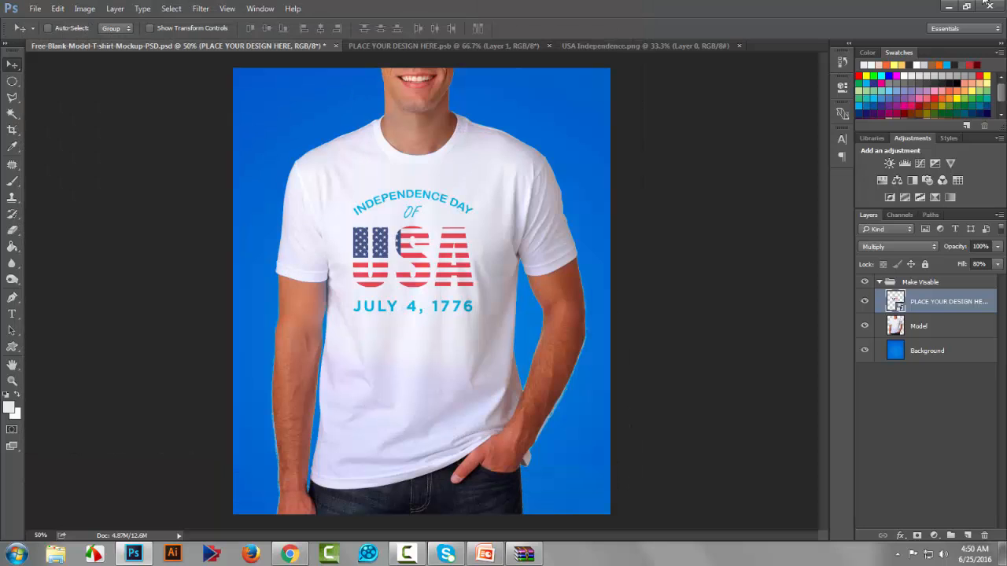
Open the exported USA.jpg from the desktop, inspect the T-shirt print up close, and close the viewer
click(950, 6)
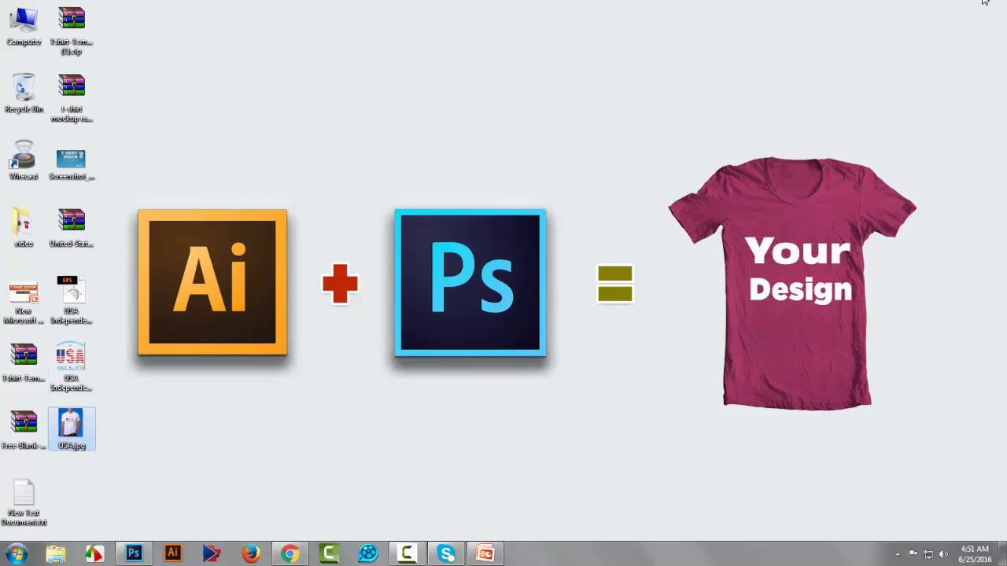
key(Return)
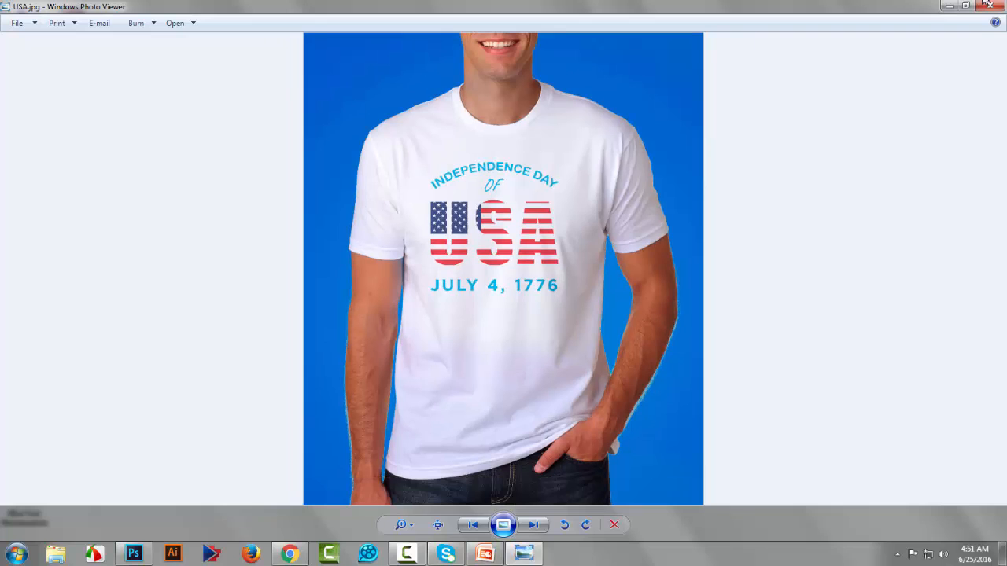
scroll(985, 2, up, 1)
scroll(985, 3, up, 1)
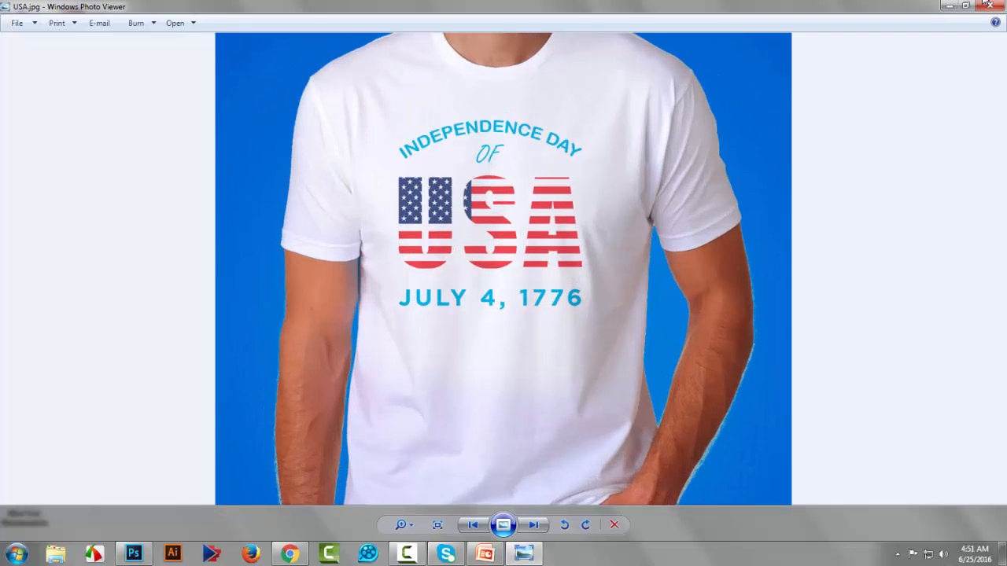
scroll(985, 2, down, 2)
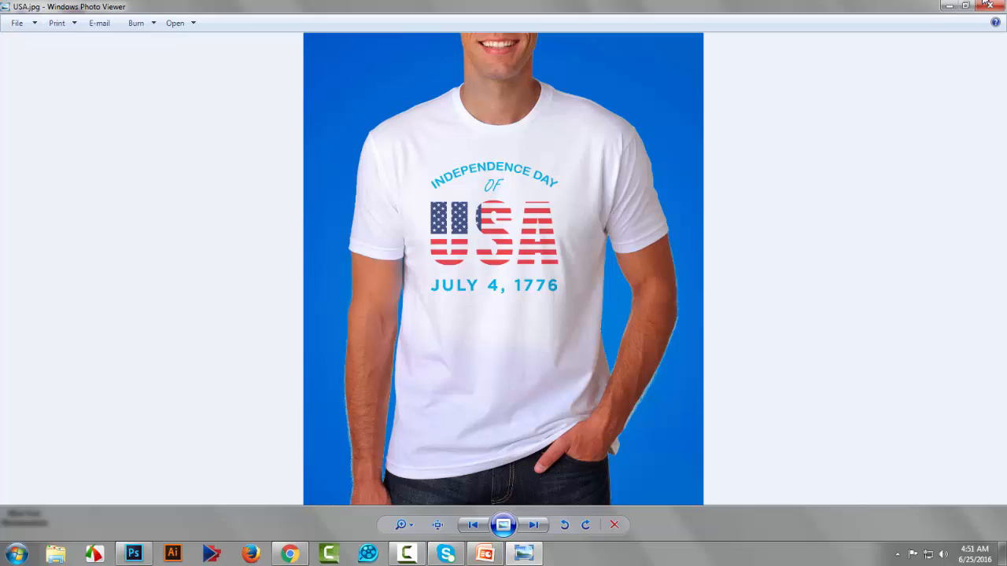
click(987, 5)
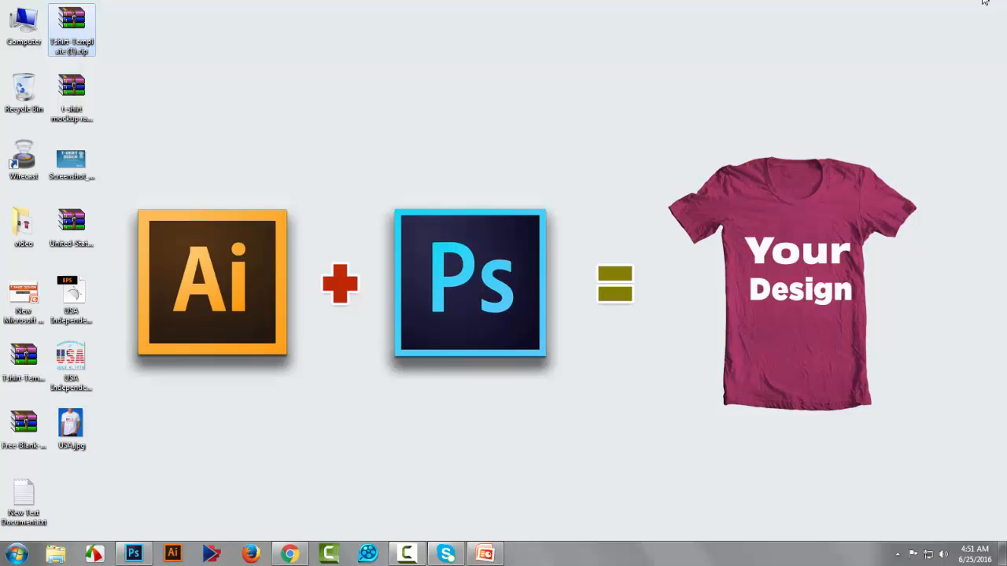
Return to Photoshop and close all open documents, discarding the unsaved changes to the mockup
key(alt+Tab)
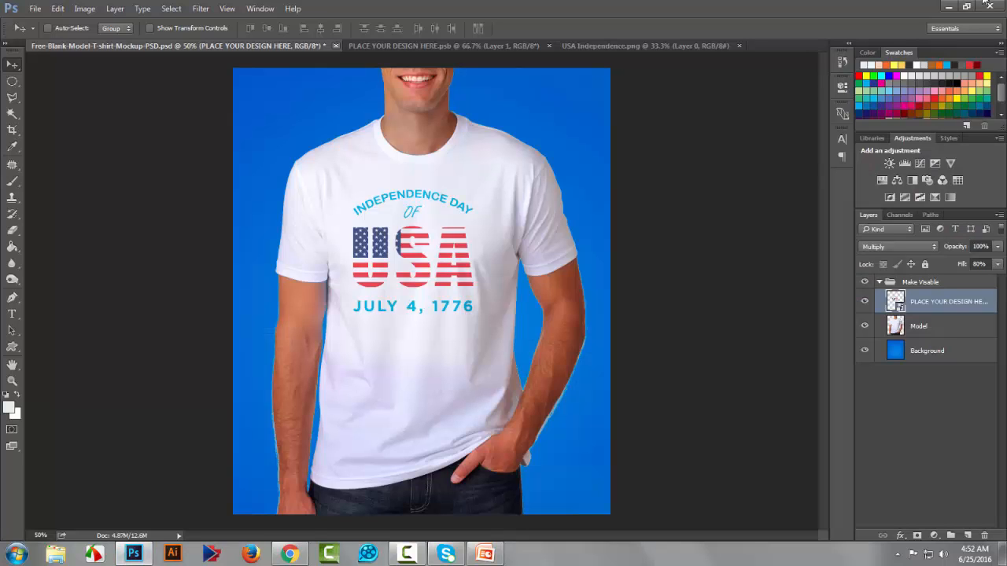
click(988, 5)
key(n)
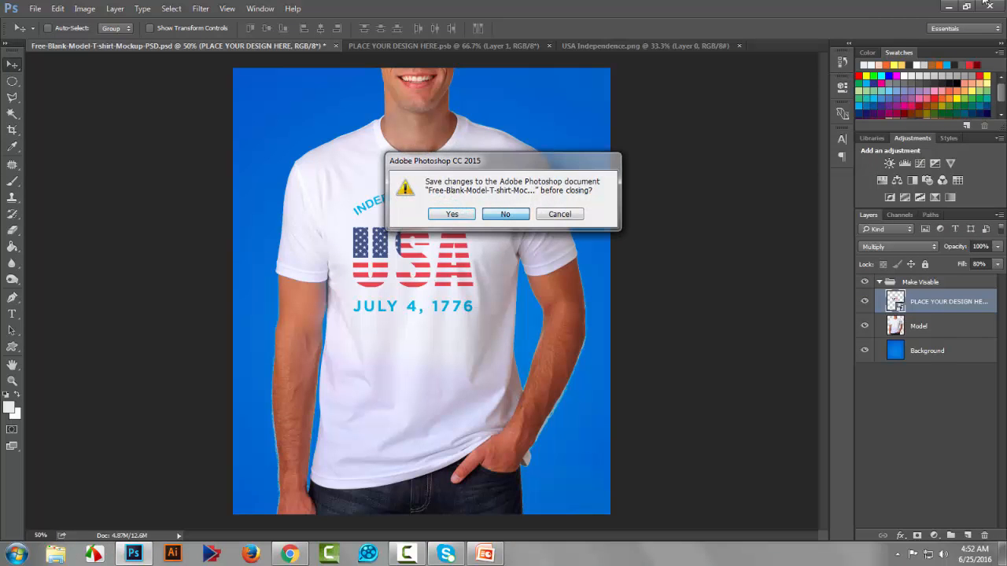
click(988, 5)
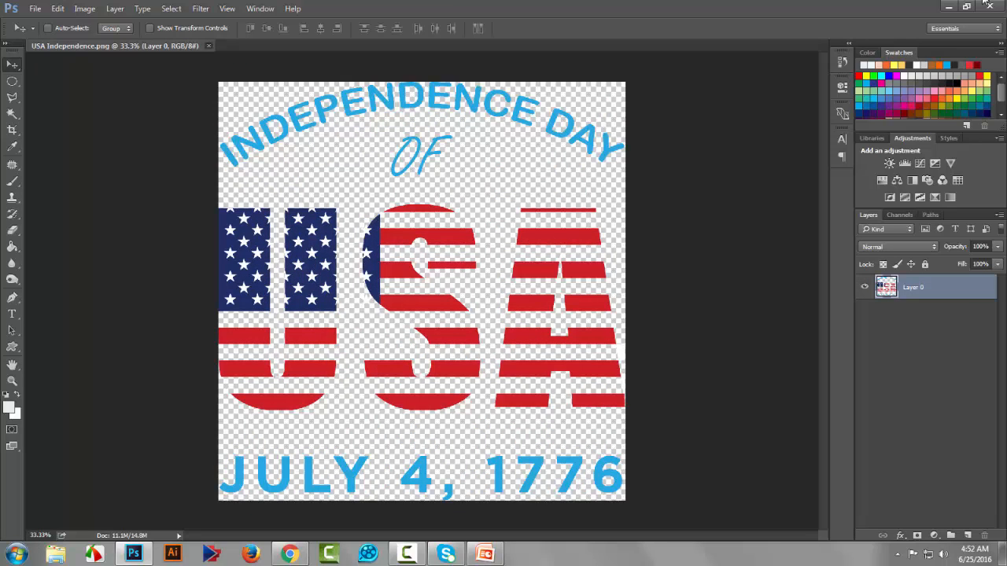
click(988, 5)
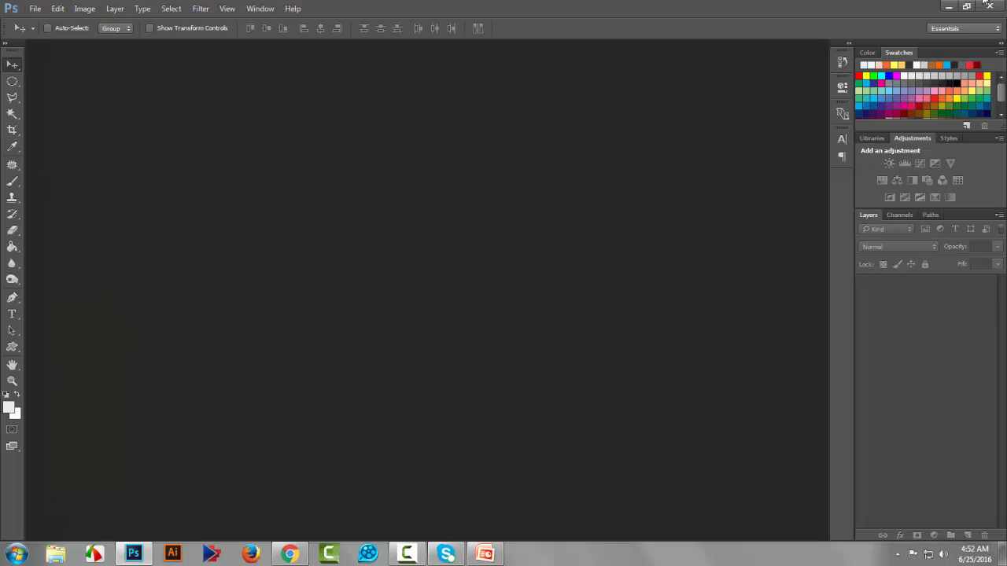
Create a new document 1200 pixels wide and 1600 pixels high at 300 pixels/inch, RGB Color, with a white background
click(35, 8)
click(44, 21)
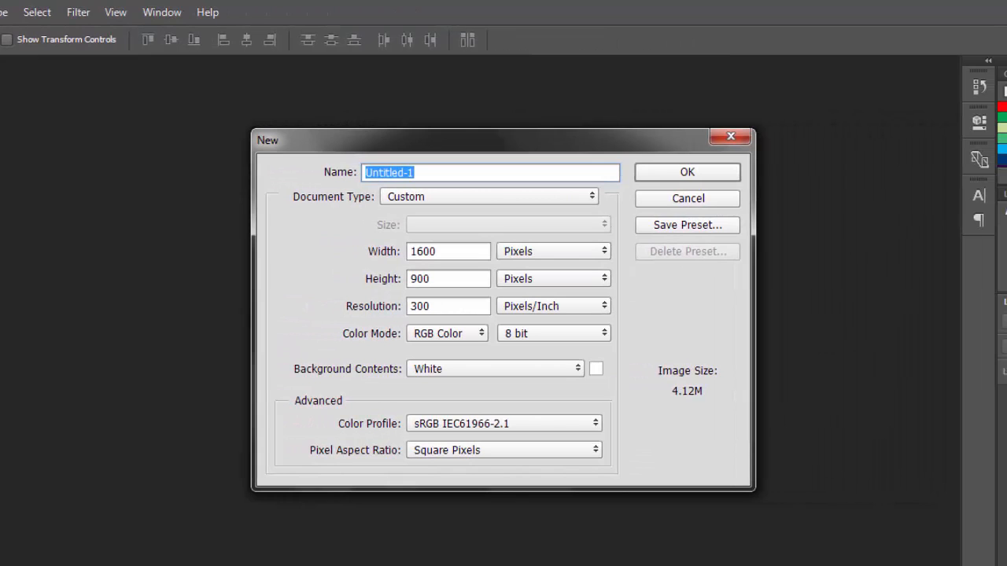
double_click(418, 252)
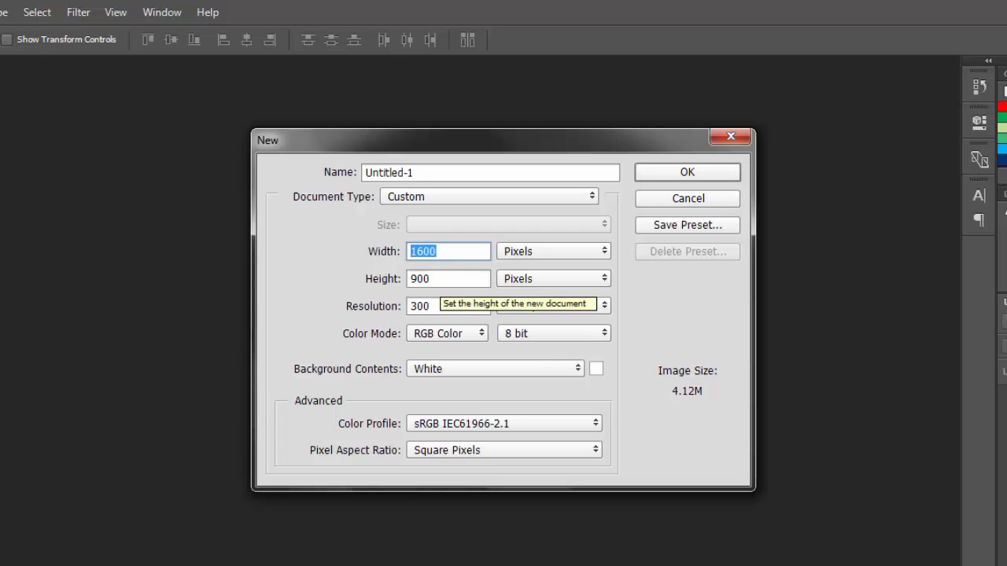
key(BackSpace)
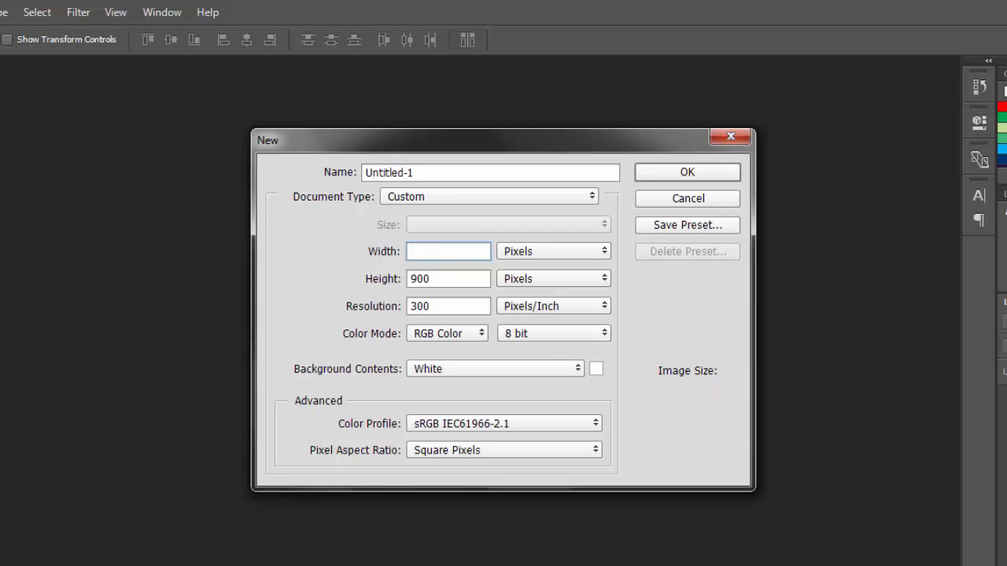
key(Tab)
key(Return)
key(Tab)
text(1600)
key(shift+Tab)
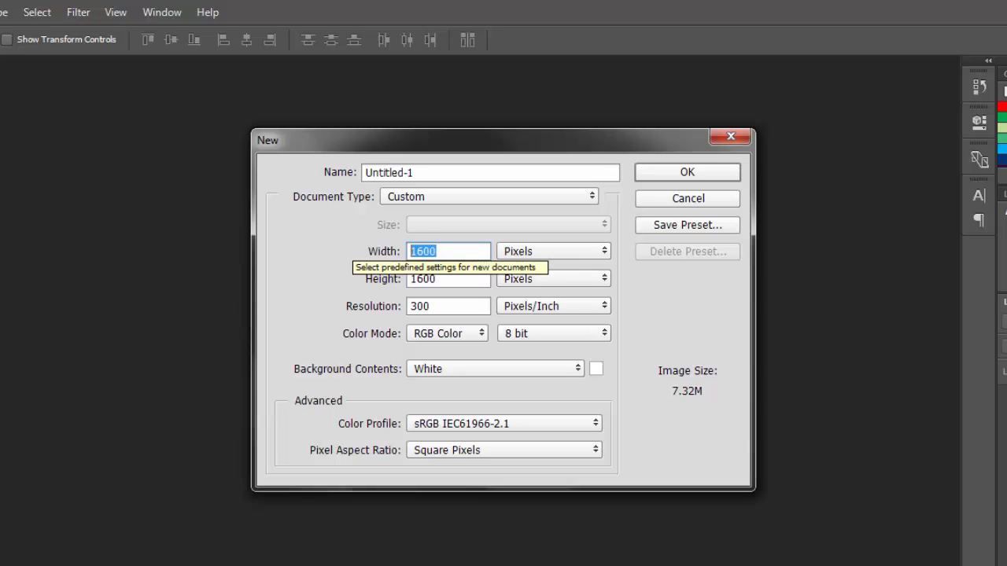
text(1200)
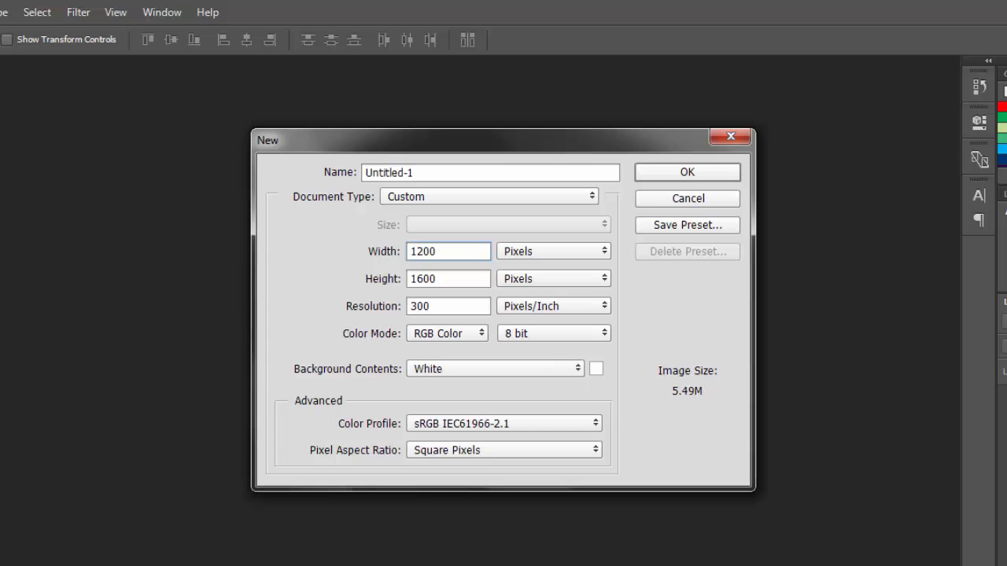
click(669, 173)
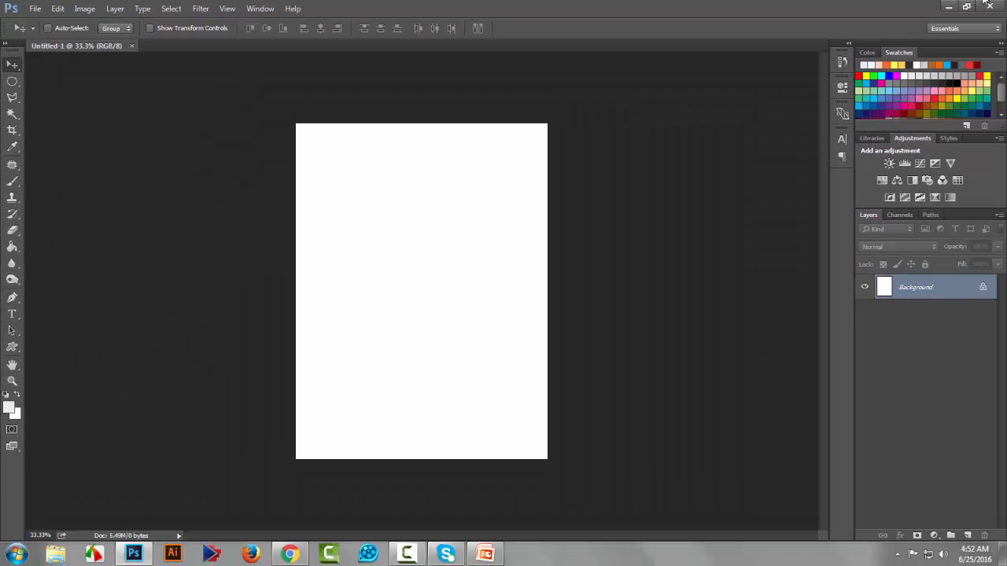
Crop away the lower half of the blank canvas to make it landscape
key(ctrl+0)
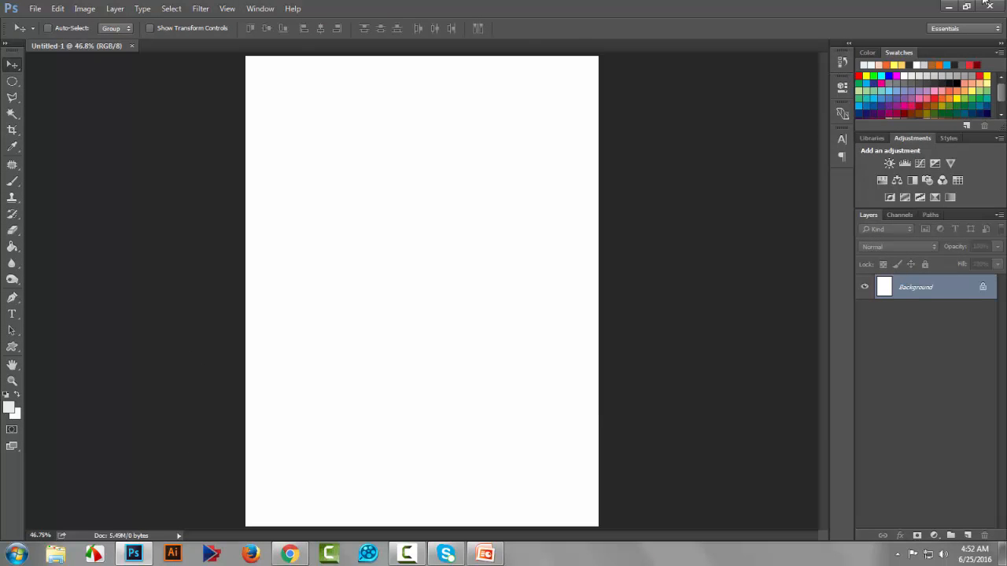
key(c)
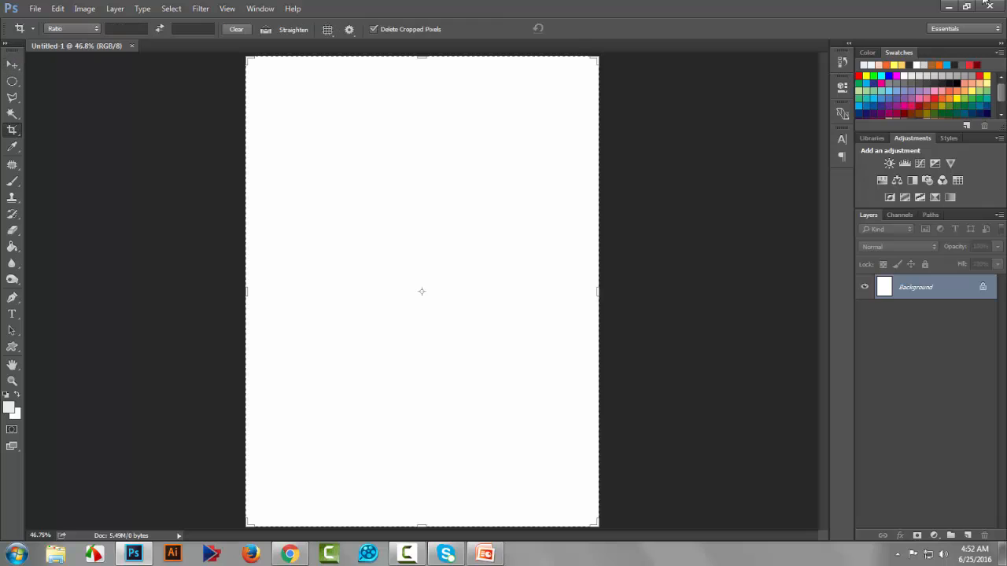
drag(422, 525, 421, 409)
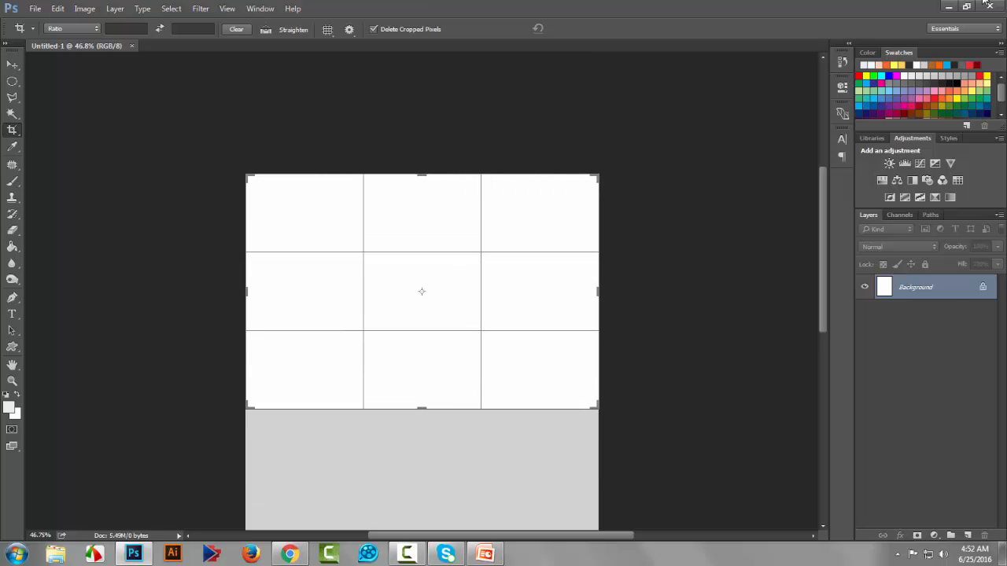
key(Return)
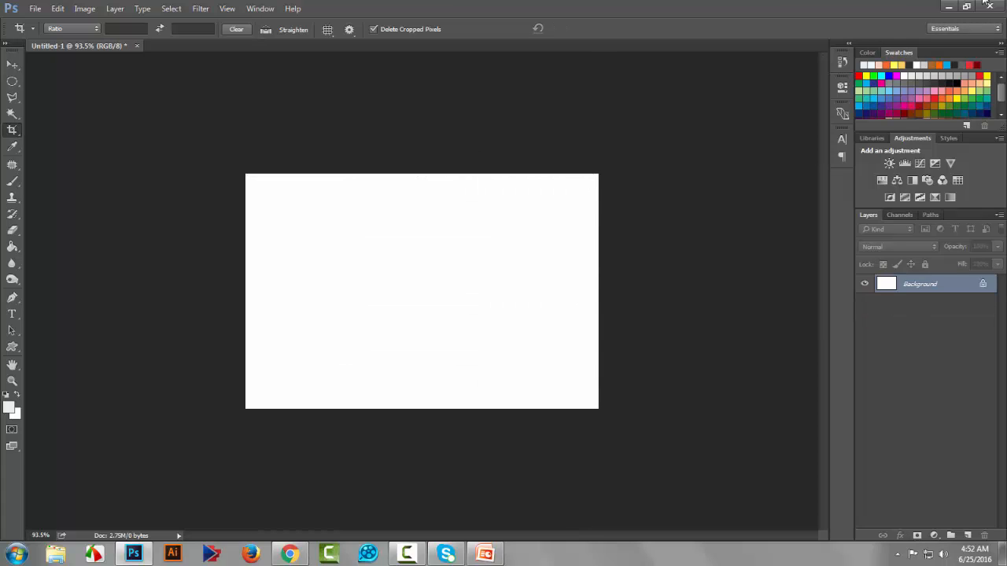
key(ctrl+0)
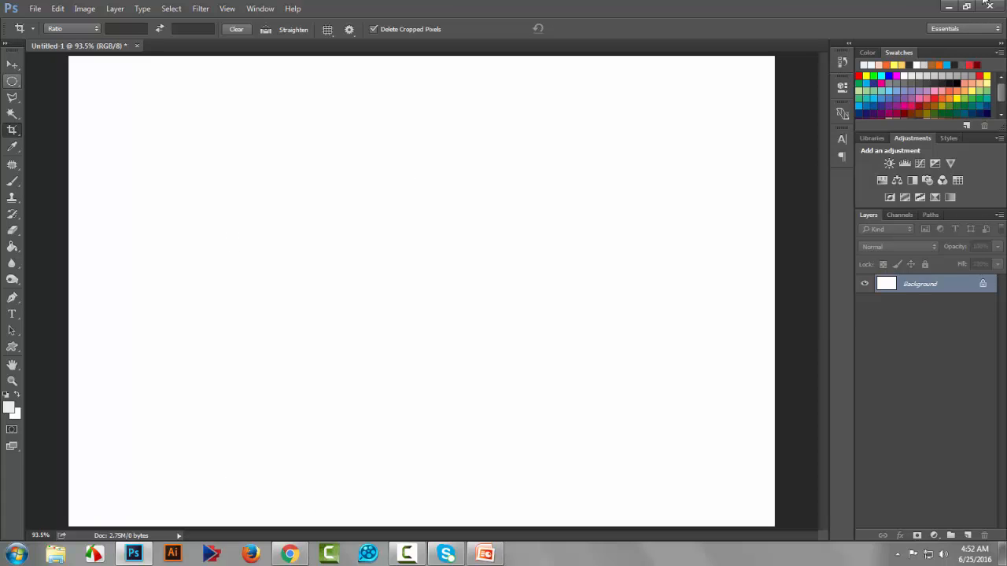
key(v)
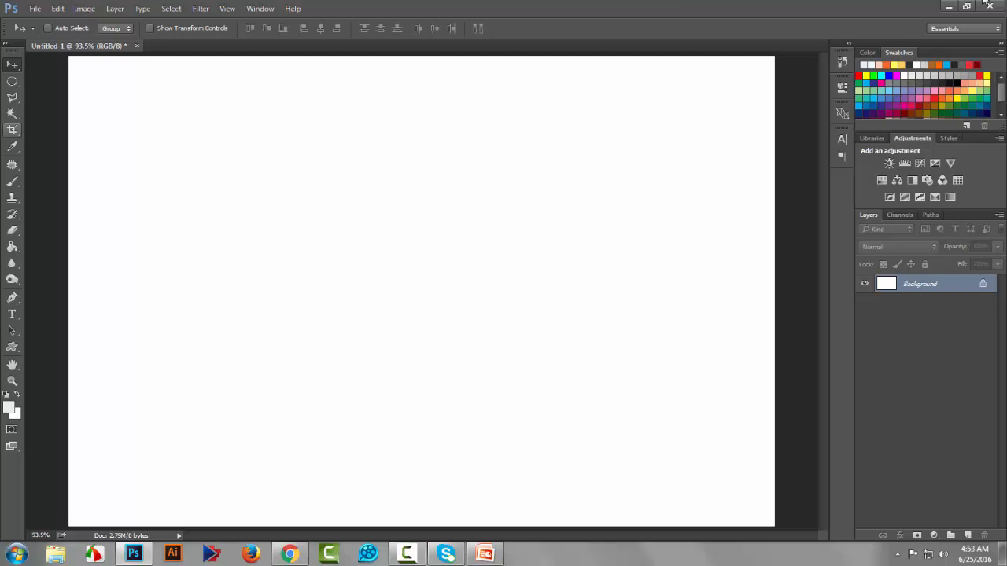
Crop a thin strip off the upper edge of the landscape canvas
key(c)
drag(421, 57, 422, 82)
key(Return)
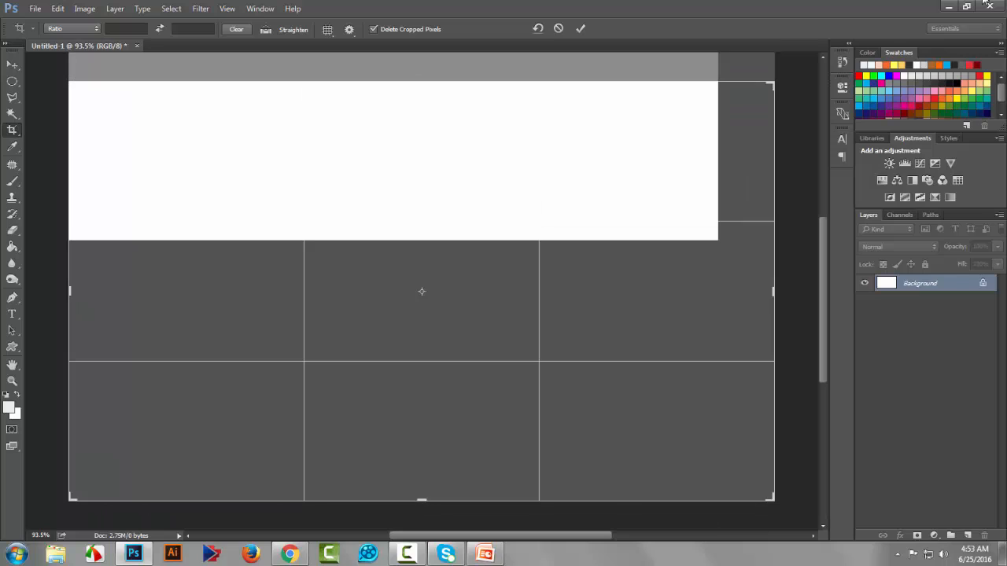
key(v)
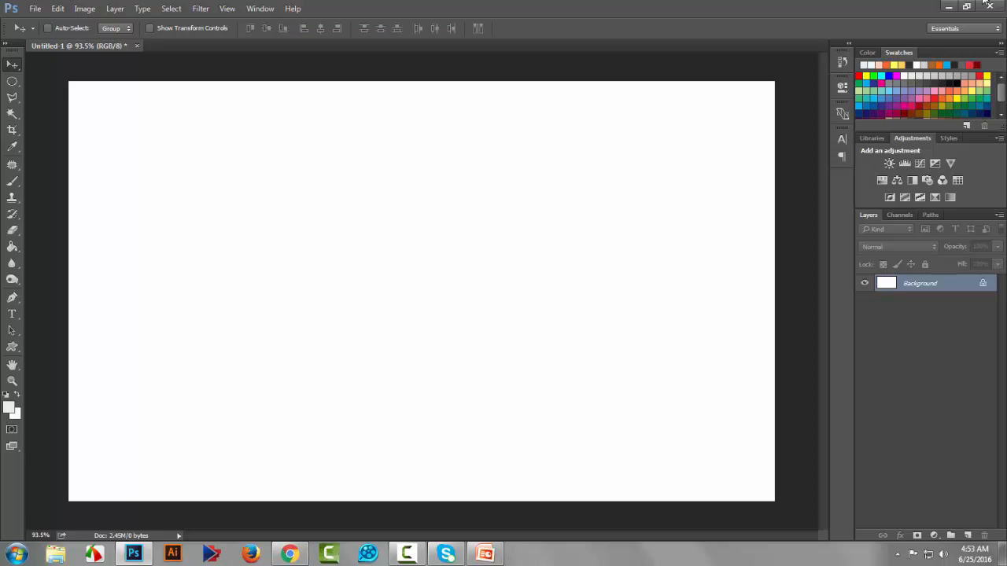
Switch to Chrome and search Google Images for "ad backgrounds" in place of the free tshirt mockup query
key(alt+Tab)
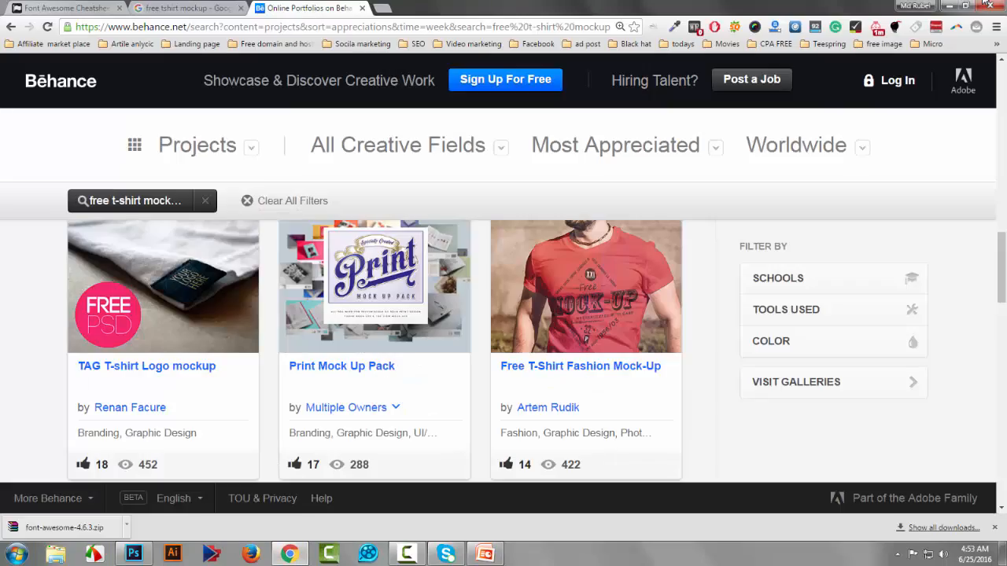
click(189, 9)
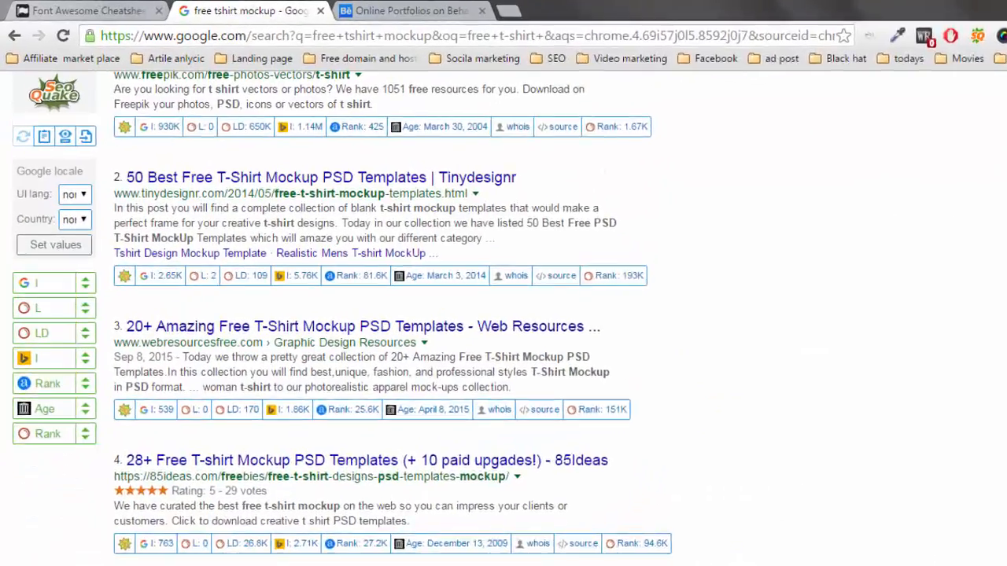
scroll(503, 299, up, 3)
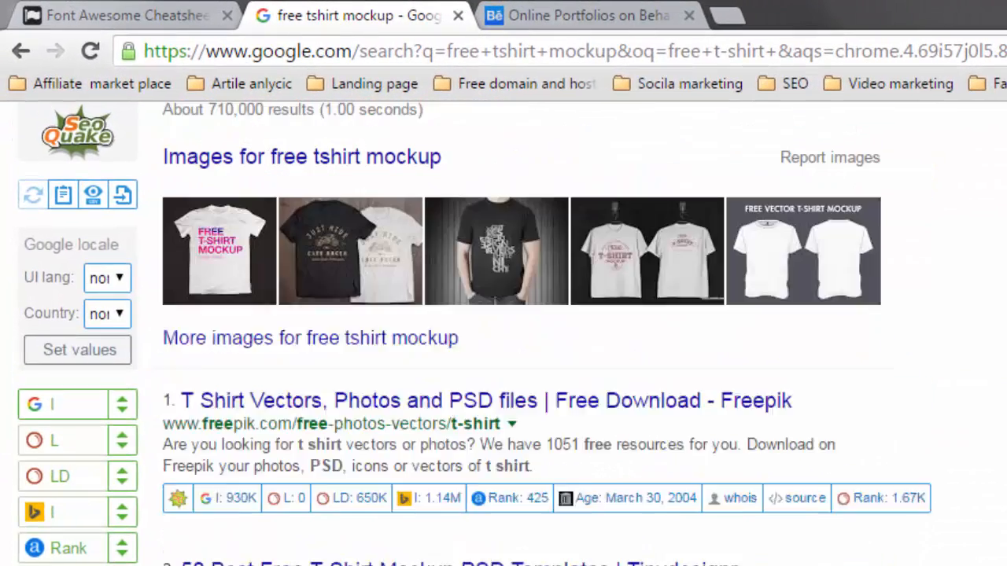
scroll(503, 330, up, 2)
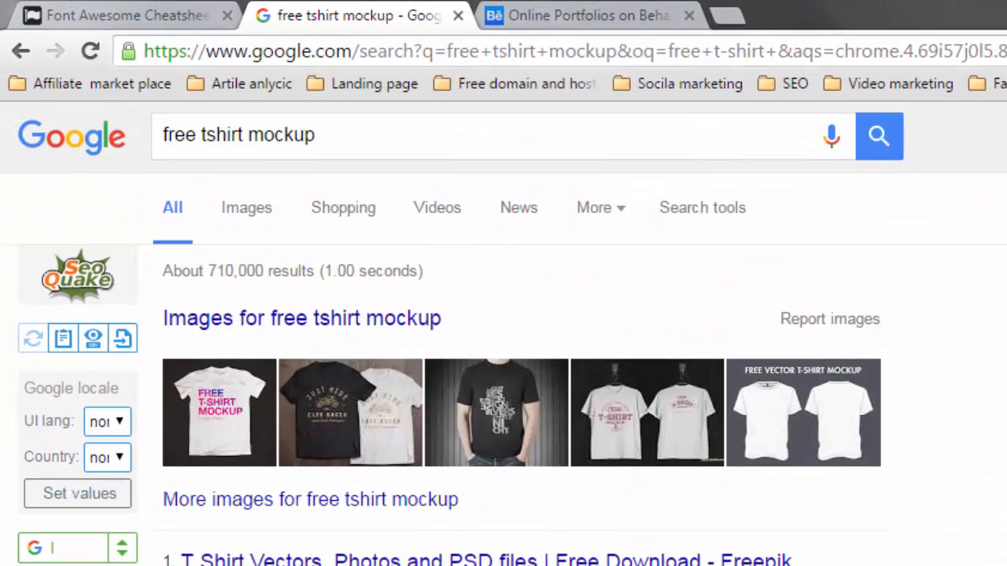
drag(321, 136, 160, 135)
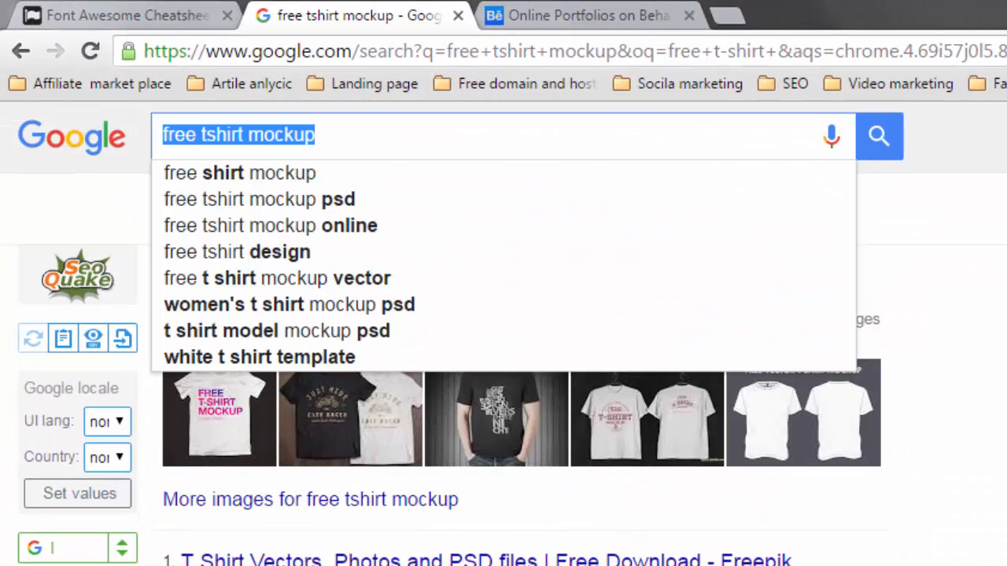
text(ad b)
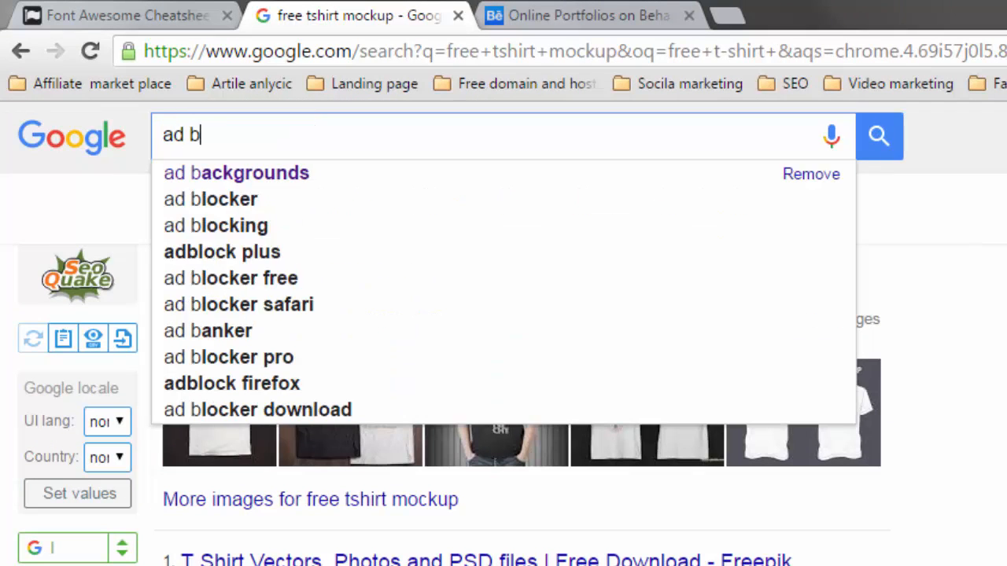
text(ac)
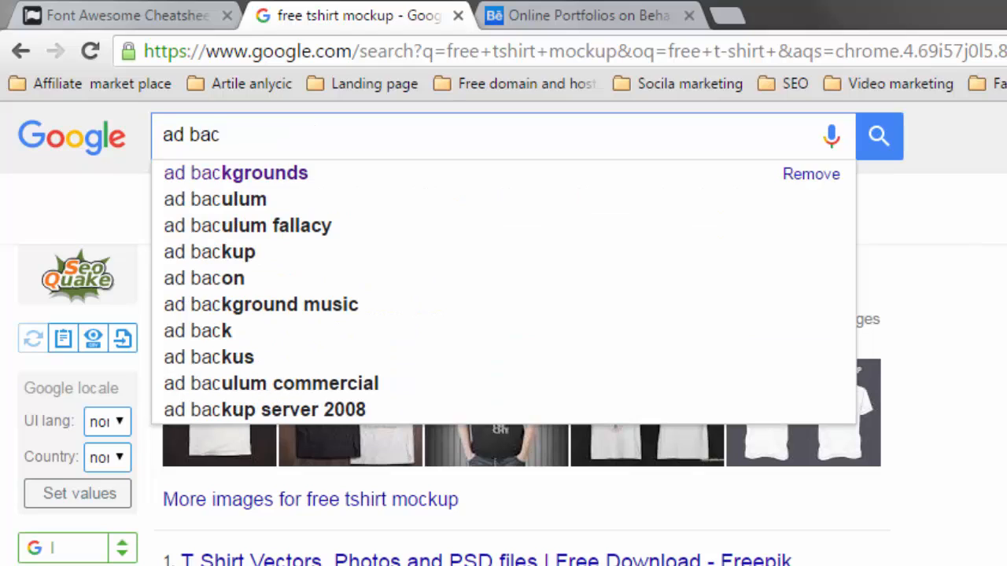
click(236, 174)
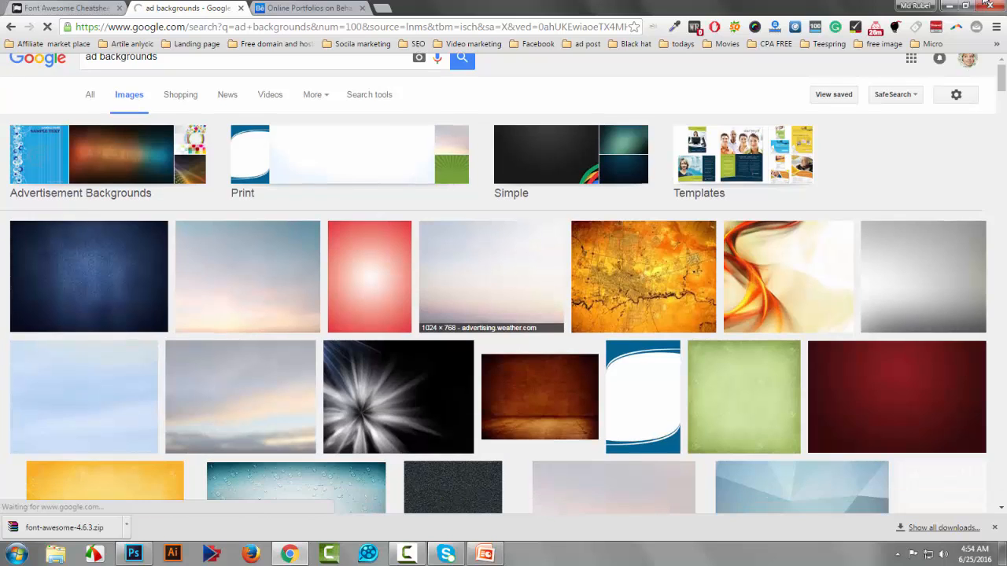
Find the 736 × 414 dark blue to teal gradient background in the image results and save it as a JPEG
scroll(664, 338, down, 4)
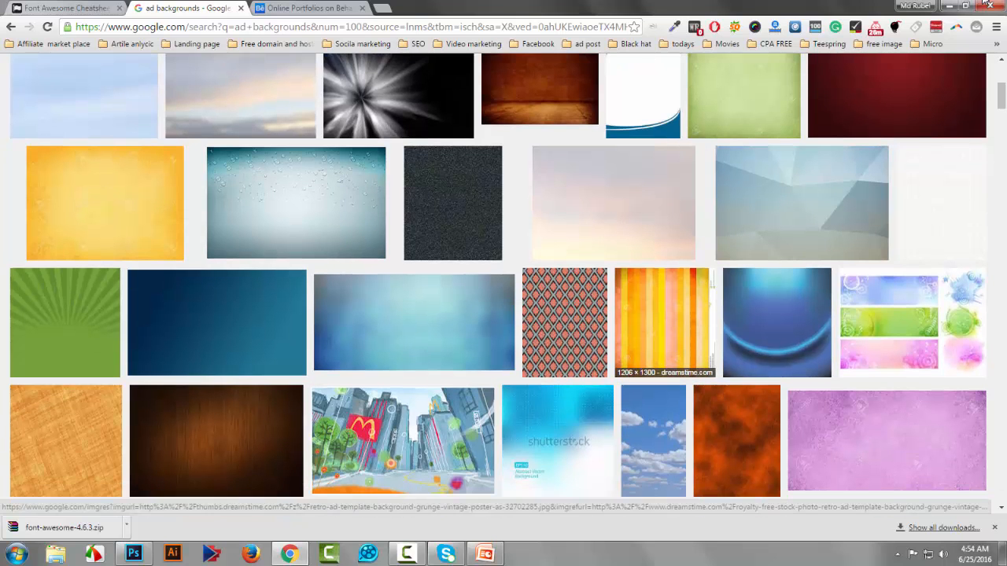
scroll(216, 331, down, 1)
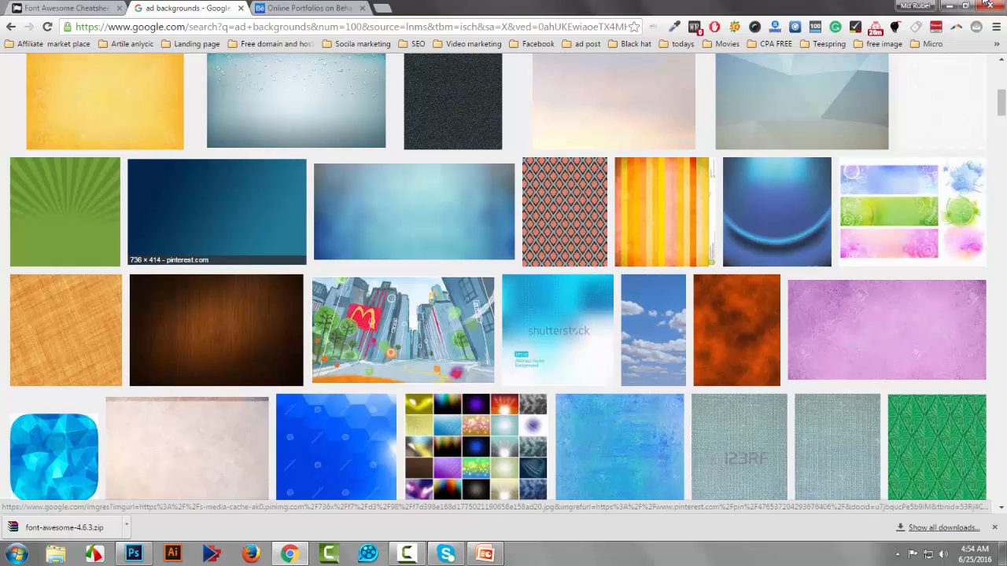
click(217, 211)
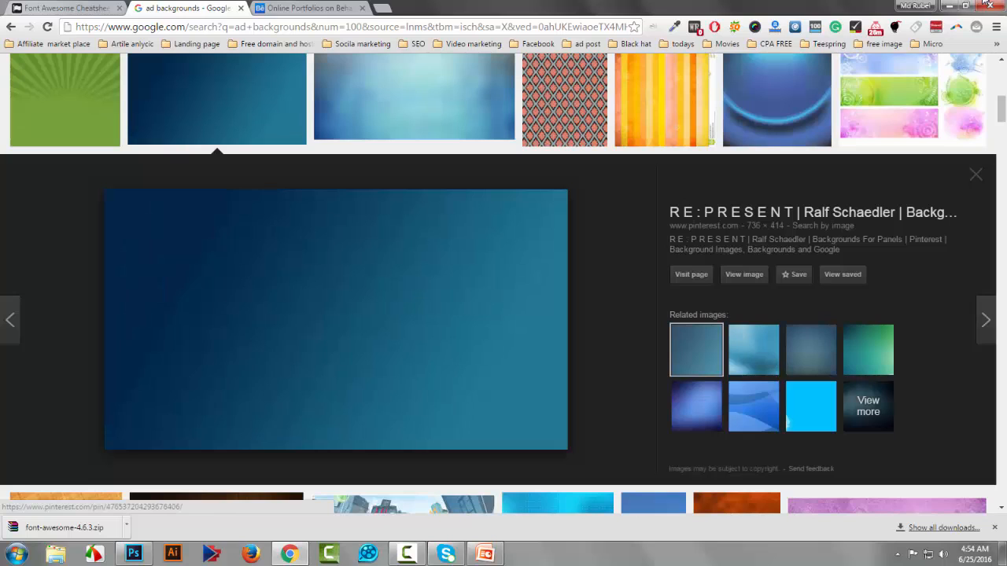
right_click(407, 293)
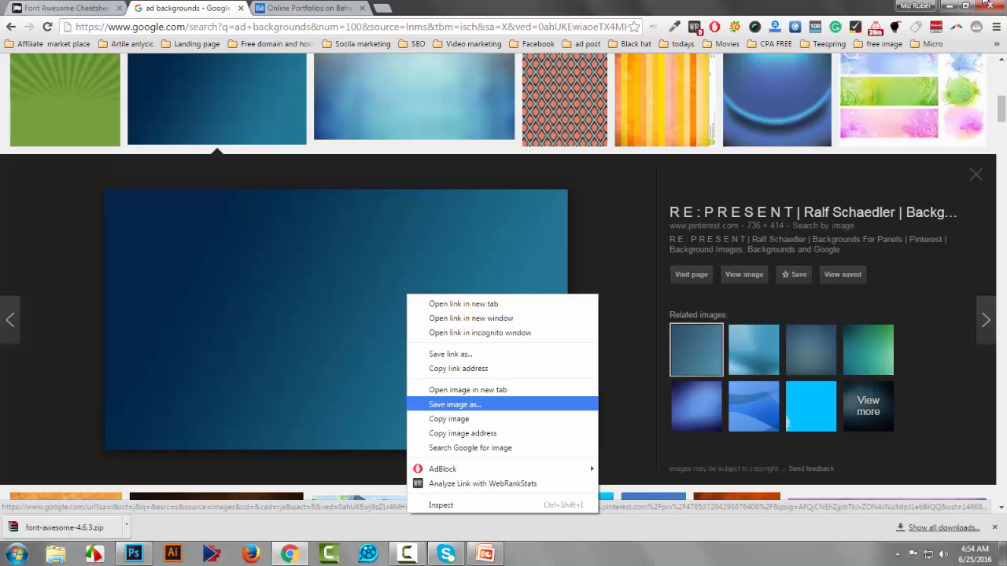
click(455, 404)
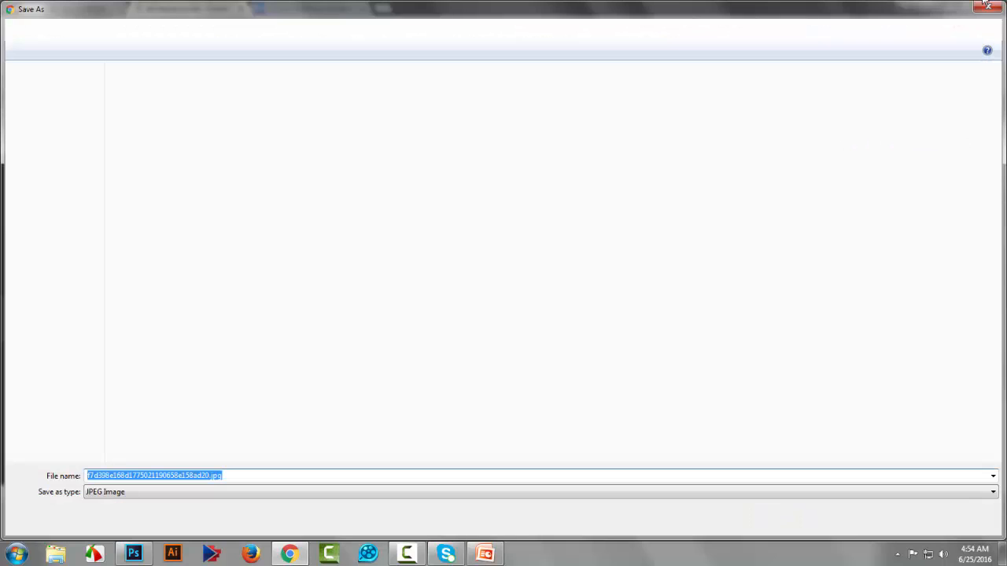
click(900, 520)
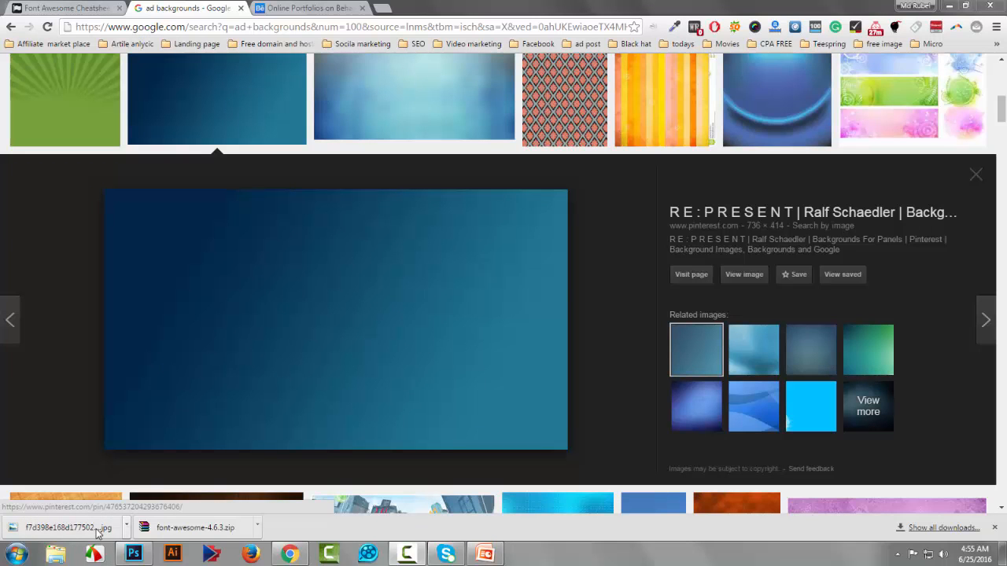
Open the downloaded gradient image in Photoshop and close the blank Untitled-1 document without saving
drag(133, 509, 256, 46)
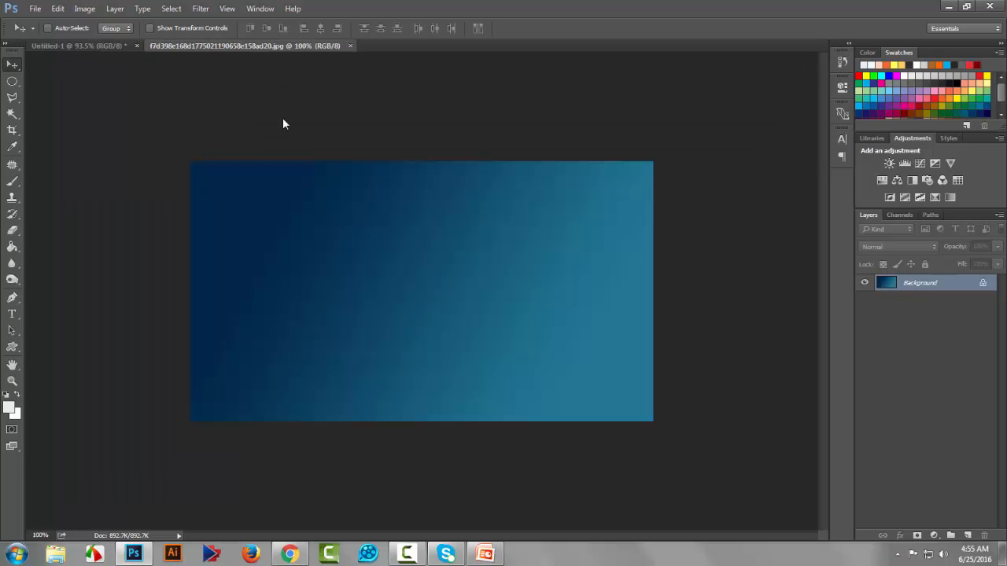
click(101, 46)
click(136, 46)
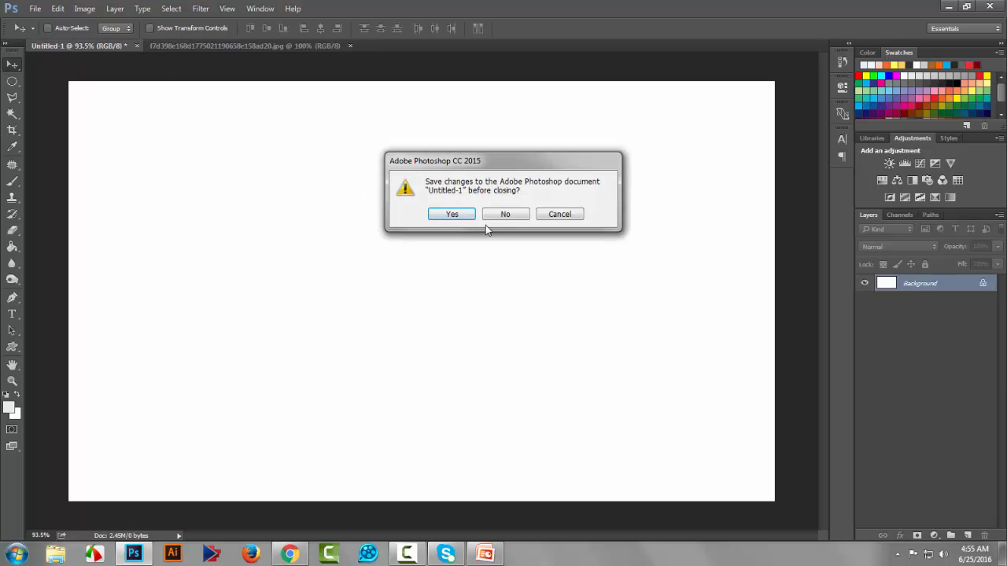
click(504, 218)
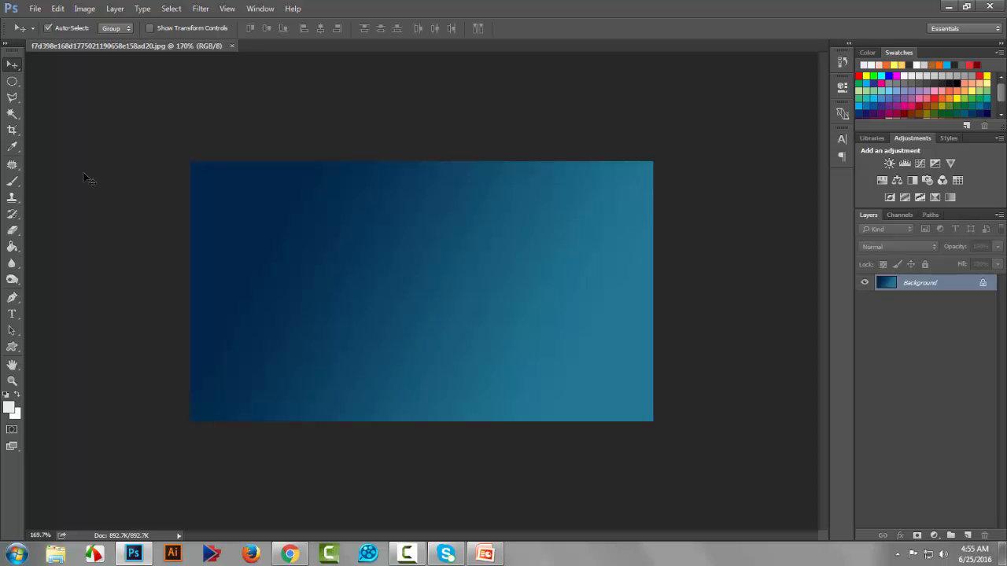
key(ctrl+0)
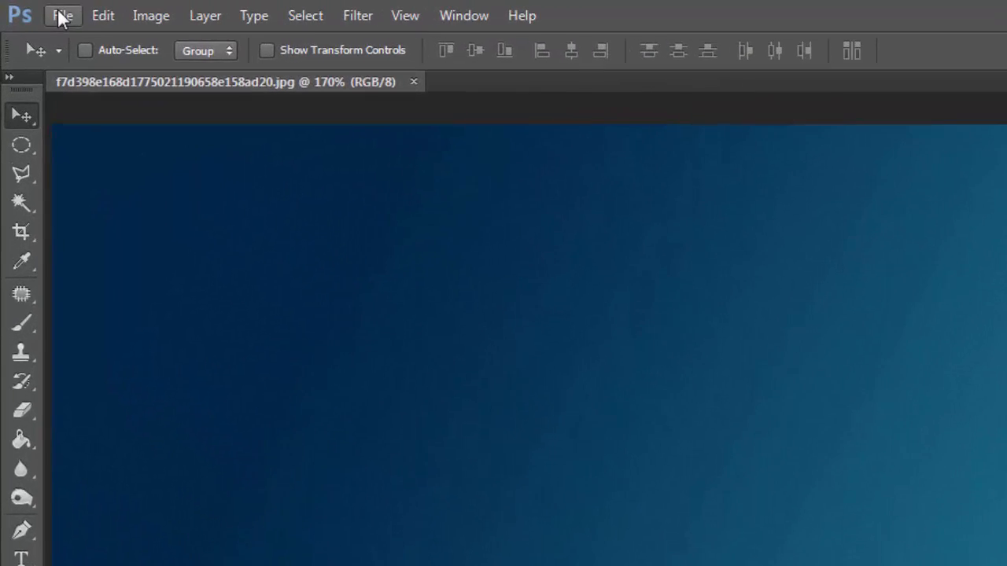
Open the exported T-shirt mockup USA.jpg from the Desktop
click(36, 8)
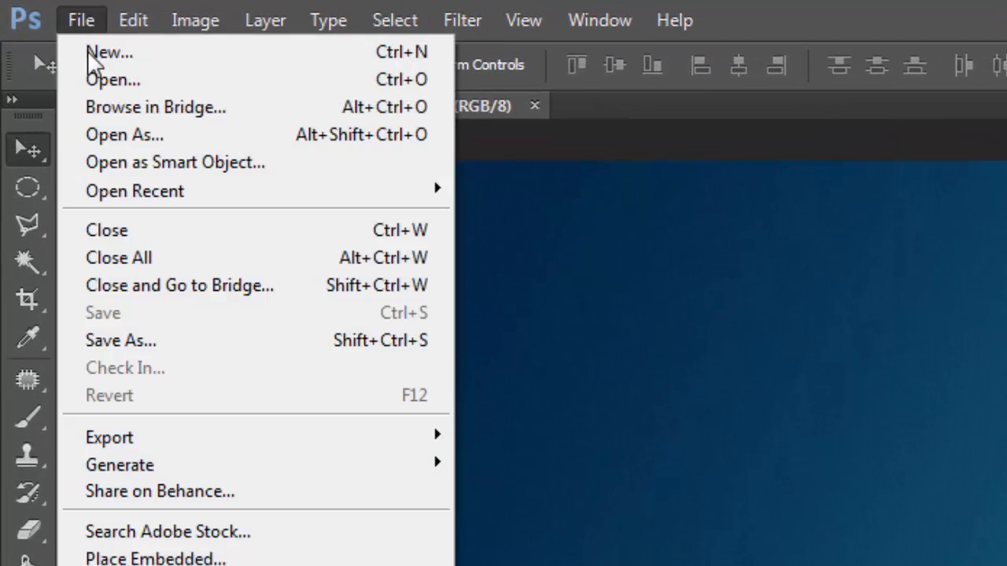
click(96, 82)
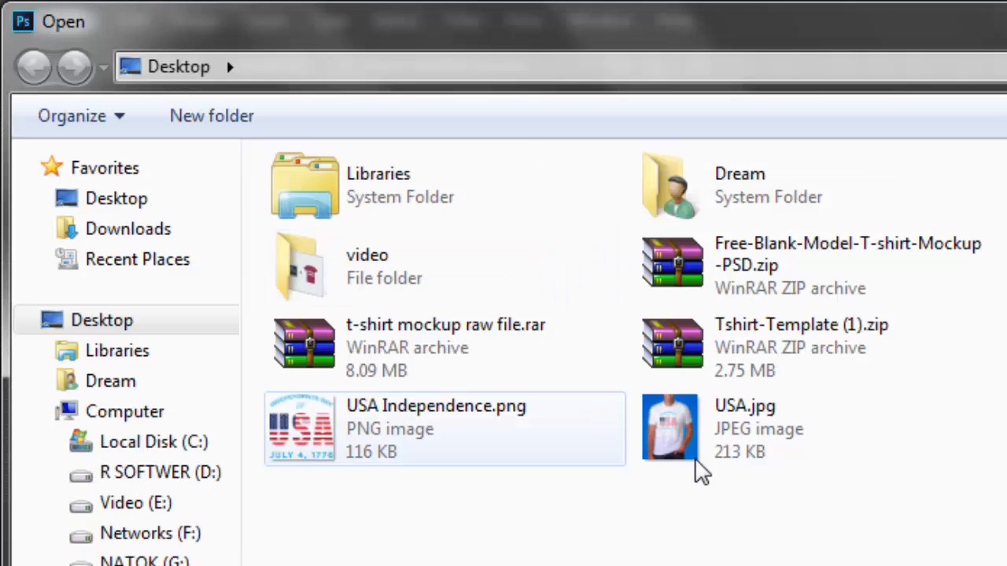
click(716, 437)
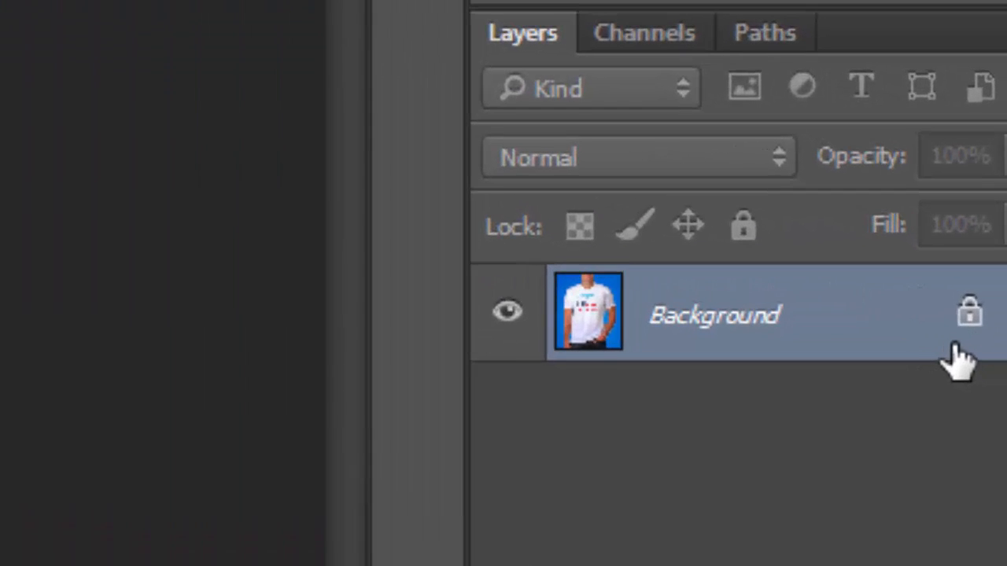
double_click(857, 351)
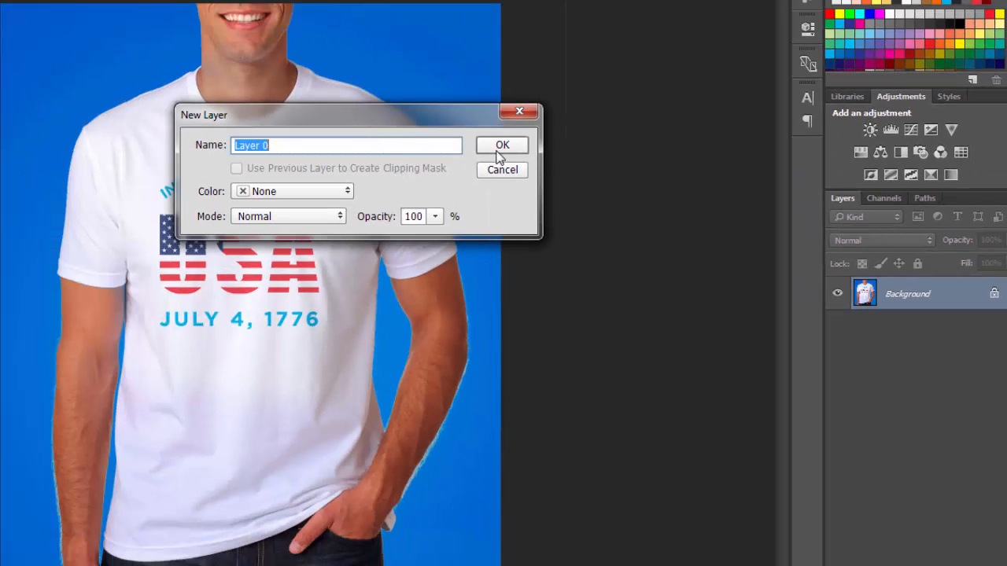
click(501, 146)
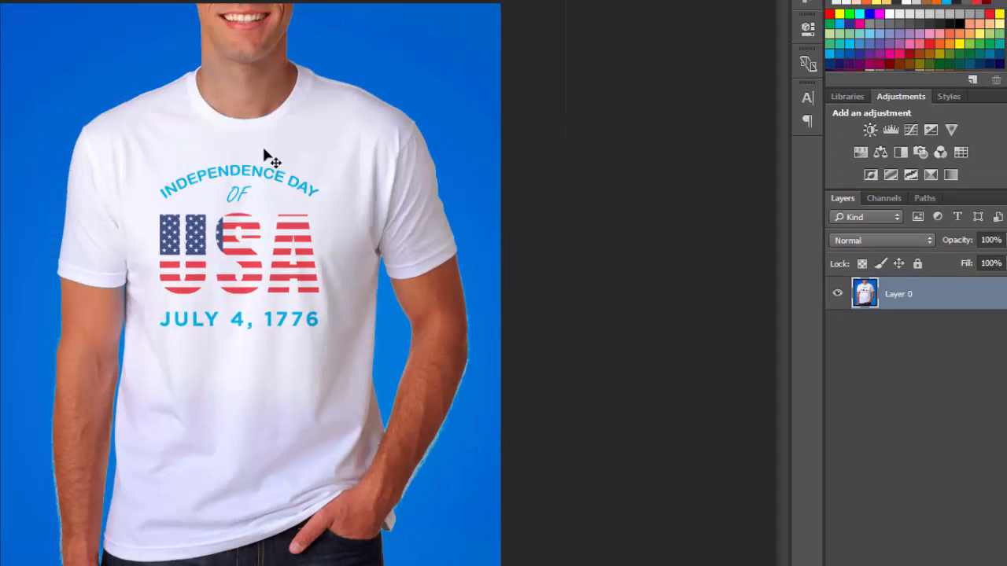
drag(291, 166, 293, 167)
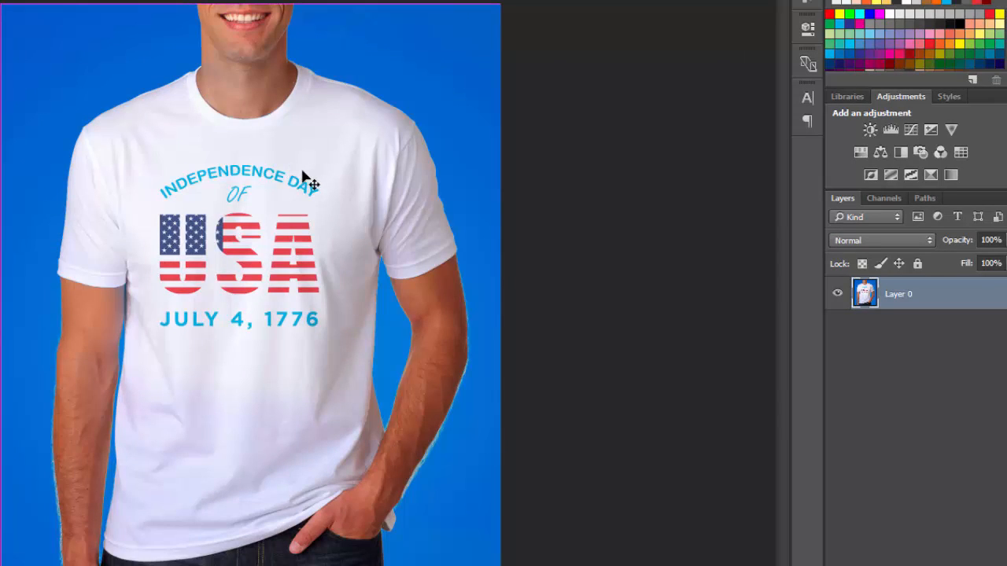
key(ctrl+z)
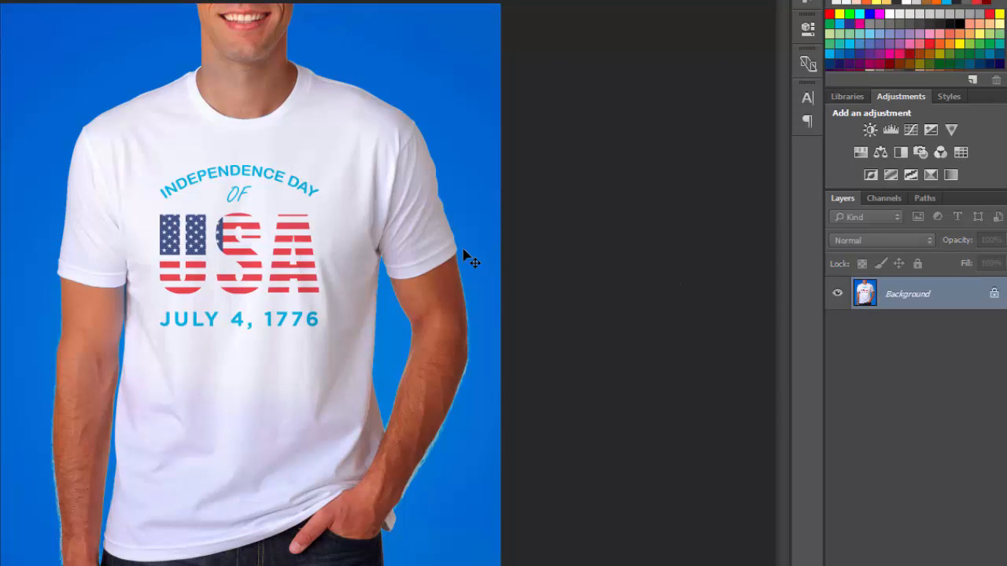
click(277, 234)
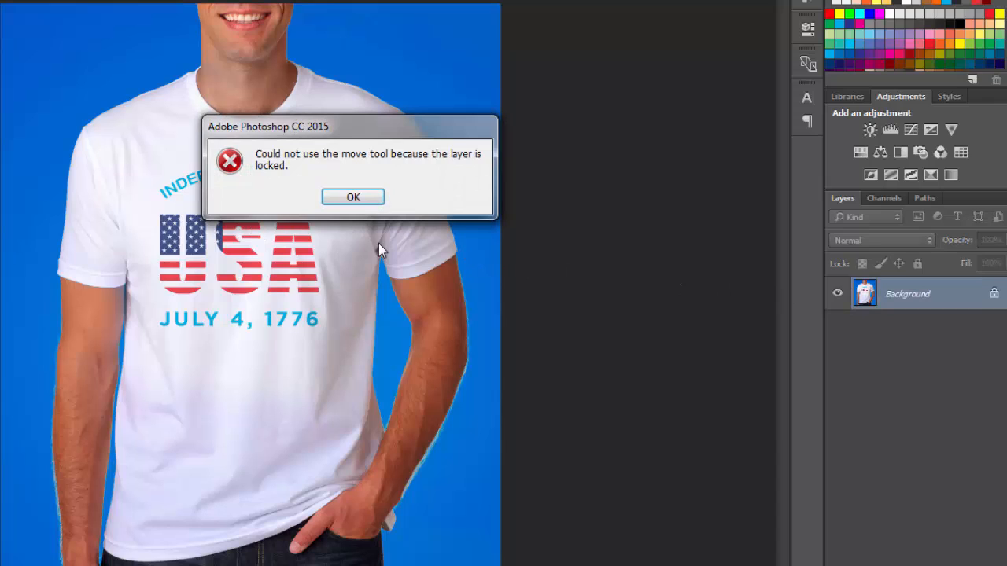
click(356, 198)
Convert the mockup's locked Background to the regular layer Layer 0 and move a copy of it into the gradient document
double_click(911, 302)
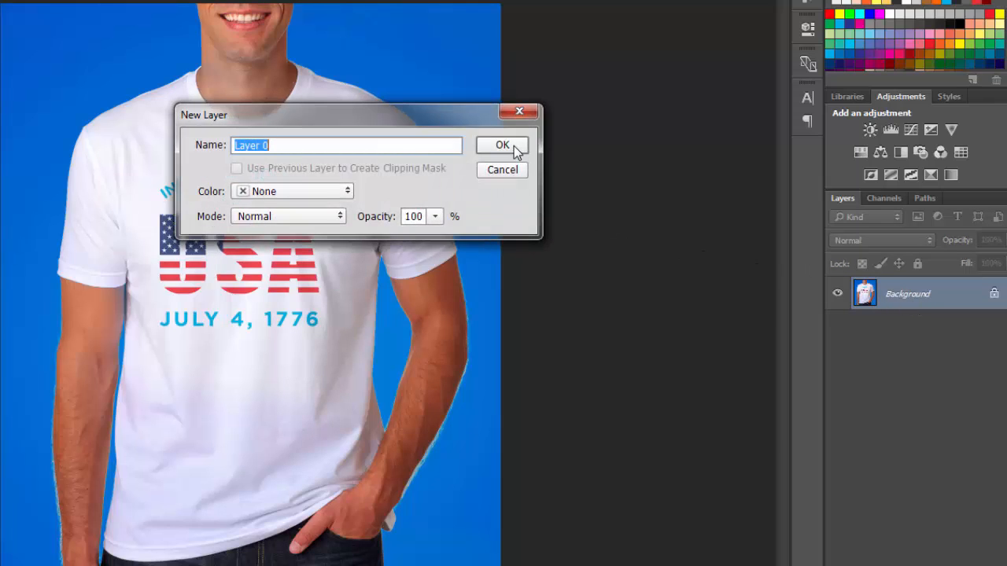
key(Return)
drag(452, 224, 650, 341)
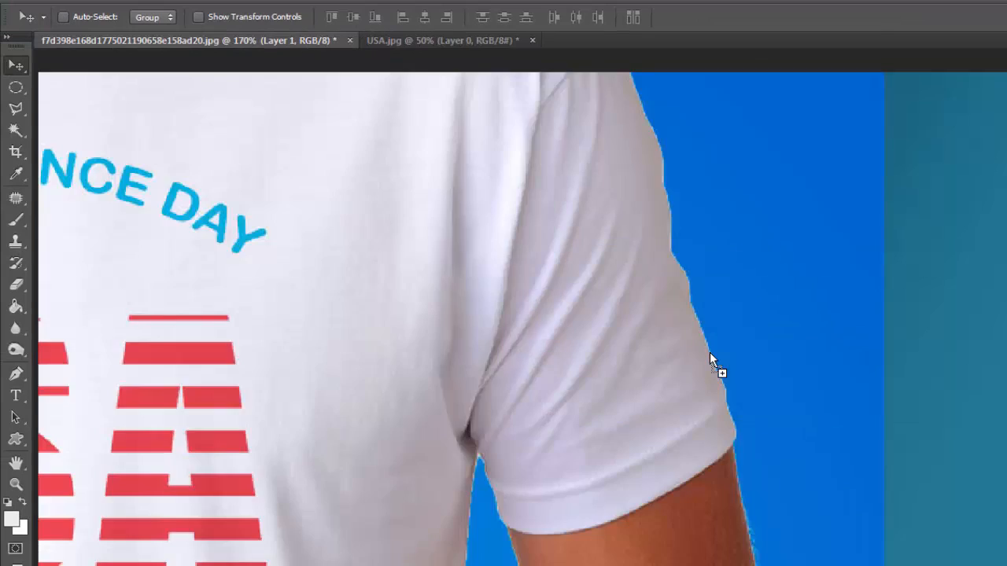
drag(709, 352, 818, 368)
drag(573, 366, 574, 379)
drag(541, 204, 368, 326)
Scale the mockup layer to about 29% and place it flush with the canvas's right edge, filling its full height
key(ctrl+t)
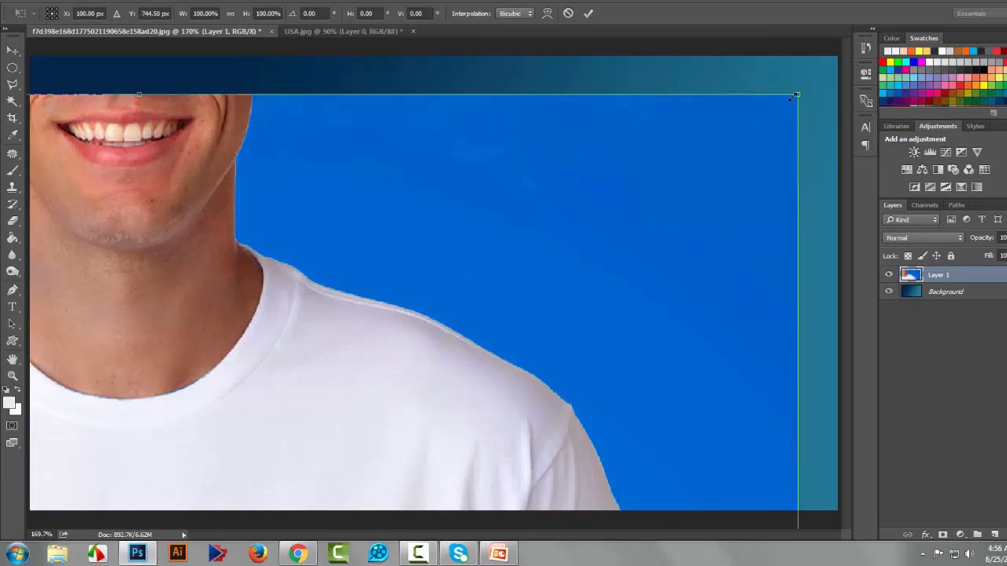
drag(795, 95, 409, 447)
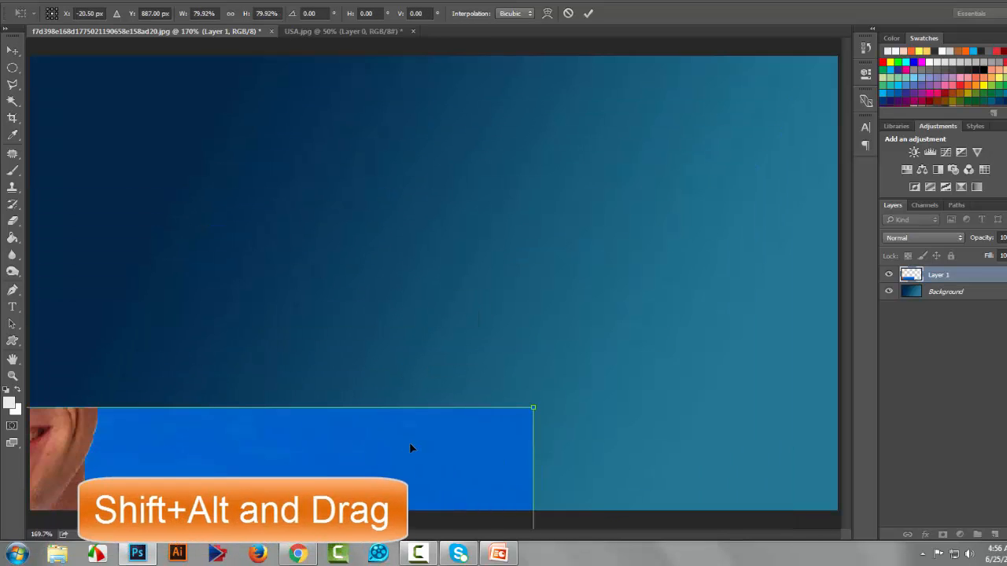
key(ctrl+z)
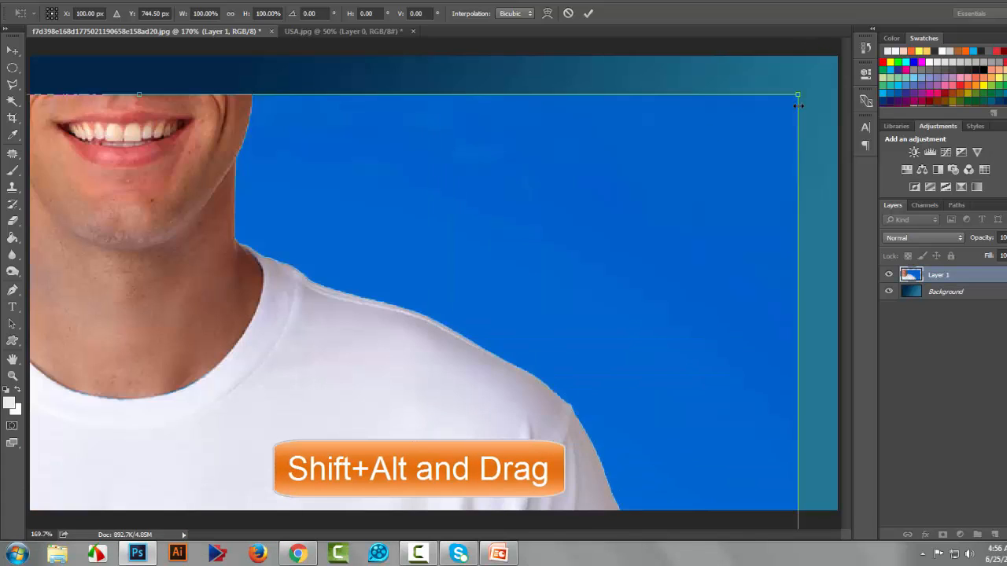
drag(751, 148, 417, 375)
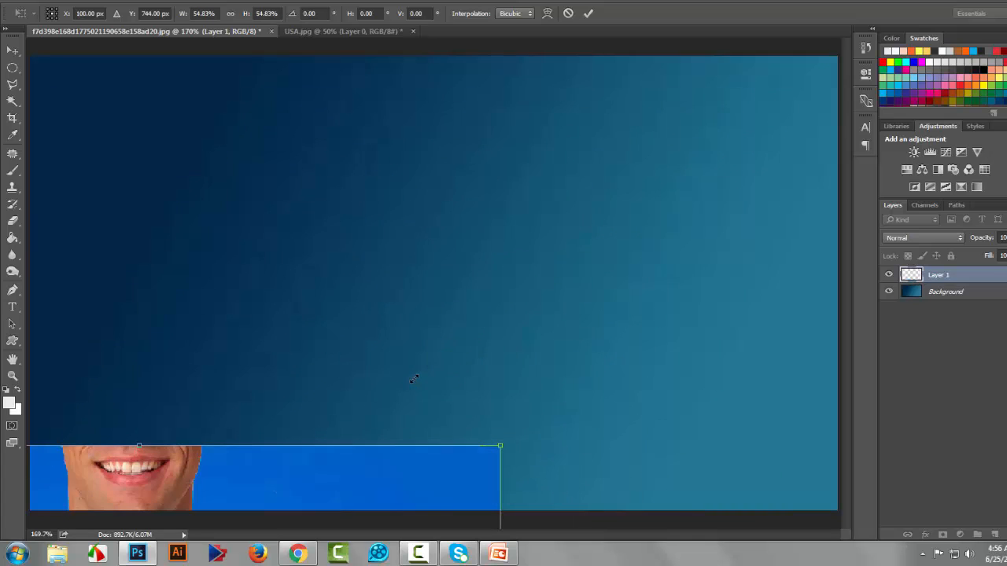
drag(389, 469, 658, 90)
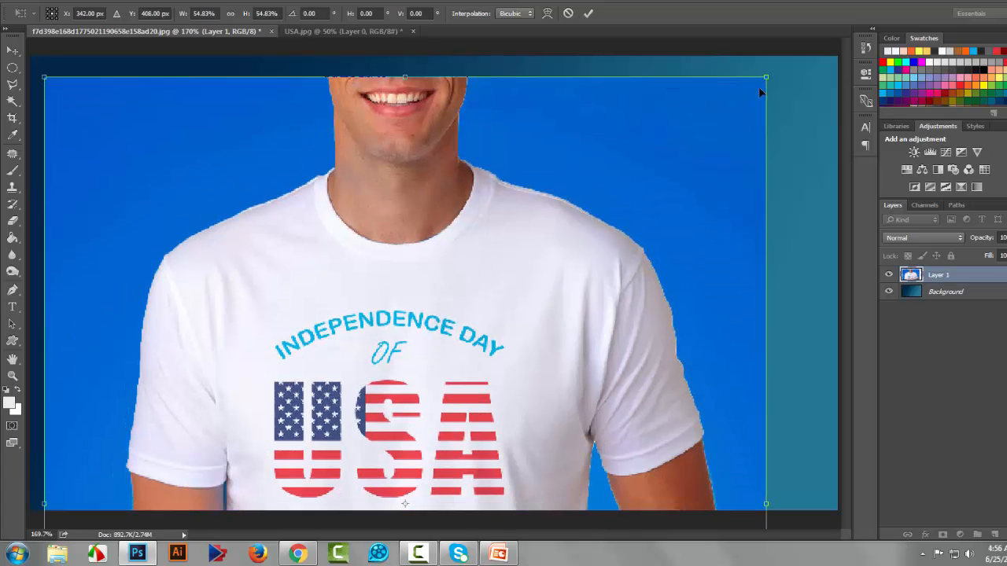
drag(662, 154, 630, 182)
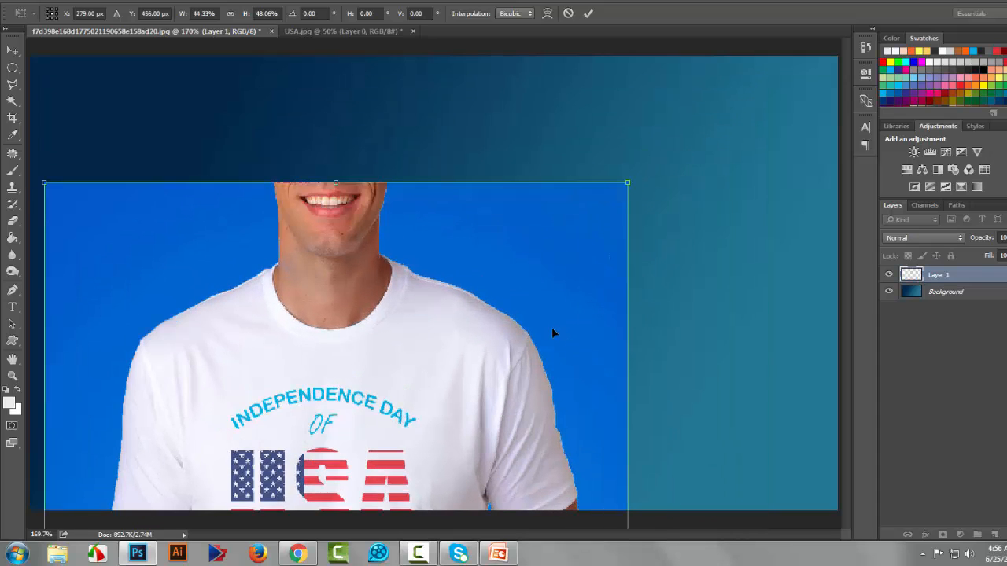
key(ctrl+z)
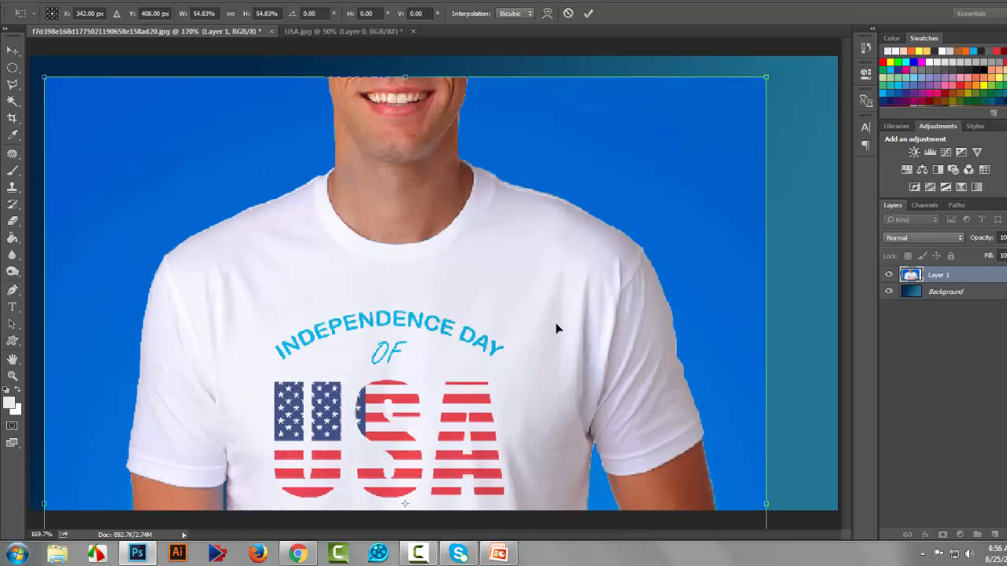
drag(765, 75, 528, 242)
drag(508, 357, 765, 156)
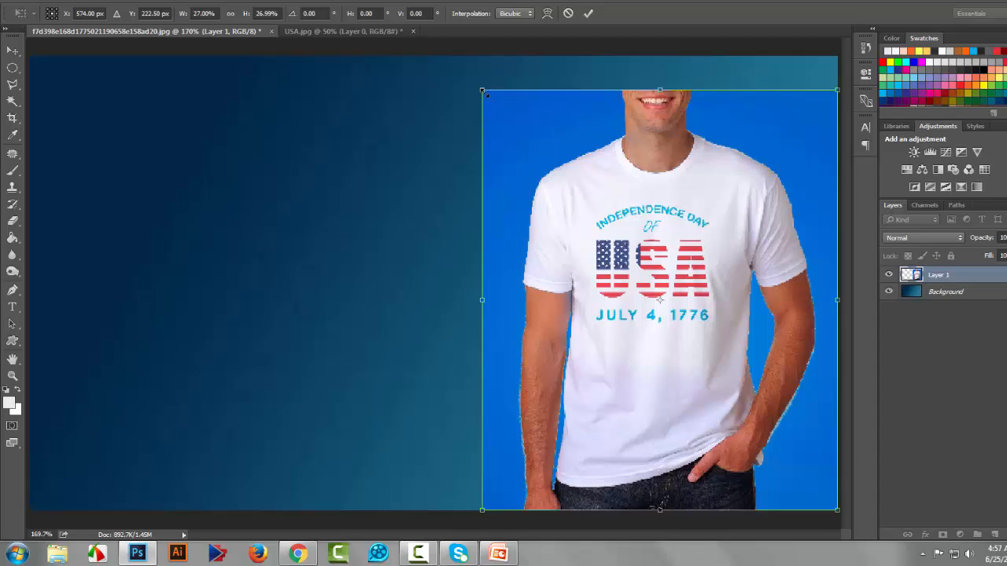
drag(485, 93, 455, 57)
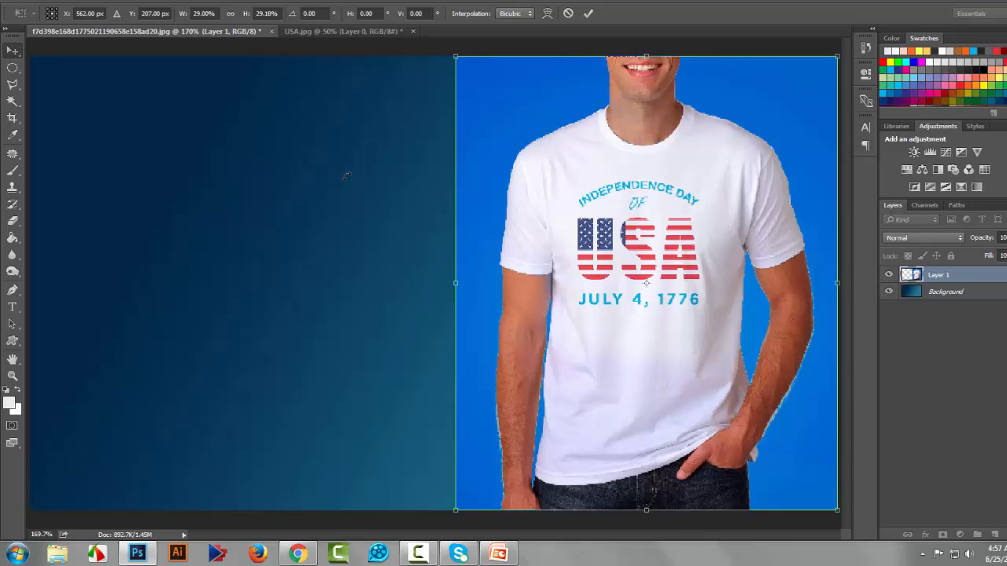
key(Return)
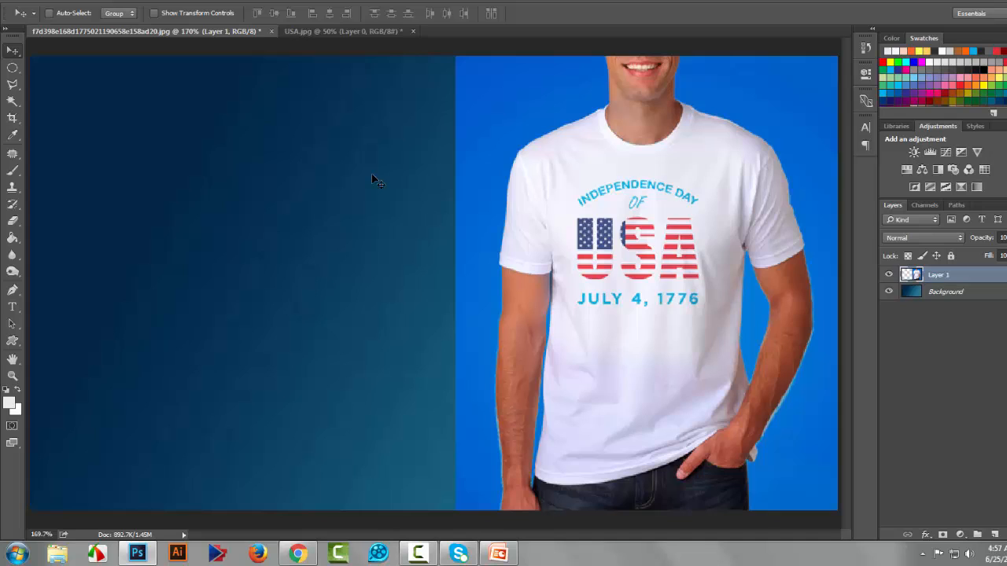
Erase the blue backdrop on Layer 1 beside the man's left-hand outline with a soft 97 px eraser, blending it into the gradient
ctrl+alt+click(381, 174)
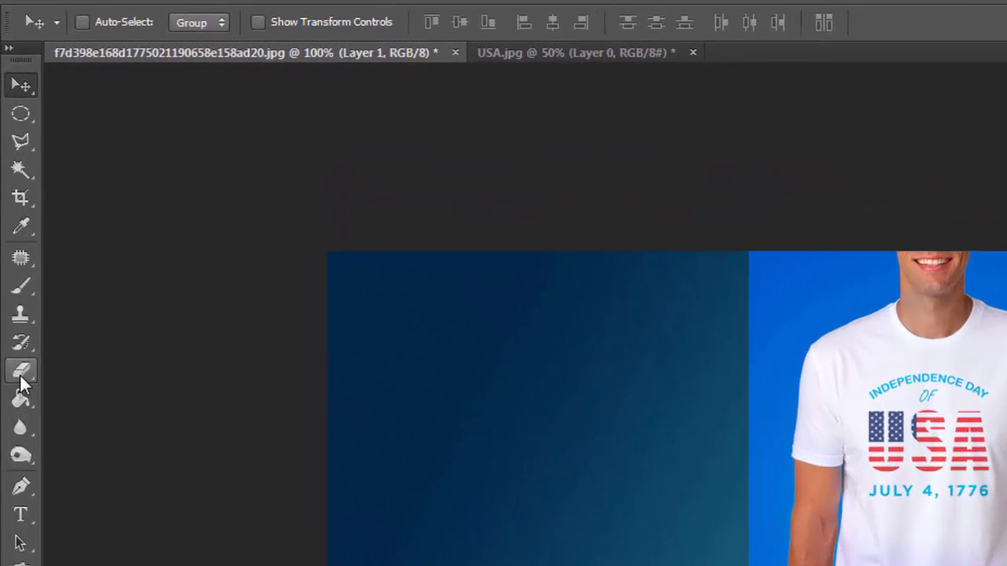
click(20, 373)
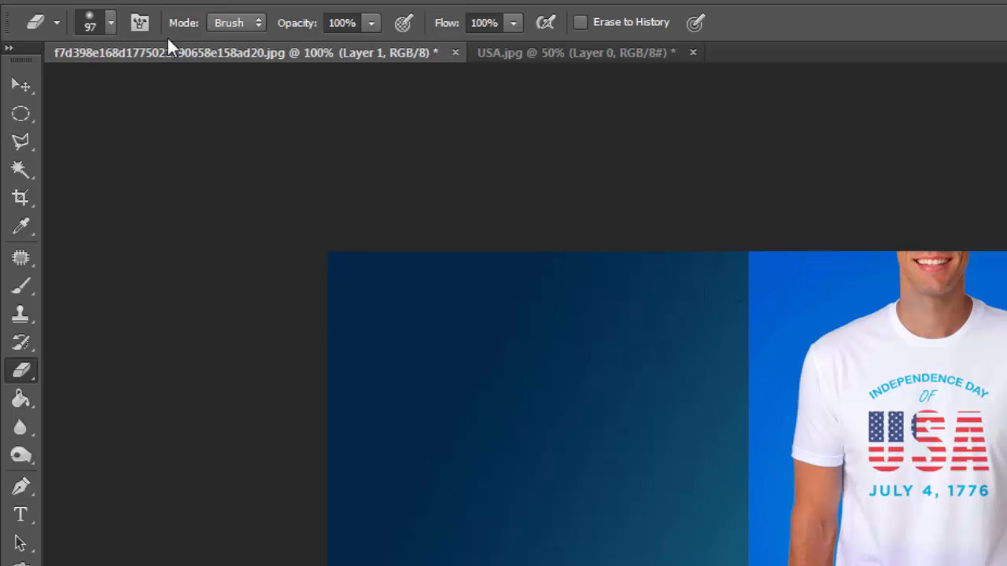
click(97, 22)
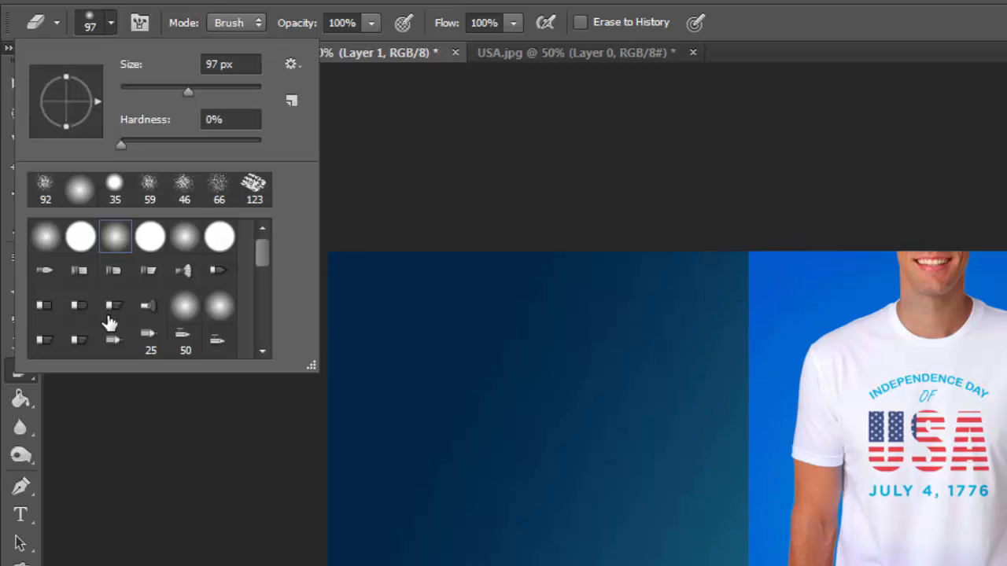
click(115, 247)
mouse_move(746, 265)
mouse_down()
mouse_move(703, 565)
mouse_move(607, 565)
mouse_up()
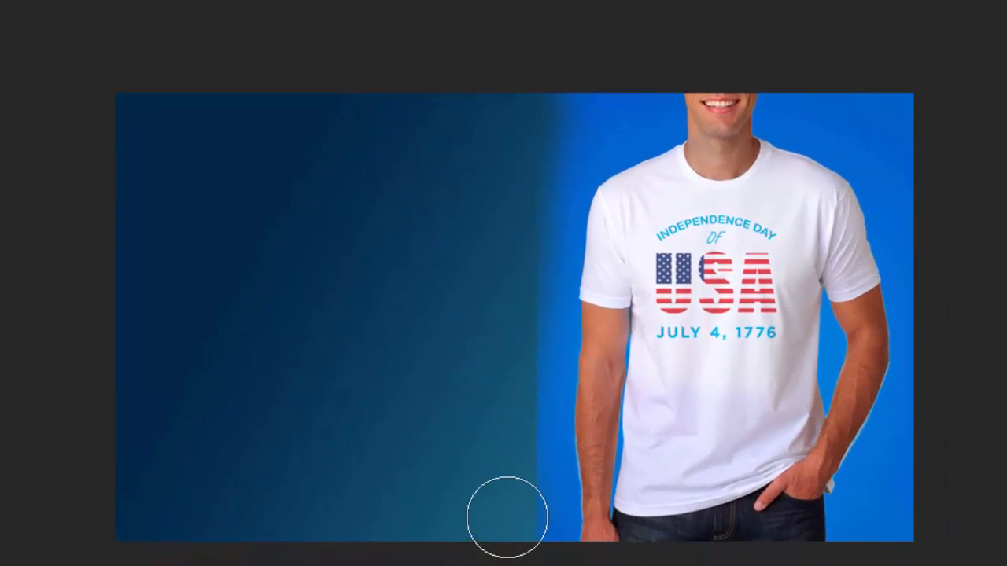
mouse_move(538, 129)
mouse_down()
mouse_move(576, 71)
mouse_move(591, 67)
mouse_move(619, 78)
mouse_move(591, 113)
mouse_move(633, 102)
mouse_move(557, 155)
mouse_move(530, 204)
mouse_move(520, 507)
mouse_up()
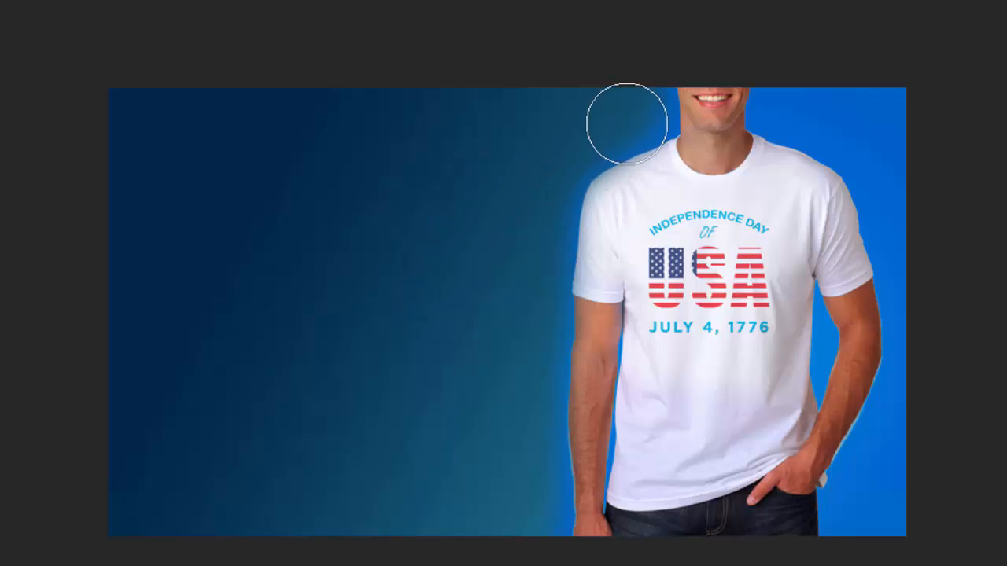
mouse_move(636, 108)
mouse_down()
mouse_move(550, 176)
mouse_move(533, 207)
mouse_move(530, 360)
mouse_move(499, 519)
mouse_up()
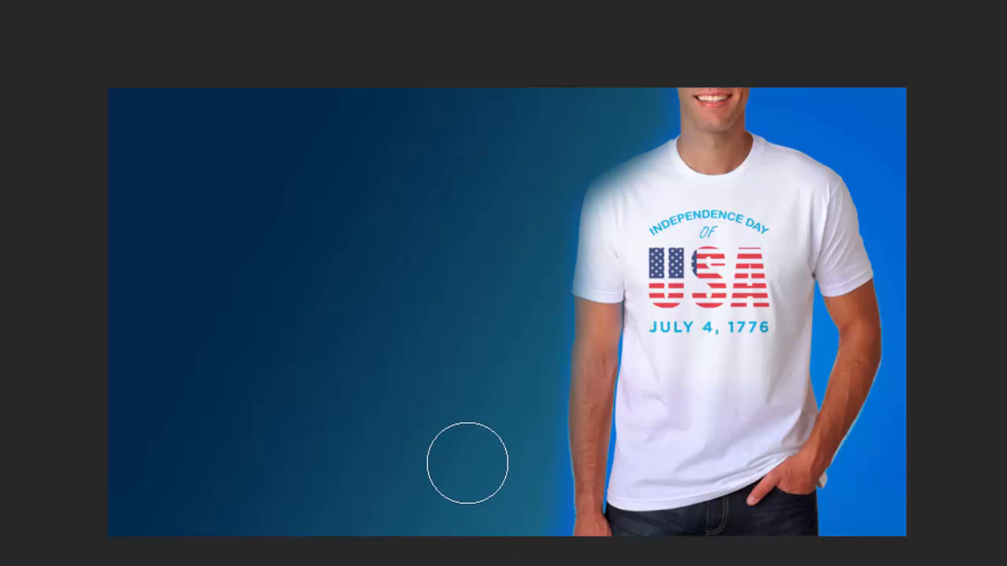
key(ctrl+z)
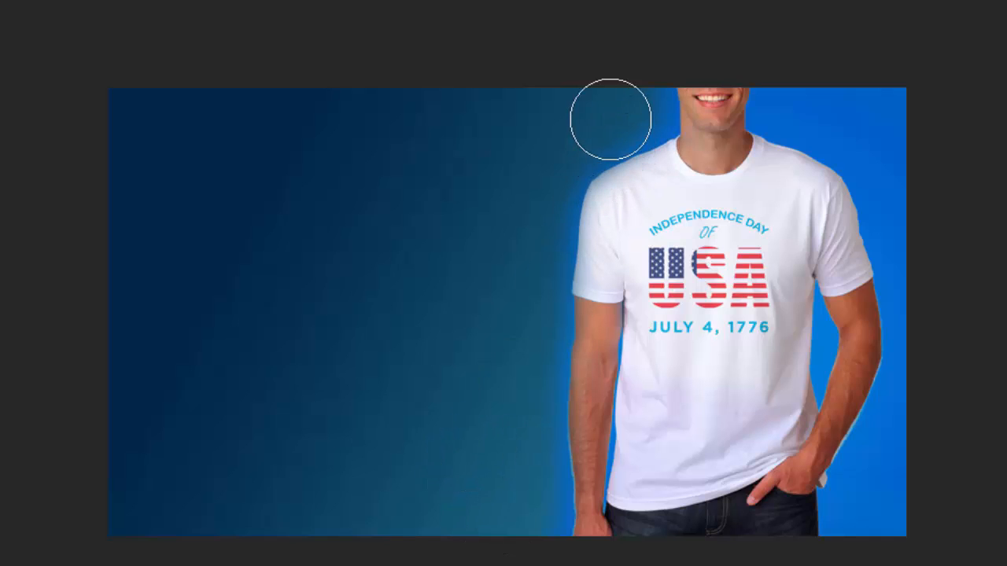
mouse_move(631, 112)
mouse_down()
mouse_move(573, 128)
mouse_move(562, 143)
mouse_up()
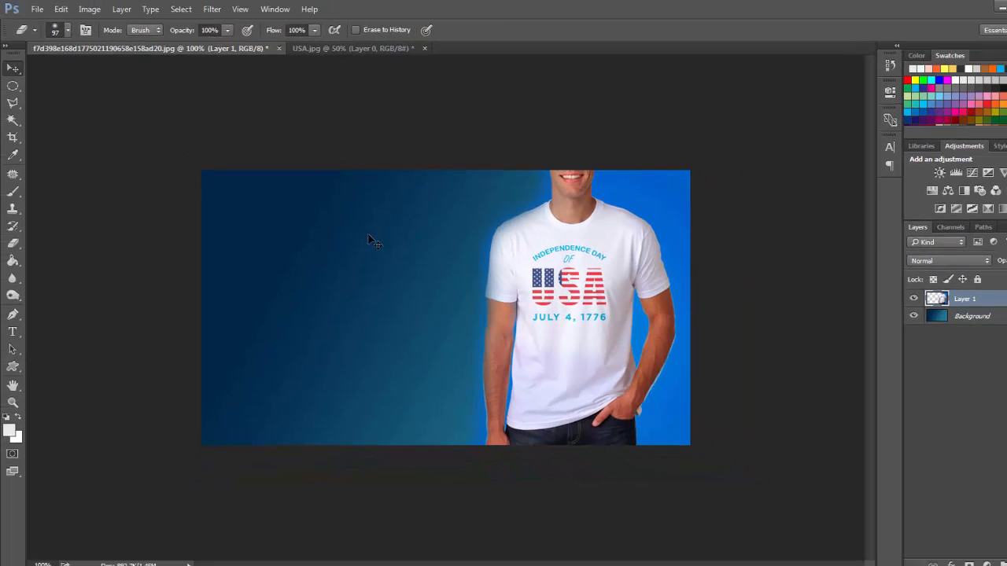
key(v)
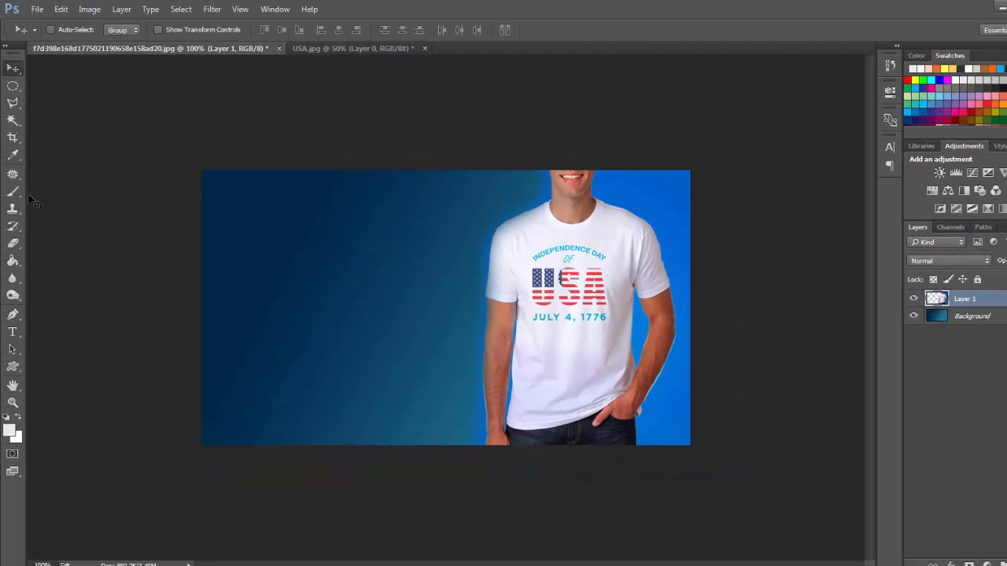
Add the text "Limited" at 60 pt on the empty gradient area beside the man
click(12, 332)
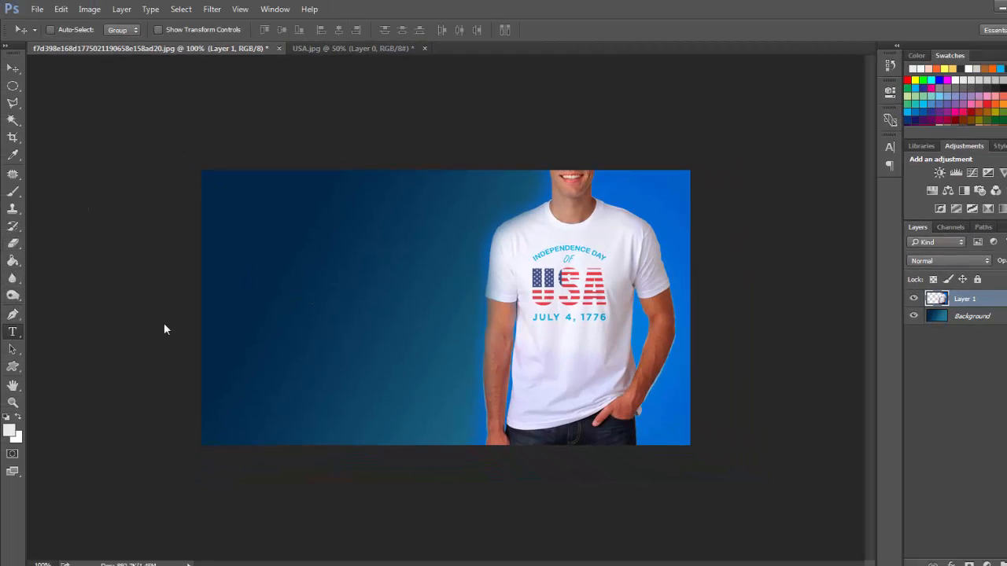
click(282, 255)
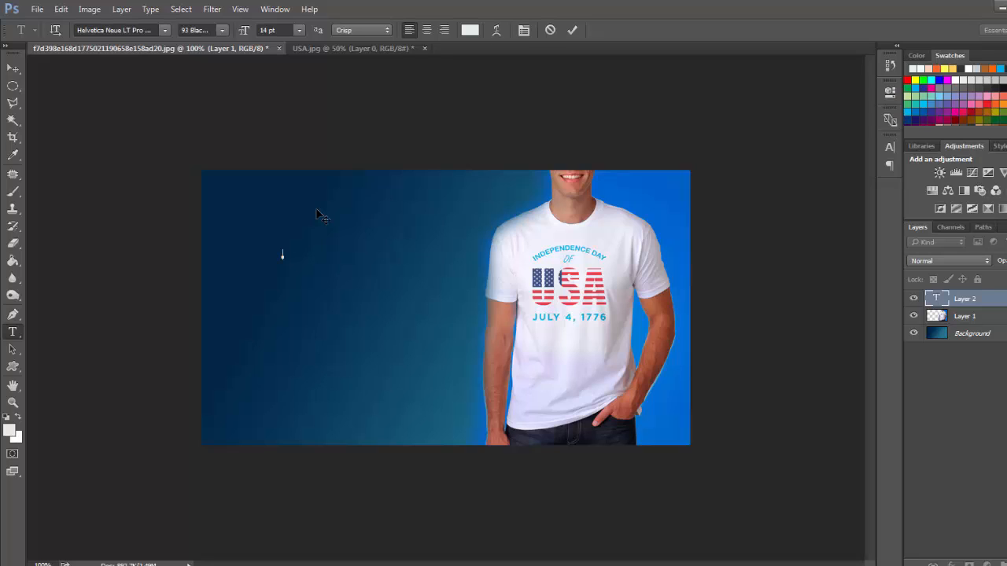
click(299, 31)
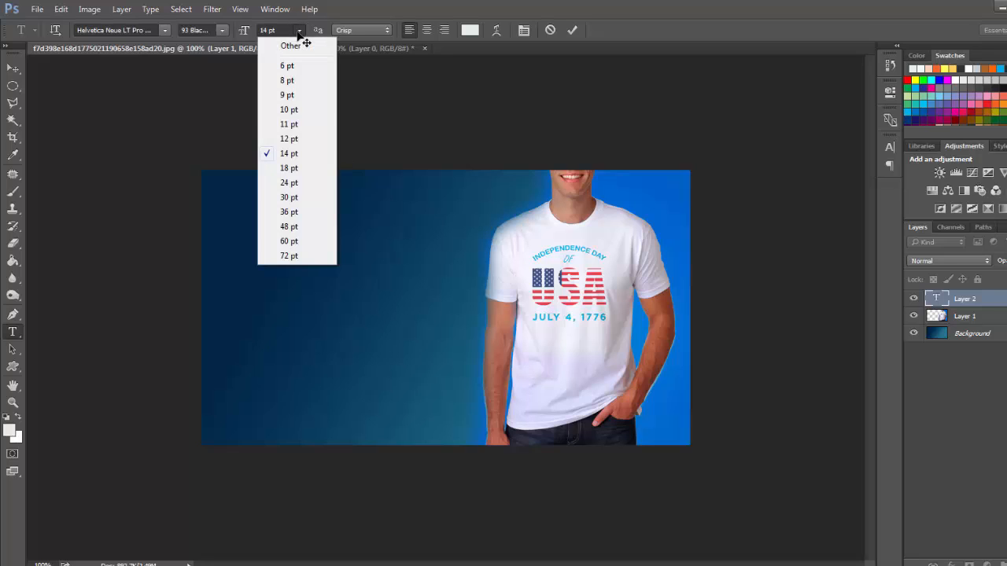
click(288, 242)
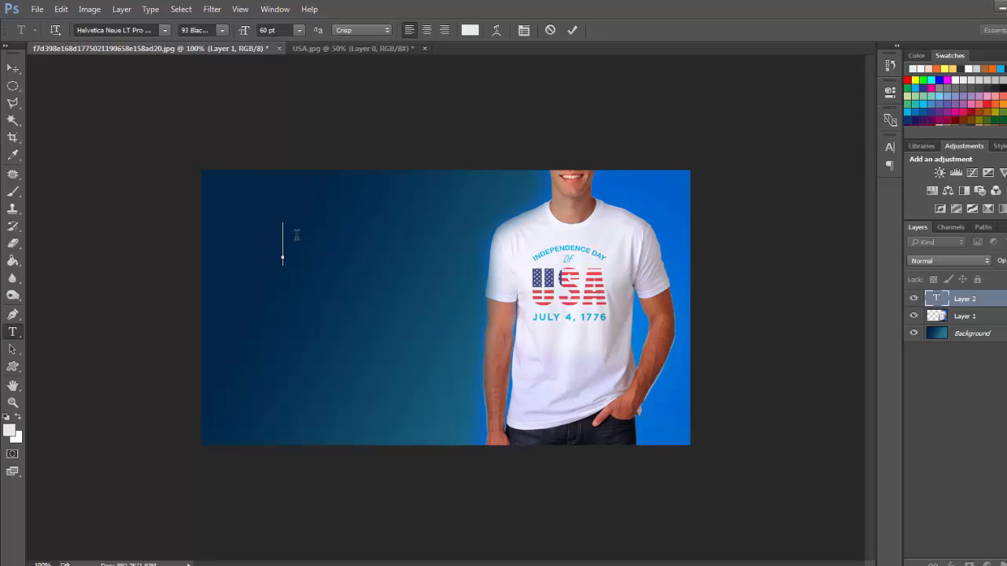
text(Limited)
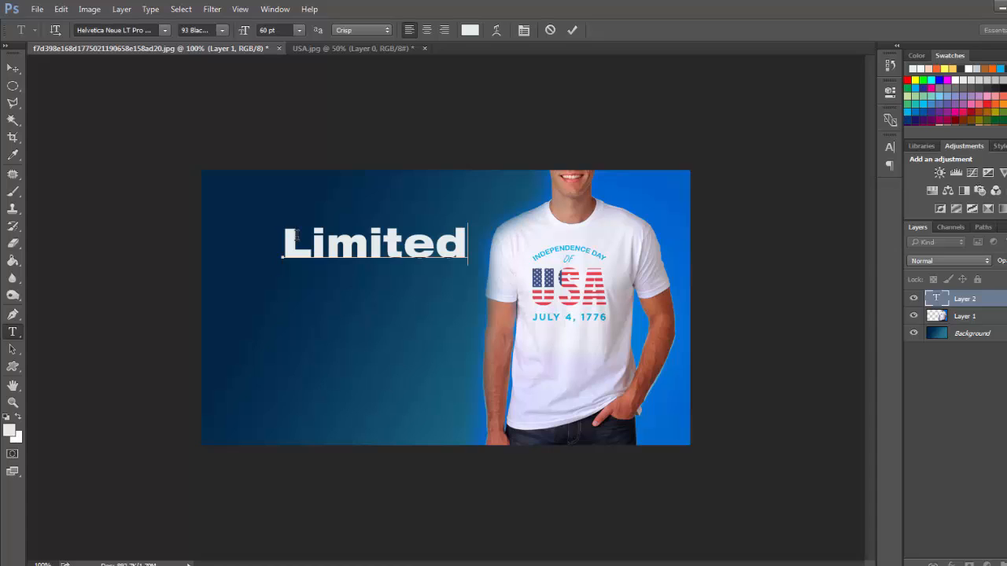
click(13, 69)
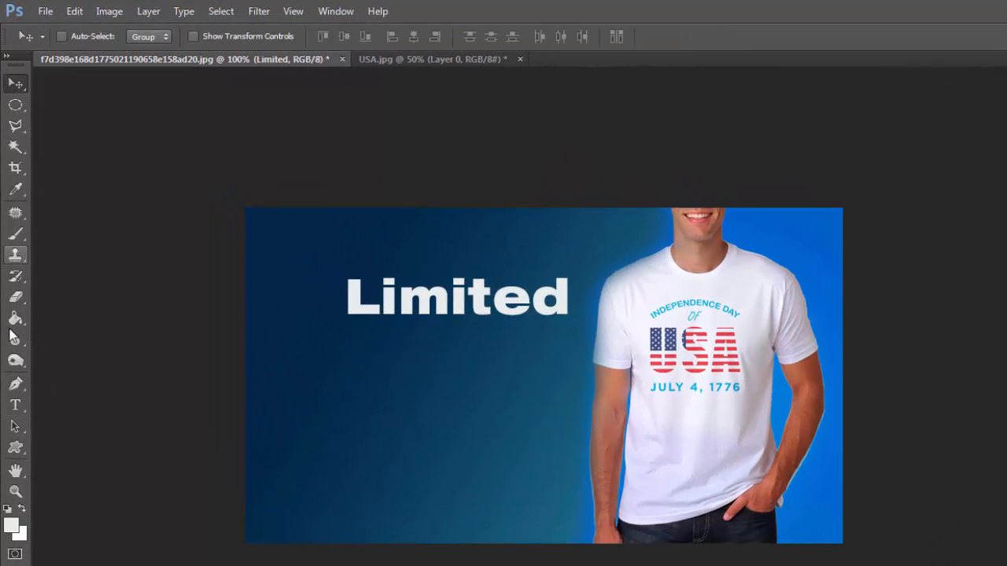
Add the text "Addition" below "Limited" as a separate layer and shift it left, away from the man's arm
click(17, 407)
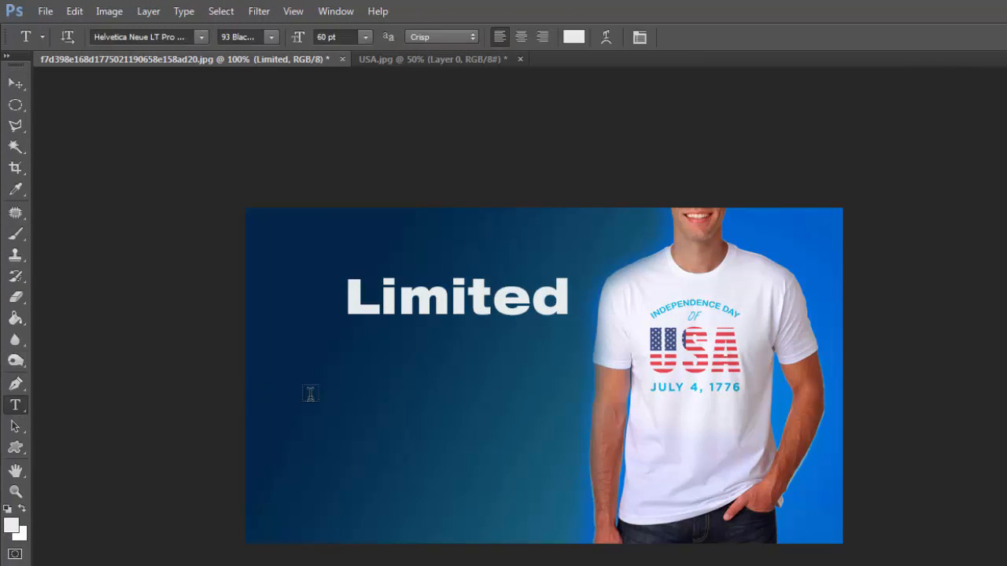
click(338, 391)
text(A)
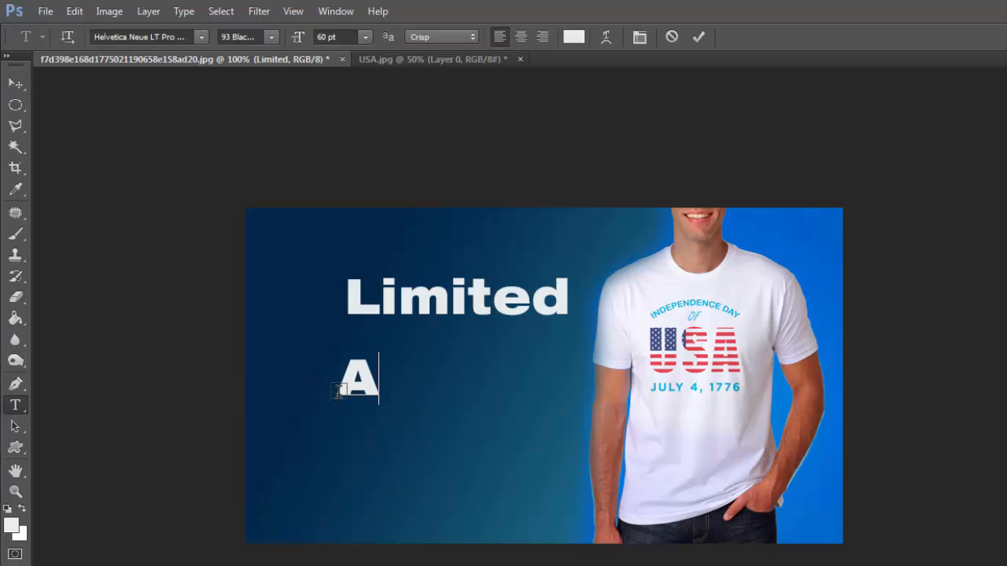
text(ddition)
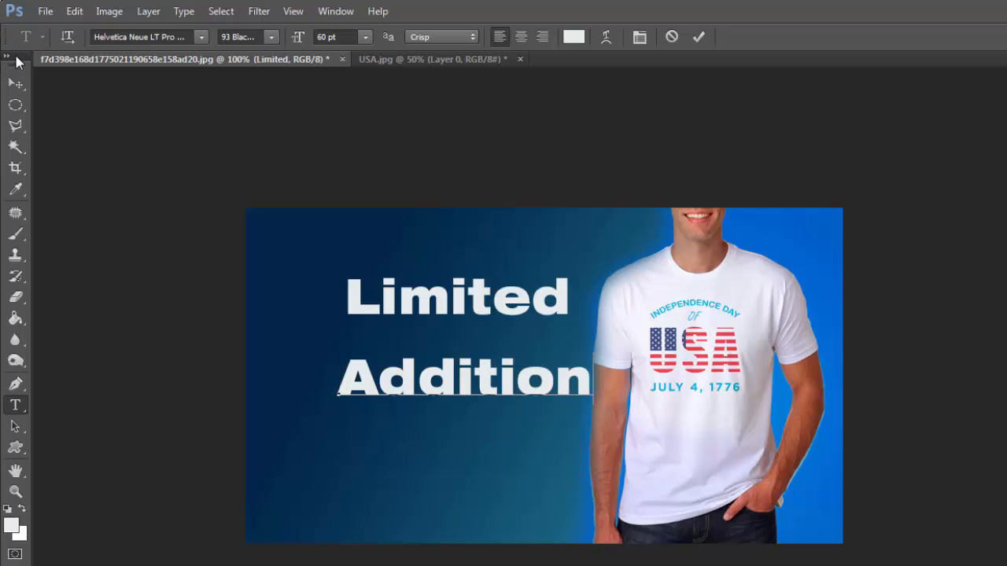
click(16, 83)
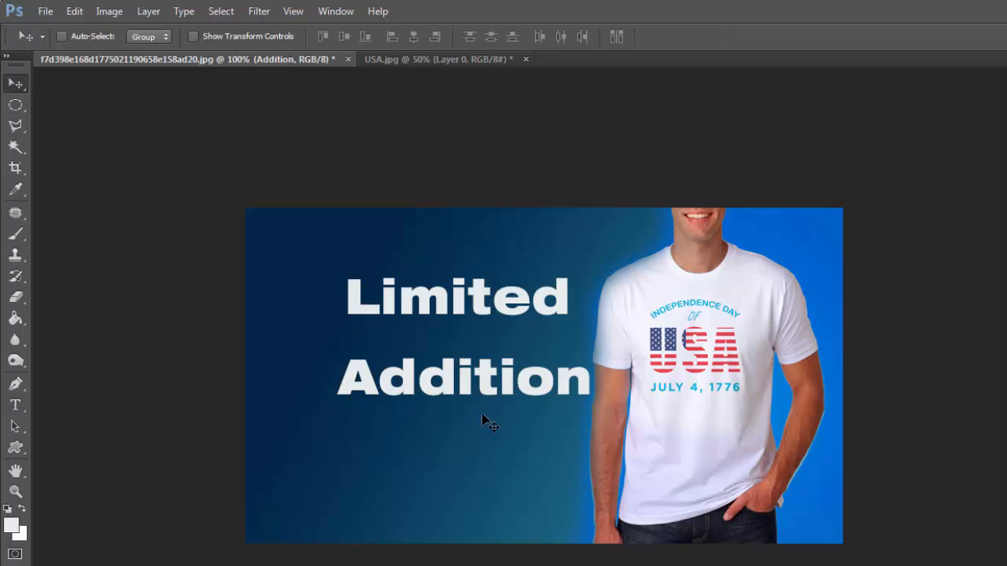
drag(450, 389, 383, 389)
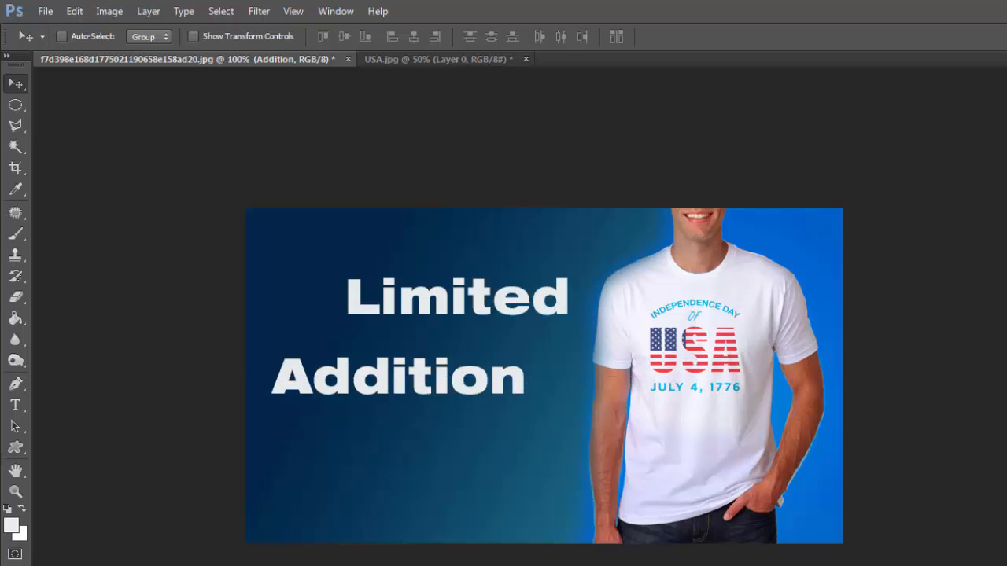
double_click(456, 297)
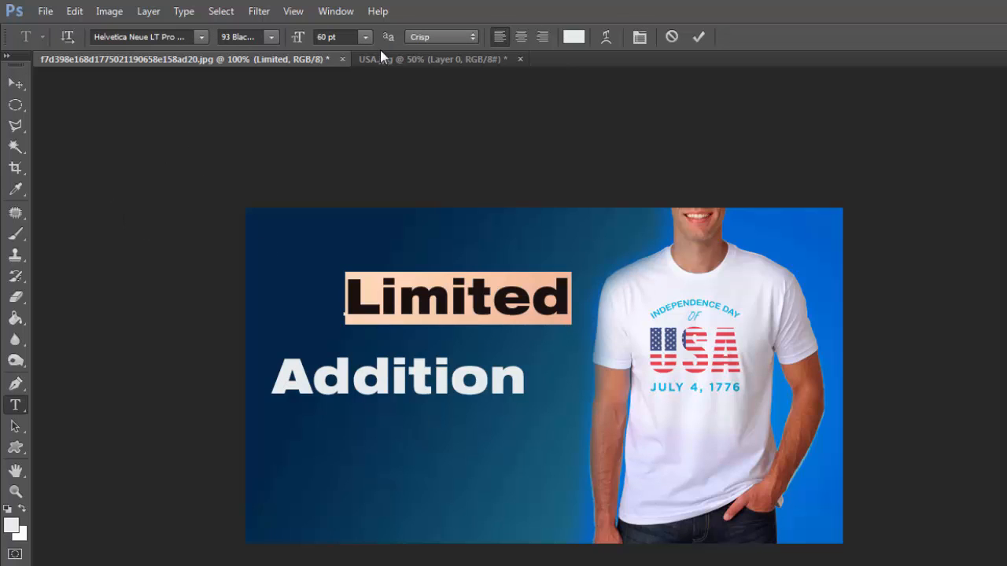
click(575, 37)
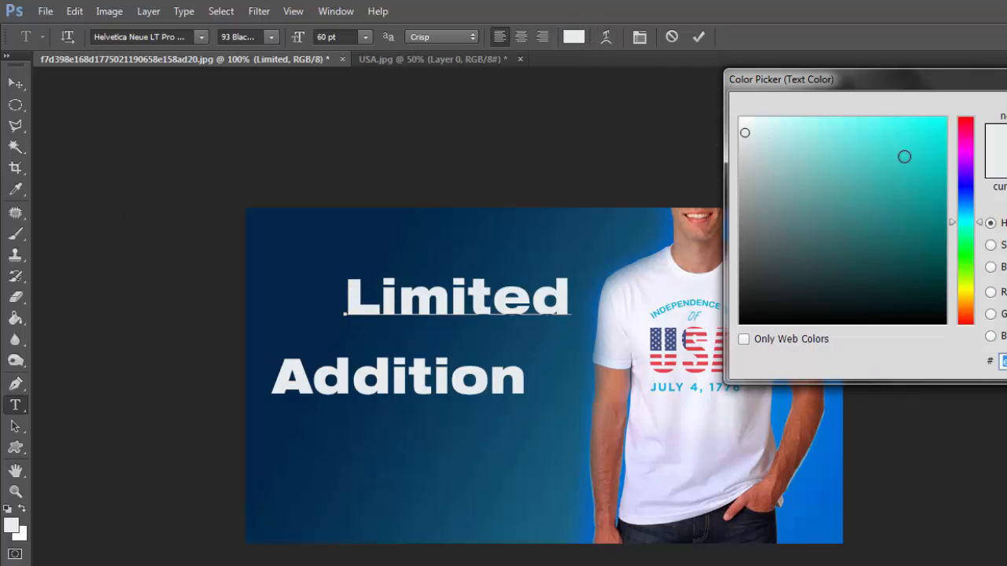
key(Return)
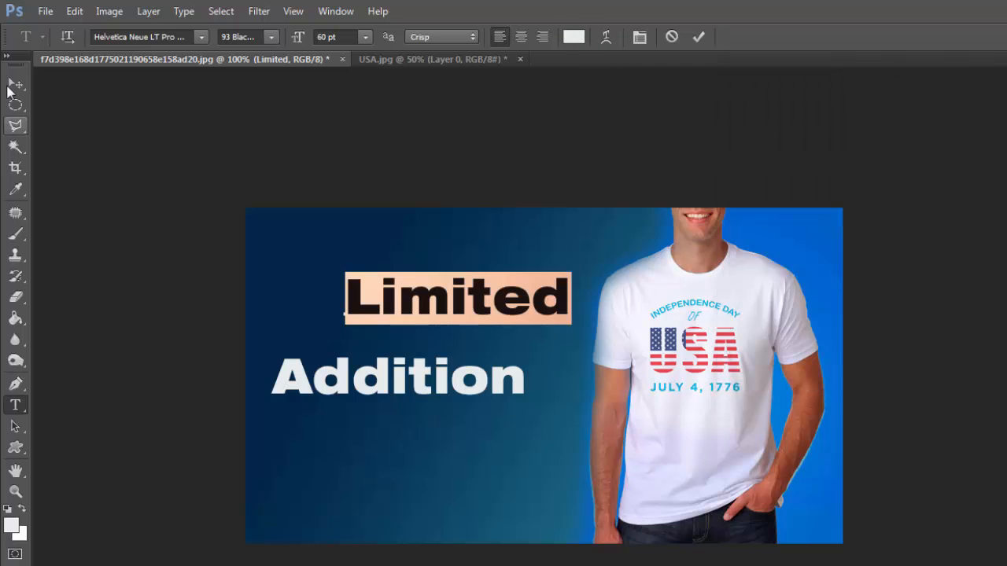
click(15, 83)
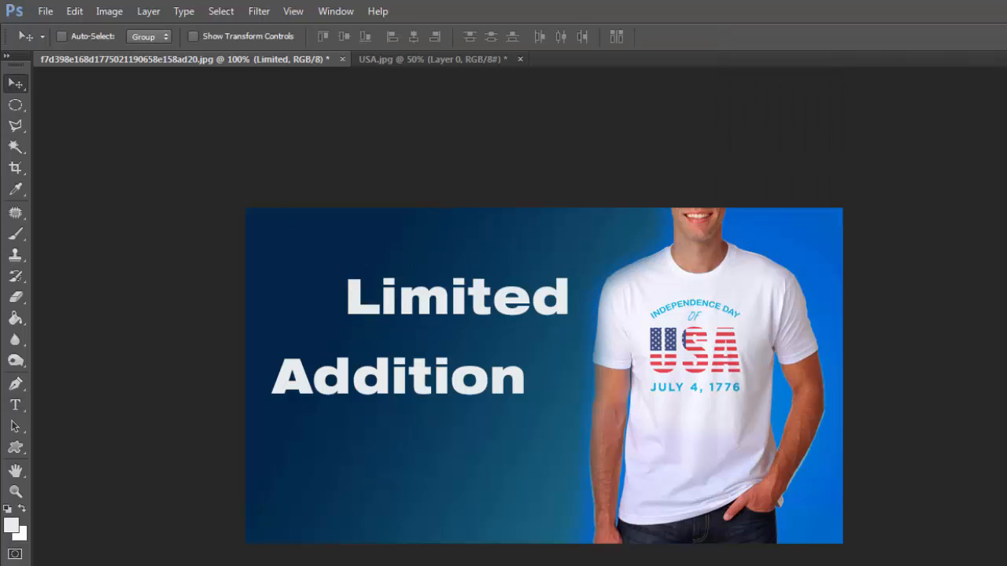
Reduce the "Limited" text to 42 pt and move it up toward the canvas's upper-left area
double_click(1006, 393)
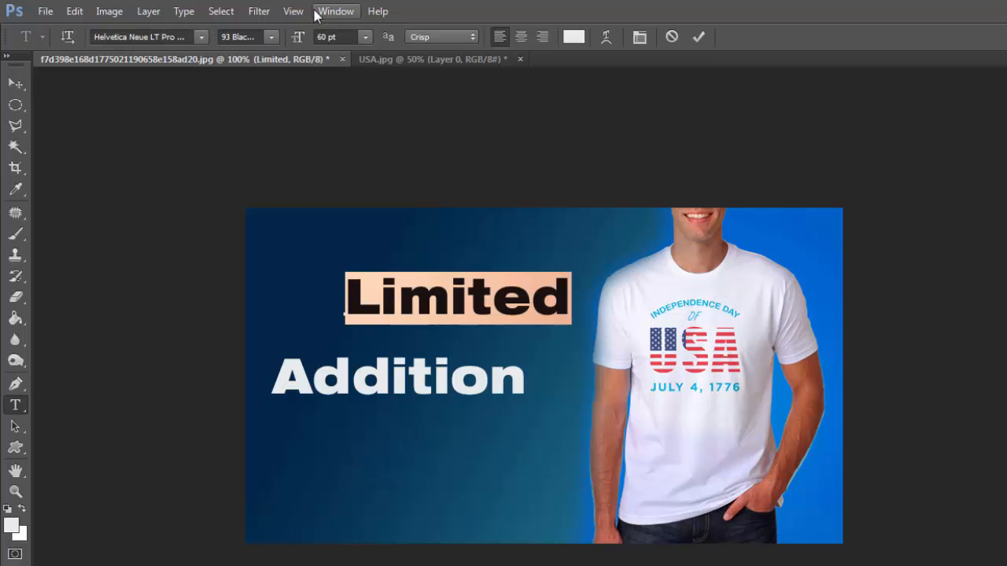
click(326, 41)
scroll(325, 41, up, 4)
scroll(326, 40, down, 15)
scroll(326, 41, down, 7)
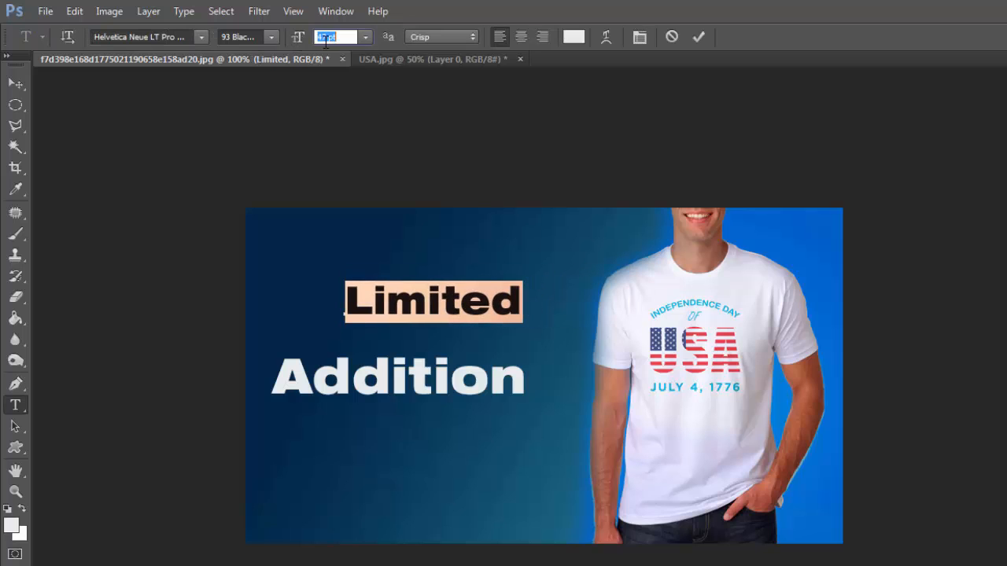
drag(521, 367, 486, 313)
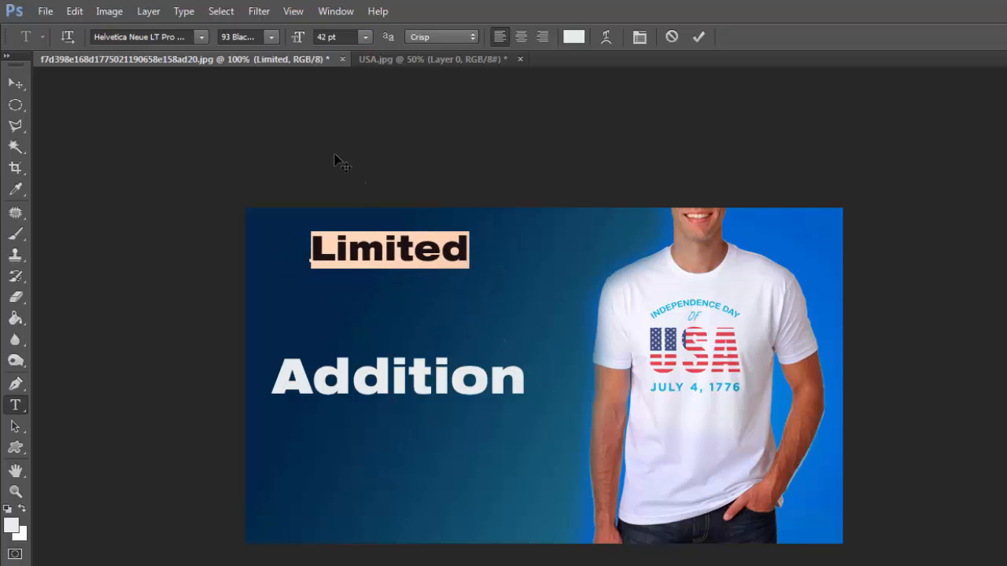
Change the font of the "Limited" text to Helvetica Rounded LT in the Black style
click(166, 36)
scroll(167, 35, down, 1)
scroll(167, 36, down, 3)
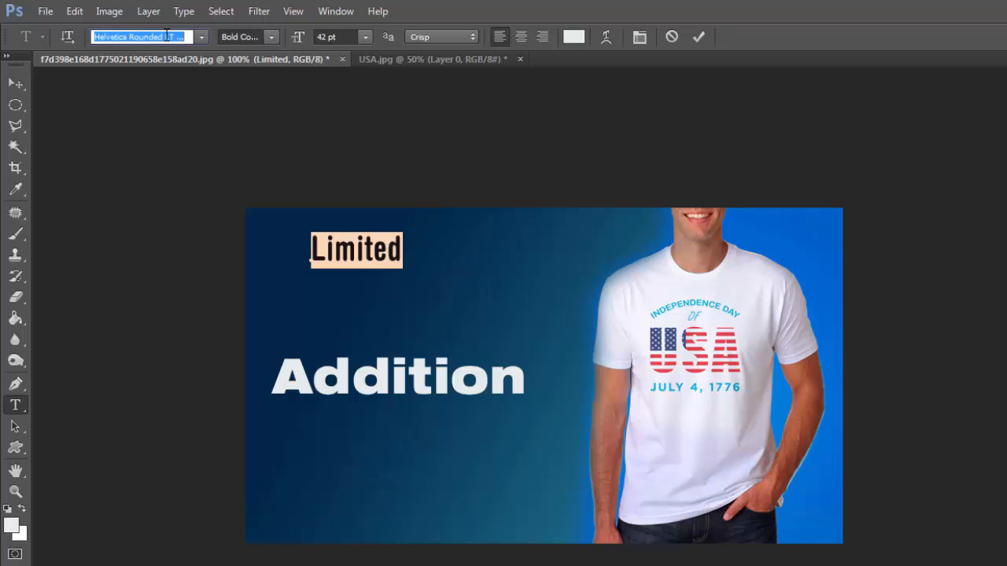
scroll(167, 36, up, 4)
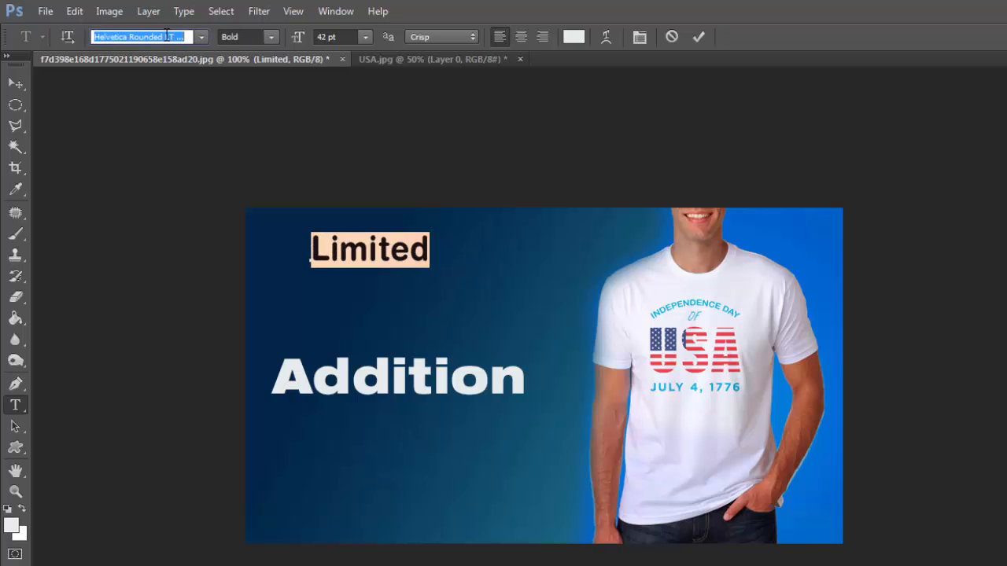
scroll(167, 33, down, 2)
scroll(167, 34, up, 1)
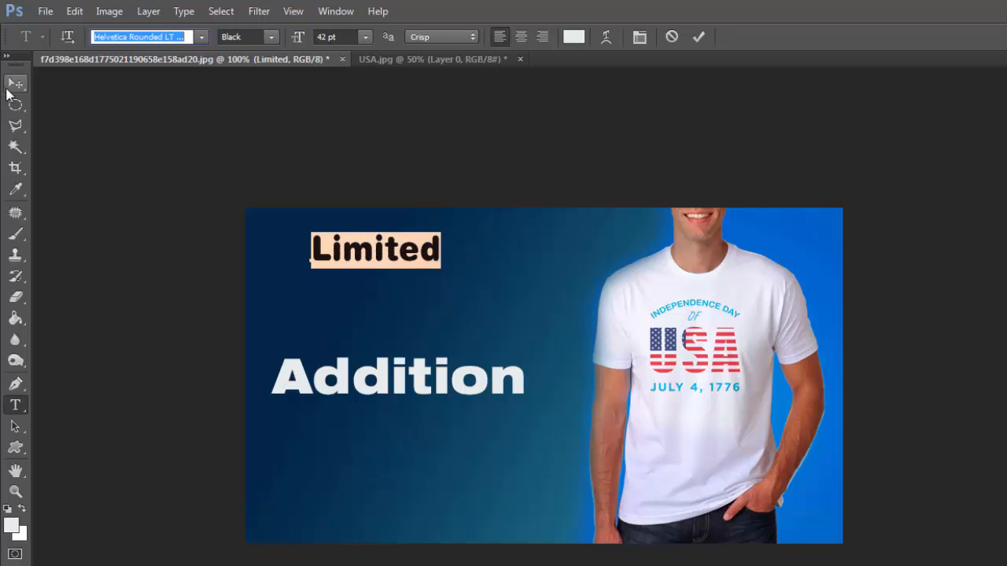
click(15, 83)
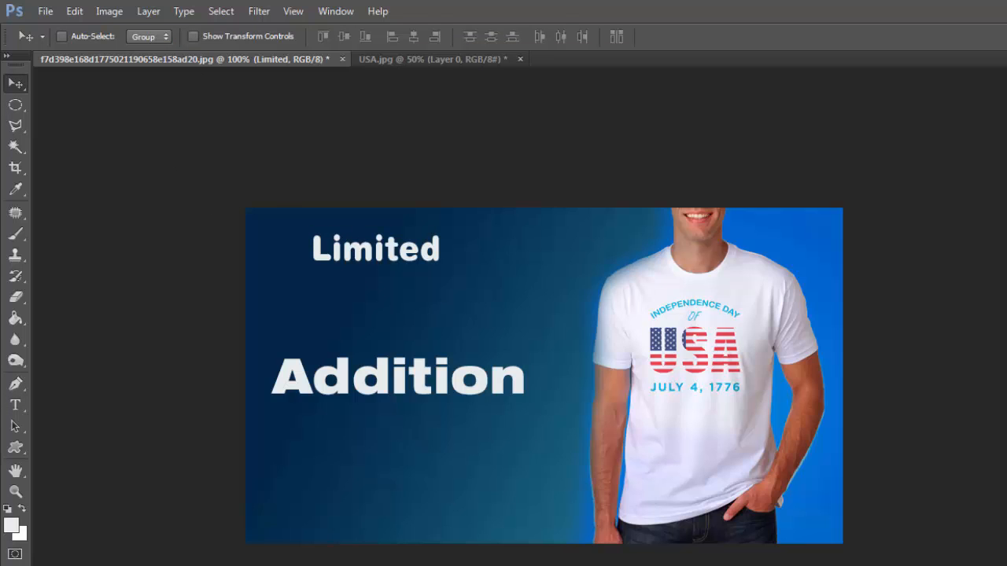
Reduce the "Addition" text to 39 pt and place it directly beneath "Limited"
double_click(399, 378)
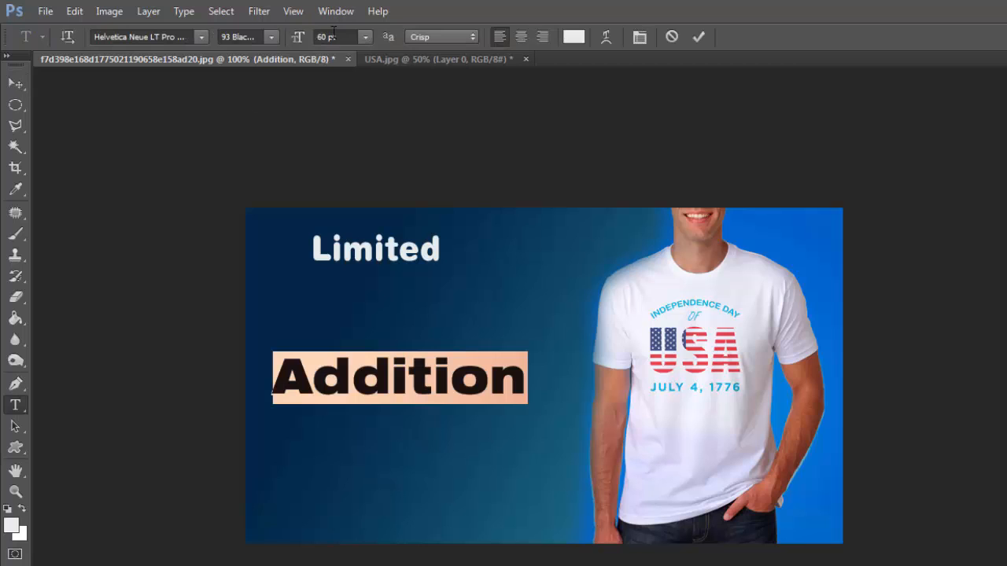
click(334, 31)
scroll(333, 32, down, 18)
scroll(334, 32, down, 3)
drag(510, 449, 531, 348)
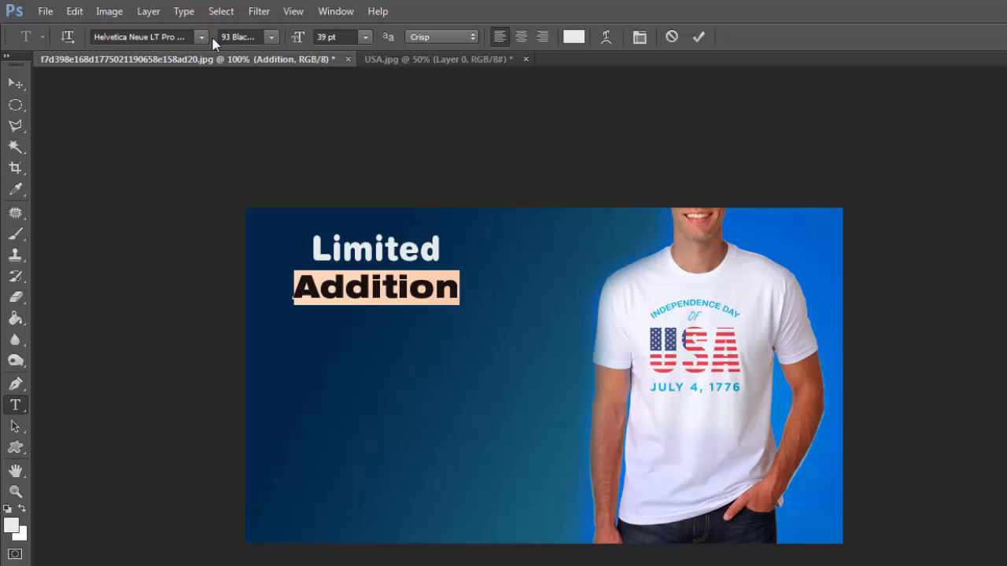
click(15, 82)
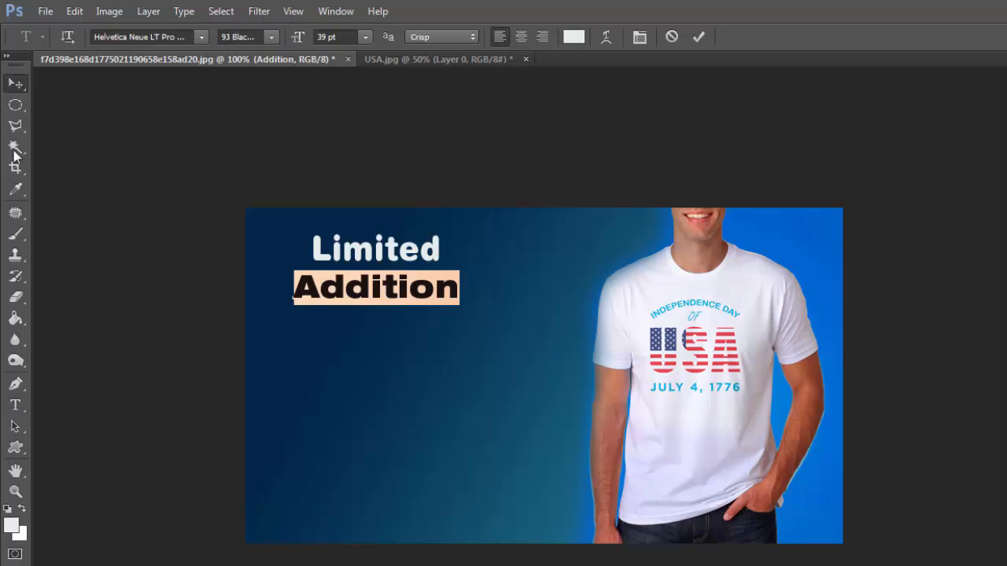
Create a new layer for brush painting and set the foreground color to yellow #f6f30e
click(16, 234)
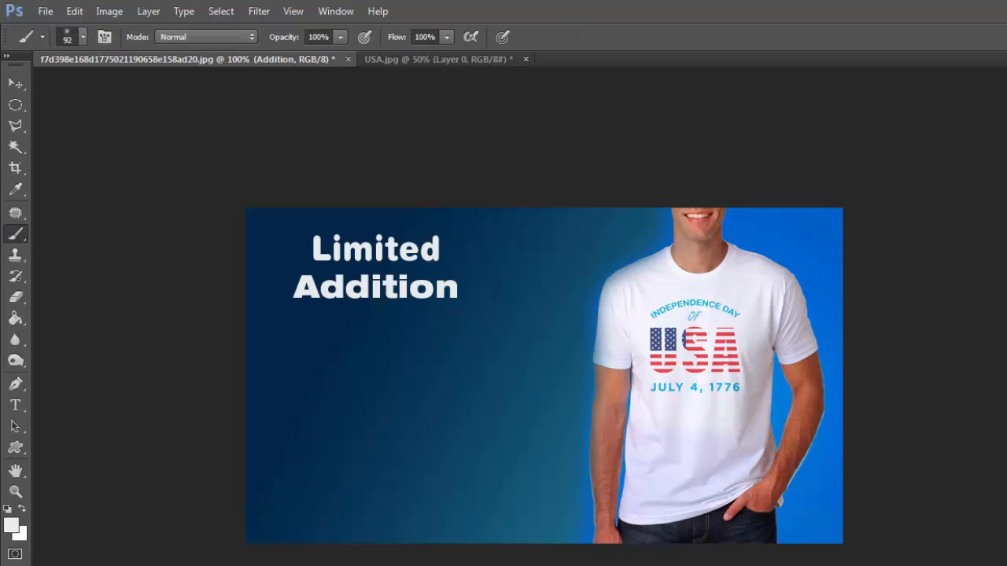
key(ctrl+shift+alt+n)
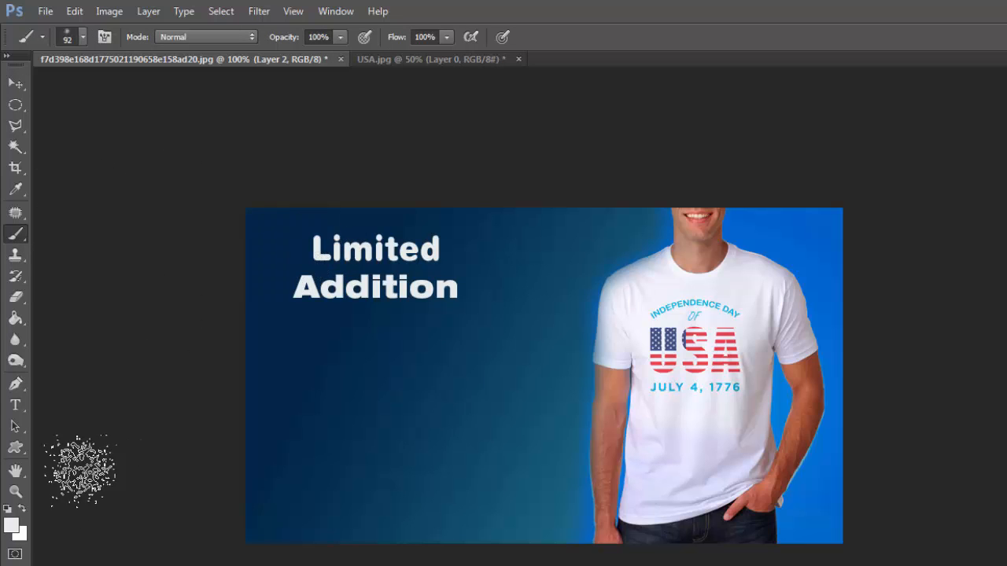
click(12, 526)
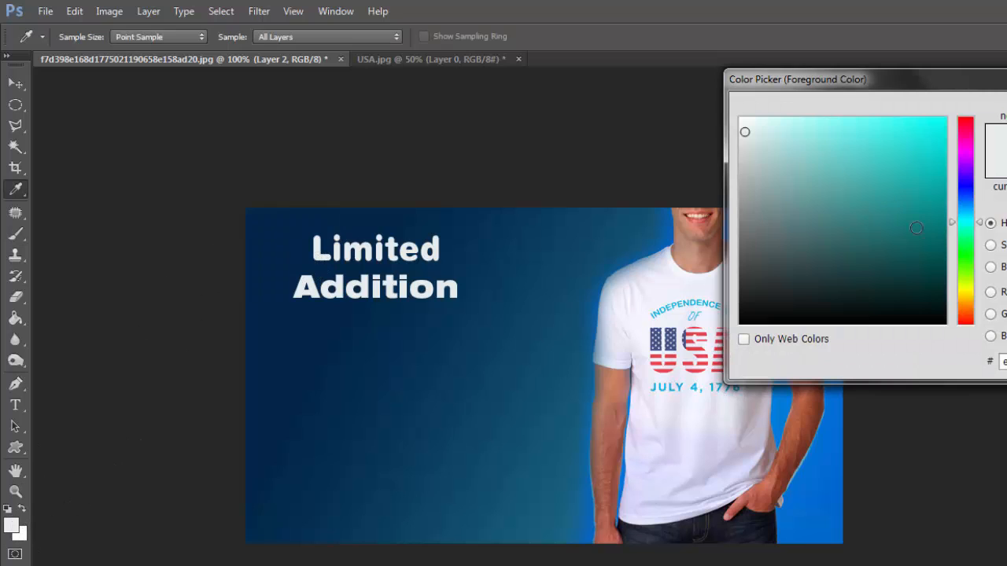
drag(973, 287, 973, 294)
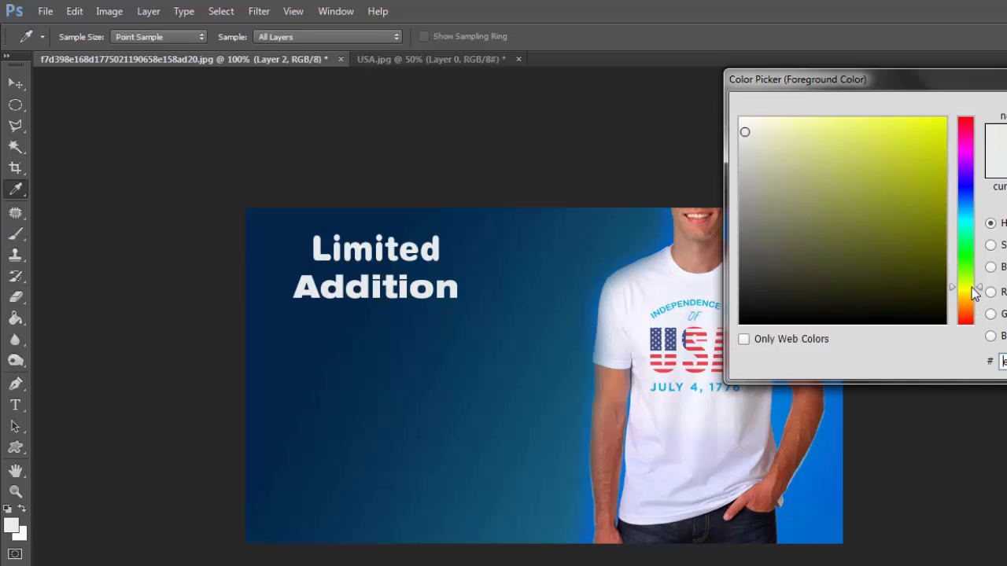
click(932, 127)
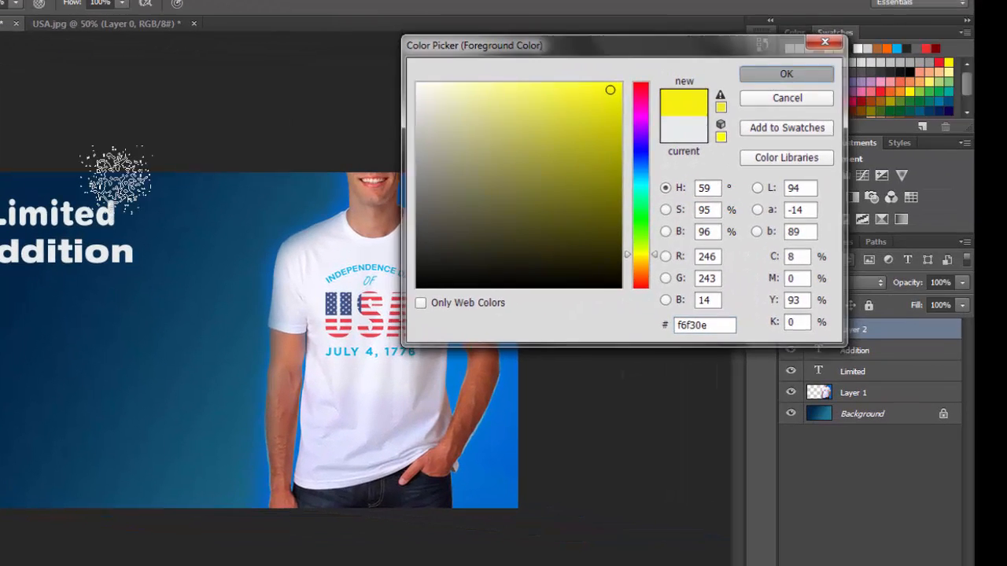
click(813, 82)
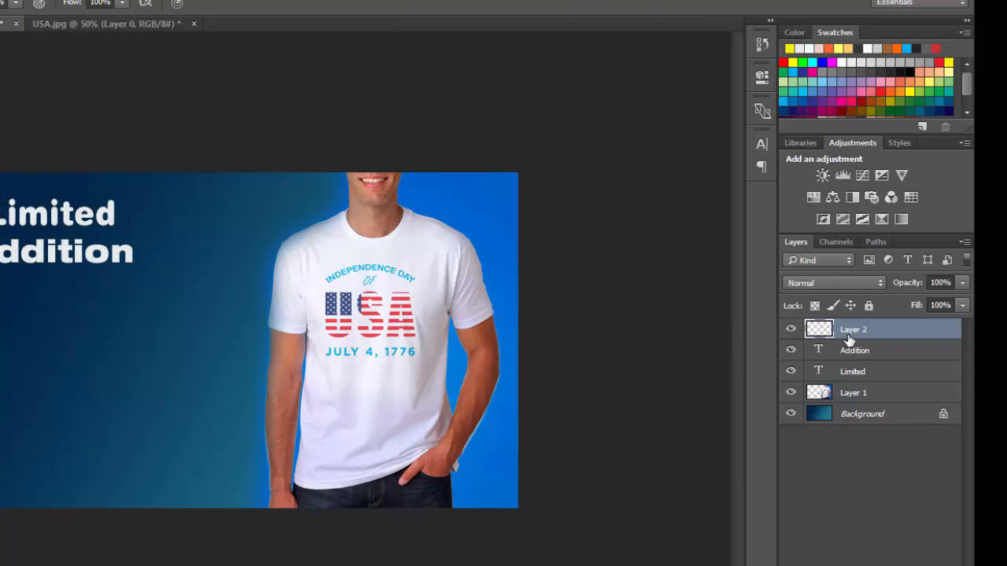
Move Layer 2 below both text layers and paint a rough yellow patch behind "Limited" and "Addition" with the 92 px brush
drag(850, 340, 849, 379)
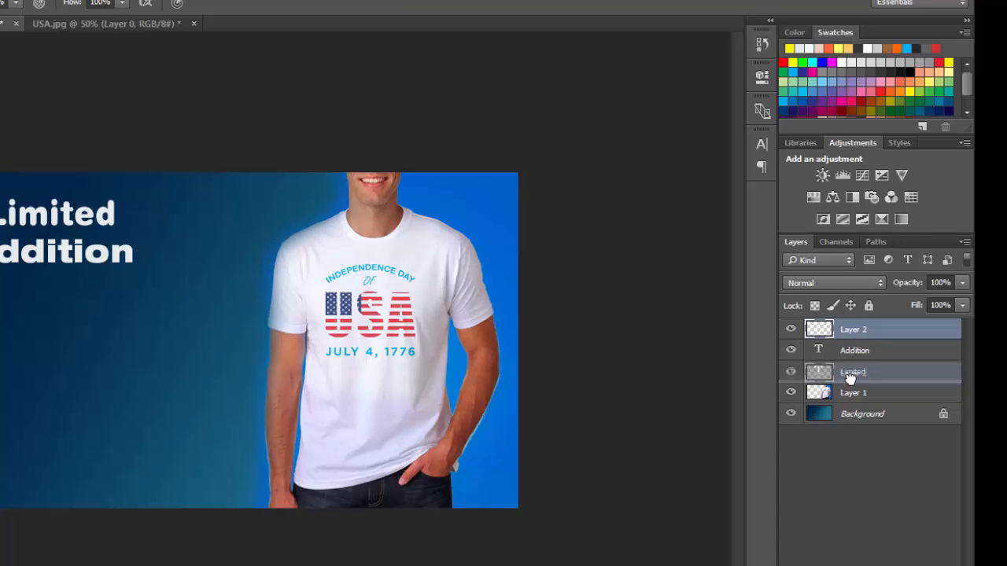
drag(850, 378, 849, 389)
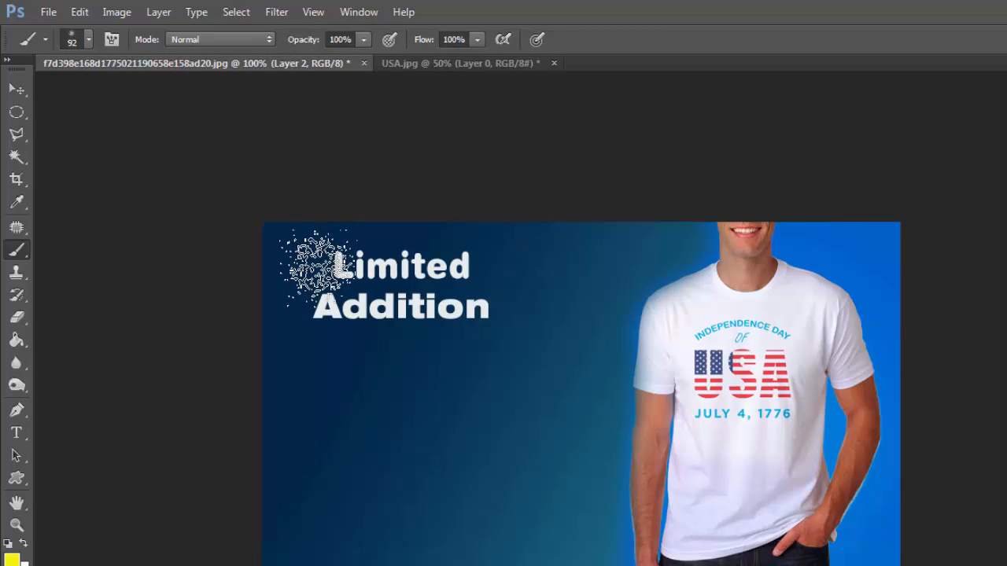
drag(315, 267, 481, 268)
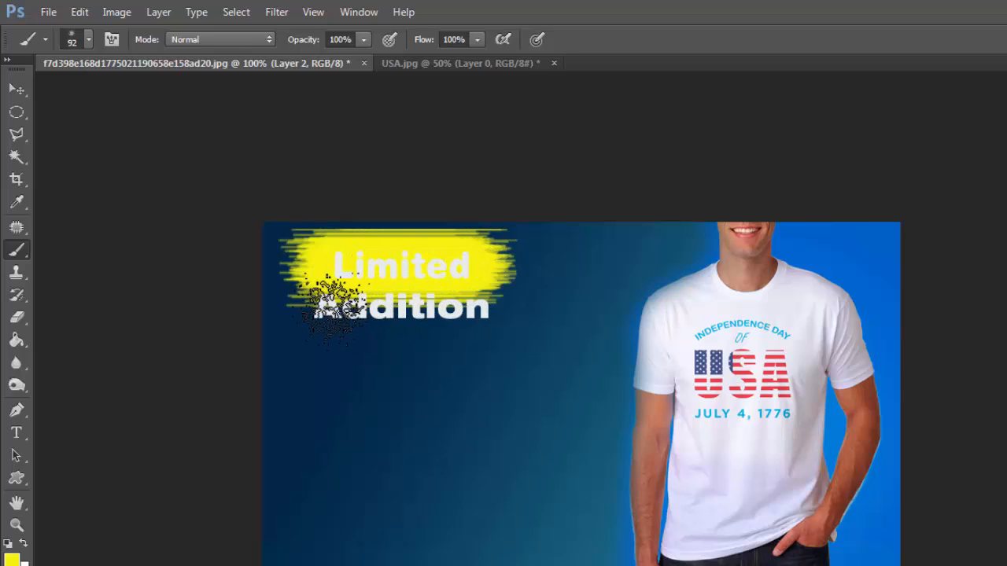
mouse_move(325, 305)
mouse_down()
mouse_move(364, 314)
mouse_move(506, 310)
mouse_up()
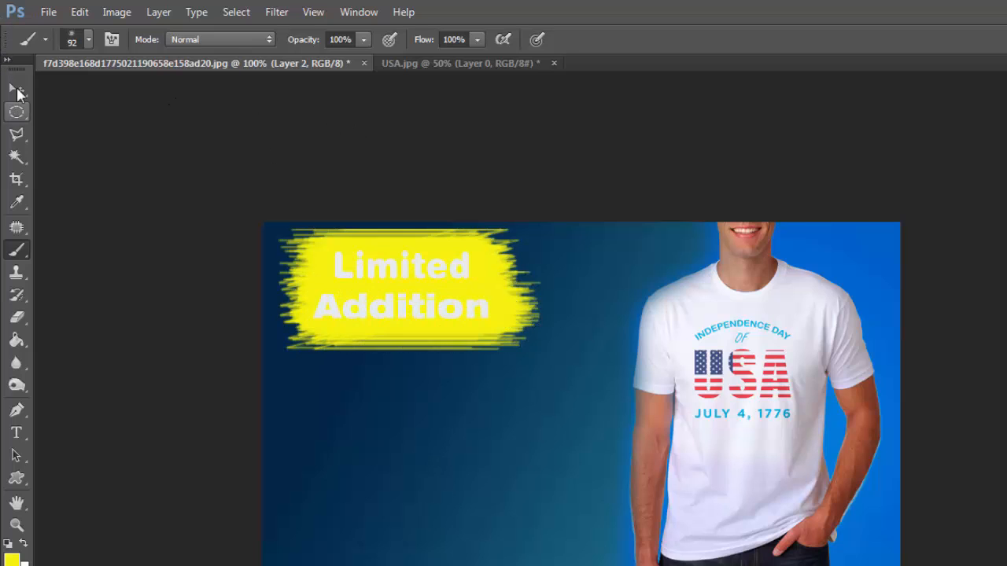
click(17, 91)
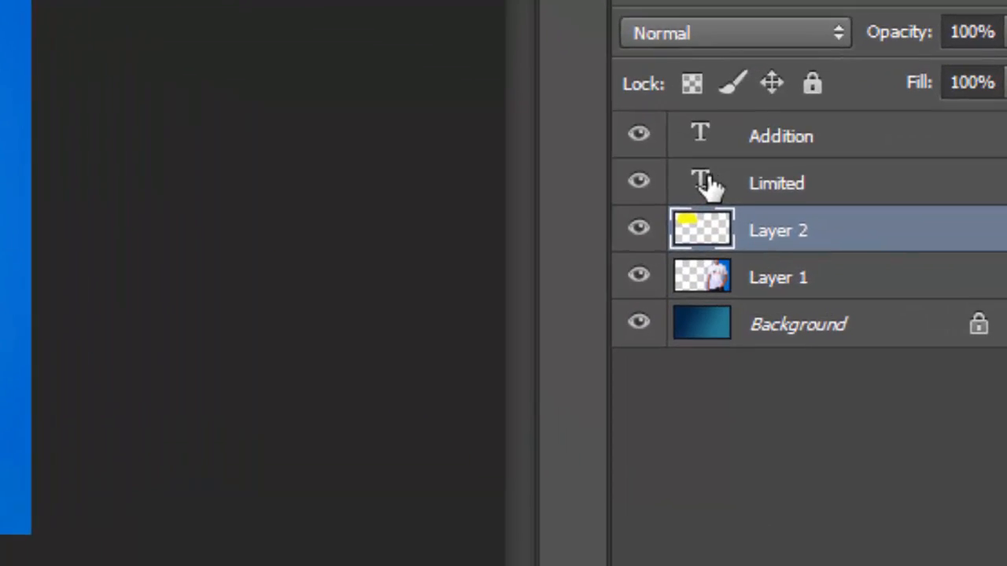
Add a drop shadow to the "Limited" layer with 81% opacity, 3 px distance, 7% spread and 6 px size
click(869, 239)
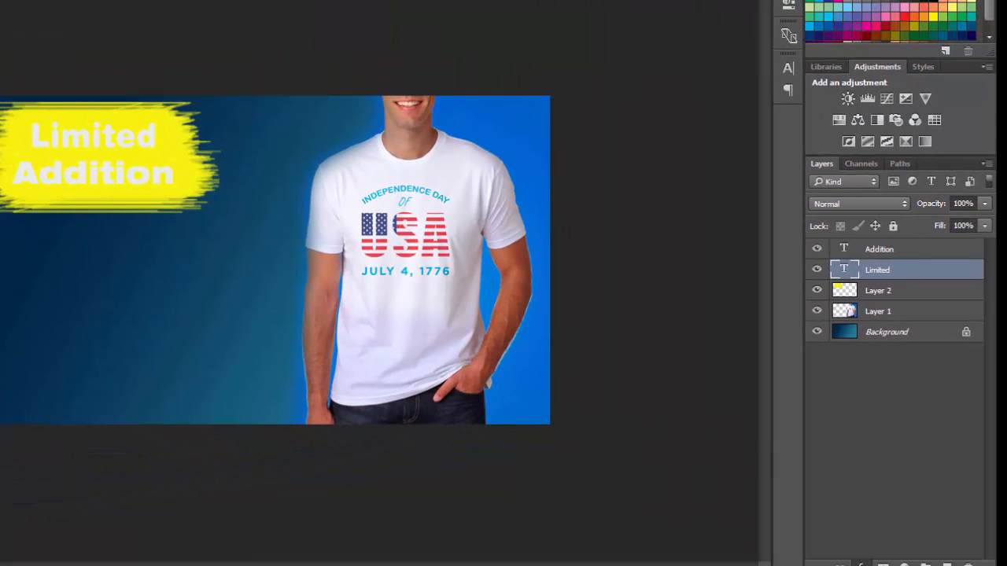
click(860, 563)
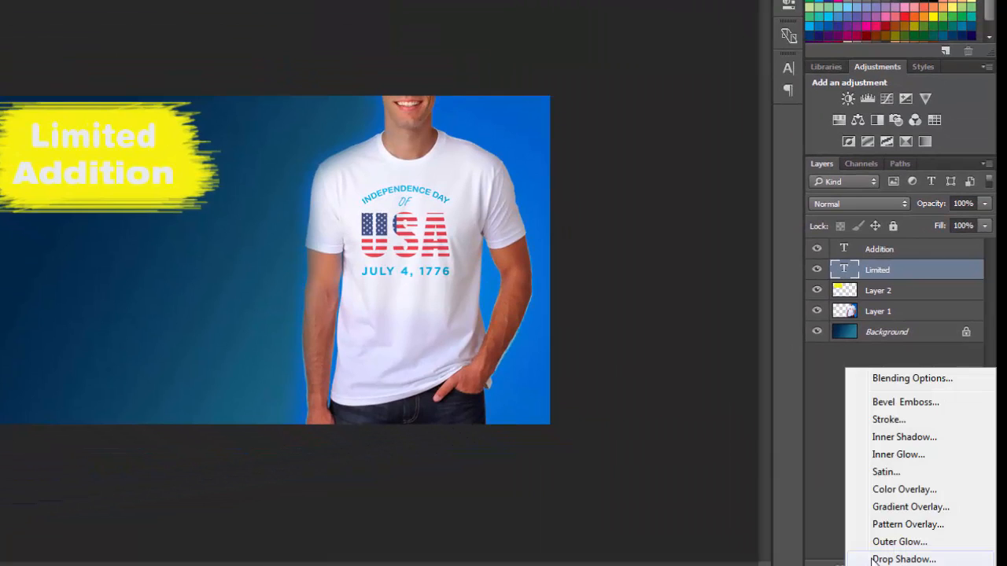
click(874, 559)
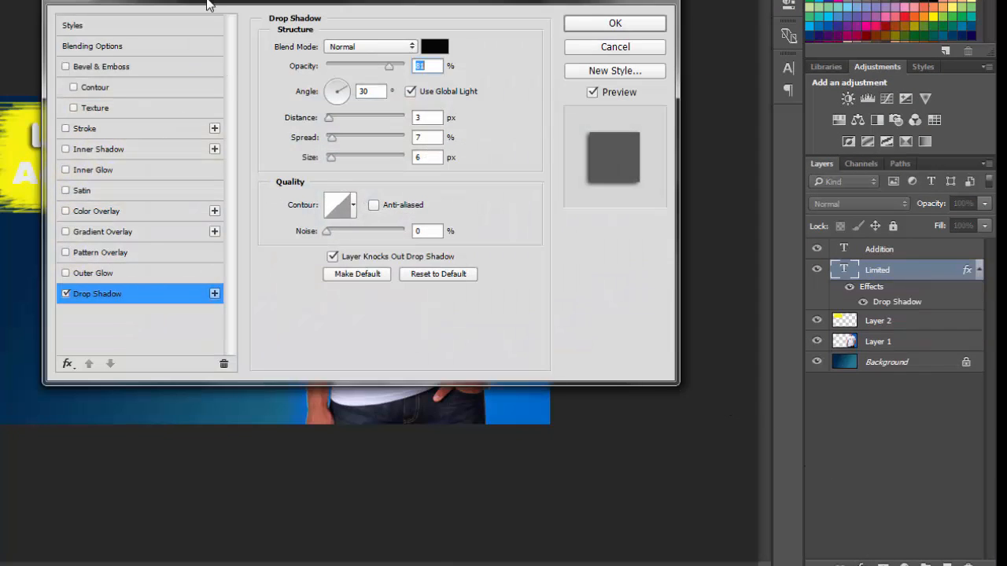
drag(208, 4, 450, 0)
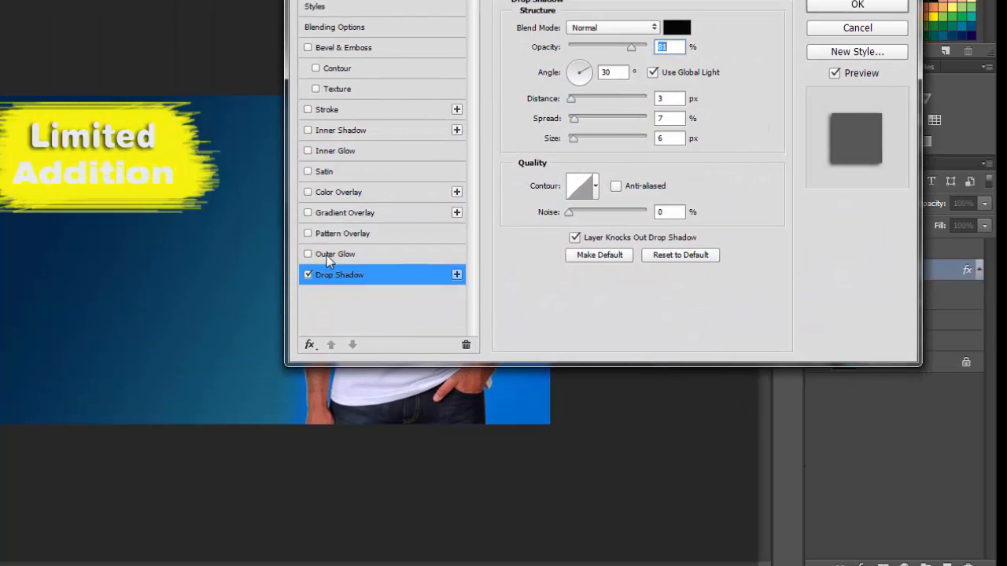
click(324, 255)
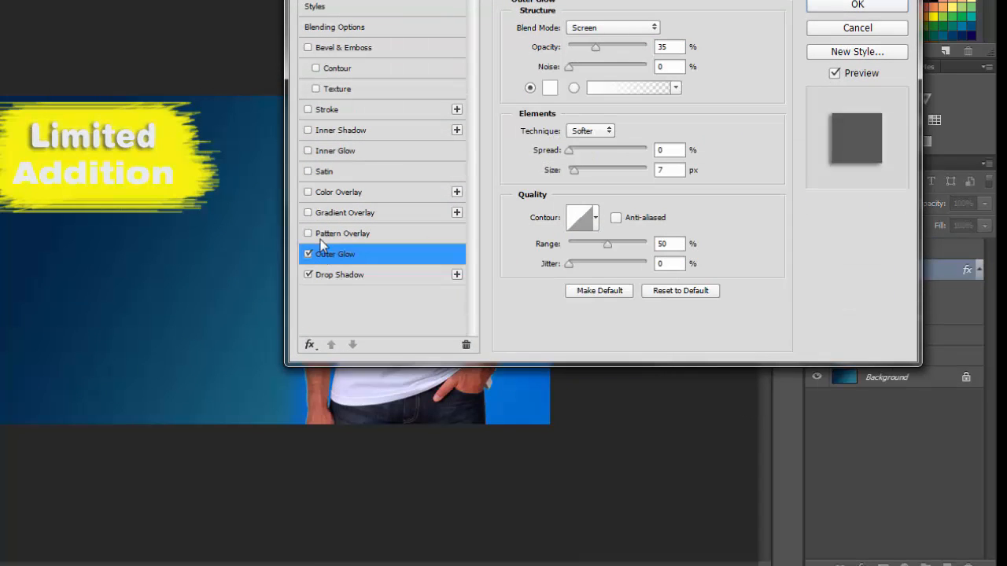
click(308, 254)
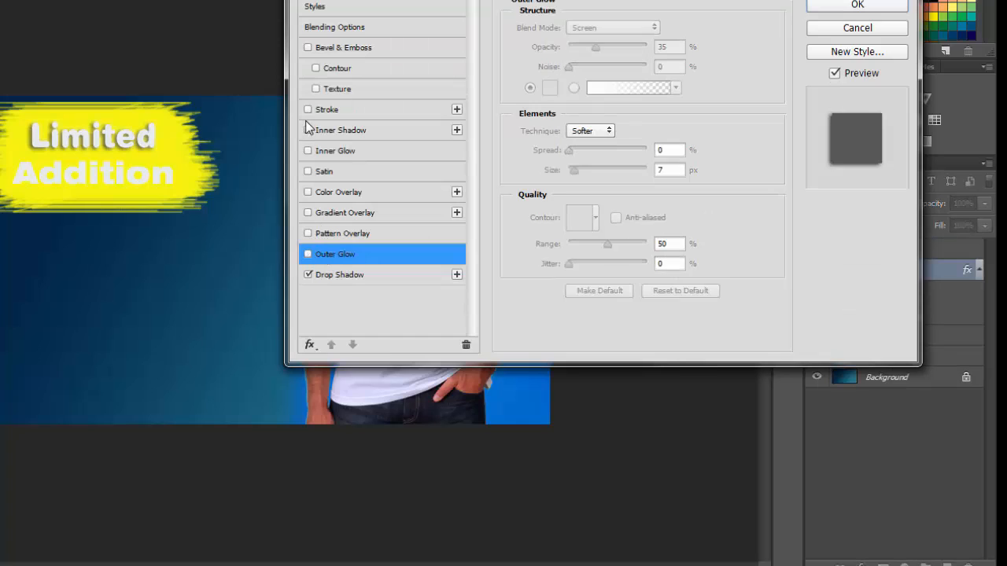
click(308, 110)
click(307, 110)
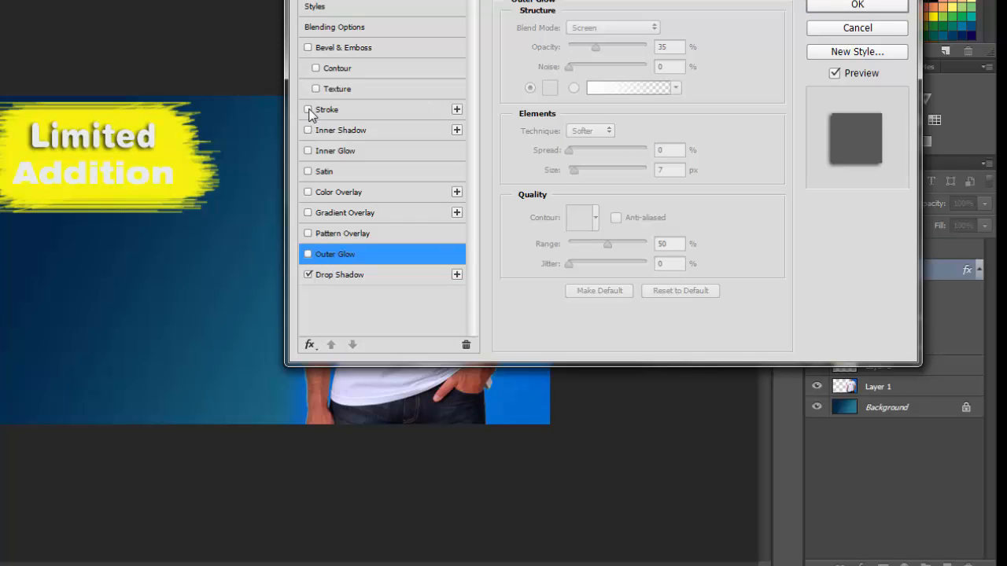
Add an outside stroke in near-black #110f0f to the "Limited" text and apply its layer style
click(346, 109)
click(549, 154)
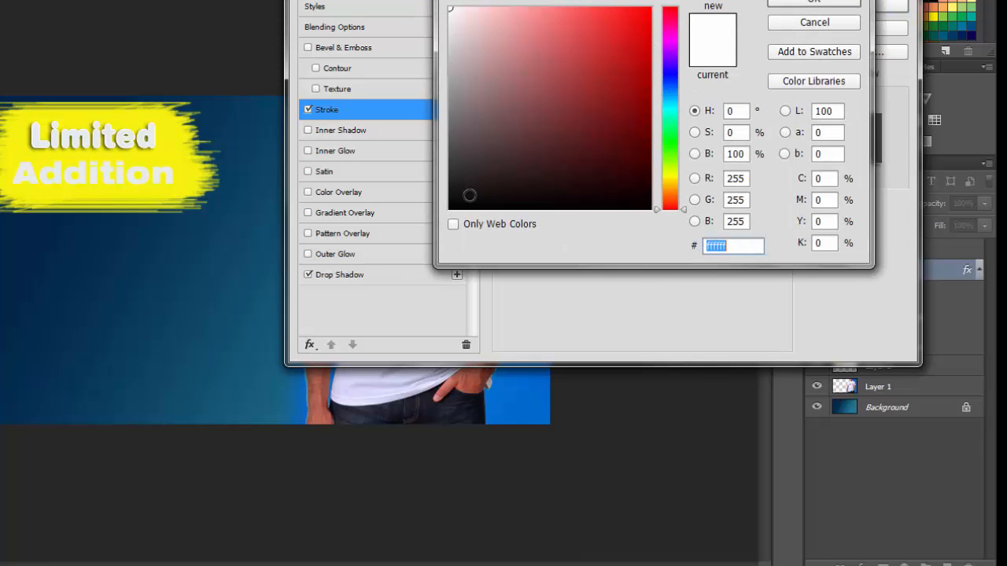
click(469, 195)
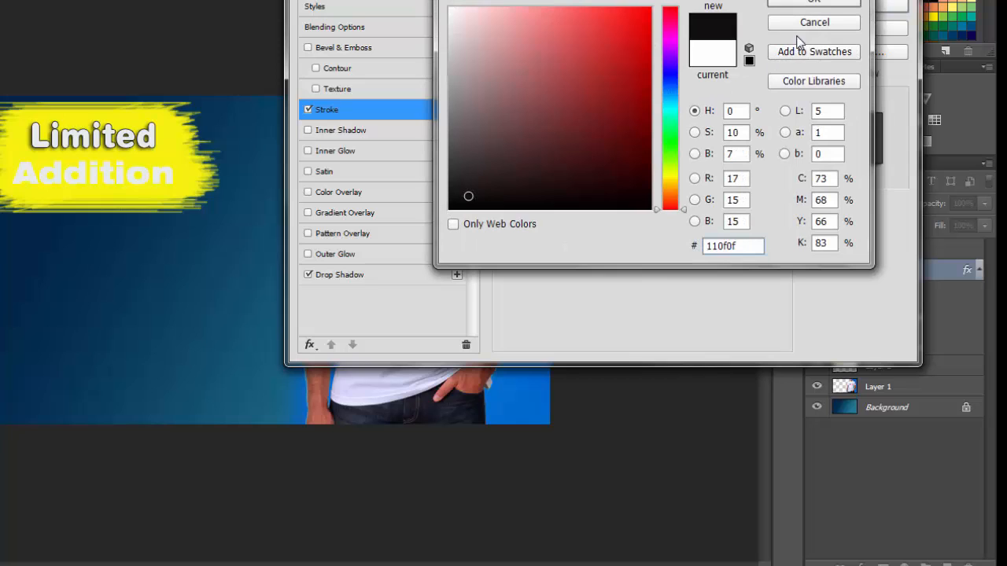
click(810, 3)
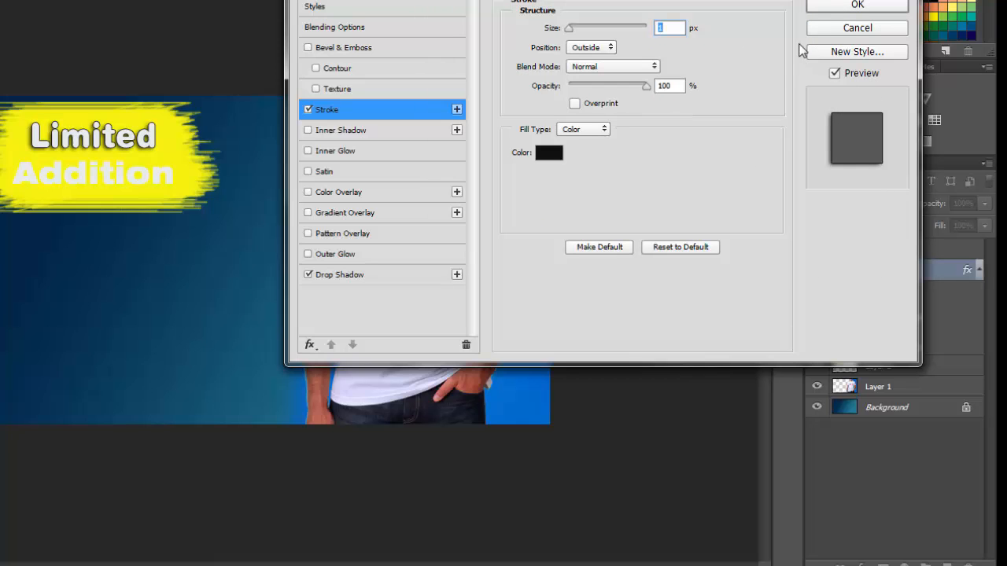
click(830, 6)
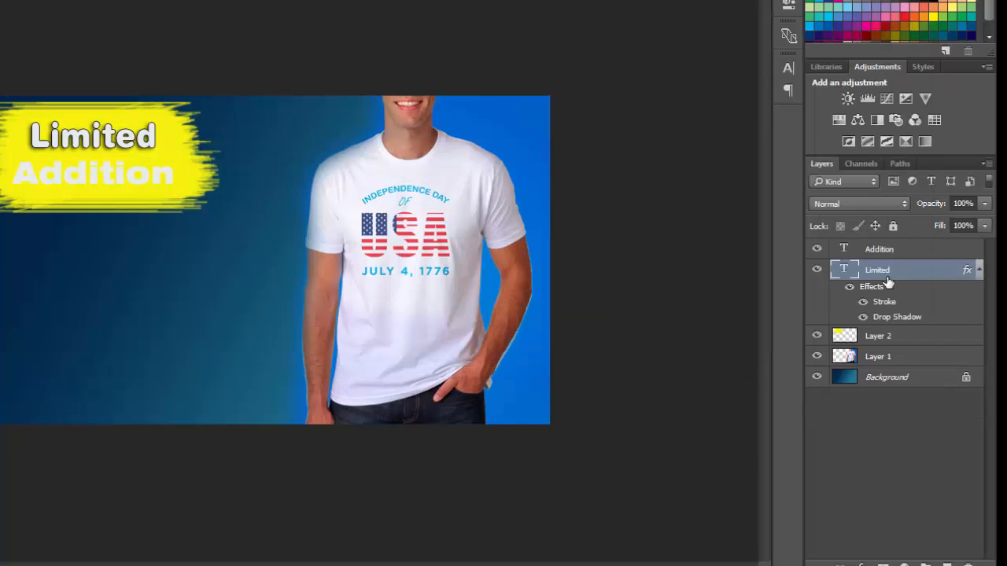
Copy the layer style of the "Limited" text layer and paste it onto the "Addition" text layer
right_click(892, 293)
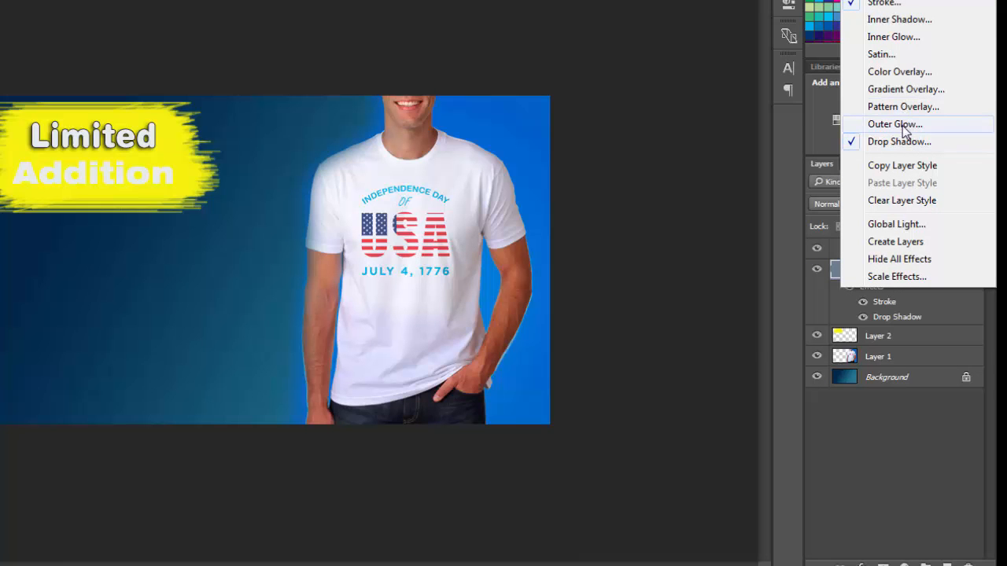
click(903, 176)
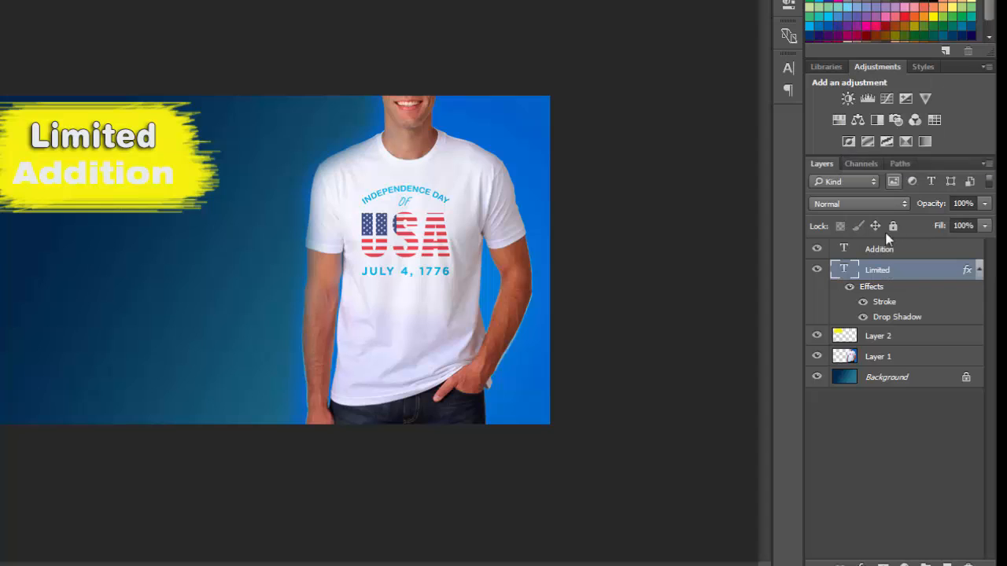
click(879, 250)
right_click(879, 250)
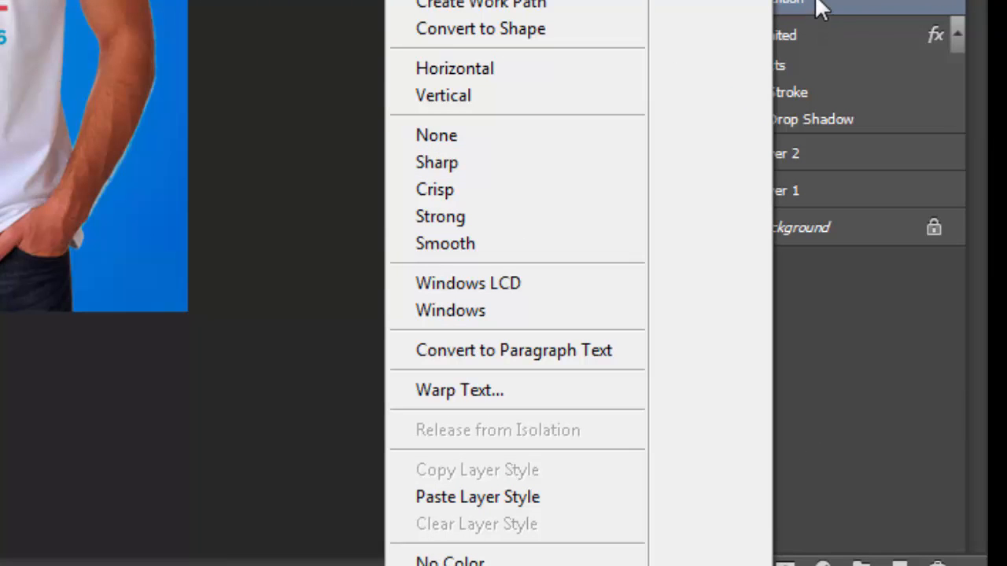
click(462, 497)
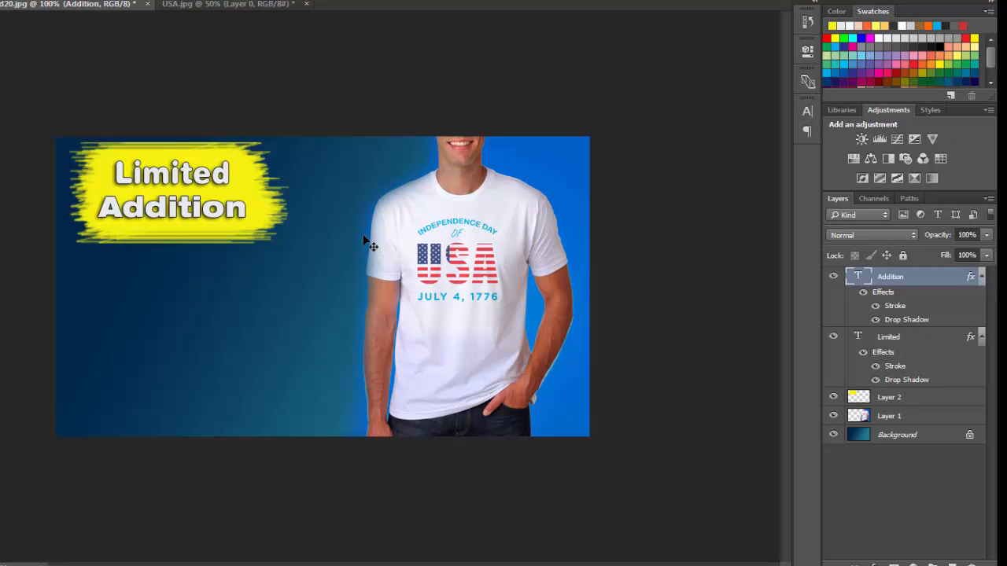
Change the text color of "Limited" to coral red #f75c4c and finish editing the text
click(874, 338)
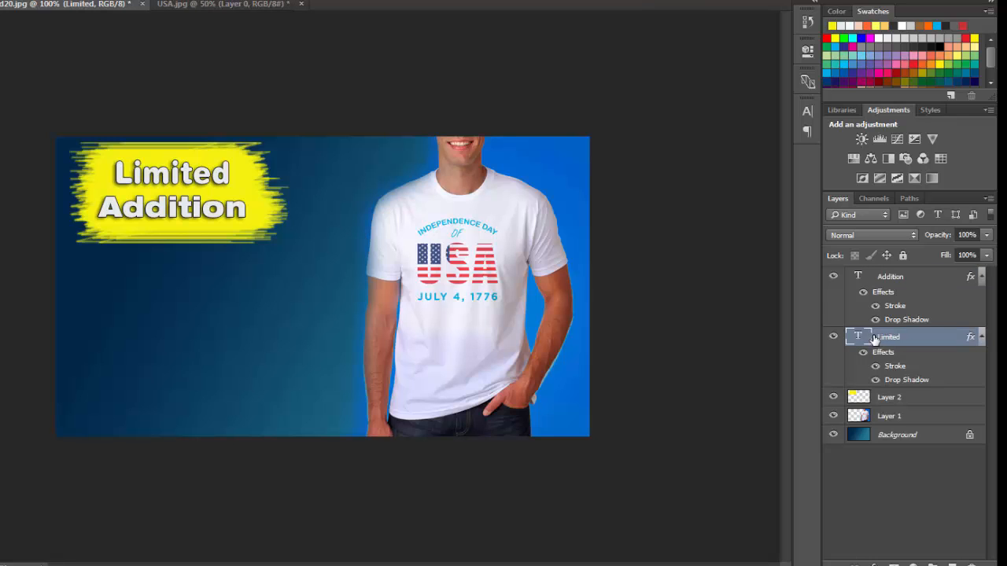
double_click(862, 338)
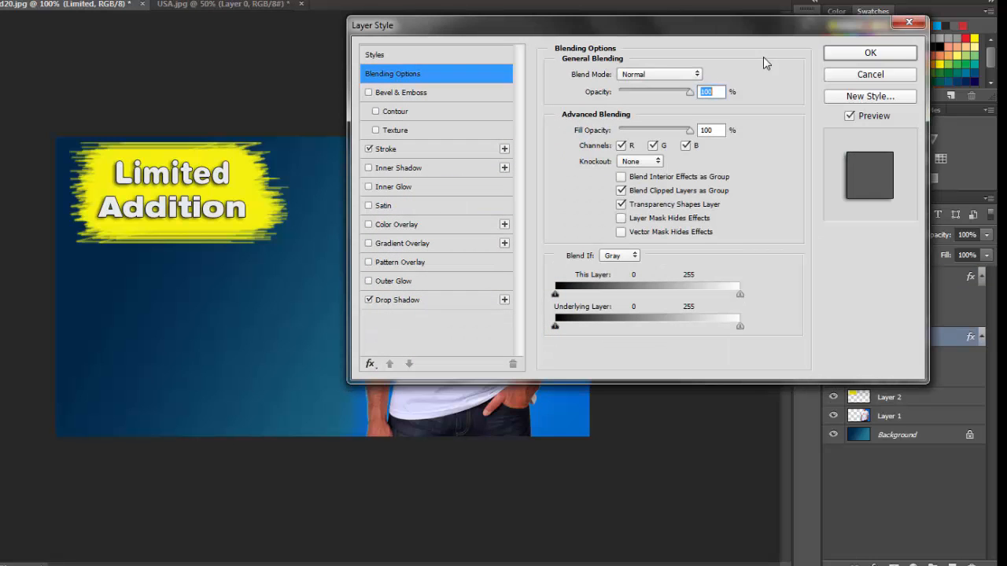
click(837, 59)
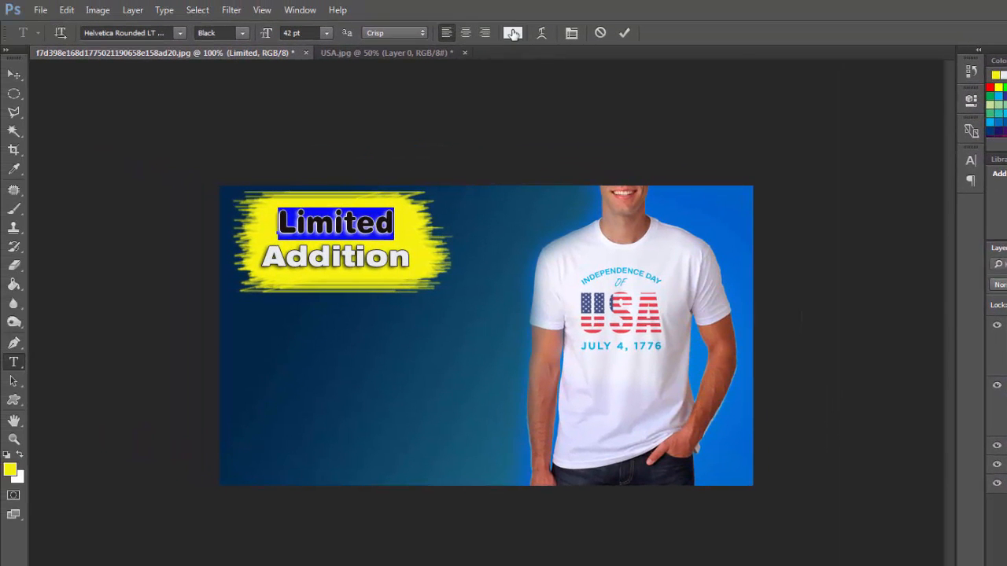
click(513, 33)
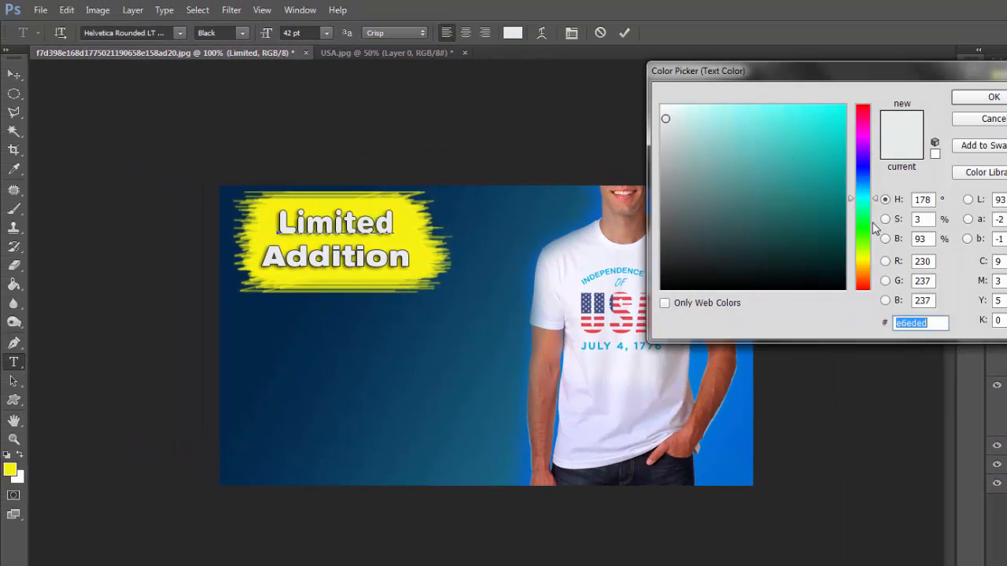
click(862, 281)
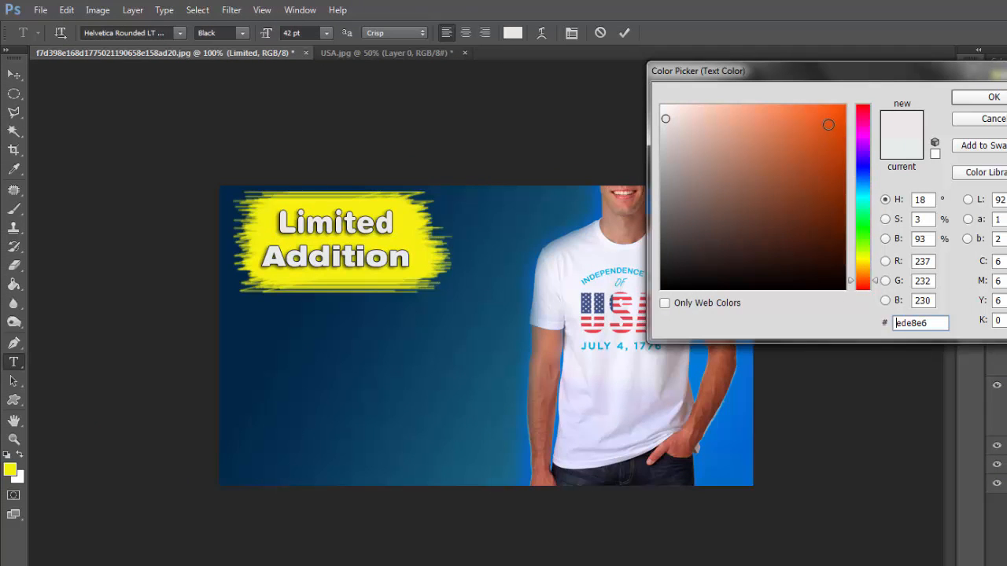
click(828, 125)
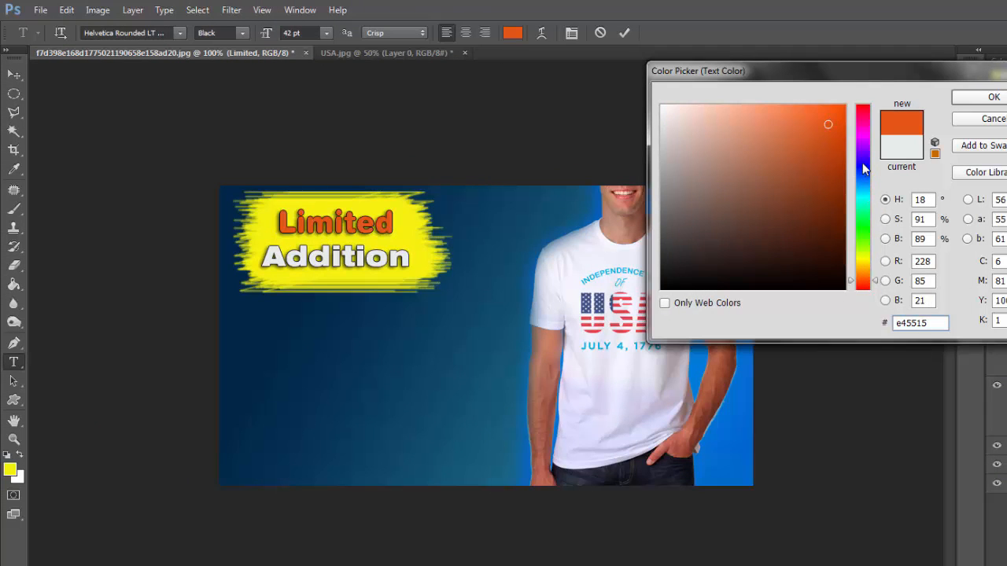
click(861, 288)
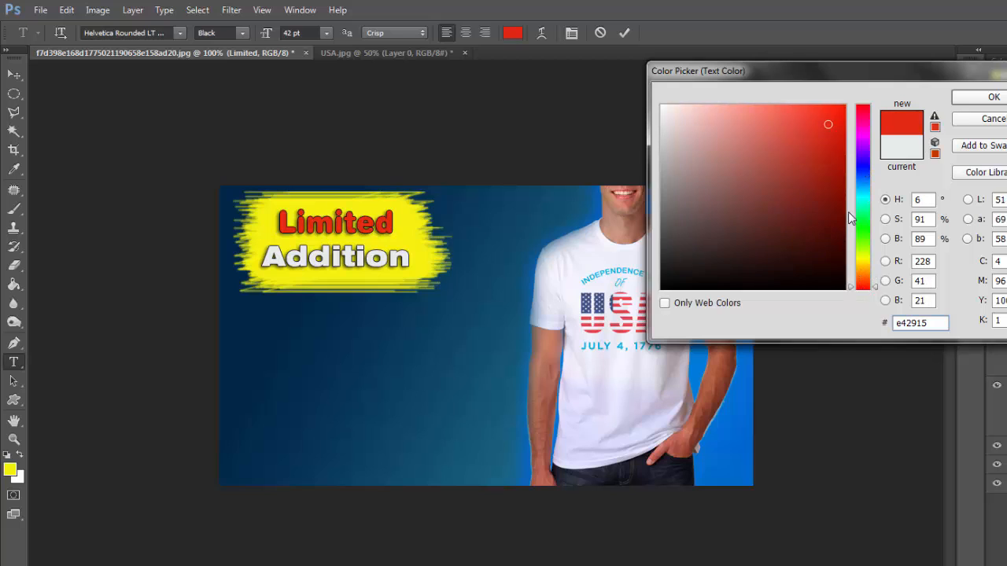
click(839, 136)
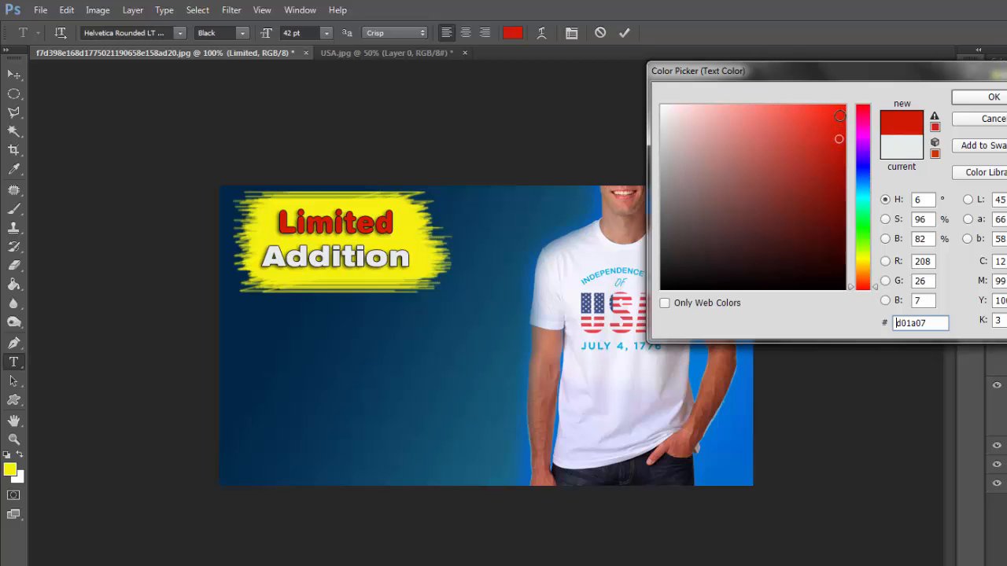
click(768, 110)
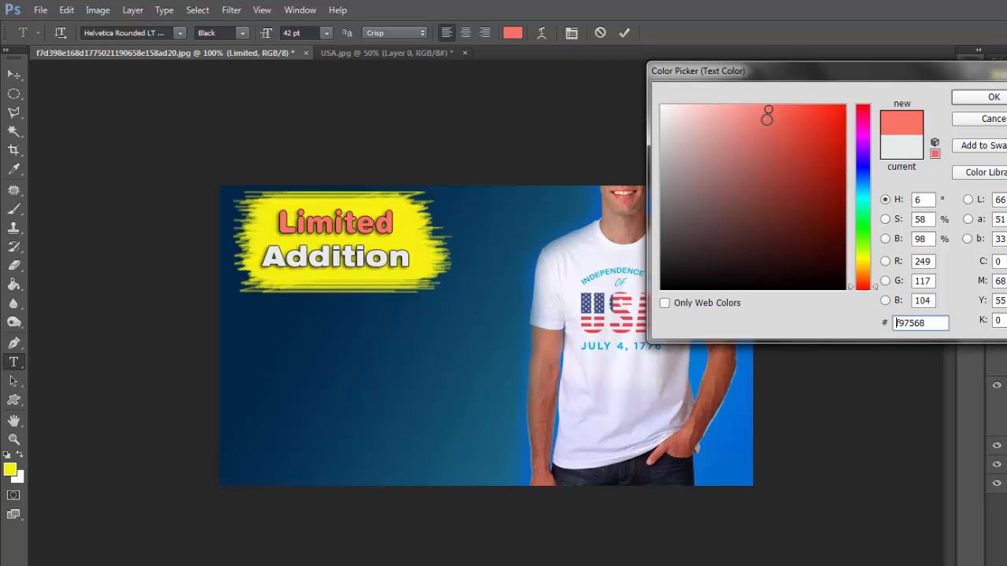
click(781, 120)
click(789, 112)
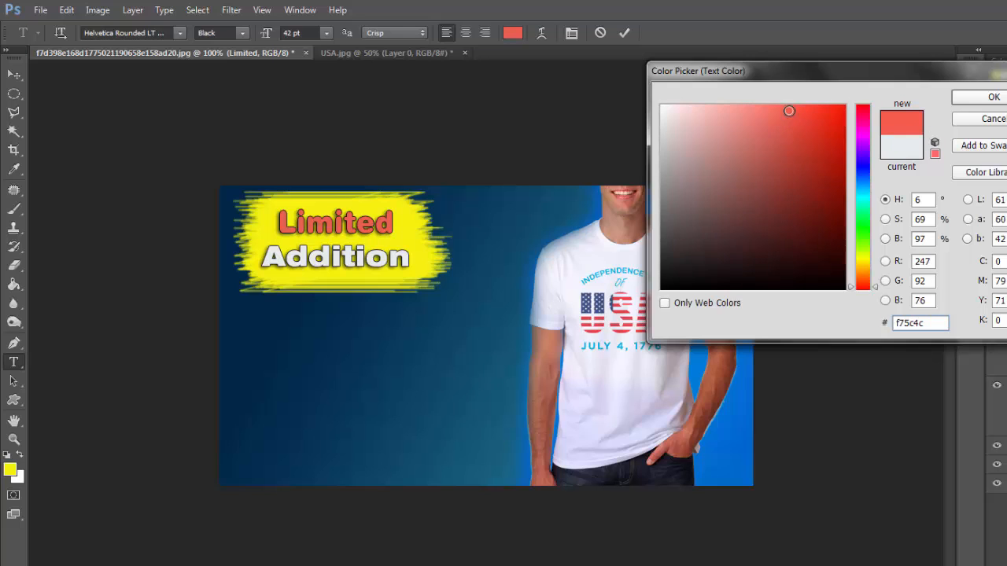
click(986, 98)
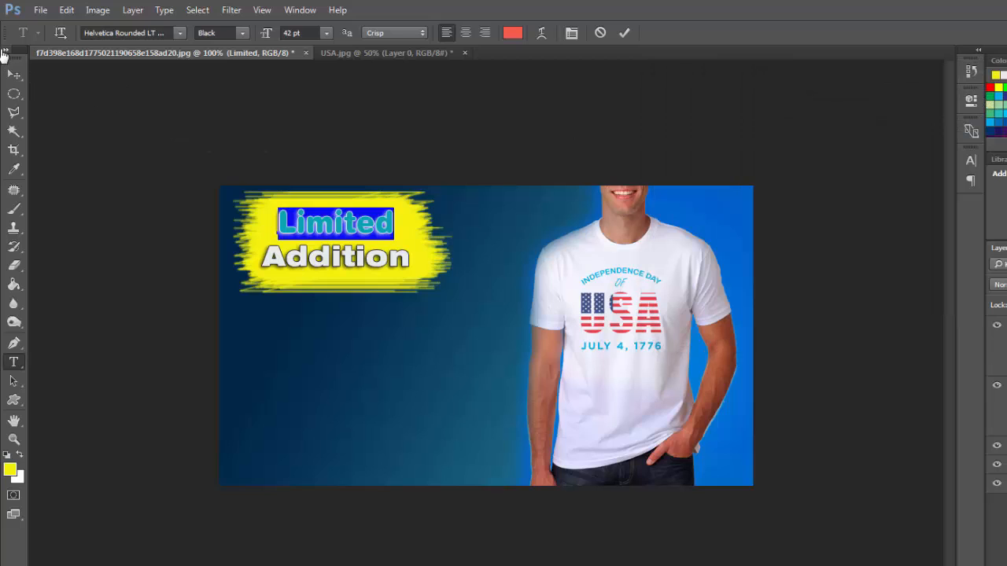
click(13, 74)
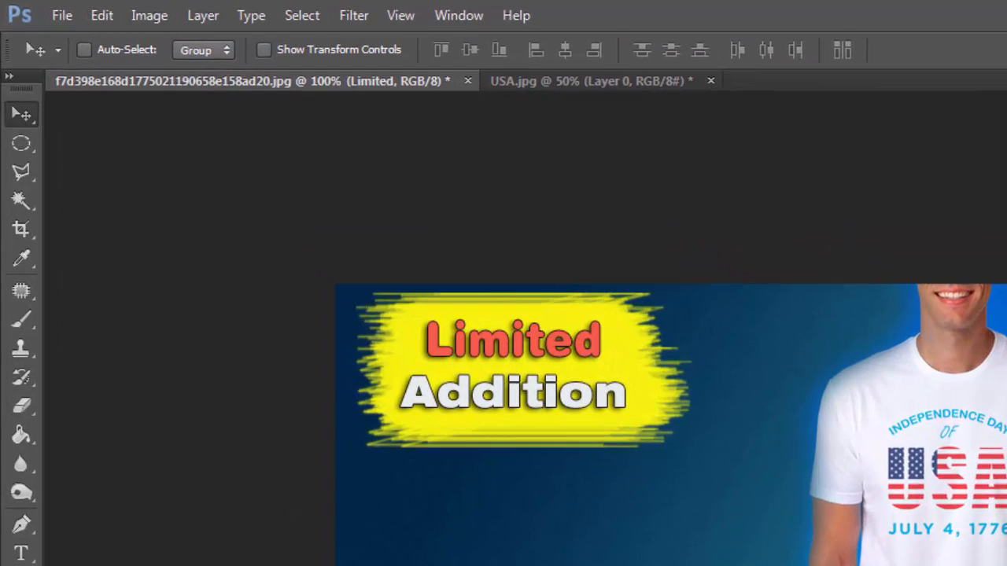
Export the ad for web as a high-quality JPEG (60) named AD-Image on the desktop, and open the saved file
click(73, 13)
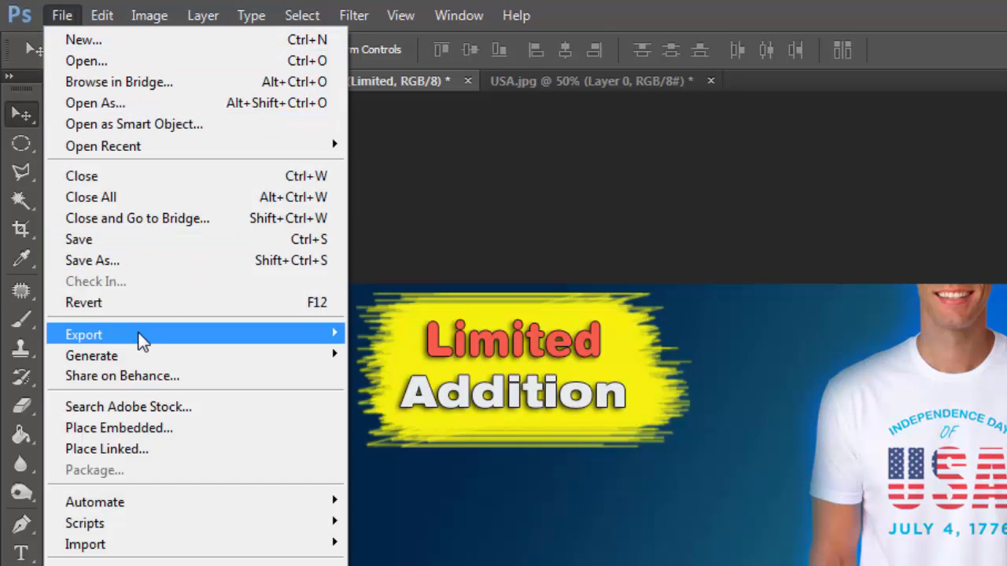
mouse_move(138, 335)
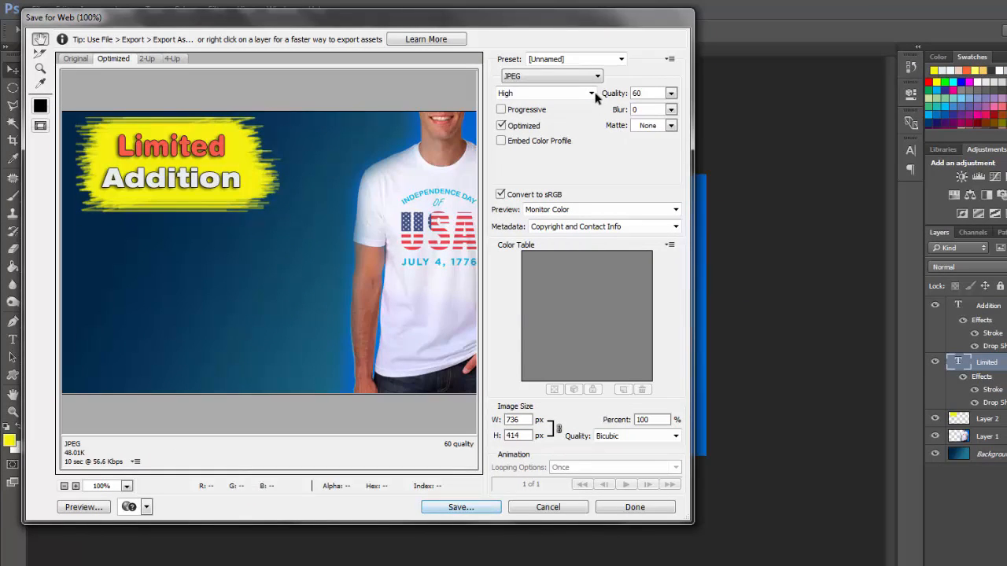
click(461, 507)
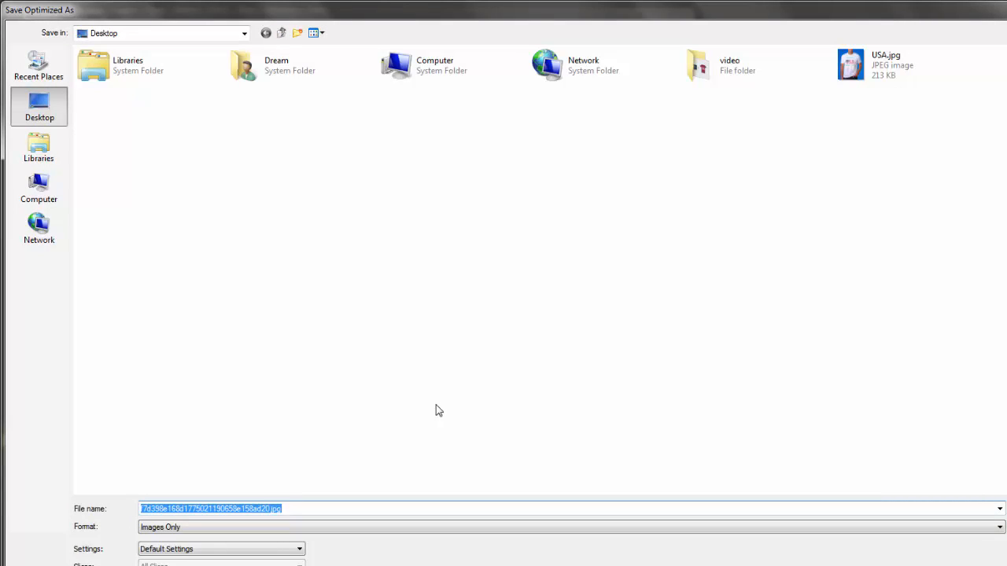
text(AD)
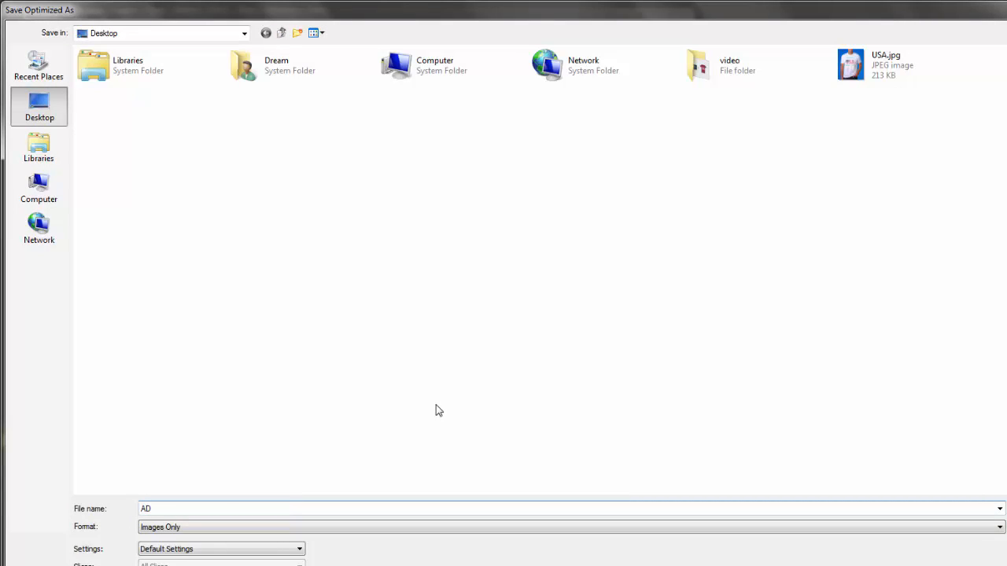
text( Image)
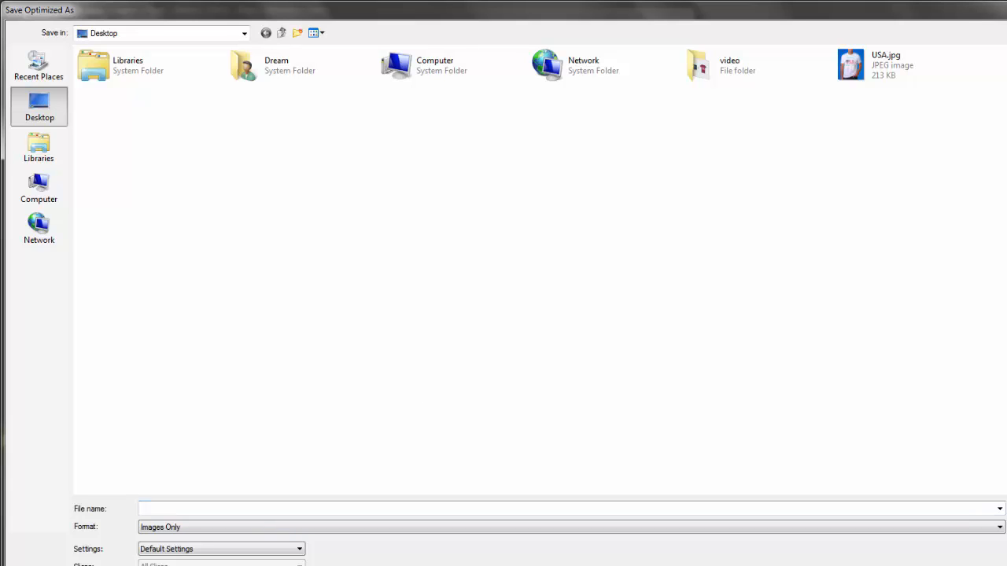
key(Return)
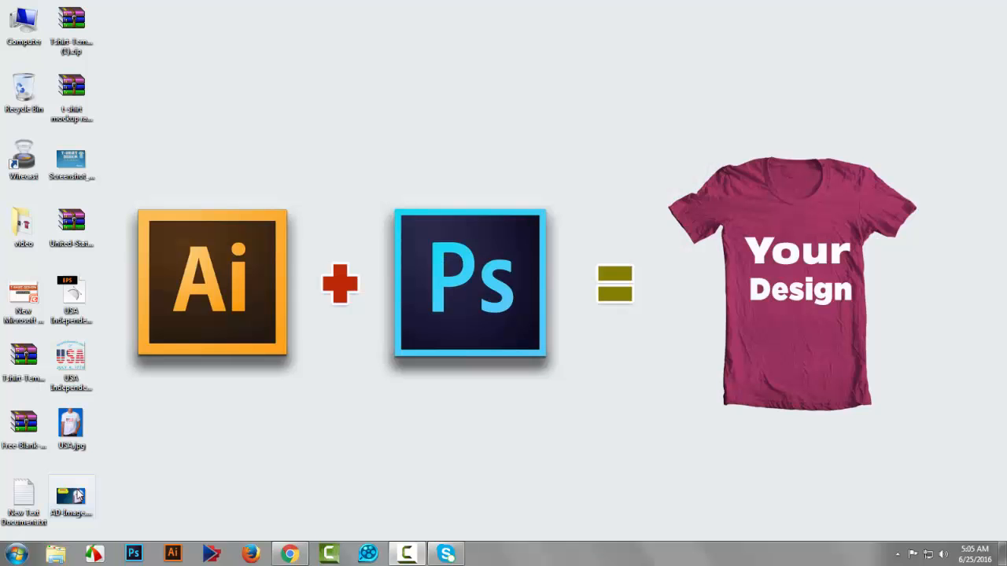
click(79, 494)
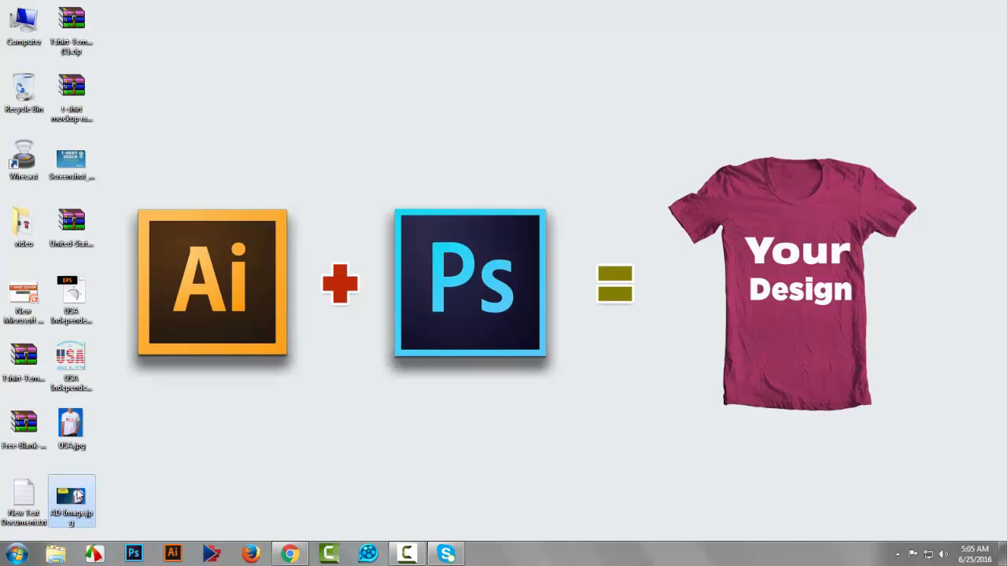
double_click(79, 493)
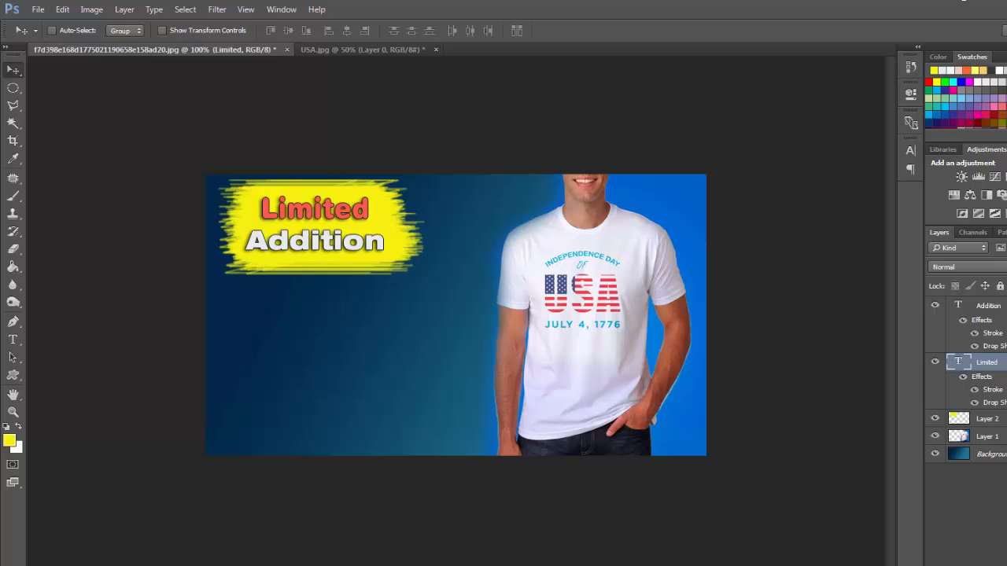
Switch to the PowerPoint presentation and review the OUTLINE slide's topics, including "Mockup on PhotoShope" and "Use of PhotoShope"
mouse_move(525, 565)
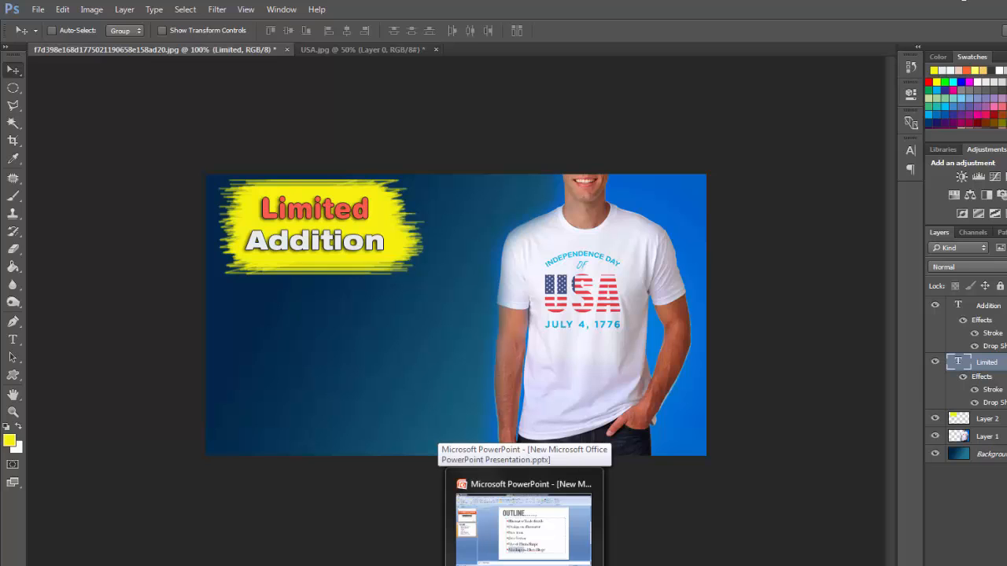
click(524, 529)
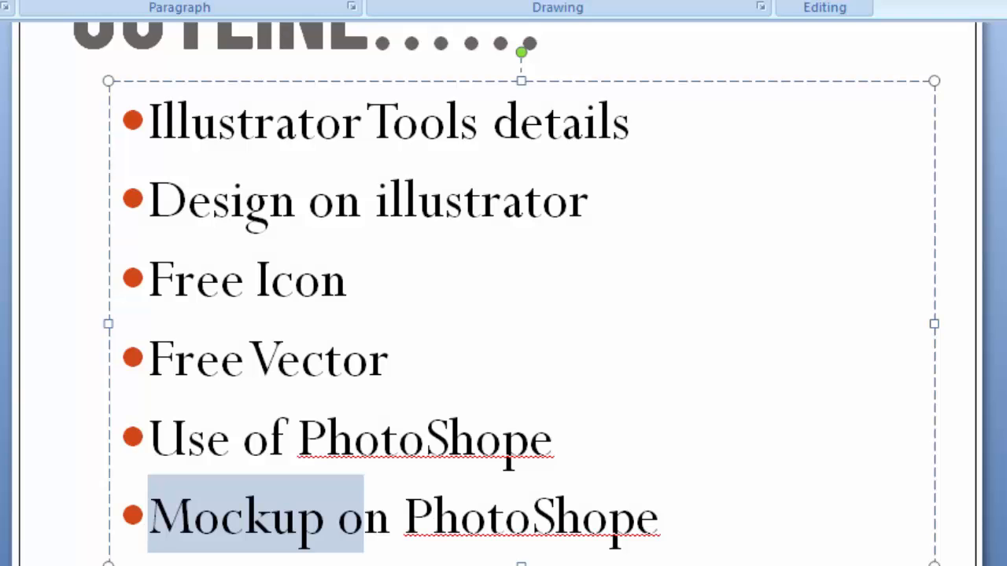
click(391, 526)
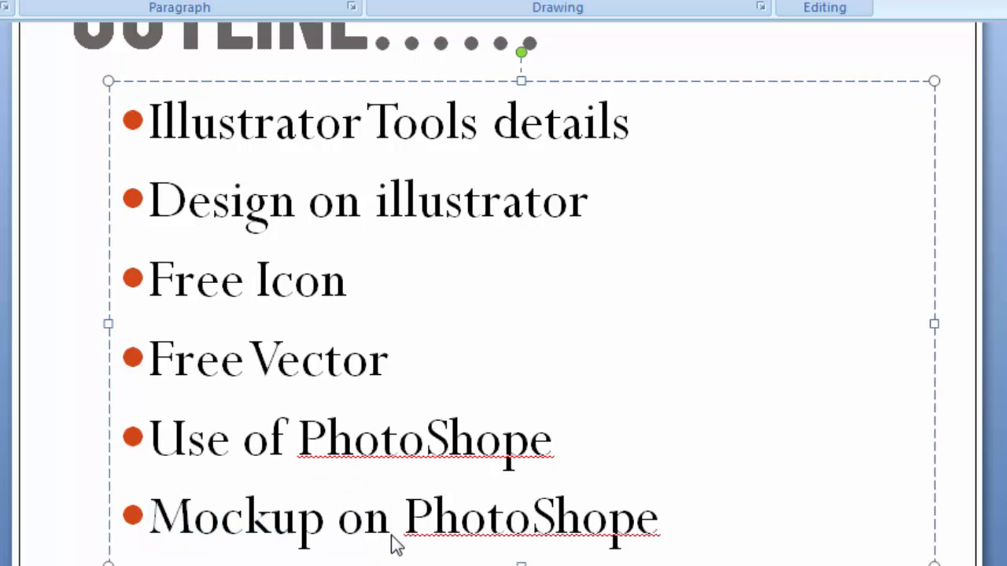
click(269, 439)
scroll(470, 450, up, 1)
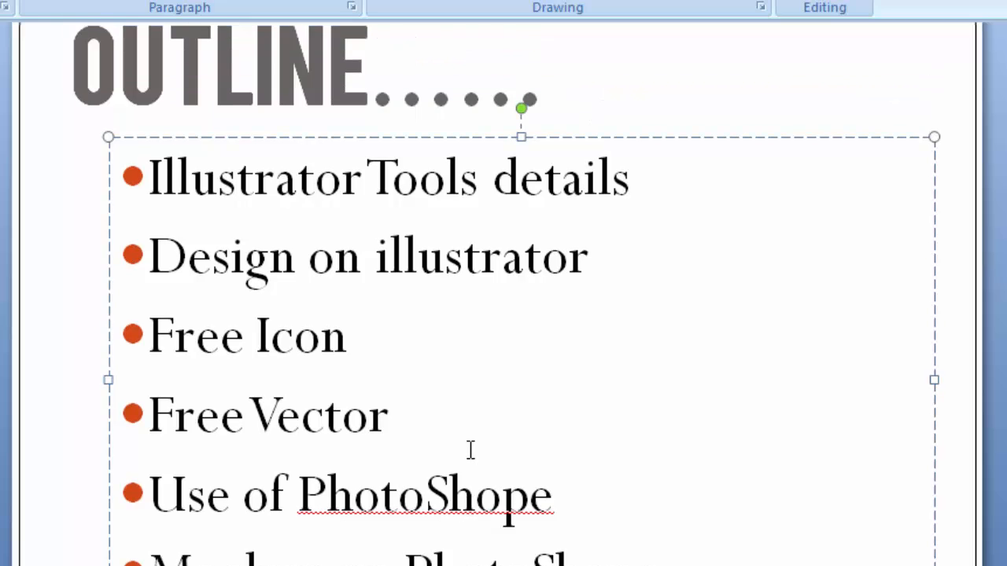